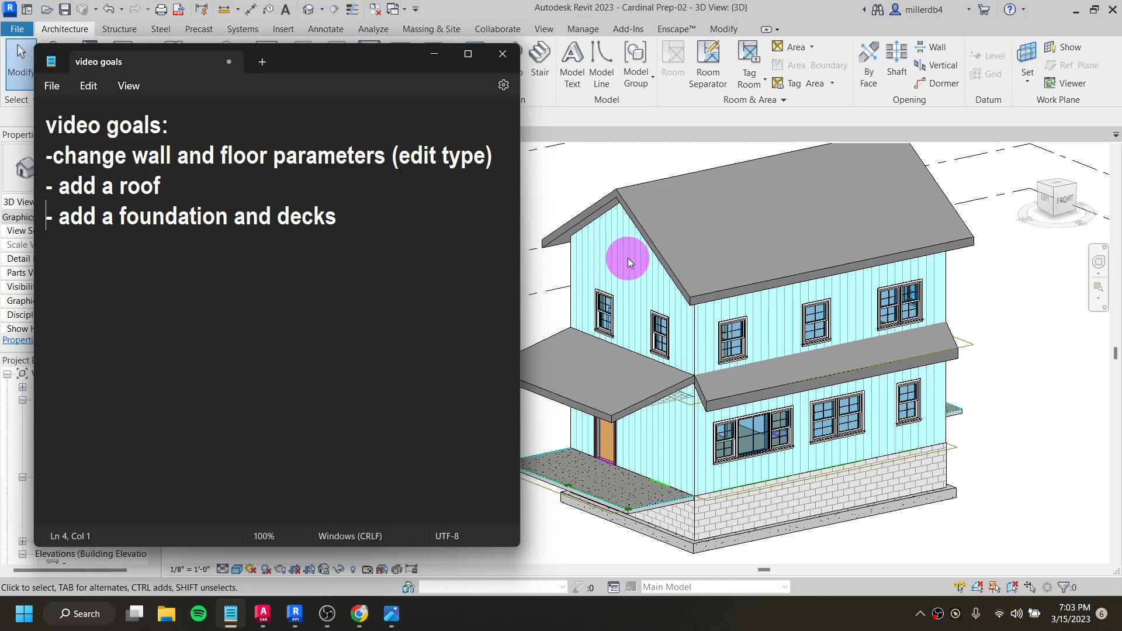
{"action": "left_click", "coordinate": [56, 153]}
{"action": "left_click_drag", "start_coordinate": [56, 154], "coordinate": [258, 163]}
{"action": "left_click", "coordinate": [296, 172]}
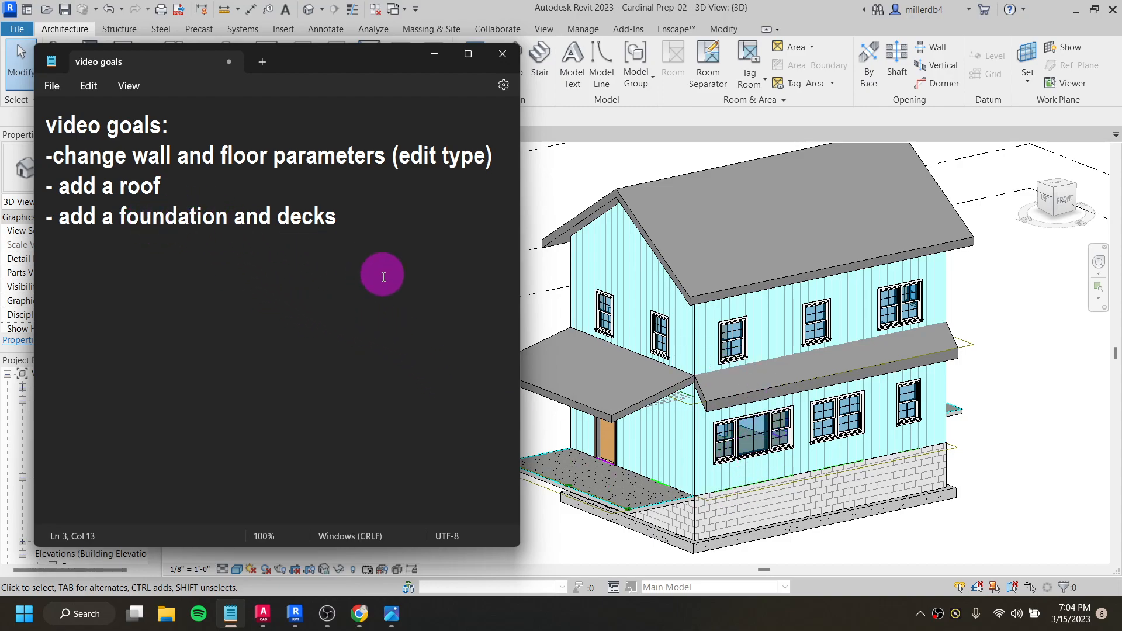
- Switch to Revit and review the Cardinal Prep-02 house in the Level 1 floor plan and the default 3D view
{"action": "left_click", "coordinate": [578, 554]}
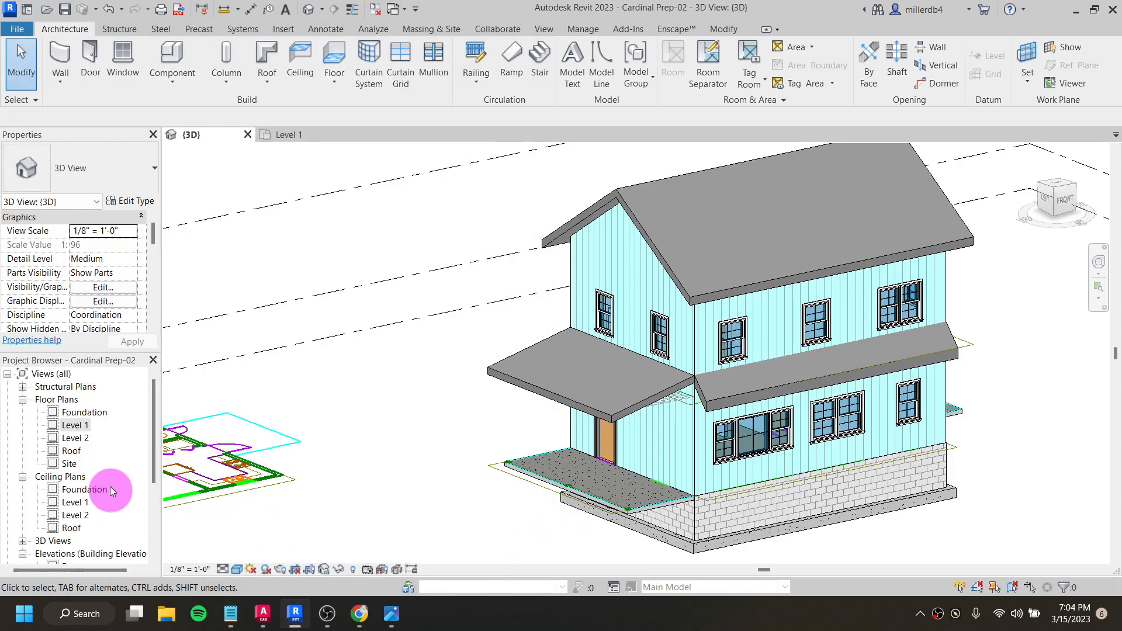
{"action": "left_click", "coordinate": [75, 427]}
{"action": "double_click", "coordinate": [74, 426]}
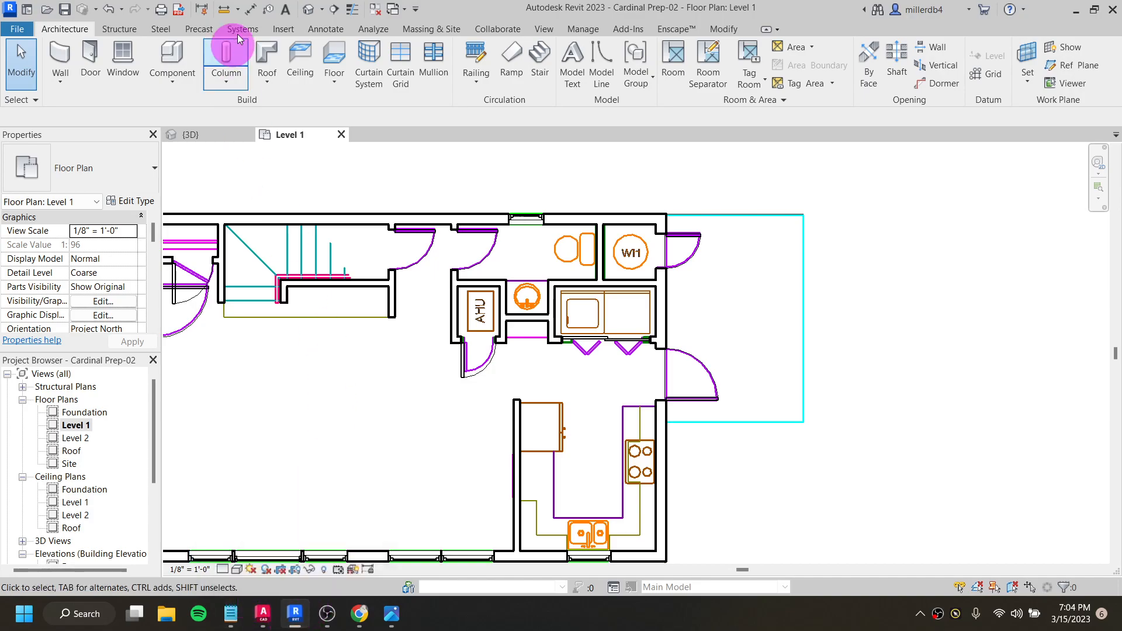
{"action": "left_click", "coordinate": [307, 8]}
{"action": "middle_click_drag", "start_coordinate": [585, 341], "coordinate": [426, 296], "text": "shift"}
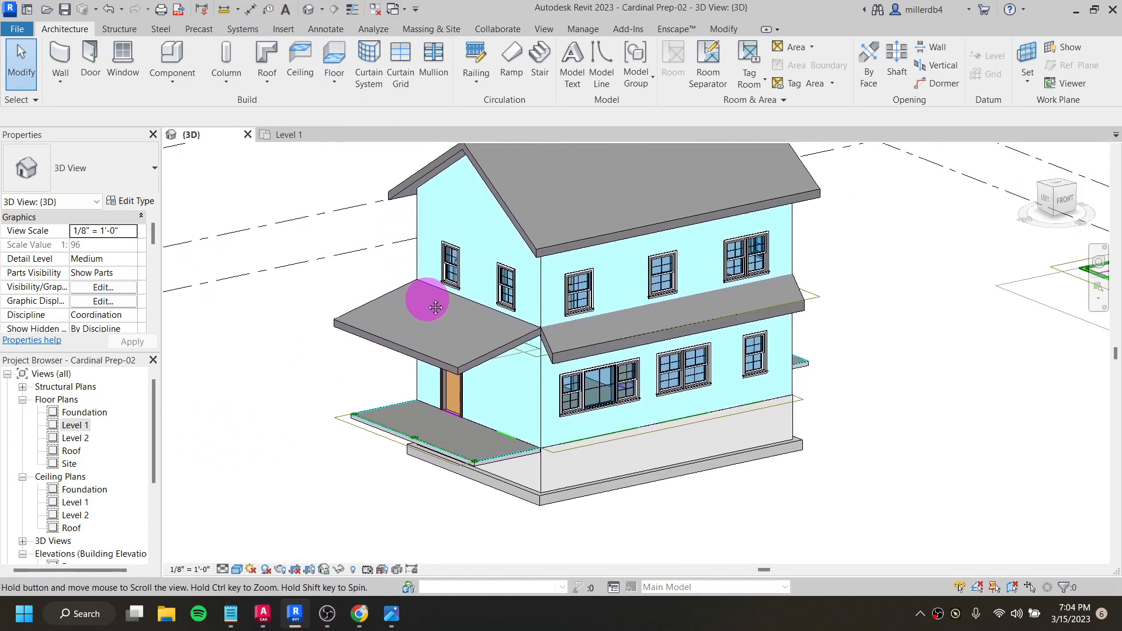
{"action": "middle_click_drag", "start_coordinate": [493, 380], "coordinate": [682, 376], "text": "shift"}
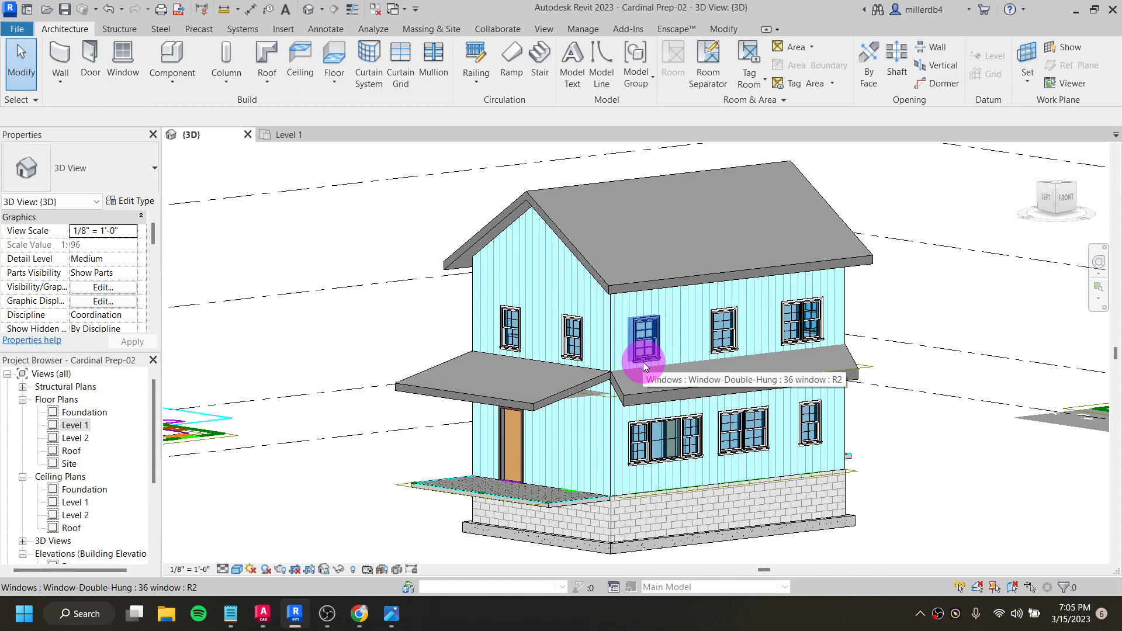
- Close the Cardinal Prep-02 project without saving changes and open the recent model VideoCardinal
{"action": "left_click", "coordinate": [247, 135]}
{"action": "left_click", "coordinate": [247, 134]}
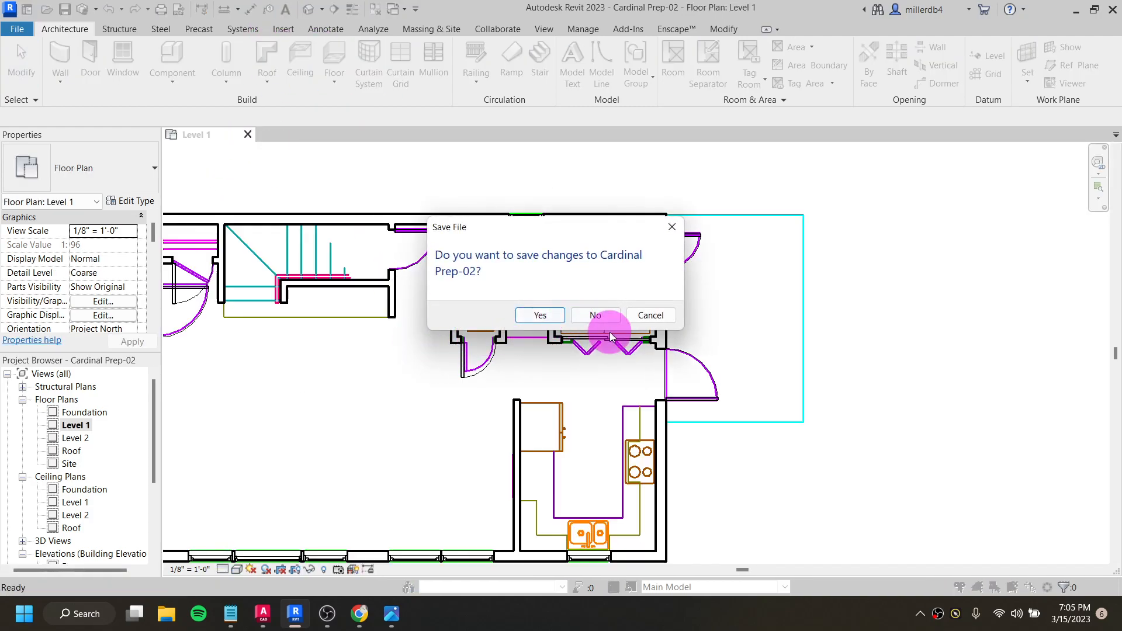
{"action": "left_click", "coordinate": [593, 316]}
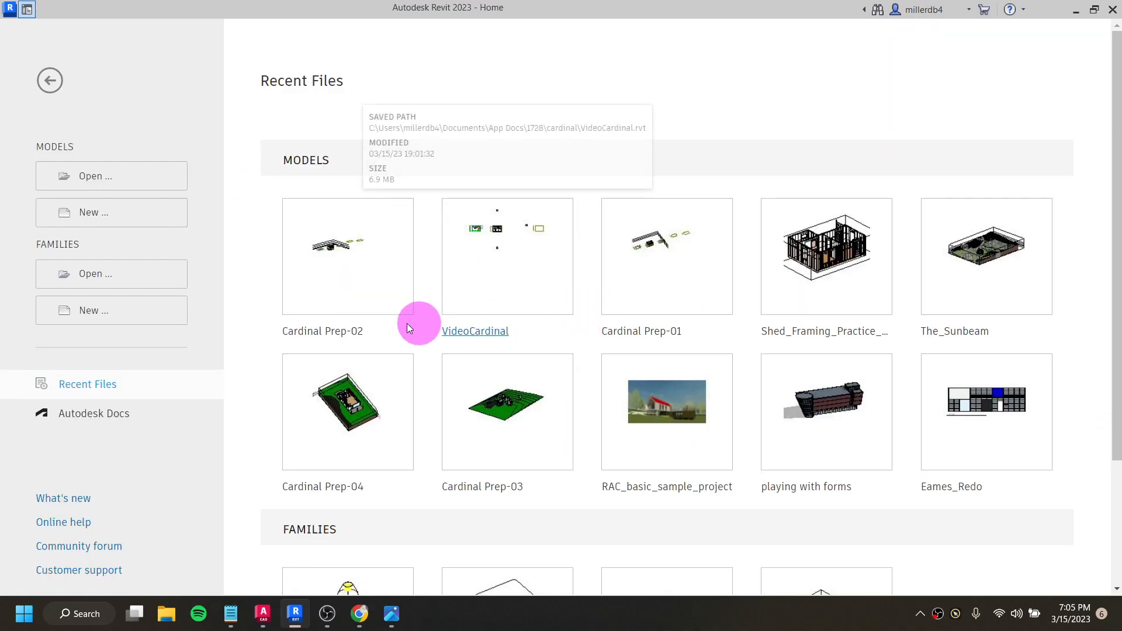
{"action": "left_click", "coordinate": [471, 286]}
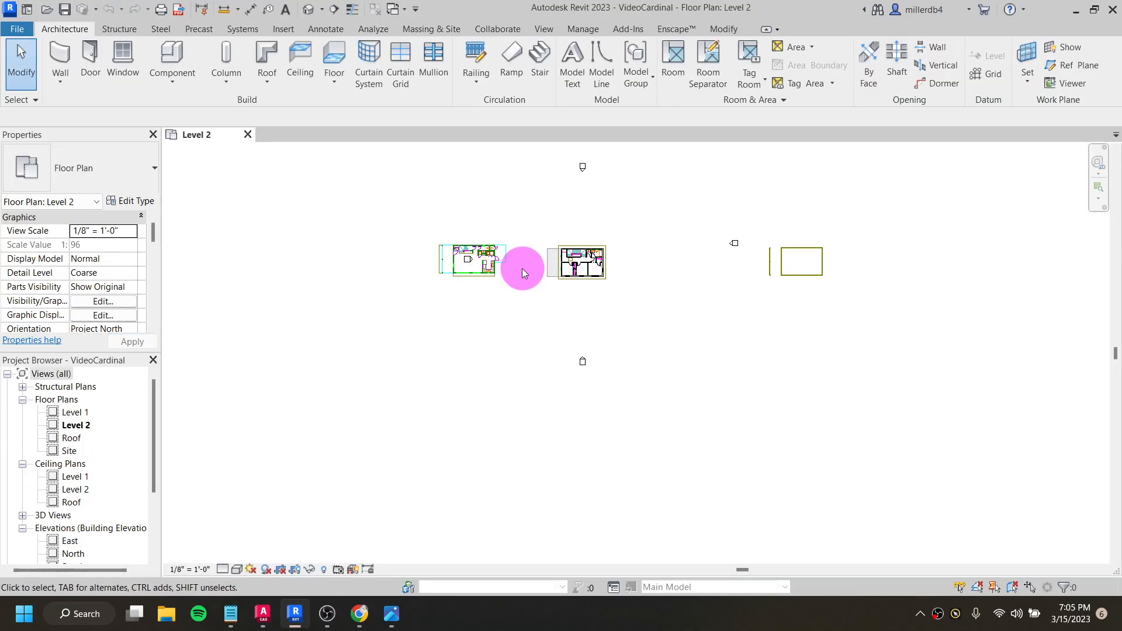
- Open the default 3D view of the VideoCardinal house
{"action": "left_click", "coordinate": [308, 10]}
{"action": "middle_click_drag", "start_coordinate": [663, 369], "coordinate": [694, 366], "text": "shift"}
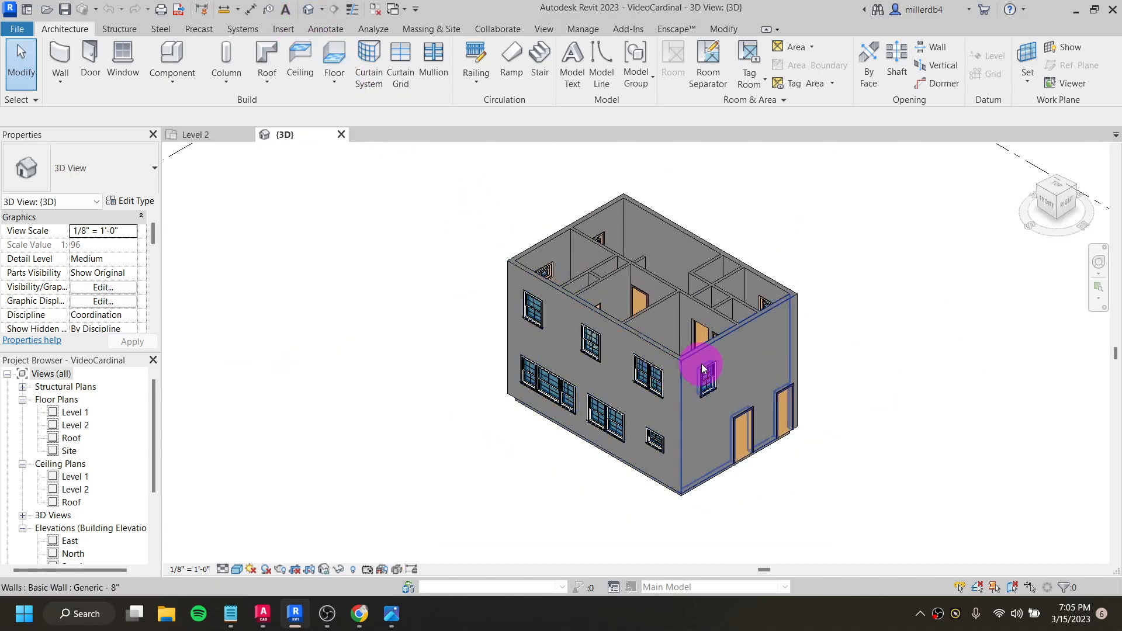
{"action": "middle_click_drag", "start_coordinate": [573, 371], "coordinate": [774, 352], "text": "shift"}
{"action": "scroll", "coordinate": [619, 363], "scroll_direction": "up", "scroll_amount": 3}
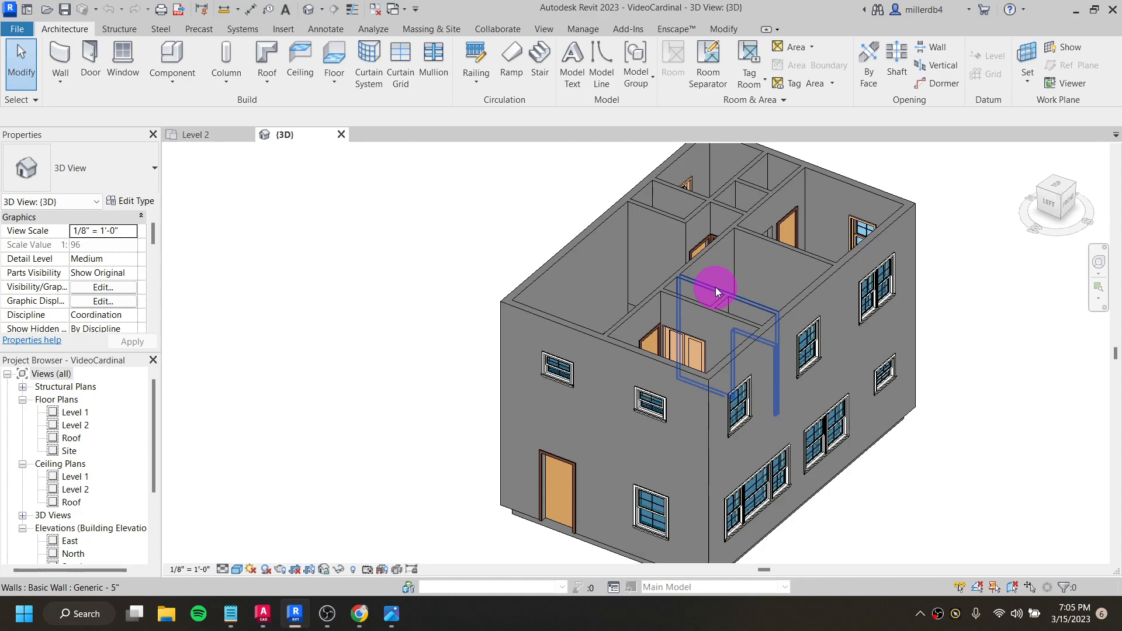
- Select exterior and interior walls in turn to compare their wall types and constraints
{"action": "left_click", "coordinate": [806, 304]}
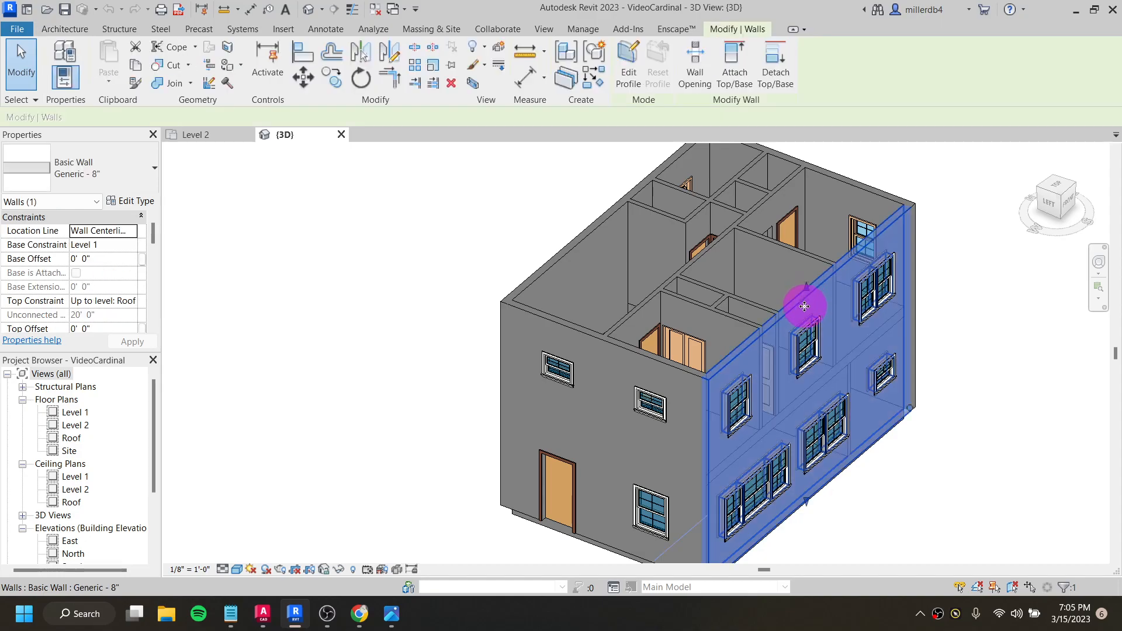
{"action": "left_click", "coordinate": [753, 306]}
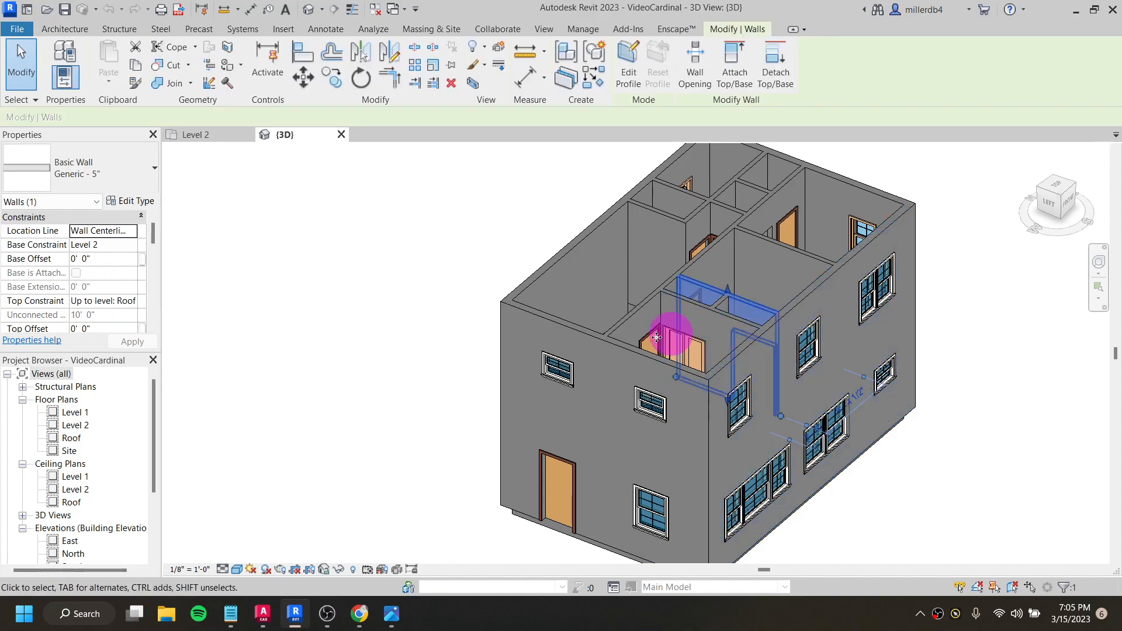
{"action": "left_click", "coordinate": [830, 286]}
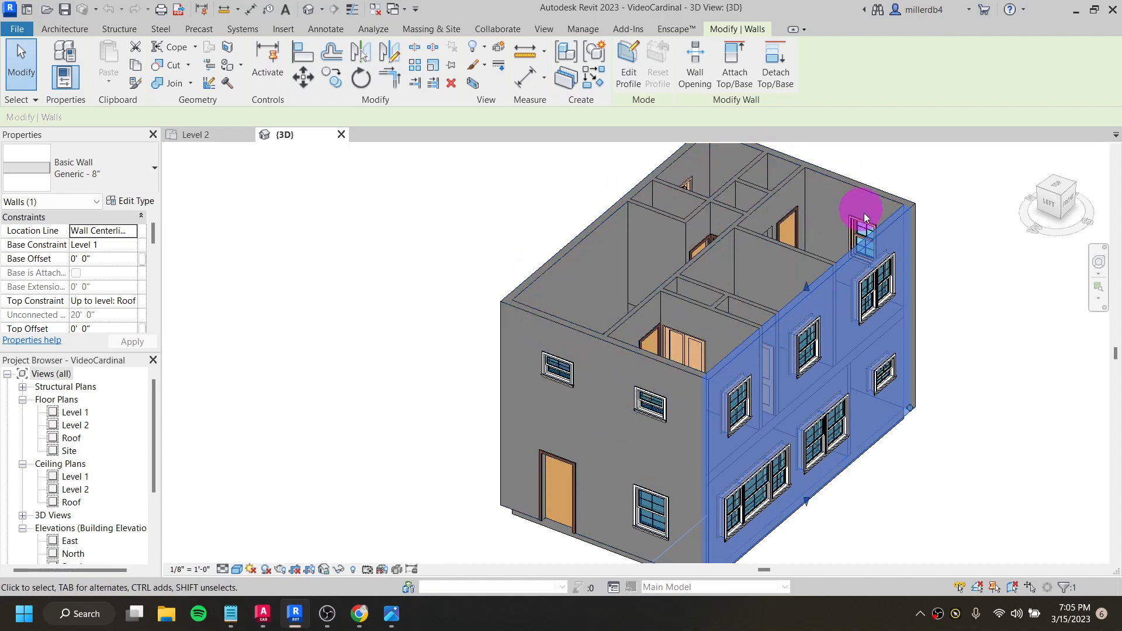
{"action": "left_click", "coordinate": [345, 313]}
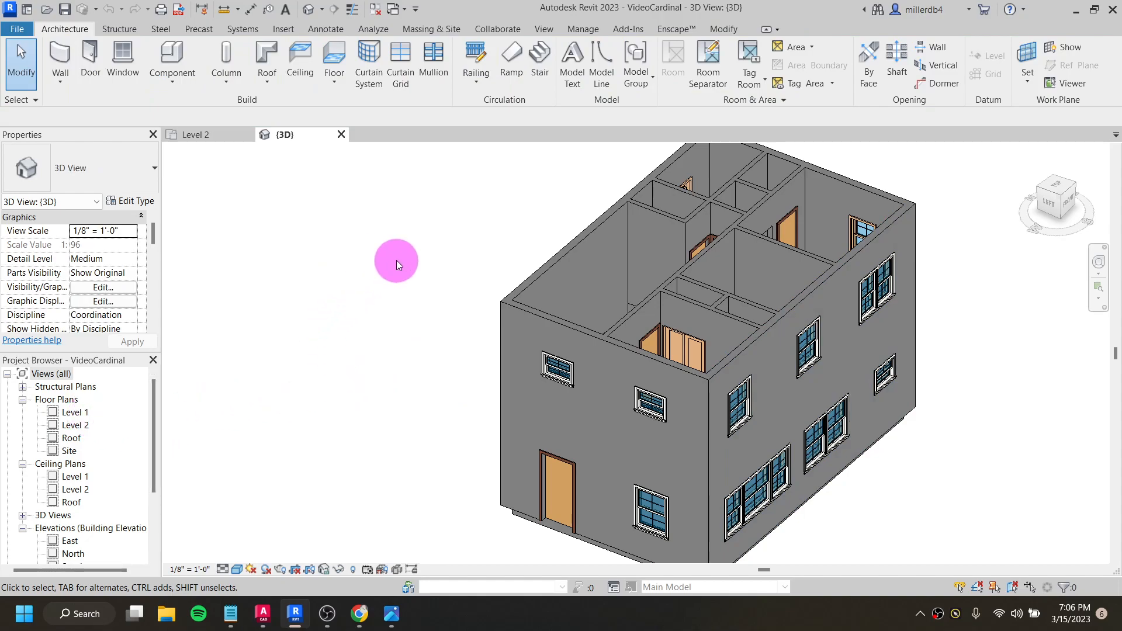
{"action": "left_click", "coordinate": [560, 332]}
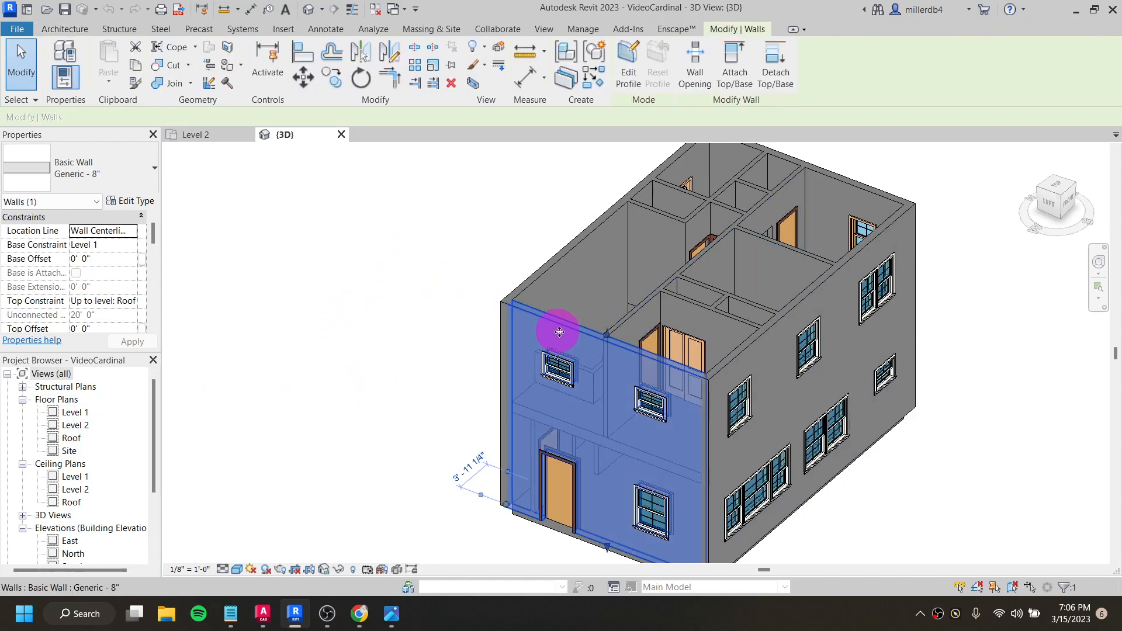
- View the Level 2 and Level 1 floor plans, expand the 3D Views group and return to the default 3D view
{"action": "double_click", "coordinate": [74, 427]}
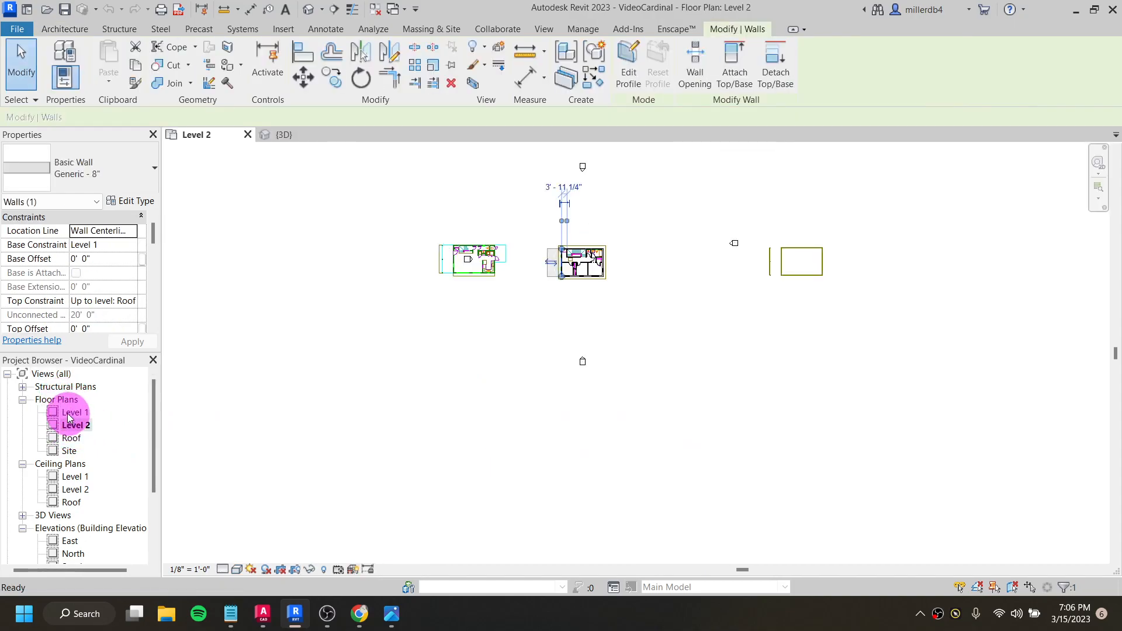
{"action": "double_click", "coordinate": [70, 414]}
{"action": "scroll", "coordinate": [78, 432], "scroll_direction": "down", "scroll_amount": 3}
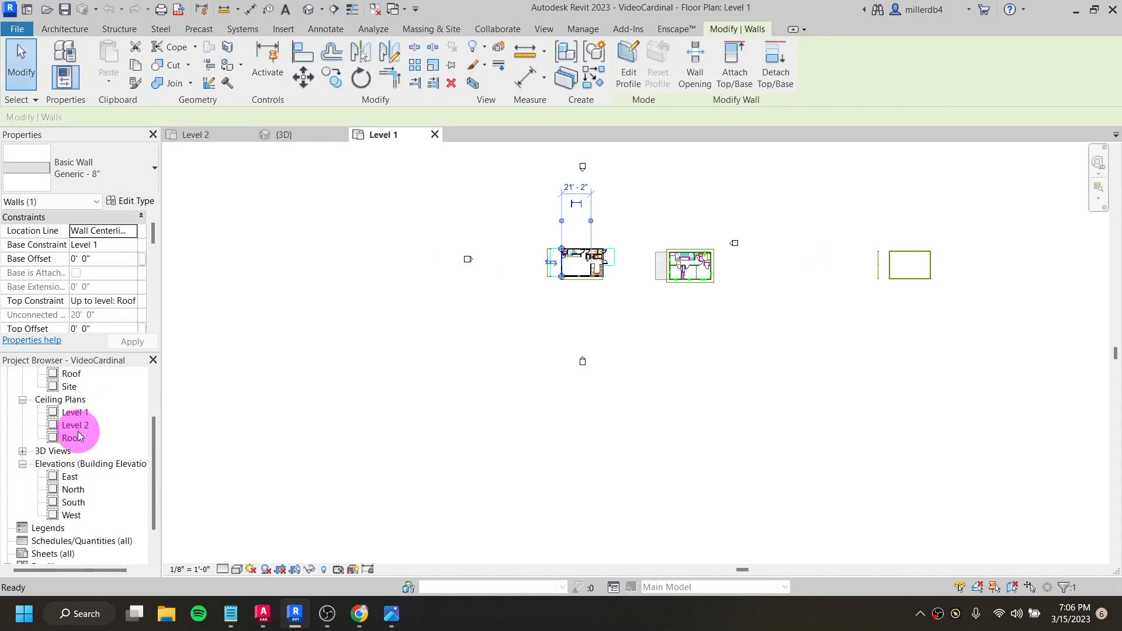
{"action": "left_click", "coordinate": [23, 430]}
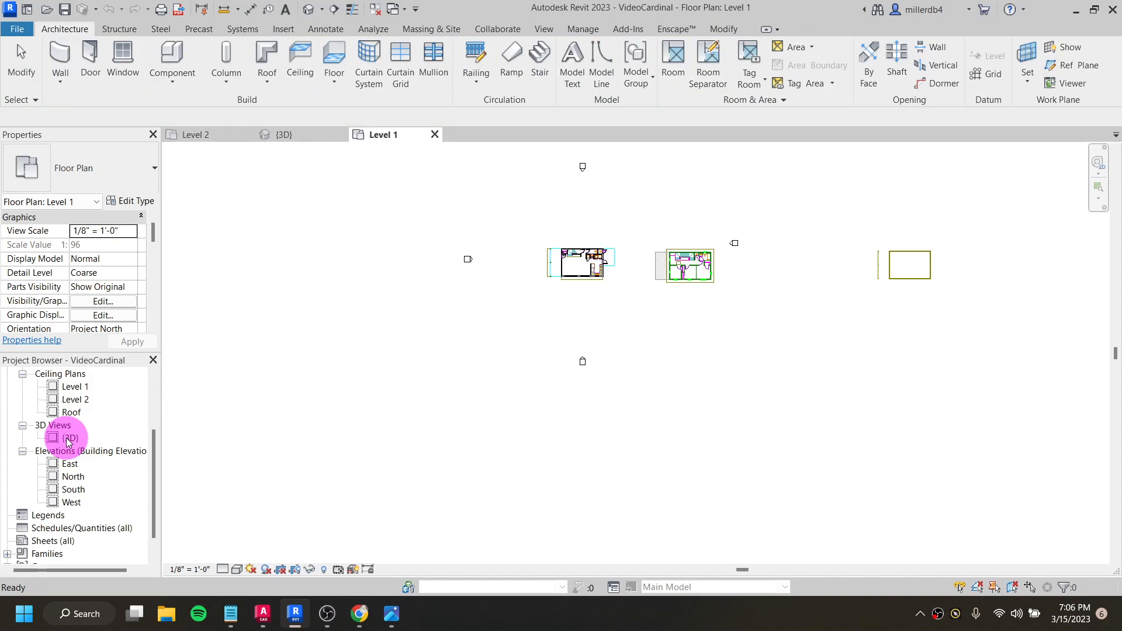
{"action": "left_click", "coordinate": [308, 10]}
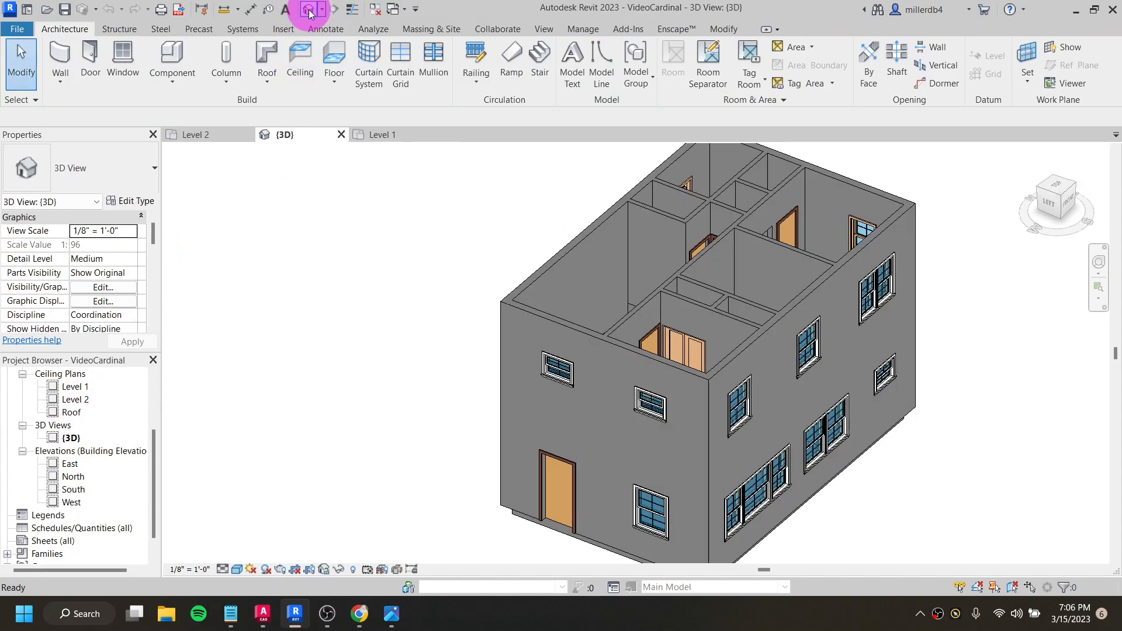
- Rename the wall type of the exterior wall containing the entry door to "exterior wall"
{"action": "left_click", "coordinate": [546, 325]}
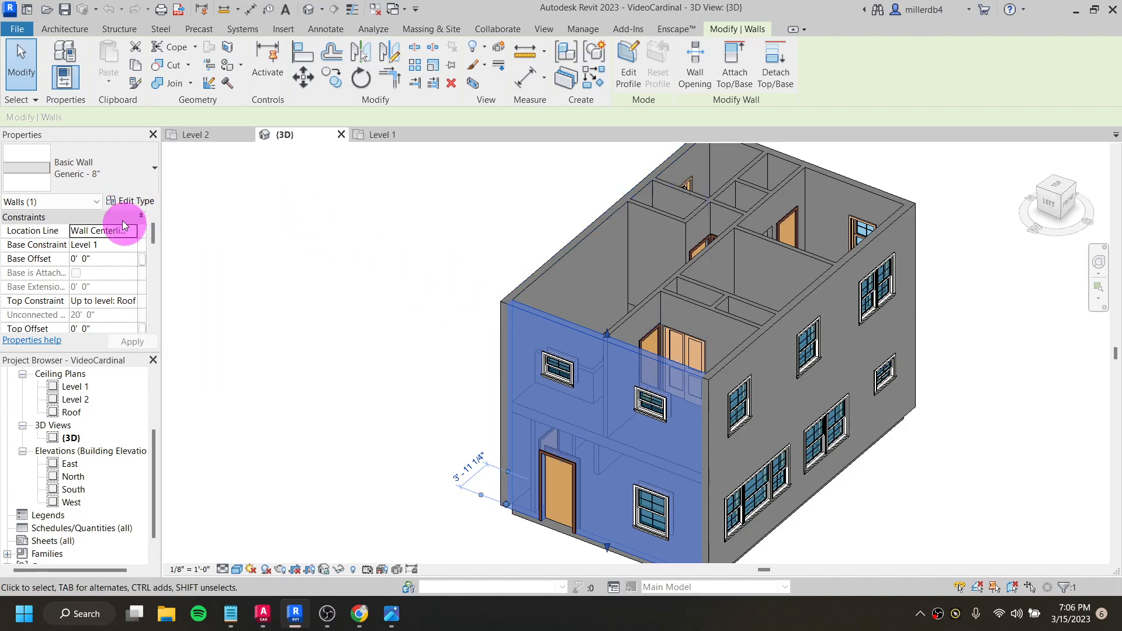
{"action": "left_click", "coordinate": [126, 202]}
{"action": "left_click_drag", "start_coordinate": [136, 164], "coordinate": [366, 96]}
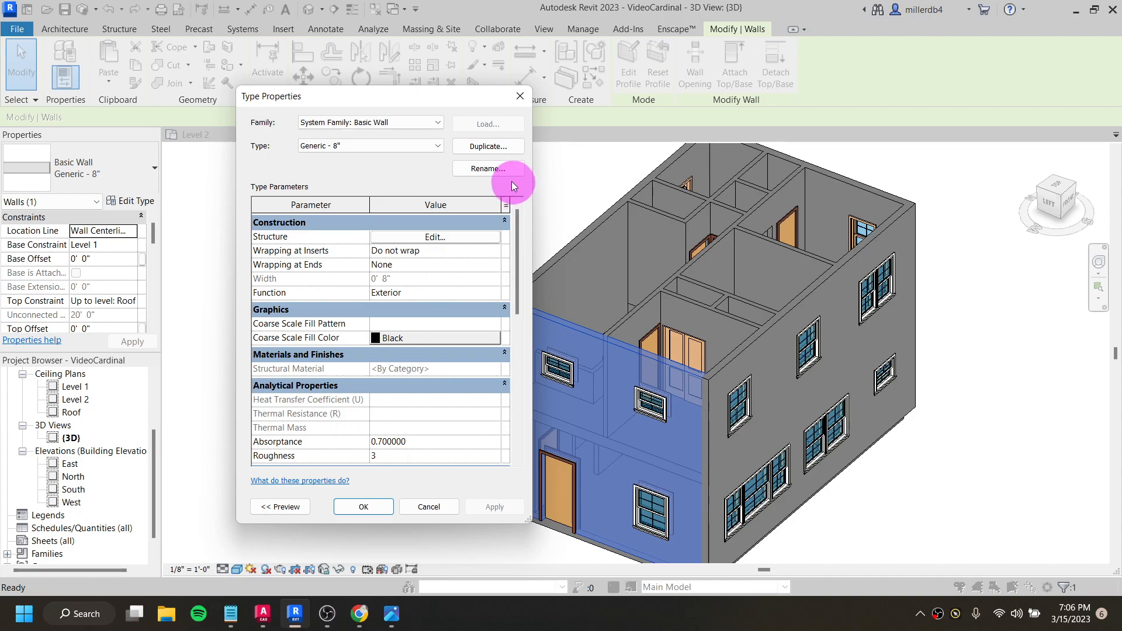
{"action": "left_click", "coordinate": [494, 176]}
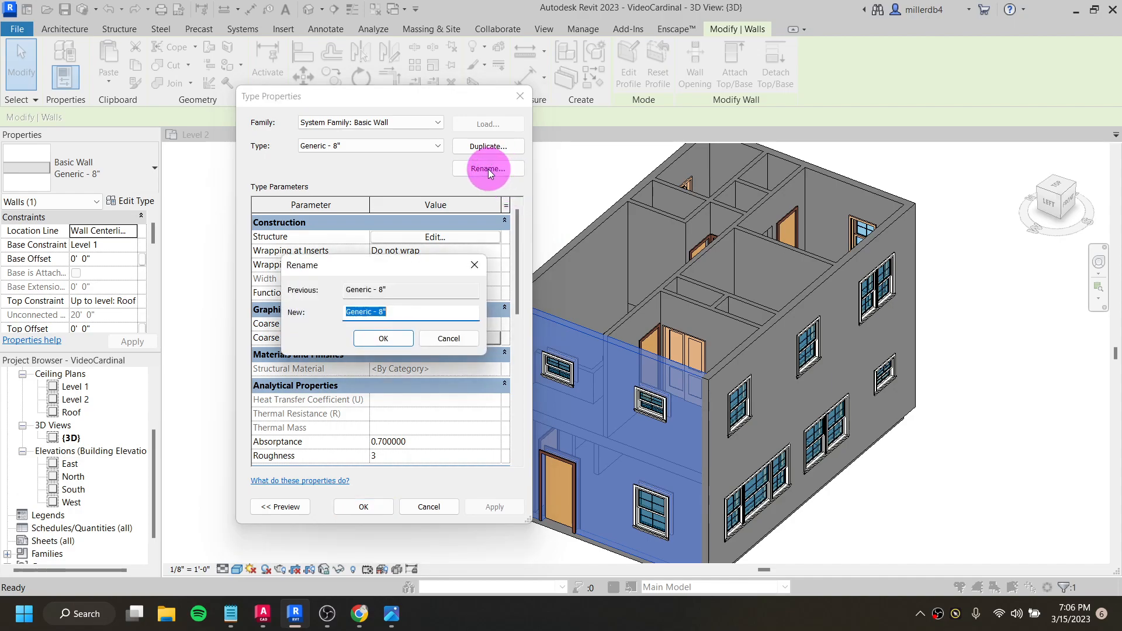
{"action": "type", "text": "exterior wall"}
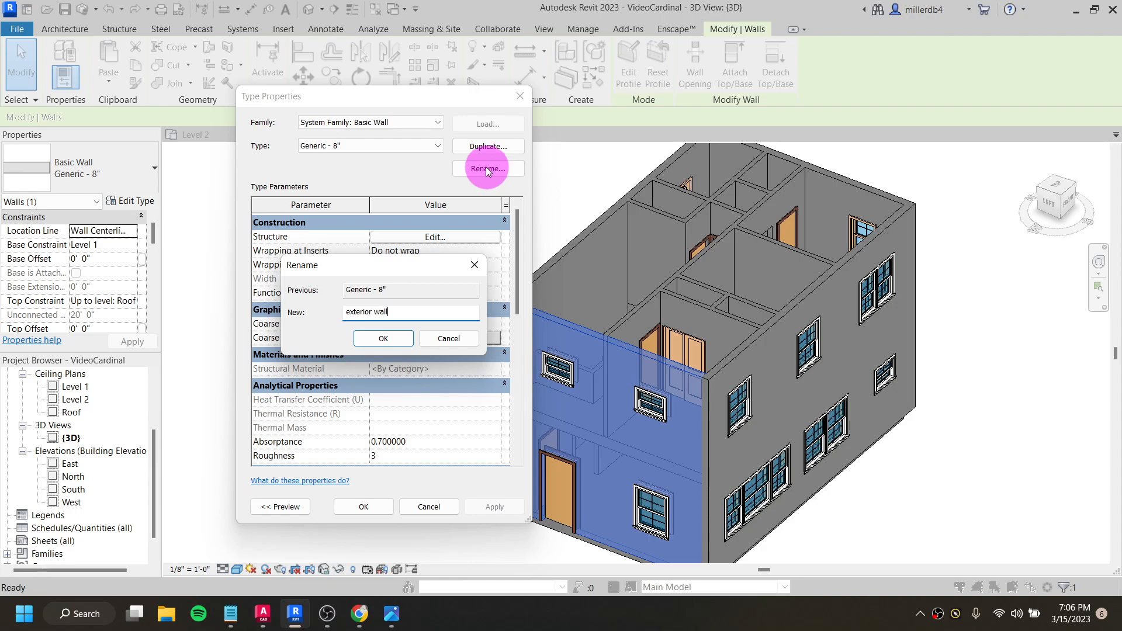
{"action": "left_click", "coordinate": [388, 342]}
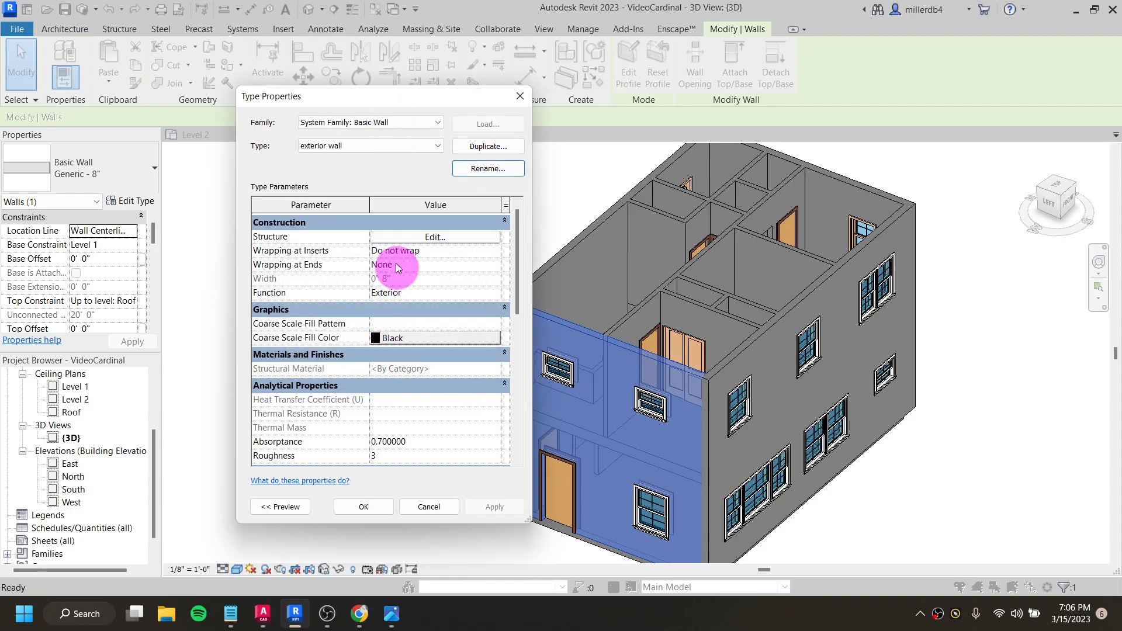
- Open the structure of the exterior wall type and insert three new layers into its assembly
{"action": "left_click", "coordinate": [425, 237]}
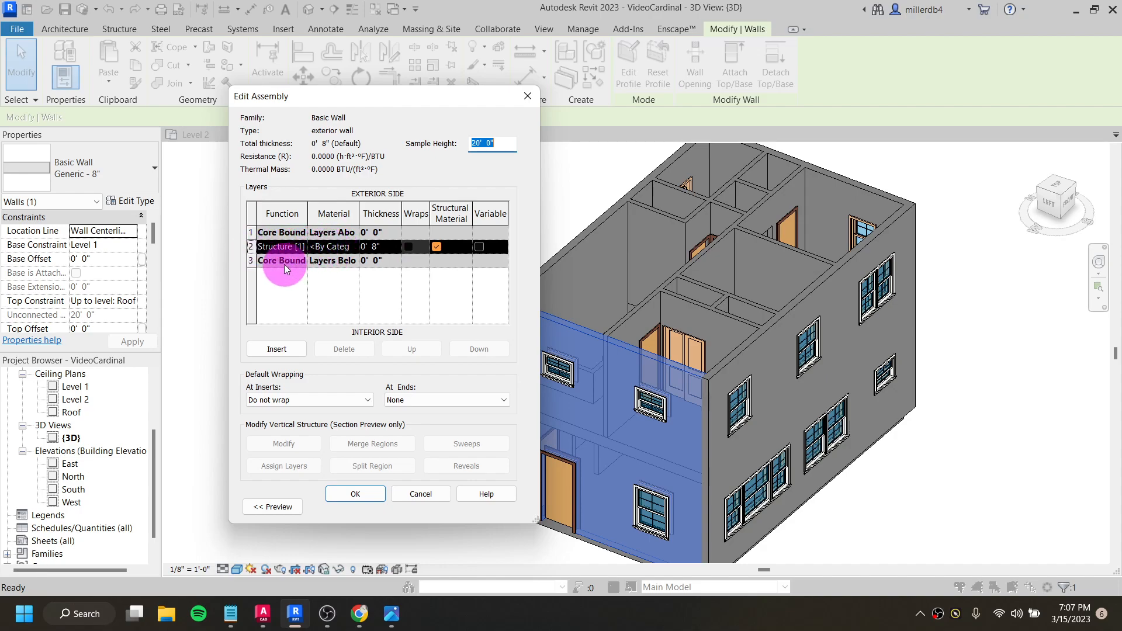
{"action": "left_click", "coordinate": [279, 350]}
{"action": "left_click", "coordinate": [279, 350]}
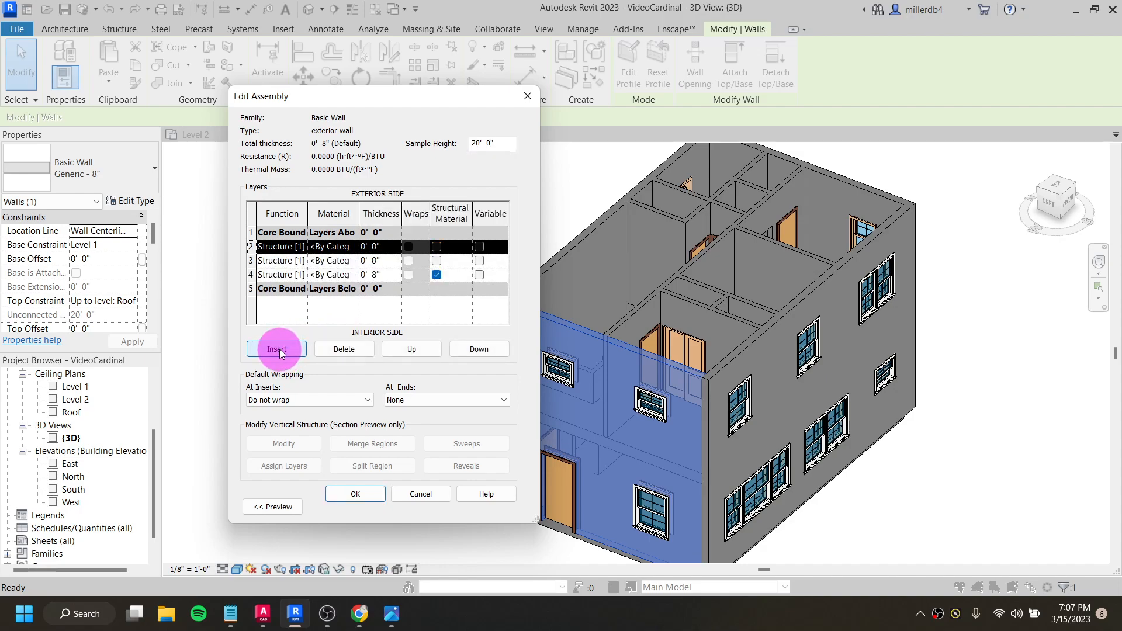
{"action": "left_click", "coordinate": [279, 350]}
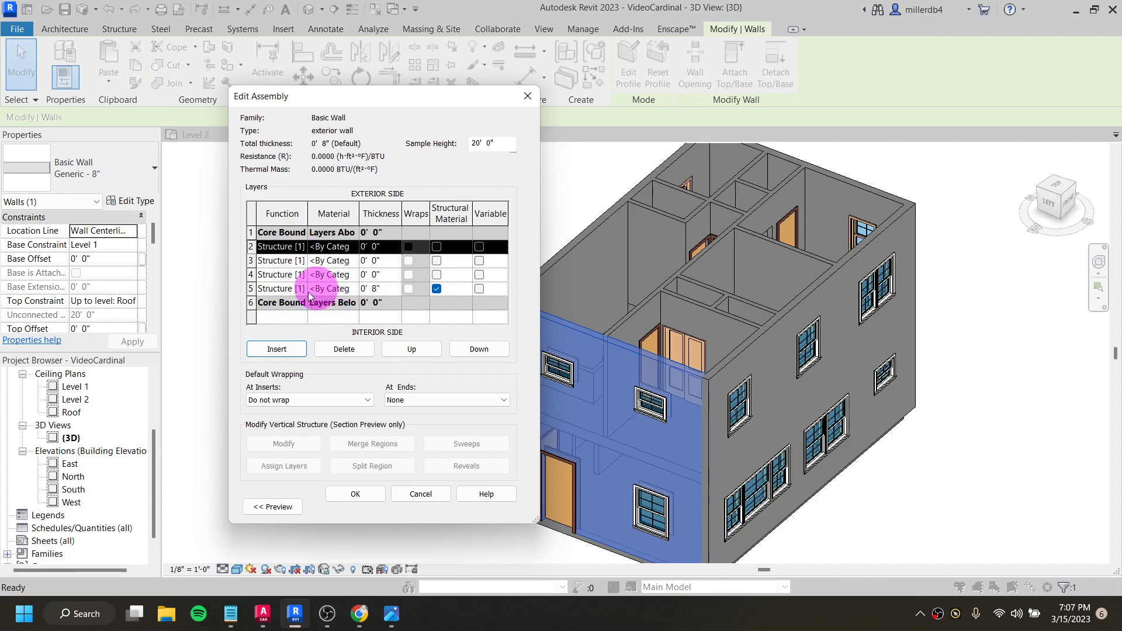
- Move two of the new layers outside the exterior core boundary and the 8" structure layer outside the interior core boundary
{"action": "left_click", "coordinate": [411, 350]}
{"action": "left_click", "coordinate": [338, 260]}
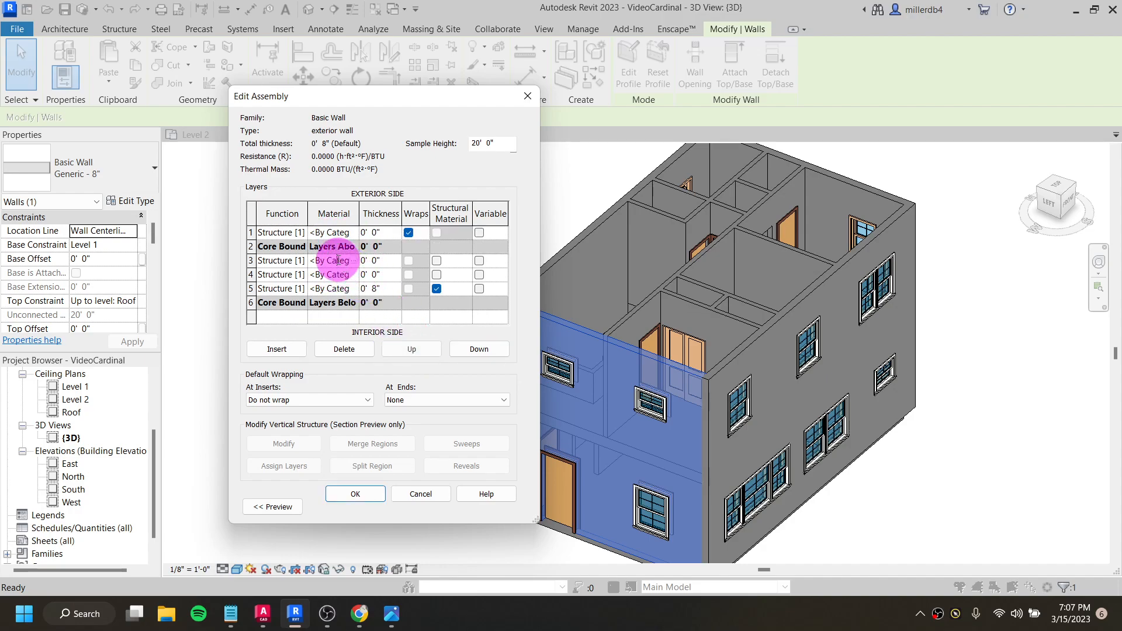
{"action": "left_click", "coordinate": [416, 352]}
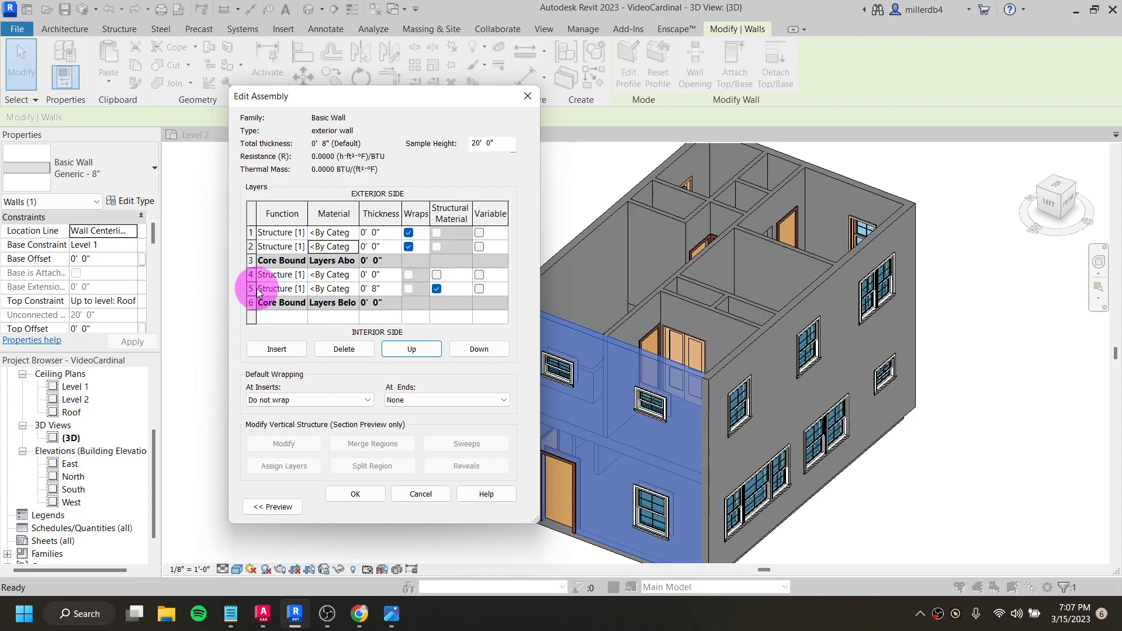
{"action": "left_click", "coordinate": [275, 289]}
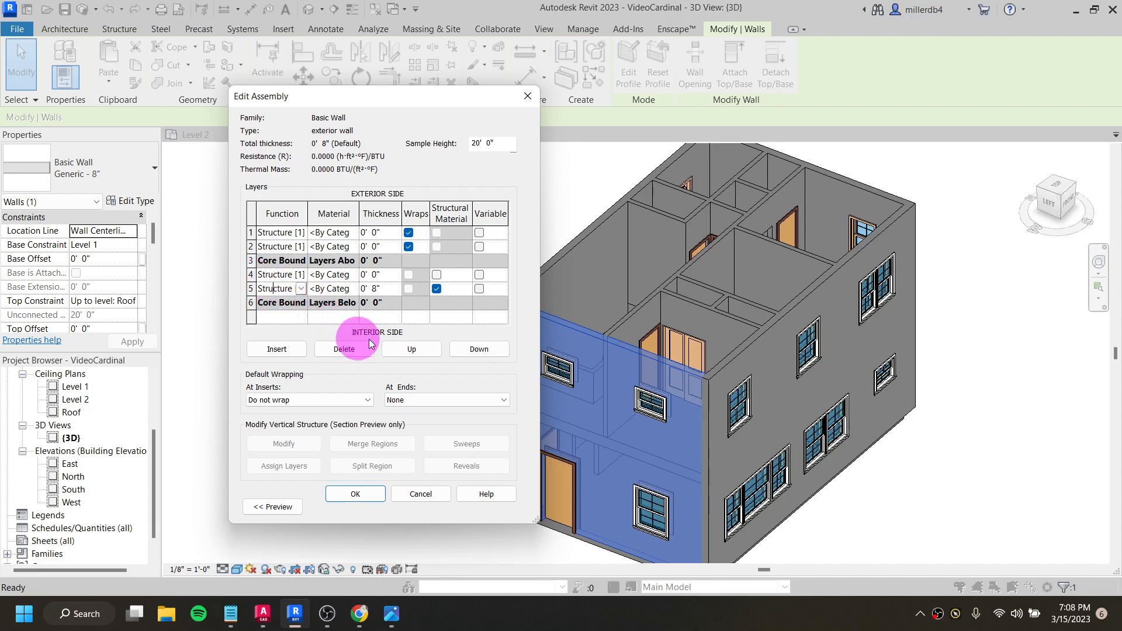
{"action": "left_click", "coordinate": [468, 348]}
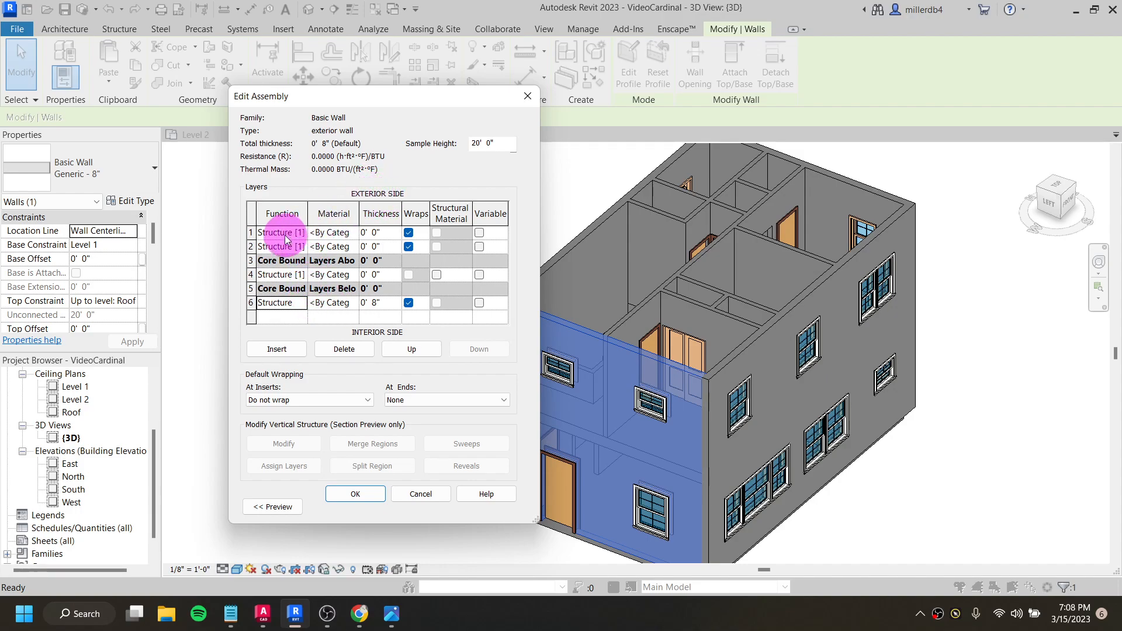
- Set the function of the outermost exterior layer to Finish 1 [4]
{"action": "left_click", "coordinate": [260, 234]}
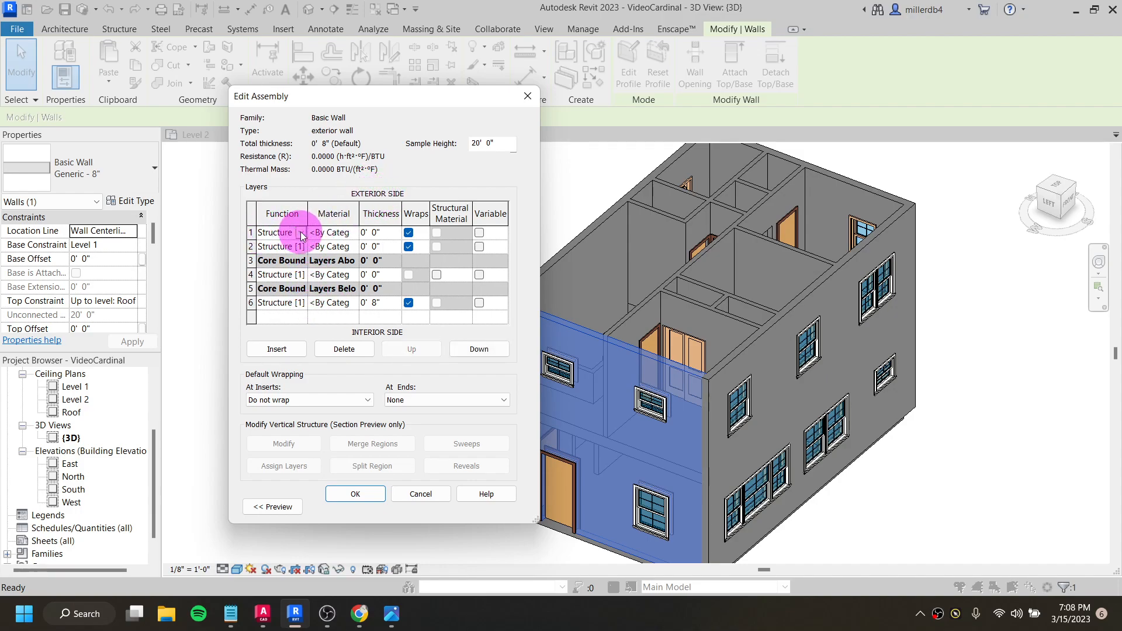
{"action": "left_click", "coordinate": [301, 233]}
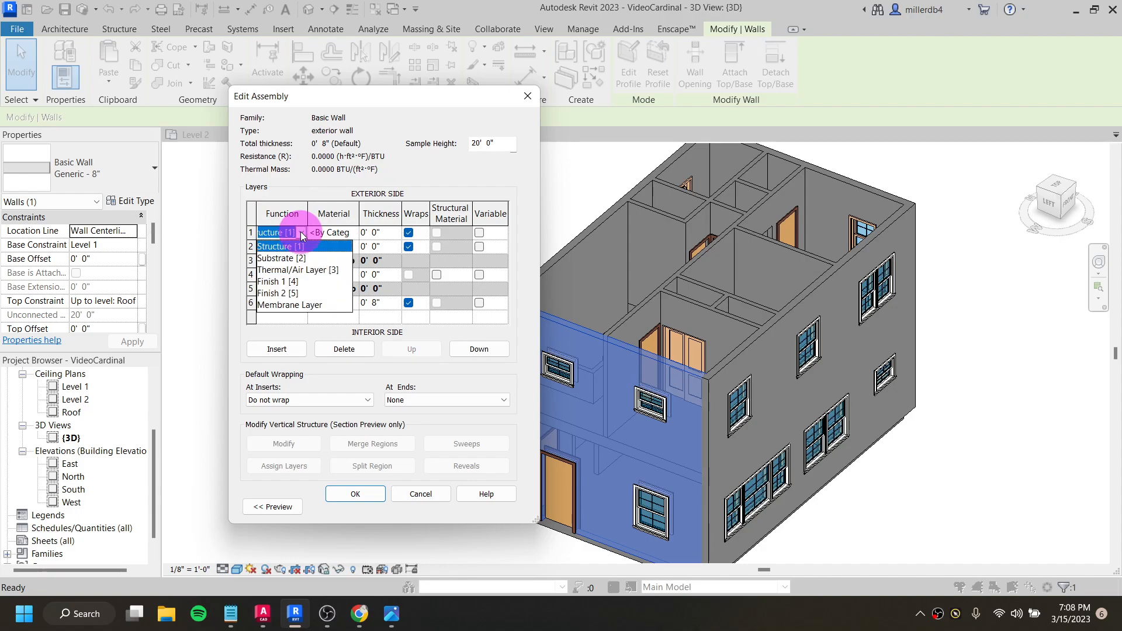
{"action": "left_click", "coordinate": [281, 282]}
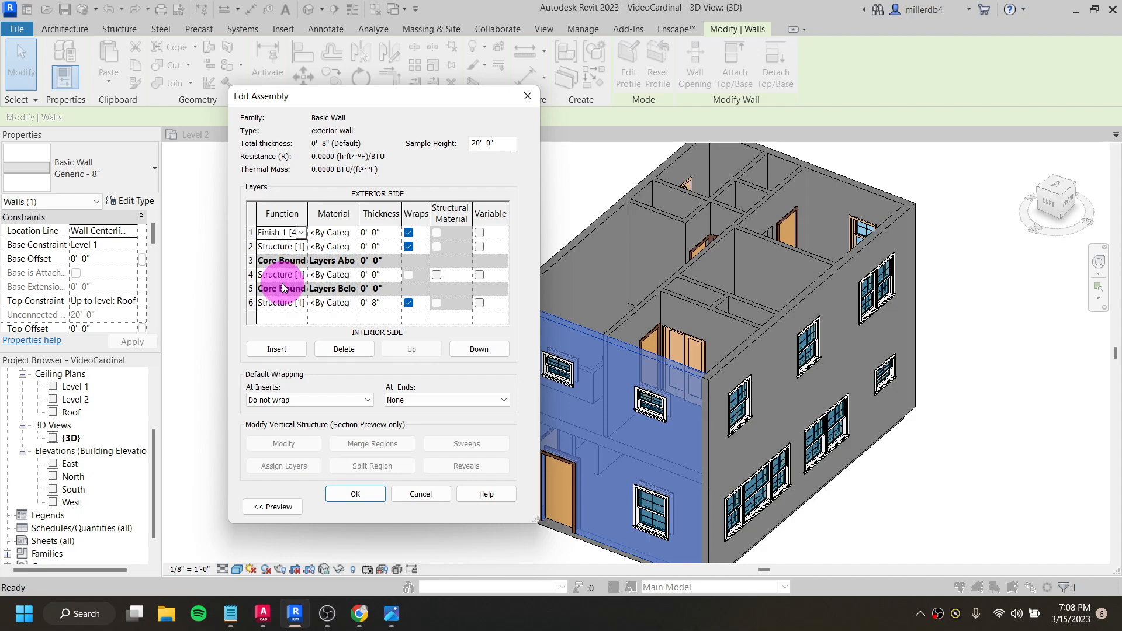
- Set the second exterior layer's function to Substrate [2] and the 8" interior layer's function to Finish 2 [5]
{"action": "left_click", "coordinate": [275, 248]}
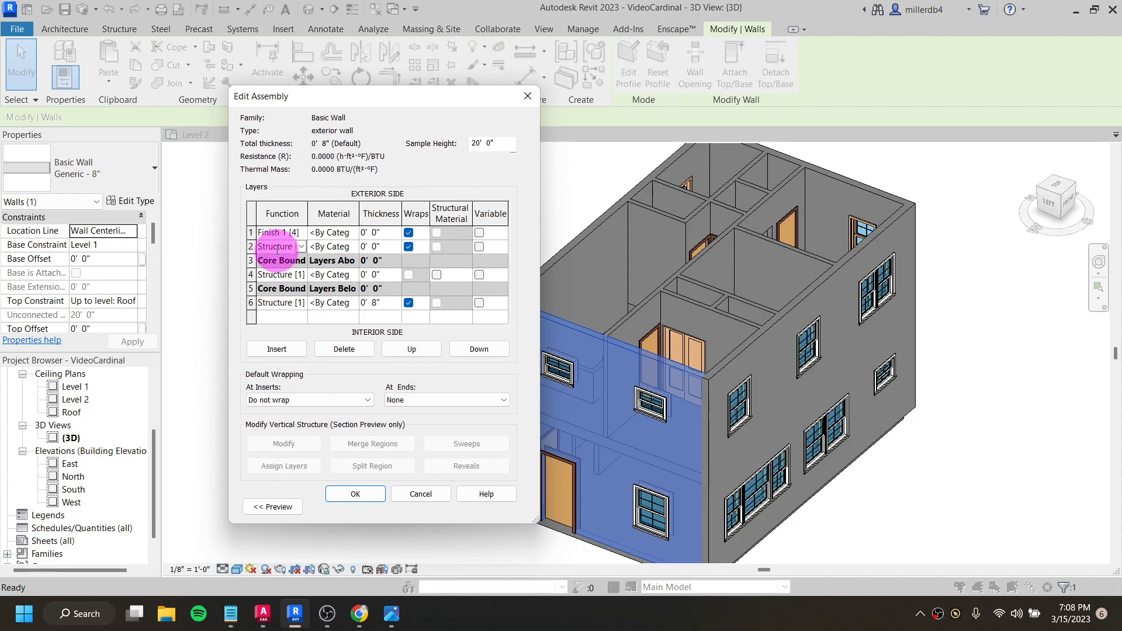
{"action": "left_click", "coordinate": [301, 248]}
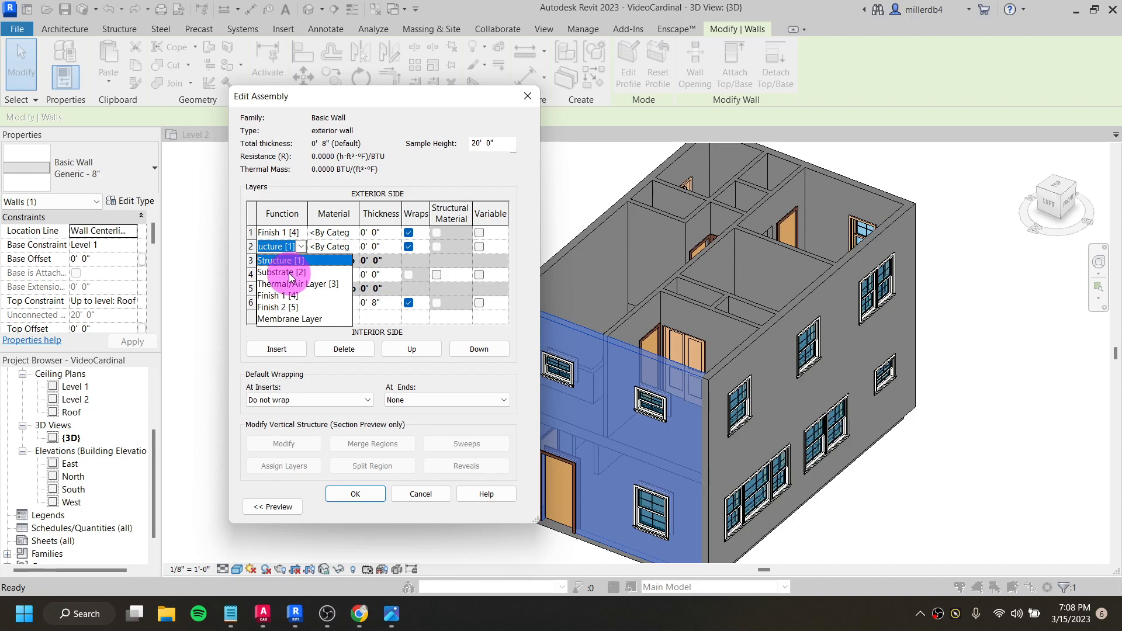
{"action": "left_click", "coordinate": [291, 273]}
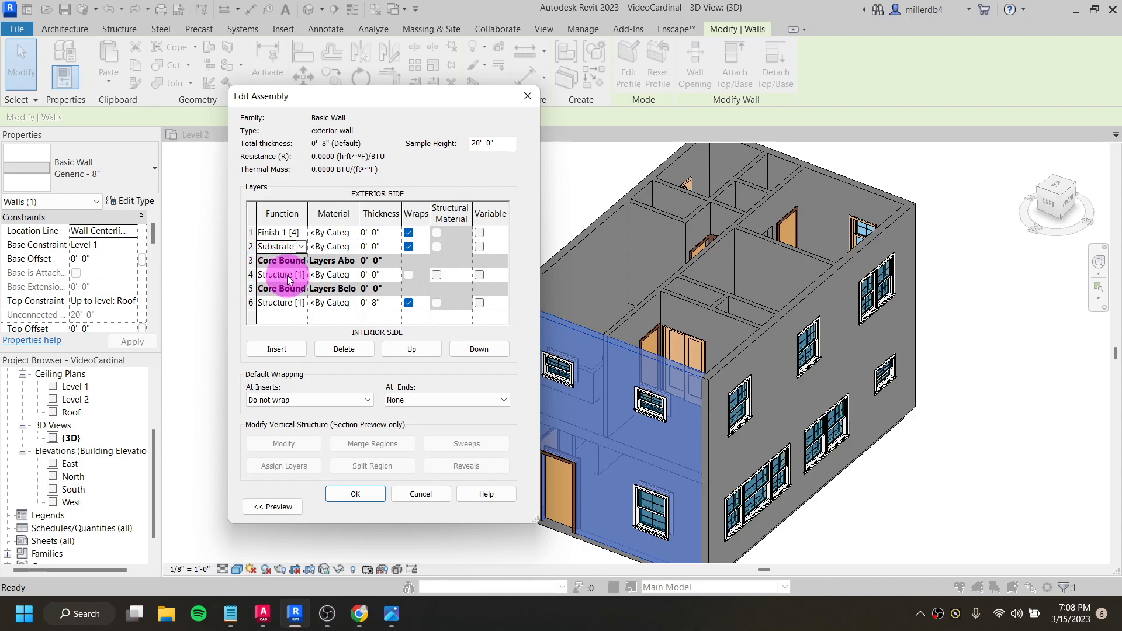
{"action": "left_click", "coordinate": [281, 308]}
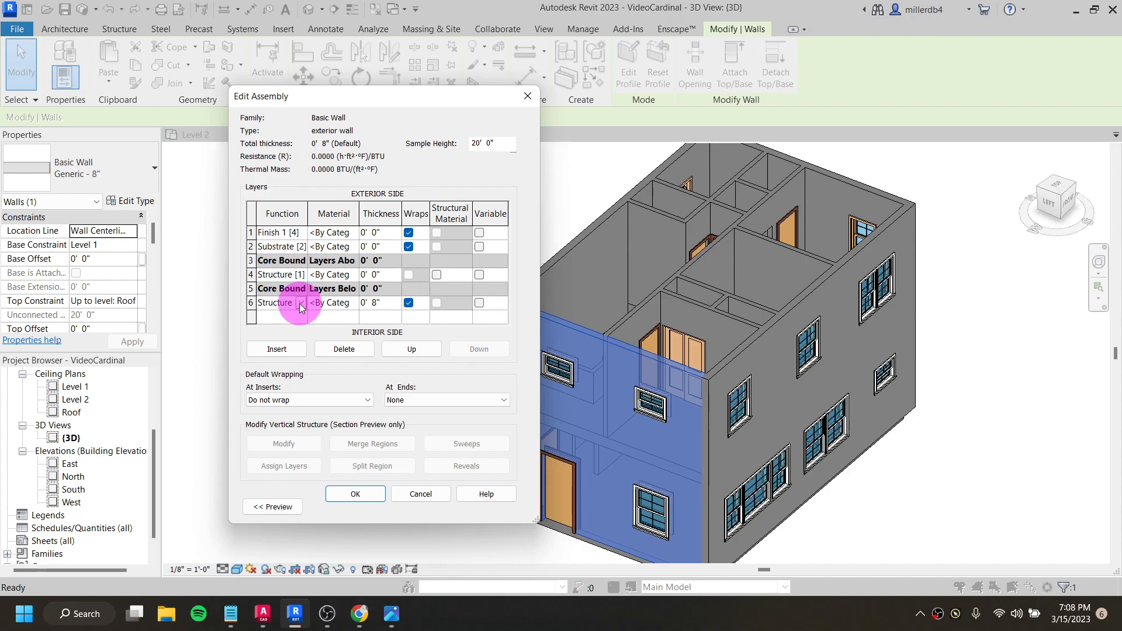
{"action": "left_click", "coordinate": [301, 303]}
{"action": "left_click", "coordinate": [292, 363]}
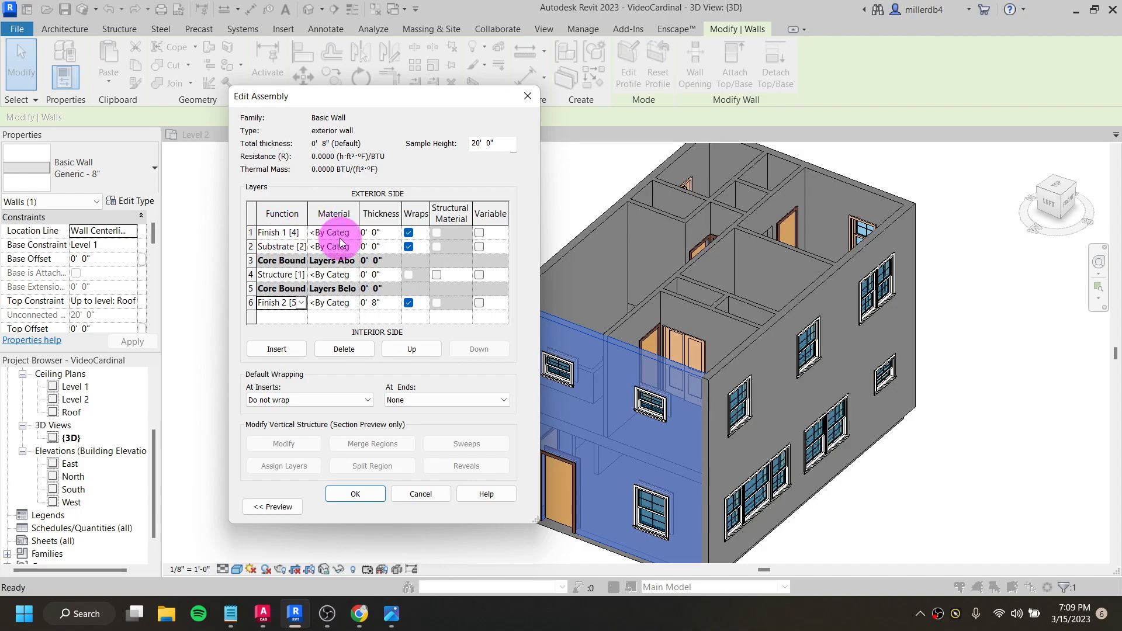
- Open the material selection for the outermost Finish 1 [4] layer
{"action": "left_click", "coordinate": [266, 233]}
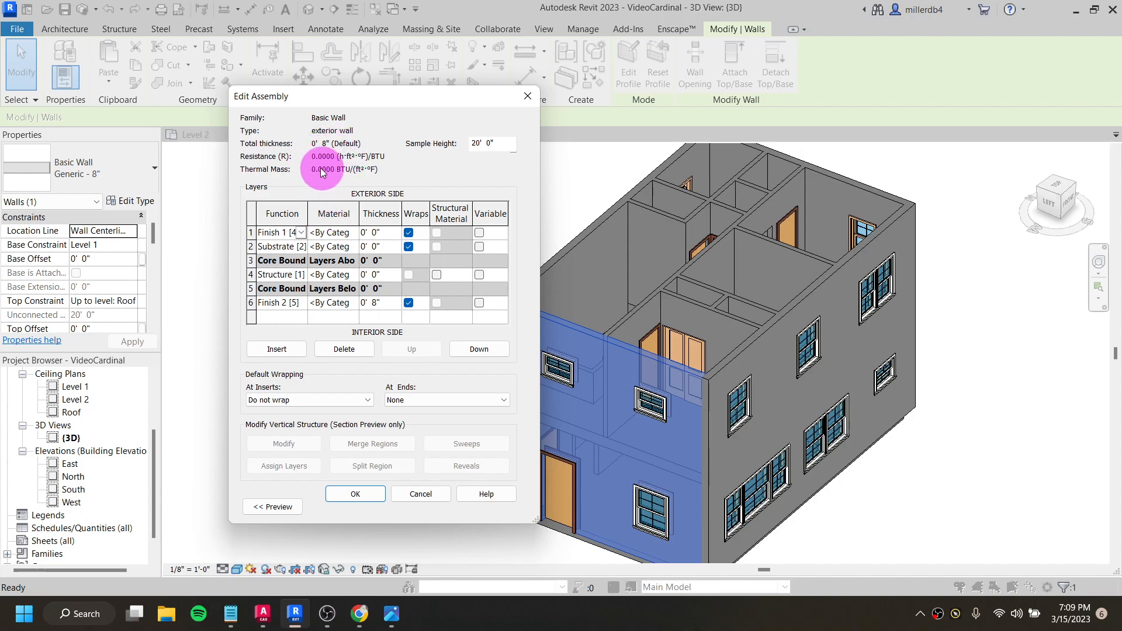
{"action": "left_click", "coordinate": [337, 234]}
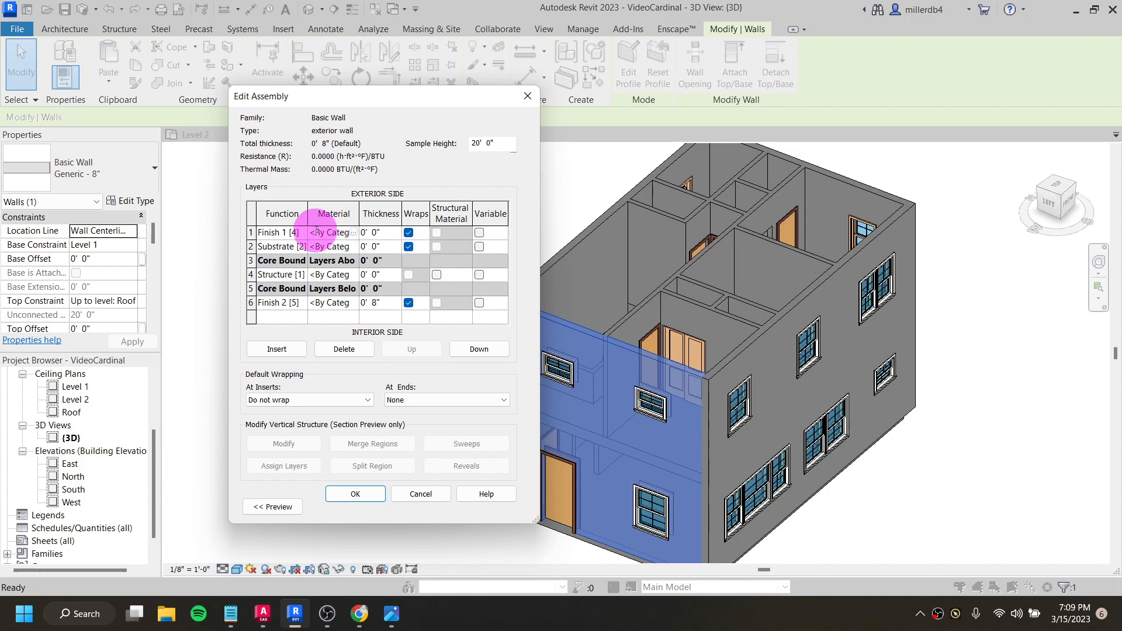
{"action": "left_click", "coordinate": [355, 237]}
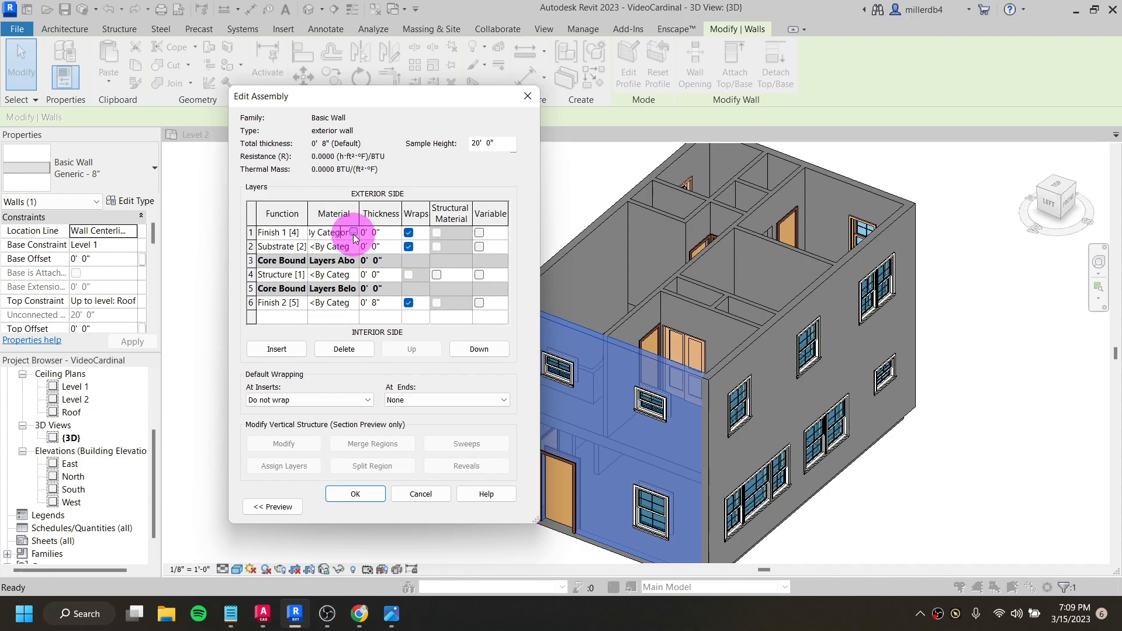
{"action": "left_click", "coordinate": [353, 232]}
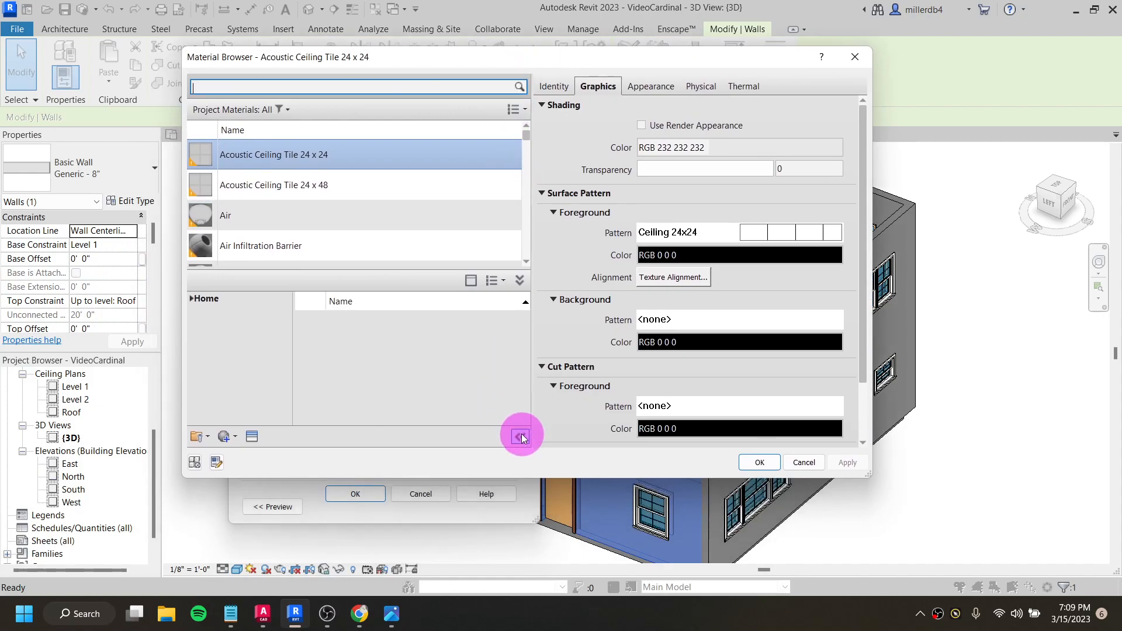
- Make the Material Browser taller and toggle its library and material properties sections, leaving both displayed
{"action": "left_click", "coordinate": [517, 447]}
{"action": "left_click_drag", "start_coordinate": [529, 478], "coordinate": [419, 519]}
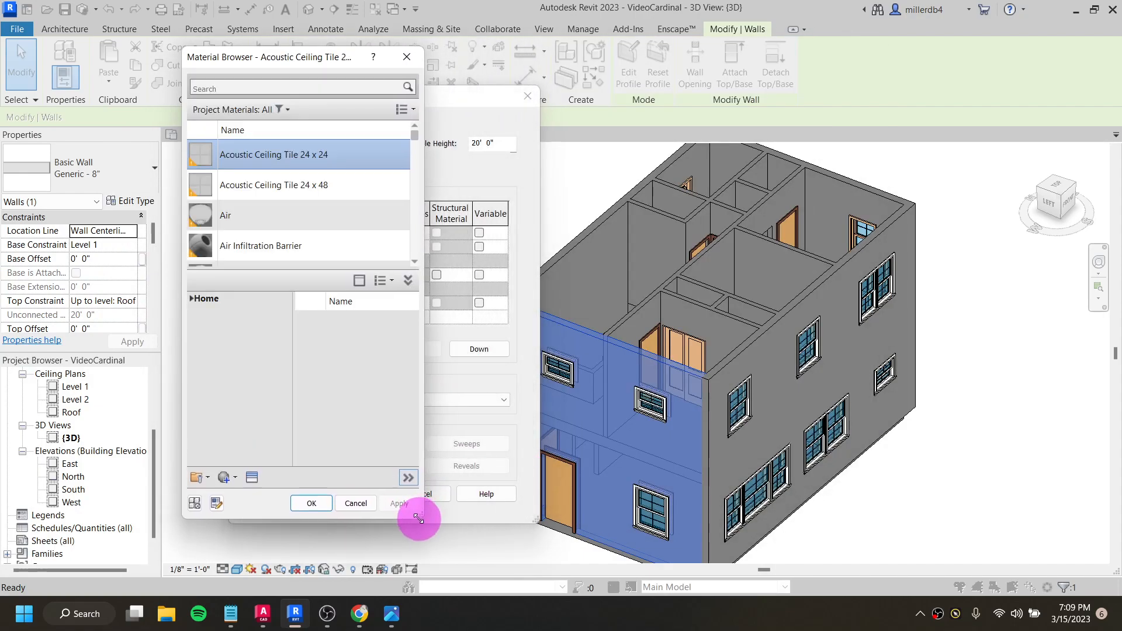
{"action": "left_click", "coordinate": [407, 286]}
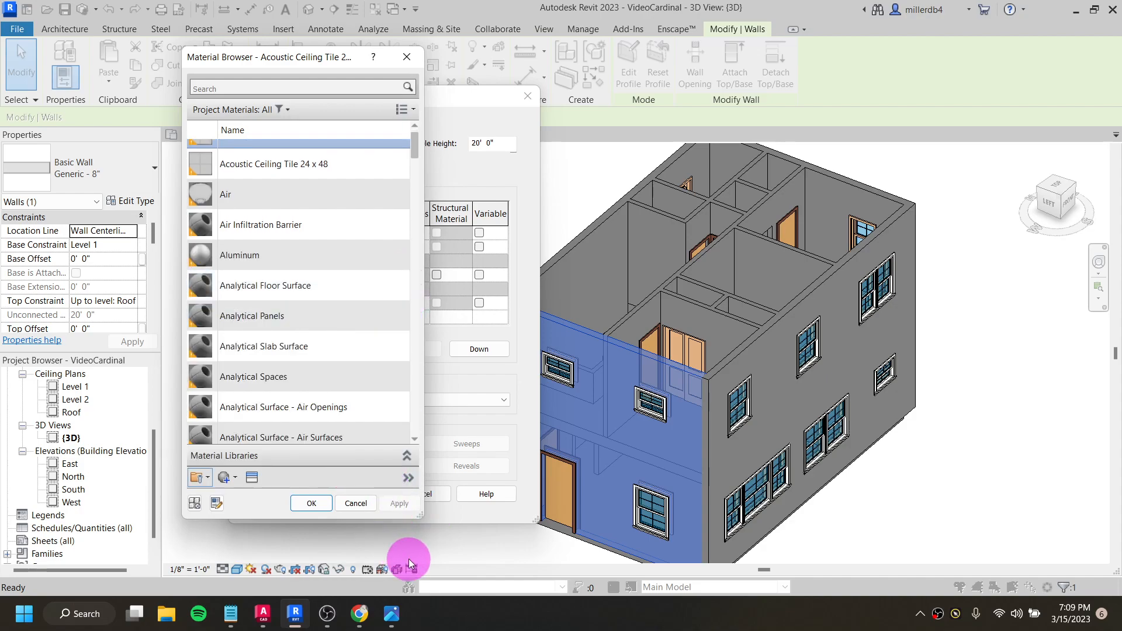
{"action": "left_click", "coordinate": [408, 479]}
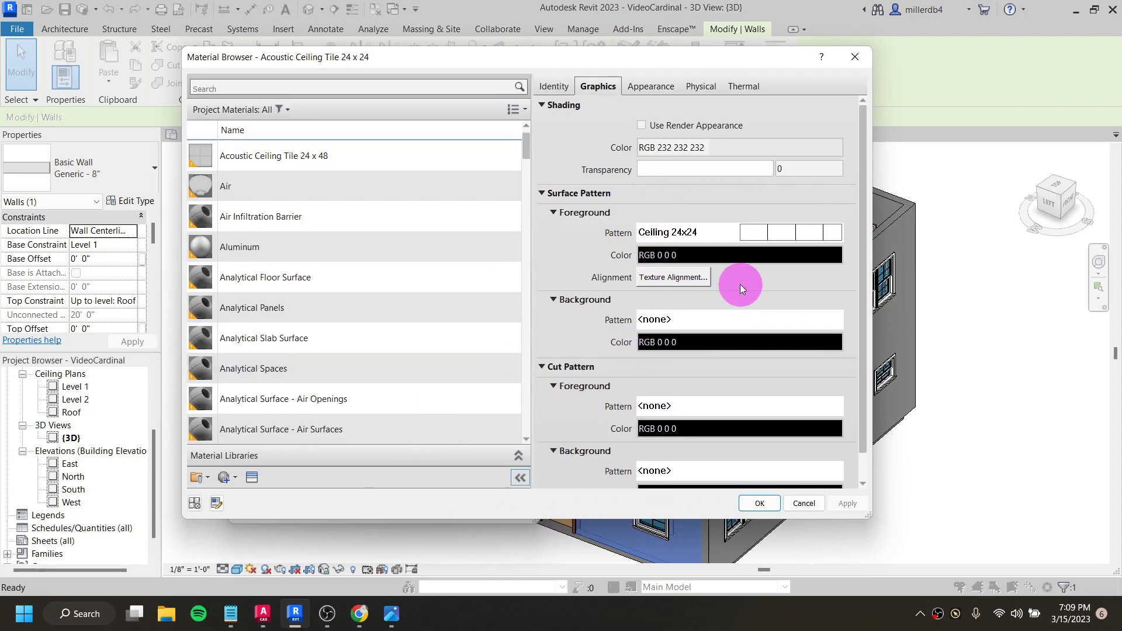
{"action": "left_click", "coordinate": [518, 456]}
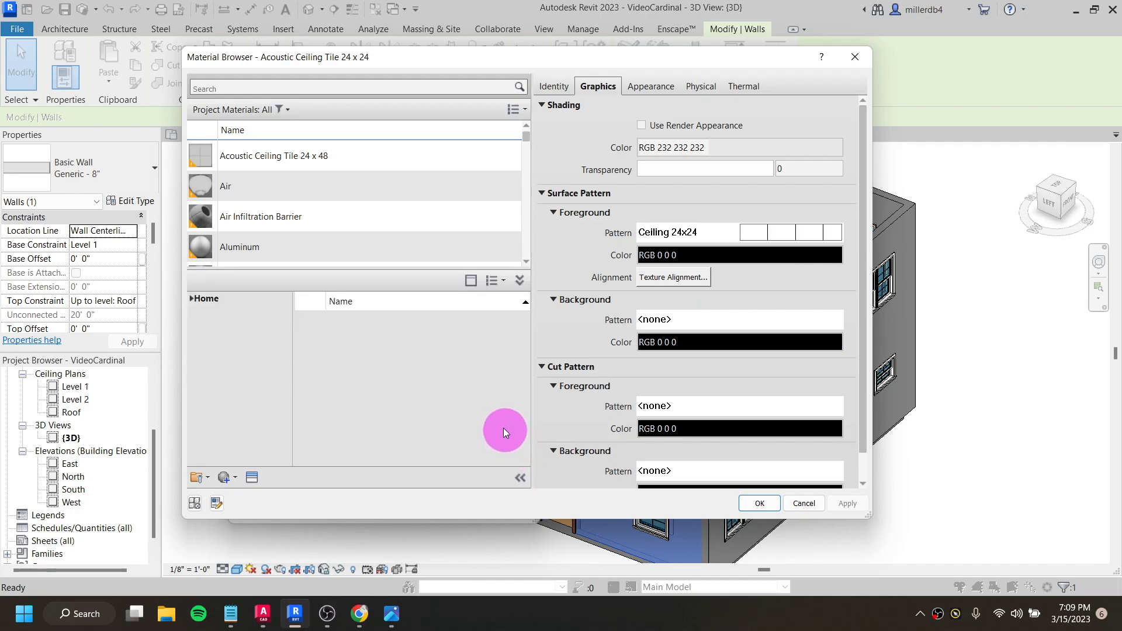
- Search the materials for "siding" and add Siding, Clapboard from the AEC library to the project materials
{"action": "scroll", "coordinate": [440, 223], "scroll_direction": "down", "scroll_amount": 1}
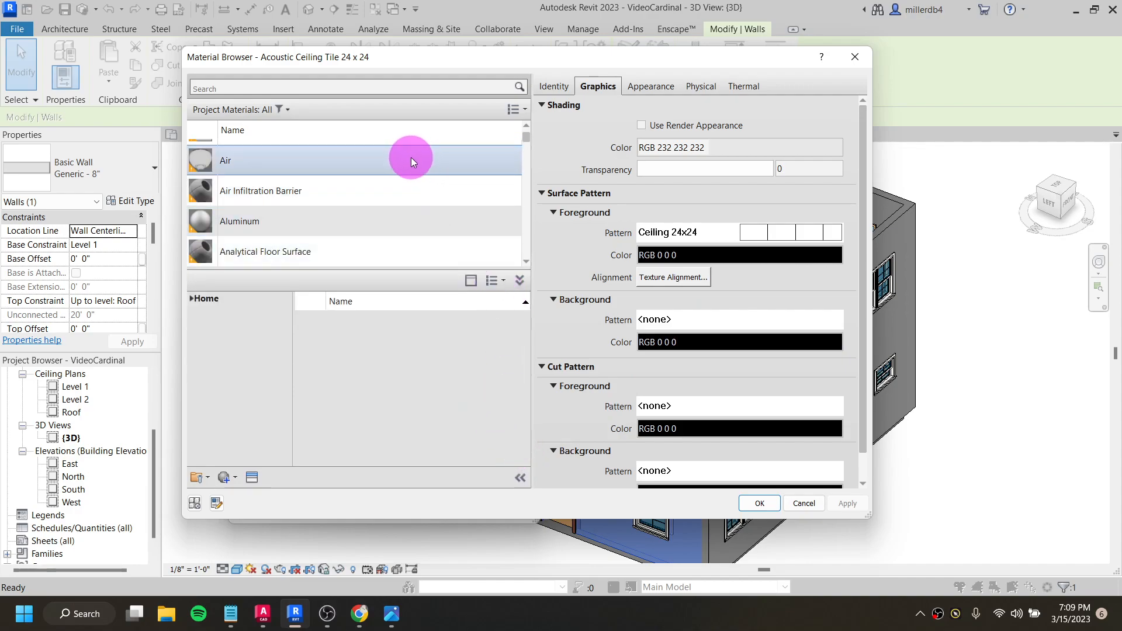
{"action": "scroll", "coordinate": [412, 157], "scroll_direction": "down", "scroll_amount": 10}
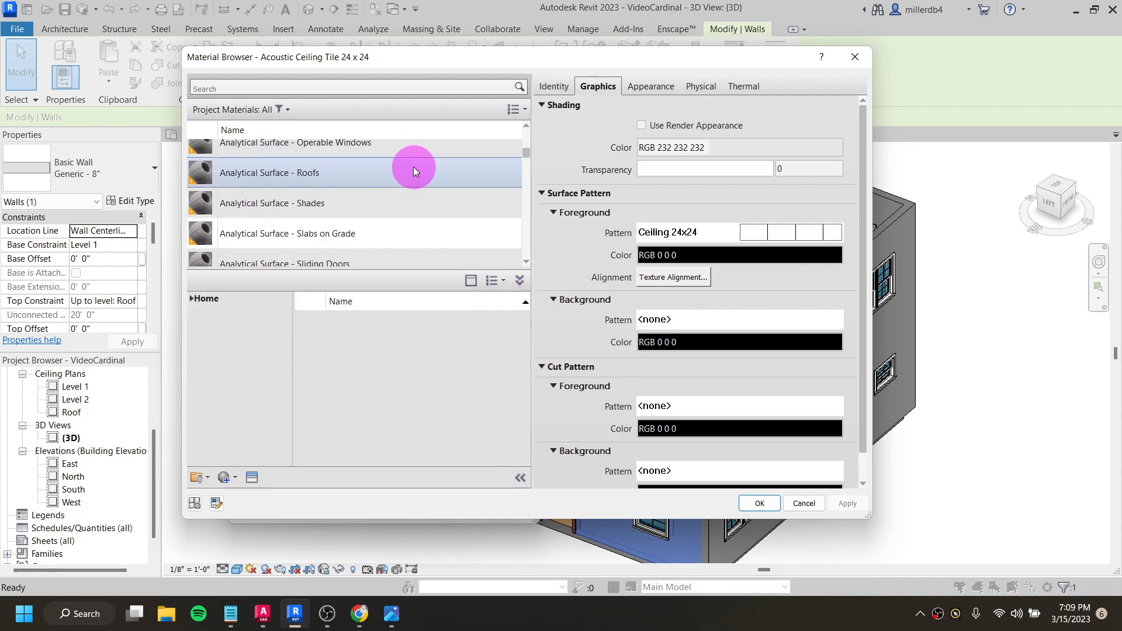
{"action": "scroll", "coordinate": [398, 158], "scroll_direction": "up", "scroll_amount": 1}
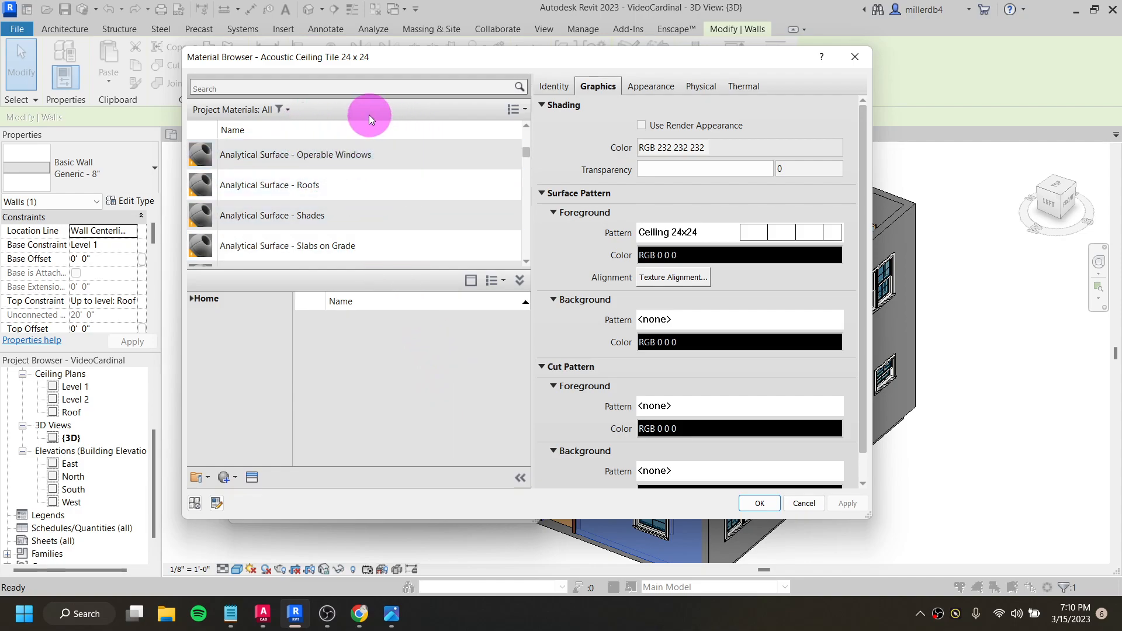
{"action": "left_click", "coordinate": [353, 85]}
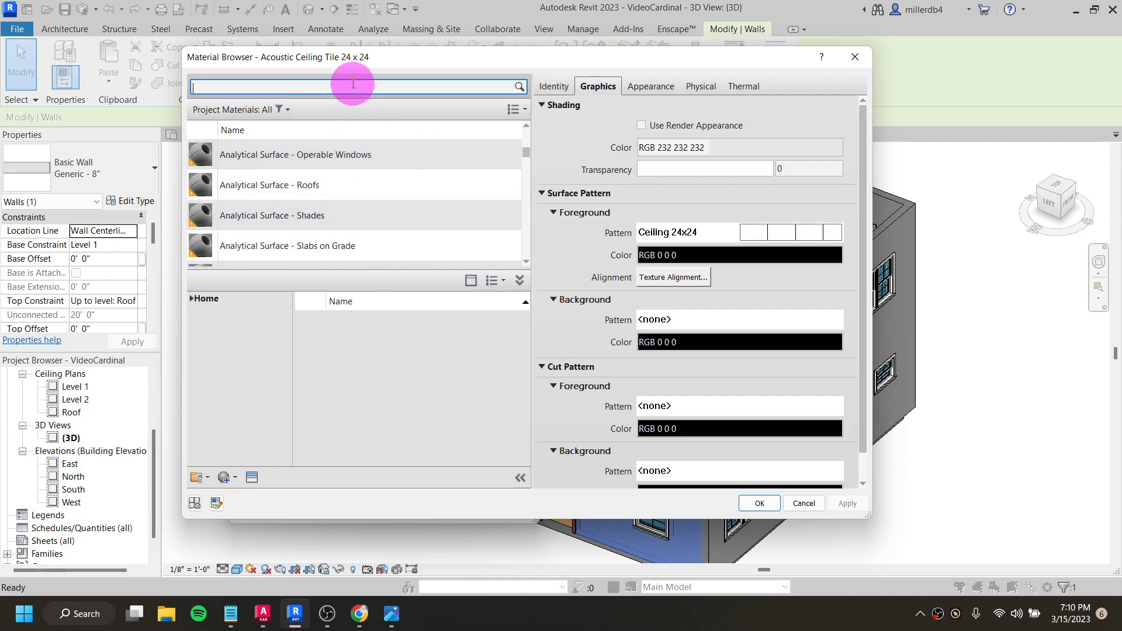
{"action": "type", "text": "siding"}
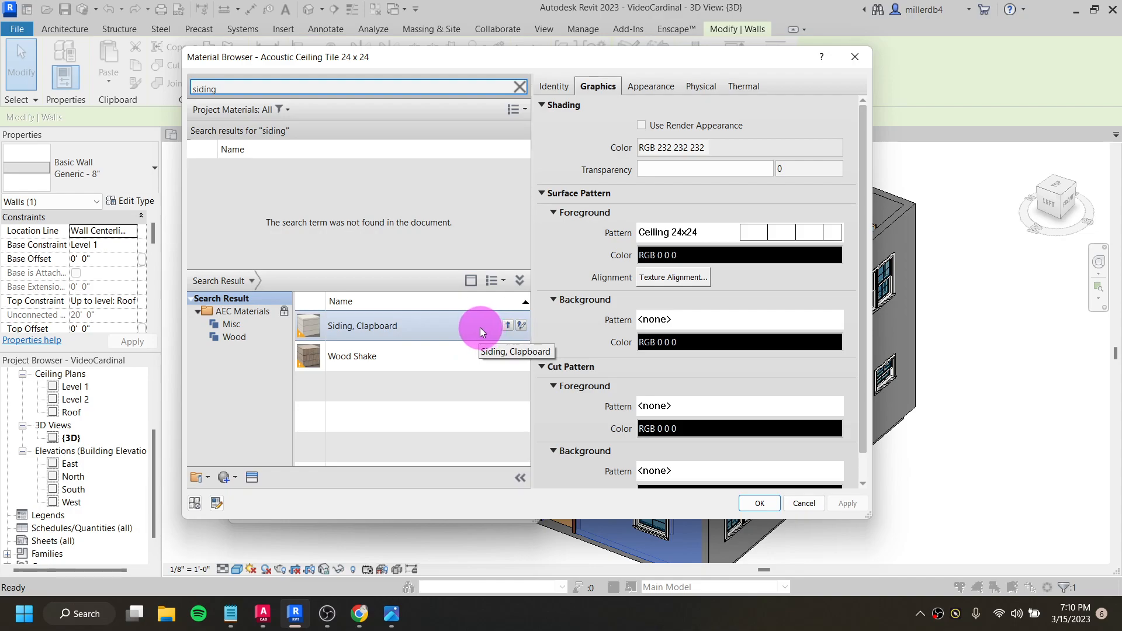
{"action": "left_click", "coordinate": [519, 280]}
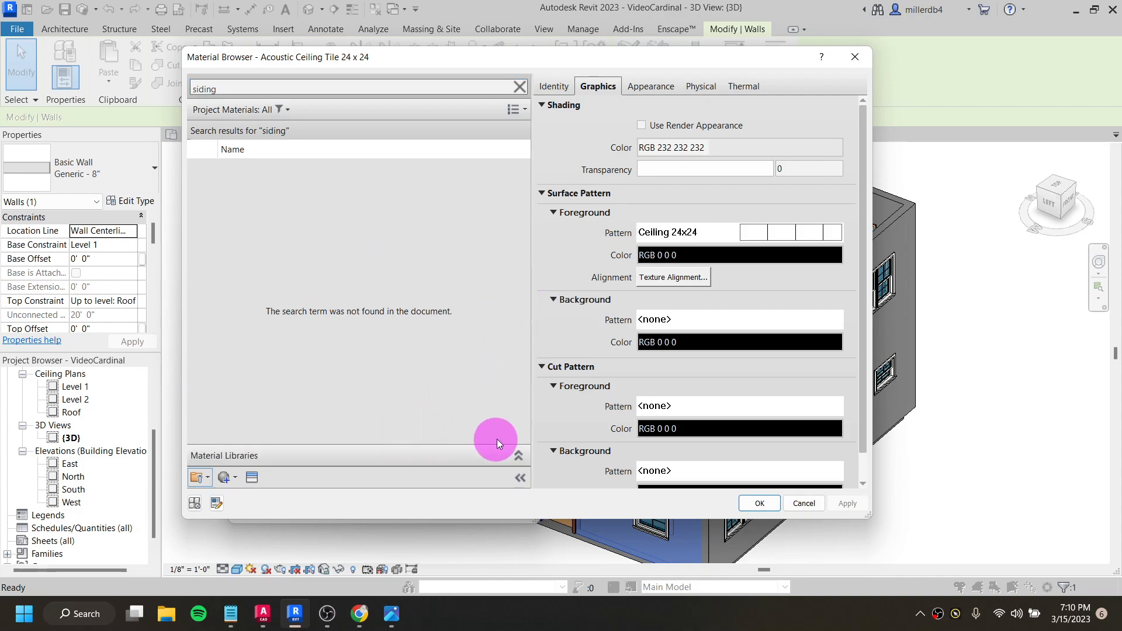
{"action": "left_click", "coordinate": [519, 456]}
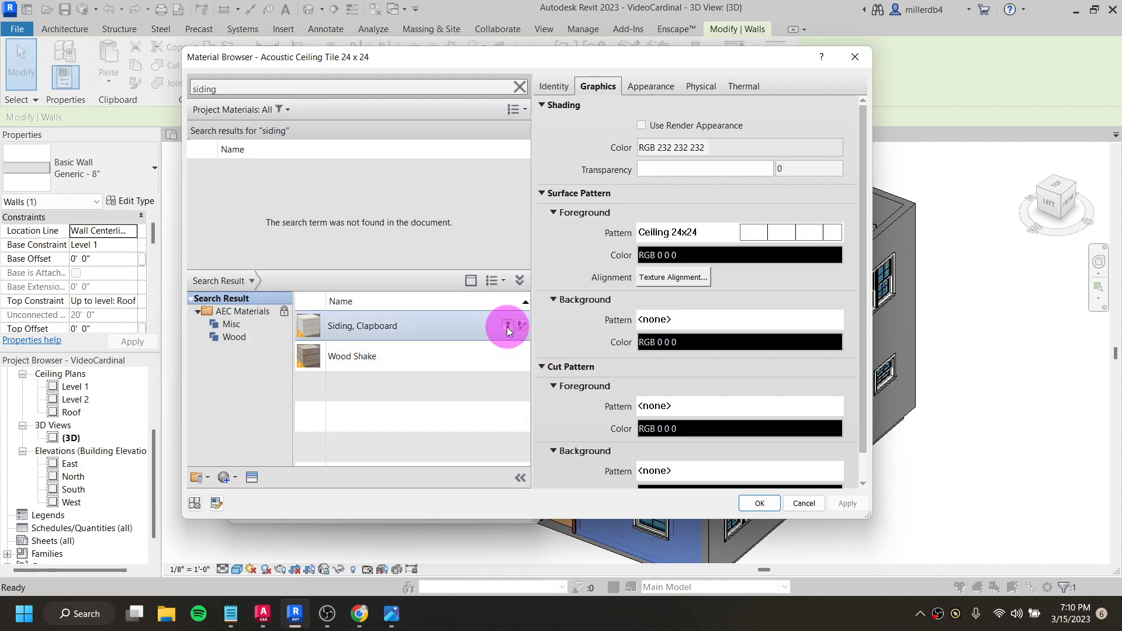
{"action": "left_click", "coordinate": [507, 327]}
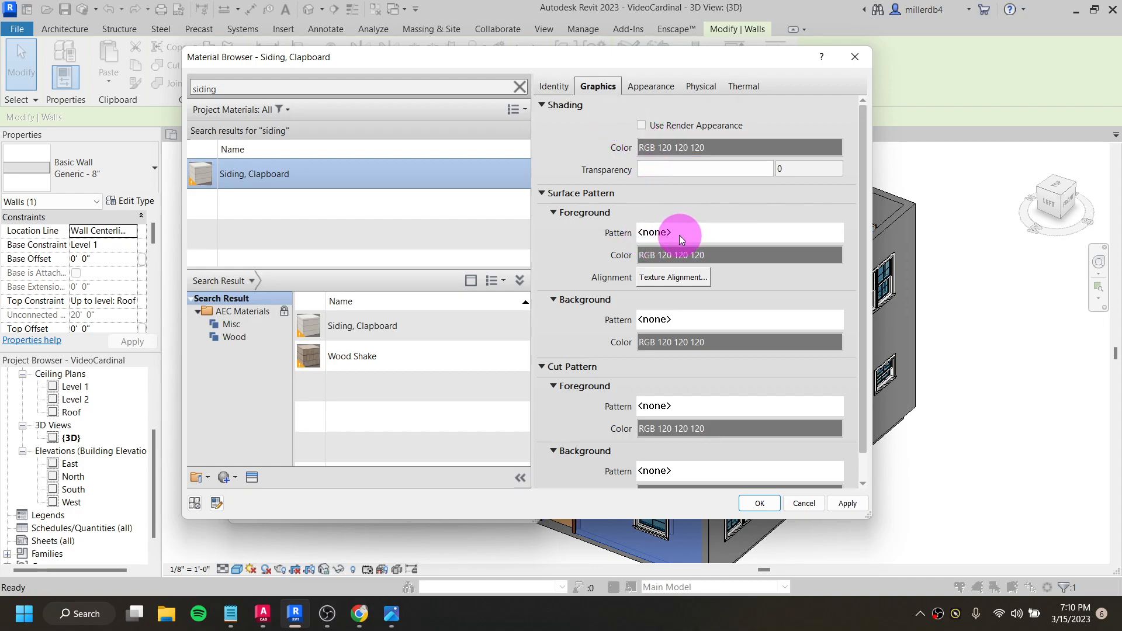
- Check the siding in the cardinal-6in.gif reference image and set the clapboard material's surface foreground pattern to the drafting pattern Horizontal
{"action": "left_click", "coordinate": [393, 621]}
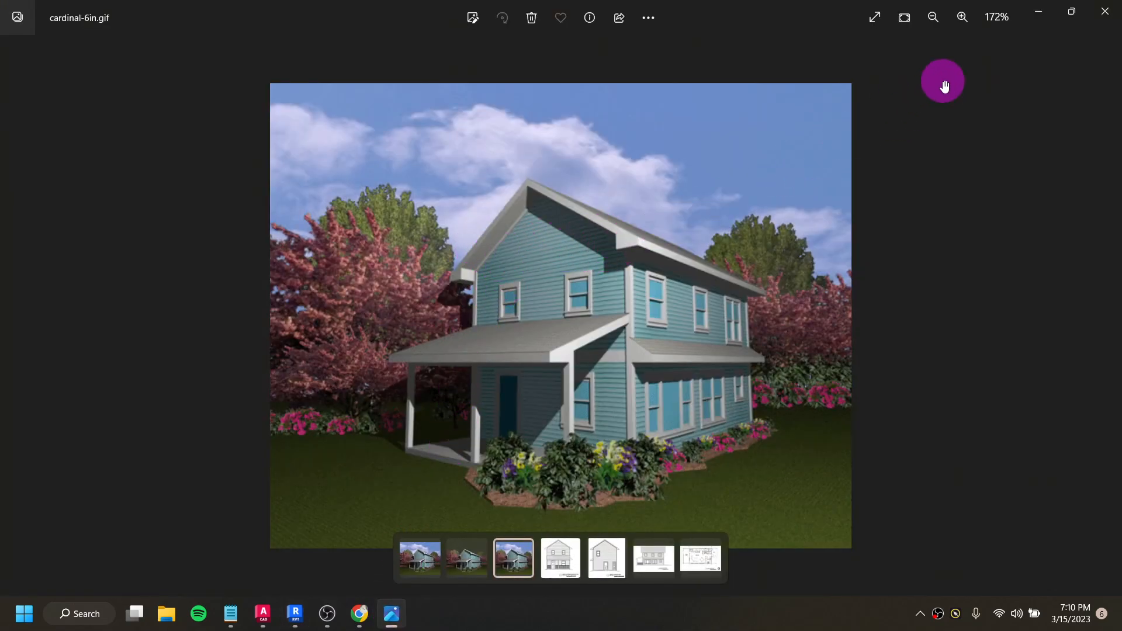
{"action": "left_click", "coordinate": [1040, 16]}
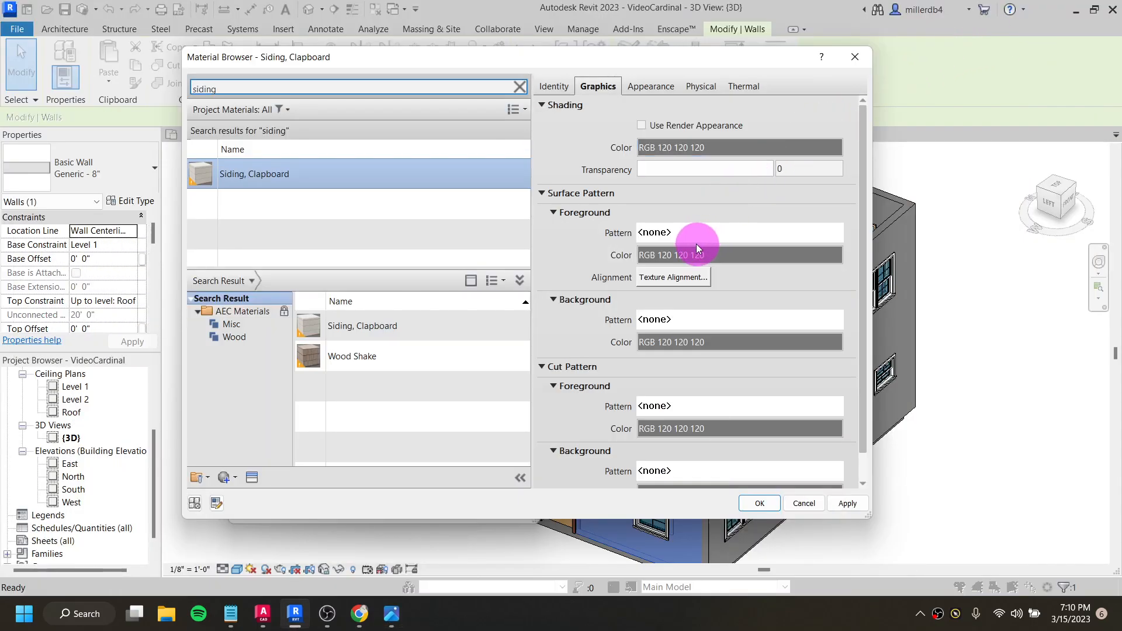
{"action": "left_click", "coordinate": [657, 235]}
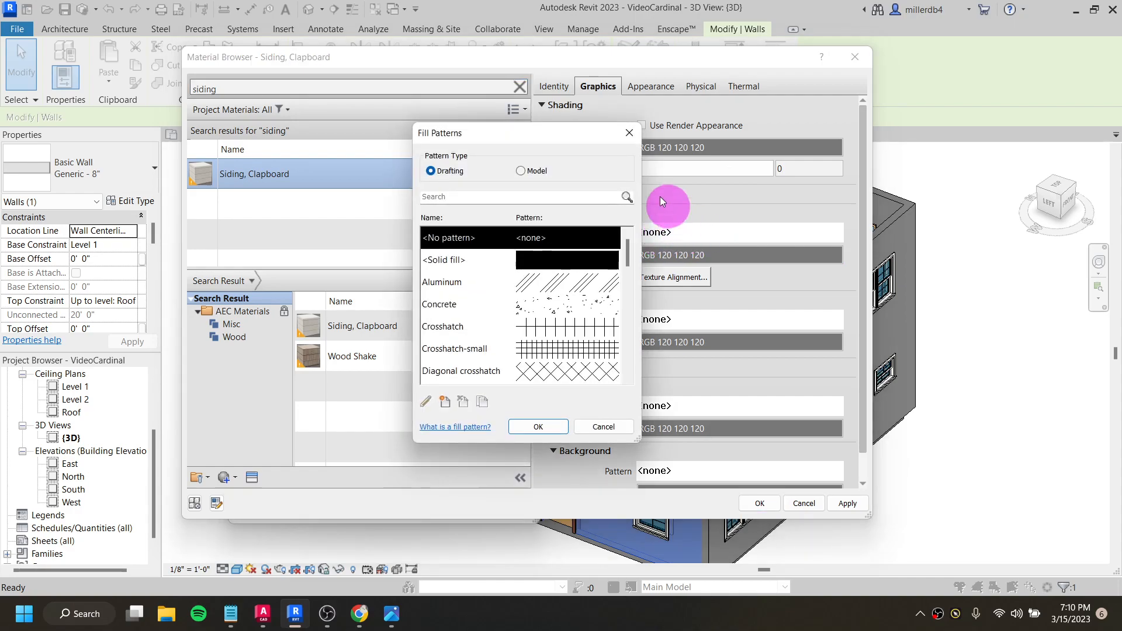
{"action": "left_click", "coordinate": [629, 133]}
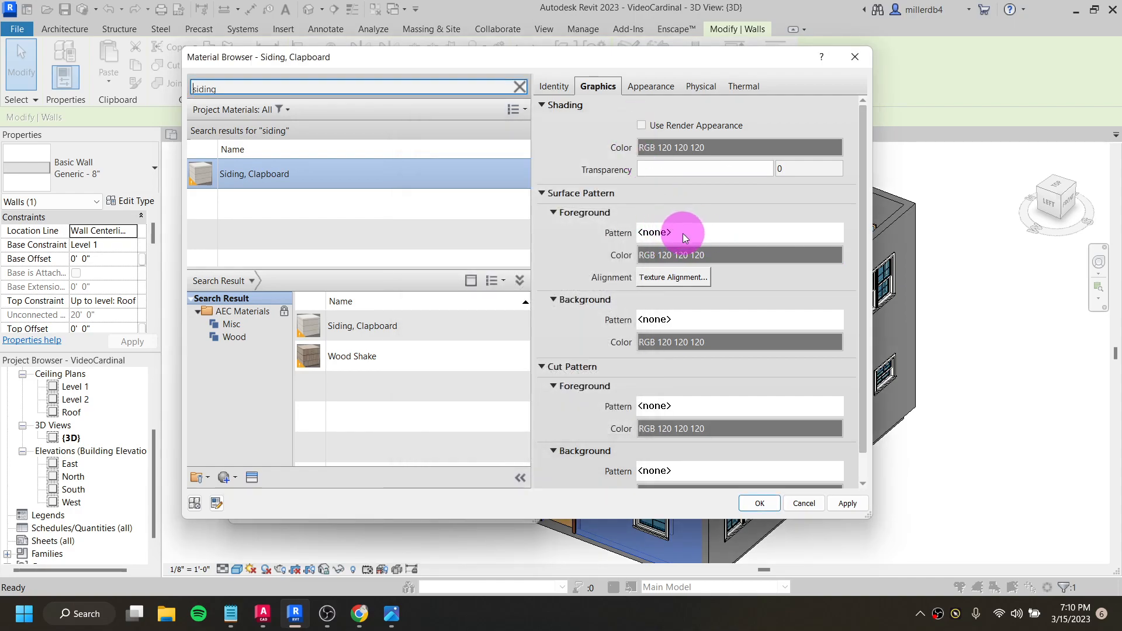
{"action": "left_click", "coordinate": [684, 234]}
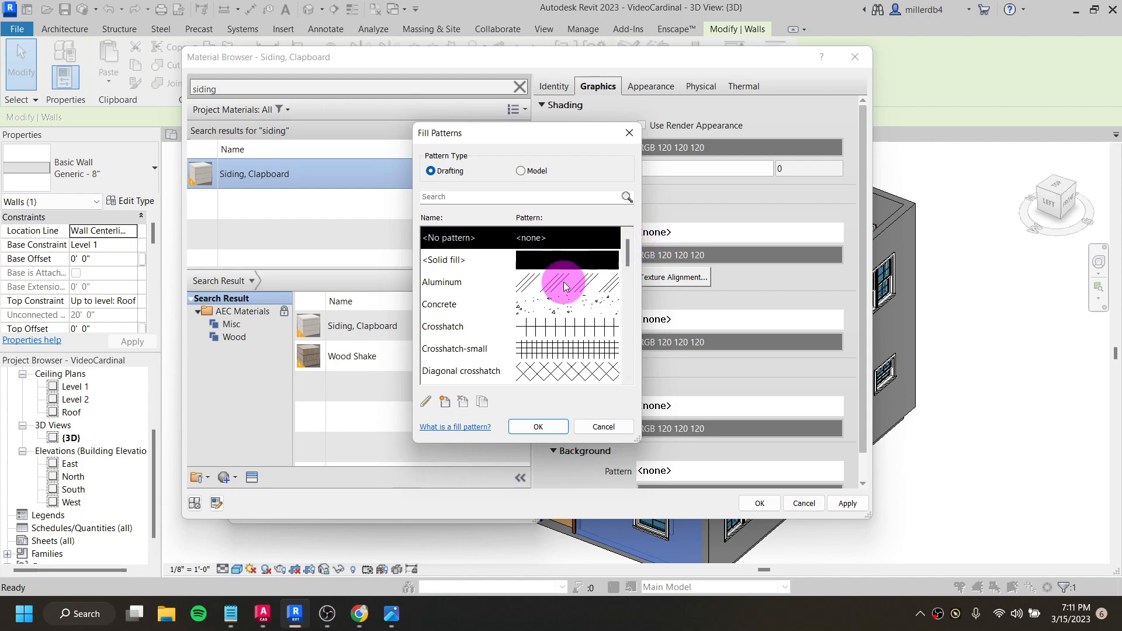
{"action": "scroll", "coordinate": [561, 293], "scroll_direction": "down", "scroll_amount": 4}
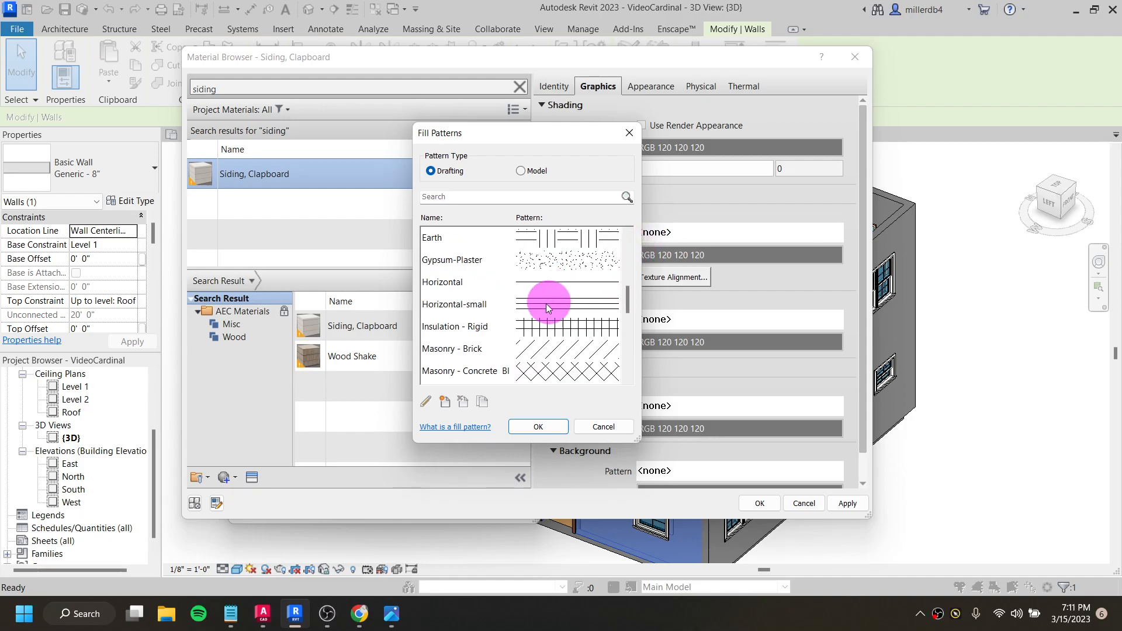
{"action": "left_click", "coordinate": [486, 304]}
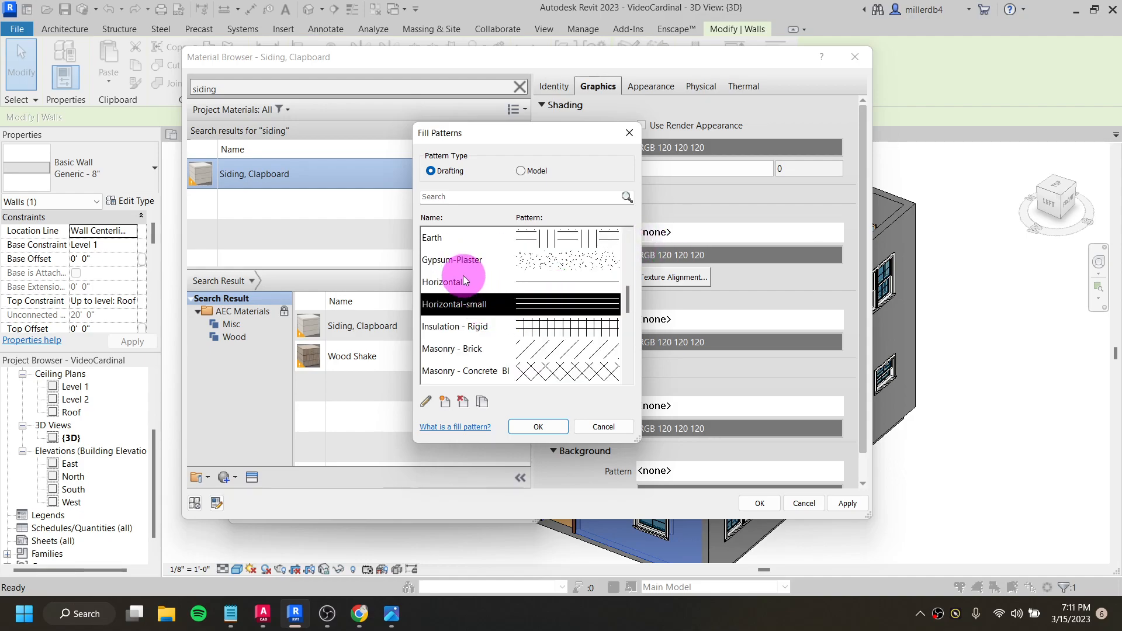
{"action": "left_click", "coordinate": [482, 279]}
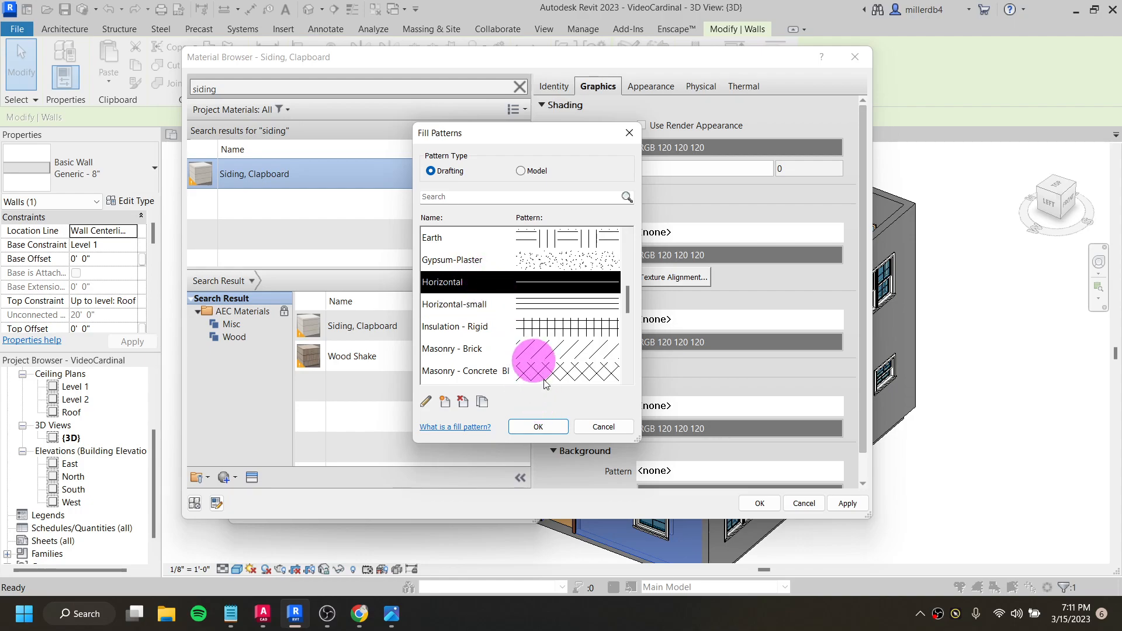
{"action": "left_click", "coordinate": [538, 426]}
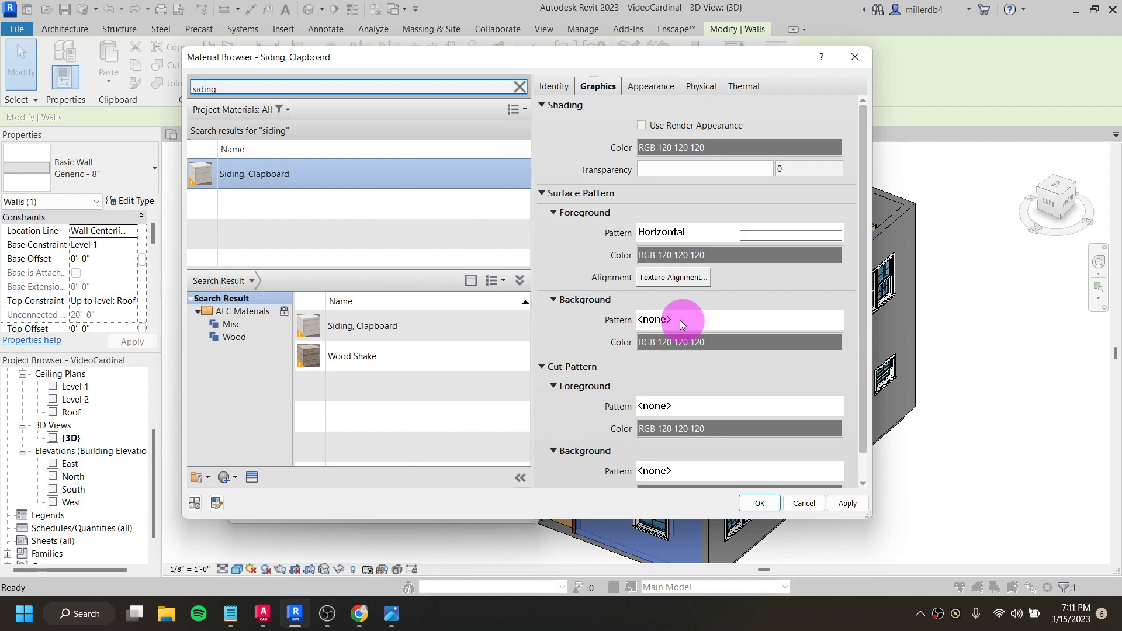
- Enable tint on the clapboard siding's appearance, check the siding in the cardinal-6in.gif reference image, and set the tint color to RGB 155 255 255
{"action": "scroll", "coordinate": [682, 322], "scroll_direction": "down", "scroll_amount": 1}
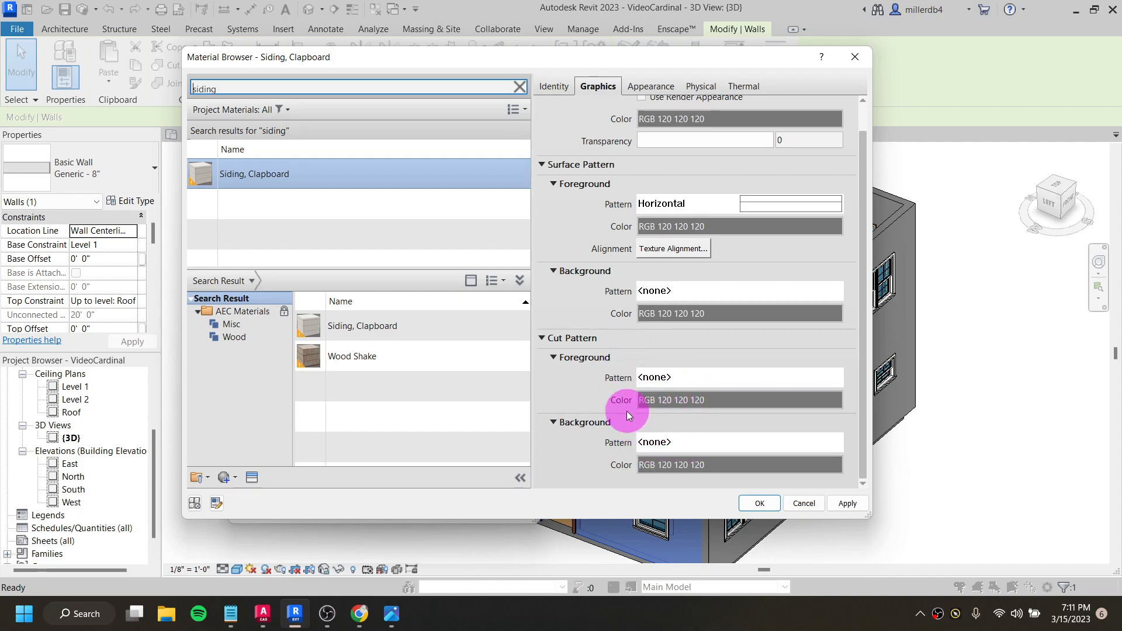
{"action": "left_click", "coordinate": [660, 88]}
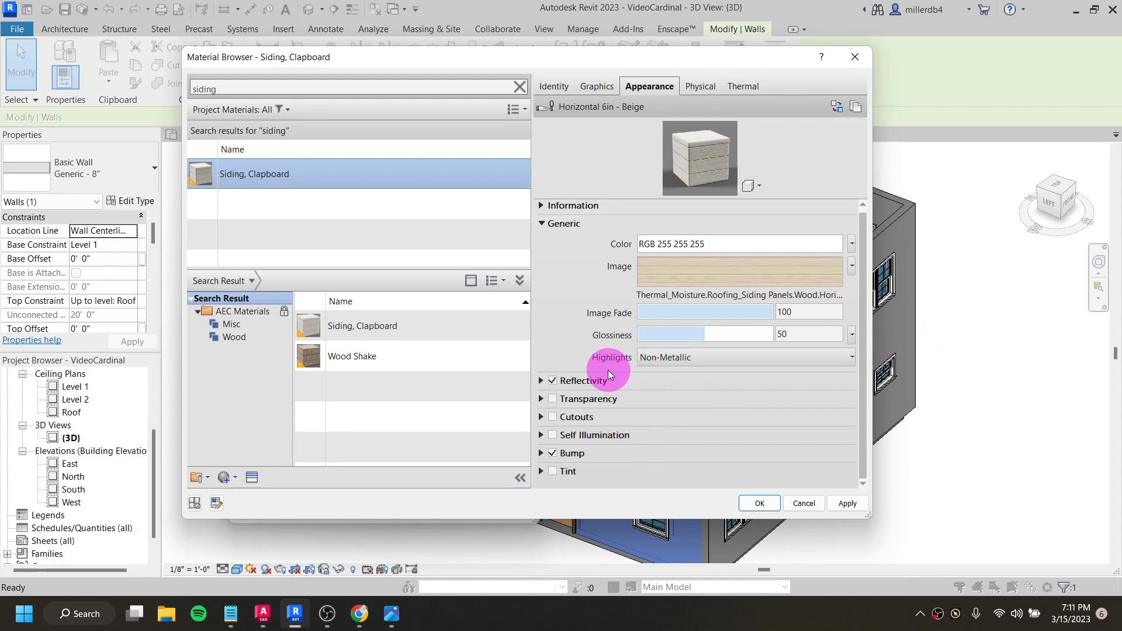
{"action": "left_click", "coordinate": [552, 471]}
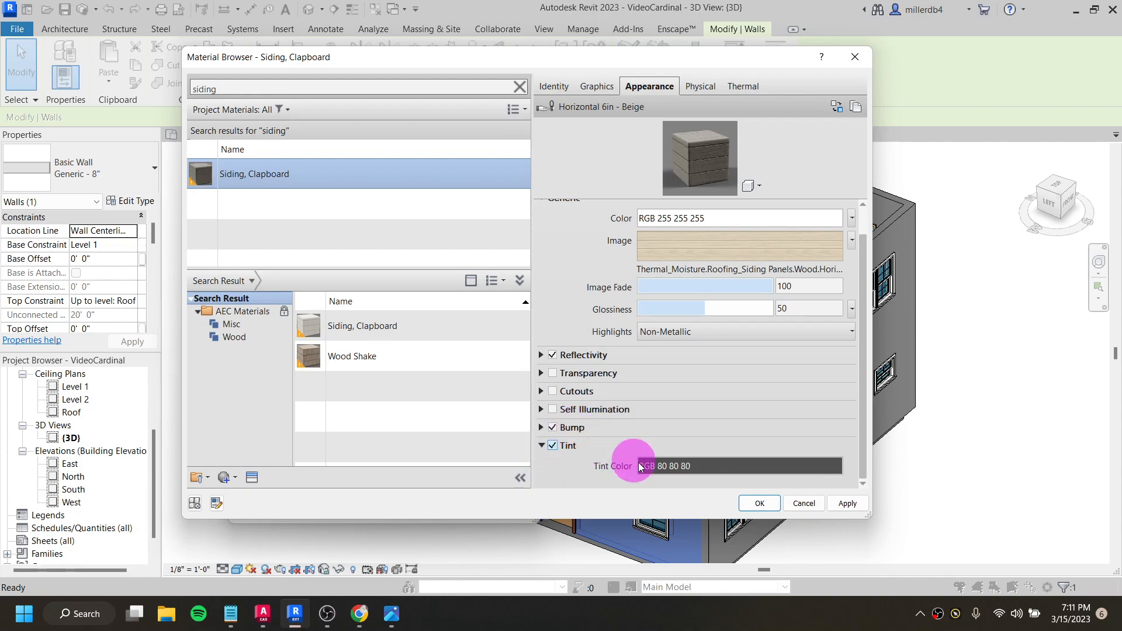
{"action": "left_click", "coordinate": [664, 467]}
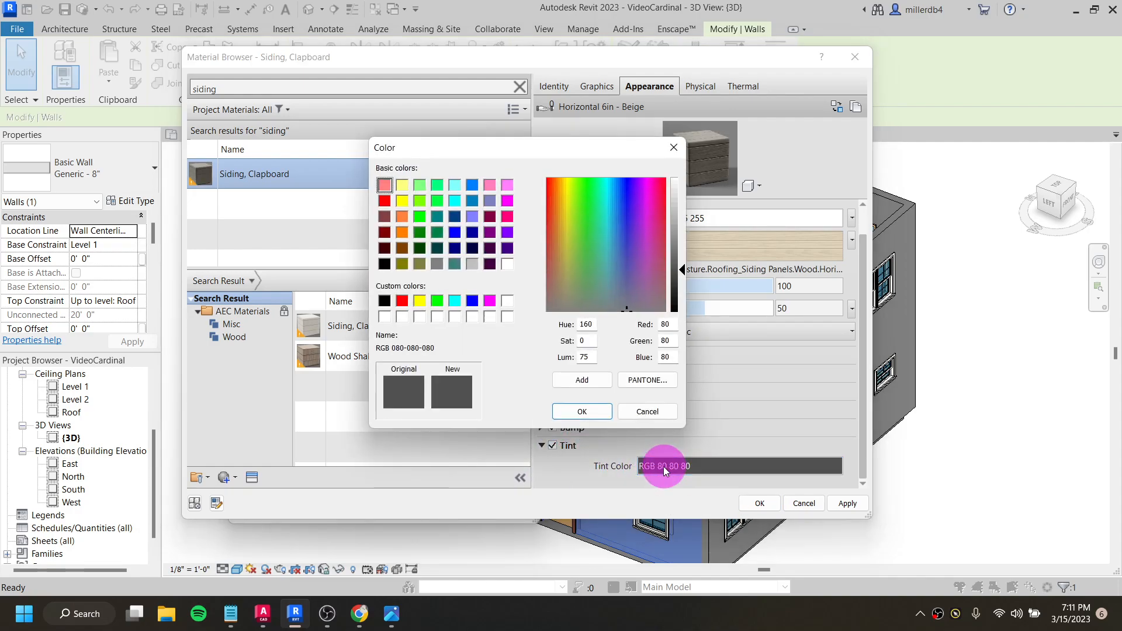
{"action": "left_click", "coordinate": [453, 186]}
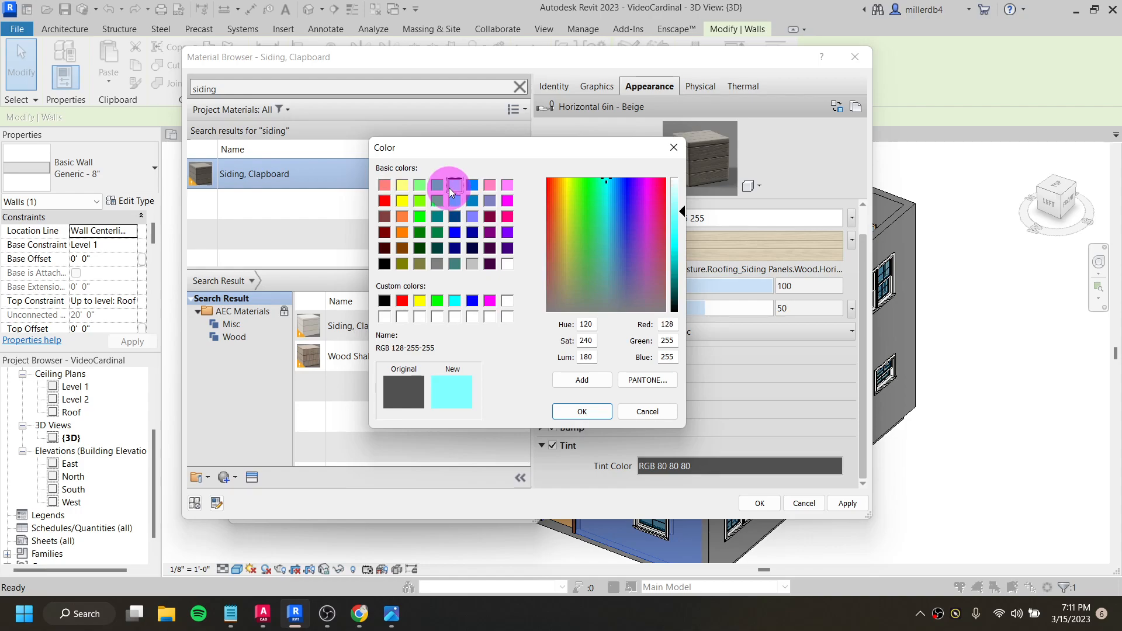
{"action": "left_click", "coordinate": [392, 614]}
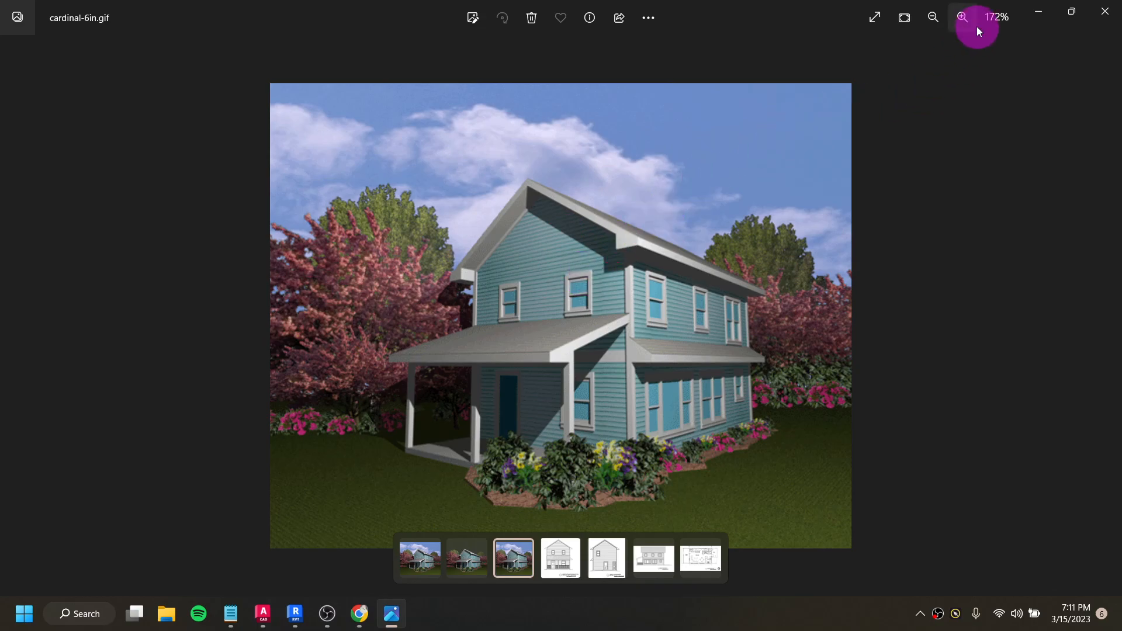
{"action": "left_click", "coordinate": [1040, 13]}
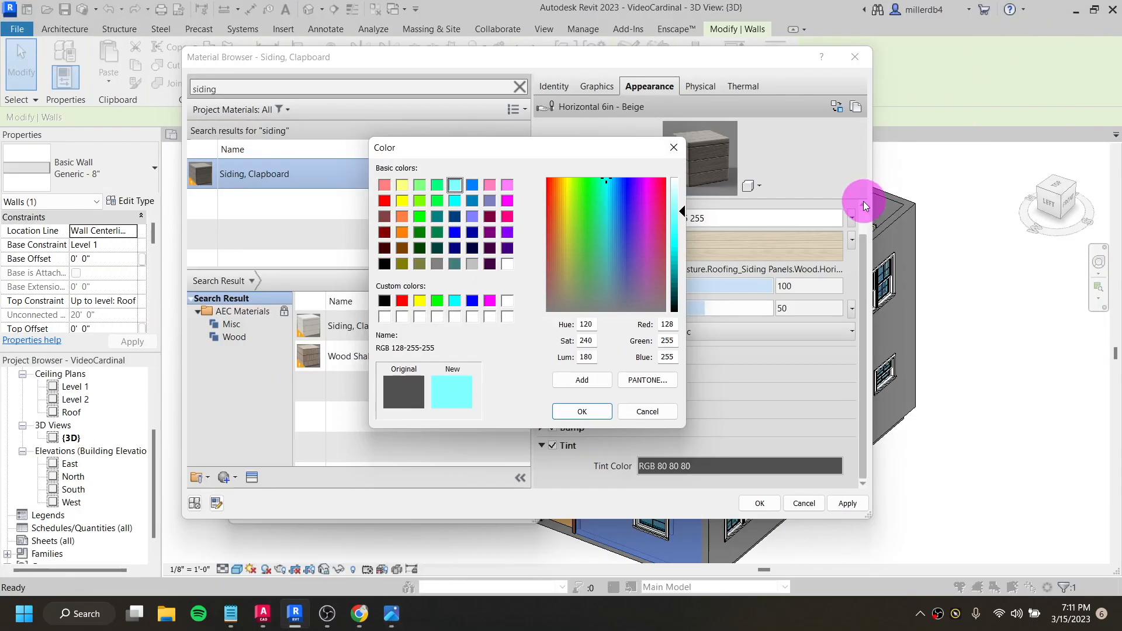
{"action": "left_click_drag", "start_coordinate": [682, 211], "coordinate": [683, 205]}
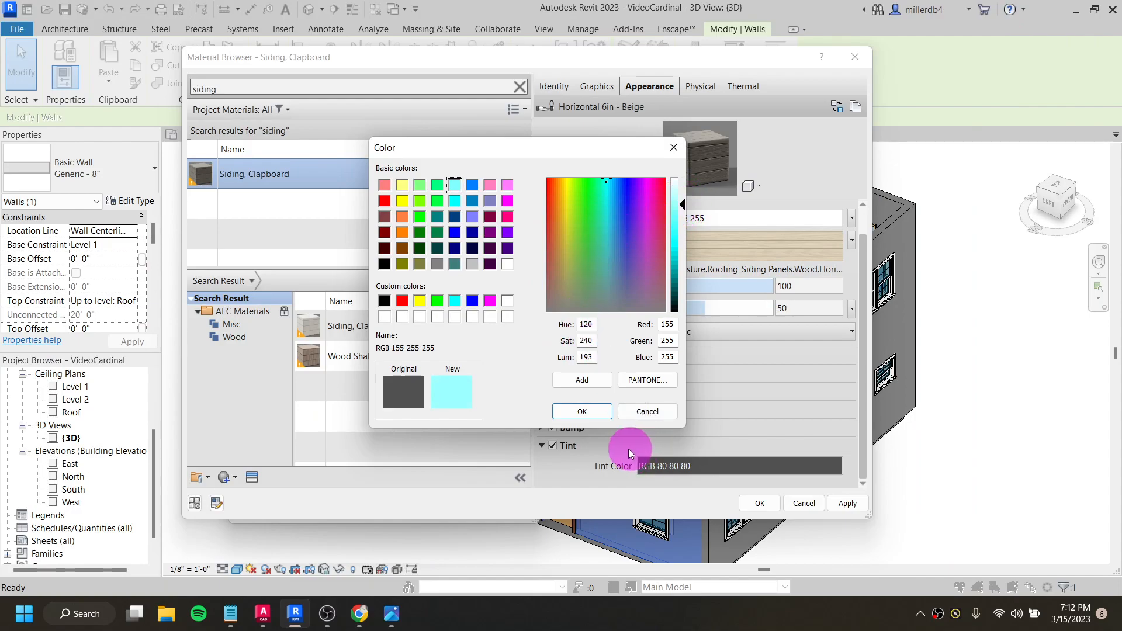
{"action": "left_click", "coordinate": [601, 412]}
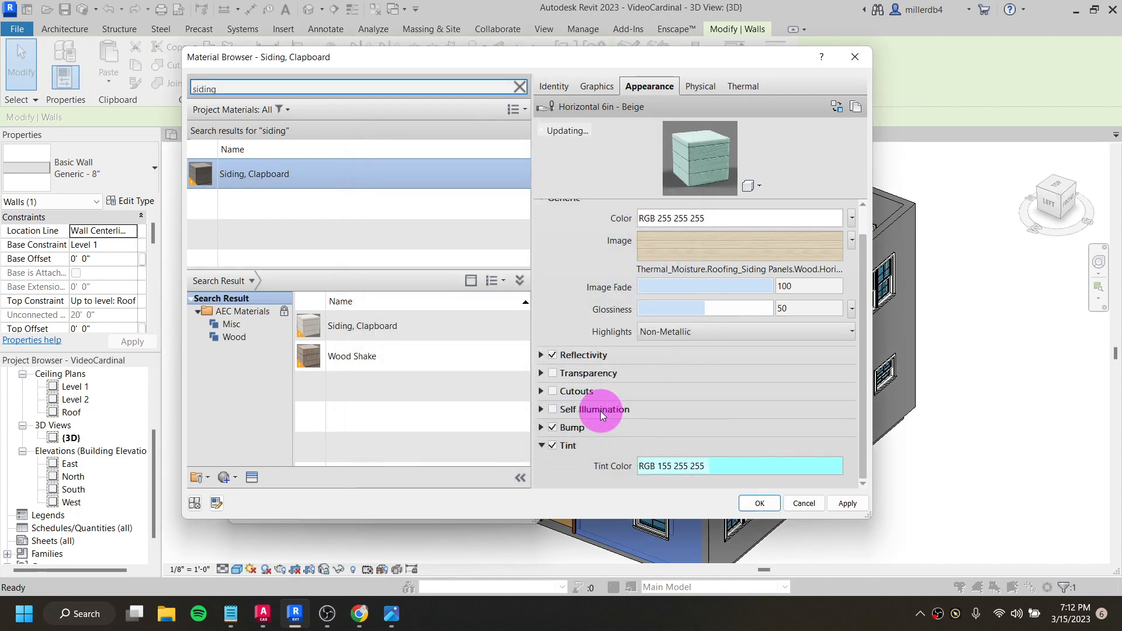
- Darken the clapboard siding's tint color to RGB 94 255 255
{"action": "left_click", "coordinate": [730, 468]}
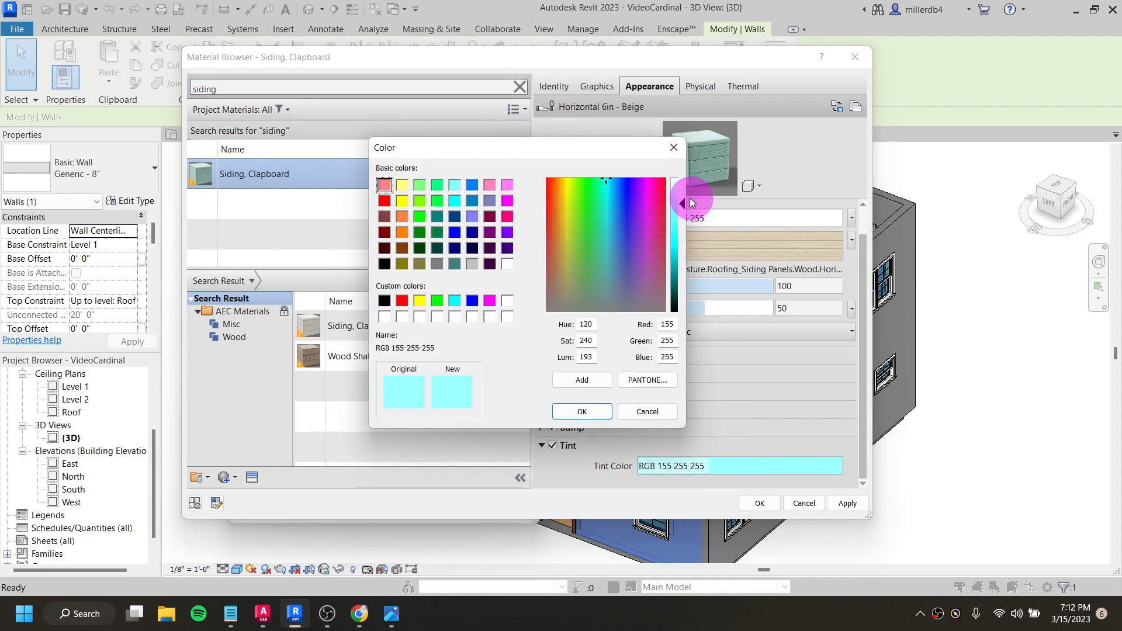
{"action": "left_click_drag", "start_coordinate": [683, 205], "coordinate": [684, 220]}
{"action": "left_click", "coordinate": [596, 412]}
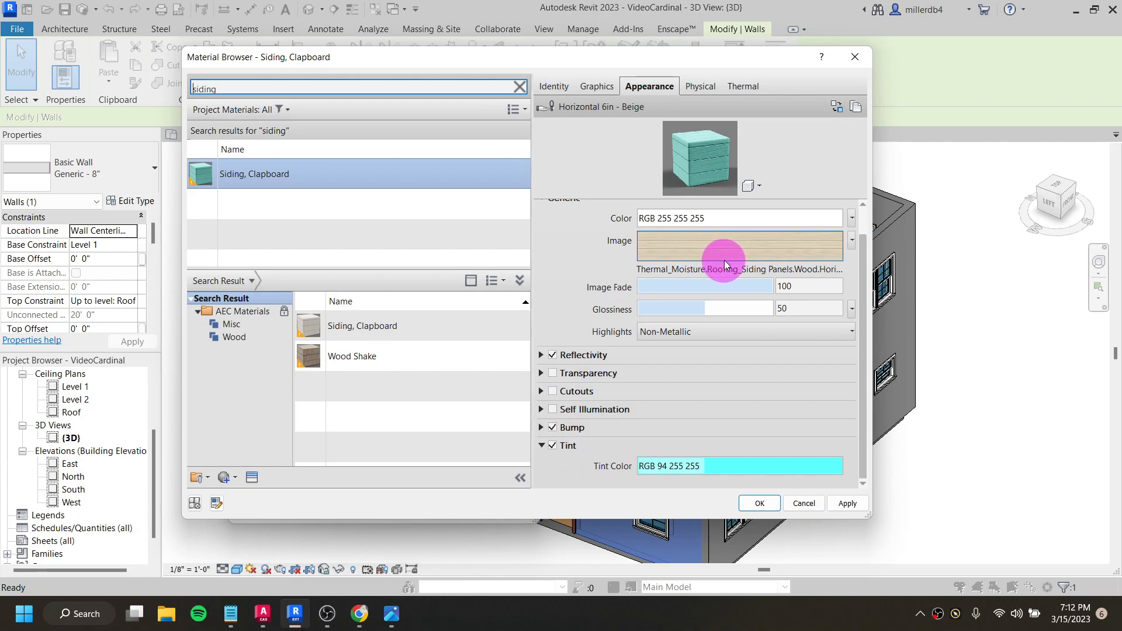
- Try basing the clapboard material's shading on its render appearance, compare it with the appearance settings, and turn the option off again
{"action": "left_click", "coordinate": [608, 89]}
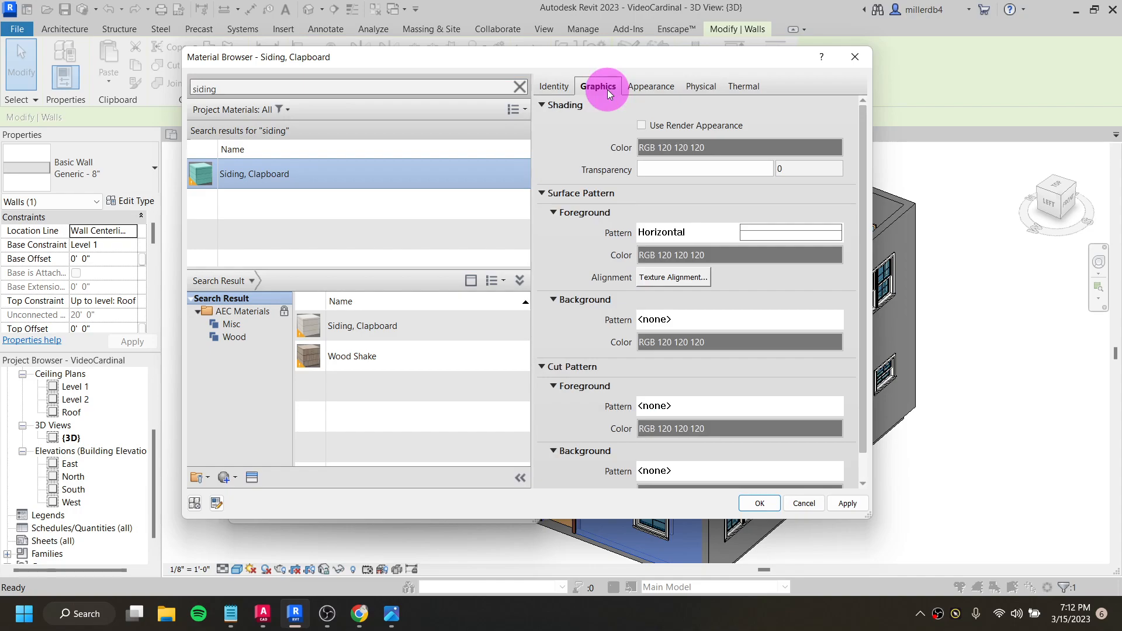
{"action": "left_click", "coordinate": [641, 126]}
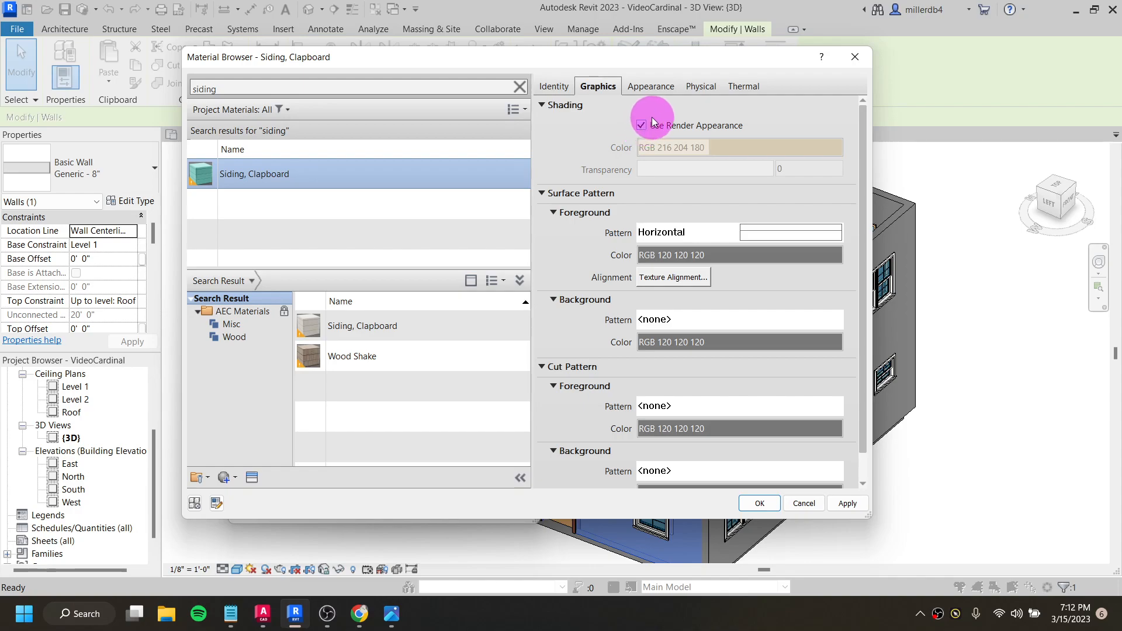
{"action": "left_click", "coordinate": [661, 89]}
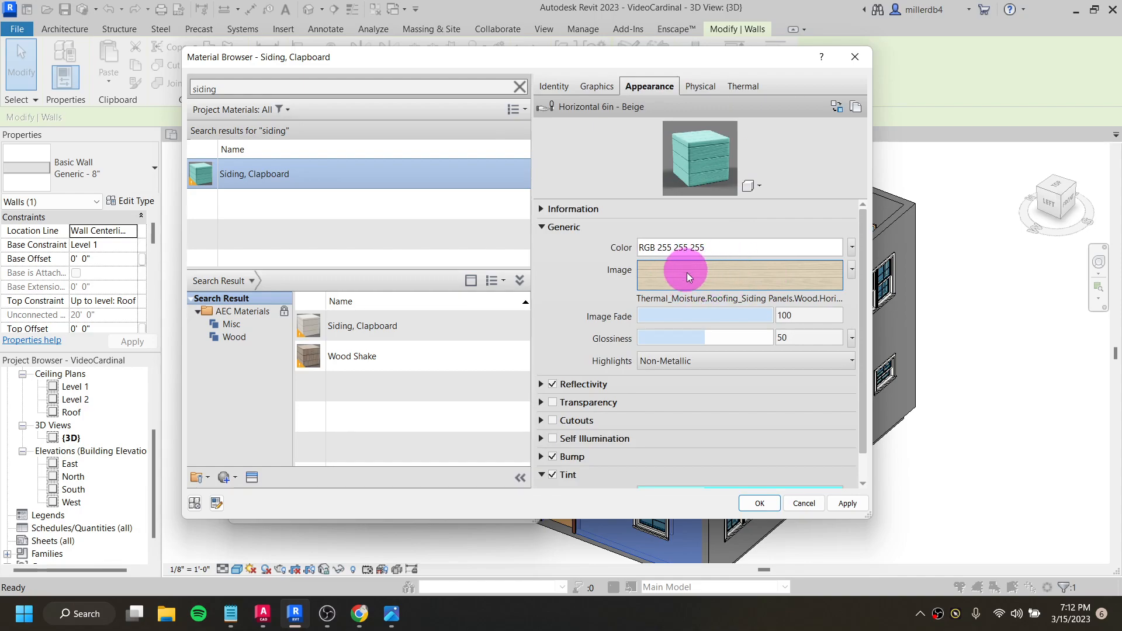
{"action": "left_click", "coordinate": [602, 88]}
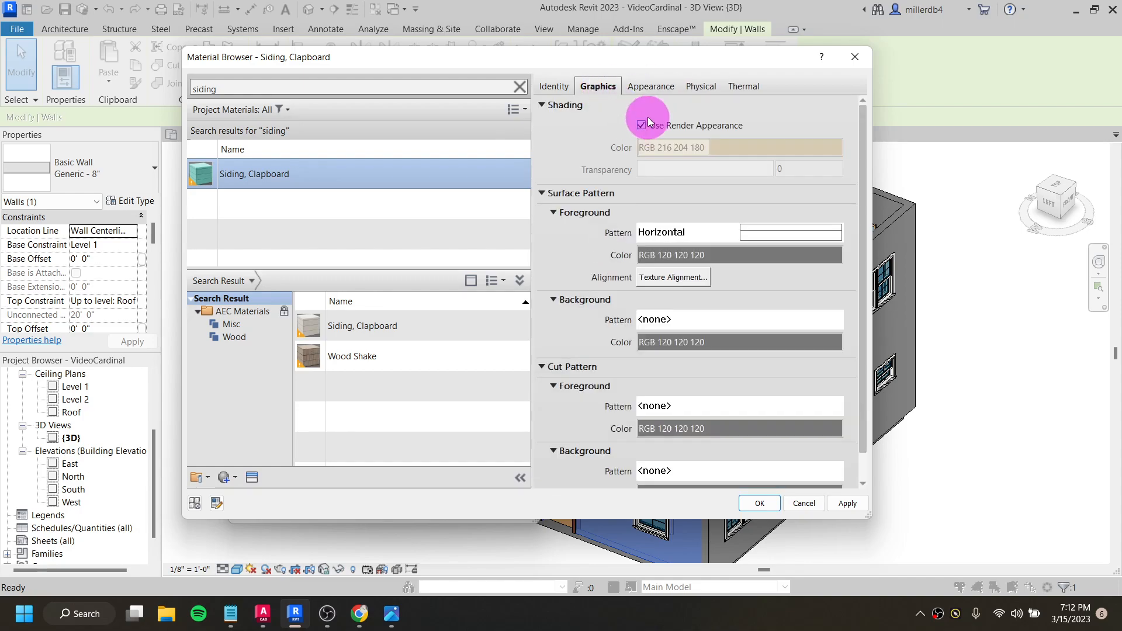
{"action": "left_click", "coordinate": [641, 125]}
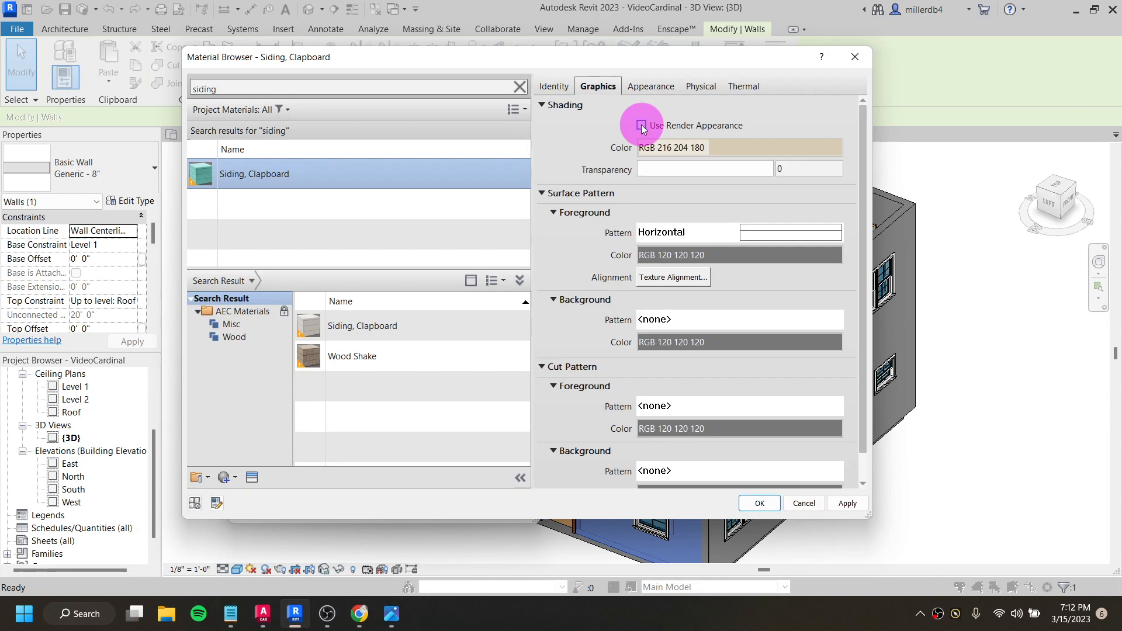
- Set the clapboard material's shading color to the light cyan RGB 128 255 255 and assign the material to the Finish 1 [4] layer
{"action": "left_click", "coordinate": [741, 152]}
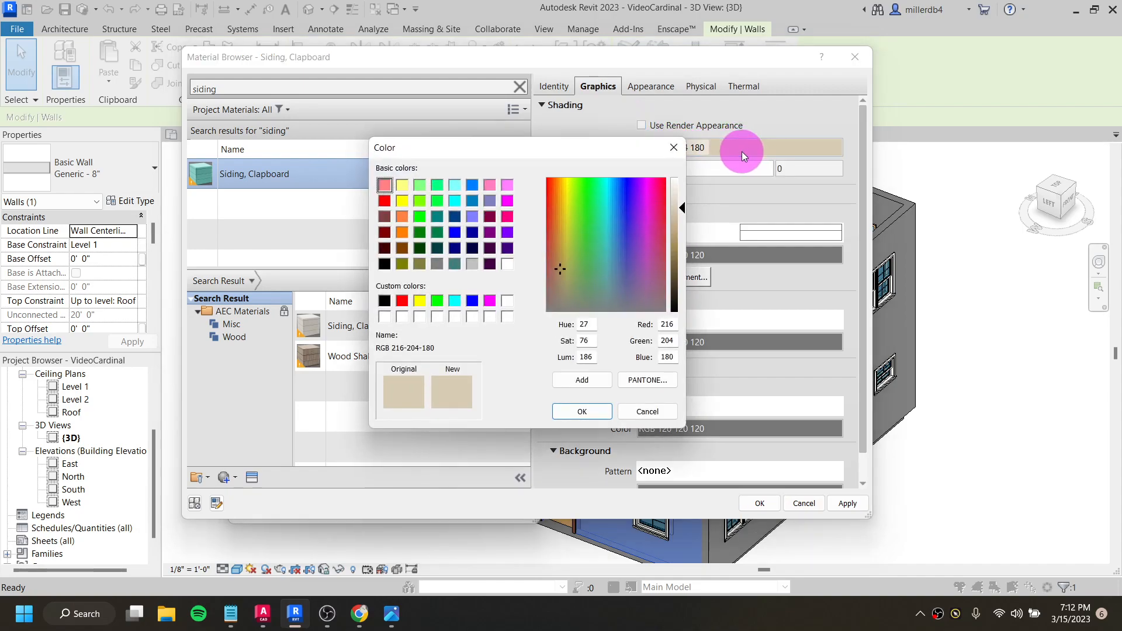
{"action": "left_click", "coordinate": [680, 151]}
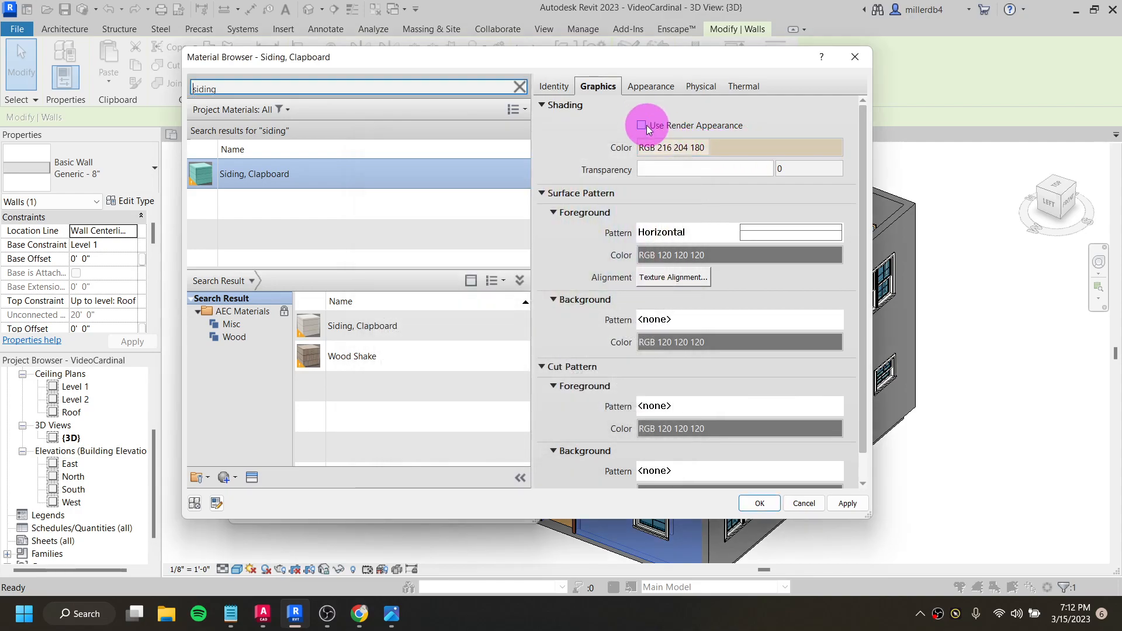
{"action": "left_click", "coordinate": [728, 150]}
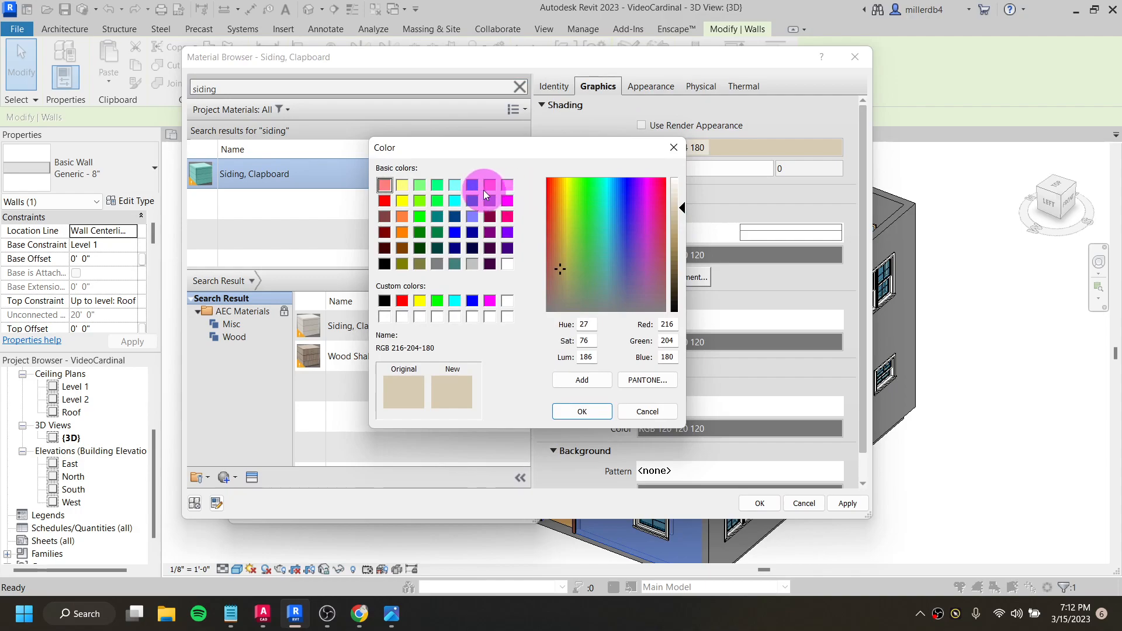
{"action": "left_click", "coordinate": [456, 185]}
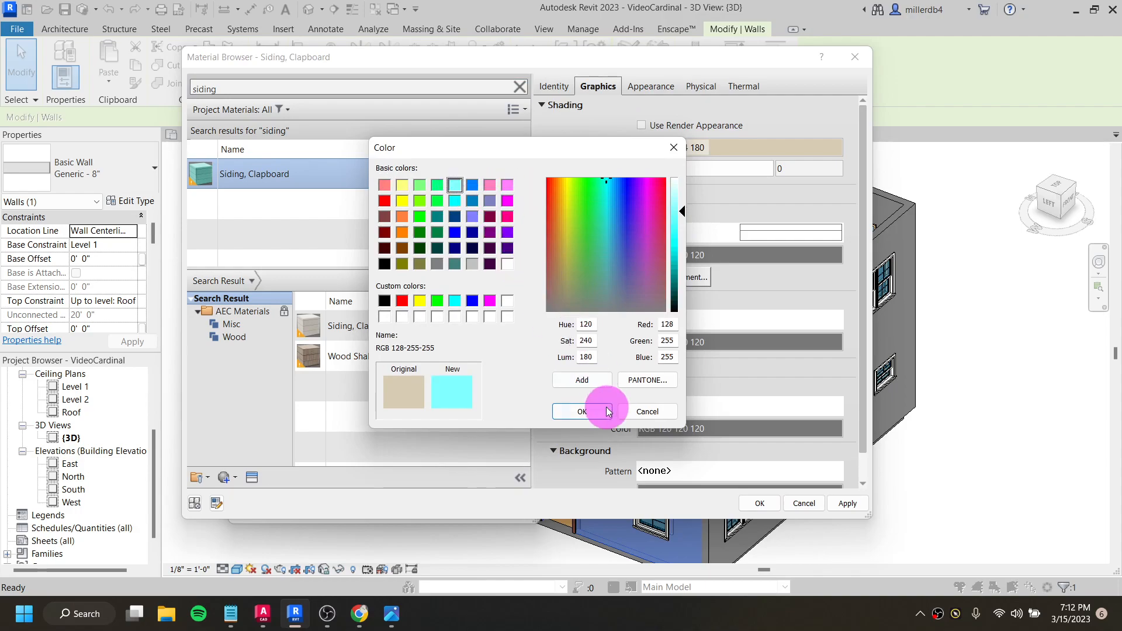
{"action": "left_click", "coordinate": [583, 411]}
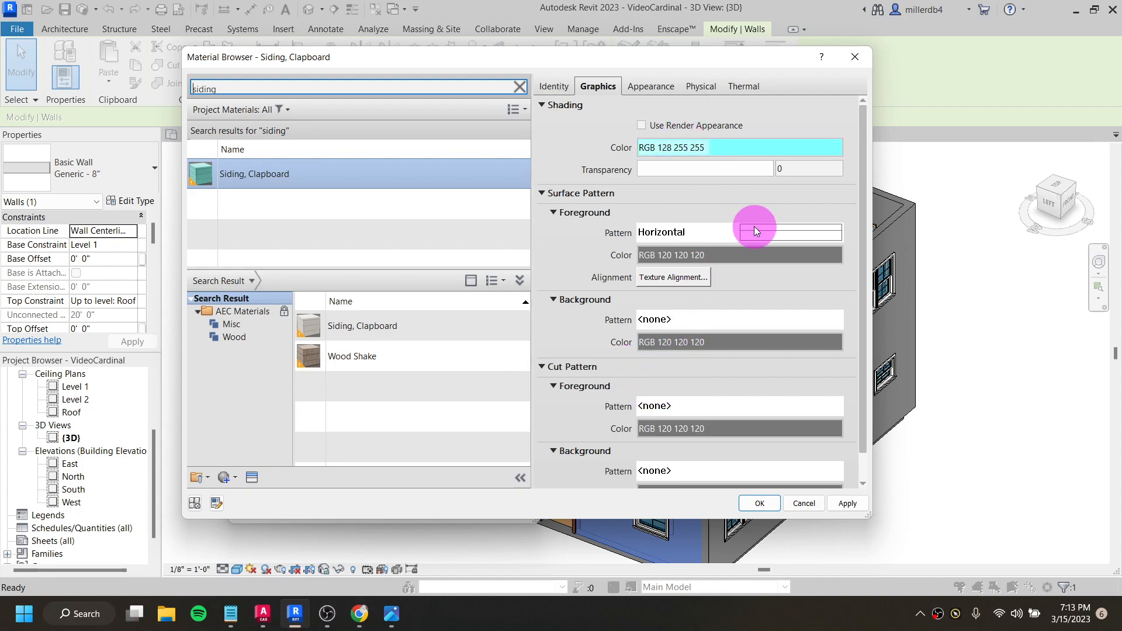
{"action": "left_click", "coordinate": [760, 503]}
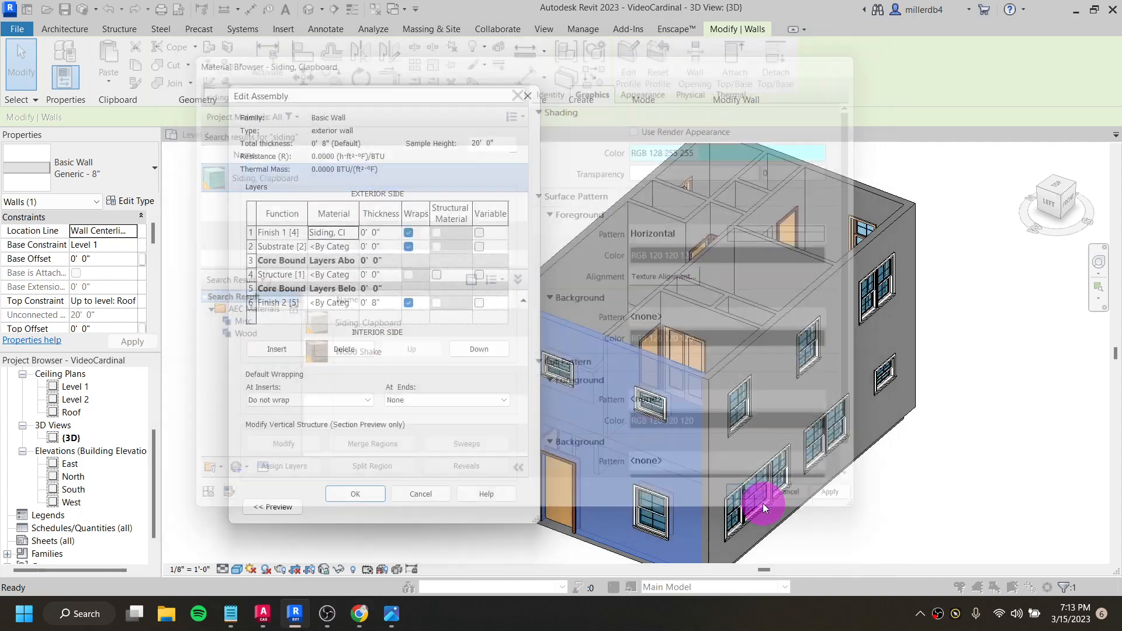
- Set the thickness of the exterior wall's Finish 1 [4] siding layer to 0.75 inch
{"action": "left_click", "coordinate": [373, 233]}
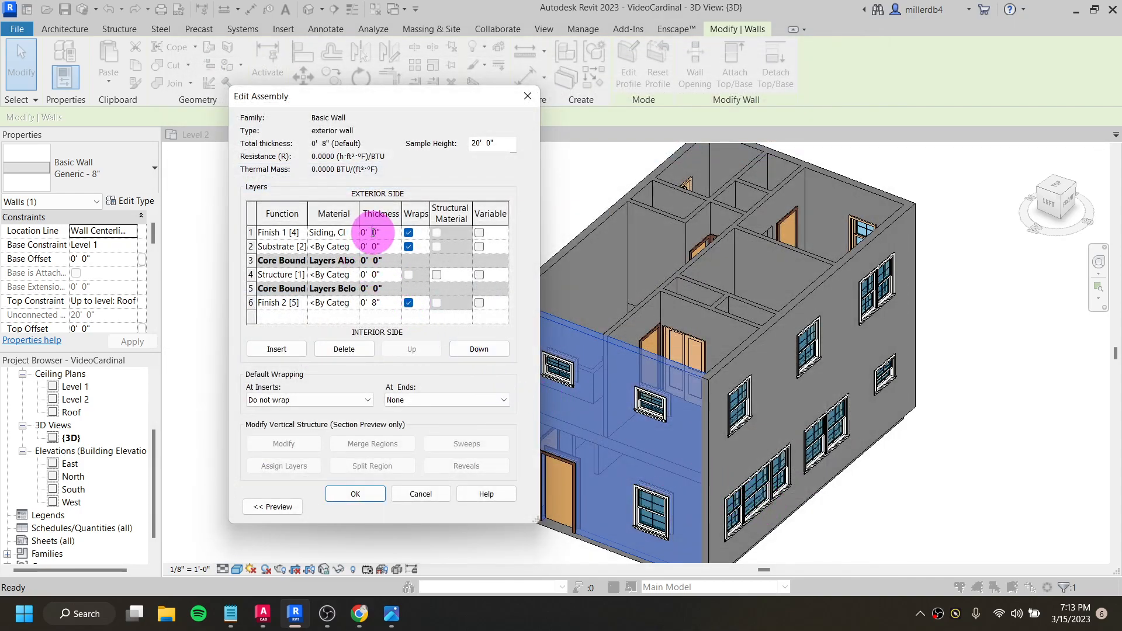
{"action": "double_click", "coordinate": [375, 232]}
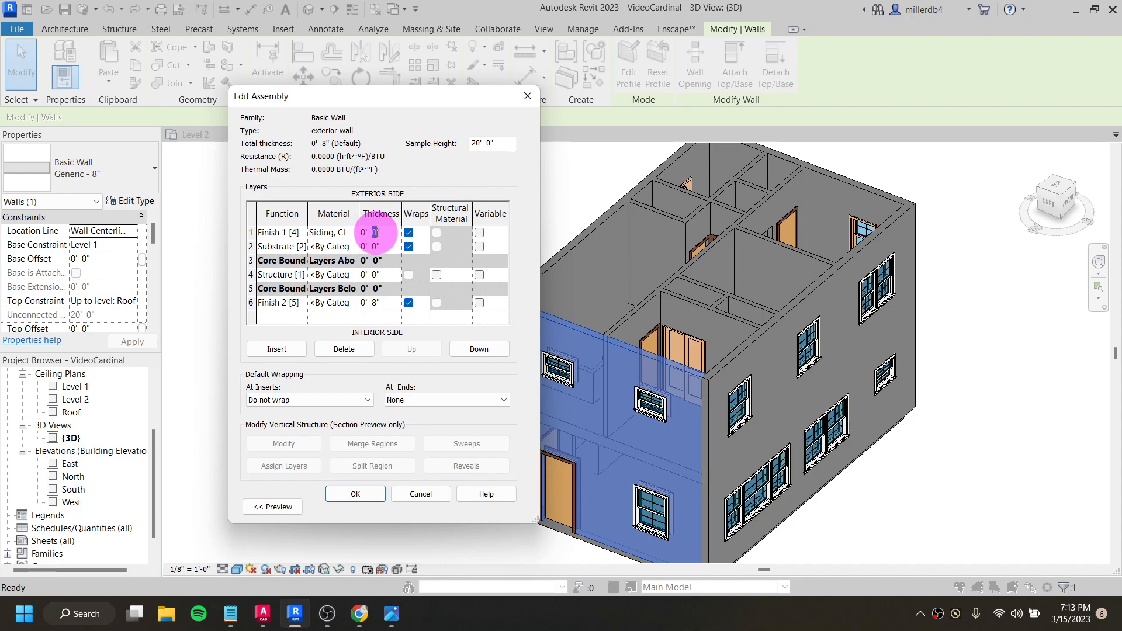
{"action": "left_click", "coordinate": [372, 233]}
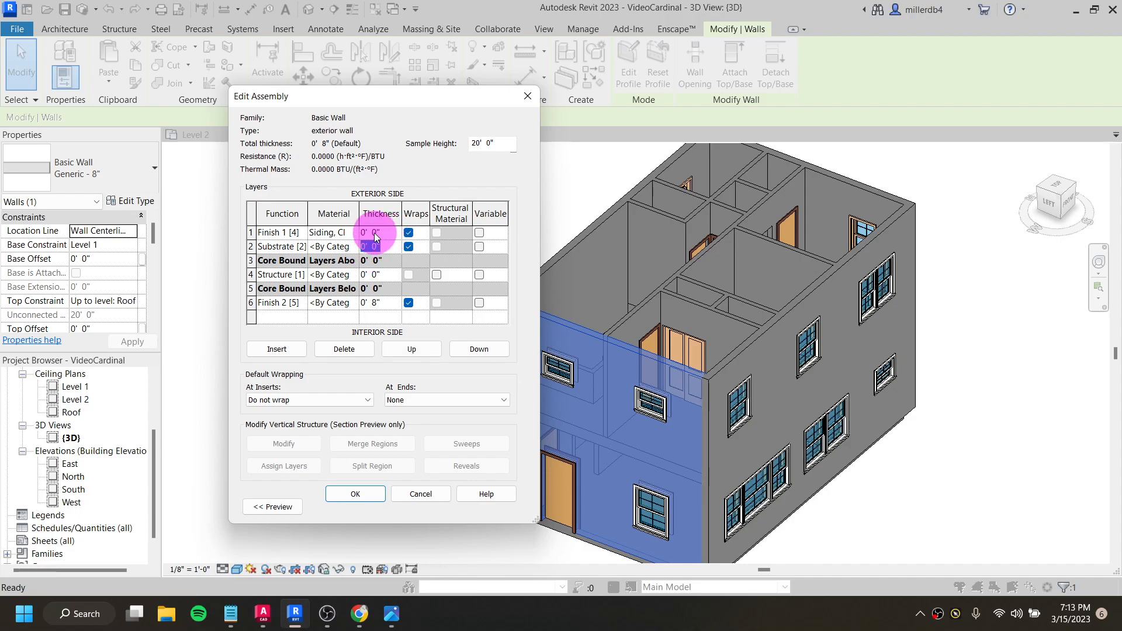
{"action": "double_click", "coordinate": [373, 233]}
{"action": "type", "text": ".75"}
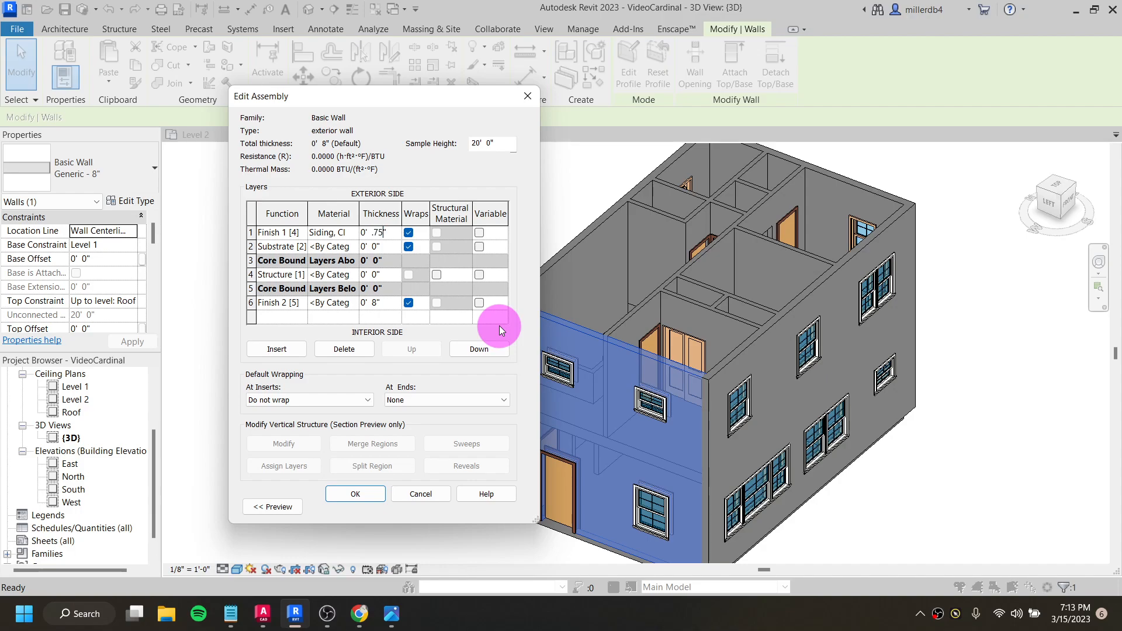
{"action": "key", "text": "Tab"}
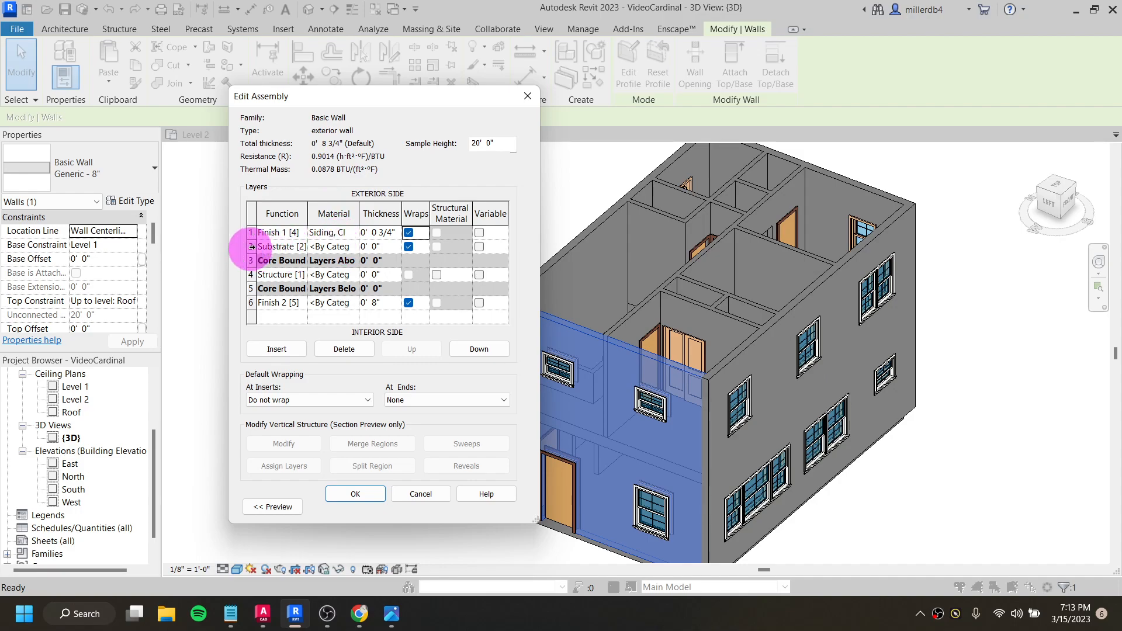
- Open the material selection for the Substrate [2] layer, widen the Material Browser, search for "plywoo" and select Plywood, Sheathing
{"action": "left_click", "coordinate": [336, 247]}
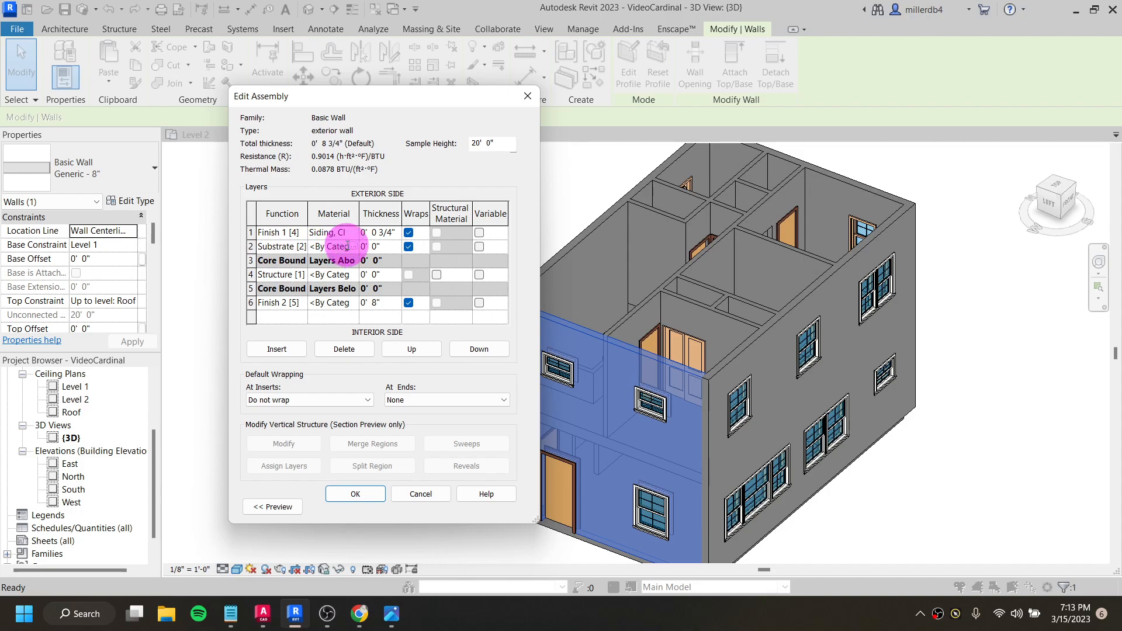
{"action": "left_click", "coordinate": [353, 246]}
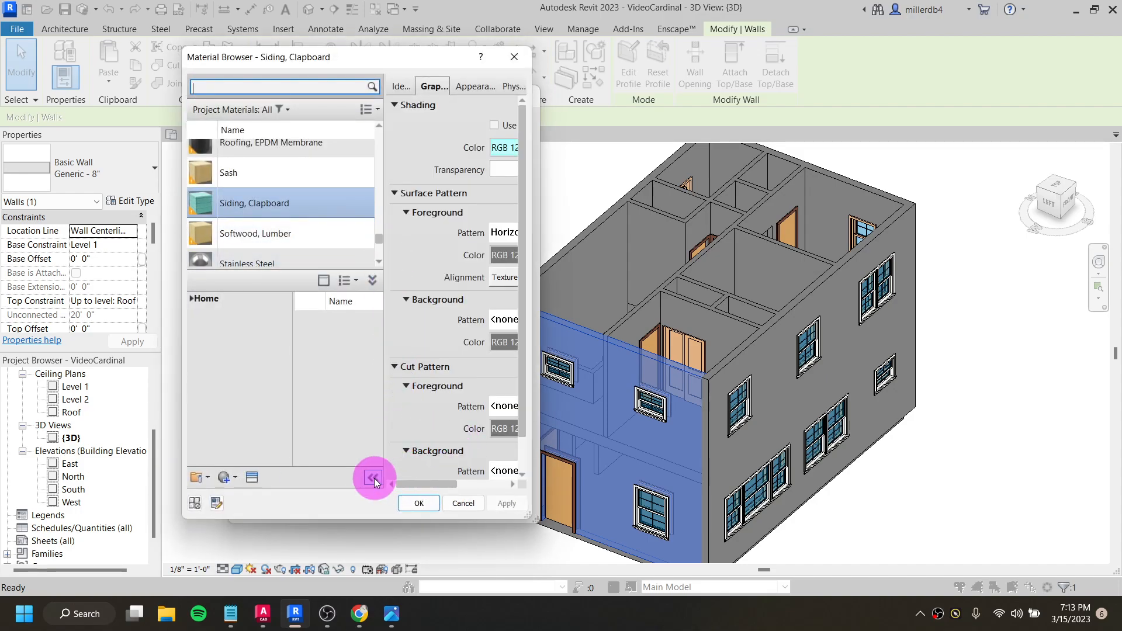
{"action": "left_click_drag", "start_coordinate": [524, 514], "coordinate": [816, 521]}
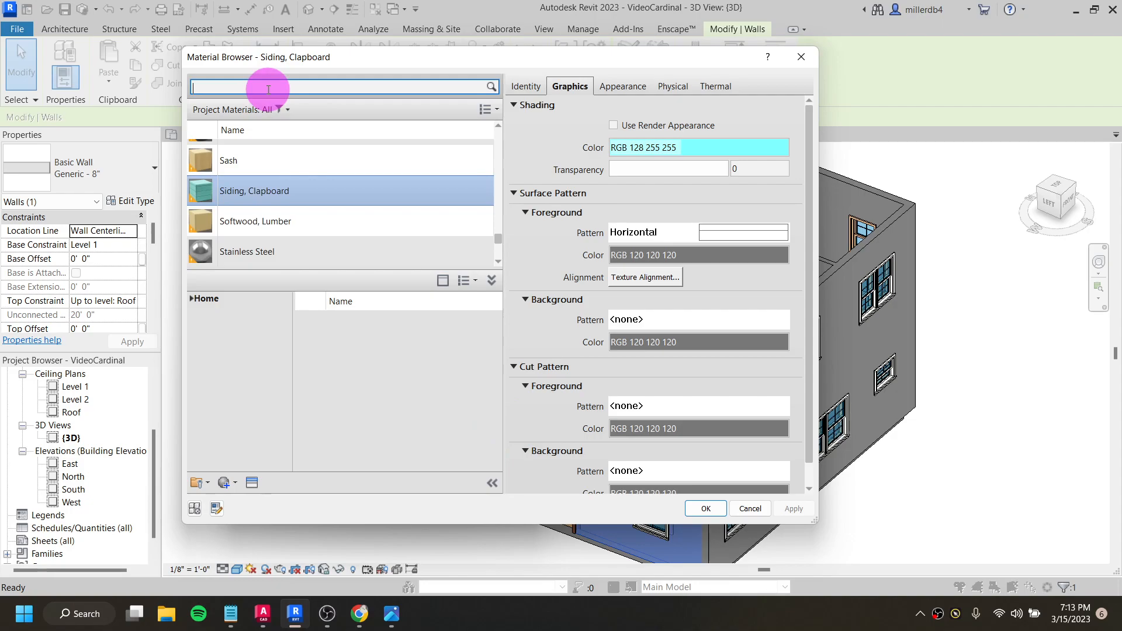
{"action": "type", "text": "plywoo"}
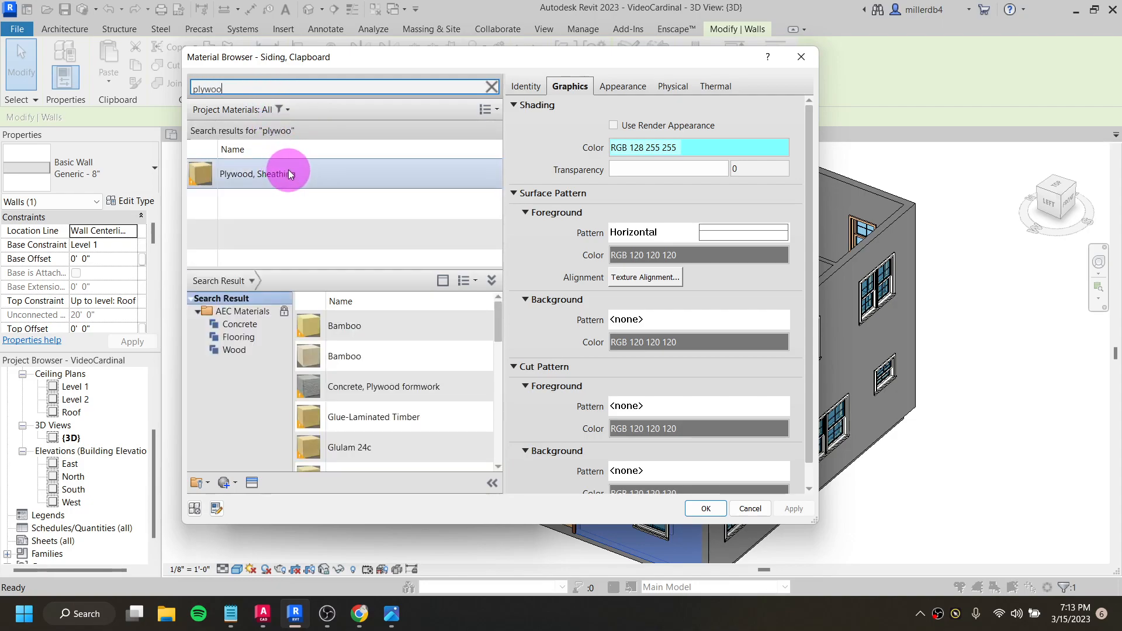
{"action": "left_click", "coordinate": [288, 172]}
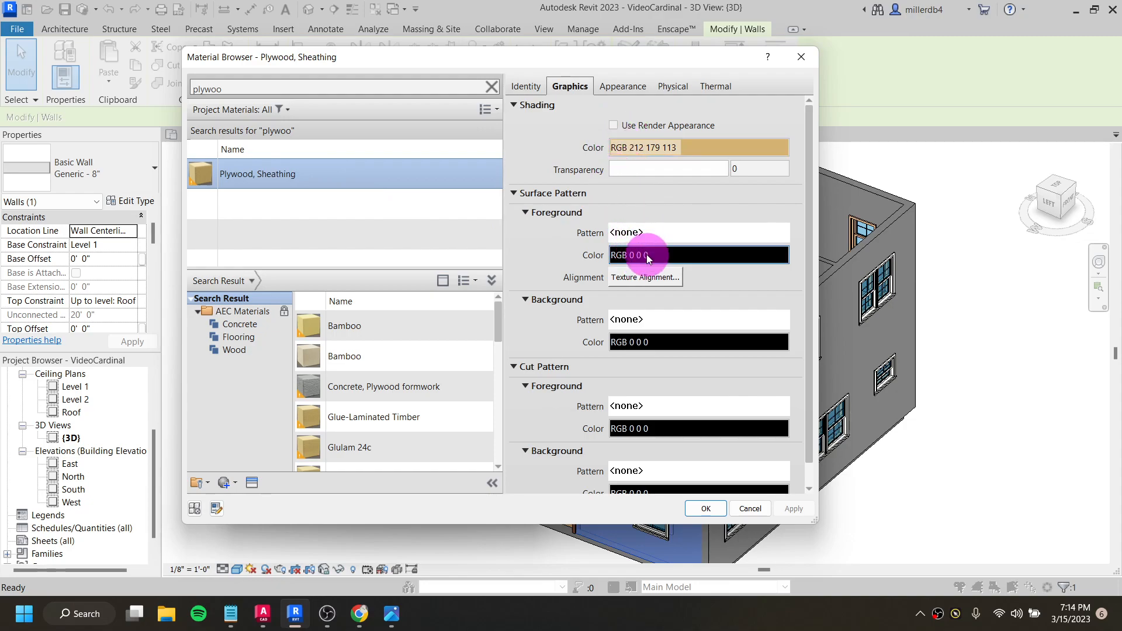
- Set the cut foreground pattern of the Plywood, Sheathing material to the Plywood drafting pattern
{"action": "scroll", "coordinate": [647, 254], "scroll_direction": "down", "scroll_amount": 1}
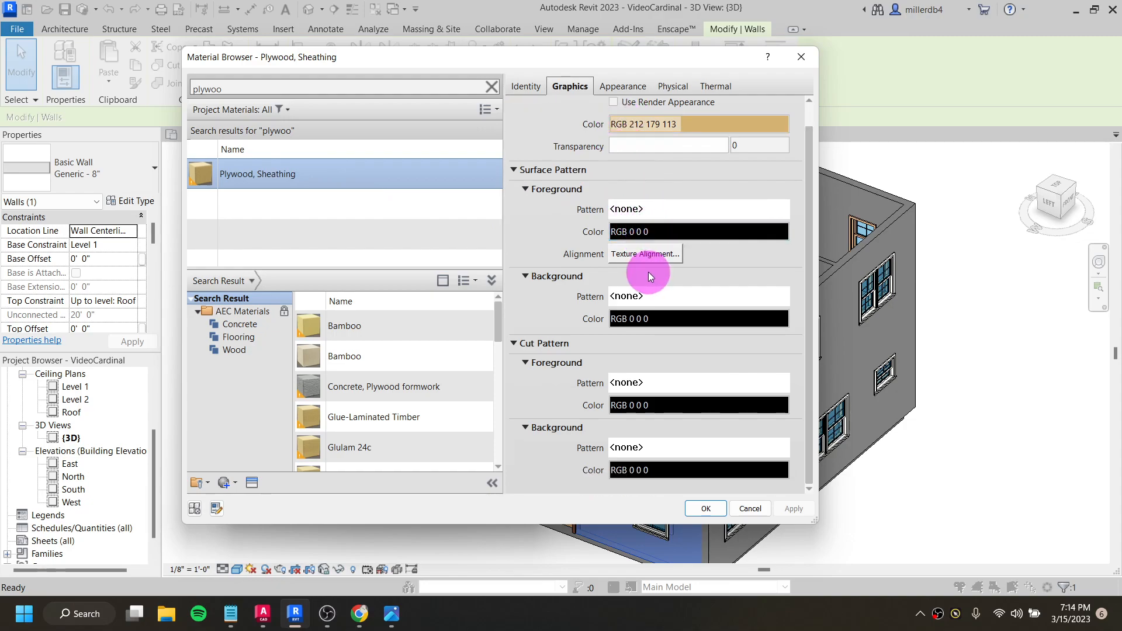
{"action": "left_click", "coordinate": [654, 384]}
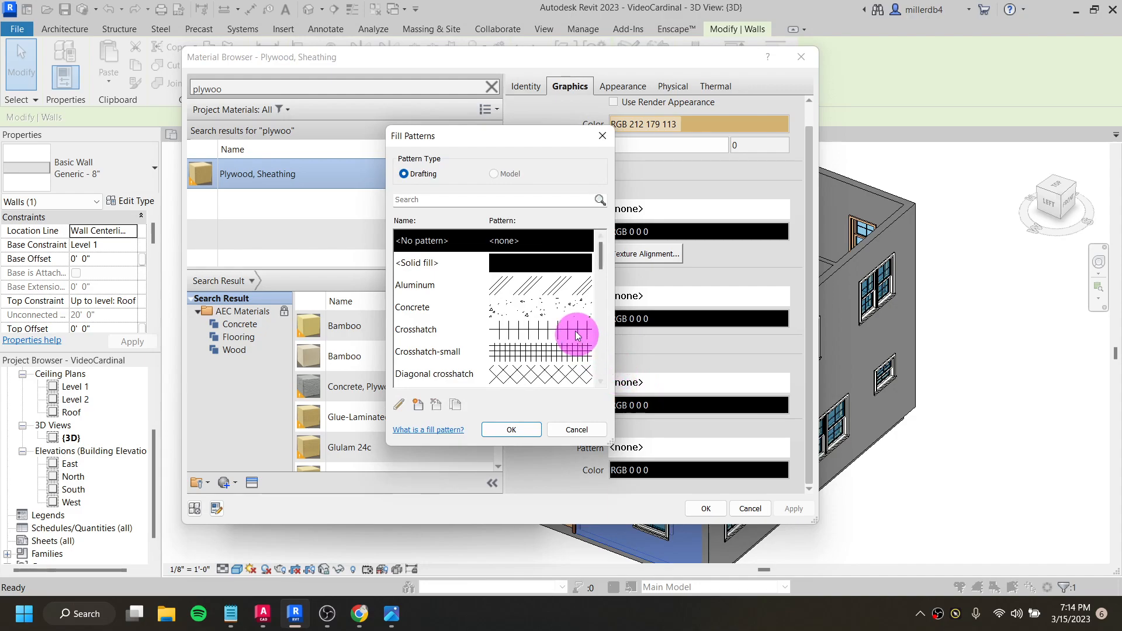
{"action": "scroll", "coordinate": [535, 284], "scroll_direction": "down", "scroll_amount": 5}
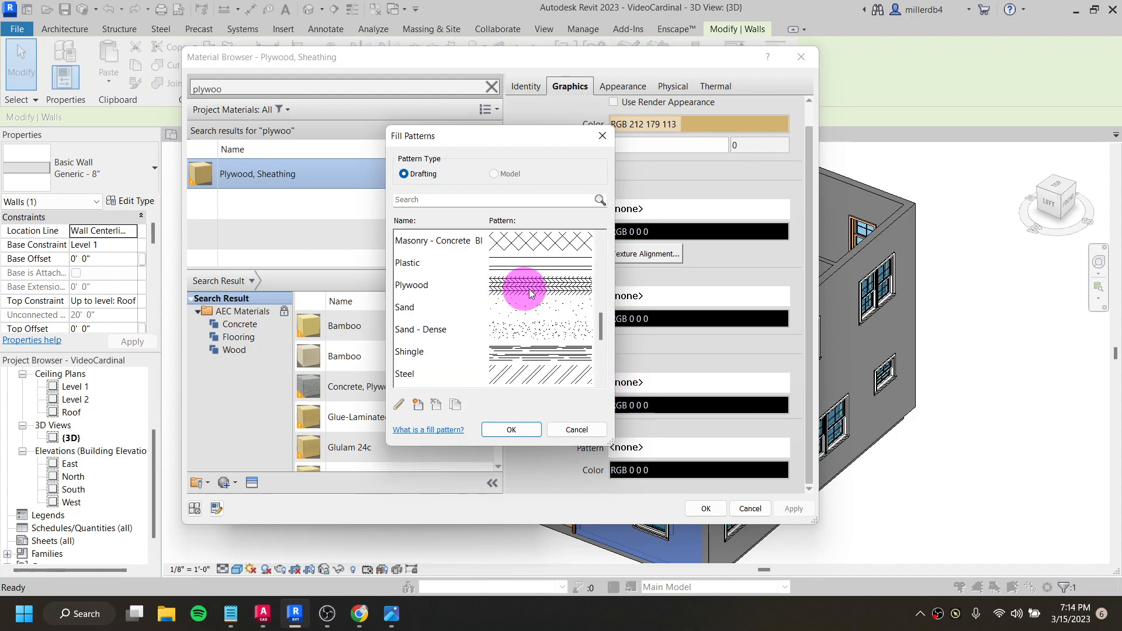
{"action": "left_click", "coordinate": [548, 290]}
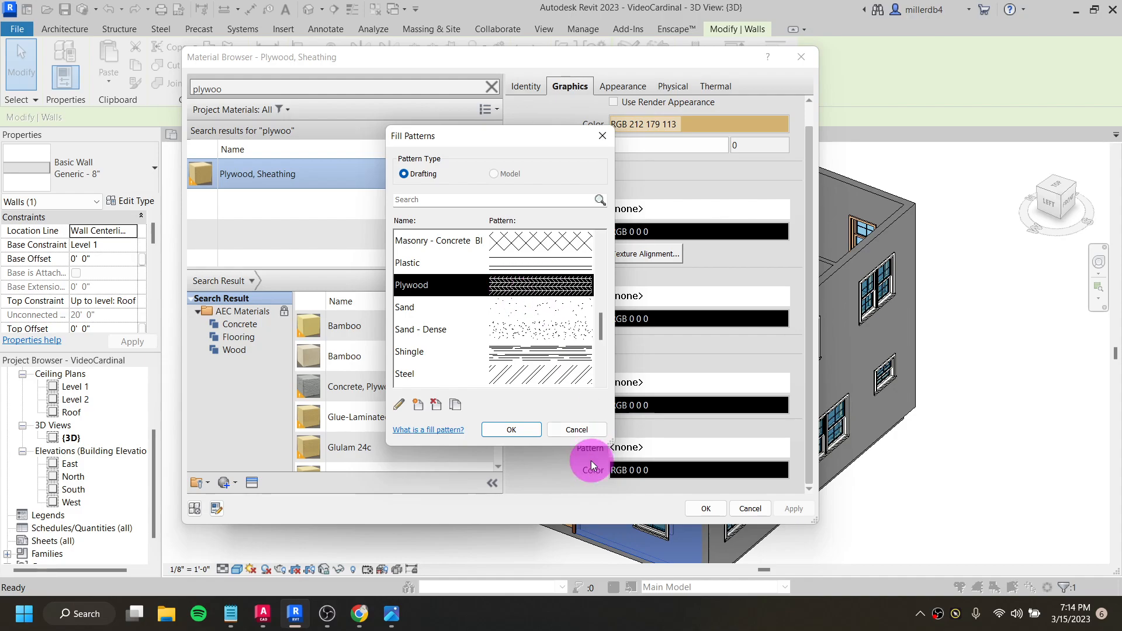
{"action": "left_click", "coordinate": [532, 434]}
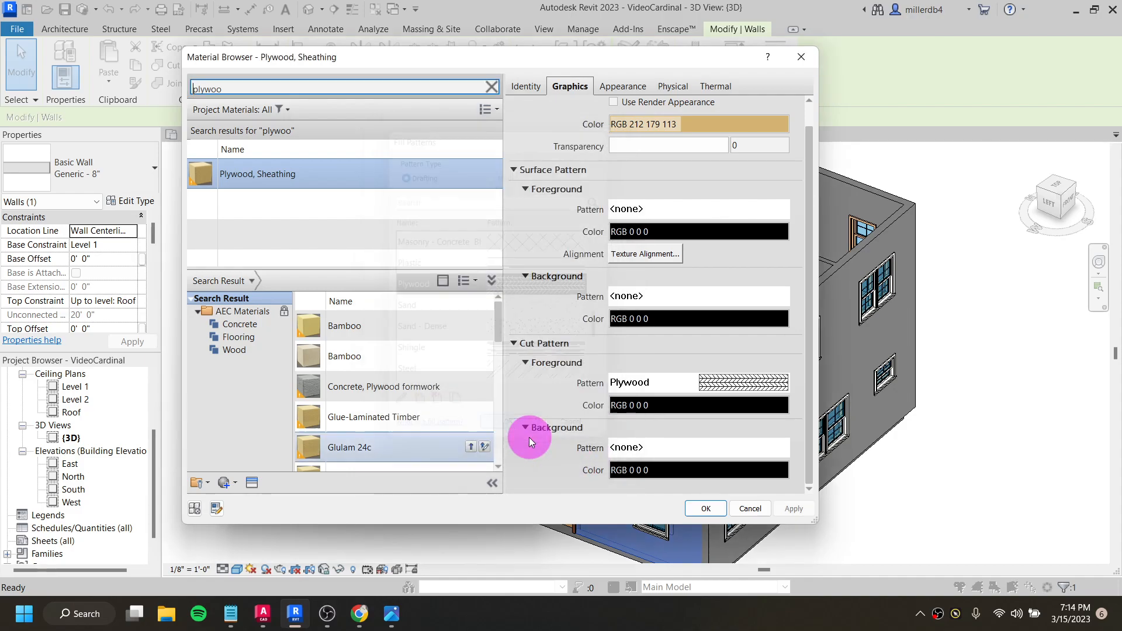
- Set the plywood's cut foreground pattern color to gray RGB 128 128 128 and assign the material to the Substrate [2] layer
{"action": "left_click", "coordinate": [671, 407]}
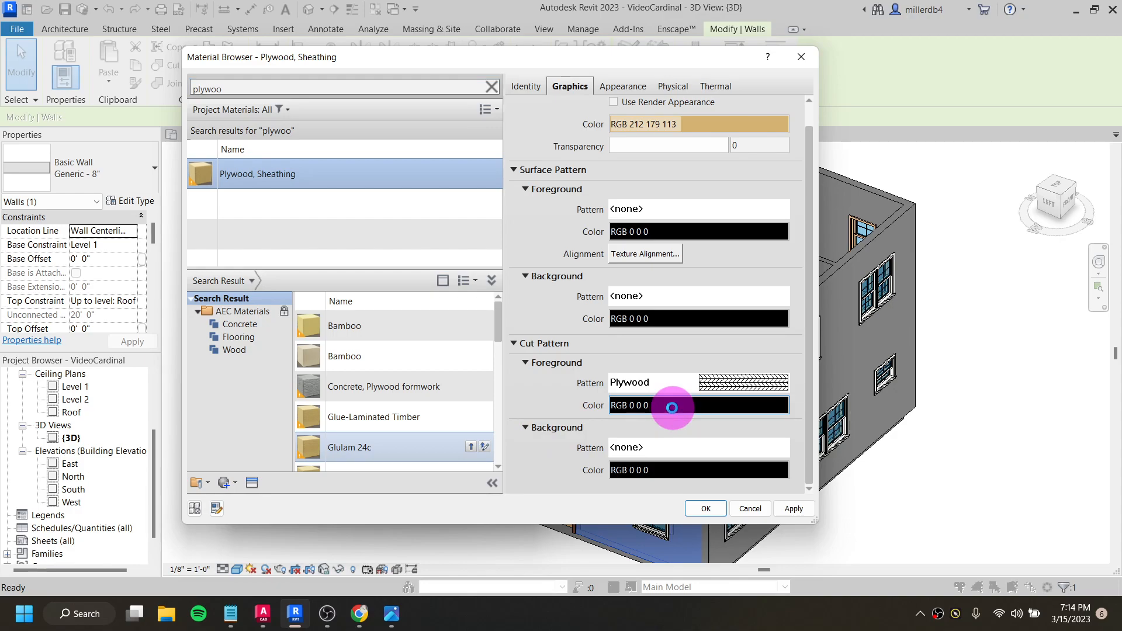
{"action": "left_click", "coordinate": [410, 267]}
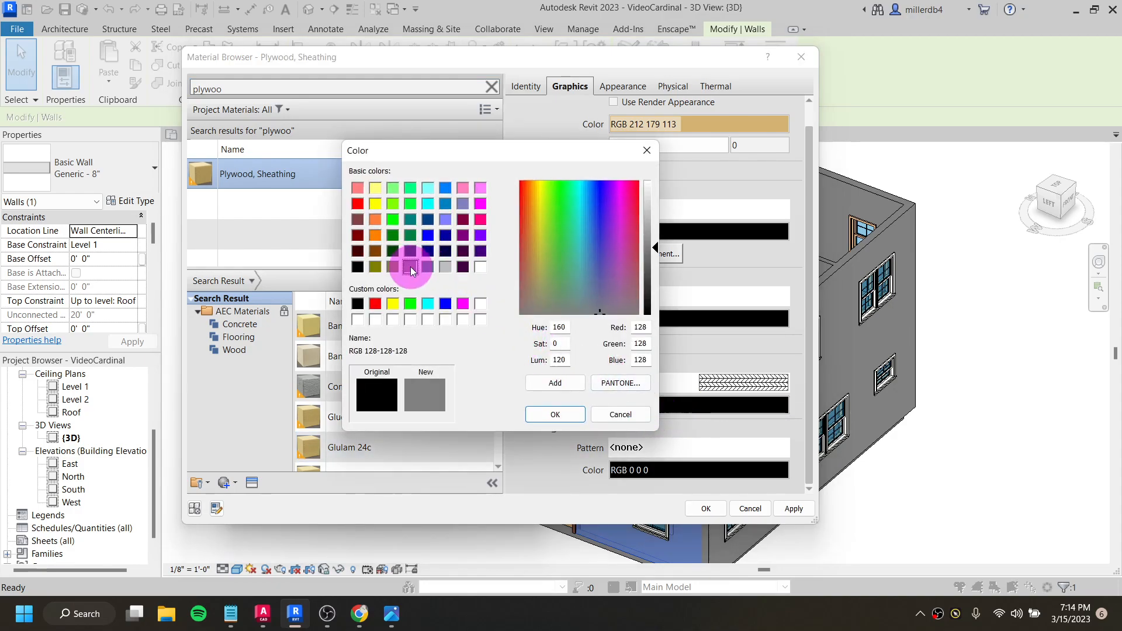
{"action": "left_click", "coordinate": [544, 416]}
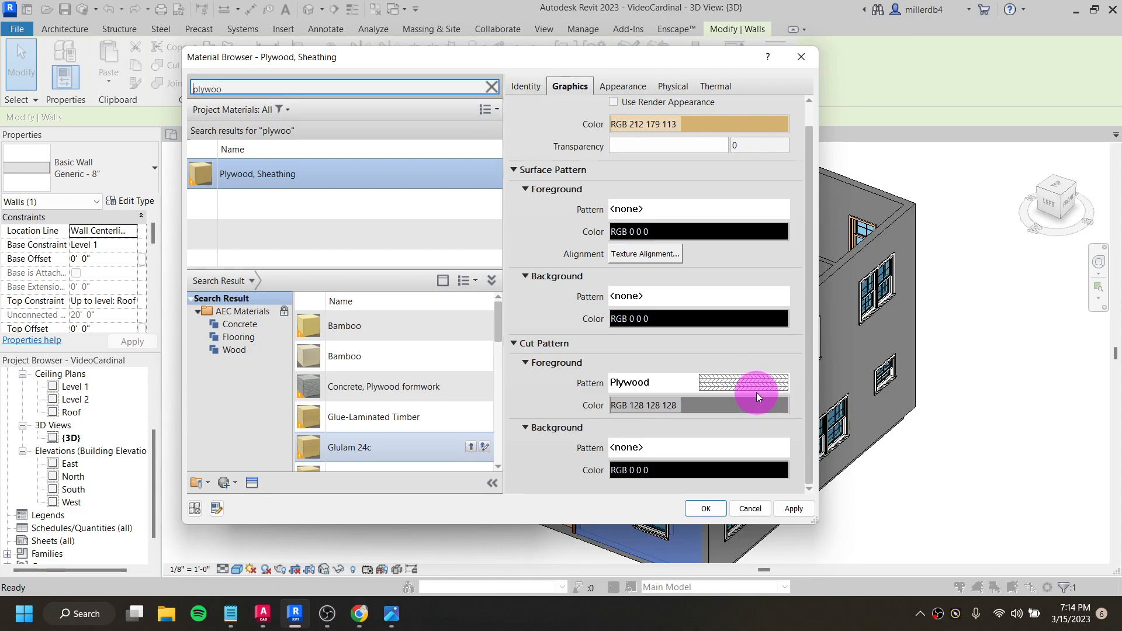
{"action": "left_click", "coordinate": [707, 509]}
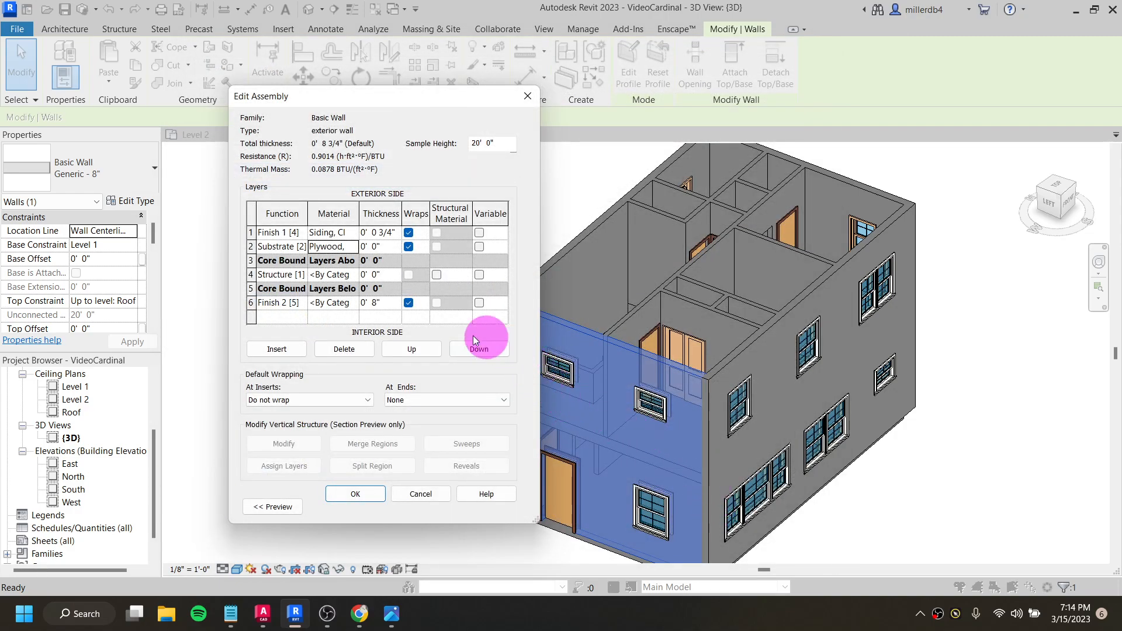
- Set the thickness of the exterior wall's Substrate [2] plywood layer to 1/2 inch
{"action": "double_click", "coordinate": [374, 246]}
{"action": "type", "text": "1/2"}
{"action": "key", "text": "Tab"}
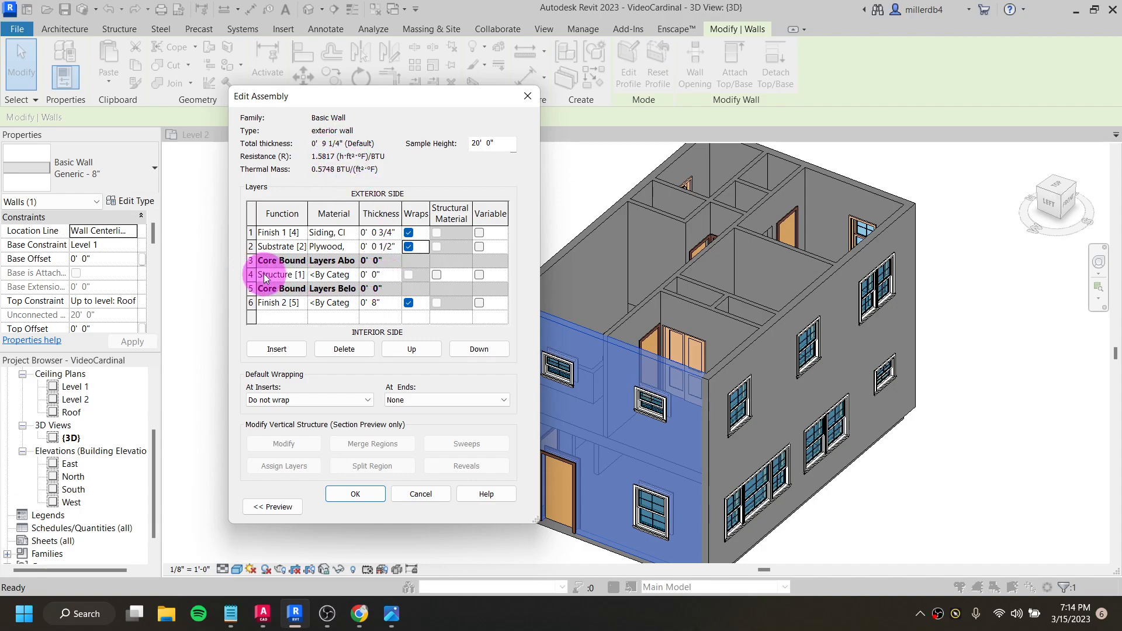
{"action": "left_click", "coordinate": [346, 278]}
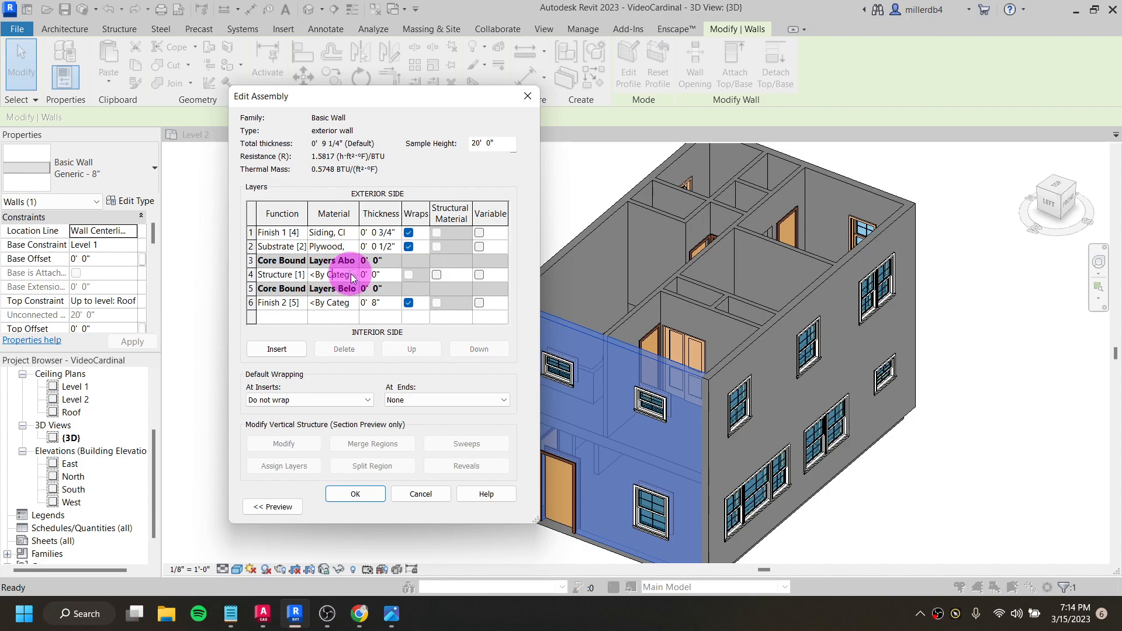
{"action": "left_click", "coordinate": [353, 275]}
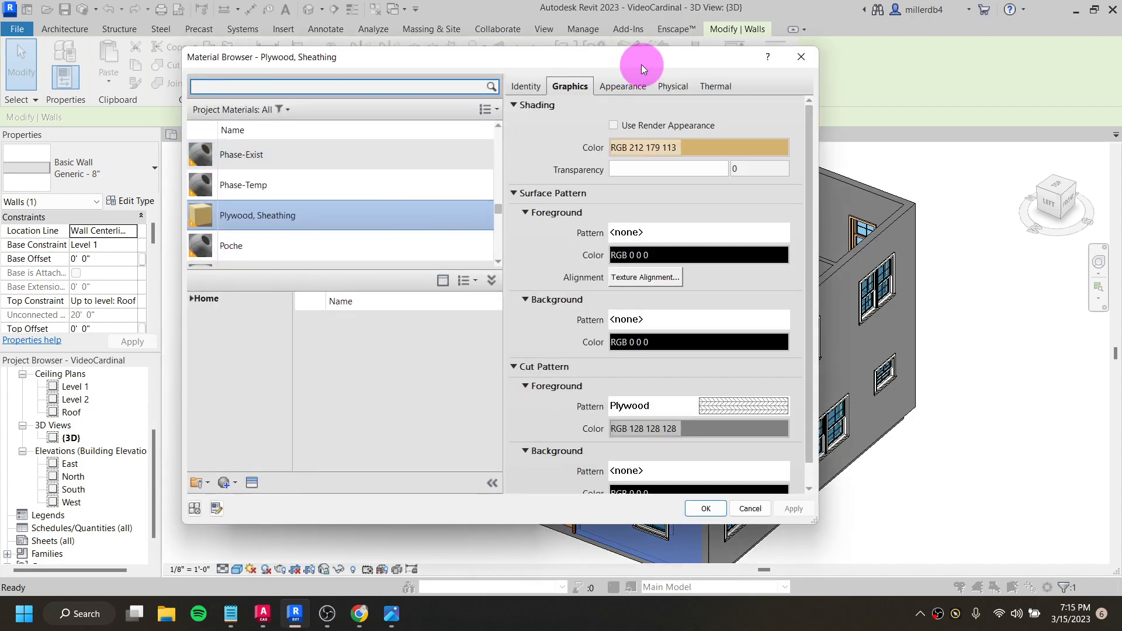
{"action": "left_click", "coordinate": [802, 57]}
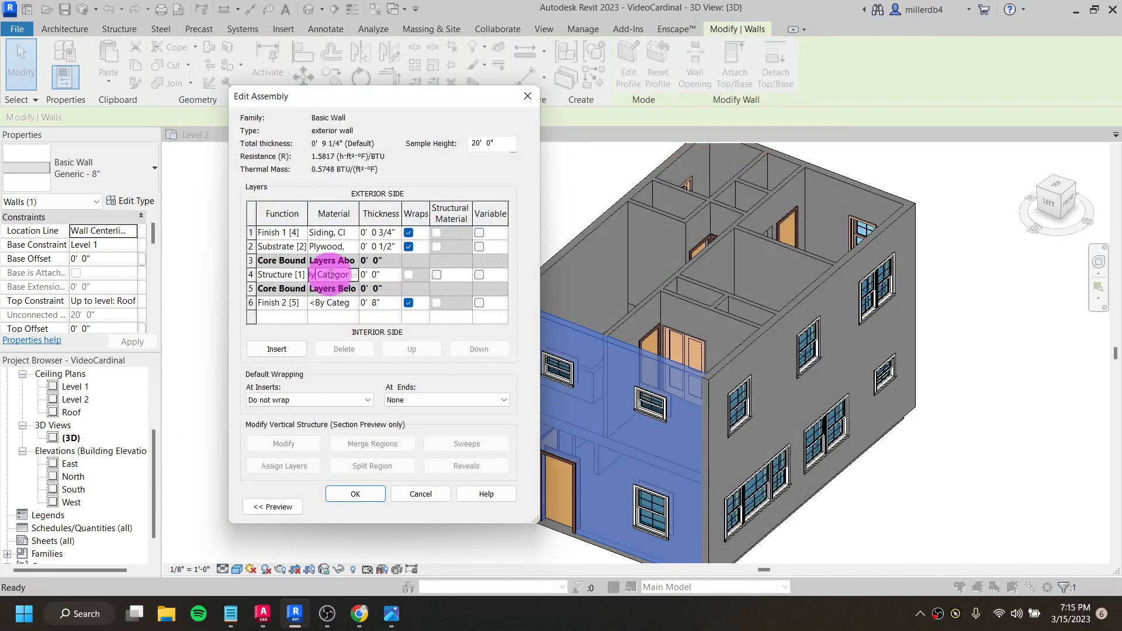
- Search the materials for "softwood" and assign Softwood, Lumber to the exterior wall's Structure [1] layer
{"action": "left_click", "coordinate": [355, 274]}
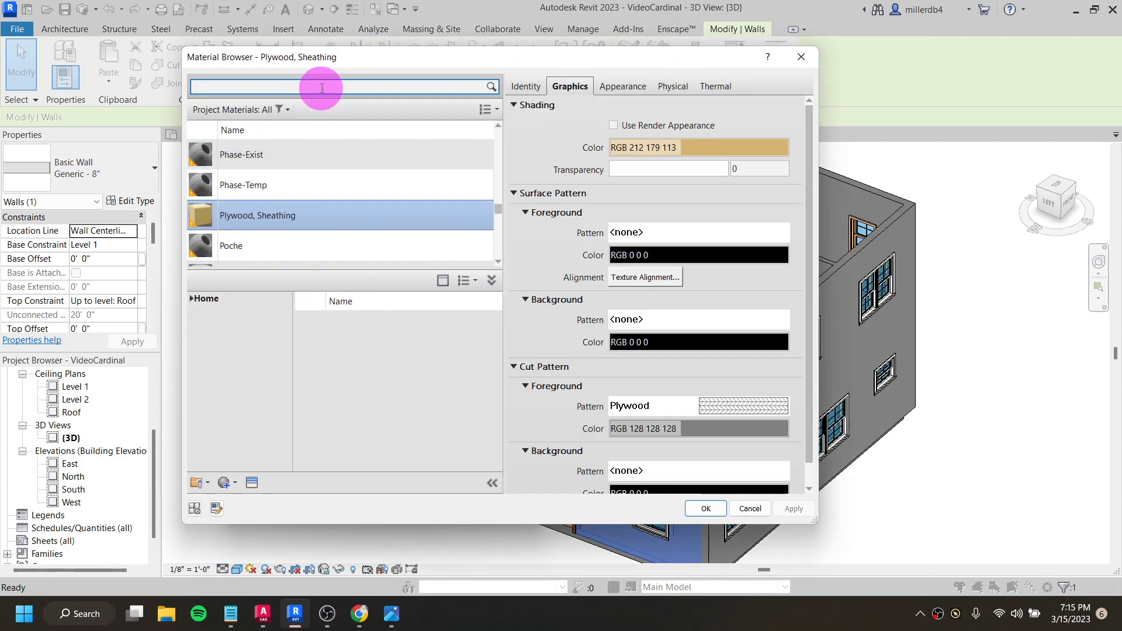
{"action": "left_click", "coordinate": [322, 88]}
{"action": "type", "text": "softwood"}
{"action": "left_click", "coordinate": [314, 195]}
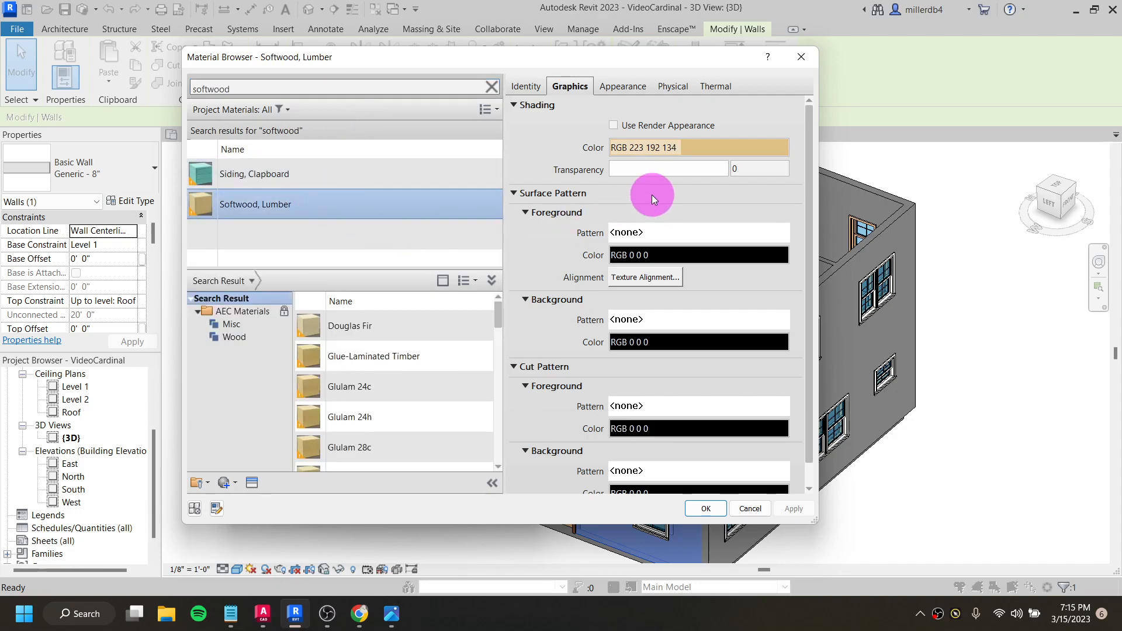
{"action": "scroll", "coordinate": [651, 236], "scroll_direction": "down", "scroll_amount": 1}
{"action": "scroll", "coordinate": [647, 352], "scroll_direction": "up", "scroll_amount": 1}
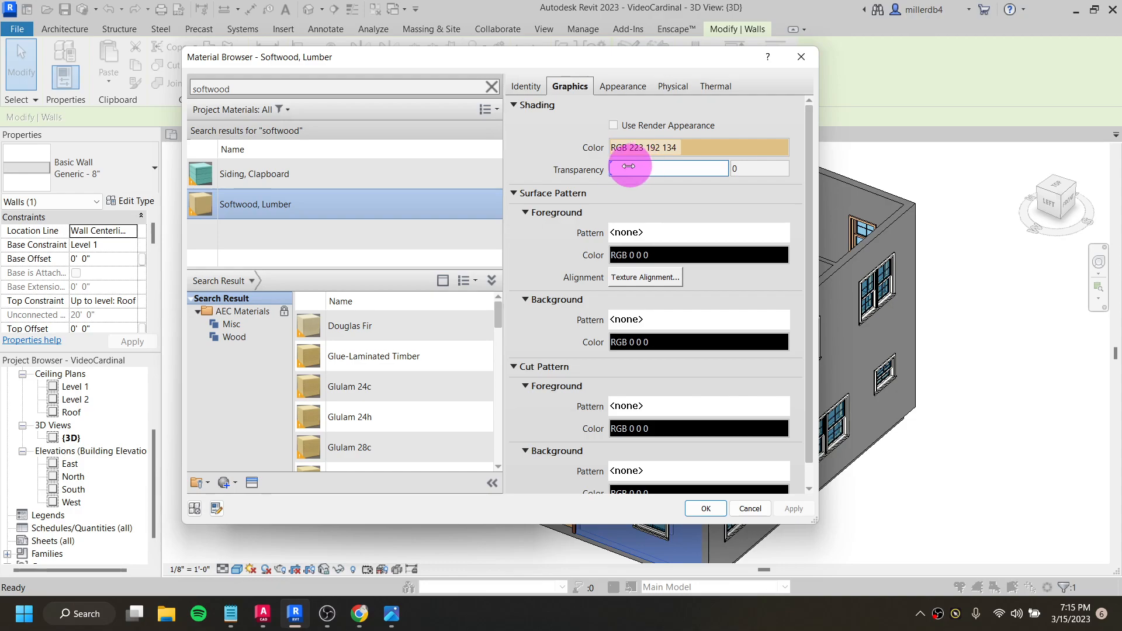
{"action": "left_click", "coordinate": [706, 509]}
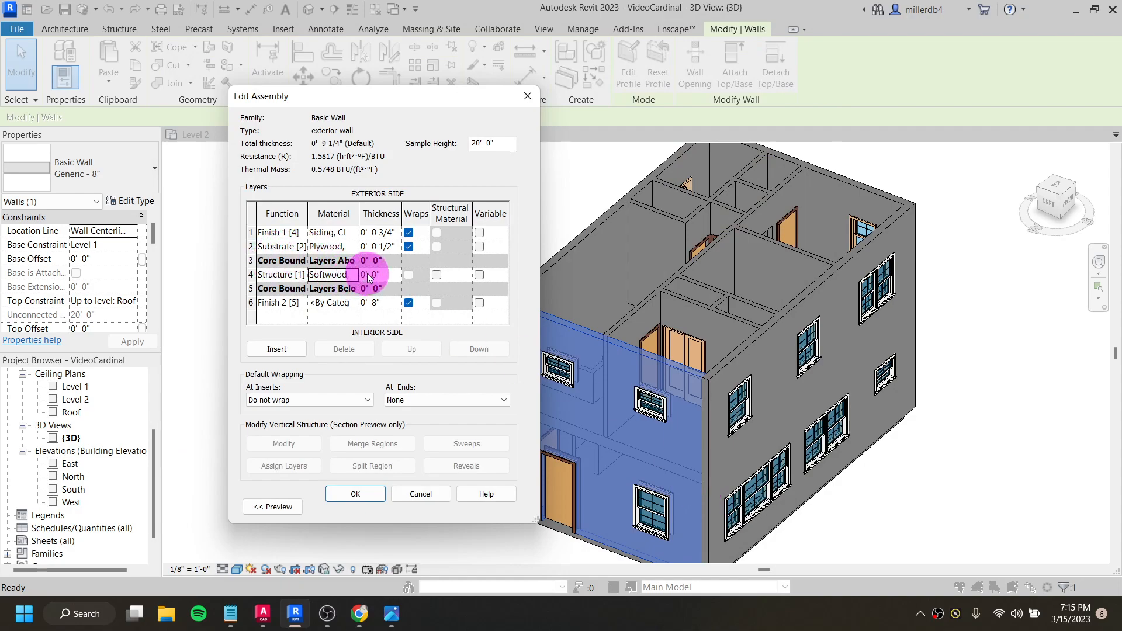
- Try entering 5.5 without an inch mark as the thickness of the Structure [1] layer
{"action": "left_click", "coordinate": [372, 274]}
{"action": "double_click", "coordinate": [373, 274]}
{"action": "left_click_drag", "start_coordinate": [365, 277], "coordinate": [336, 276]}
{"action": "key", "text": "BackSpace"}
{"action": "type", "text": "5.5\\"}
{"action": "key", "text": "Return"}
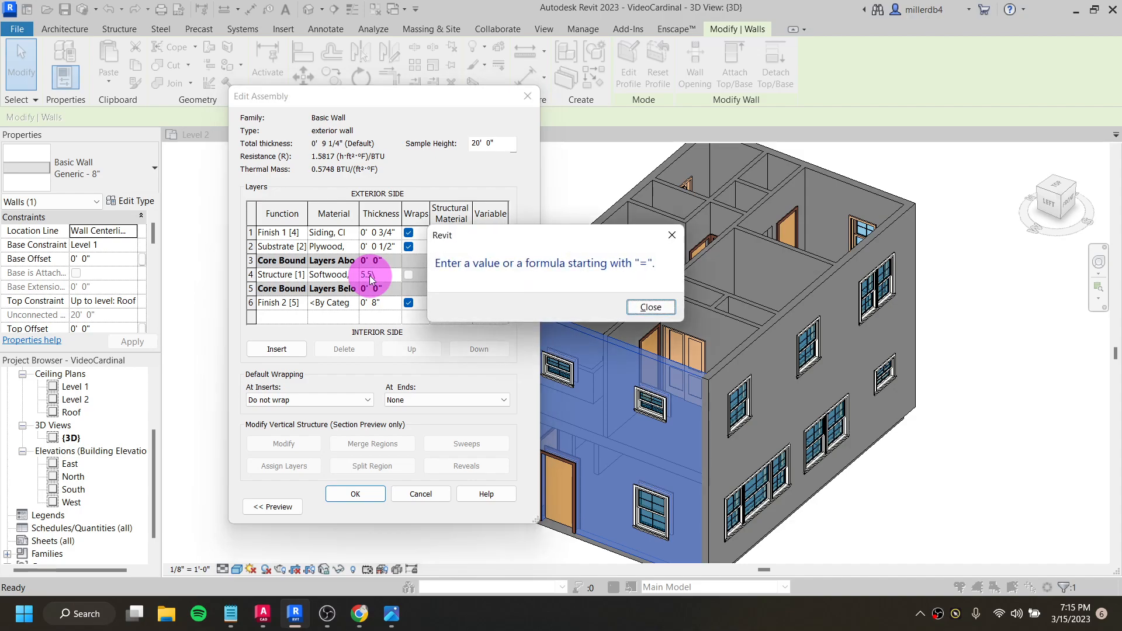
{"action": "left_click", "coordinate": [627, 308]}
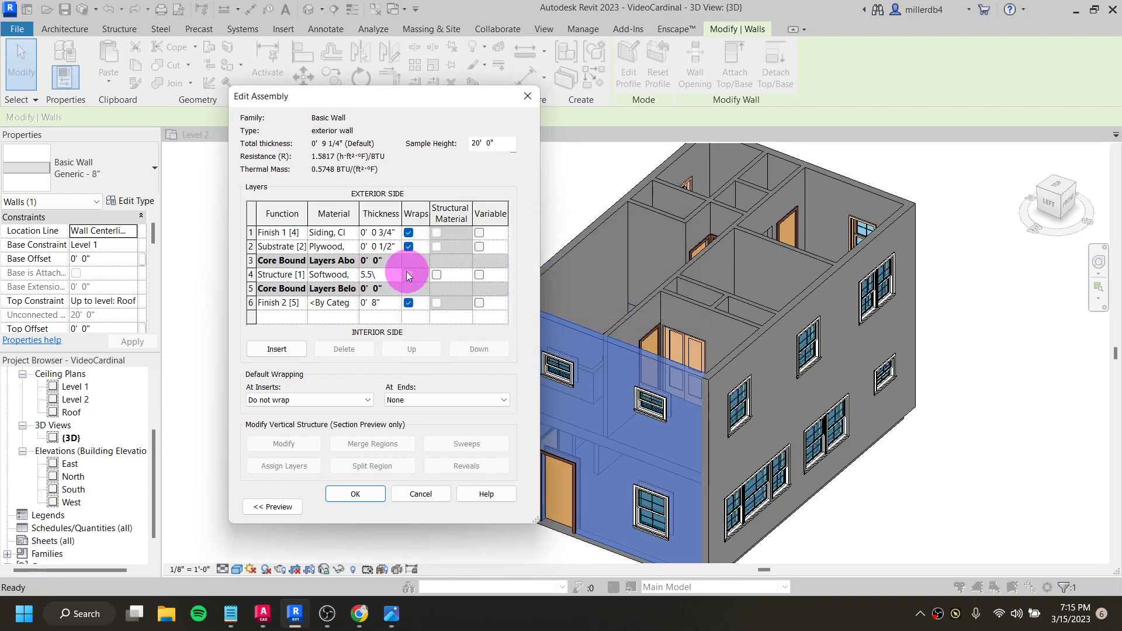
{"action": "key", "text": "Tab"}
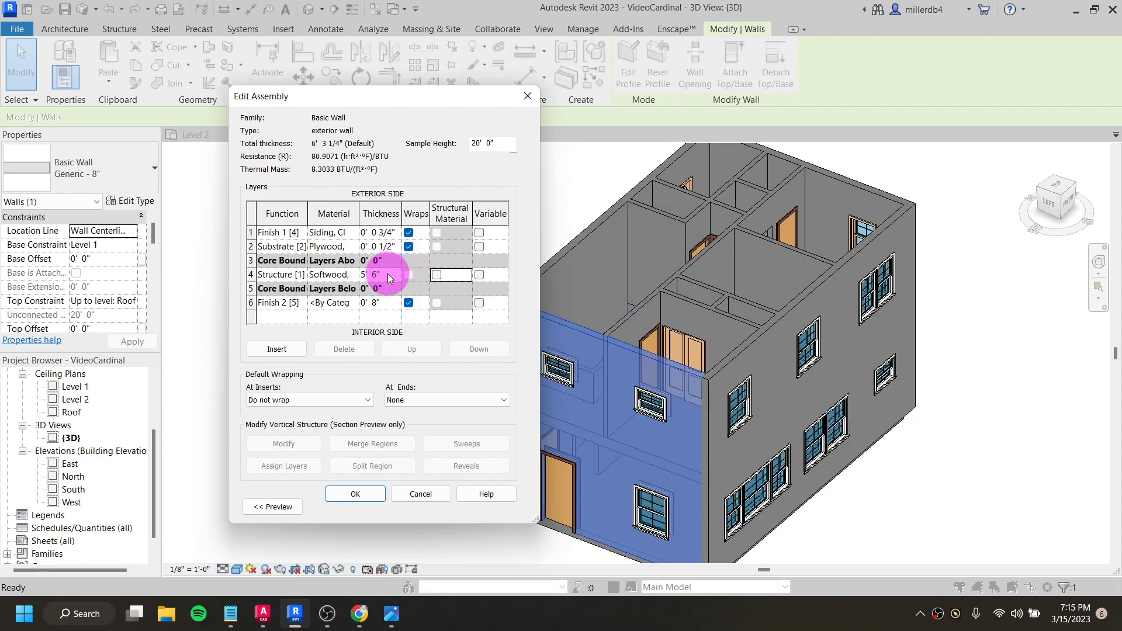
- Set the thickness of the Structure [1] softwood layer to 5.5 inches
{"action": "left_click", "coordinate": [386, 275]}
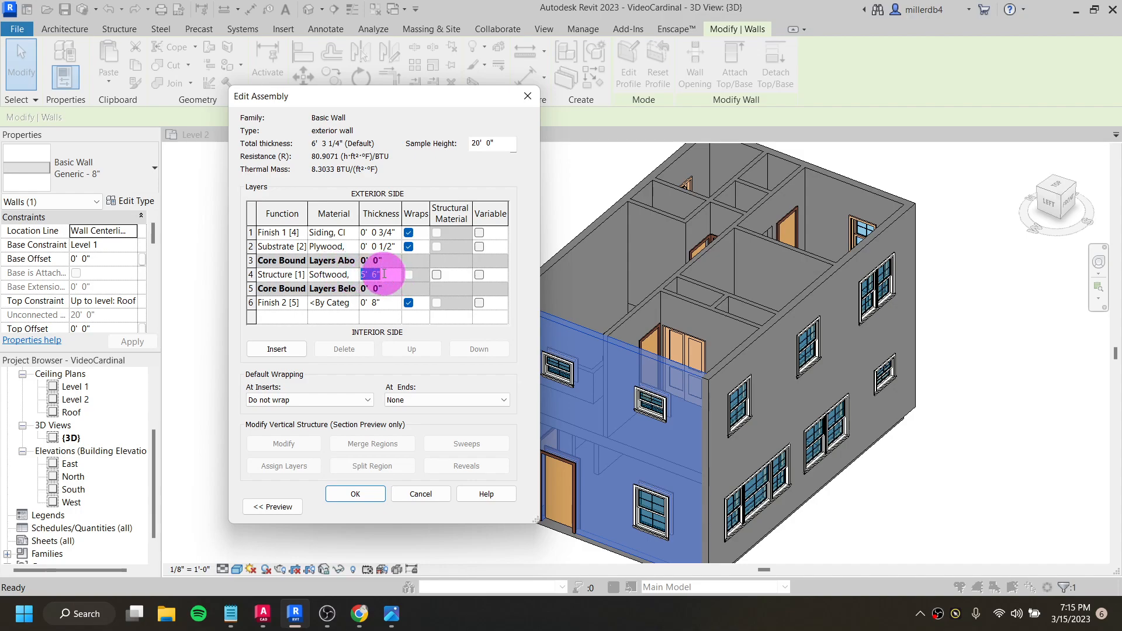
{"action": "type", "text": "0 5.5"}
{"action": "key", "text": "Tab"}
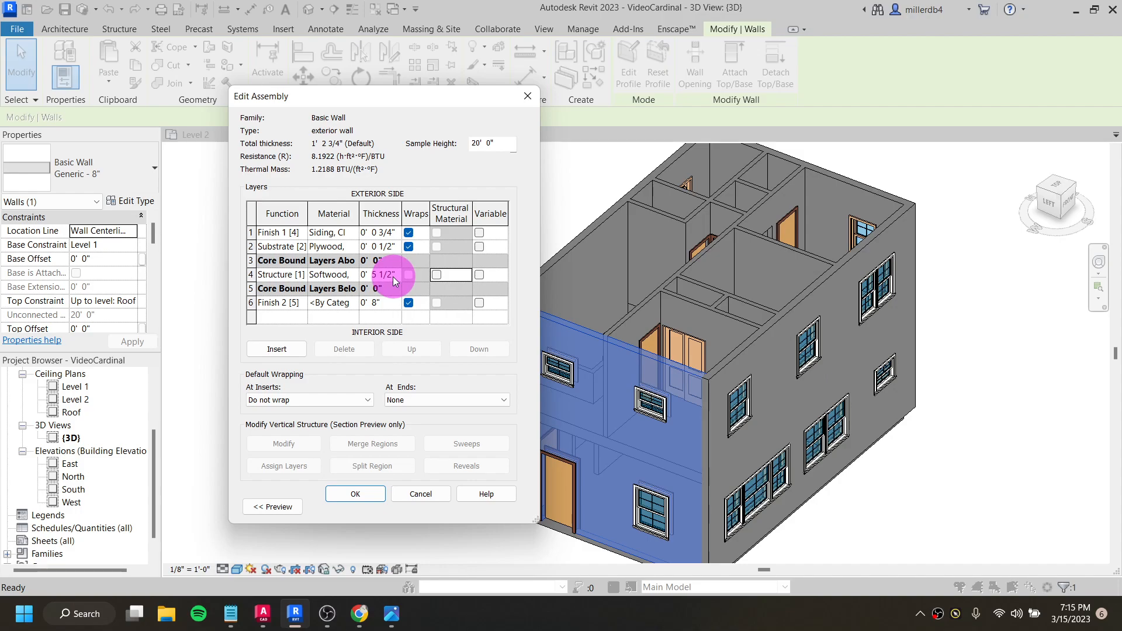
{"action": "left_click_drag", "start_coordinate": [395, 281], "coordinate": [308, 274]}
{"action": "type", "text": "5.5"}
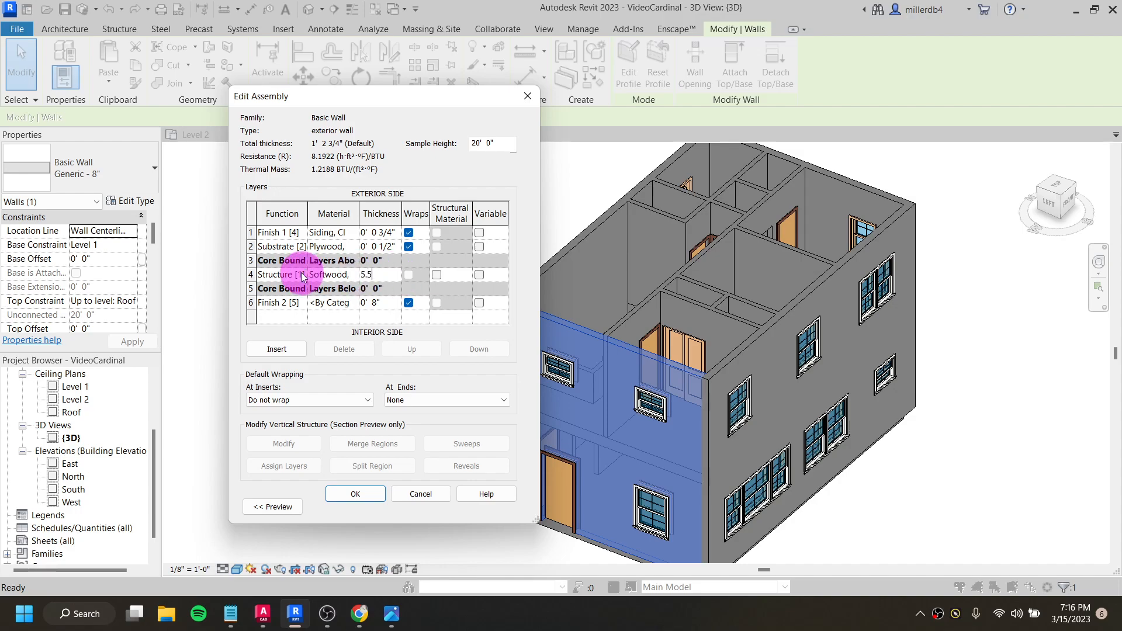
{"action": "type", "text": "\""}
{"action": "key", "text": "Tab"}
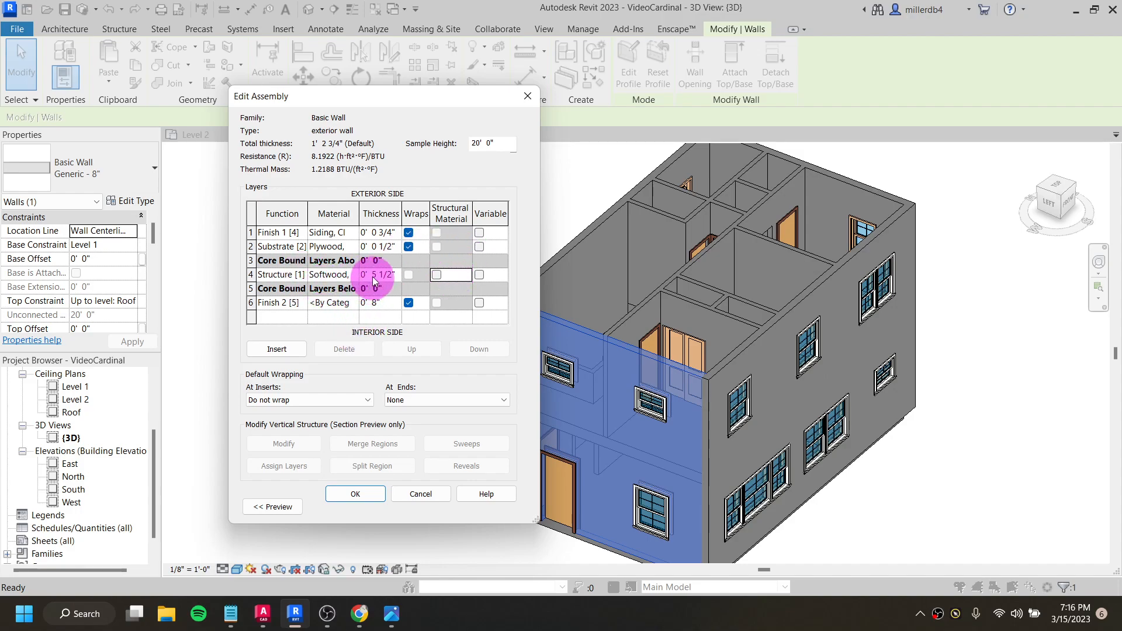
- Open the material selection for the Finish 2 [5] layer, search for "gyp" and select Gypsum Wall Board
{"action": "left_click", "coordinate": [336, 304]}
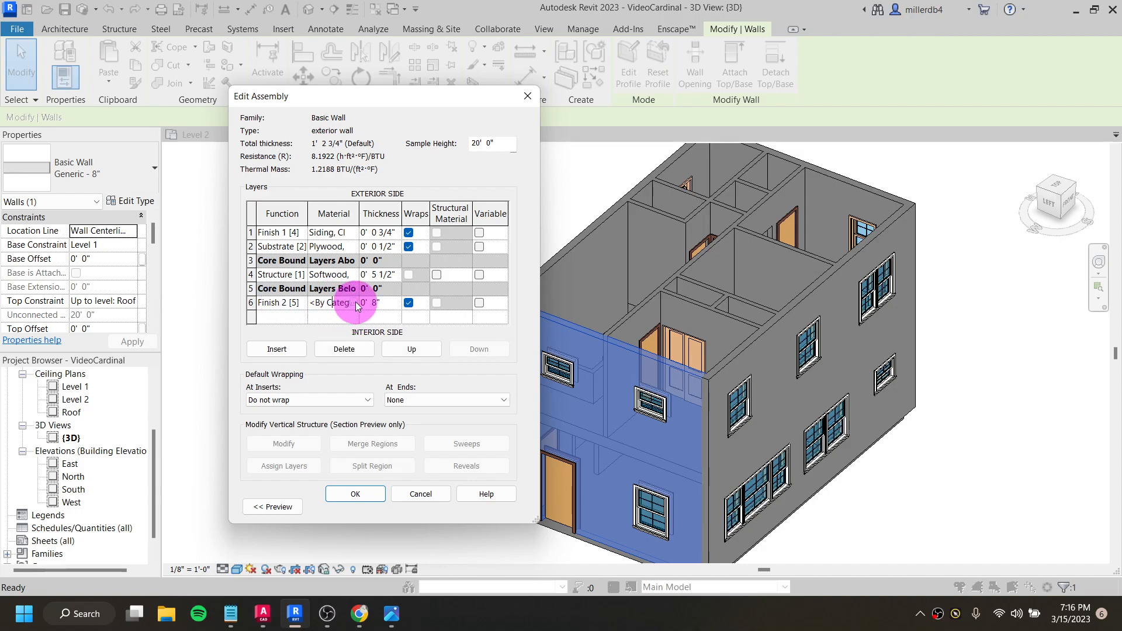
{"action": "left_click", "coordinate": [356, 301]}
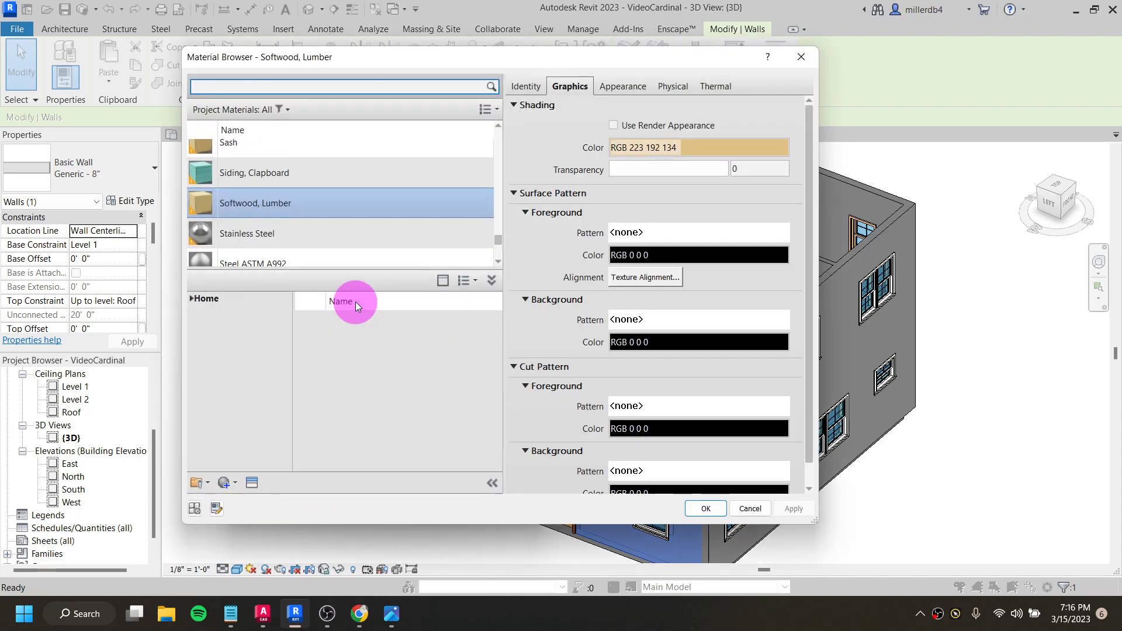
{"action": "type", "text": "gyp"}
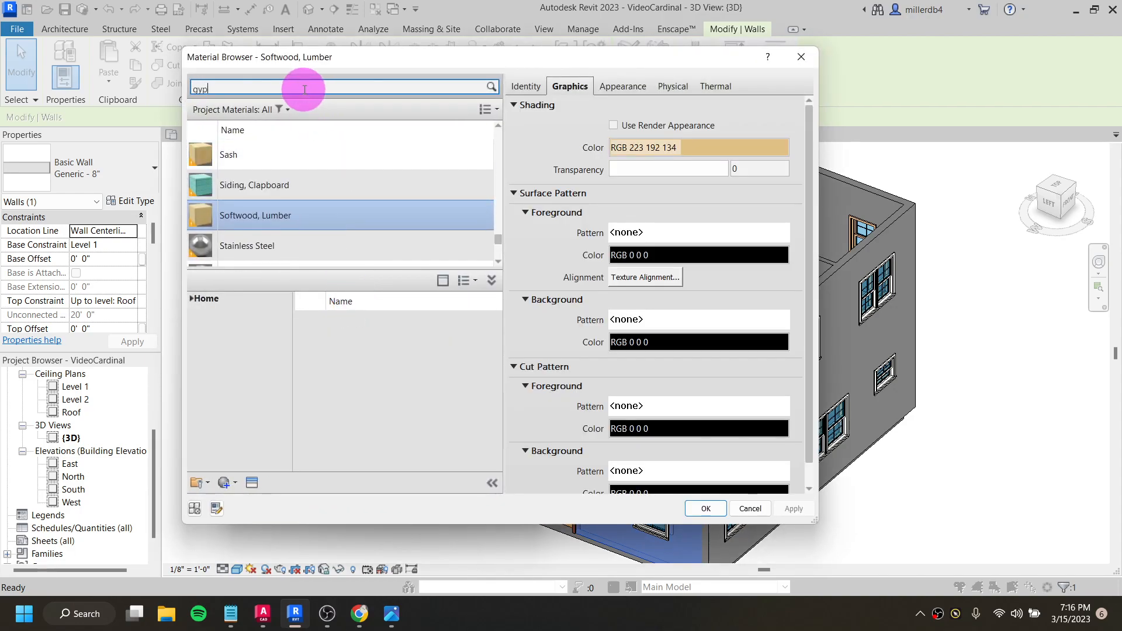
{"action": "left_click", "coordinate": [319, 172]}
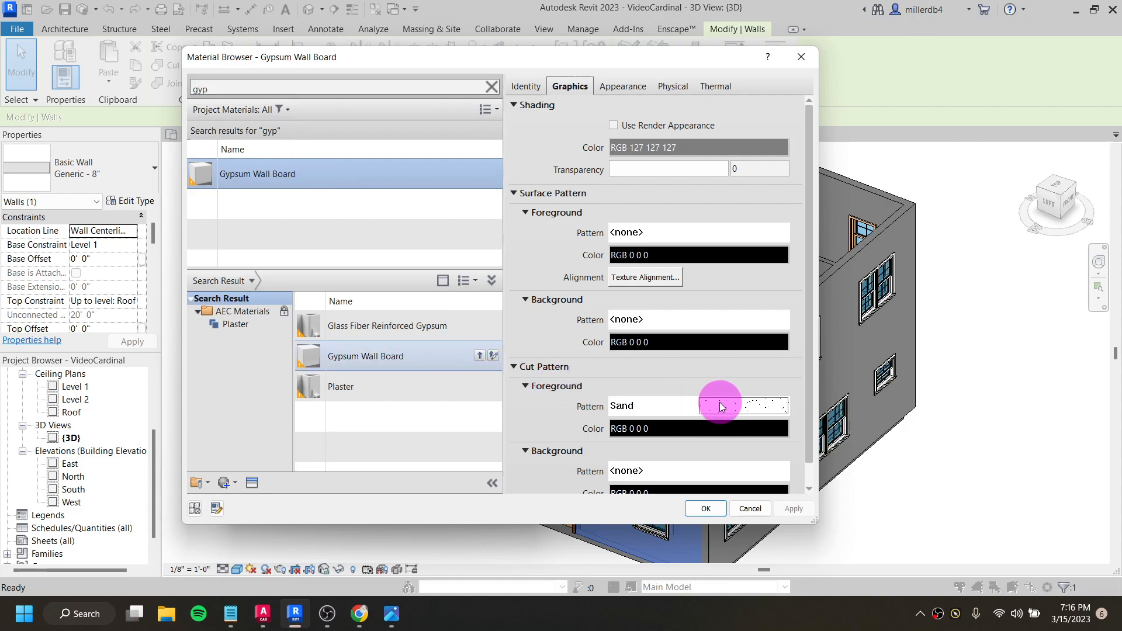
- Set the Gypsum Wall Board's cut foreground pattern color to gray RGB 128 128 128
{"action": "left_click", "coordinate": [696, 431]}
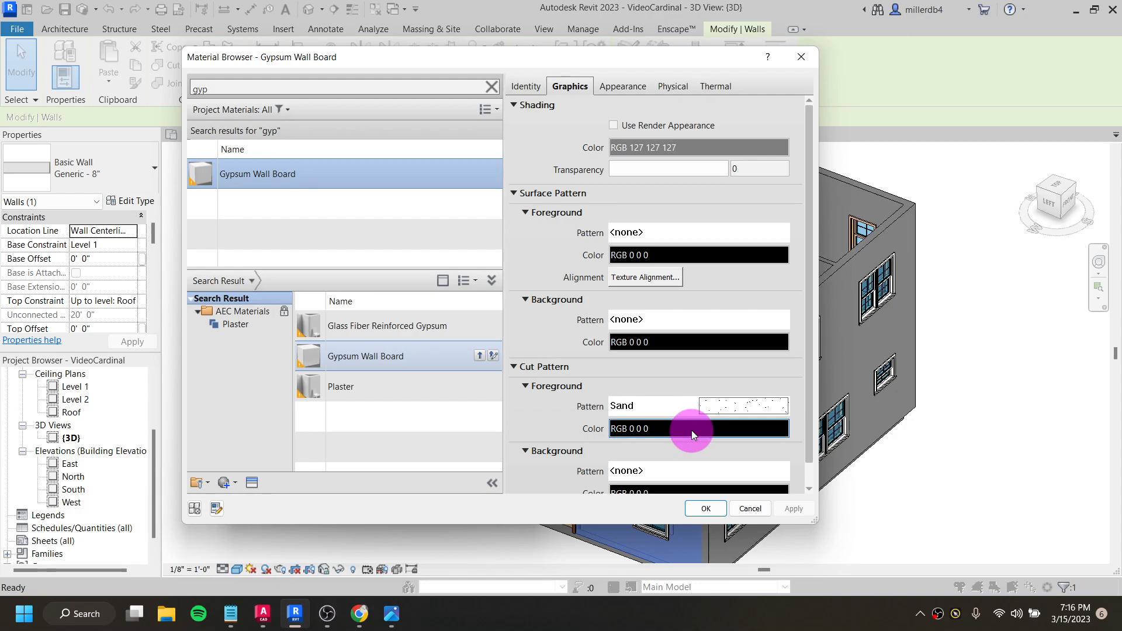
{"action": "left_click", "coordinate": [692, 430]}
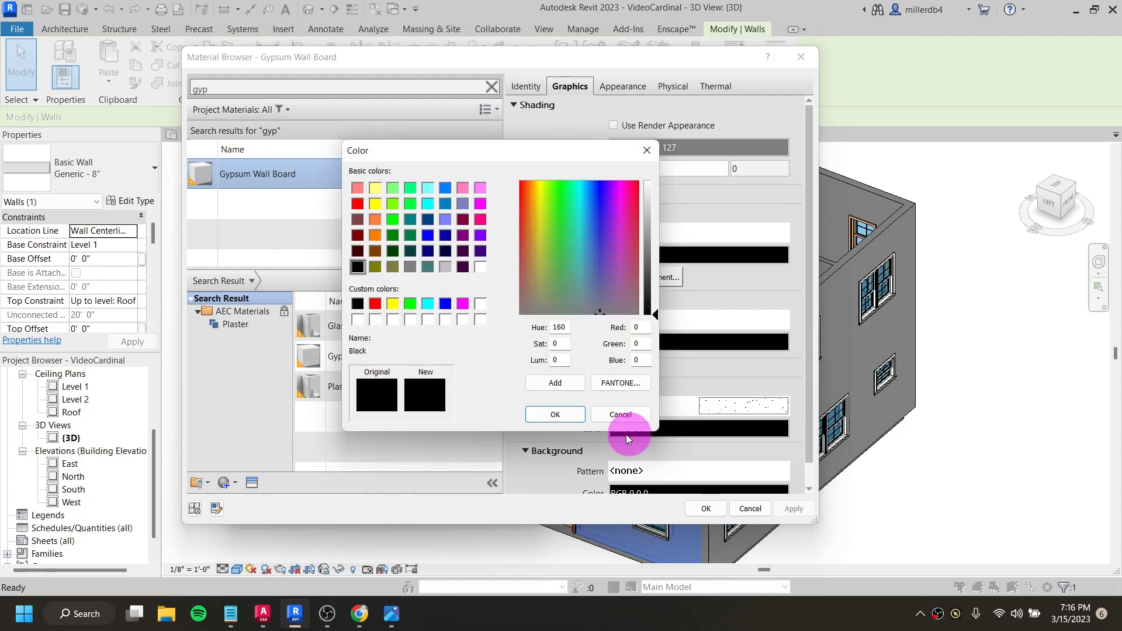
{"action": "left_click", "coordinate": [621, 414]}
{"action": "left_click", "coordinate": [657, 430]}
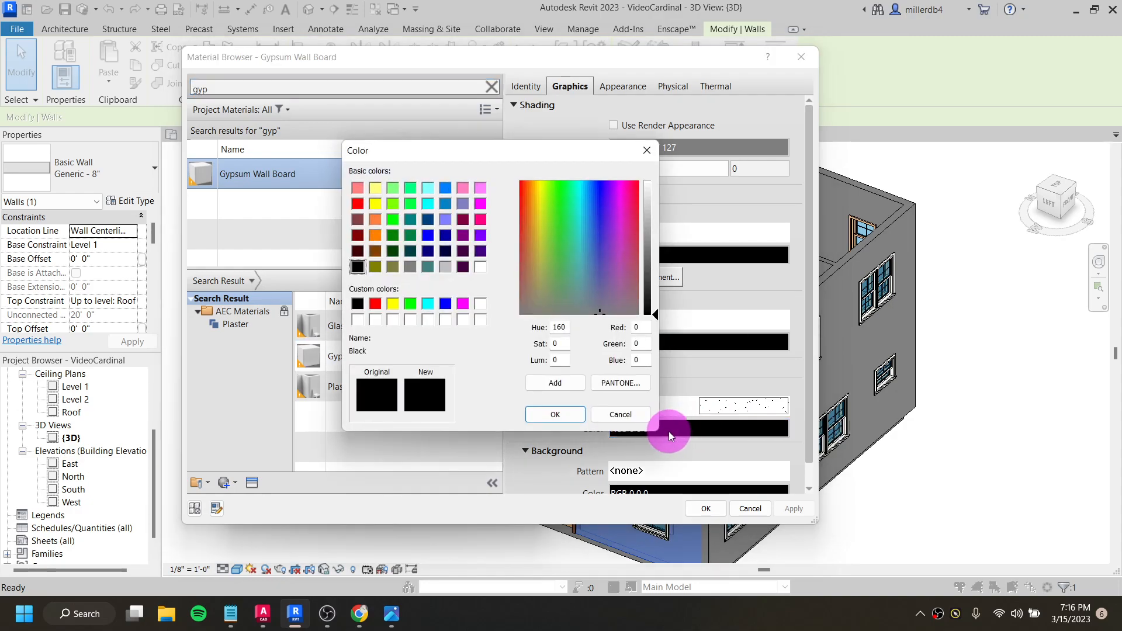
{"action": "left_click", "coordinate": [428, 303]}
{"action": "left_click", "coordinate": [409, 267]}
{"action": "left_click", "coordinate": [554, 414]}
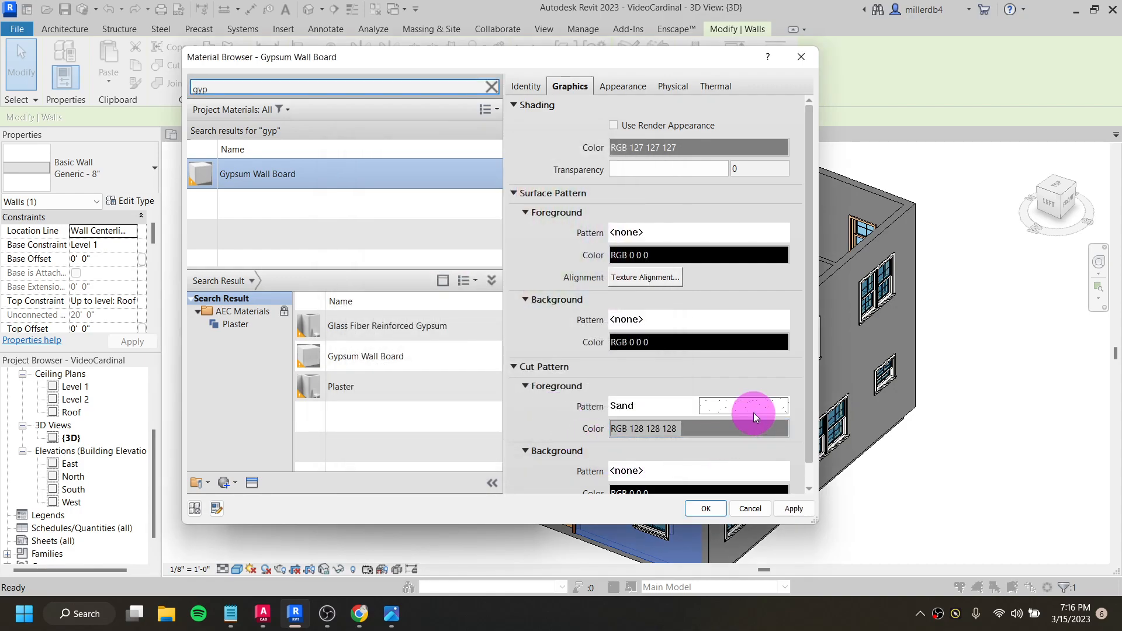
- Base the gypsum board's shading on its render appearance and assign the material to the Finish 2 [5] layer
{"action": "left_click", "coordinate": [613, 126]}
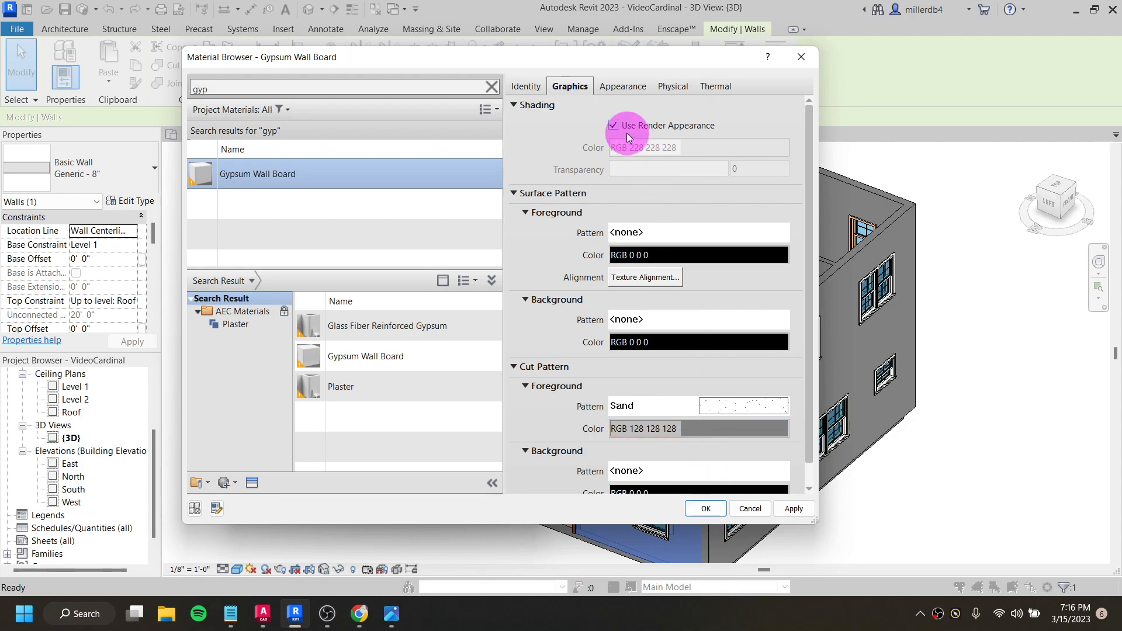
{"action": "left_click", "coordinate": [707, 510]}
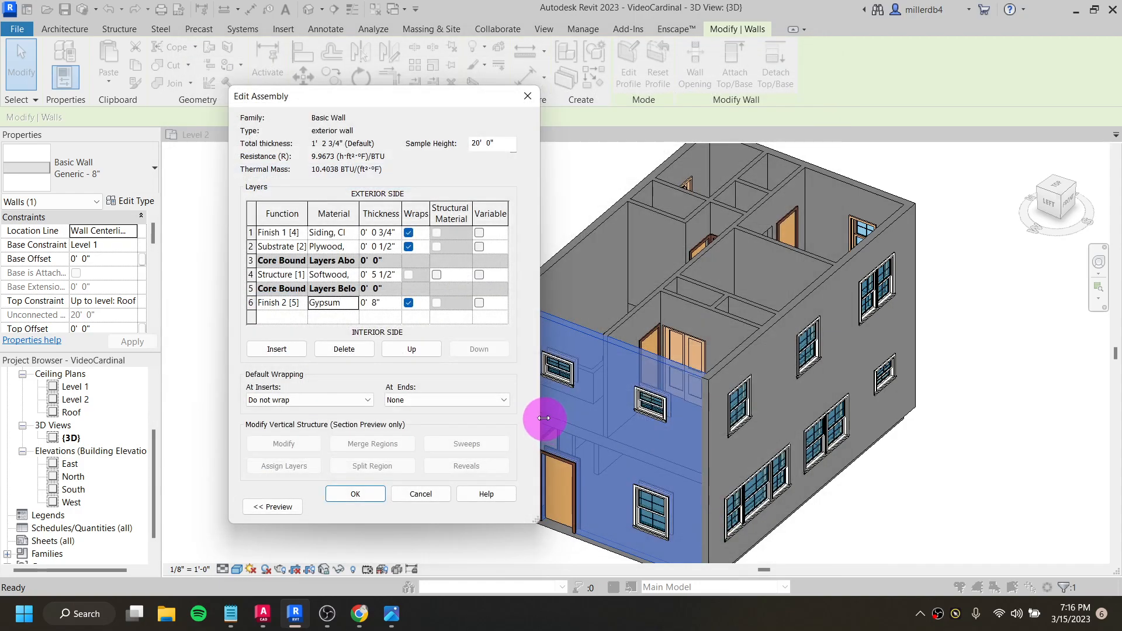
- Set the gypsum Finish 2 [5] layer to 0.5 inches thick and apply the layer assembly to the exterior wall type
{"action": "left_click", "coordinate": [377, 304]}
{"action": "key", "text": "BackSpace"}
{"action": "type", "text": "5"}
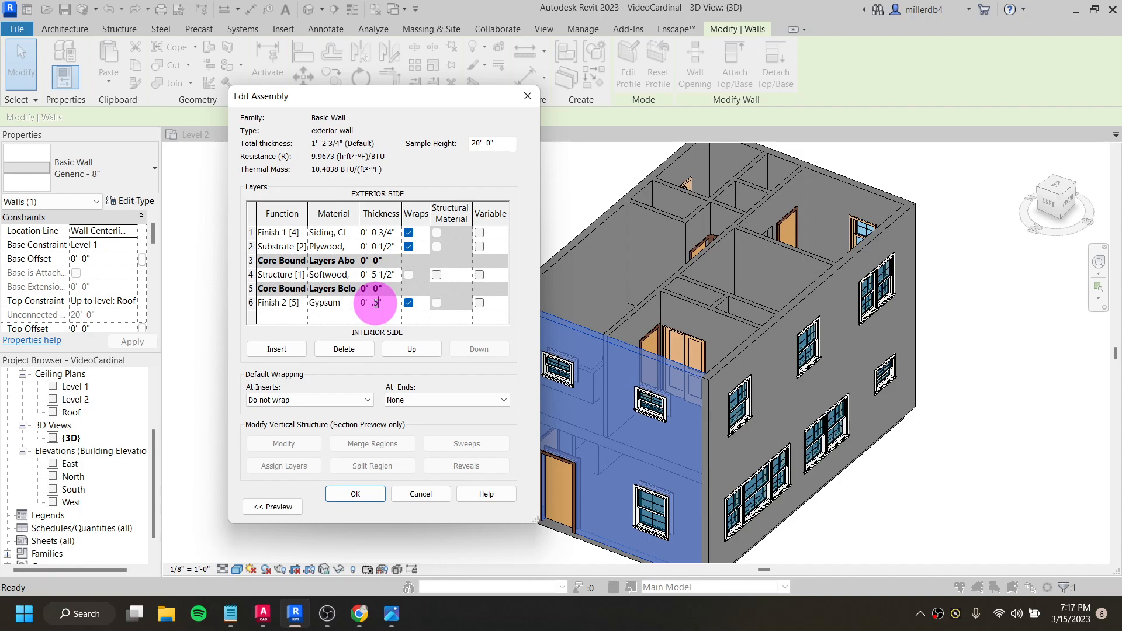
{"action": "key", "text": "Tab"}
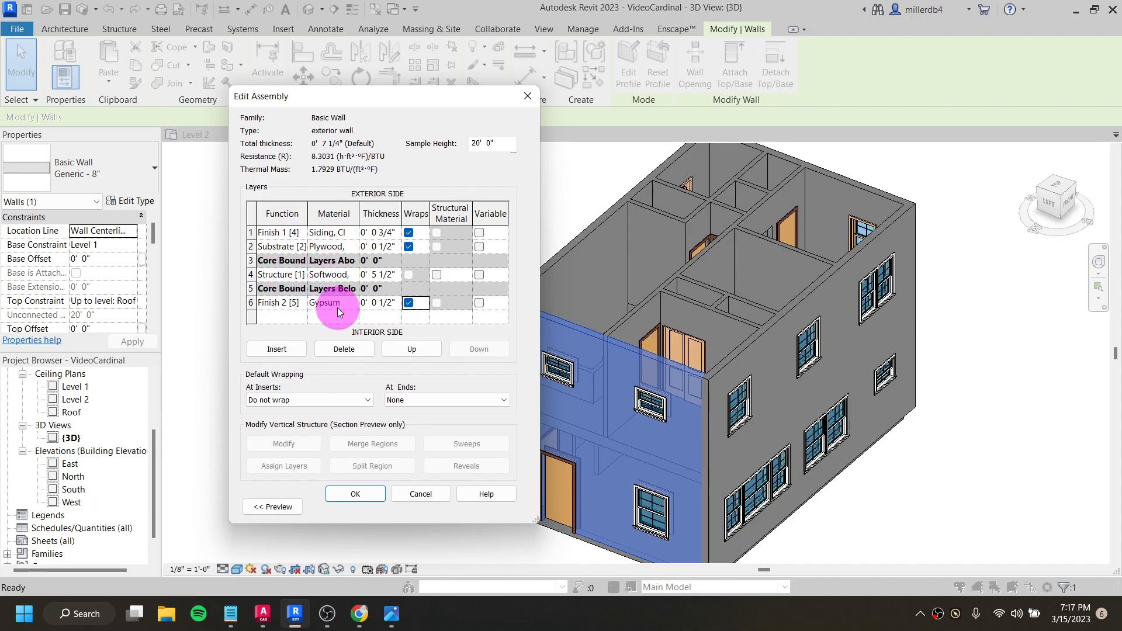
{"action": "left_click", "coordinate": [354, 494]}
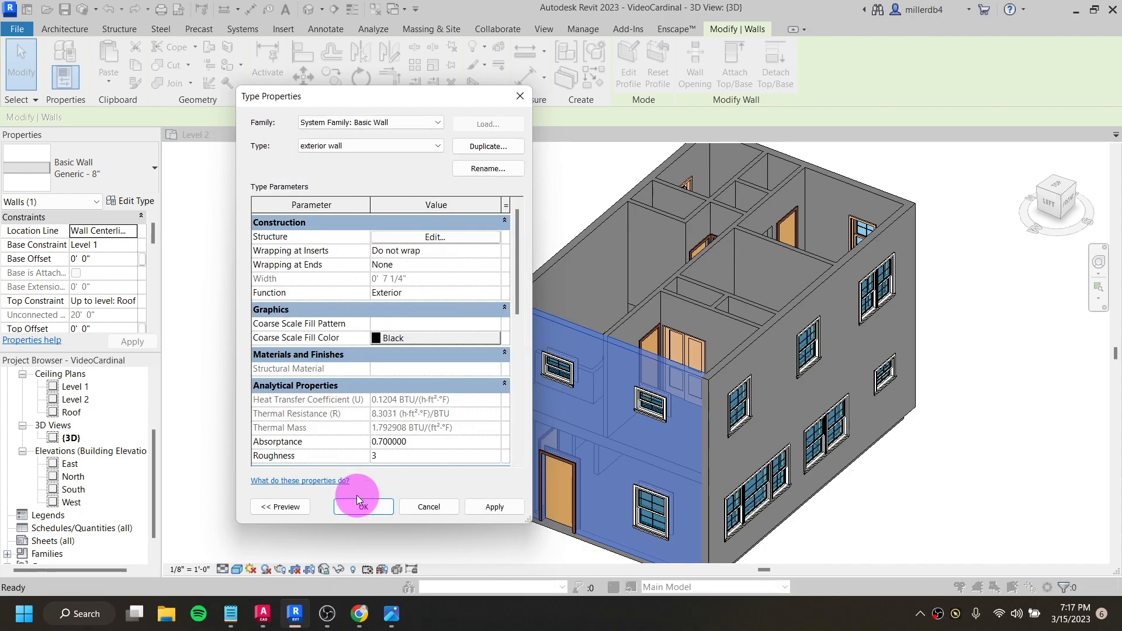
{"action": "left_click", "coordinate": [492, 507]}
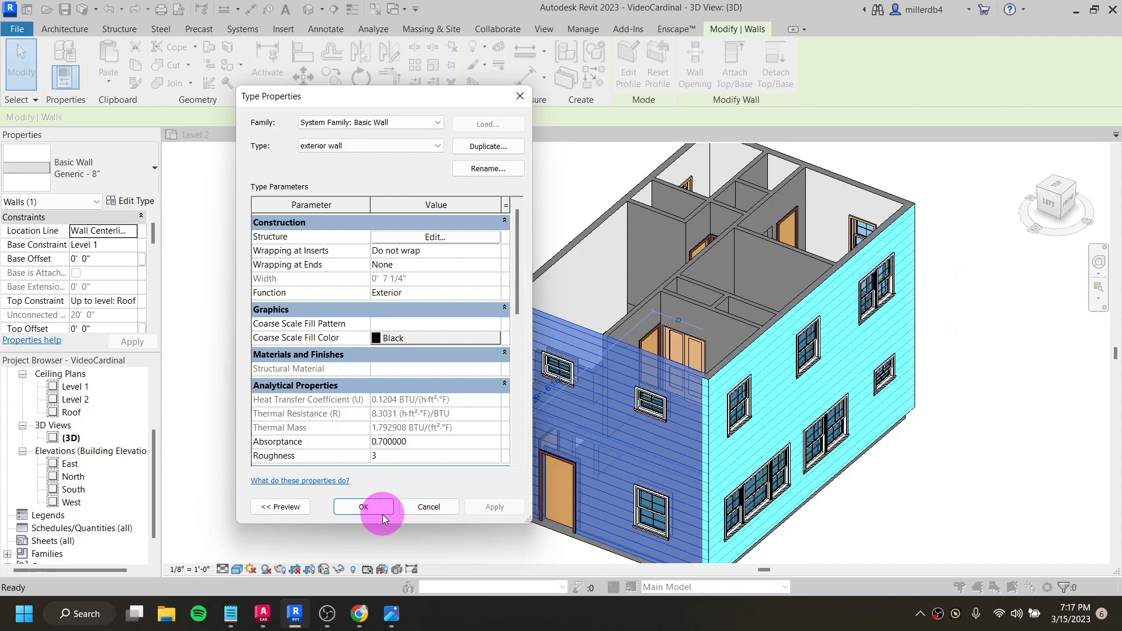
{"action": "left_click", "coordinate": [364, 507]}
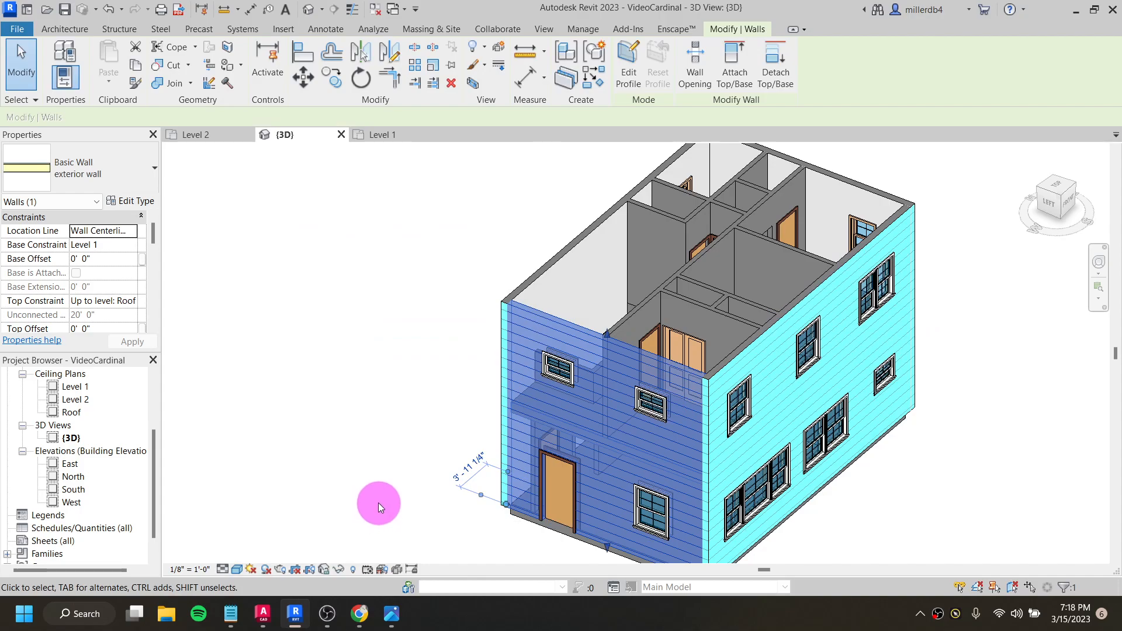
{"action": "left_click", "coordinate": [378, 504]}
- Preview the house exterior in the Hidden Line visual style, and return the 3D view to Consistent Colors
{"action": "scroll", "coordinate": [413, 466], "scroll_direction": "up", "scroll_amount": 1}
{"action": "middle_click_drag", "start_coordinate": [414, 468], "coordinate": [324, 416]}
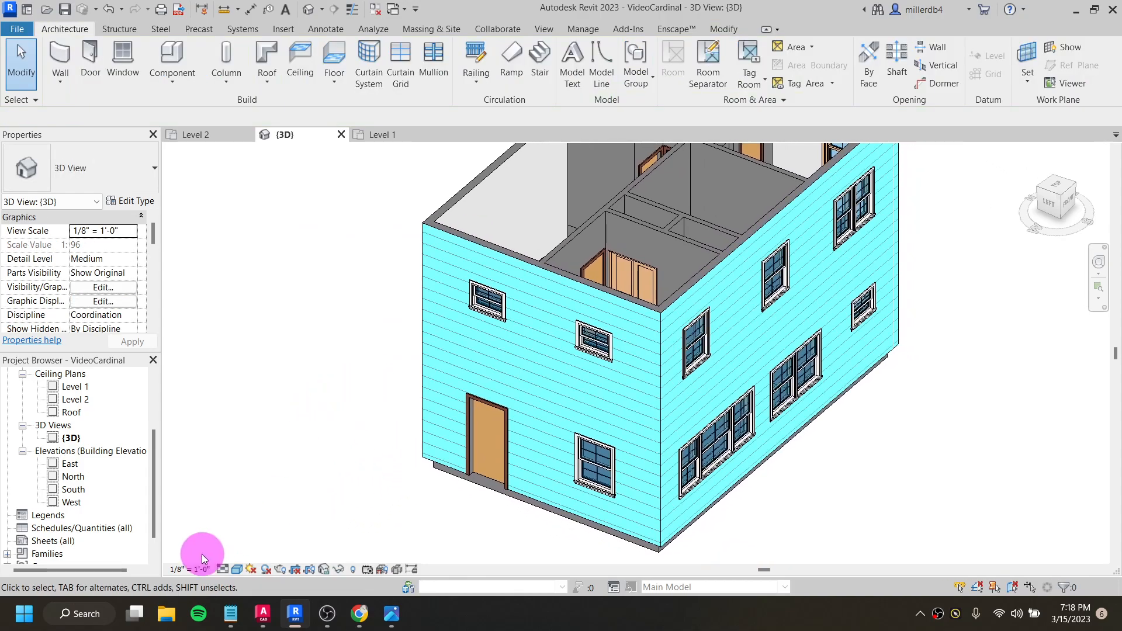
{"action": "middle_click_drag", "start_coordinate": [484, 396], "coordinate": [443, 450]}
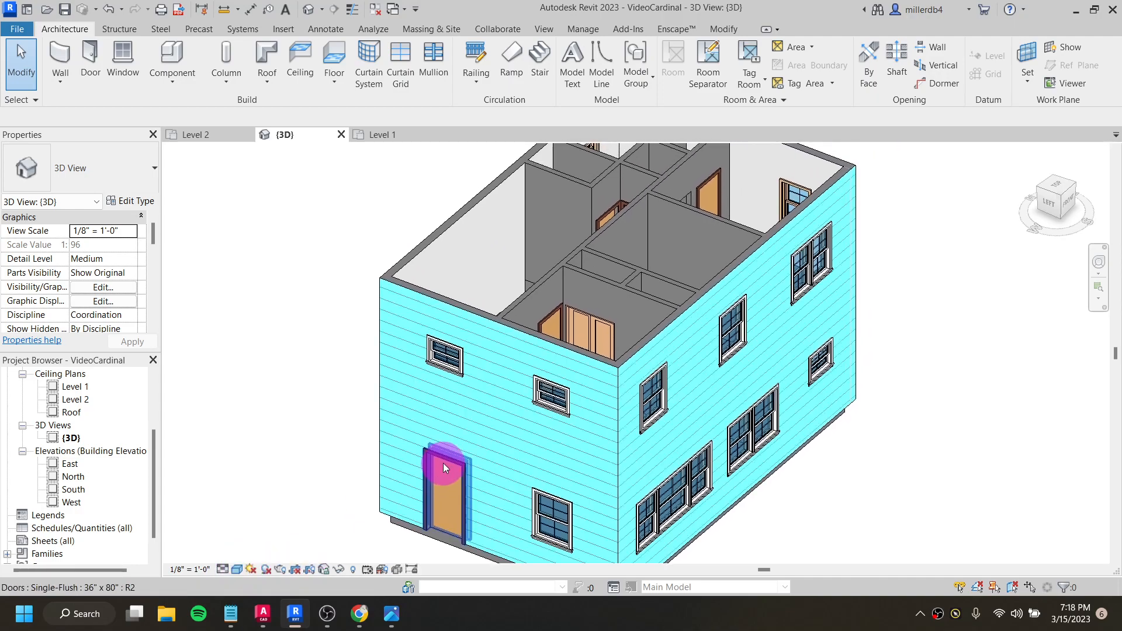
{"action": "left_click", "coordinate": [238, 570]}
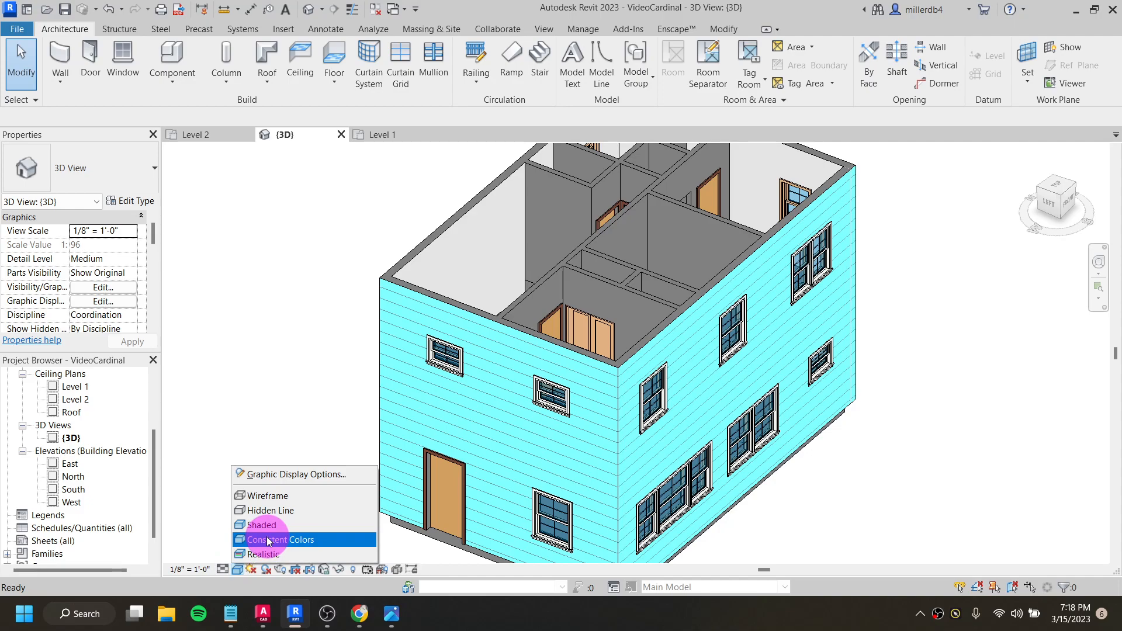
{"action": "left_click", "coordinate": [265, 512]}
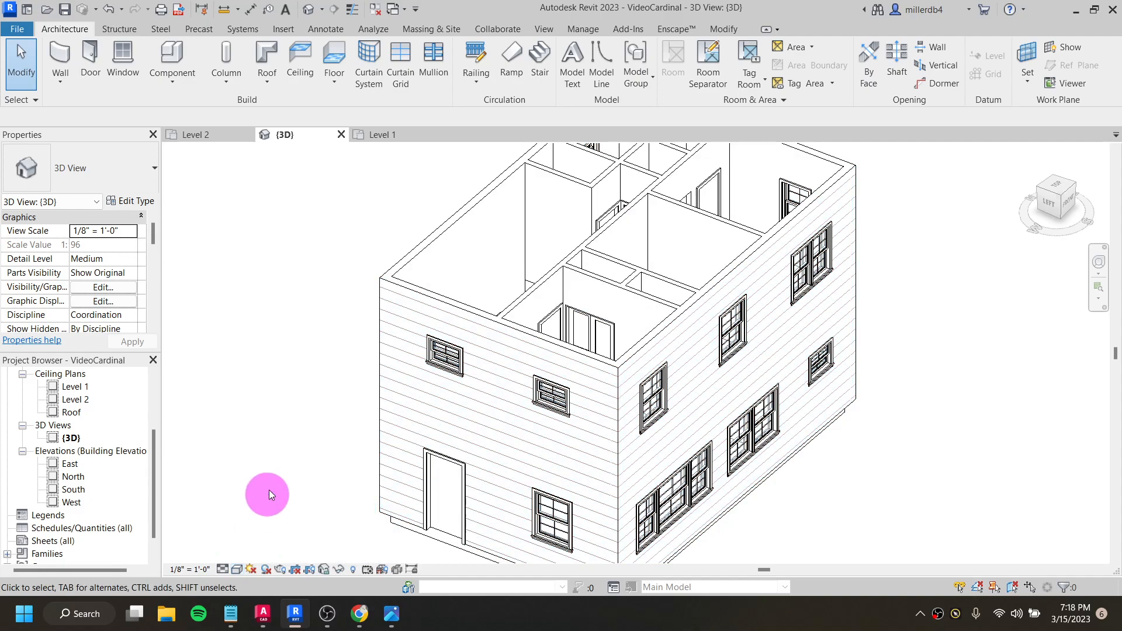
{"action": "left_click", "coordinate": [238, 570]}
{"action": "left_click", "coordinate": [255, 544]}
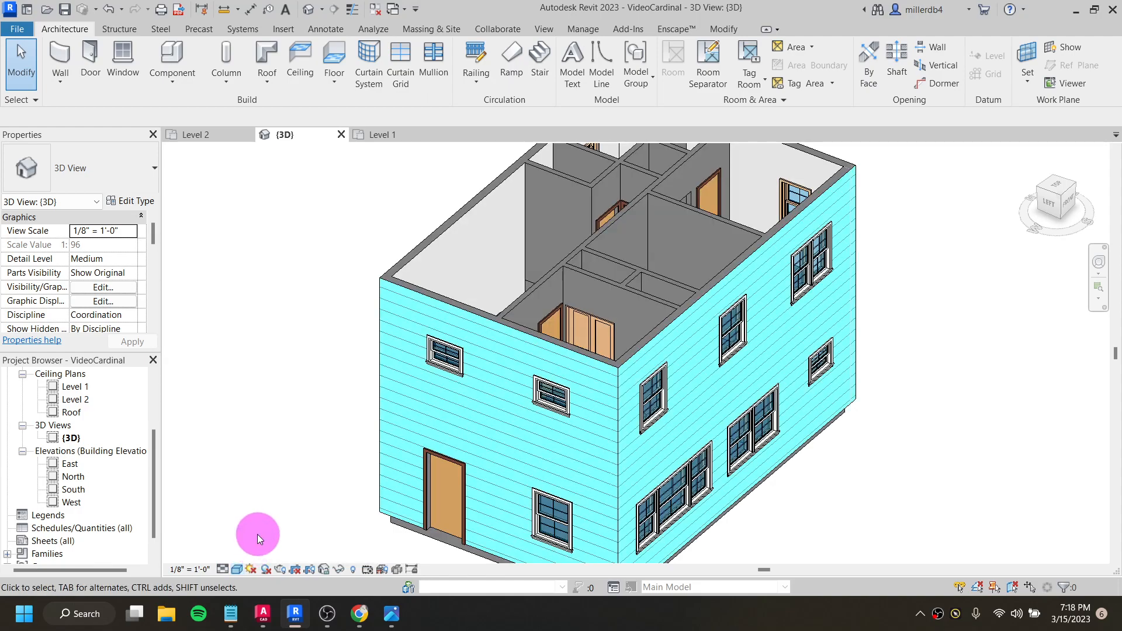
- Rename the wall type of the upper floor's long central partition to "interior wall"
{"action": "scroll", "coordinate": [256, 534], "scroll_direction": "down", "scroll_amount": 1}
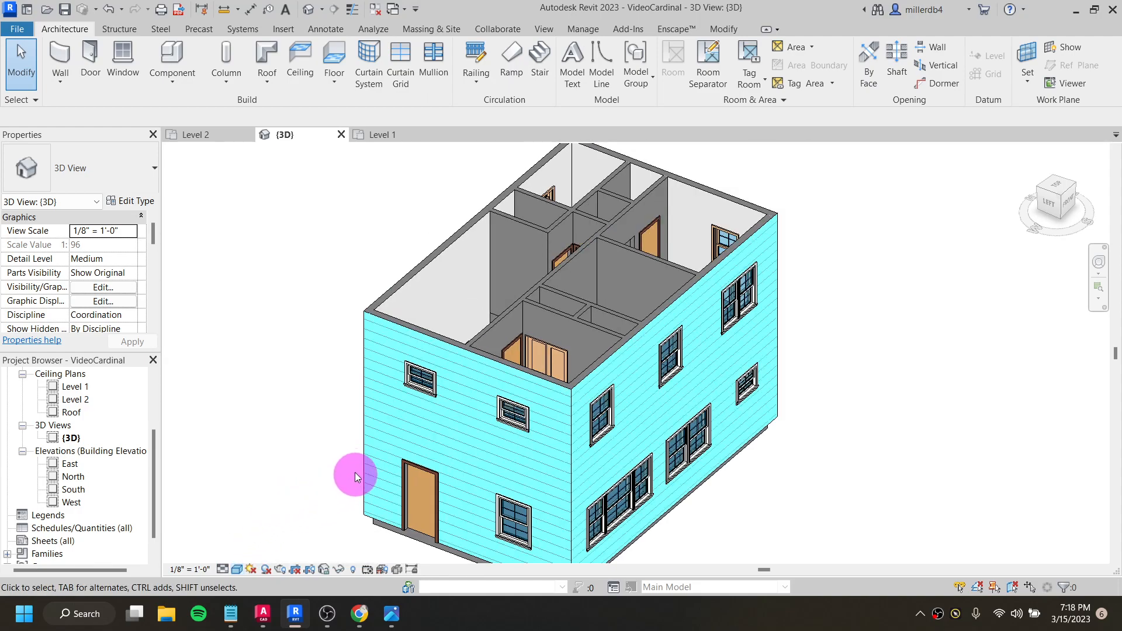
{"action": "left_click", "coordinate": [552, 279]}
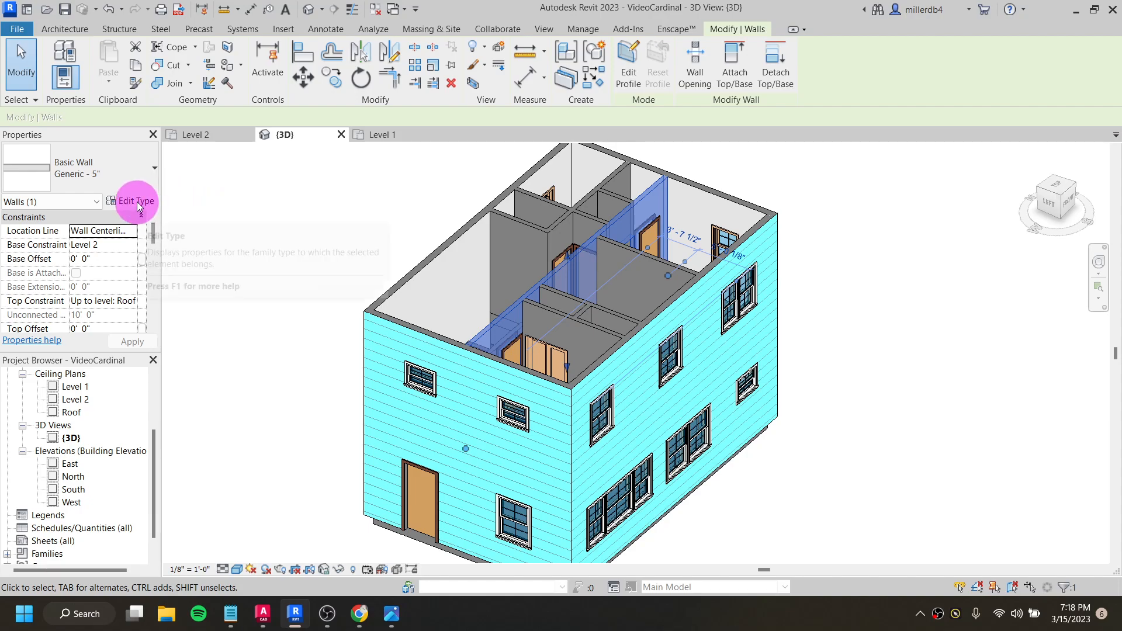
{"action": "left_click", "coordinate": [155, 201]}
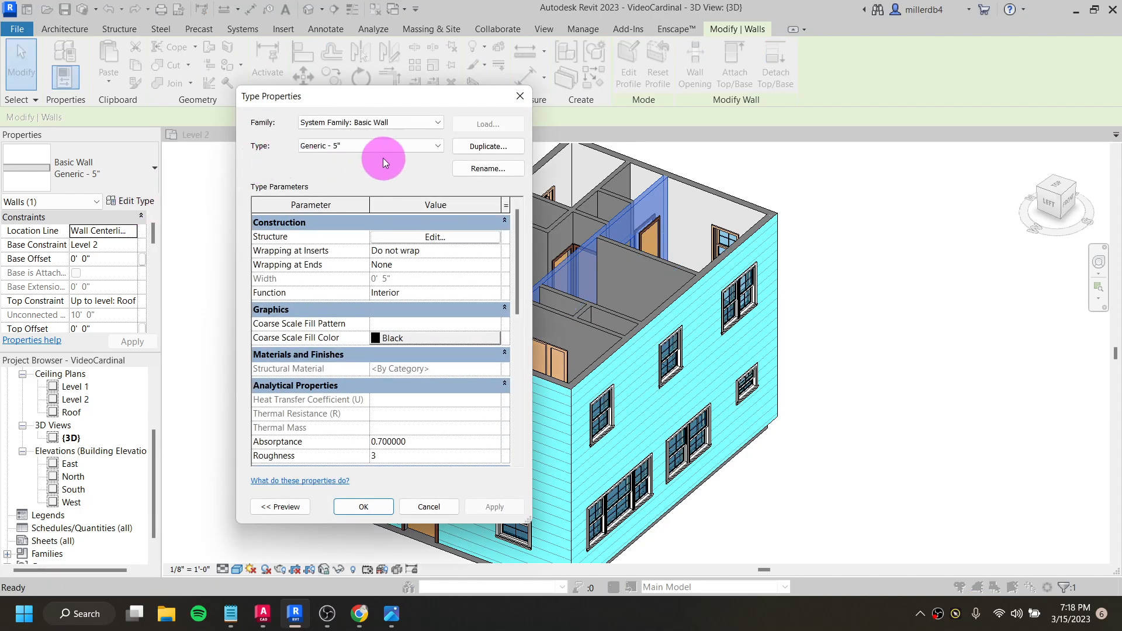
{"action": "left_click", "coordinate": [487, 168]}
{"action": "key", "text": "BackSpace"}
{"action": "type", "text": "interior wall"}
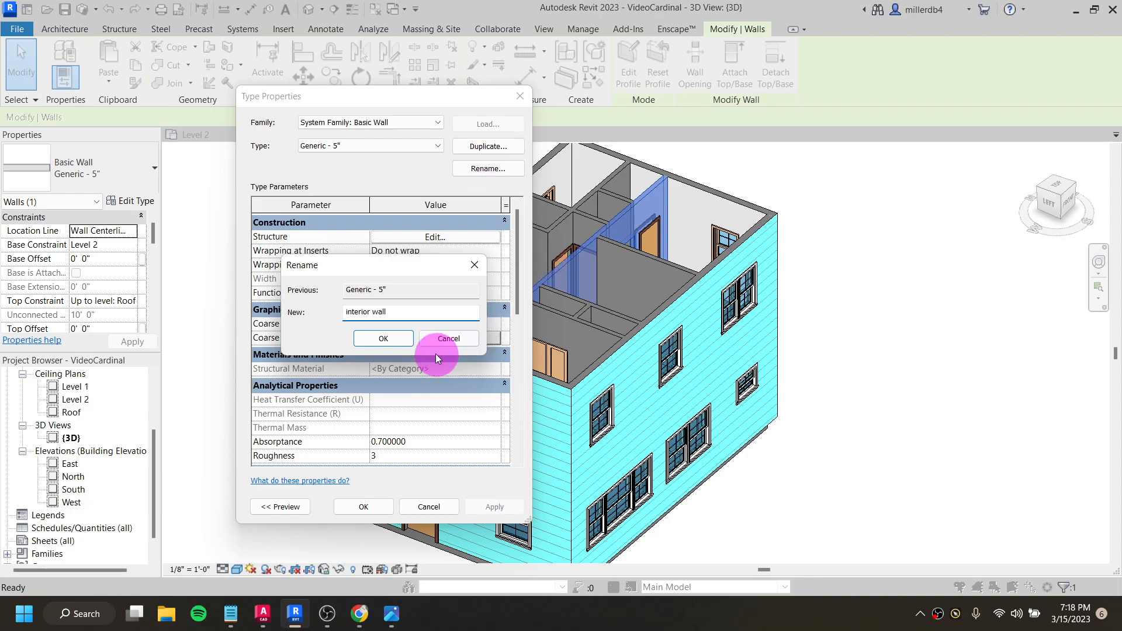
{"action": "left_click", "coordinate": [385, 338]}
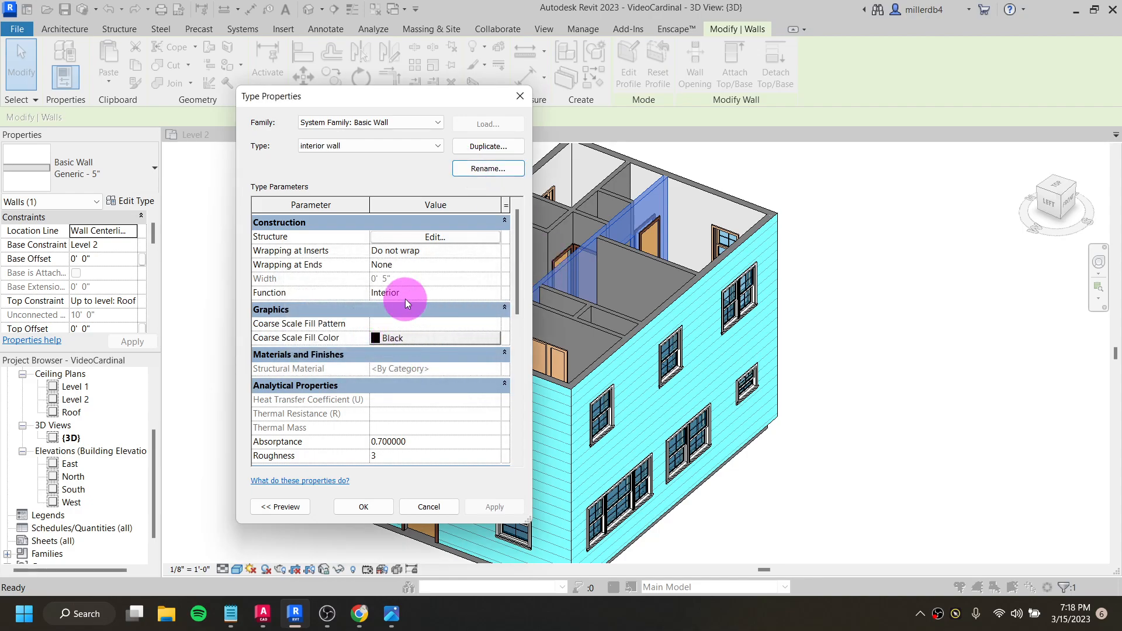
- Insert two layers in the interior wall's structure, placing one outside the exterior core boundary and the 5-inch layer outside the interior core boundary
{"action": "left_click", "coordinate": [413, 238]}
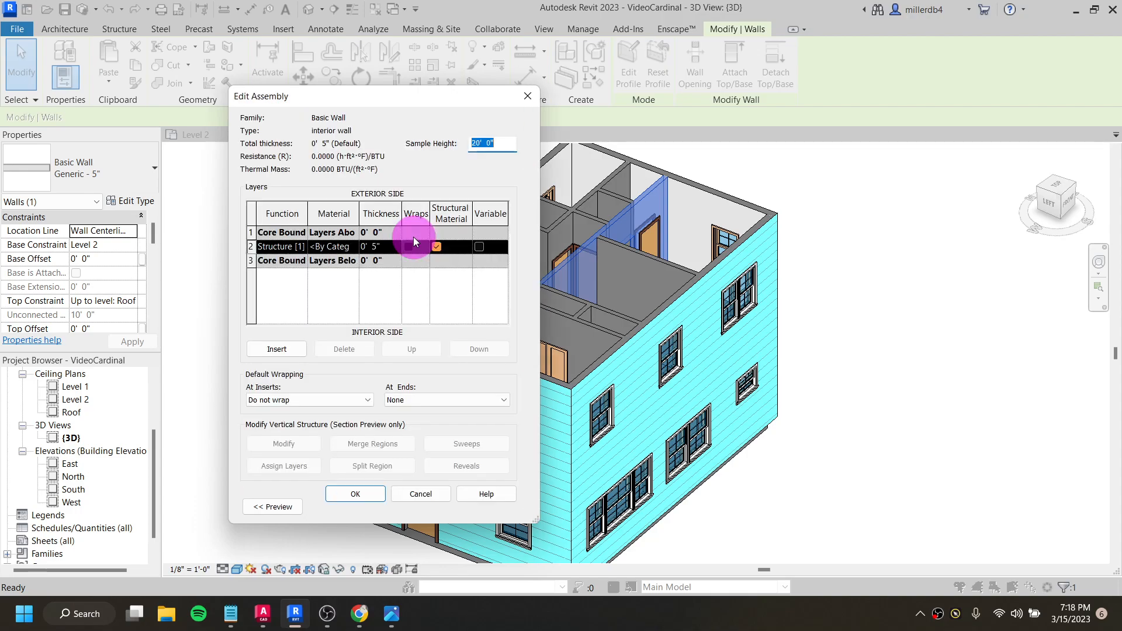
{"action": "left_click", "coordinate": [299, 350]}
{"action": "left_click", "coordinate": [300, 350]}
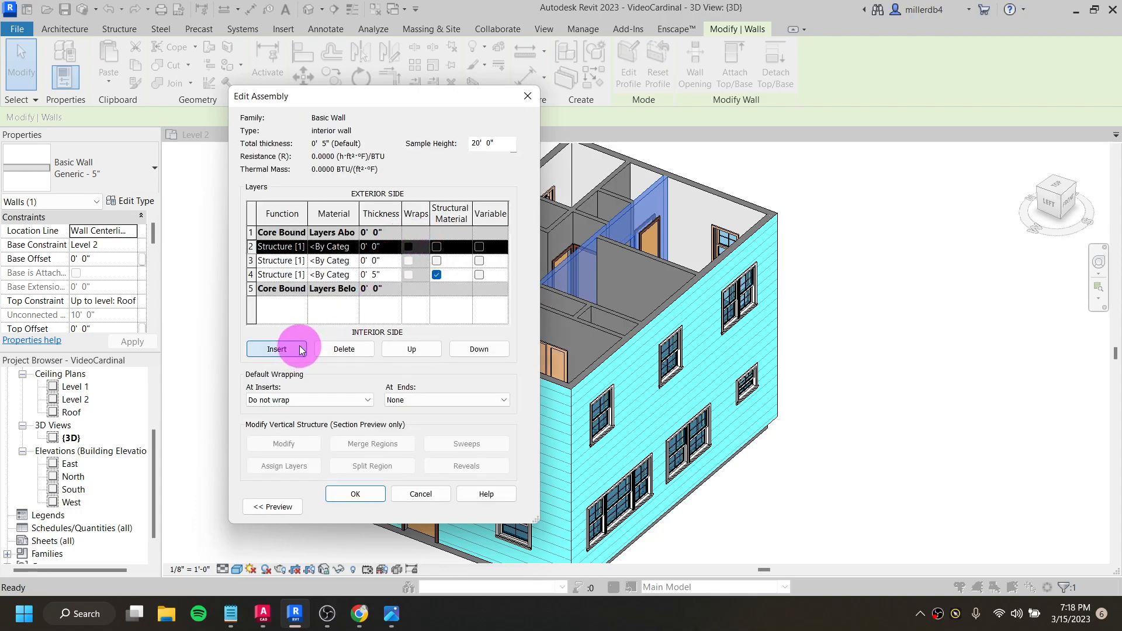
{"action": "left_click", "coordinate": [402, 350]}
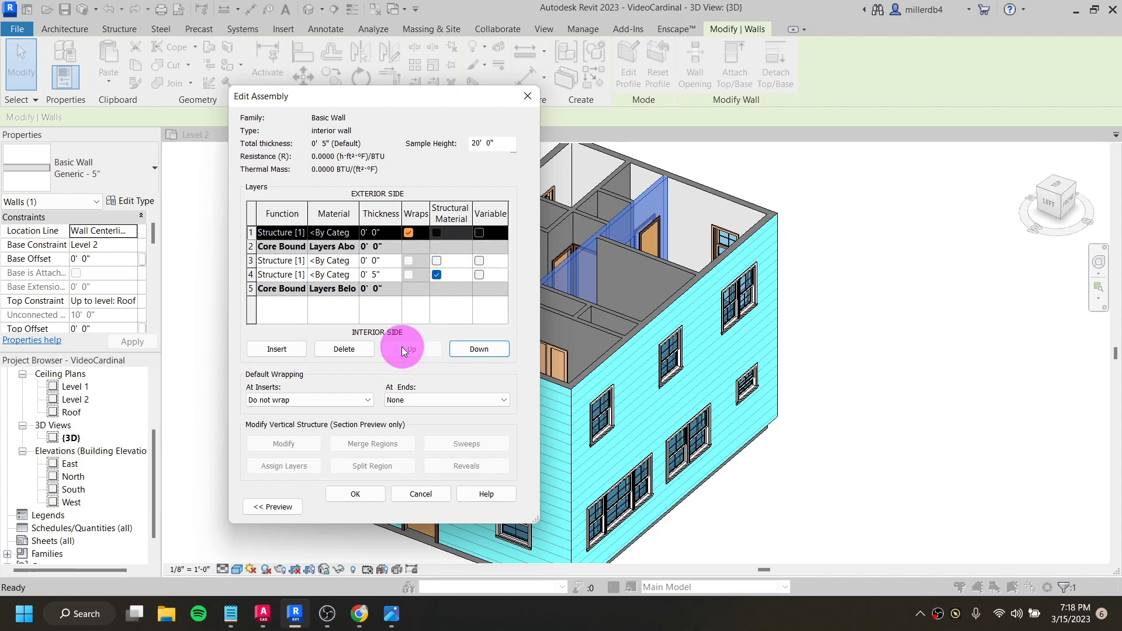
{"action": "left_click", "coordinate": [342, 275]}
{"action": "left_click", "coordinate": [480, 351]}
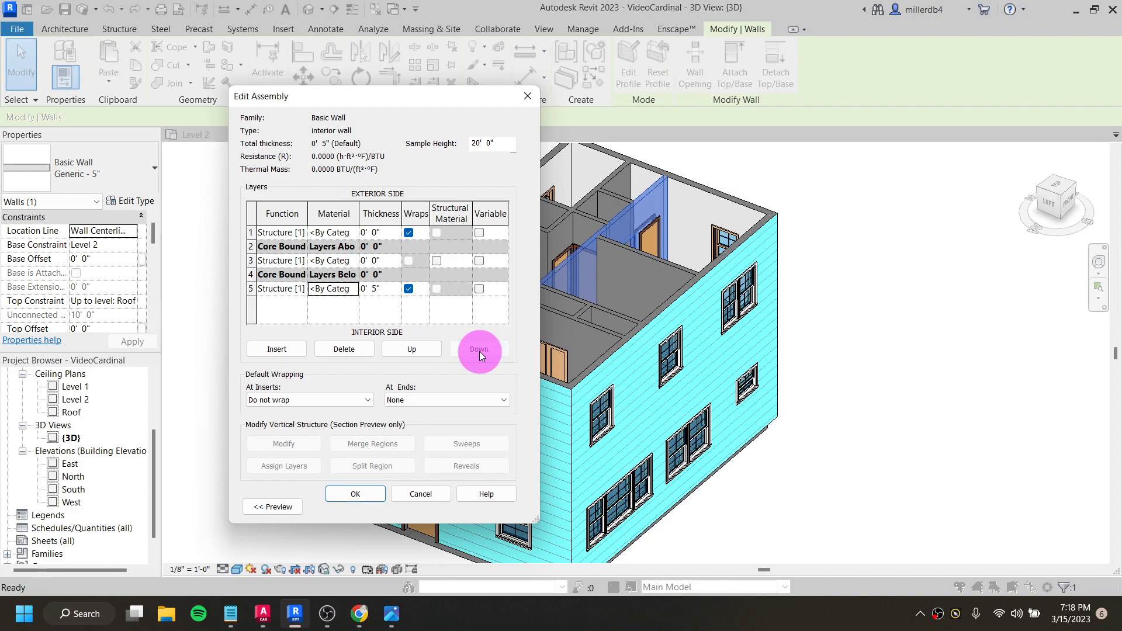
- Change the function of both layers outside the interior wall's core to Finish 1 [4]
{"action": "left_click", "coordinate": [301, 235]}
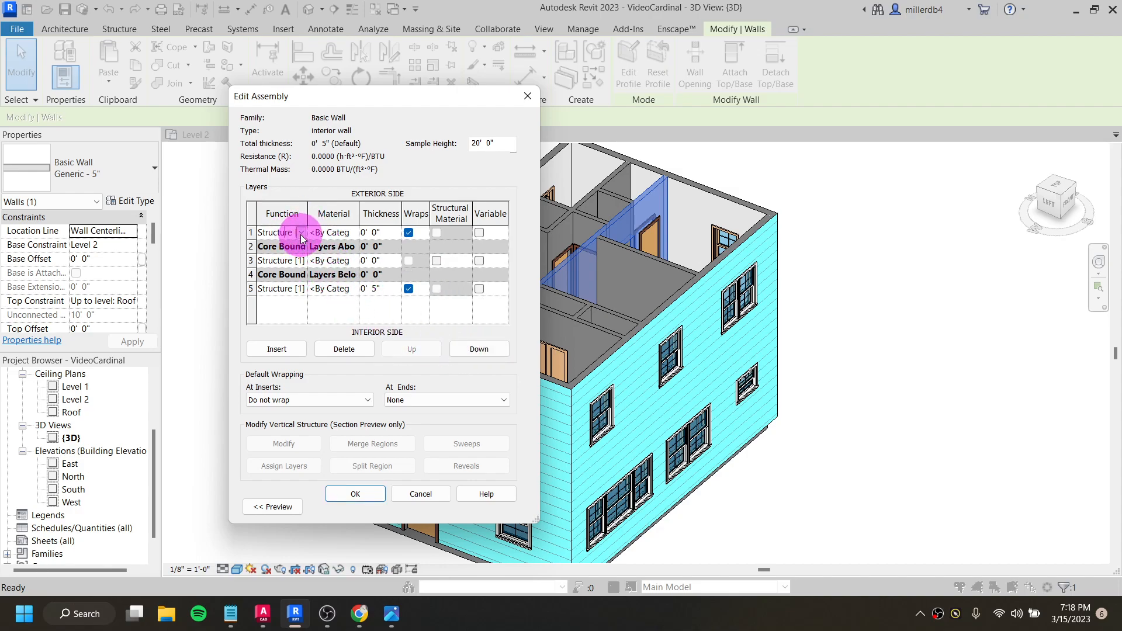
{"action": "left_click", "coordinate": [300, 234]}
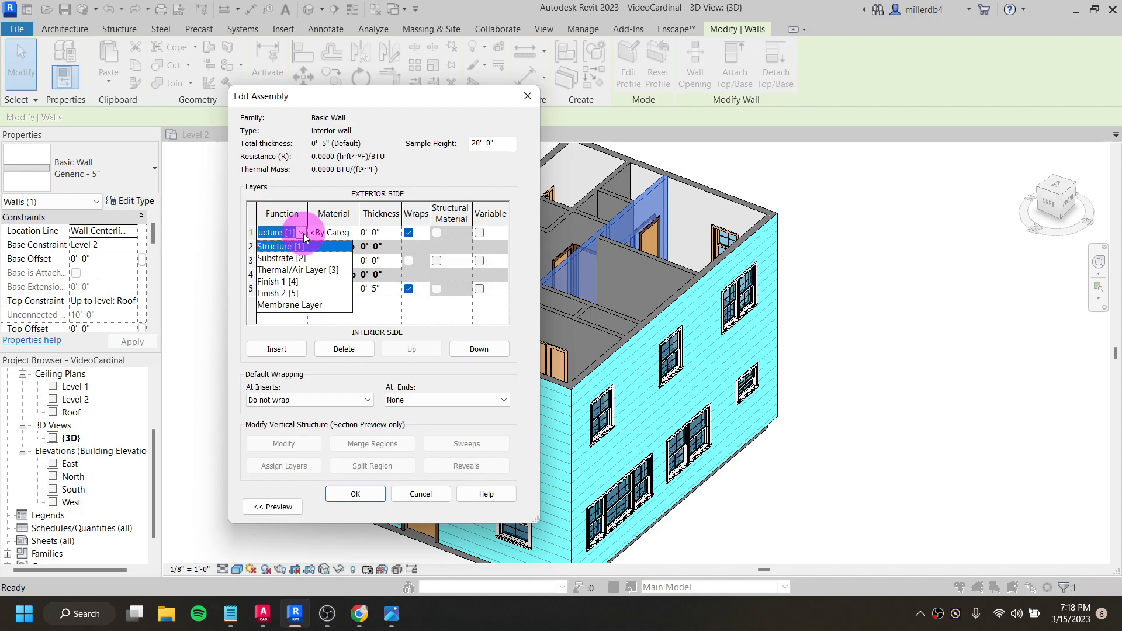
{"action": "left_click", "coordinate": [294, 282]}
{"action": "left_click", "coordinate": [298, 290]}
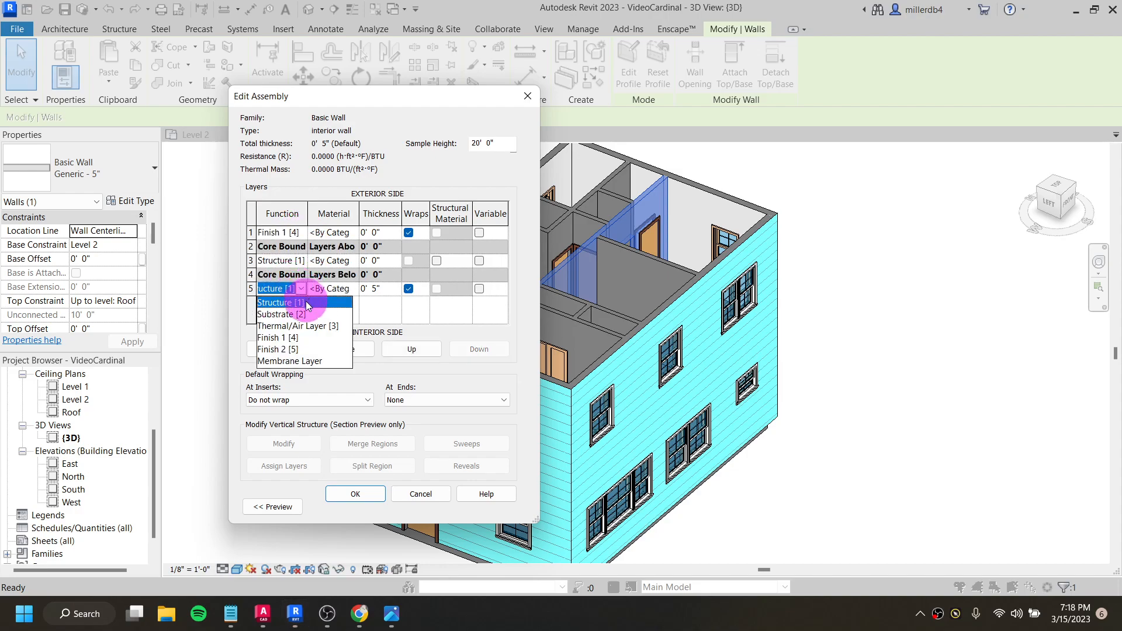
{"action": "left_click", "coordinate": [278, 339]}
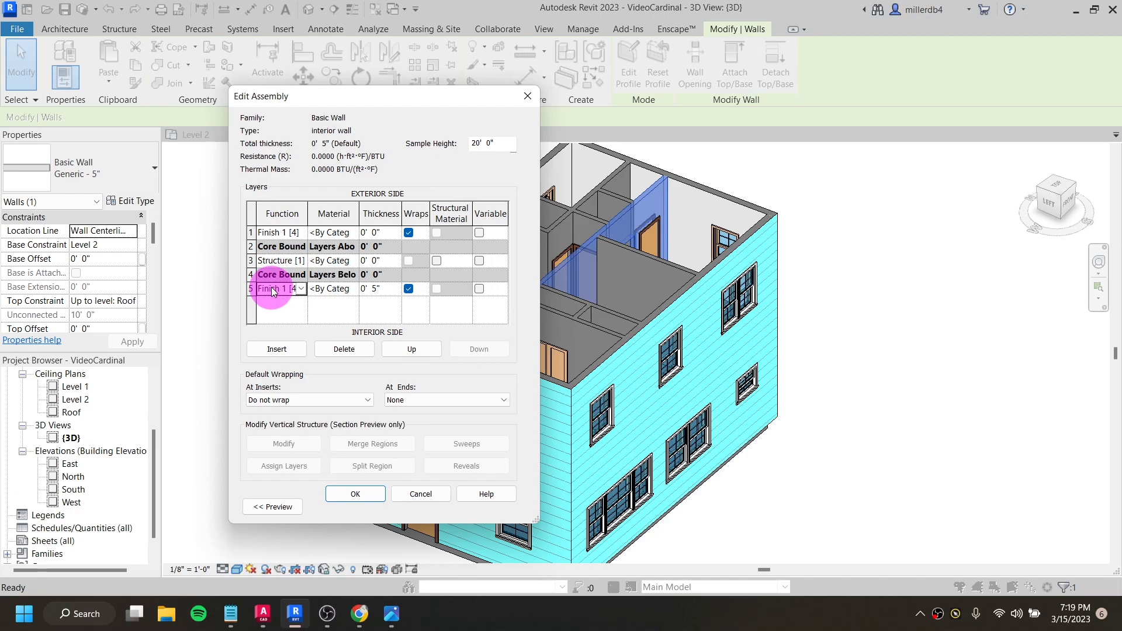
- Assign Gypsum Wall Board to the exterior-side Finish 1 [4] layer and set its thickness to 0.5 inches
{"action": "left_click", "coordinate": [331, 236]}
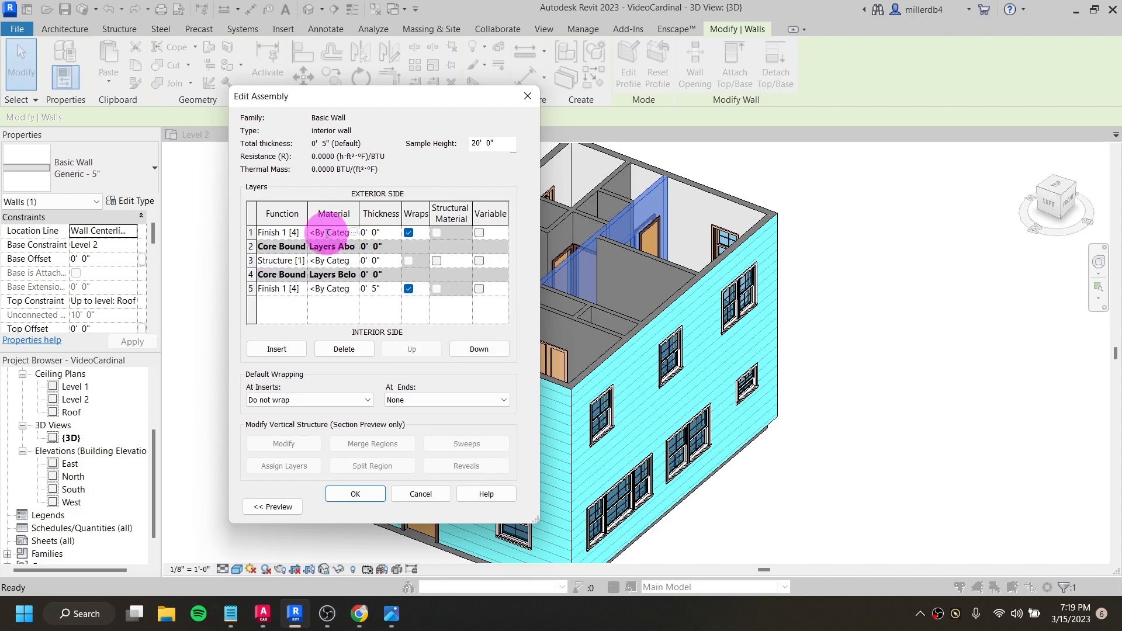
{"action": "left_click", "coordinate": [354, 233]}
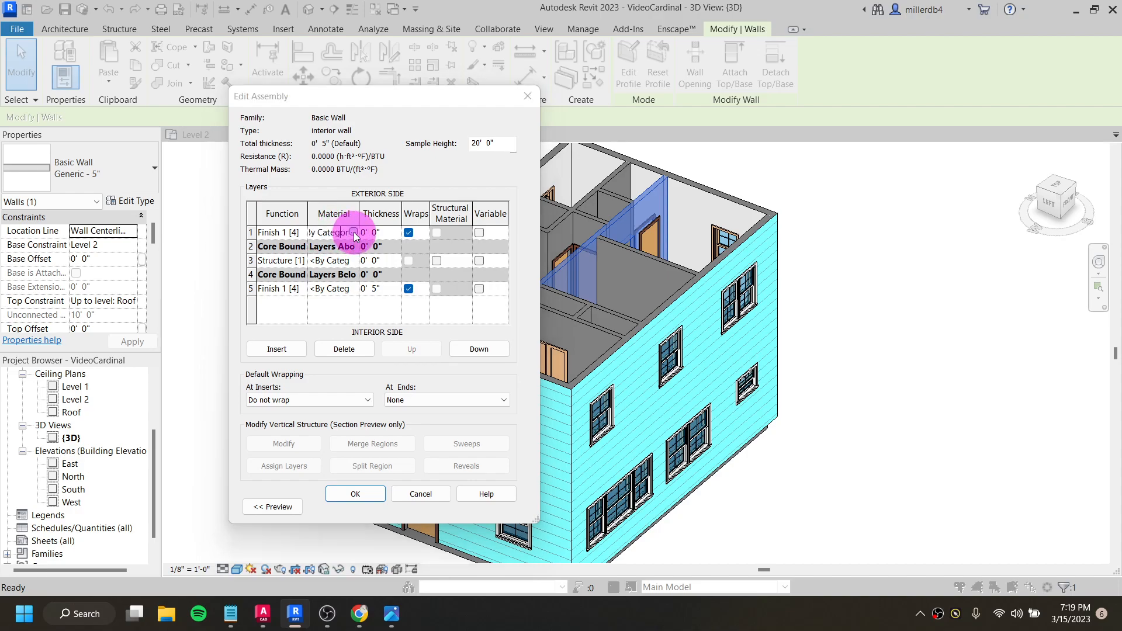
{"action": "type", "text": "gyp"}
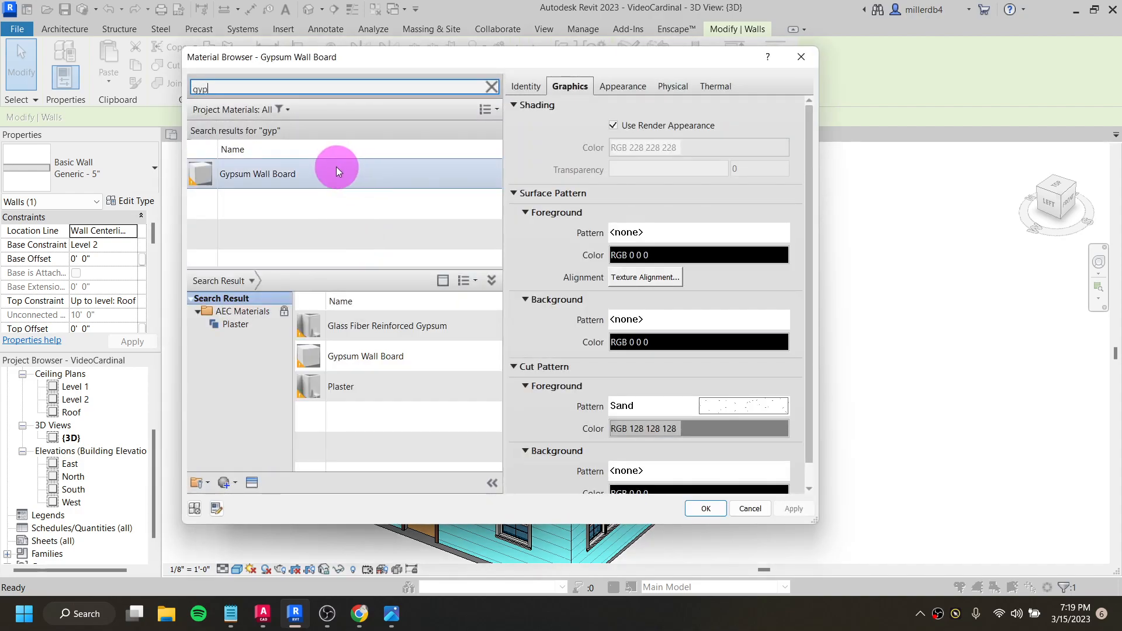
{"action": "left_click", "coordinate": [336, 170]}
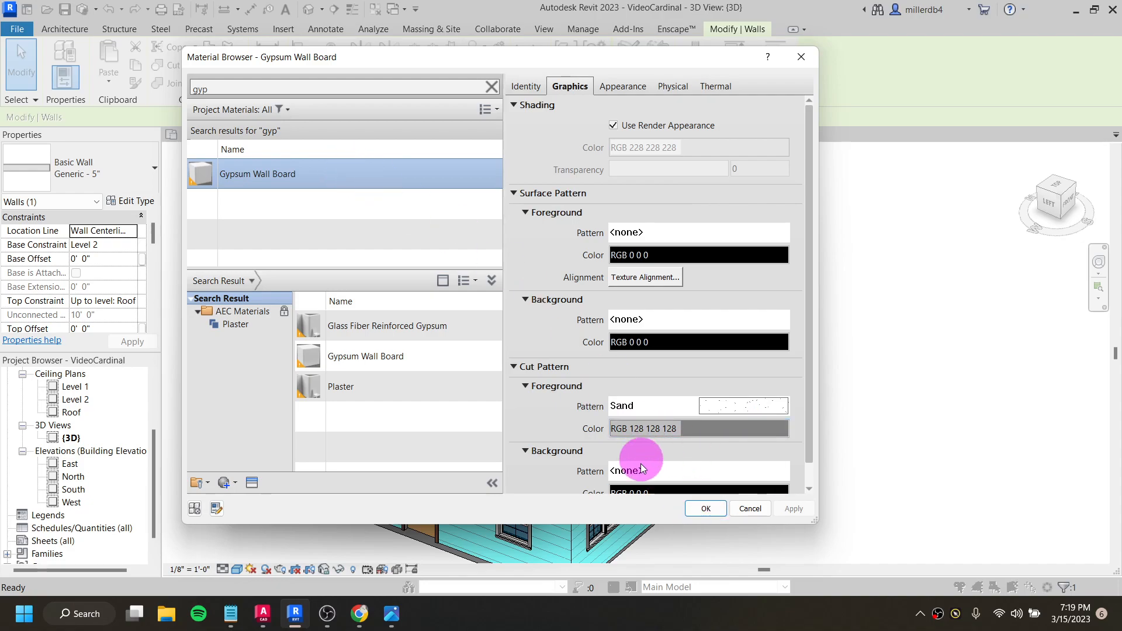
{"action": "left_click", "coordinate": [706, 509]}
{"action": "left_click", "coordinate": [400, 292]}
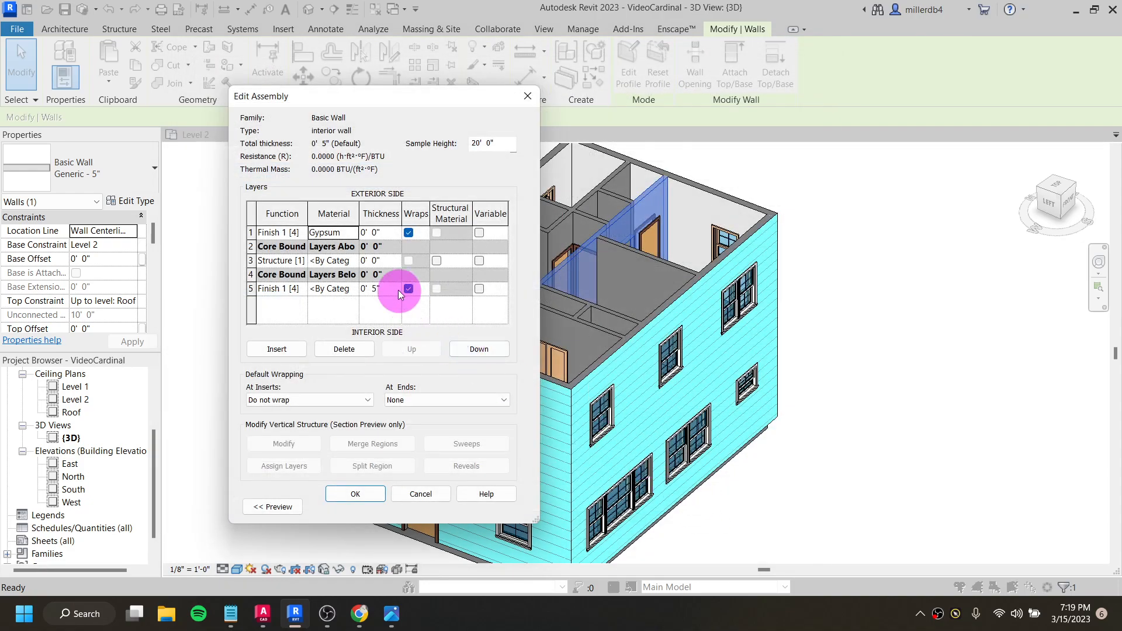
{"action": "double_click", "coordinate": [375, 233]}
{"action": "type", "text": ".5"}
- Assign Softwood, Lumber to the interior wall's Structure [1] layer and set its thickness to 3.5 inches
{"action": "left_click", "coordinate": [351, 262]}
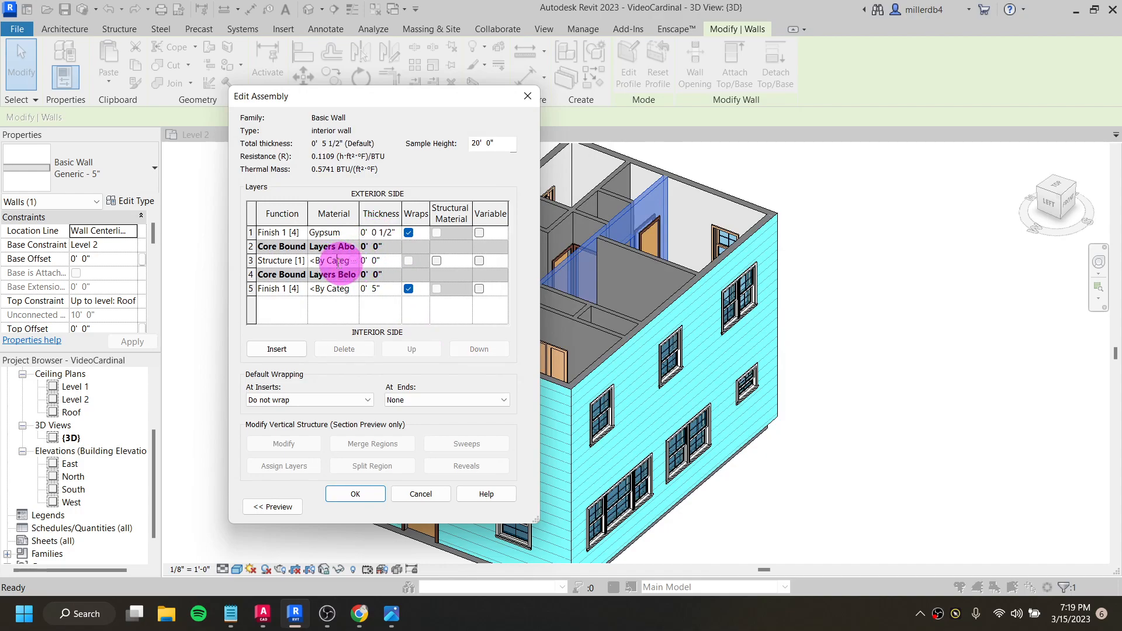
{"action": "left_click", "coordinate": [353, 261]}
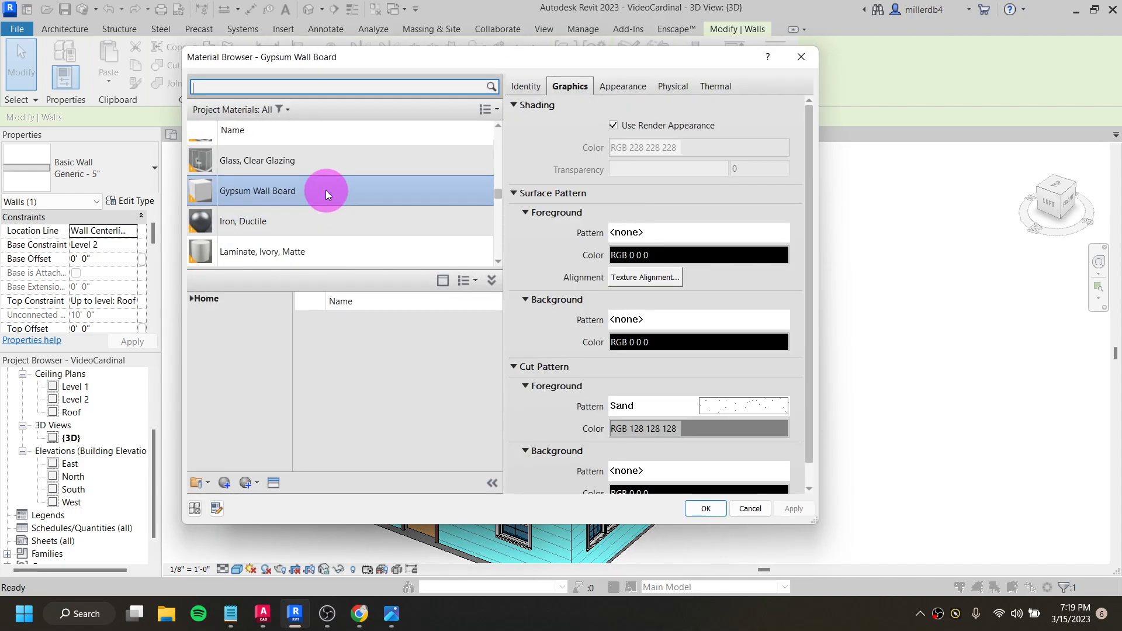
{"action": "type", "text": "softwood"}
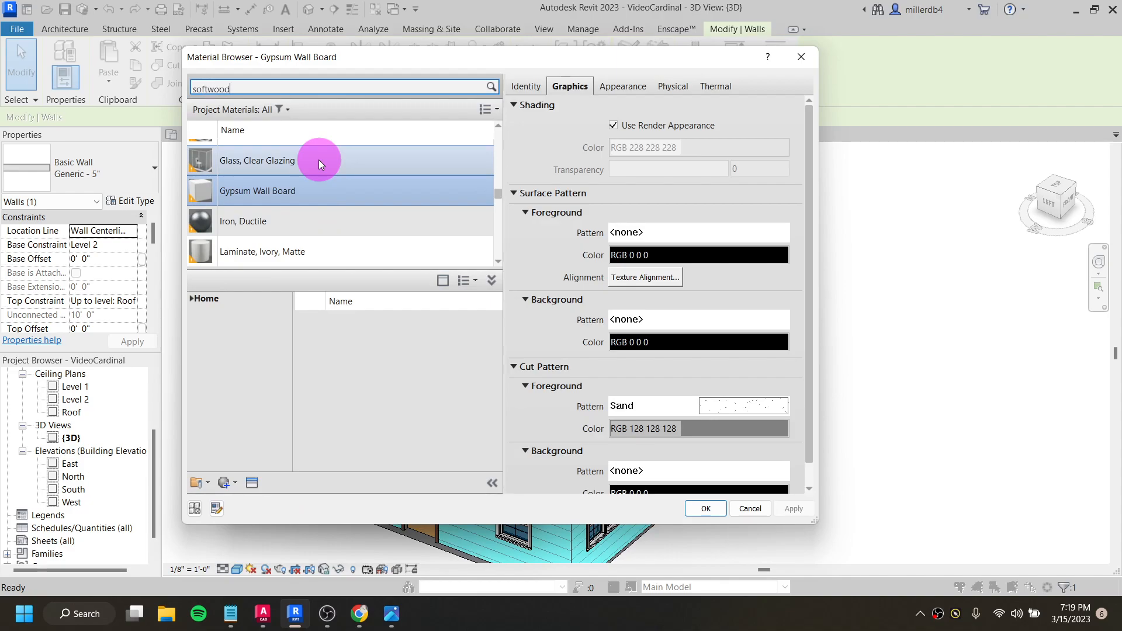
{"action": "left_click", "coordinate": [344, 198]}
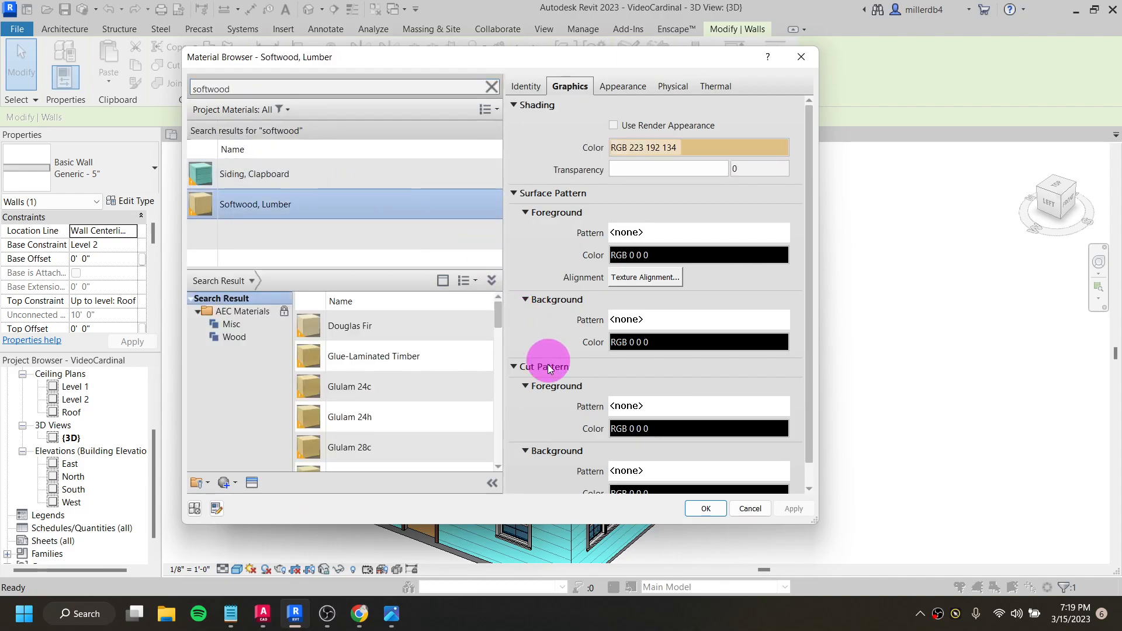
{"action": "left_click", "coordinate": [704, 508]}
{"action": "left_click", "coordinate": [373, 260]}
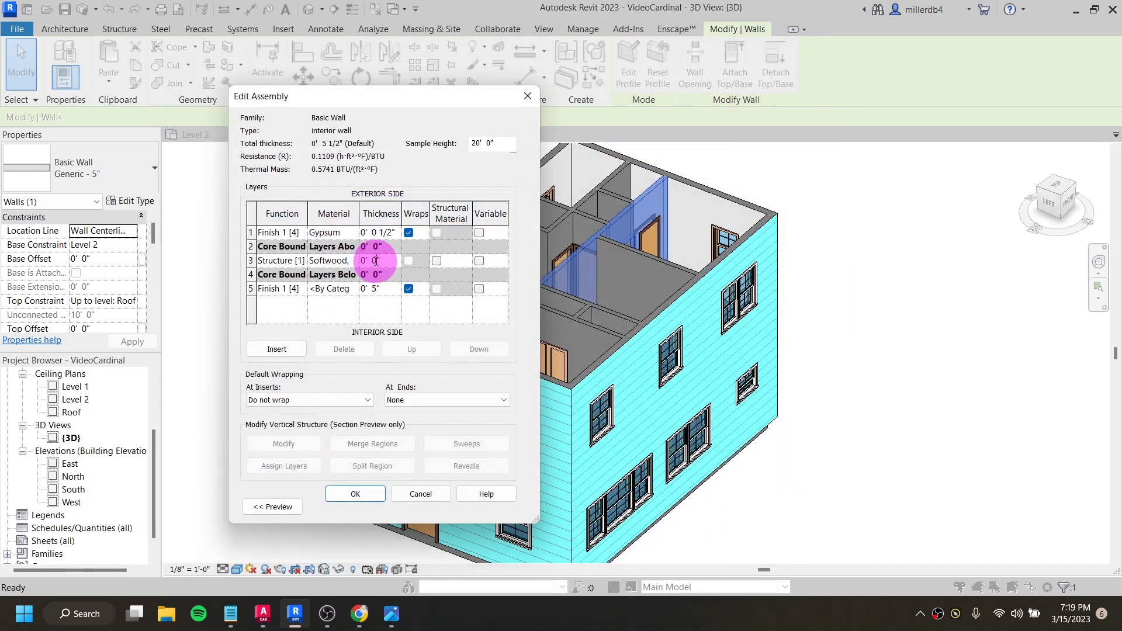
{"action": "double_click", "coordinate": [375, 261]}
{"action": "type", "text": "3.5"}
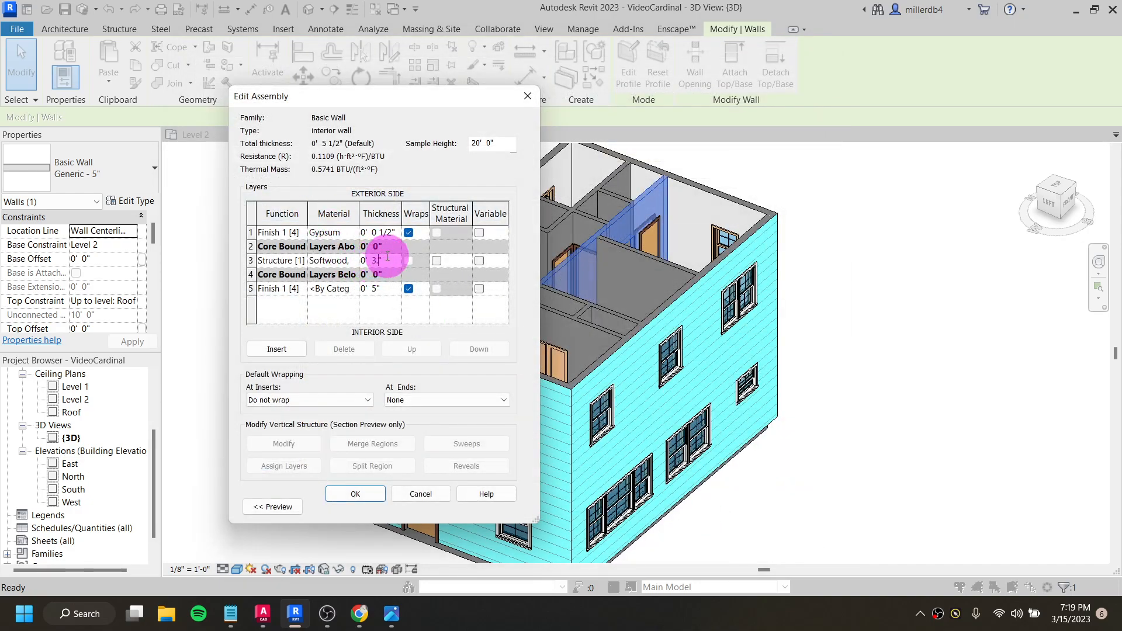
{"action": "key", "text": "Tab"}
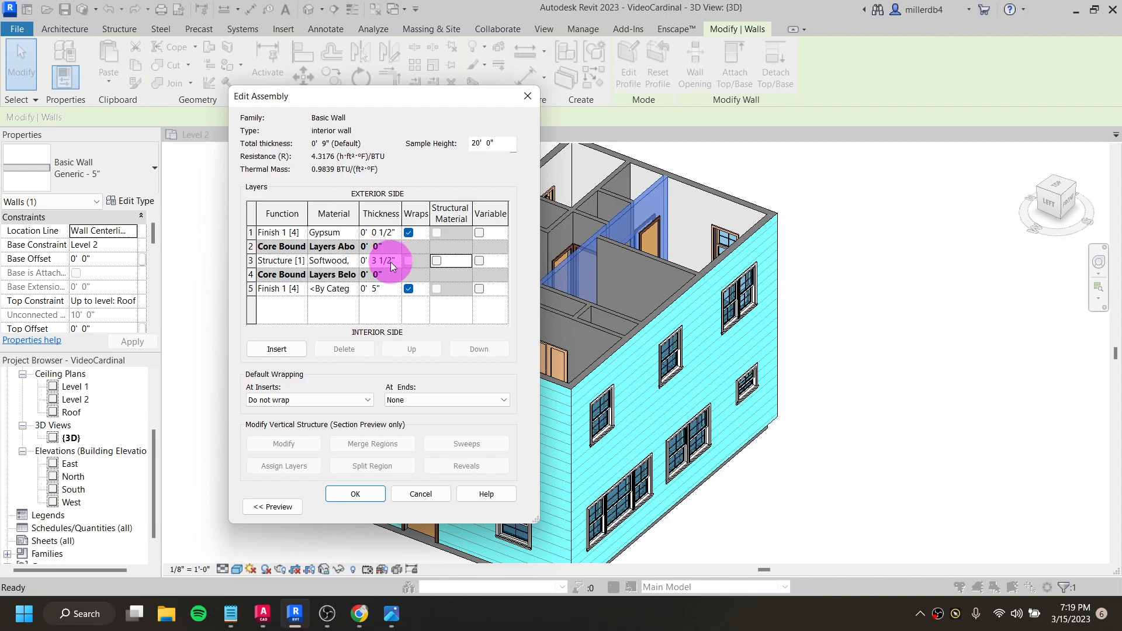
- Assign Gypsum Wall Board to the interior-side Finish 1 [4] layer, set its thickness to 0.5 inches, and accept the interior wall type's changes
{"action": "left_click", "coordinate": [328, 289]}
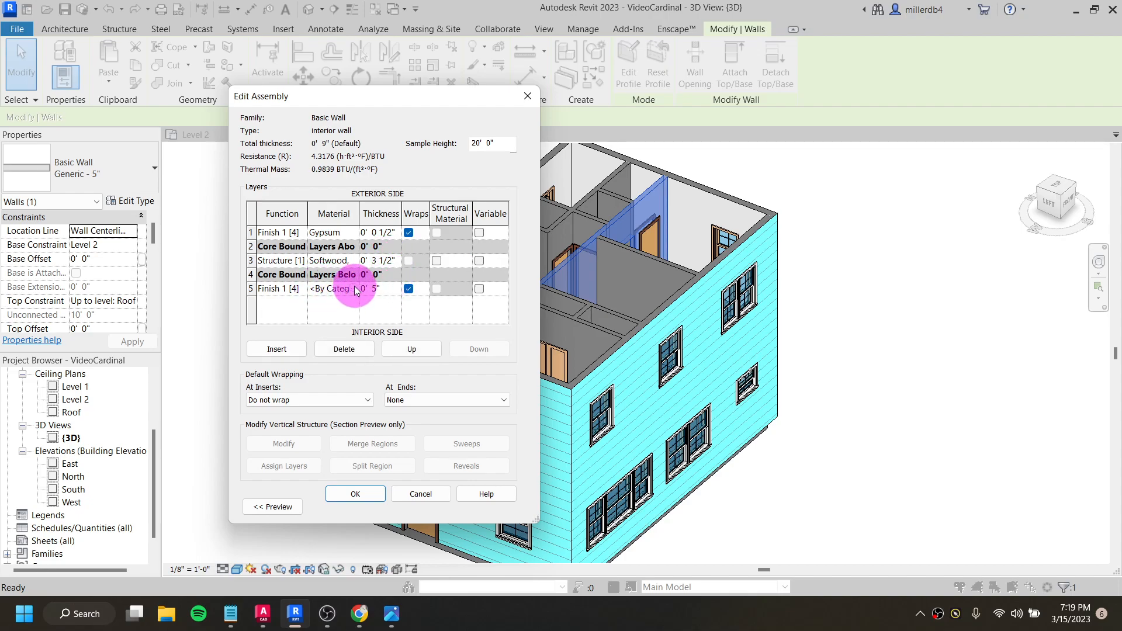
{"action": "left_click", "coordinate": [352, 289]}
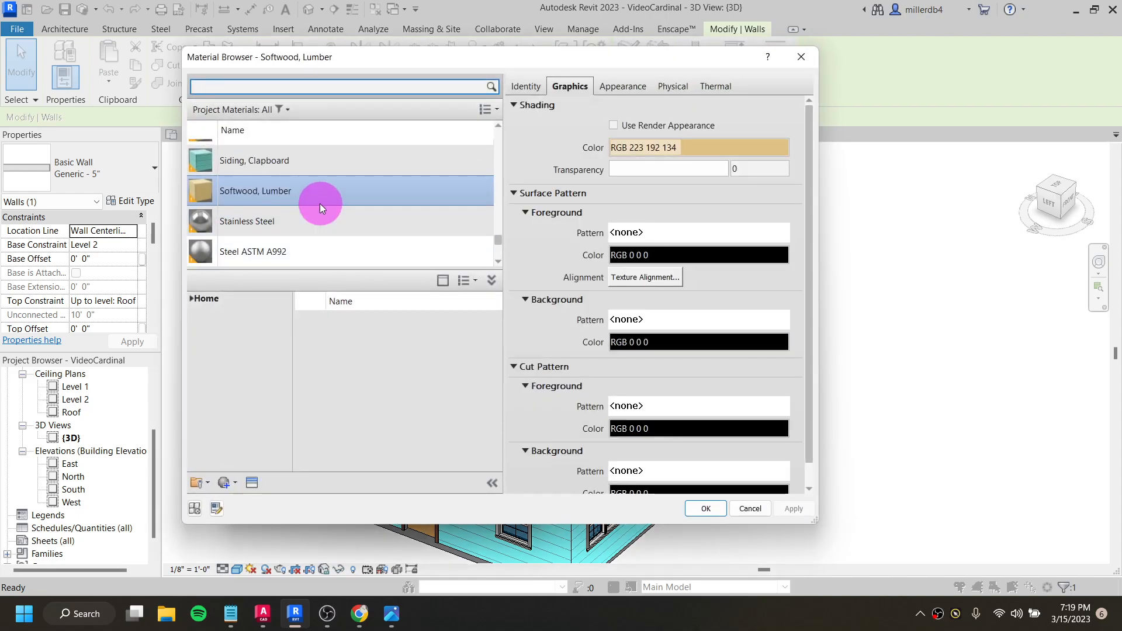
{"action": "type", "text": "gyps"}
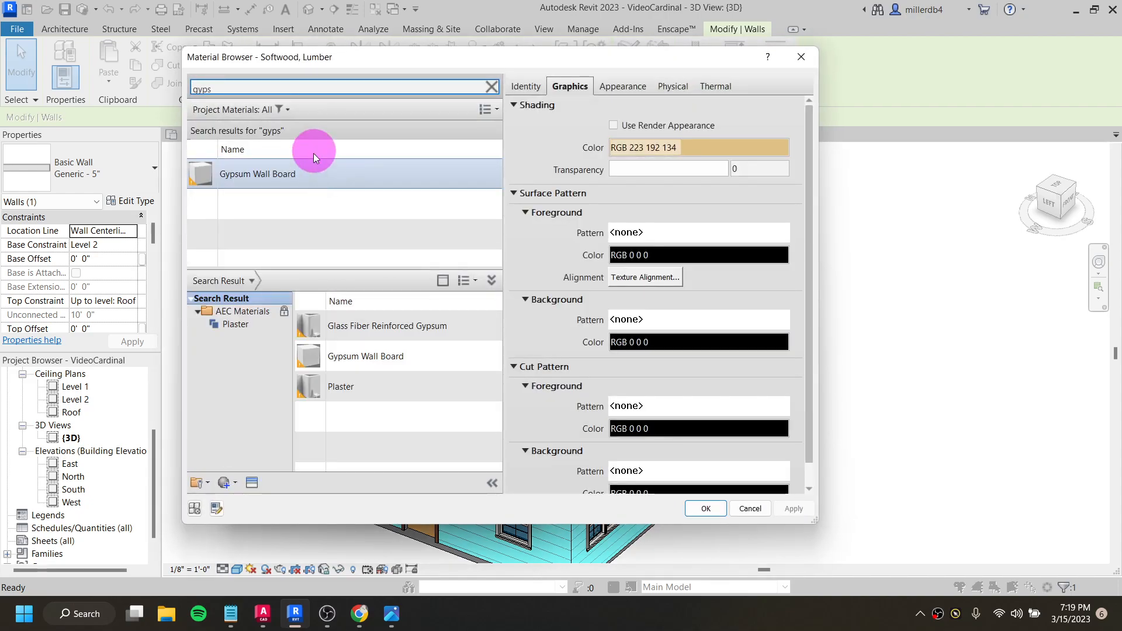
{"action": "left_click", "coordinate": [314, 172]}
{"action": "left_click", "coordinate": [692, 509]}
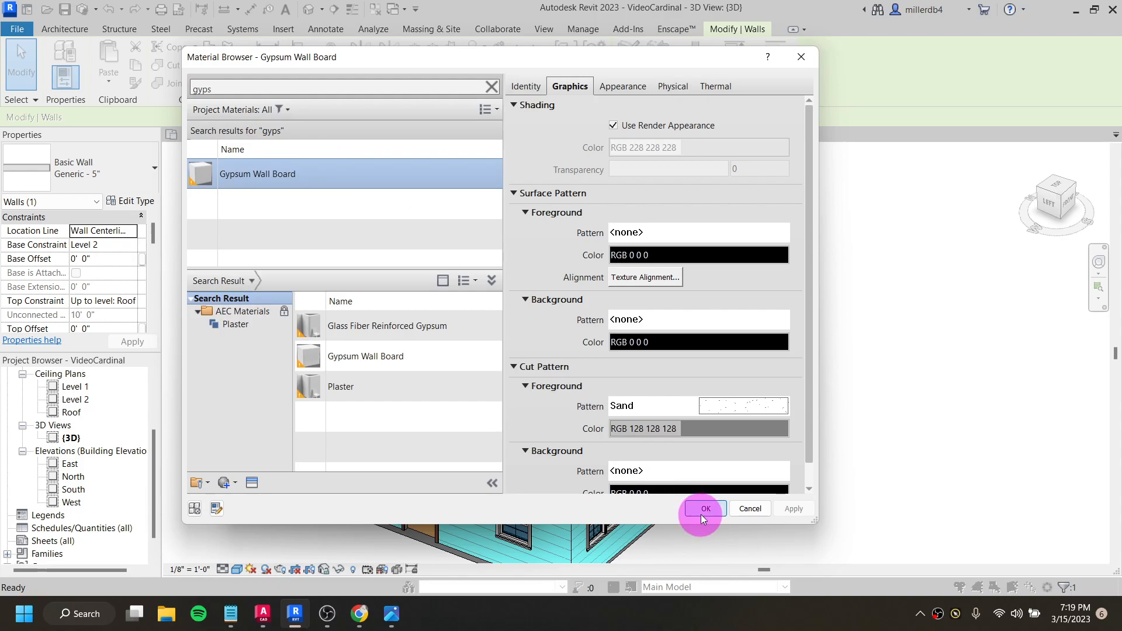
{"action": "left_click", "coordinate": [374, 290]}
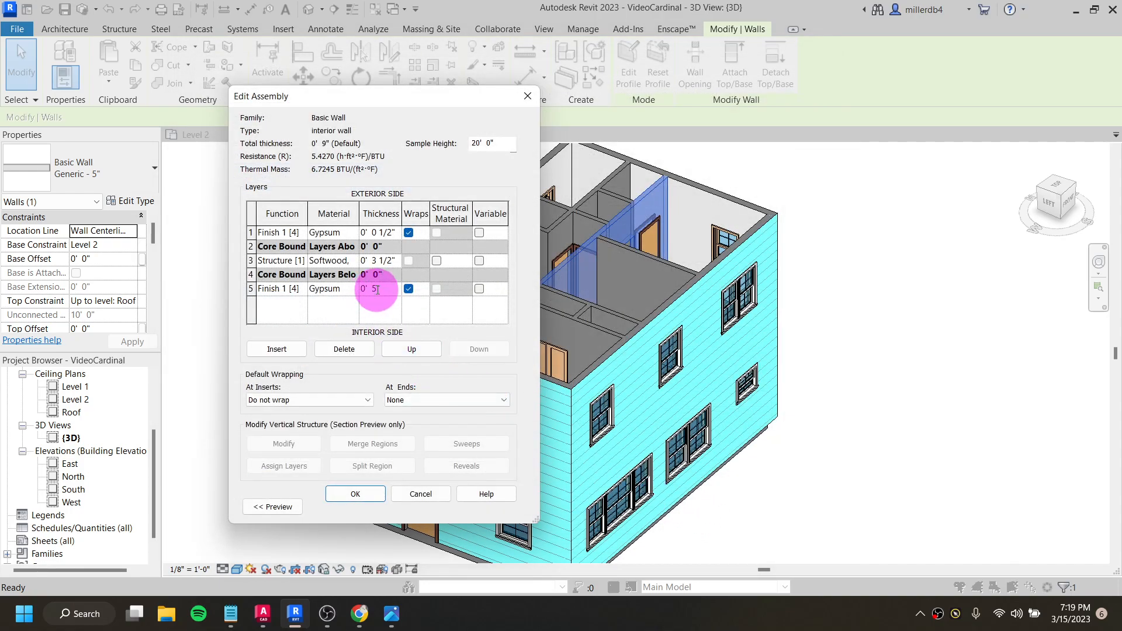
{"action": "type", "text": ".5"}
{"action": "key", "text": "Tab"}
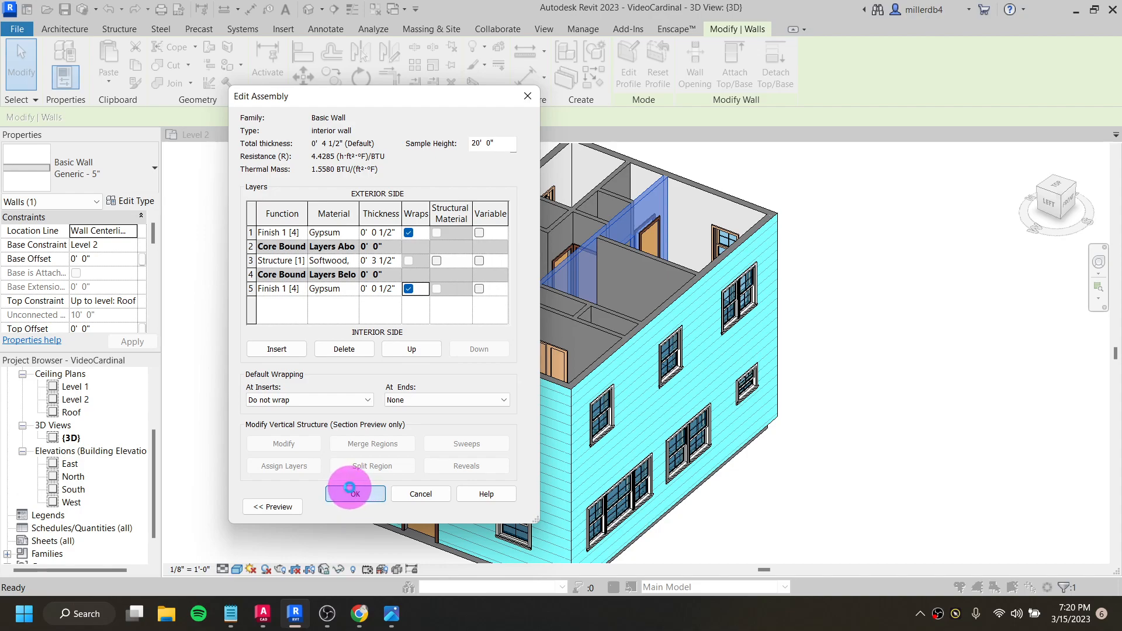
{"action": "left_click", "coordinate": [350, 491]}
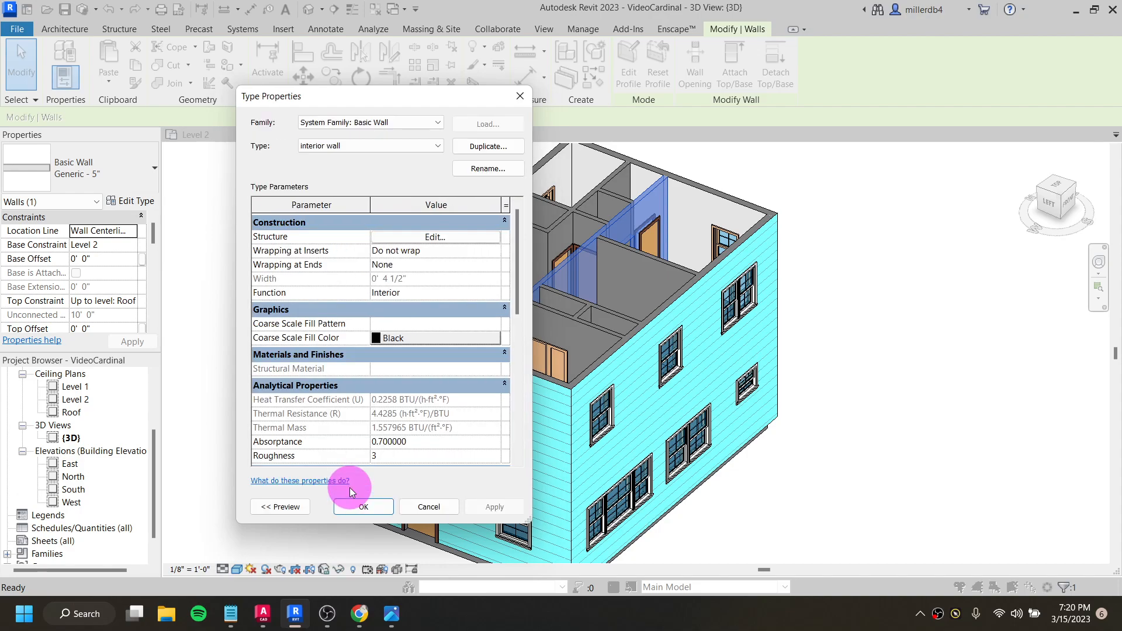
{"action": "left_click", "coordinate": [375, 507]}
{"action": "left_click", "coordinate": [921, 387]}
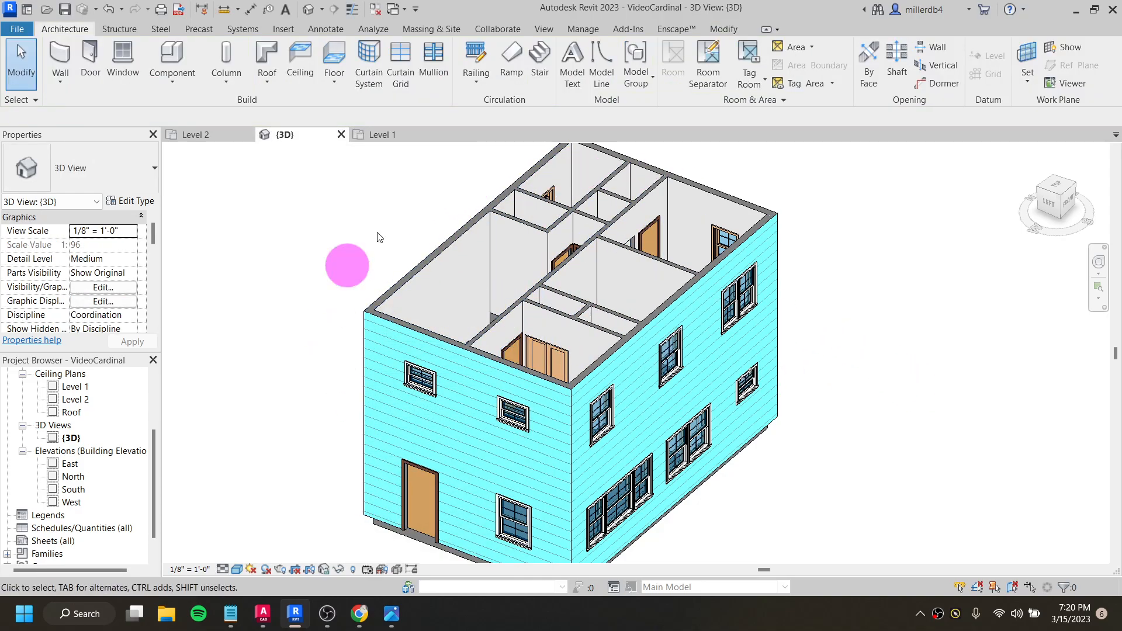
- Change the short Level 1 interior wall above the door near the house's left end to Generic - 4" Brick
{"action": "middle_click_drag", "start_coordinate": [556, 334], "coordinate": [472, 331], "text": "shift"}
{"action": "left_click", "coordinate": [482, 341]}
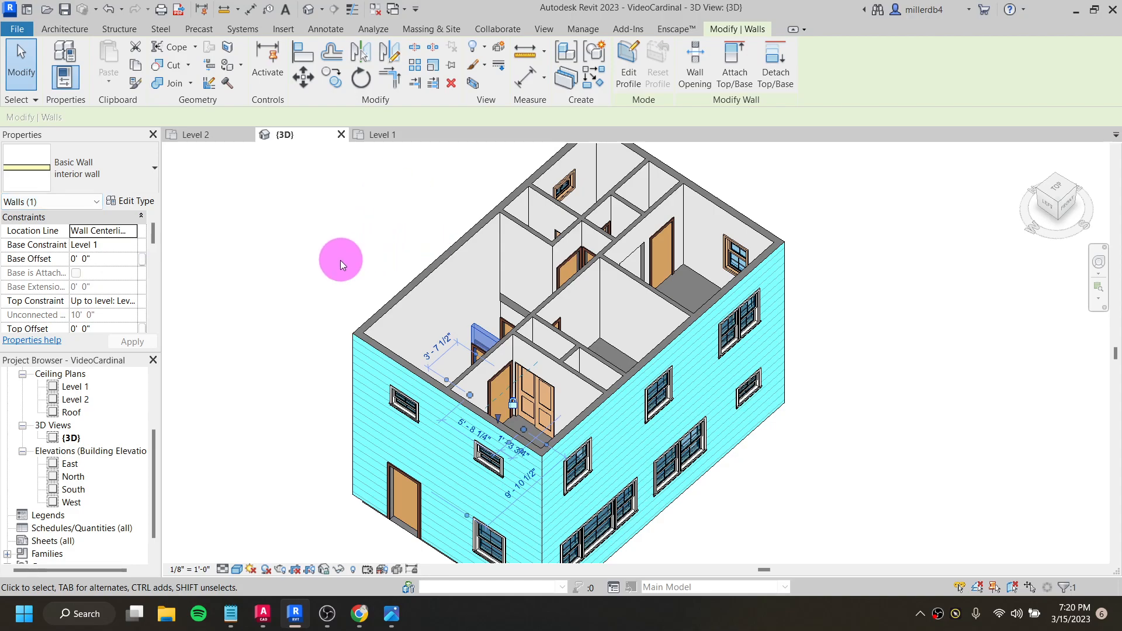
{"action": "middle_click_drag", "start_coordinate": [434, 413], "coordinate": [501, 376], "text": "shift"}
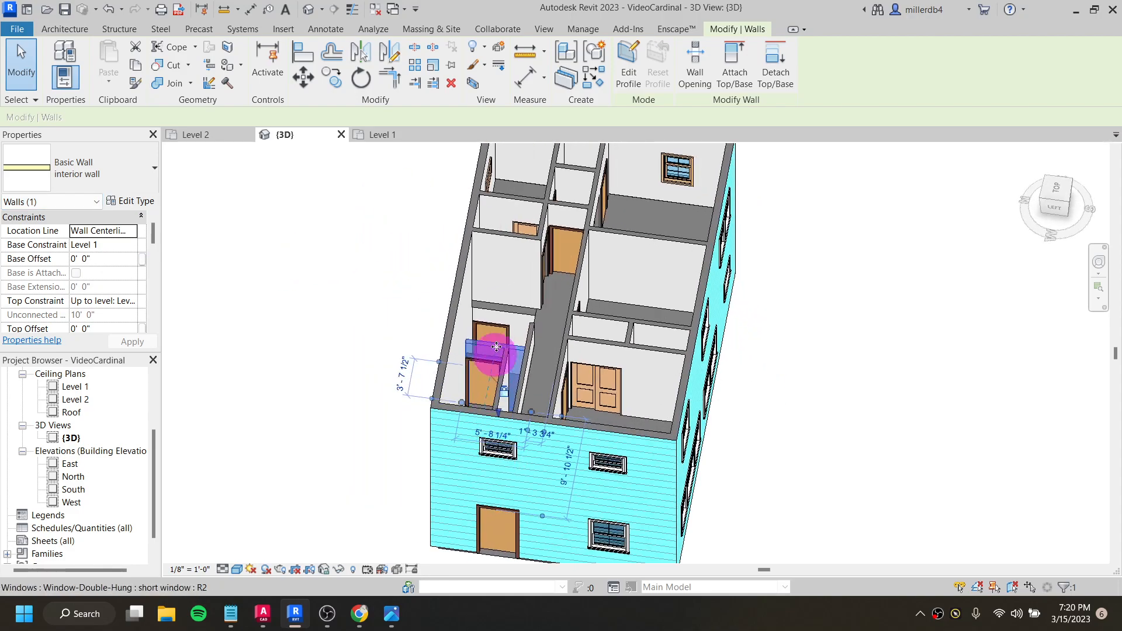
{"action": "left_click", "coordinate": [101, 173]}
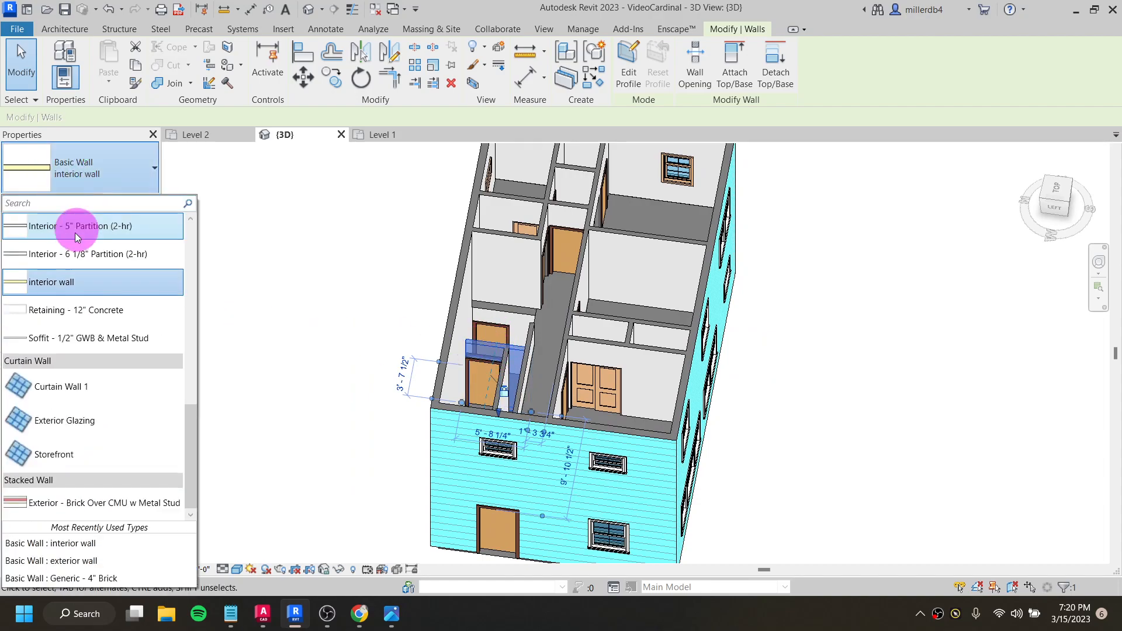
{"action": "left_click", "coordinate": [77, 291]}
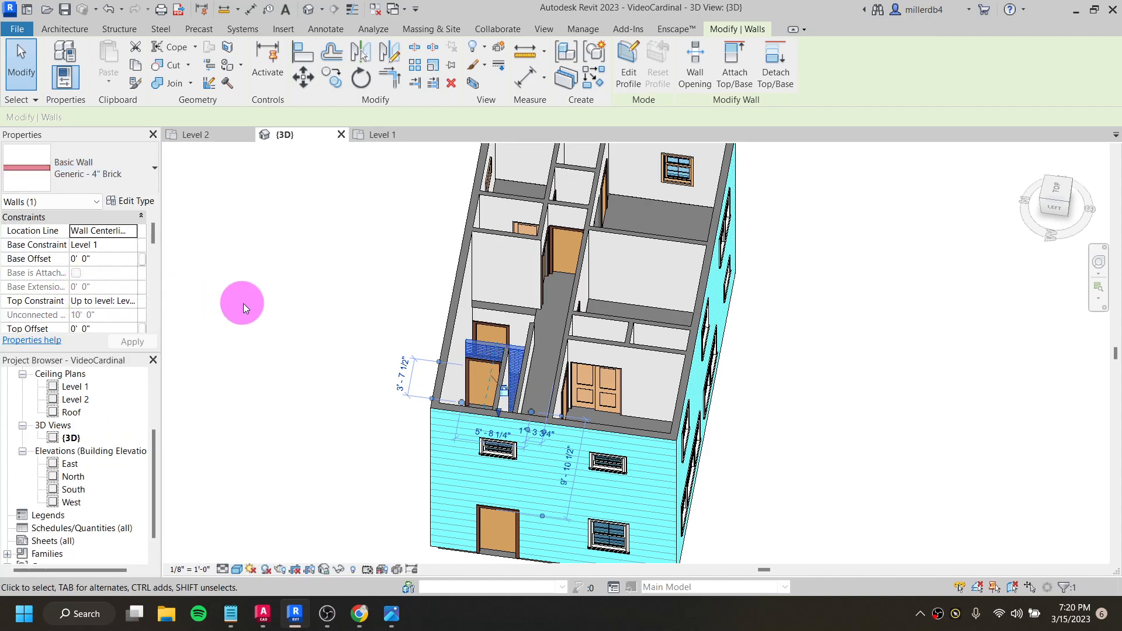
{"action": "key", "text": "Escape"}
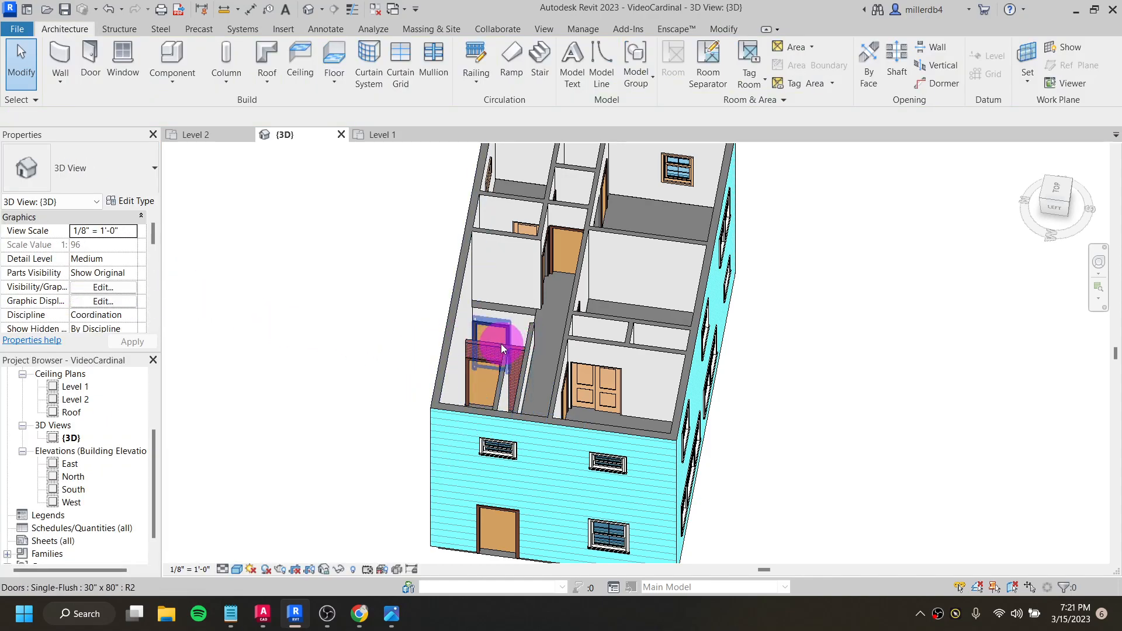
- Change the Generic - 4" Brick wall back to the interior wall type
{"action": "scroll", "coordinate": [510, 381], "scroll_direction": "up", "scroll_amount": 3}
{"action": "left_click", "coordinate": [483, 335]}
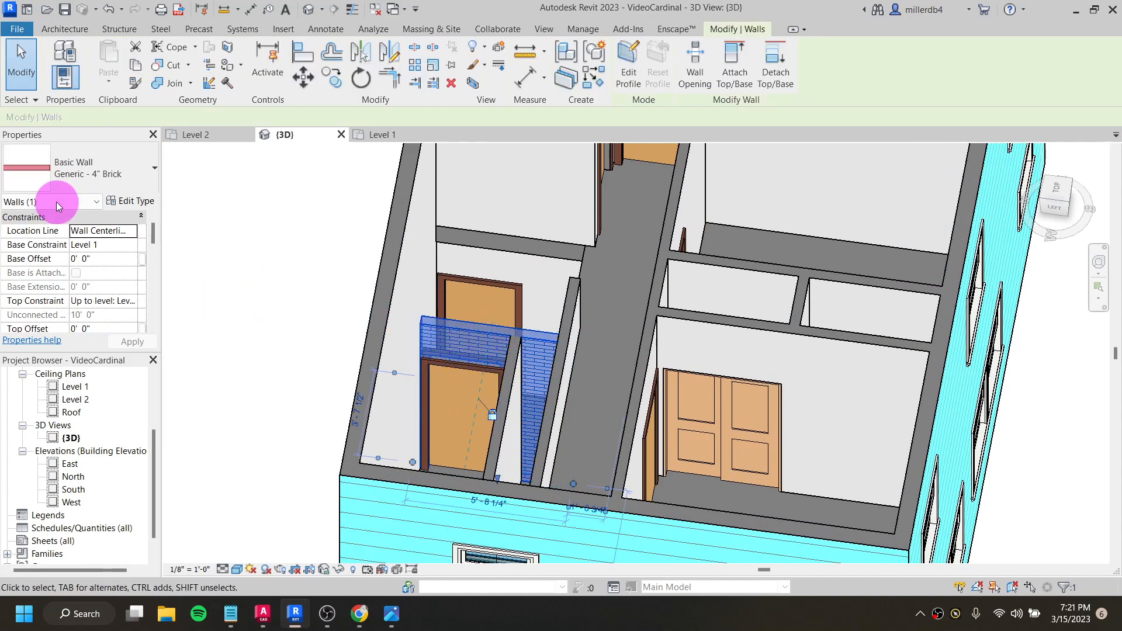
{"action": "left_click", "coordinate": [98, 192]}
{"action": "scroll", "coordinate": [70, 315], "scroll_direction": "up", "scroll_amount": 3}
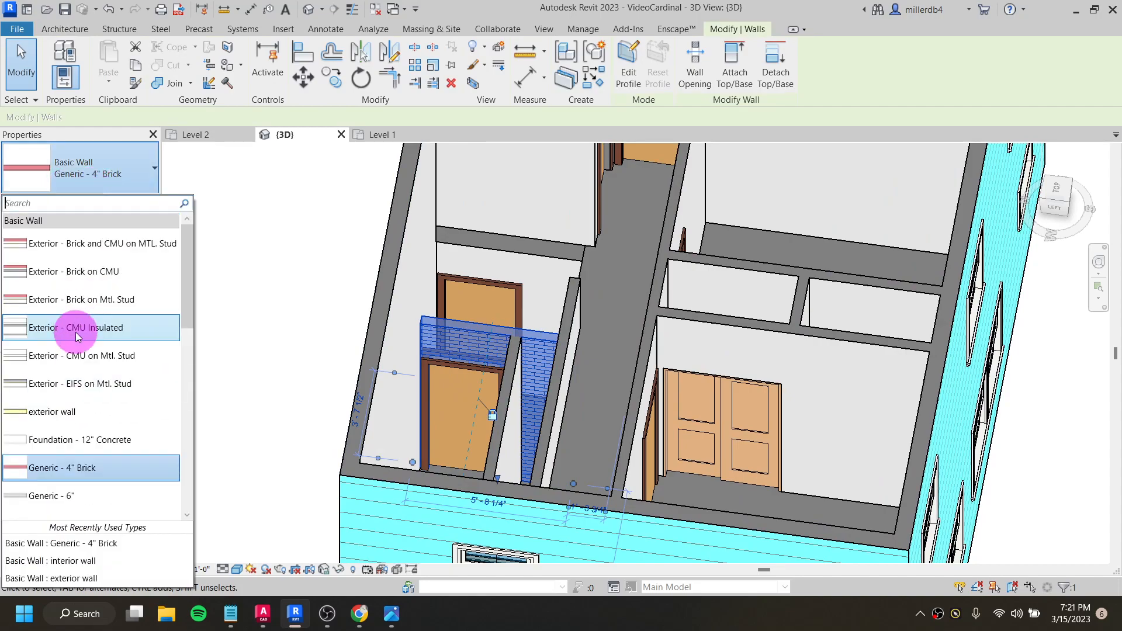
{"action": "scroll", "coordinate": [85, 380], "scroll_direction": "down", "scroll_amount": 1}
{"action": "scroll", "coordinate": [87, 414], "scroll_direction": "down", "scroll_amount": 3}
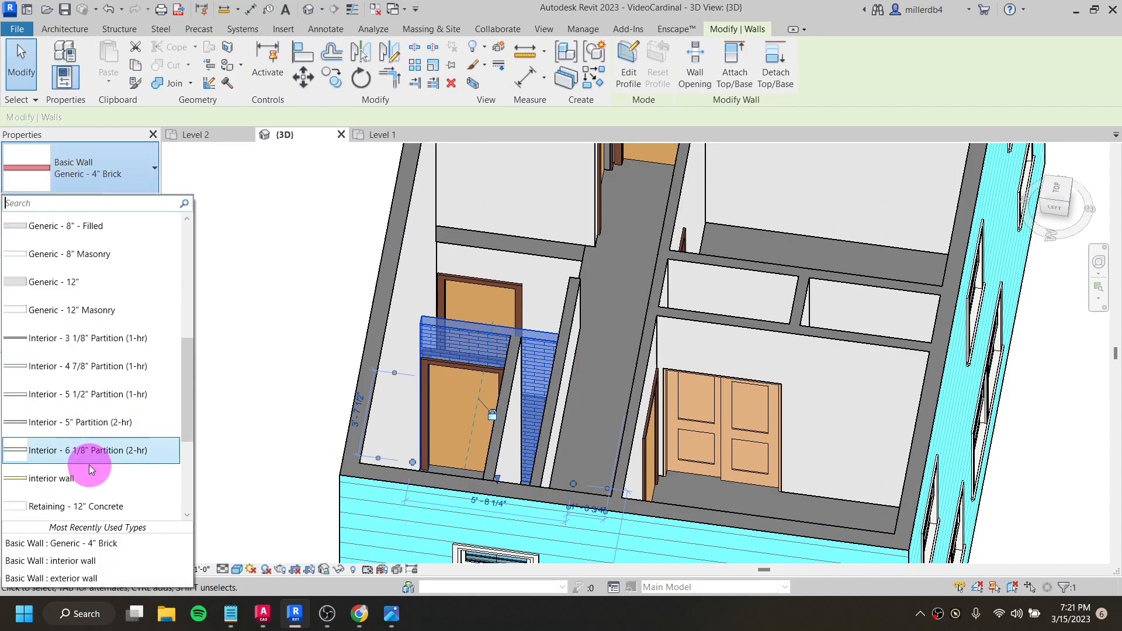
{"action": "left_click", "coordinate": [84, 479]}
{"action": "left_click", "coordinate": [206, 377]}
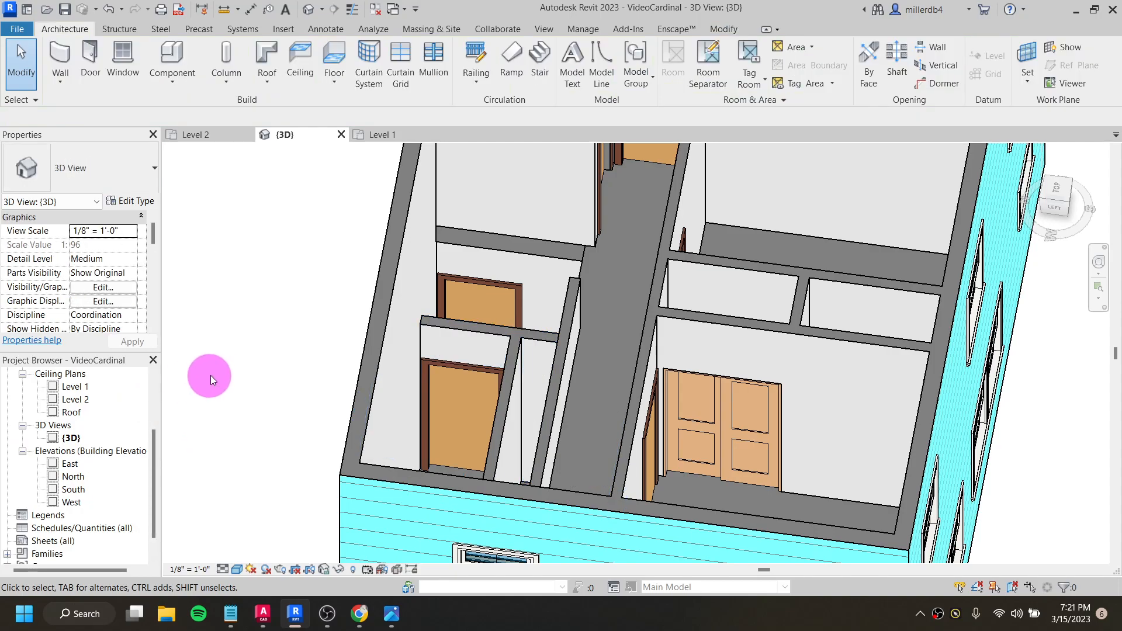
- Flip the front exterior wall so that its siding faces the inside of the house
{"action": "scroll", "coordinate": [309, 373], "scroll_direction": "down", "scroll_amount": 2}
{"action": "scroll", "coordinate": [309, 373], "scroll_direction": "down", "scroll_amount": 3}
{"action": "mouse_move", "coordinate": [372, 369]}
{"action": "middle_mouse_down", "text": "shift"}
{"action": "mouse_move", "coordinate": [388, 426]}
{"action": "mouse_move", "coordinate": [309, 346]}
{"action": "mouse_move", "coordinate": [385, 378]}
{"action": "middle_mouse_up", "text": "shift"}
{"action": "left_click", "coordinate": [413, 382]}
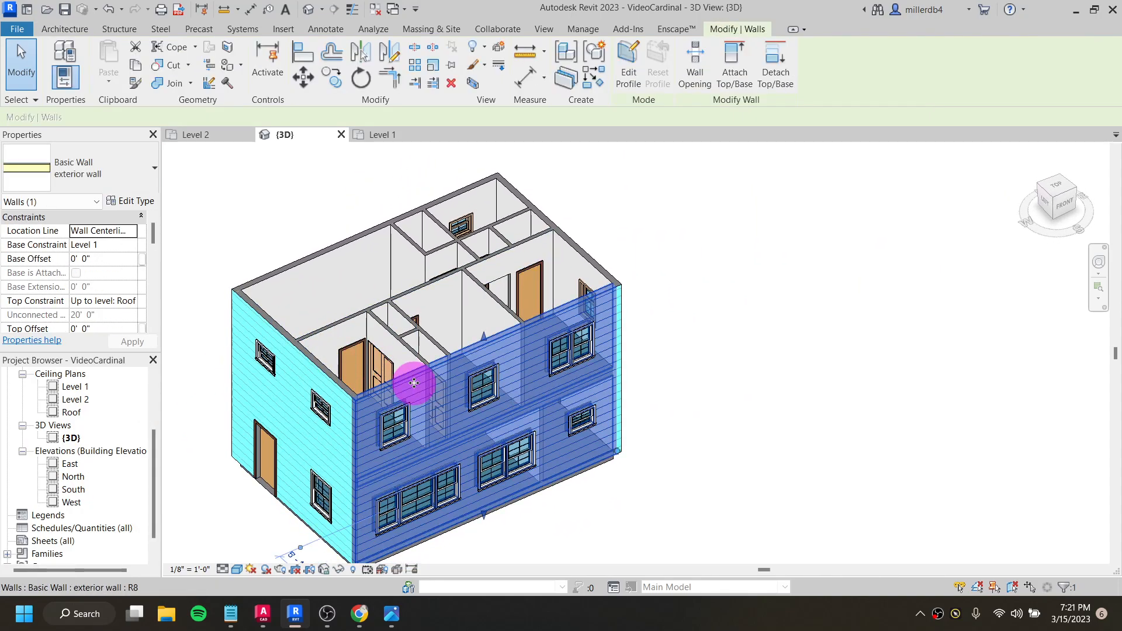
{"action": "left_click", "coordinate": [851, 353]}
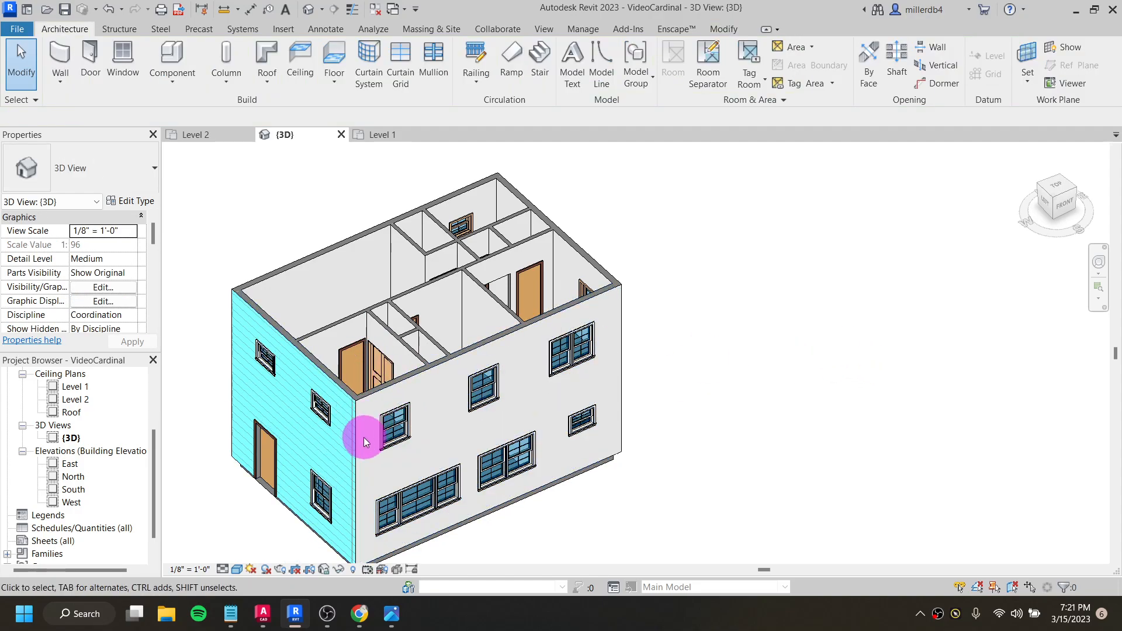
- Flip the reversed front exterior wall back so that its siding faces outward
{"action": "middle_click_drag", "start_coordinate": [338, 438], "coordinate": [583, 249], "text": "shift"}
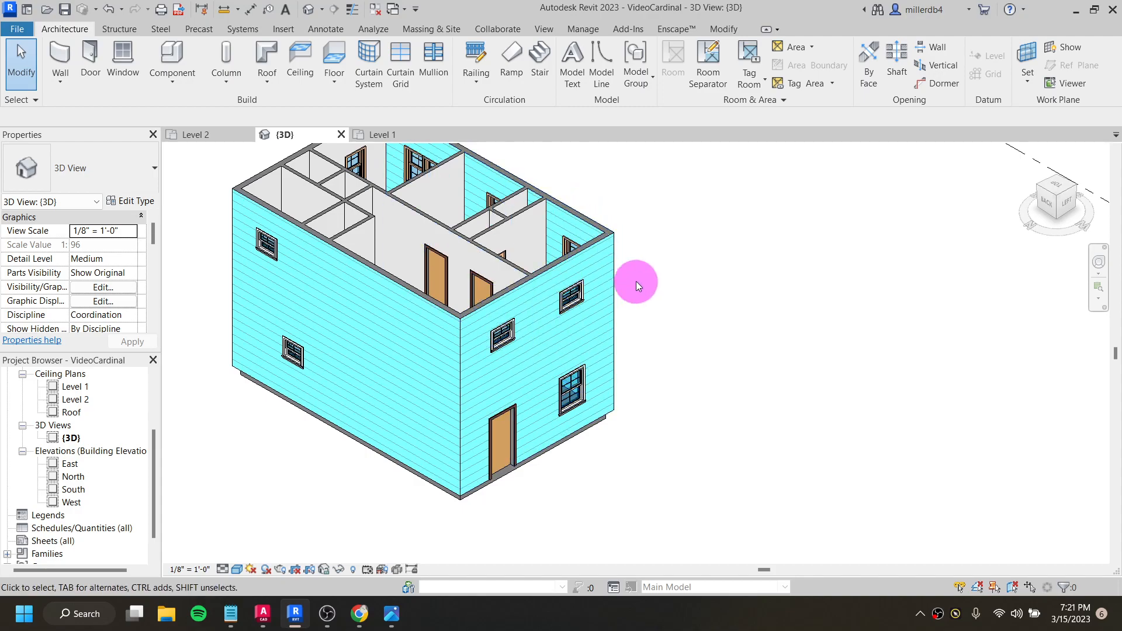
{"action": "left_click", "coordinate": [568, 214]}
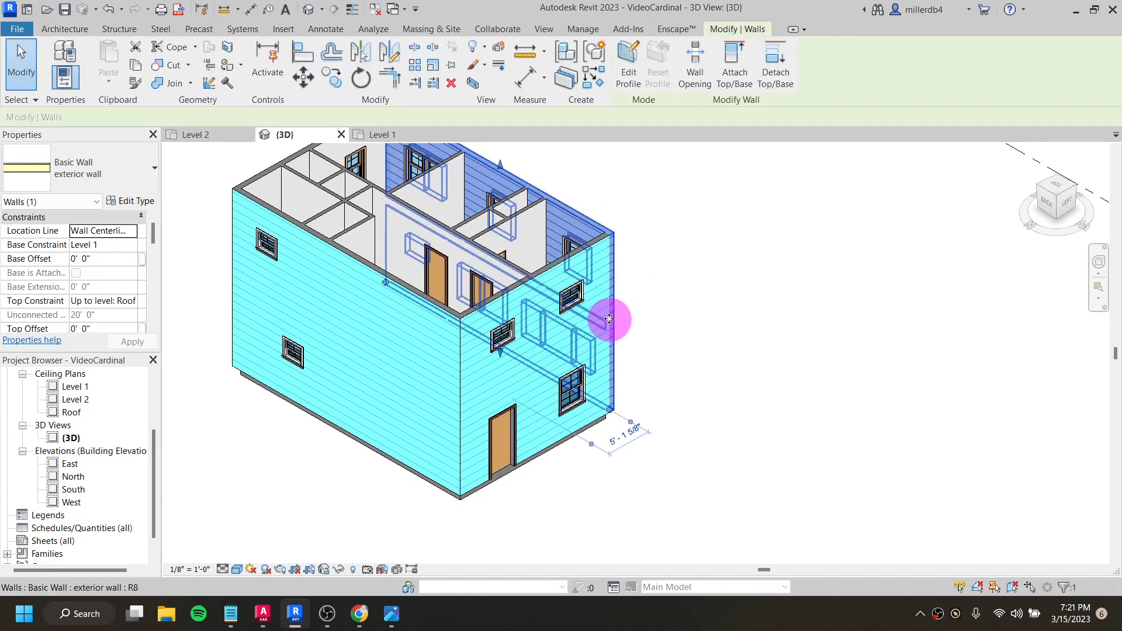
{"action": "left_click", "coordinate": [690, 362]}
- Examine the Level 2 floor's type and its extent beneath the upper-storey rooms
{"action": "middle_click_drag", "start_coordinate": [664, 341], "coordinate": [430, 478], "text": "shift"}
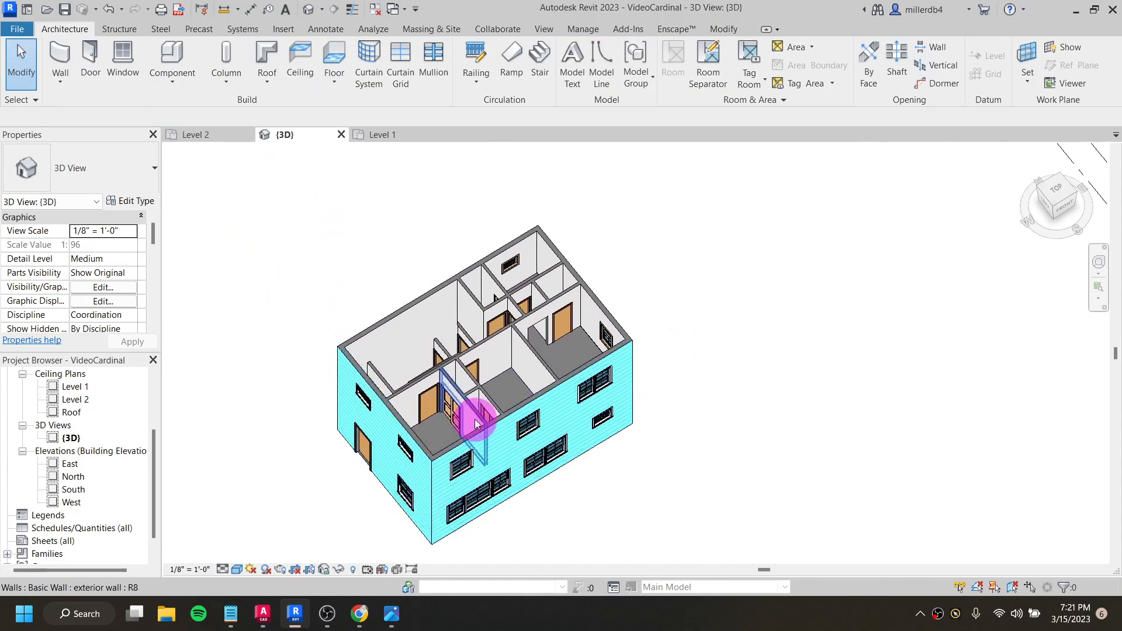
{"action": "scroll", "coordinate": [554, 348], "scroll_direction": "up", "scroll_amount": 1}
{"action": "scroll", "coordinate": [554, 348], "scroll_direction": "up", "scroll_amount": 2}
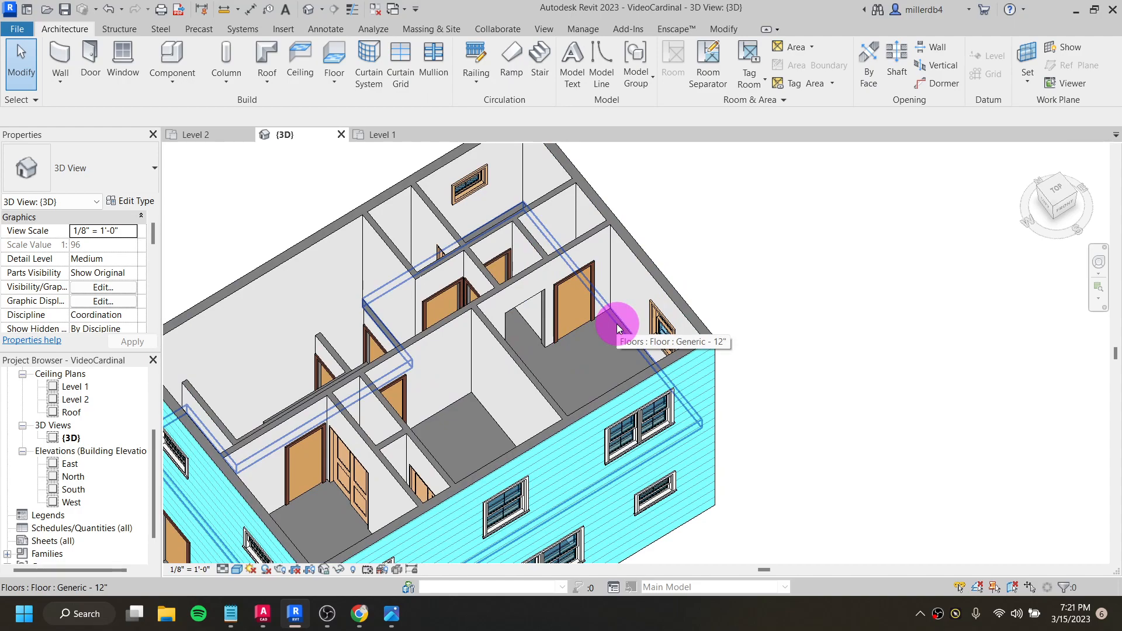
{"action": "left_click", "coordinate": [619, 327]}
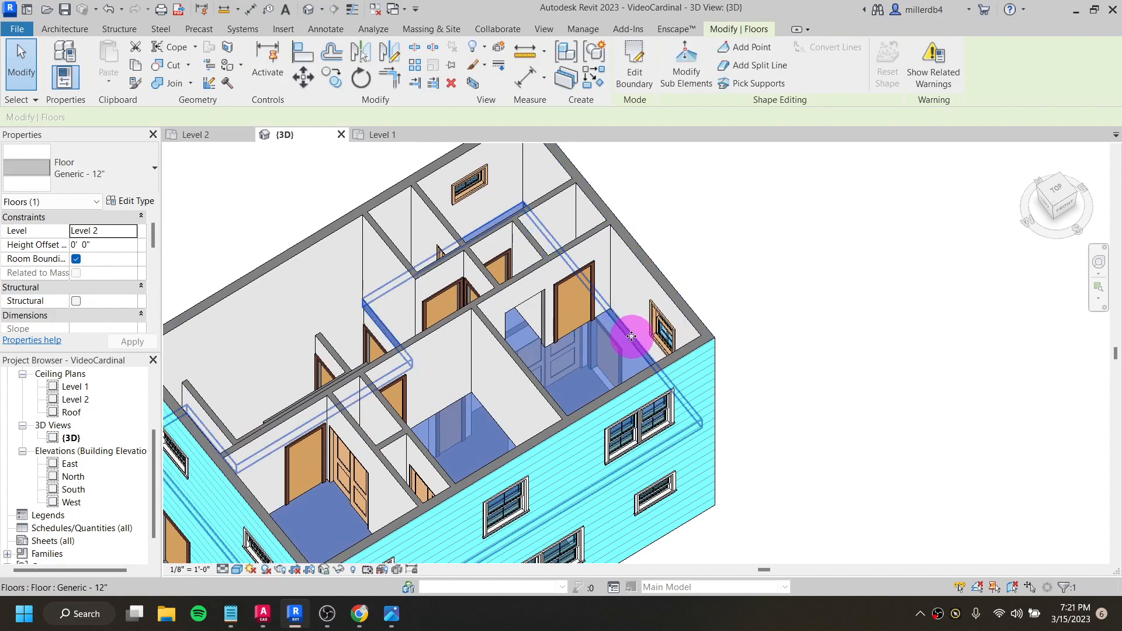
{"action": "left_click", "coordinate": [804, 262]}
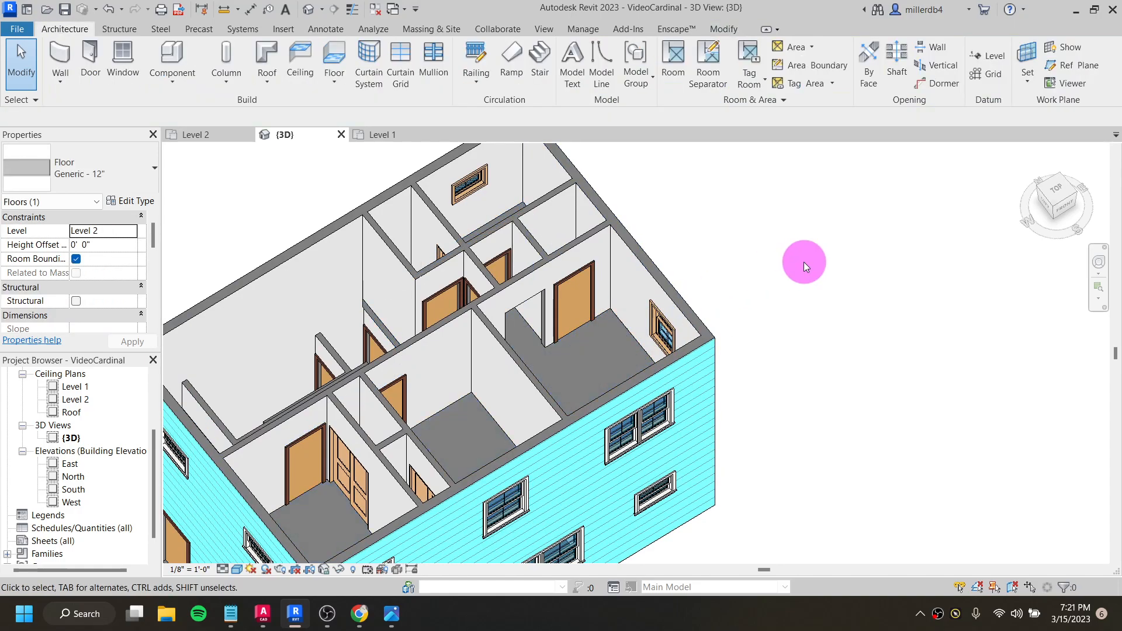
{"action": "left_click", "coordinate": [632, 332]}
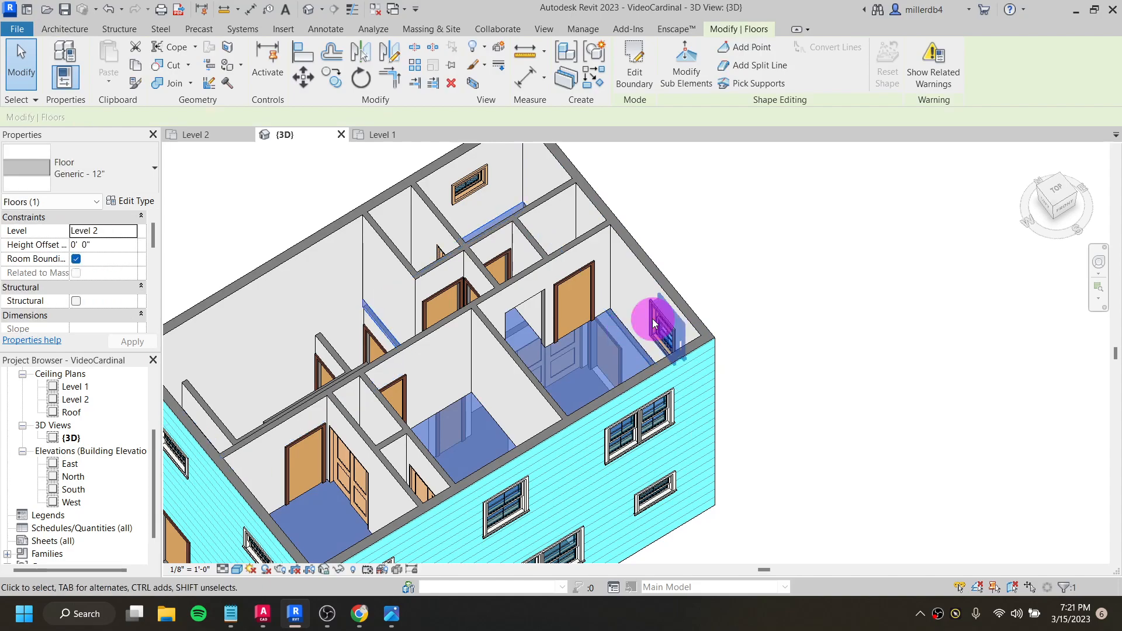
{"action": "left_click", "coordinate": [830, 288]}
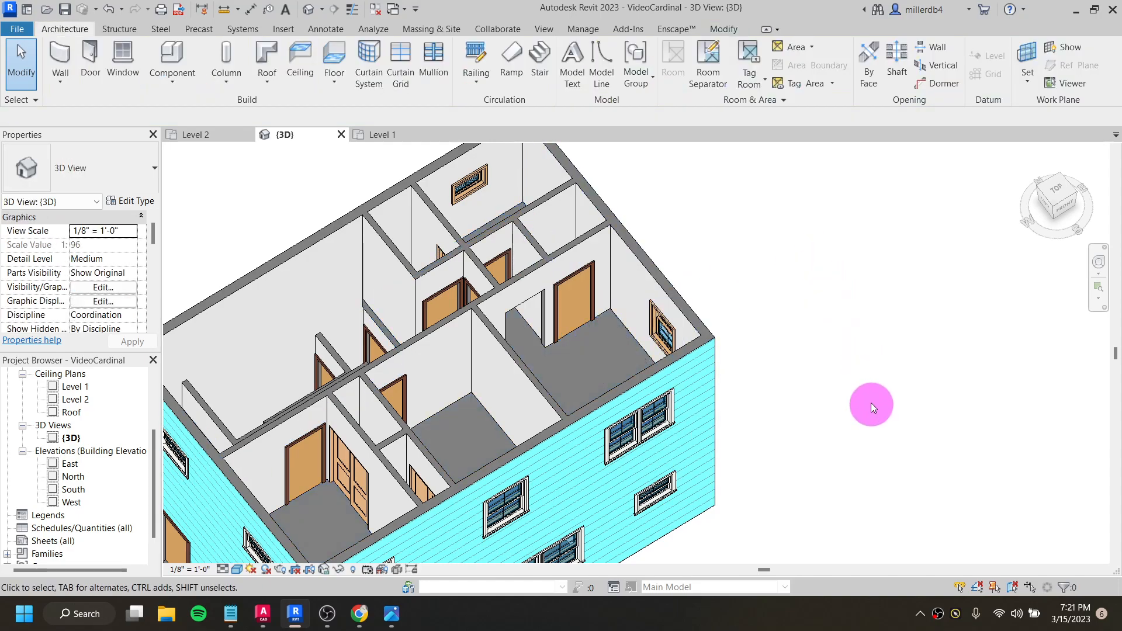
{"action": "double_click", "coordinate": [76, 400]}
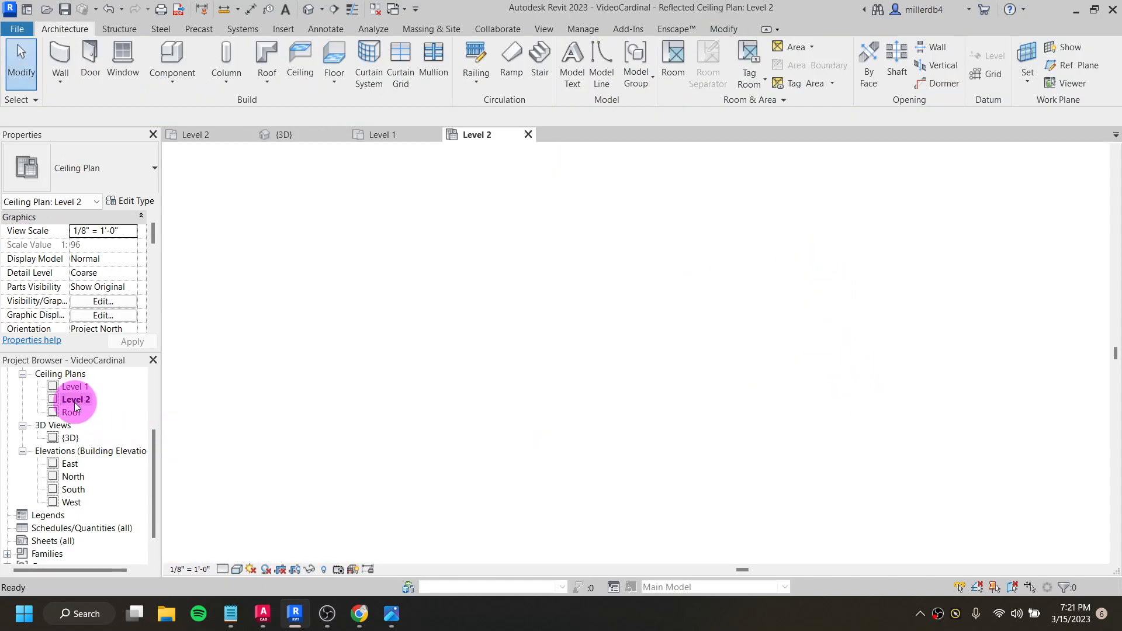
{"action": "scroll", "coordinate": [615, 365], "scroll_direction": "up", "scroll_amount": 2}
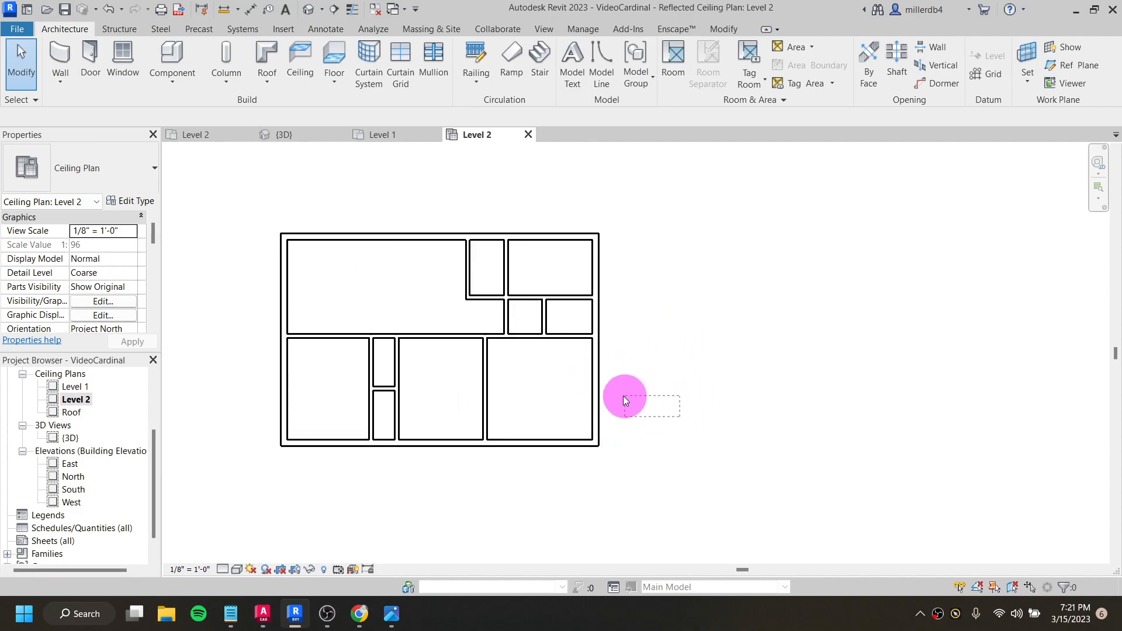
{"action": "left_click_drag", "start_coordinate": [557, 368], "coordinate": [557, 369]}
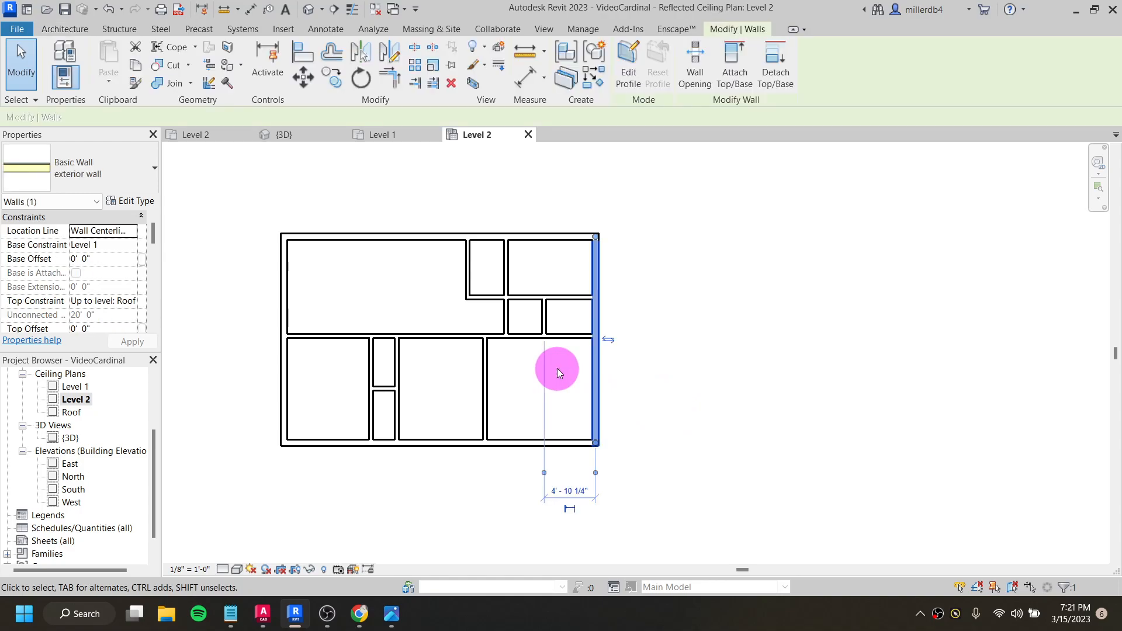
{"action": "left_click_drag", "start_coordinate": [667, 410], "coordinate": [497, 343]}
{"action": "left_click_drag", "start_coordinate": [632, 472], "coordinate": [525, 363]}
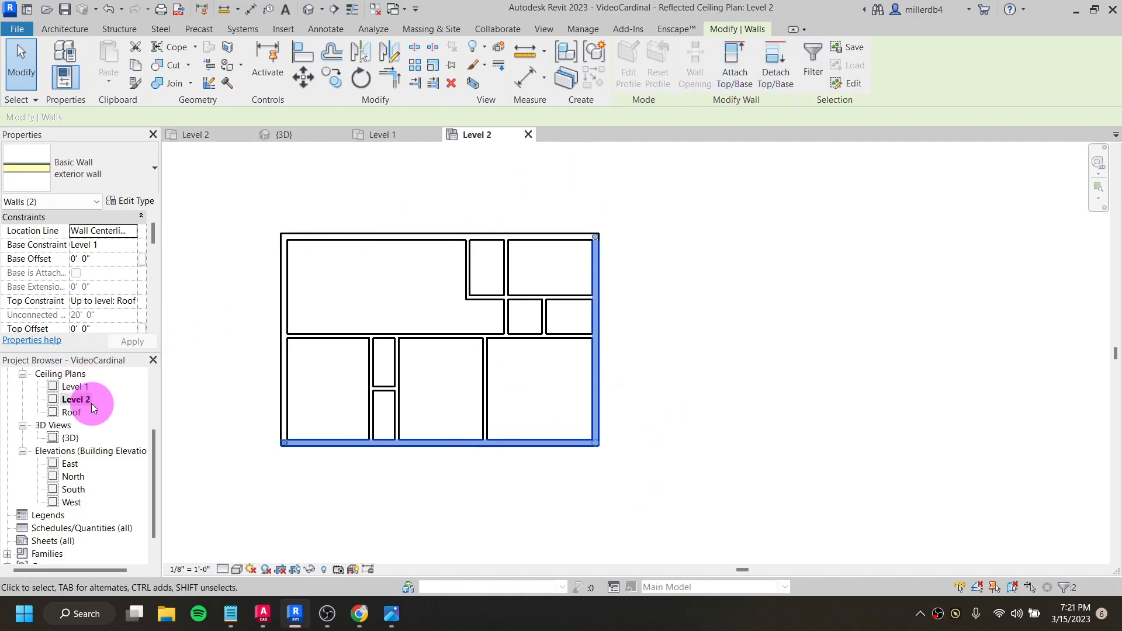
- Collapse the Ceiling Plans group and open the Level 2 floor plan
{"action": "scroll", "coordinate": [92, 408], "scroll_direction": "up", "scroll_amount": 2}
{"action": "left_click", "coordinate": [22, 426]}
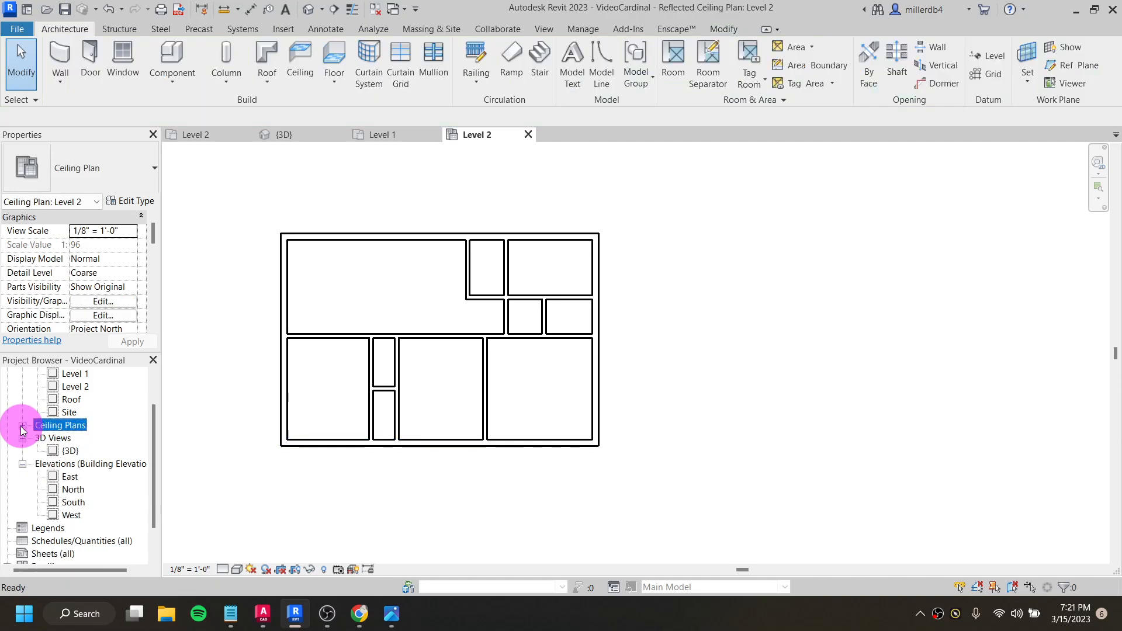
{"action": "scroll", "coordinate": [69, 435], "scroll_direction": "up", "scroll_amount": 3}
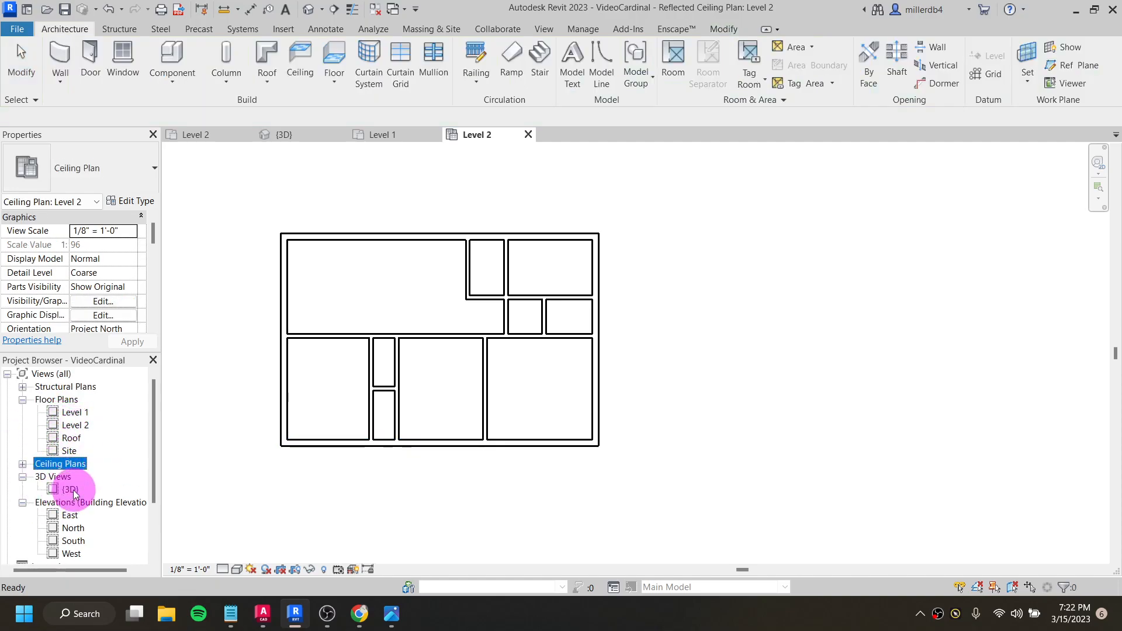
{"action": "left_click", "coordinate": [22, 464]}
{"action": "left_click", "coordinate": [22, 464]}
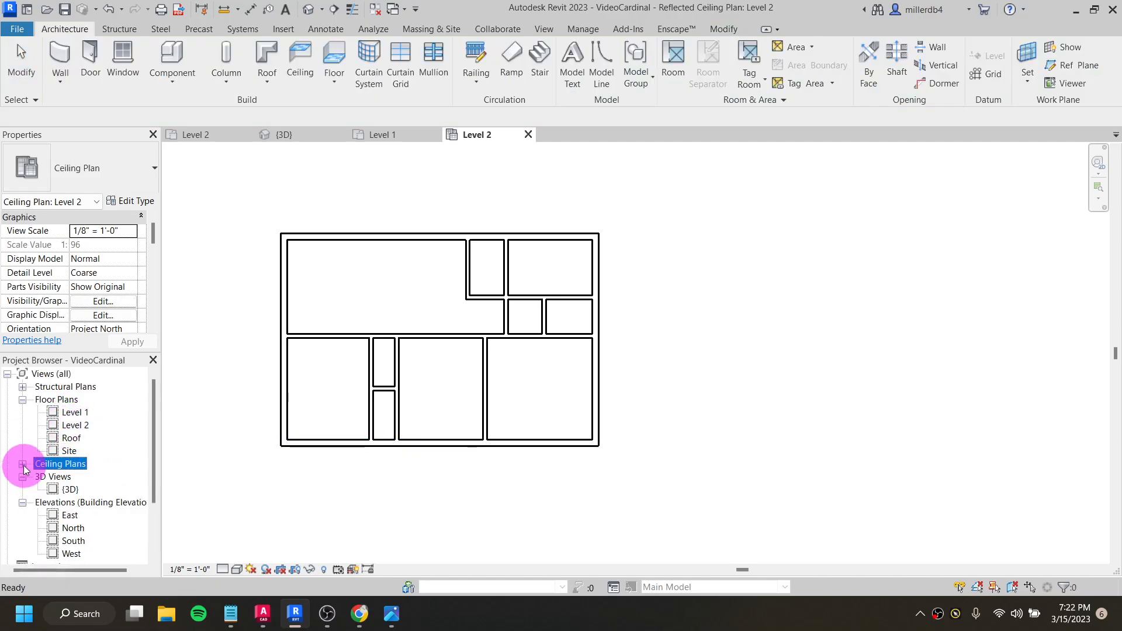
{"action": "double_click", "coordinate": [75, 425]}
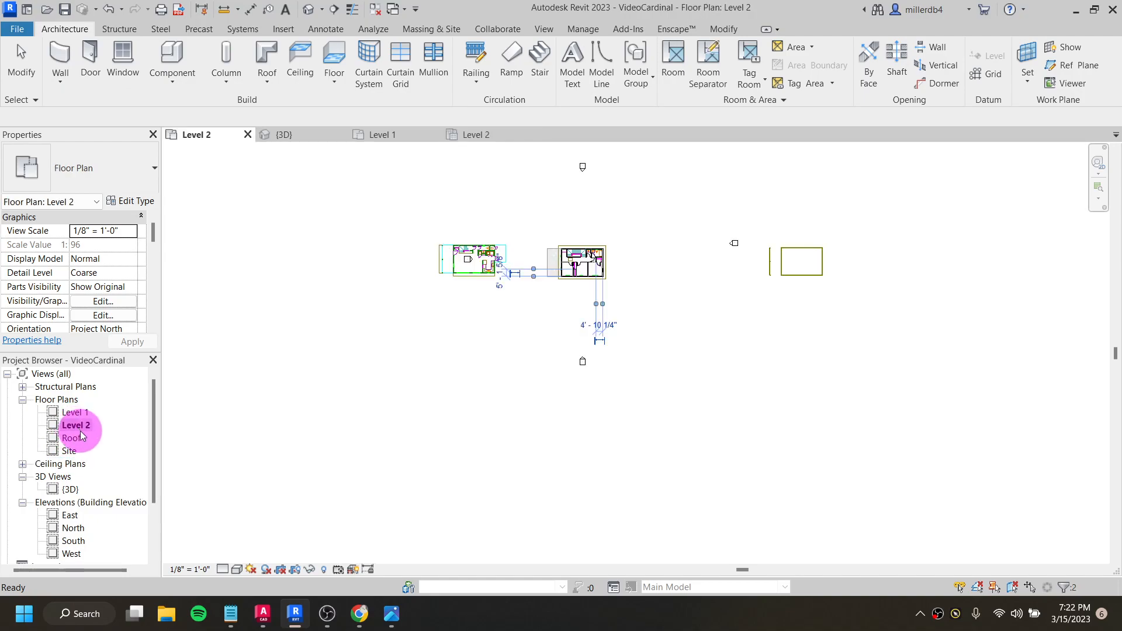
- Select only the Level 2 floor by making a crossing selection at the house's front corner and filtering it to Floors
{"action": "scroll", "coordinate": [640, 251], "scroll_direction": "up", "scroll_amount": 2}
{"action": "left_click", "coordinate": [584, 320]}
{"action": "scroll", "coordinate": [568, 316], "scroll_direction": "up", "scroll_amount": 4}
{"action": "scroll", "coordinate": [657, 298], "scroll_direction": "up", "scroll_amount": 1}
{"action": "middle_click_drag", "start_coordinate": [659, 298], "coordinate": [689, 458]}
{"action": "scroll", "coordinate": [681, 451], "scroll_direction": "down", "scroll_amount": 1}
{"action": "left_click_drag", "start_coordinate": [672, 457], "coordinate": [519, 316]}
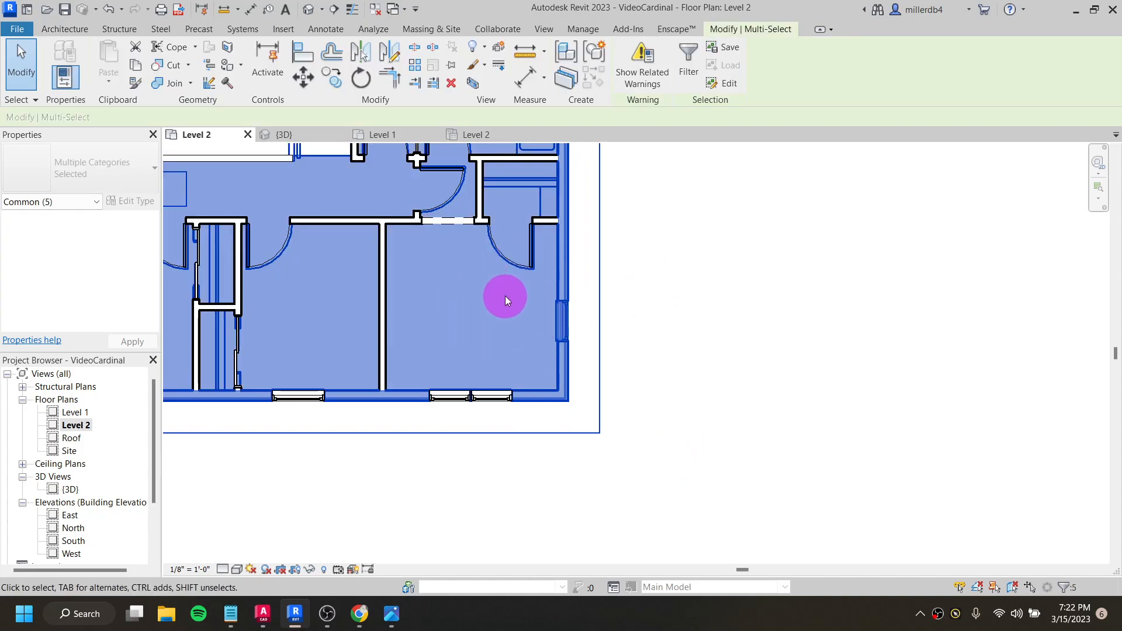
{"action": "scroll", "coordinate": [507, 296], "scroll_direction": "down", "scroll_amount": 1}
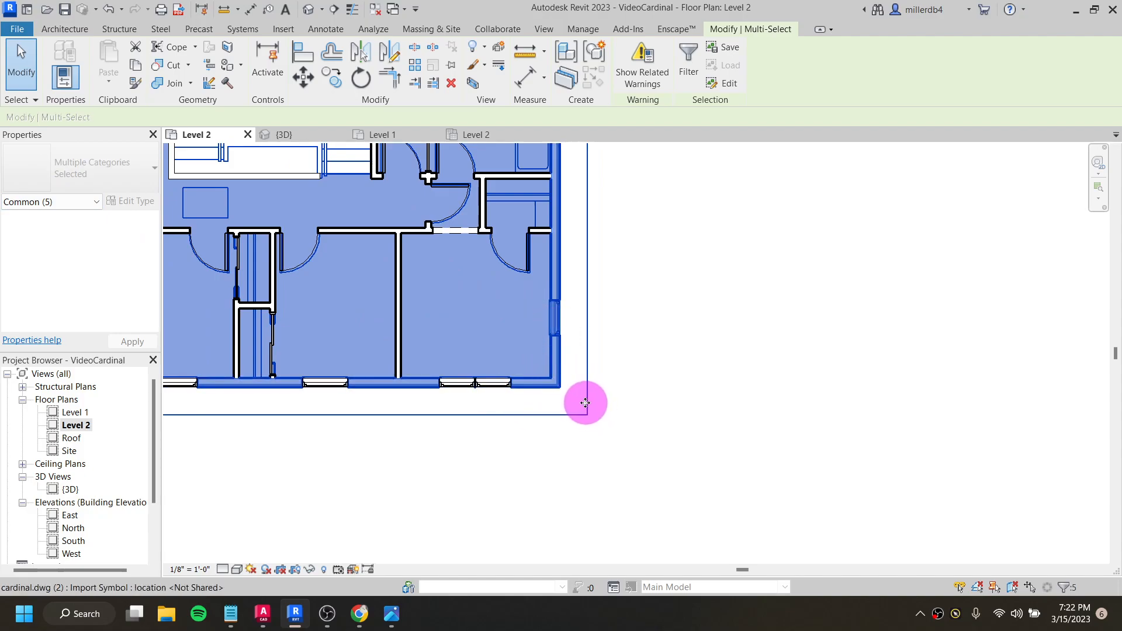
{"action": "scroll", "coordinate": [583, 401], "scroll_direction": "down", "scroll_amount": 1}
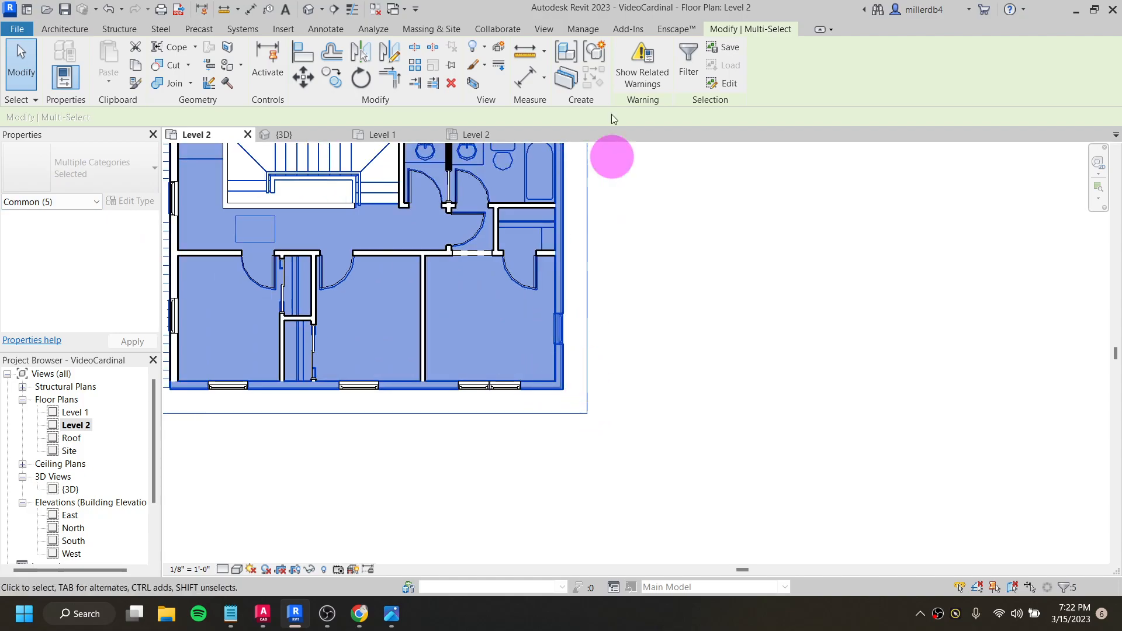
{"action": "left_click", "coordinate": [690, 70]}
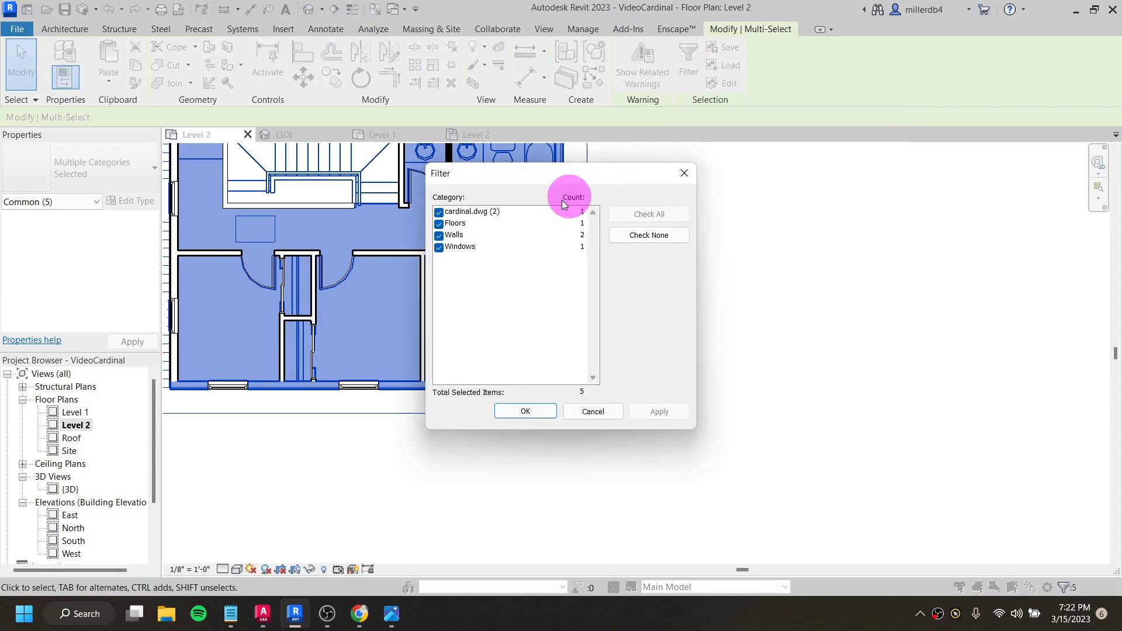
{"action": "left_click", "coordinate": [641, 236]}
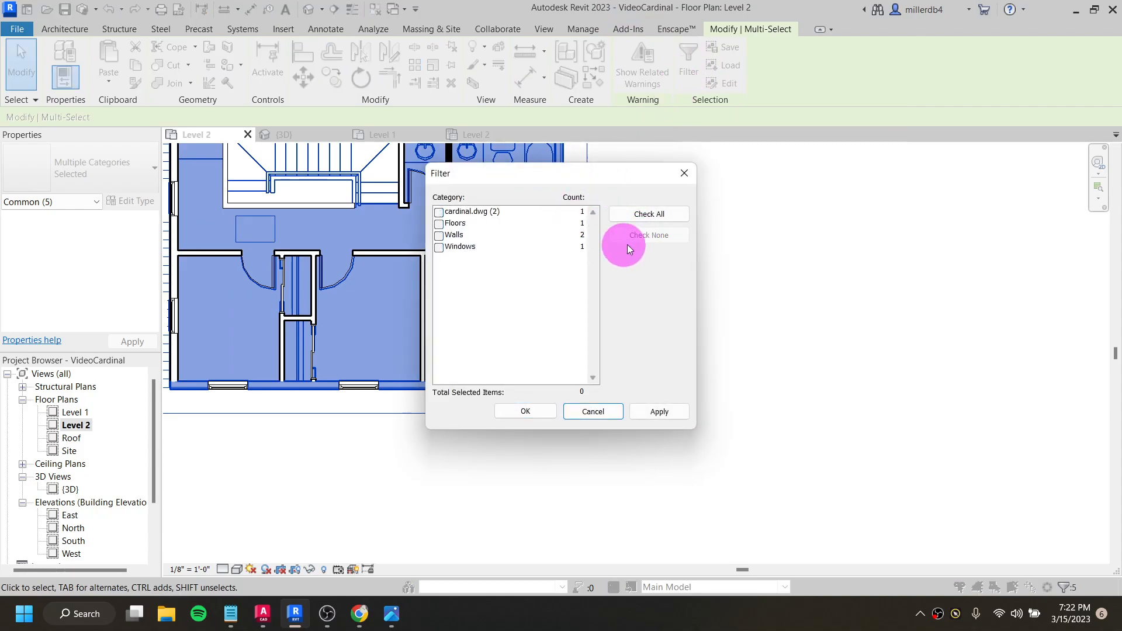
{"action": "left_click", "coordinate": [440, 225]}
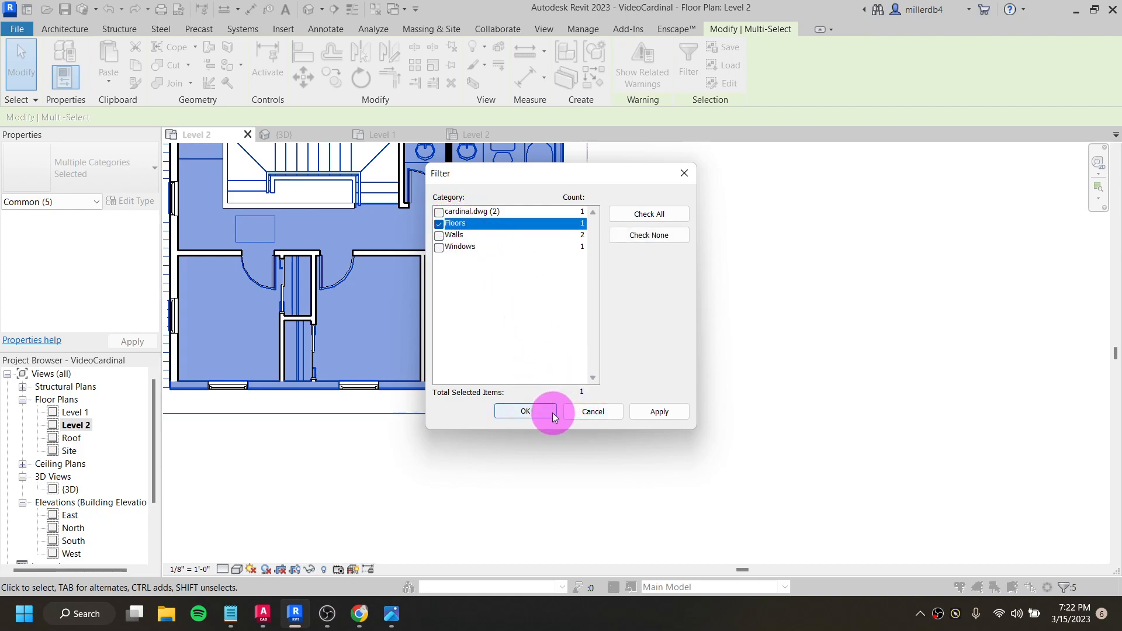
{"action": "left_click", "coordinate": [534, 412]}
- Change the Level 2 floor's type to Wood Truss Joist 12" - Carpet Finish
{"action": "scroll", "coordinate": [526, 316], "scroll_direction": "down", "scroll_amount": 2}
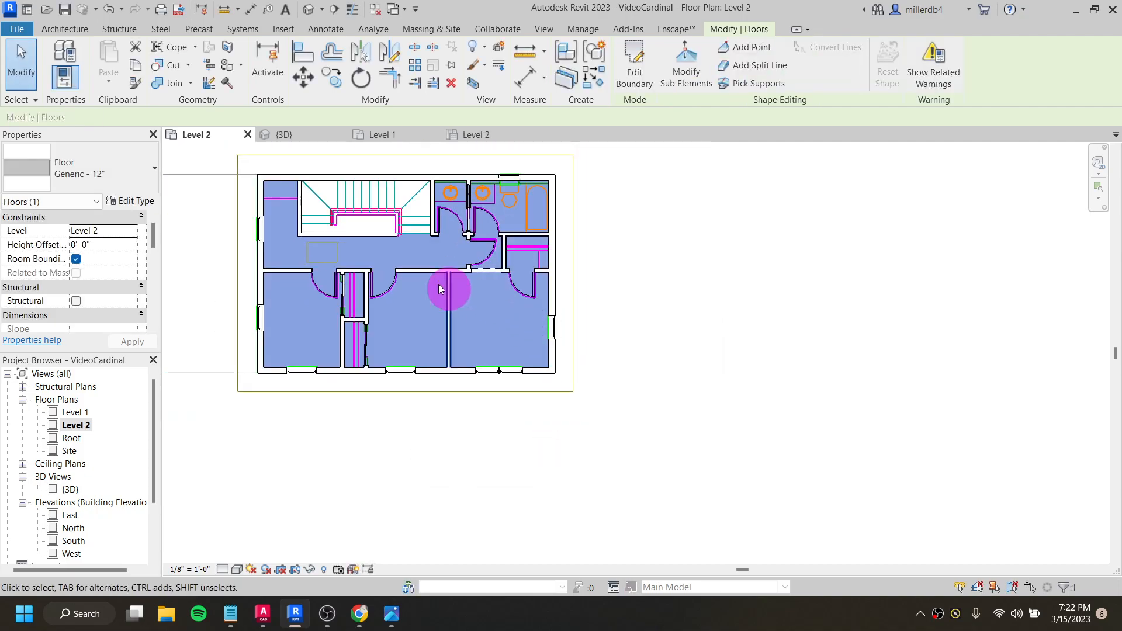
{"action": "left_click", "coordinate": [85, 172]}
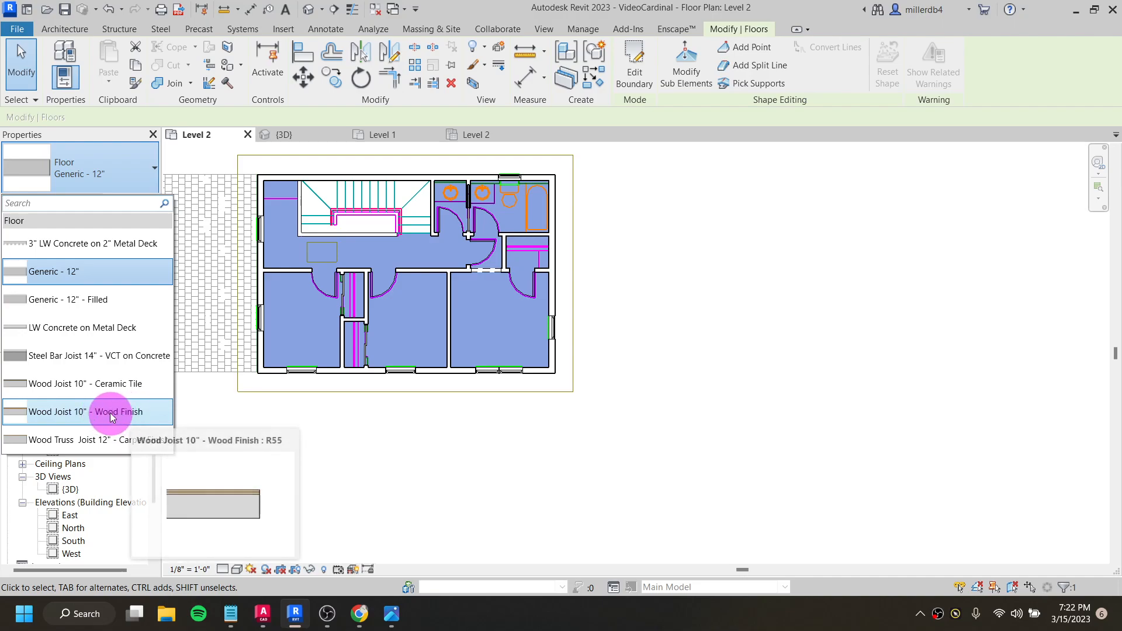
{"action": "left_click", "coordinate": [102, 447]}
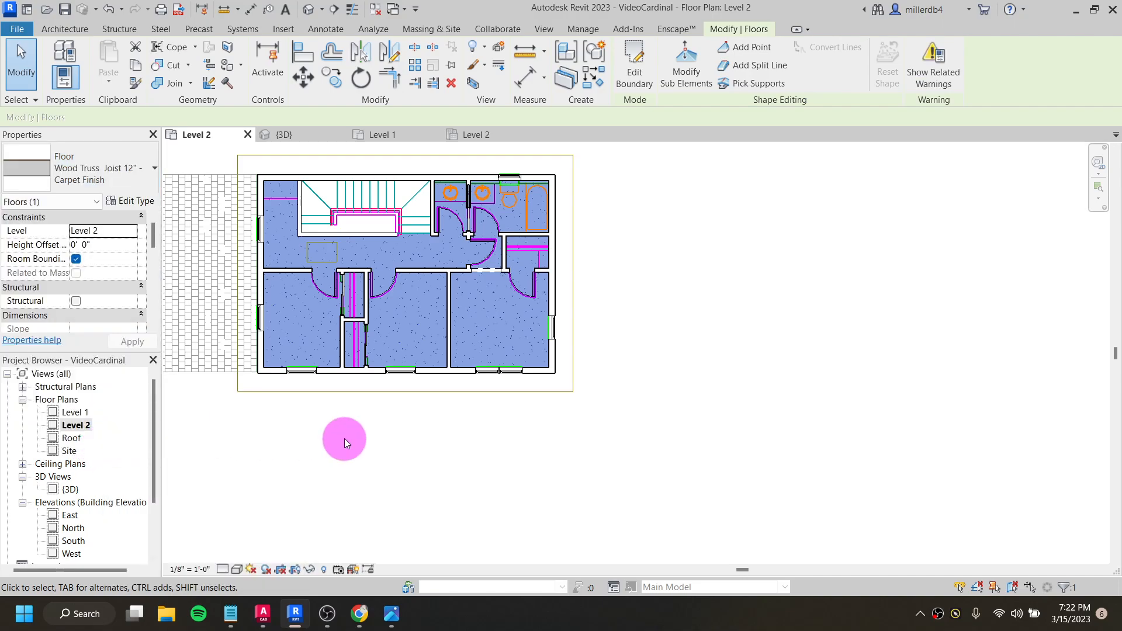
{"action": "left_click", "coordinate": [559, 451]}
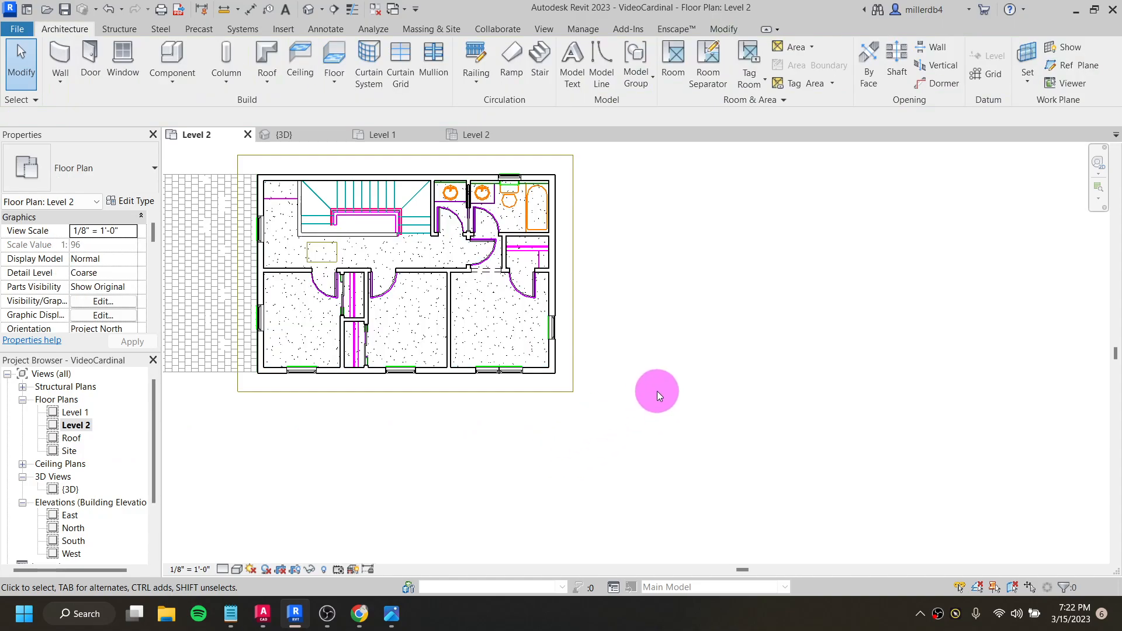
- Open the 3D view and change the Level 1 floor's type to Wood Joist 10" - Wood Finish
{"action": "left_click", "coordinate": [307, 10]}
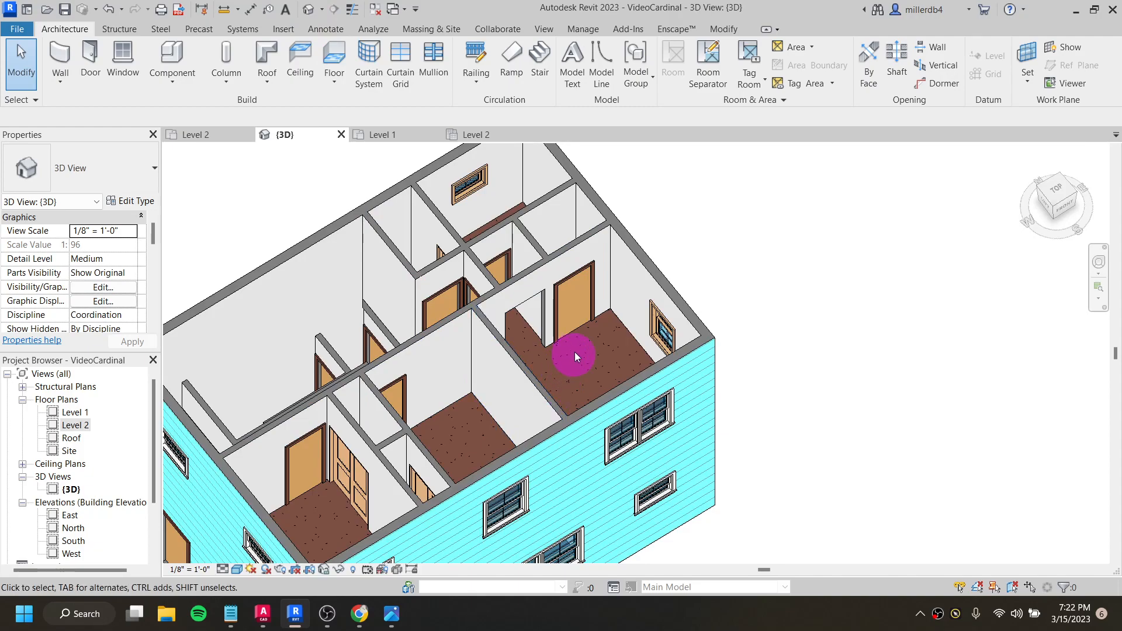
{"action": "middle_click_drag", "start_coordinate": [761, 350], "coordinate": [891, 195]}
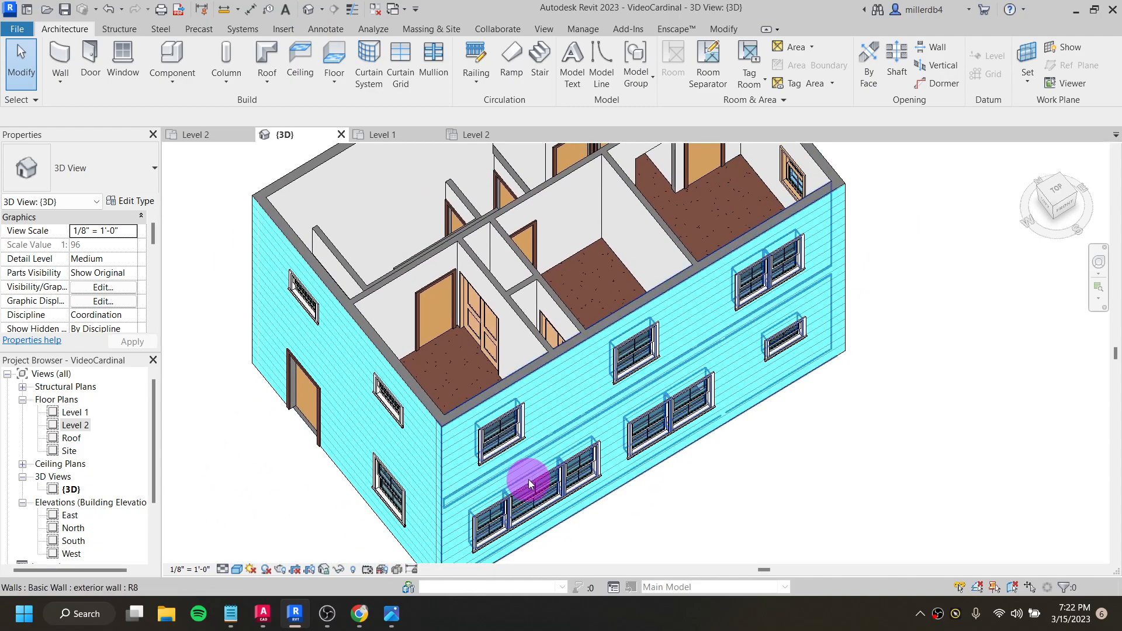
{"action": "middle_click_drag", "start_coordinate": [491, 471], "coordinate": [509, 275], "text": "shift"}
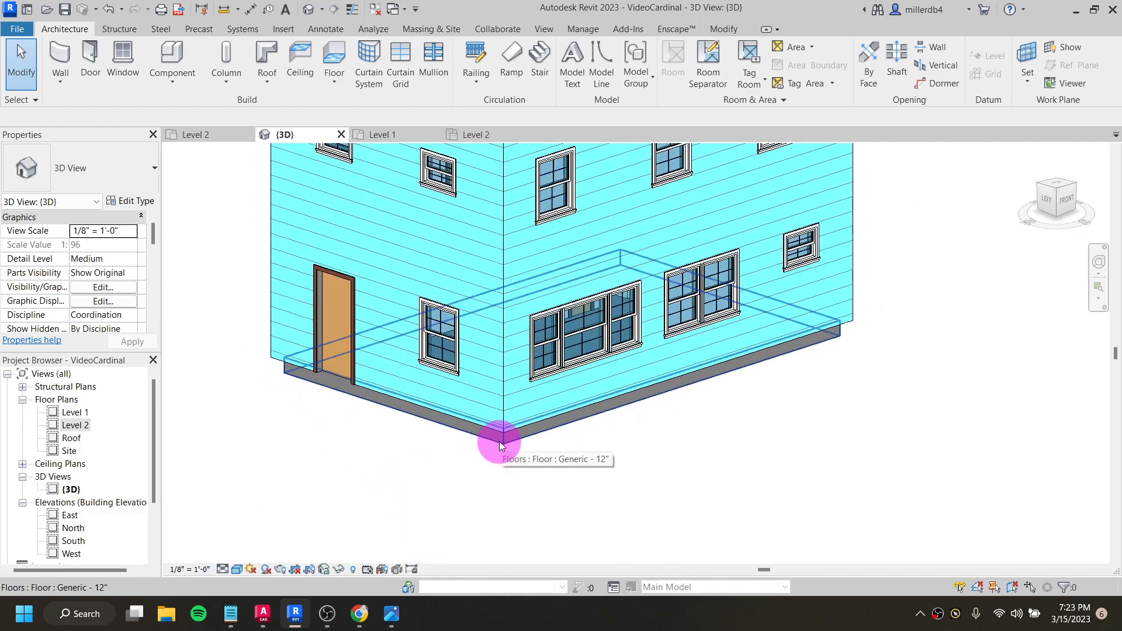
{"action": "left_click", "coordinate": [503, 443]}
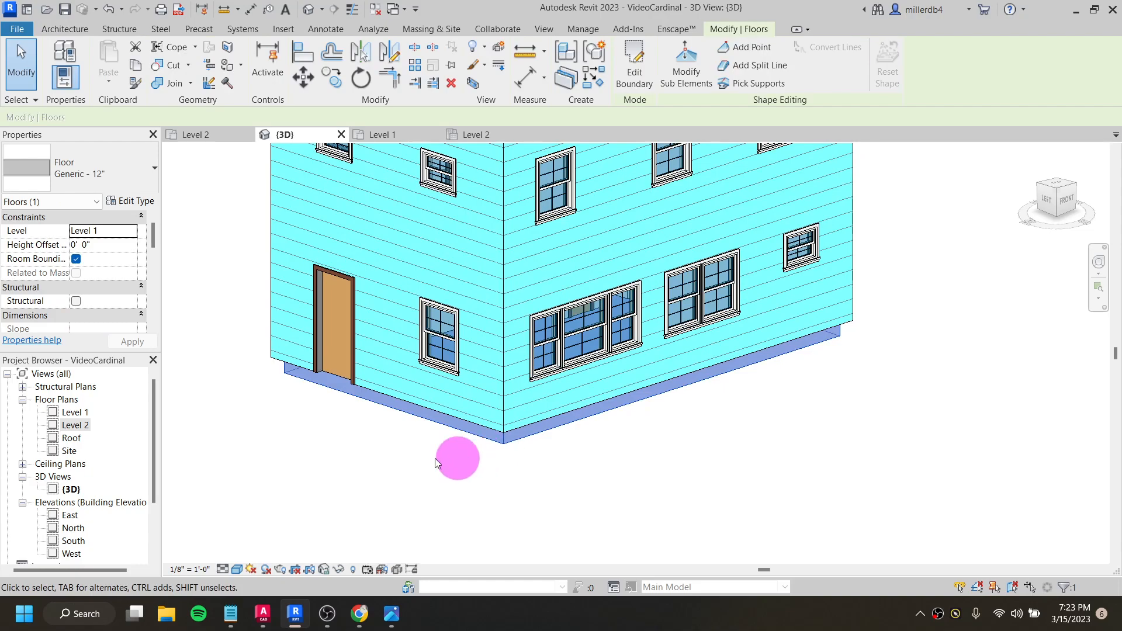
{"action": "left_click", "coordinate": [103, 172]}
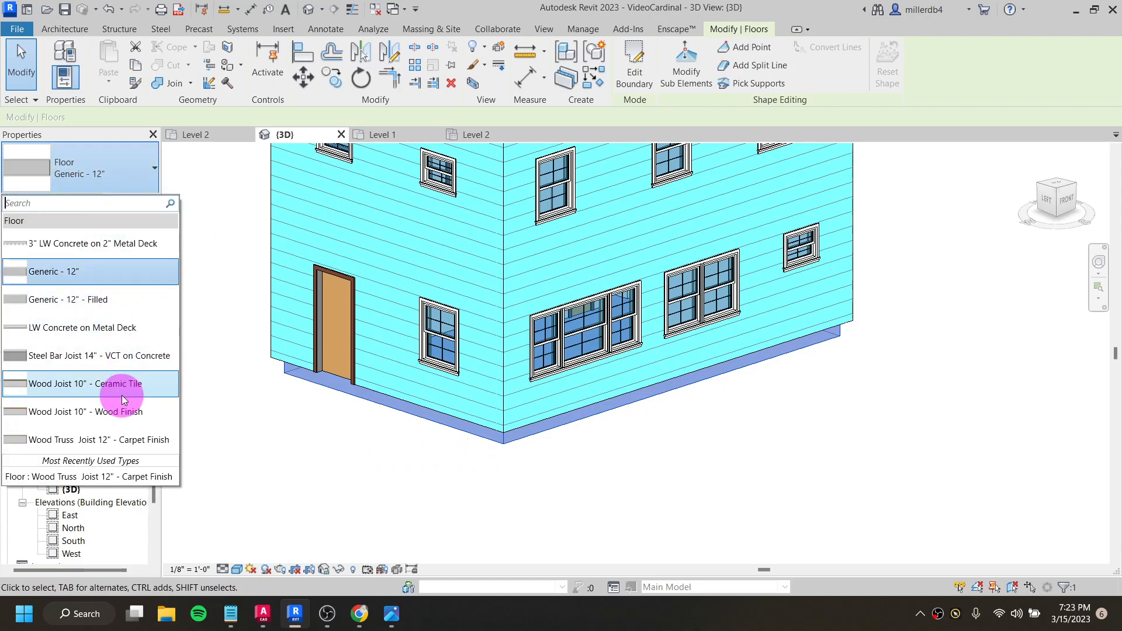
{"action": "left_click", "coordinate": [117, 410]}
{"action": "left_click", "coordinate": [429, 466]}
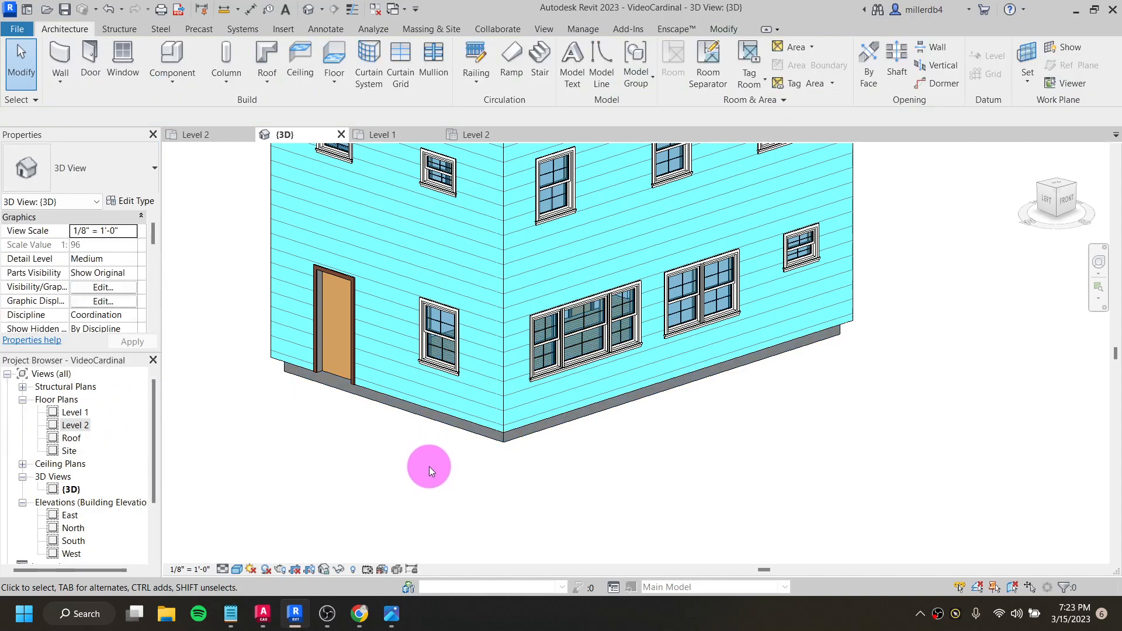
- Turn on the section box for the 3D view
{"action": "scroll", "coordinate": [514, 409], "scroll_direction": "up", "scroll_amount": 2}
{"action": "scroll", "coordinate": [531, 388], "scroll_direction": "down", "scroll_amount": 3}
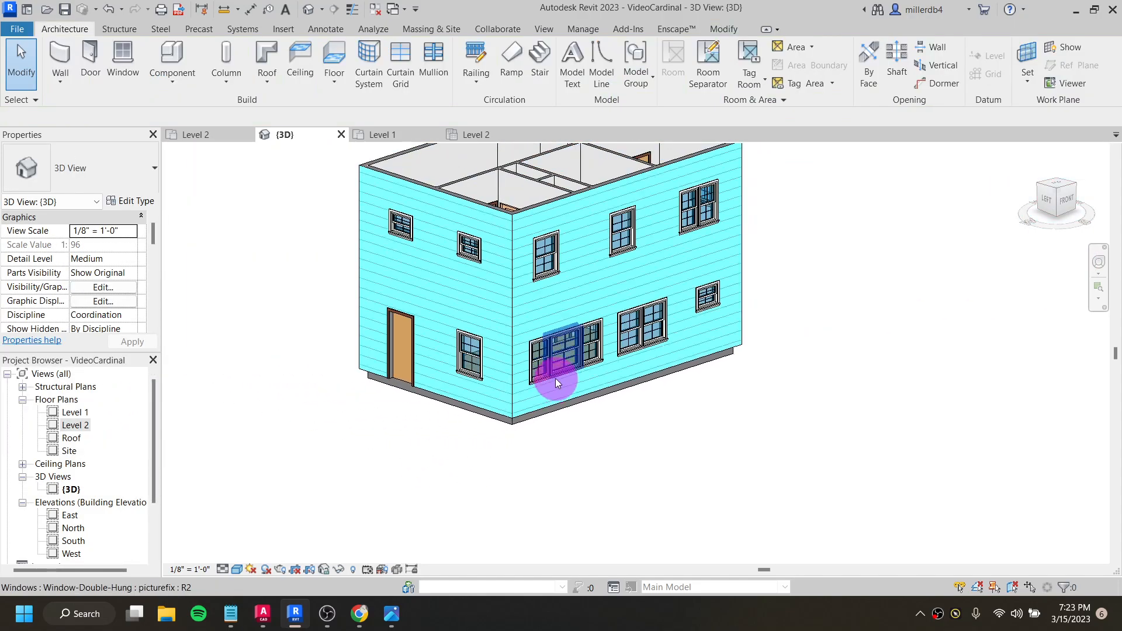
{"action": "scroll", "coordinate": [556, 380], "scroll_direction": "up", "scroll_amount": 5}
{"action": "scroll", "coordinate": [546, 332], "scroll_direction": "down", "scroll_amount": 8}
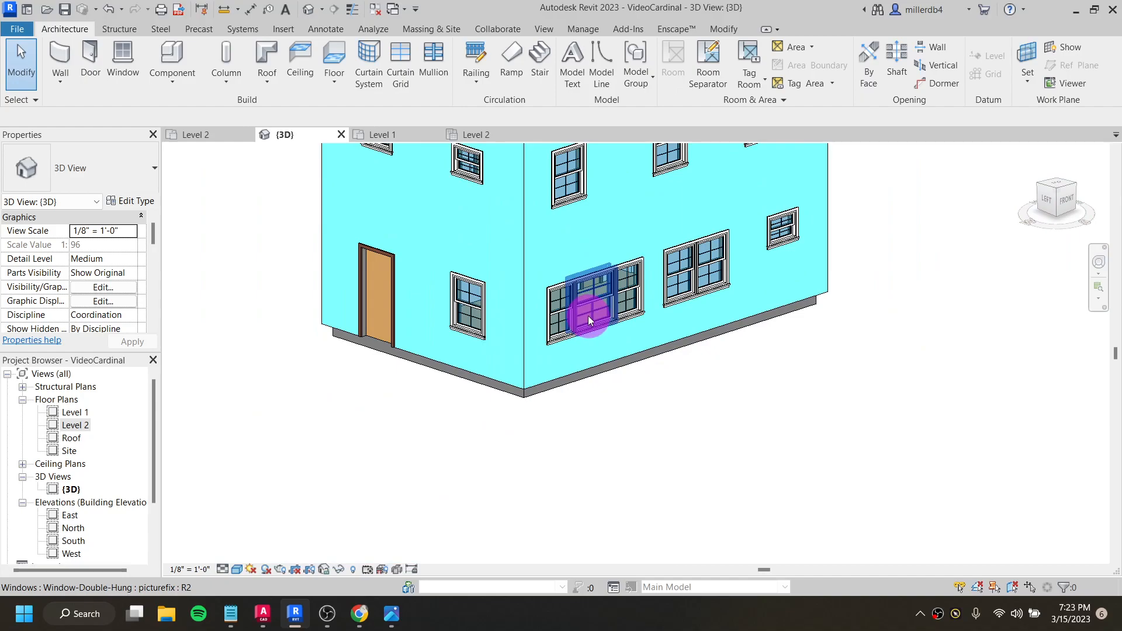
{"action": "mouse_move", "coordinate": [580, 325]}
{"action": "middle_mouse_down", "text": "shift"}
{"action": "mouse_move", "coordinate": [580, 314]}
{"action": "mouse_move", "coordinate": [535, 414]}
{"action": "mouse_move", "coordinate": [563, 367]}
{"action": "mouse_move", "coordinate": [526, 415]}
{"action": "middle_mouse_up", "text": "shift"}
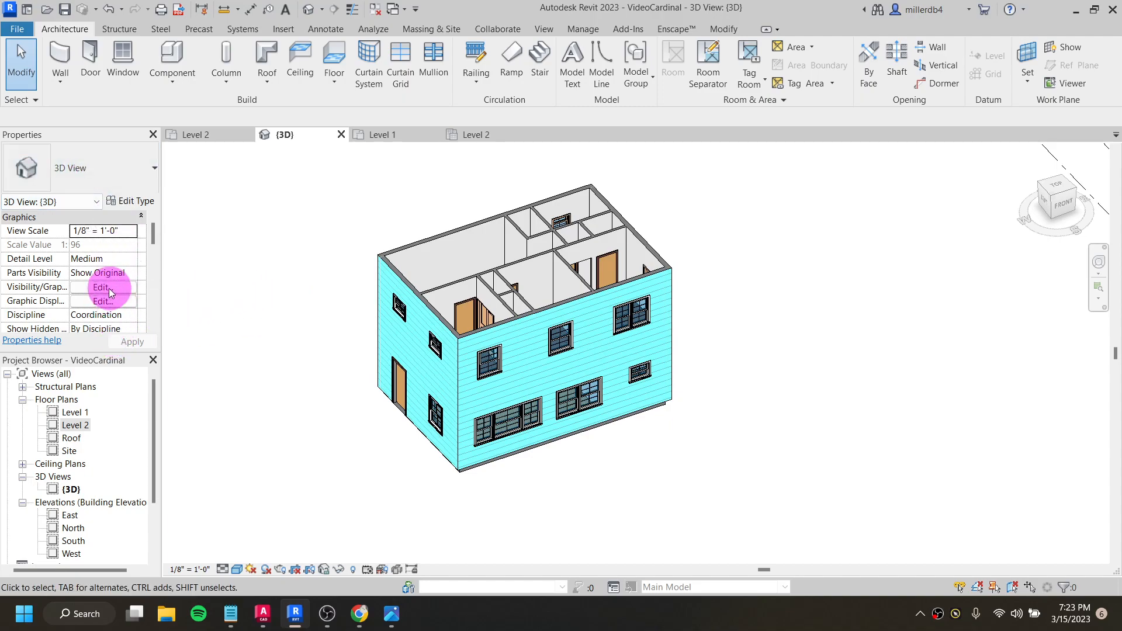
{"action": "scroll", "coordinate": [112, 281], "scroll_direction": "down", "scroll_amount": 1}
{"action": "scroll", "coordinate": [112, 282], "scroll_direction": "down", "scroll_amount": 3}
{"action": "scroll", "coordinate": [111, 276], "scroll_direction": "down", "scroll_amount": 3}
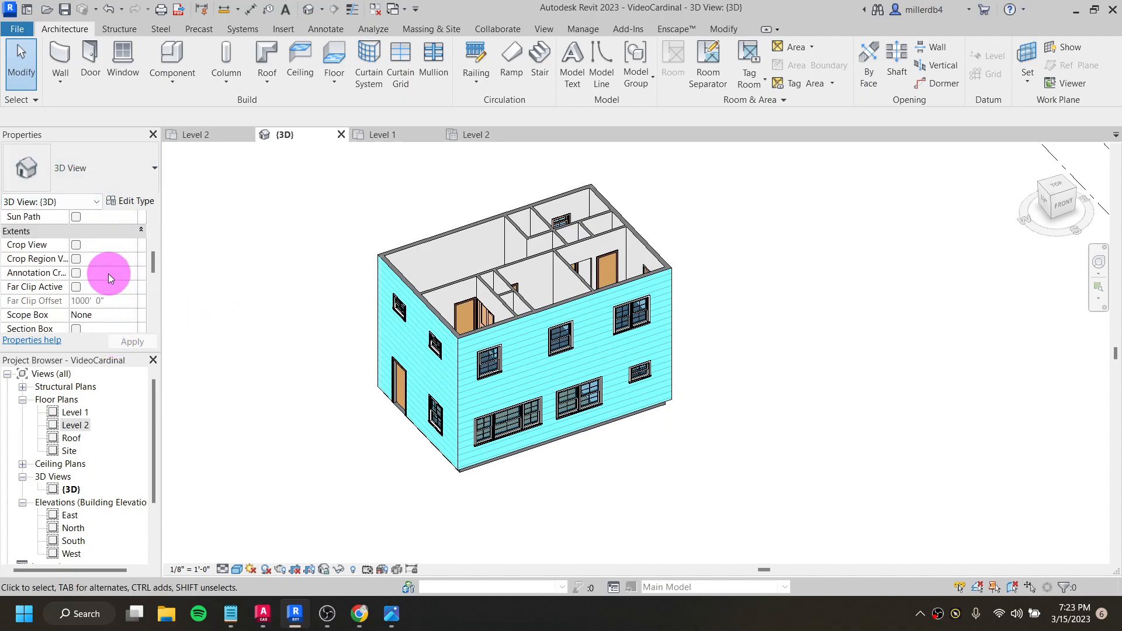
{"action": "scroll", "coordinate": [86, 245], "scroll_direction": "up", "scroll_amount": 1}
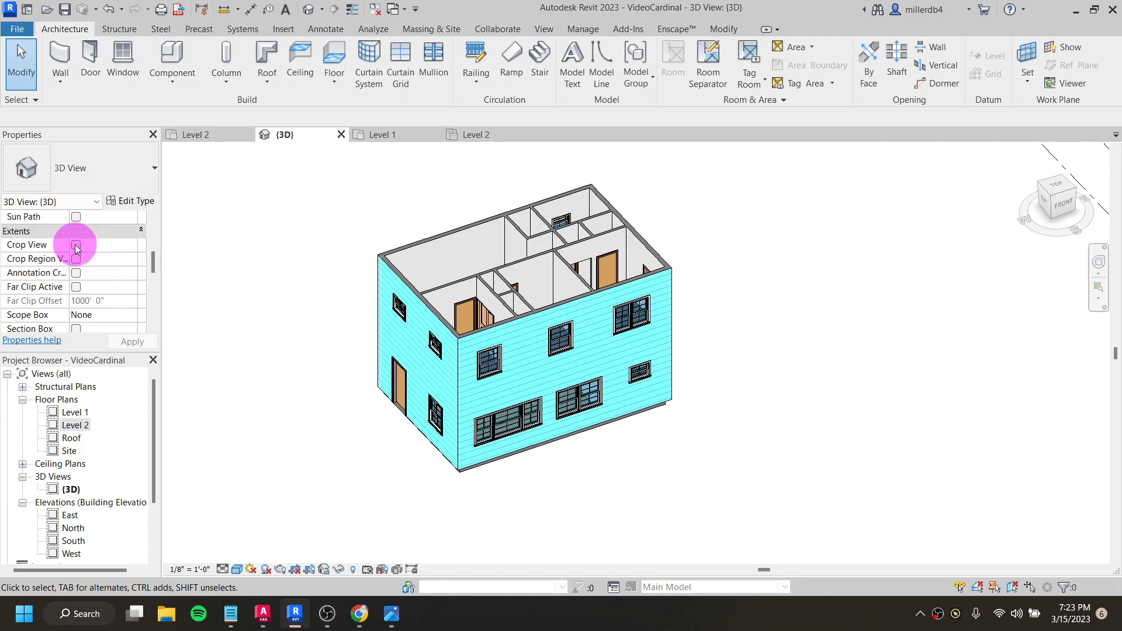
{"action": "scroll", "coordinate": [41, 238], "scroll_direction": "down", "scroll_amount": 1}
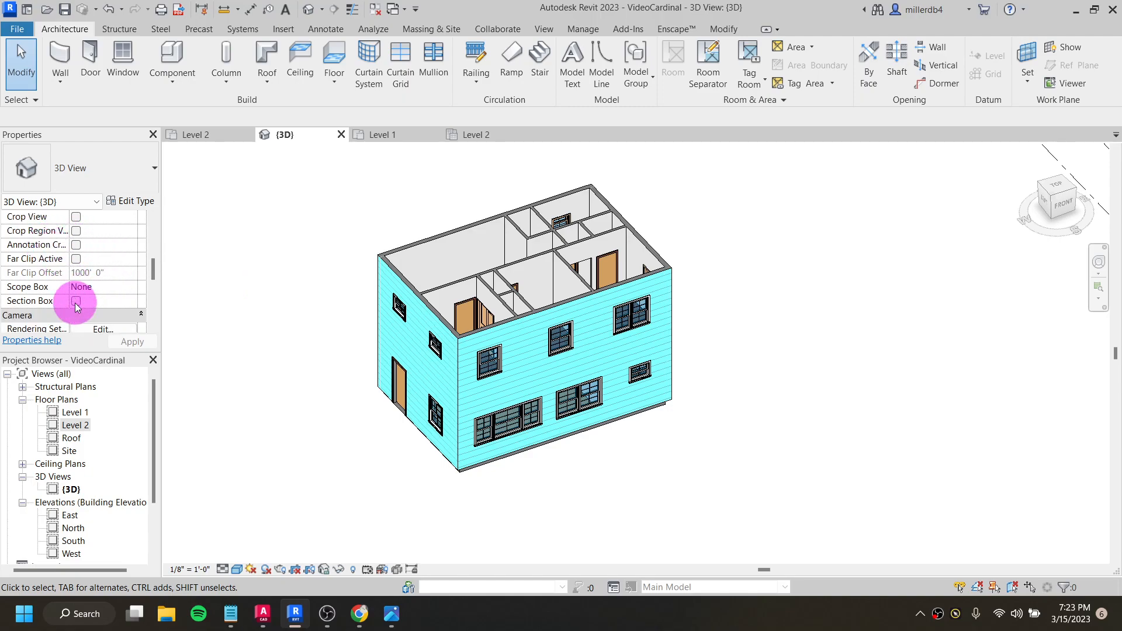
{"action": "scroll", "coordinate": [317, 258], "scroll_direction": "down", "scroll_amount": 5}
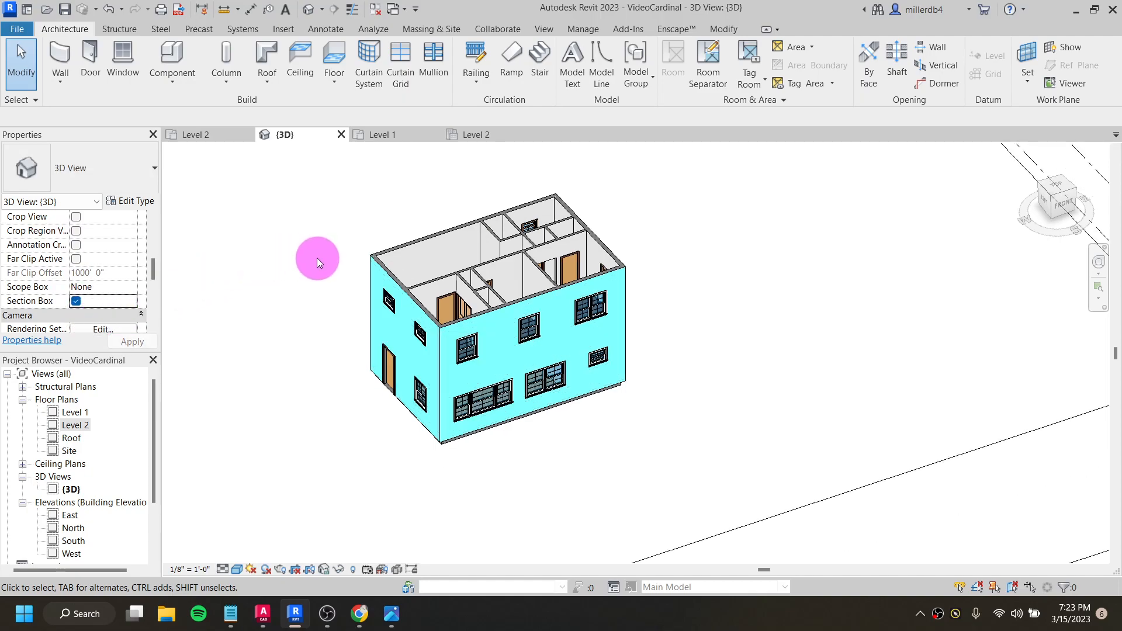
{"action": "middle_click_drag", "start_coordinate": [361, 363], "coordinate": [550, 430]}
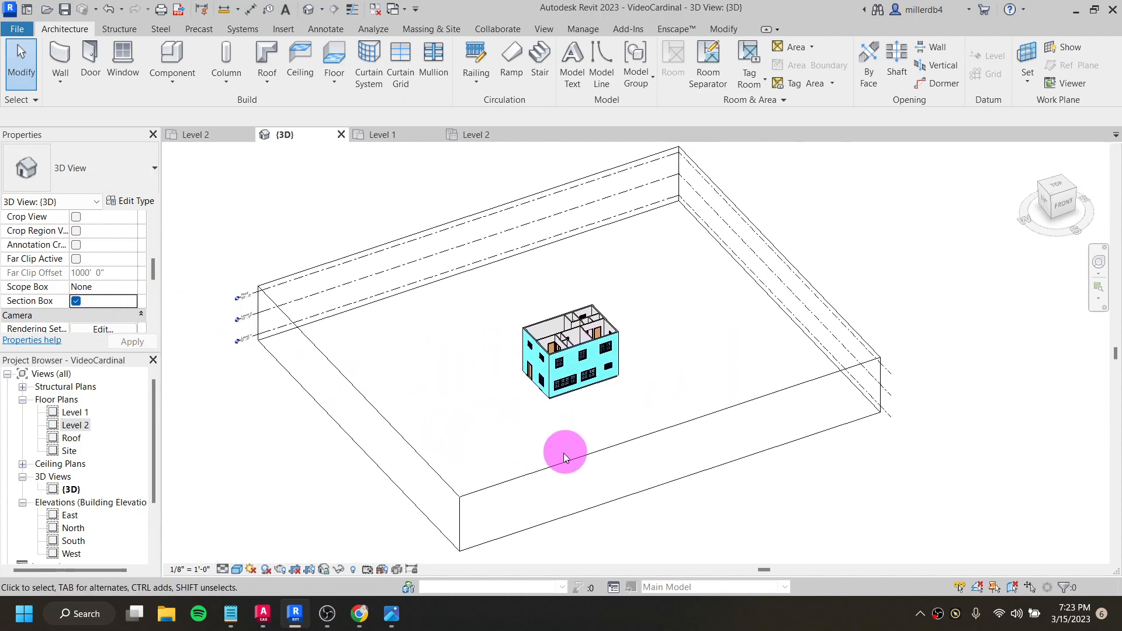
- Pull the section box's front face inward to cut through the house, and move it back out in front
{"action": "scroll", "coordinate": [564, 458], "scroll_direction": "up", "scroll_amount": 2}
{"action": "left_click", "coordinate": [565, 464]}
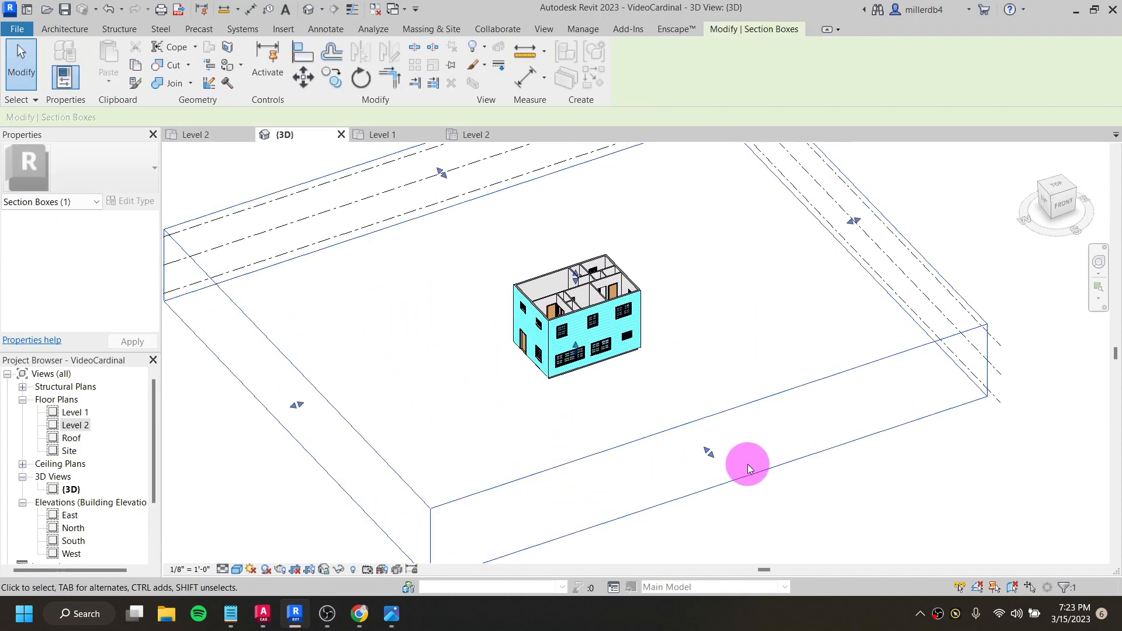
{"action": "left_click_drag", "start_coordinate": [710, 453], "coordinate": [591, 324]}
{"action": "scroll", "coordinate": [602, 360], "scroll_direction": "up", "scroll_amount": 3}
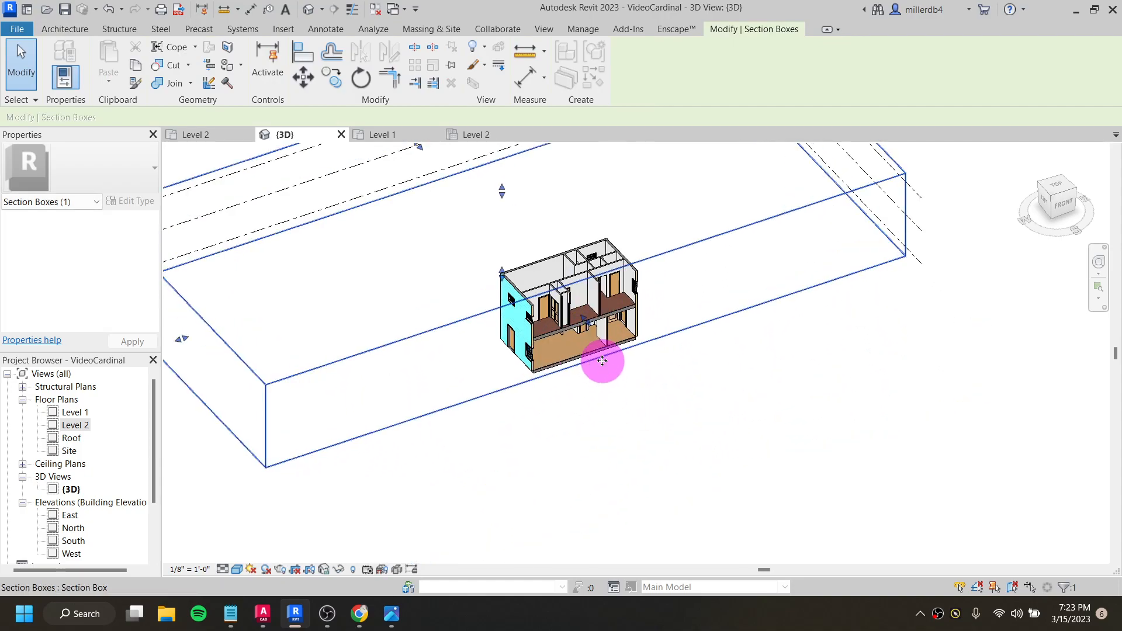
{"action": "scroll", "coordinate": [603, 361], "scroll_direction": "down", "scroll_amount": 5}
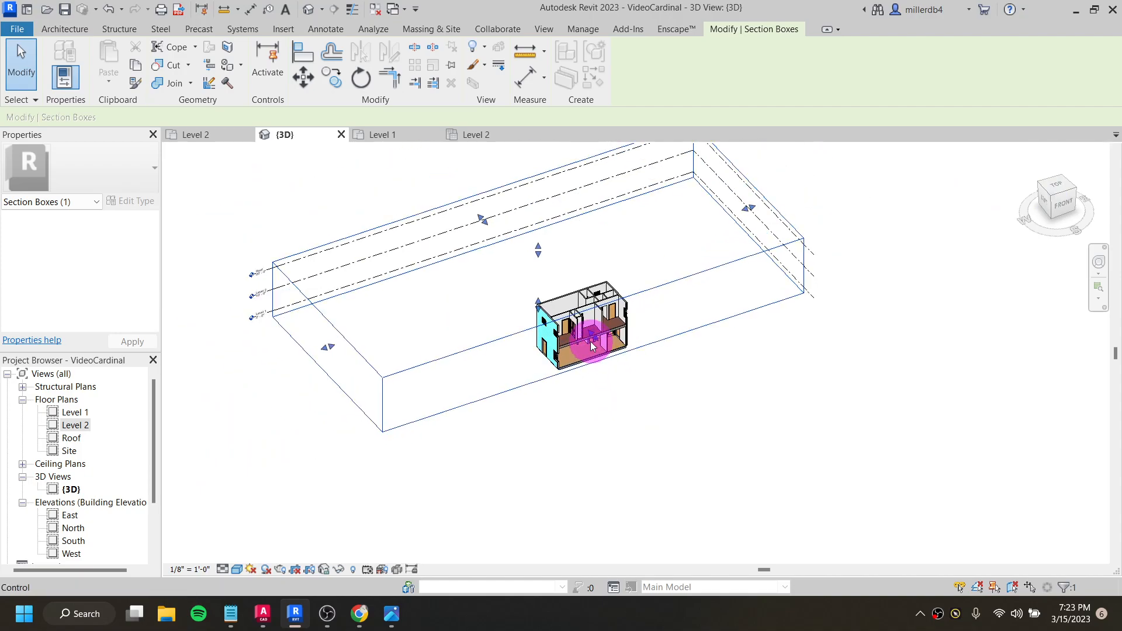
{"action": "left_click_drag", "start_coordinate": [640, 393], "coordinate": [671, 416]}
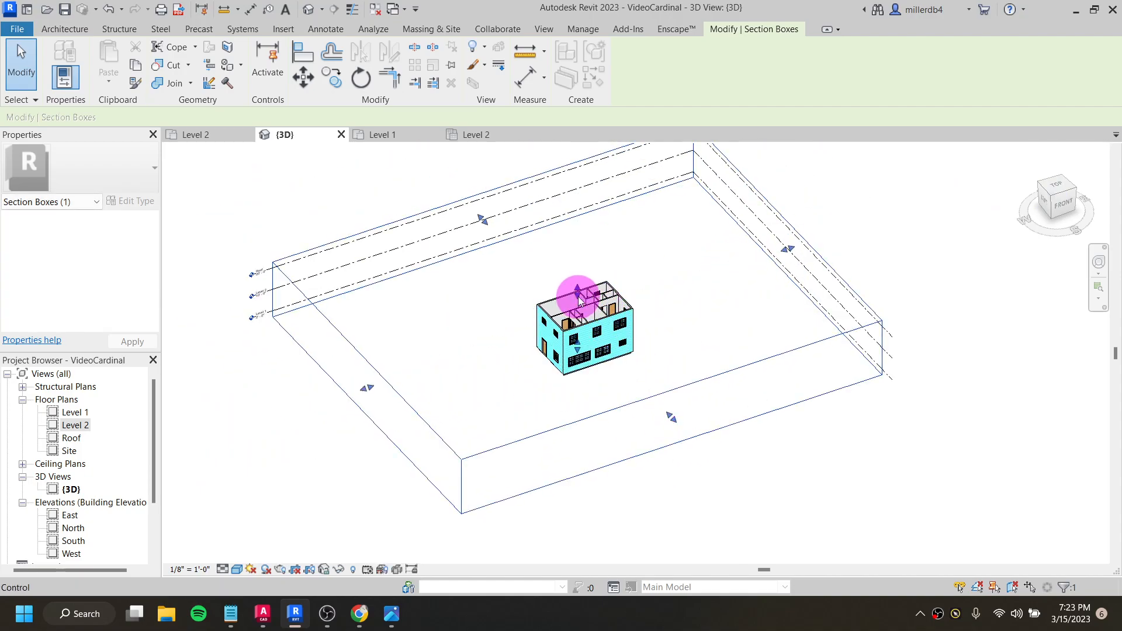
- Lower the section box's top face to cut through the ground-floor walls, and raise it back above the house
{"action": "left_click_drag", "start_coordinate": [578, 296], "coordinate": [583, 319]}
{"action": "left_click_drag", "start_coordinate": [585, 338], "coordinate": [594, 280]}
{"action": "scroll", "coordinate": [574, 335], "scroll_direction": "up", "scroll_amount": 5}
{"action": "scroll", "coordinate": [605, 324], "scroll_direction": "up", "scroll_amount": 4}
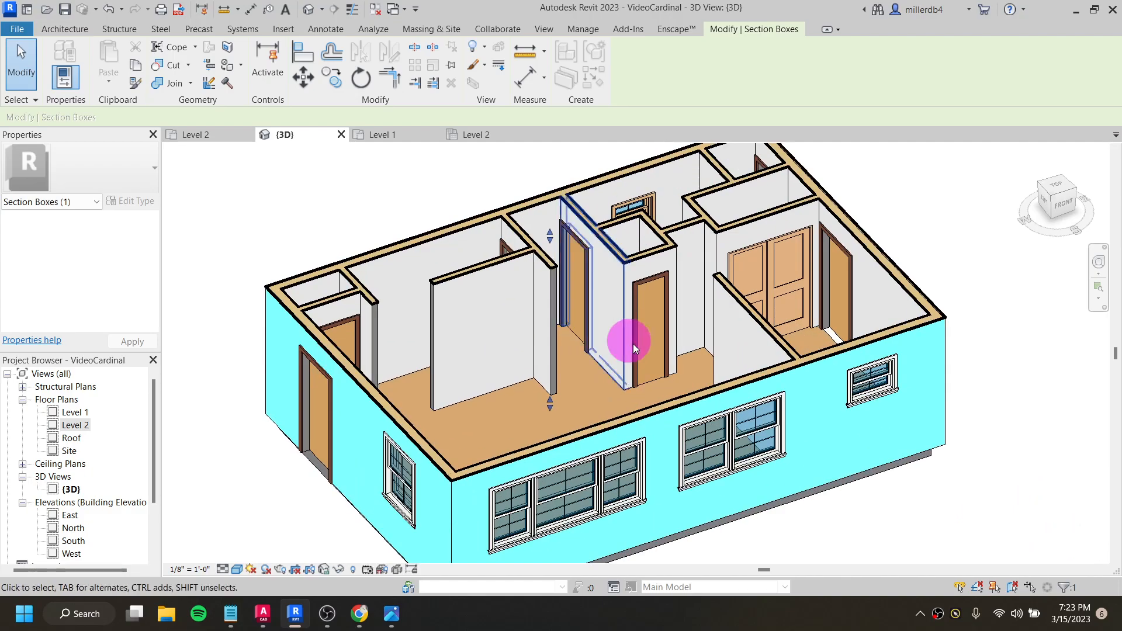
{"action": "scroll", "coordinate": [560, 275], "scroll_direction": "down", "scroll_amount": 5}
{"action": "left_click_drag", "start_coordinate": [559, 264], "coordinate": [571, 200]}
- Pull the section box's front face into the house again, and undo that cut
{"action": "left_click_drag", "start_coordinate": [761, 472], "coordinate": [590, 322]}
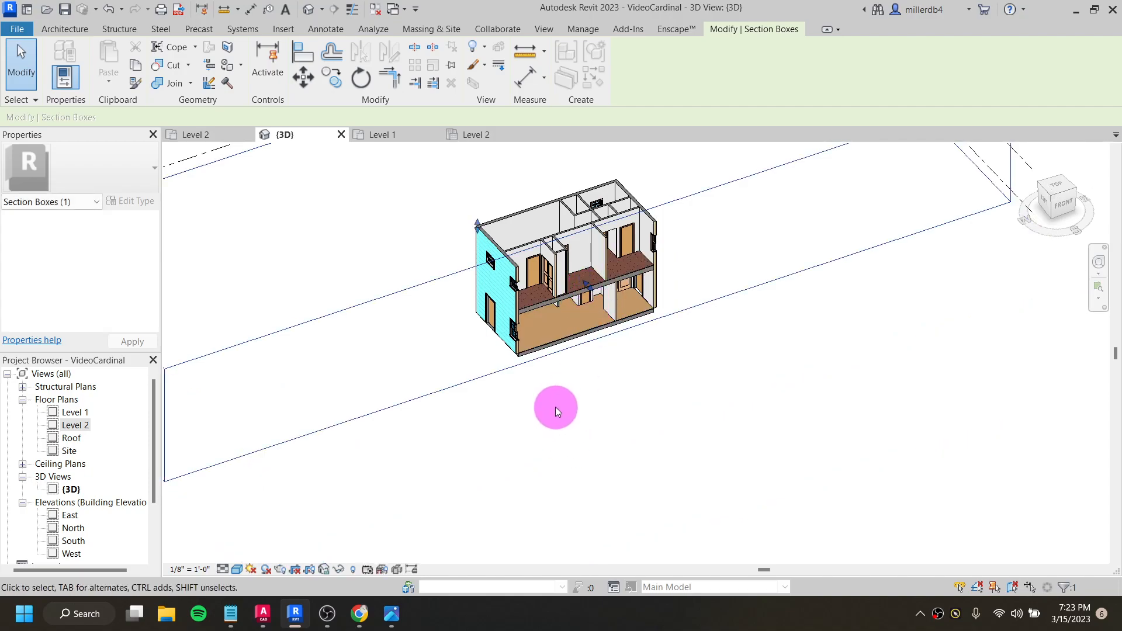
{"action": "key", "text": "ctrl+z"}
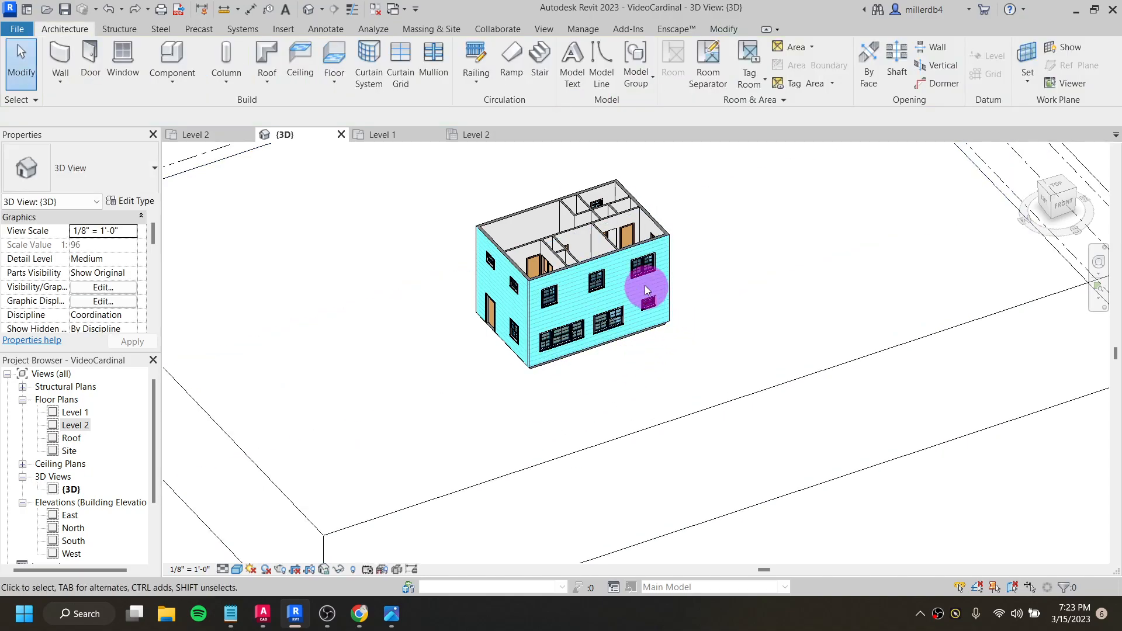
- Temporarily hide the front exterior wall in the 3D view
{"action": "scroll", "coordinate": [650, 261], "scroll_direction": "up", "scroll_amount": 3}
{"action": "middle_click_drag", "start_coordinate": [650, 263], "coordinate": [657, 315]}
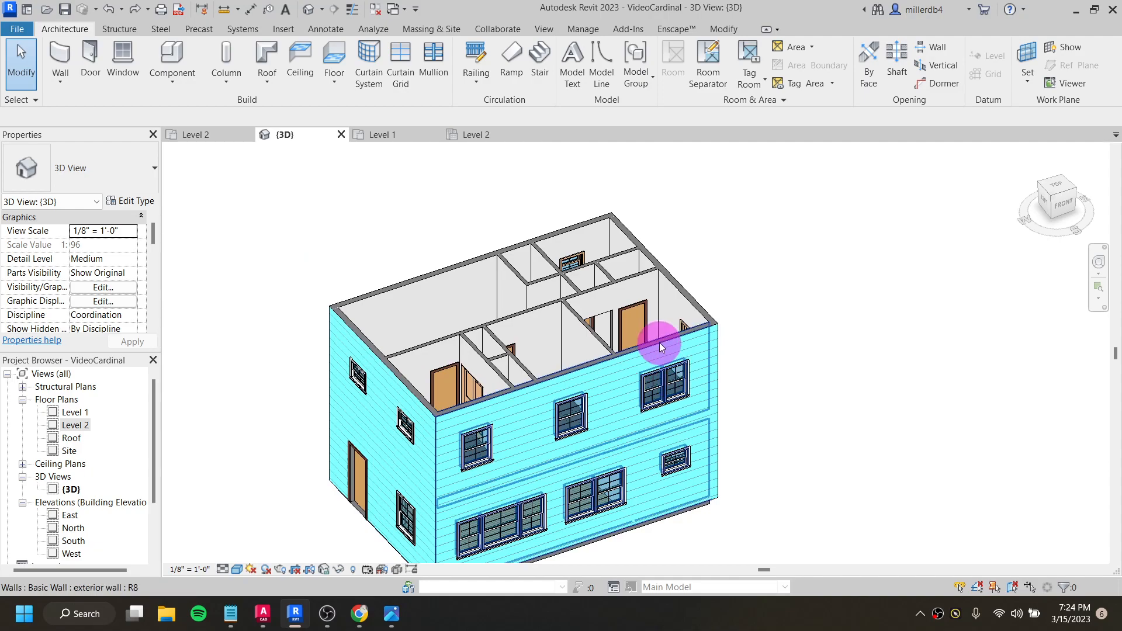
{"action": "left_click", "coordinate": [583, 374]}
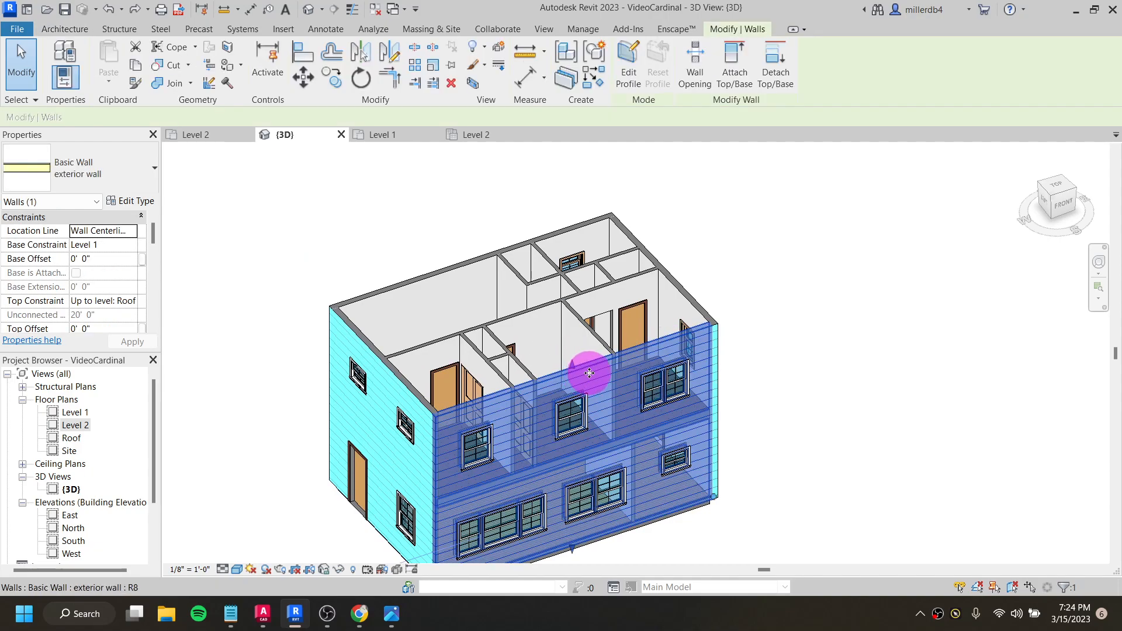
{"action": "left_click", "coordinate": [339, 570]}
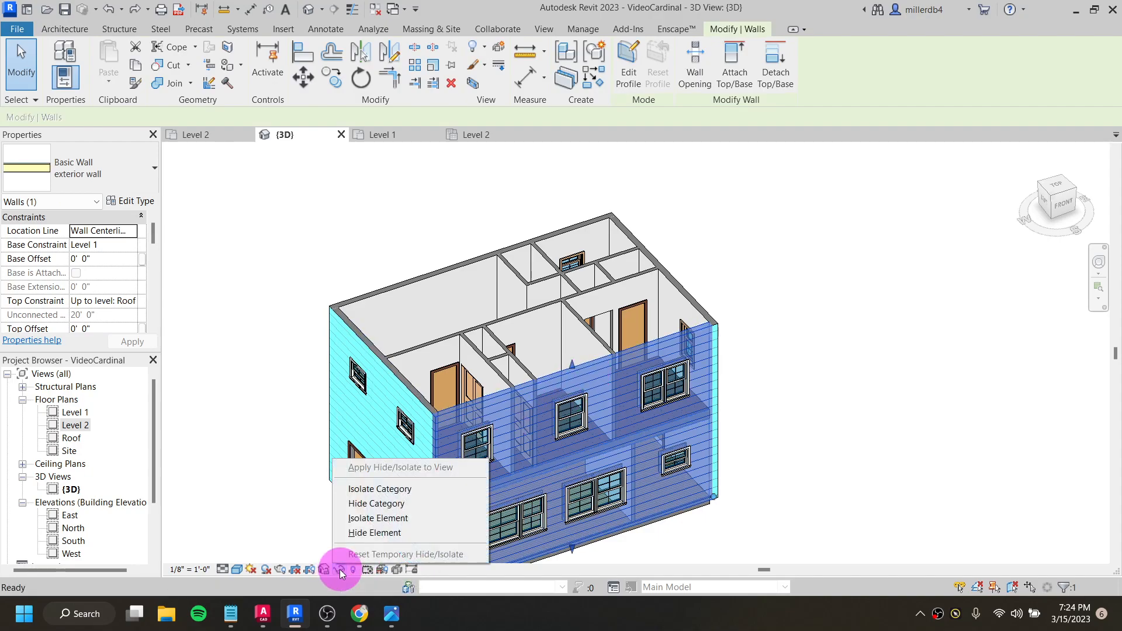
{"action": "left_click", "coordinate": [365, 532]}
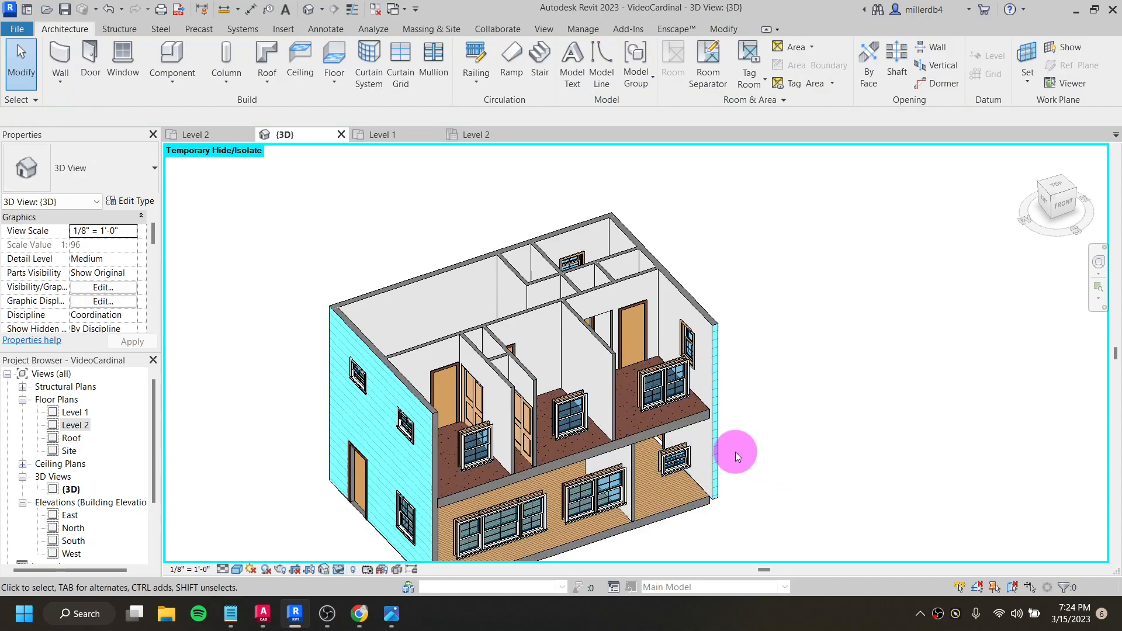
- Temporarily hide the whole window category in the 3D view, using a second-floor front window as the reference
{"action": "scroll", "coordinate": [713, 460], "scroll_direction": "up", "scroll_amount": 1}
{"action": "middle_click_drag", "start_coordinate": [713, 460], "coordinate": [725, 358]}
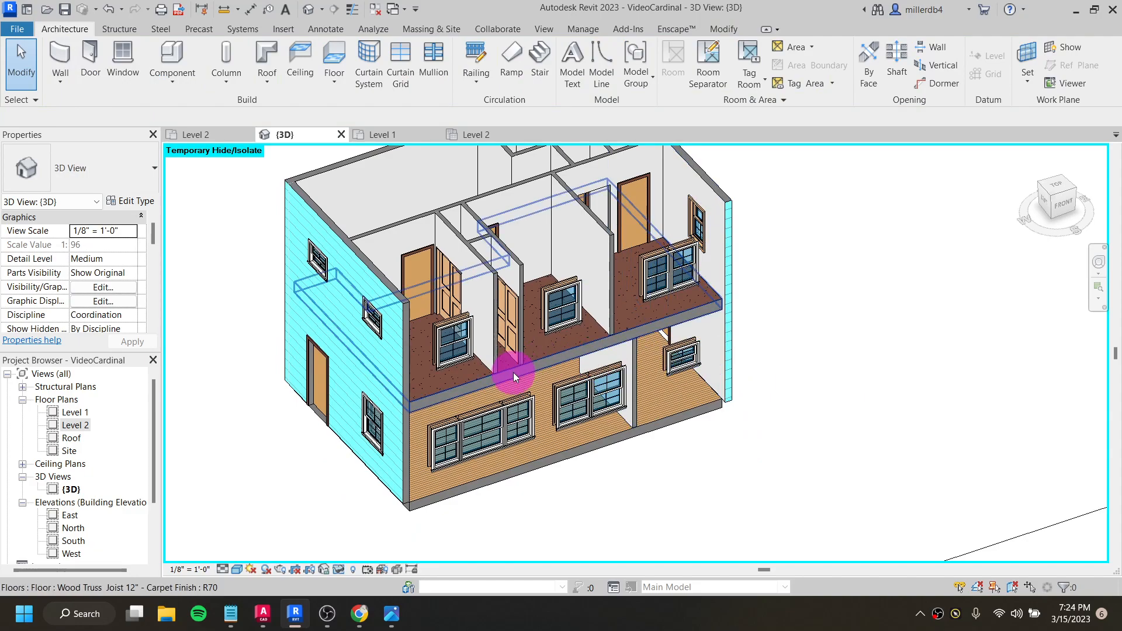
{"action": "left_click", "coordinate": [556, 297]}
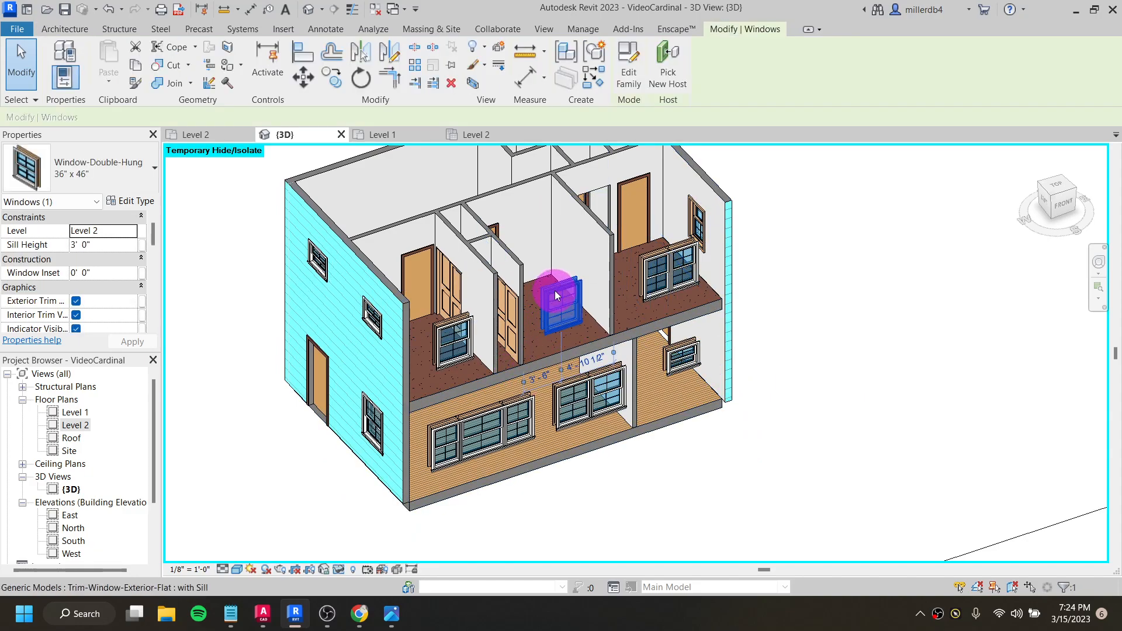
{"action": "left_click", "coordinate": [340, 568]}
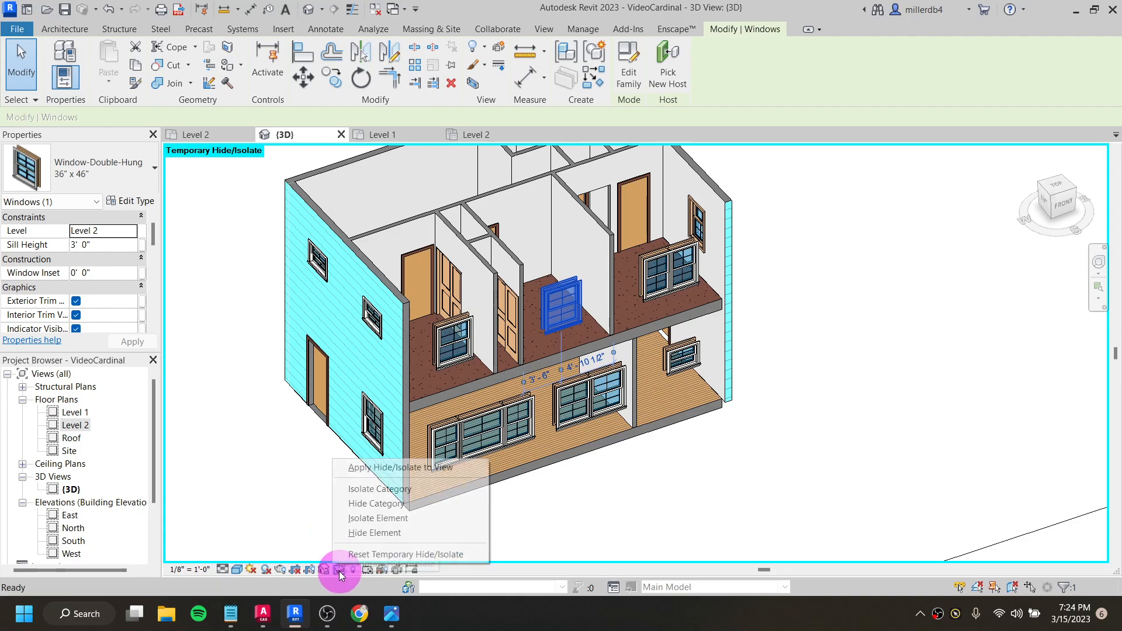
{"action": "left_click", "coordinate": [374, 505]}
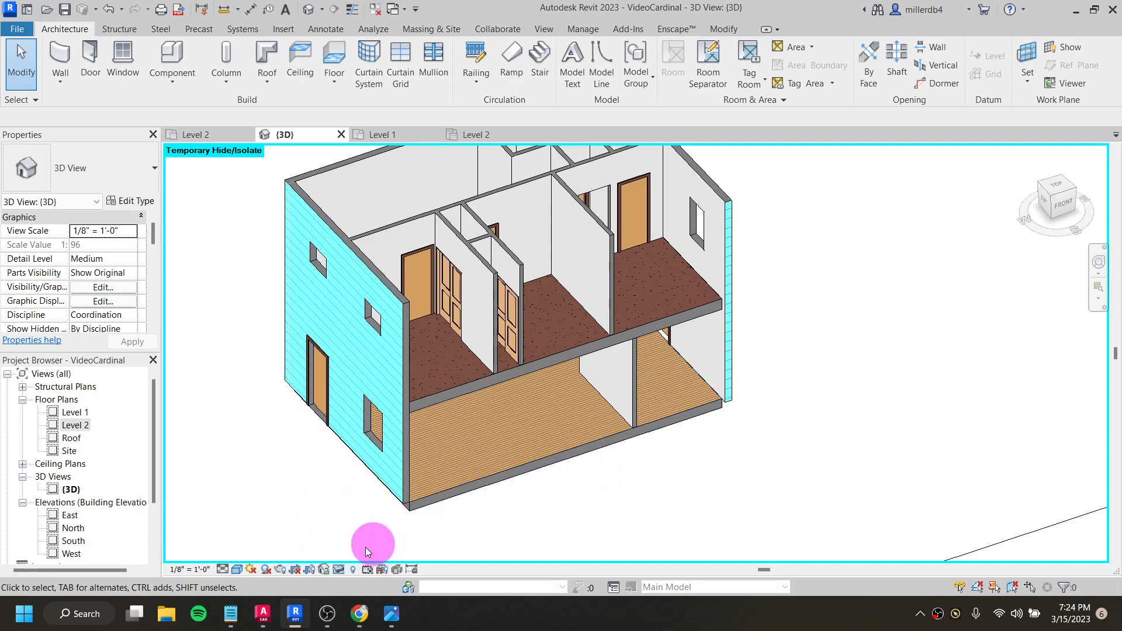
- Reset the temporary hide/isolate in the 3D view to bring back the front wall and windows
{"action": "left_click", "coordinate": [339, 570]}
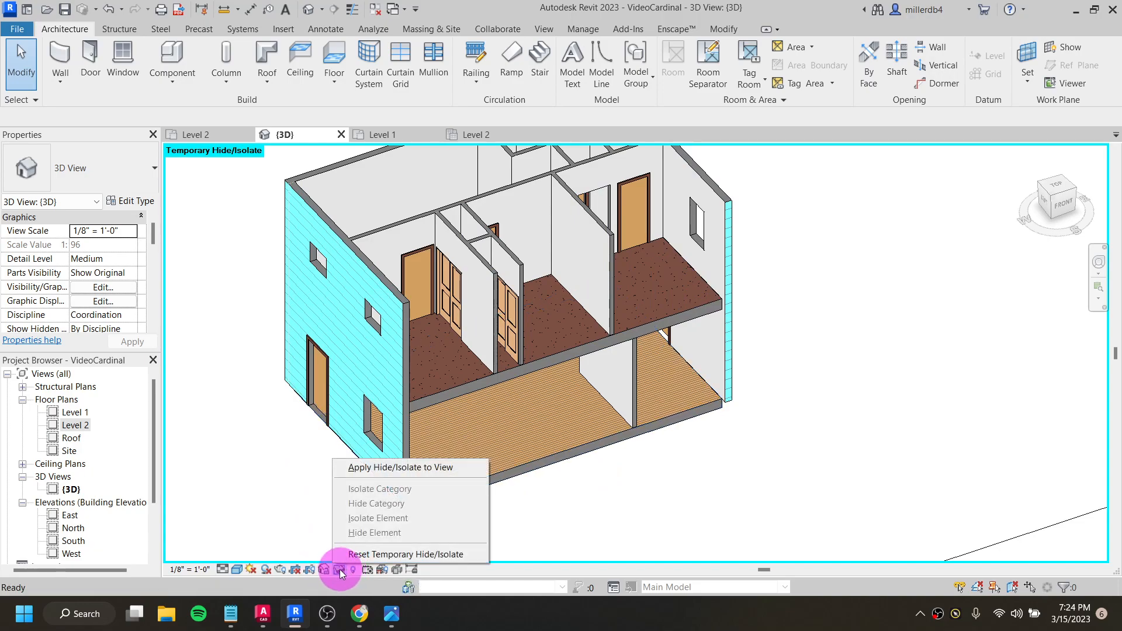
{"action": "left_click", "coordinate": [352, 554]}
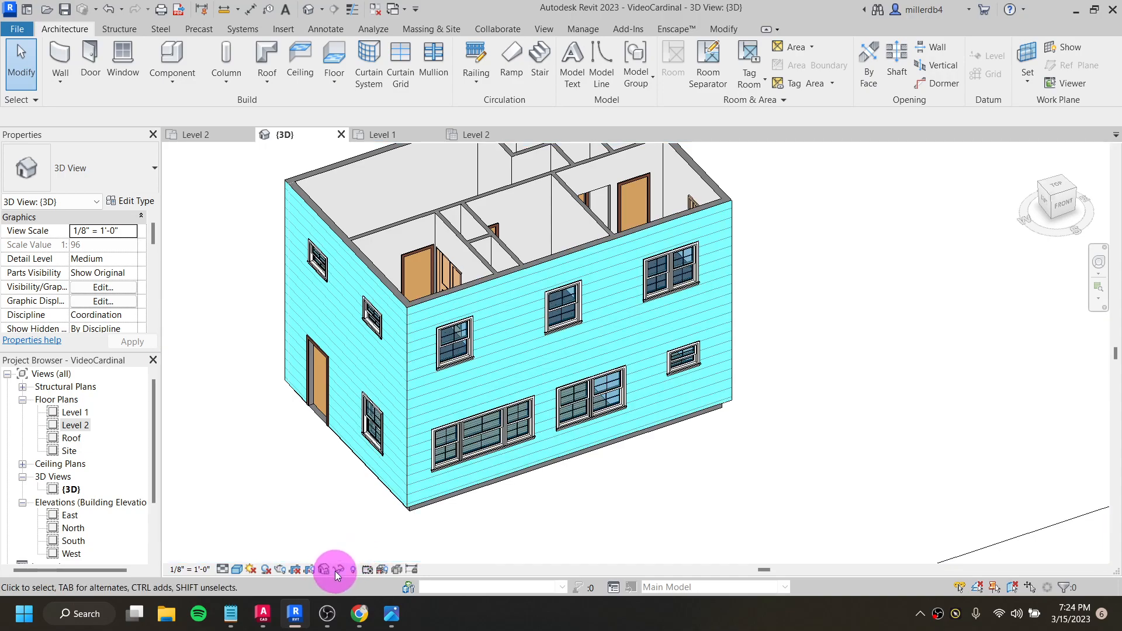
{"action": "scroll", "coordinate": [401, 461], "scroll_direction": "down", "scroll_amount": 1}
{"action": "middle_click_drag", "start_coordinate": [403, 458], "coordinate": [456, 438]}
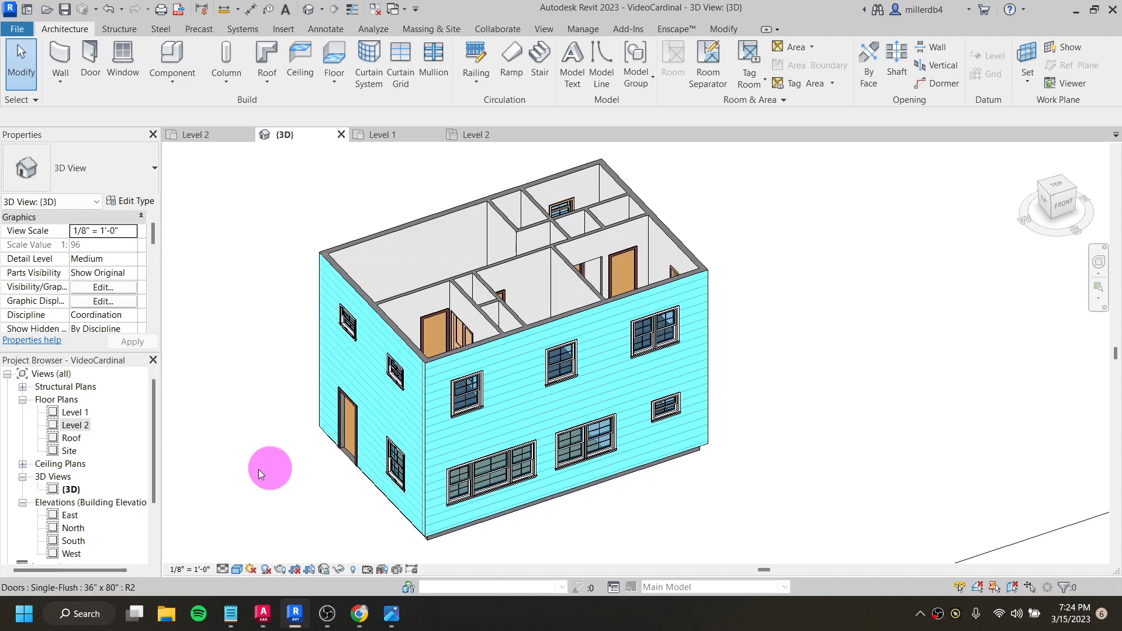
- Open the Level 1 floor plan and check which floor element carries the line pattern across the rooms
{"action": "double_click", "coordinate": [74, 413]}
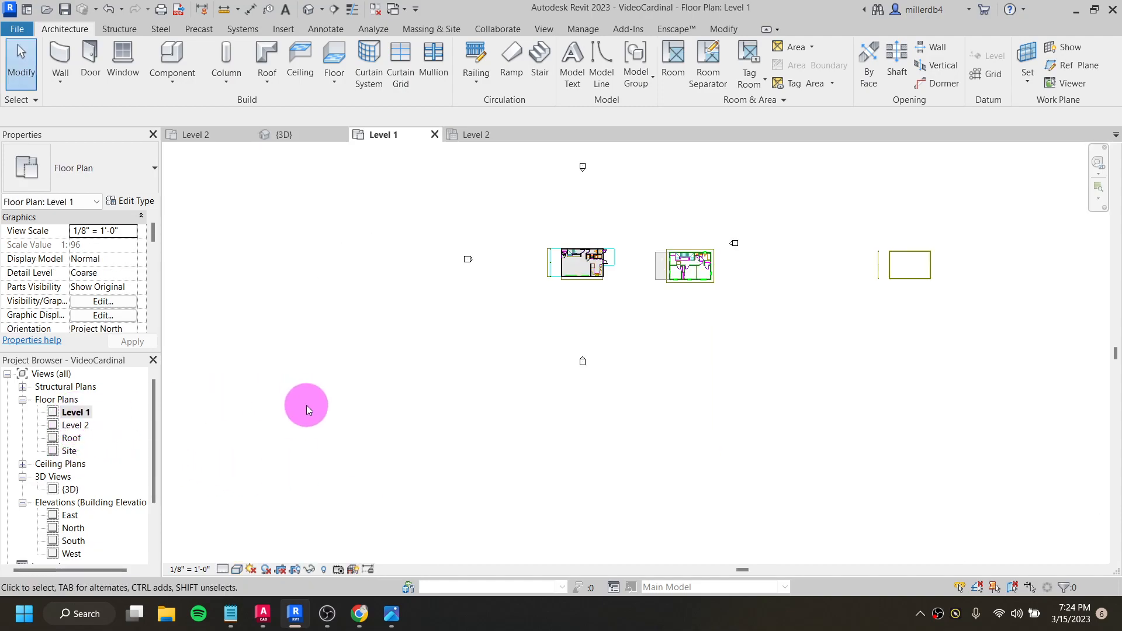
{"action": "scroll", "coordinate": [564, 252], "scroll_direction": "up", "scroll_amount": 7}
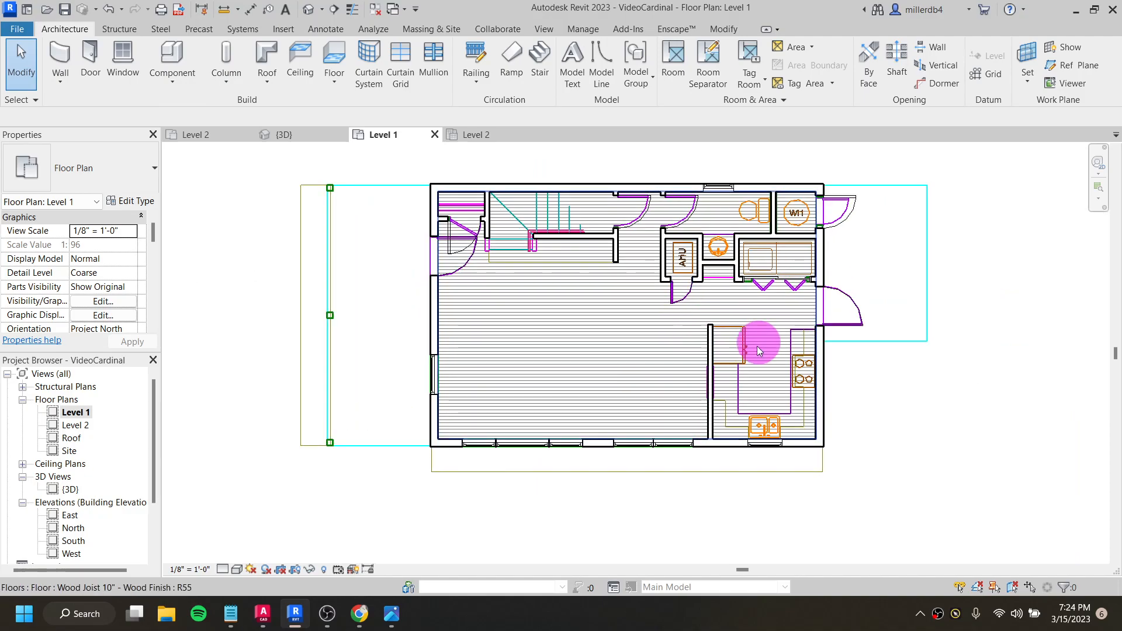
{"action": "scroll", "coordinate": [770, 307], "scroll_direction": "up", "scroll_amount": 2}
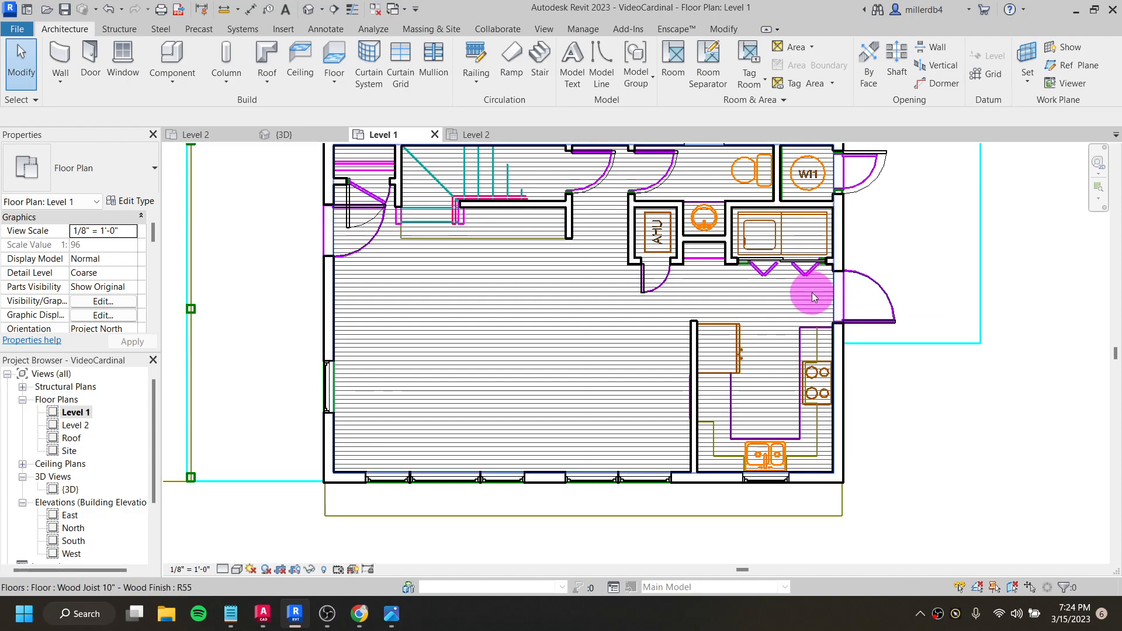
{"action": "left_click", "coordinate": [811, 292]}
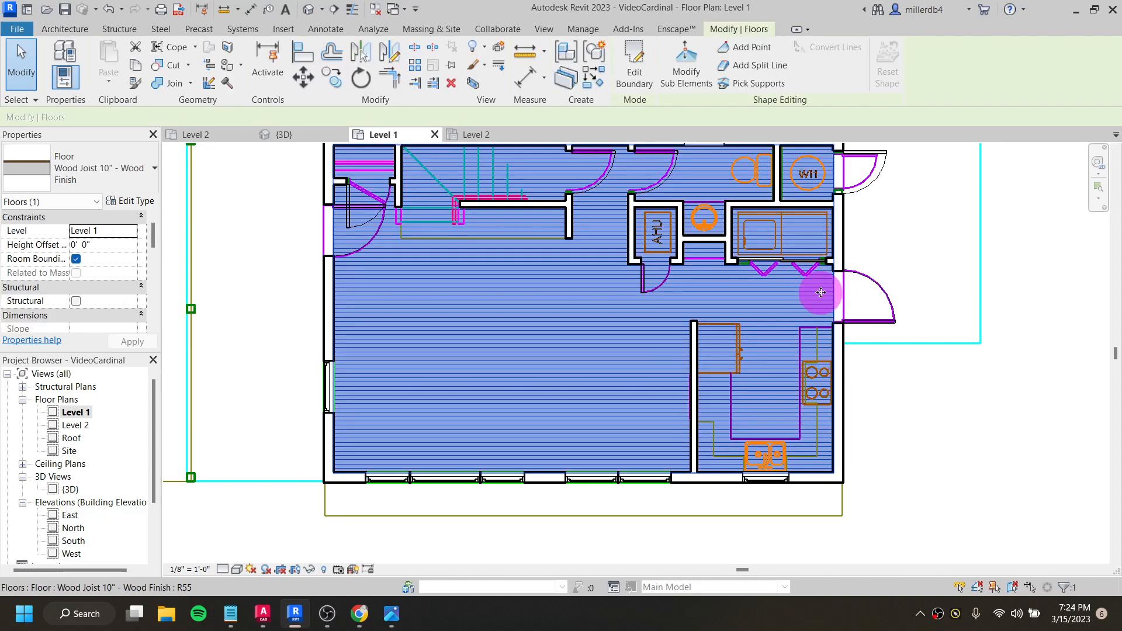
{"action": "key", "text": "Escape"}
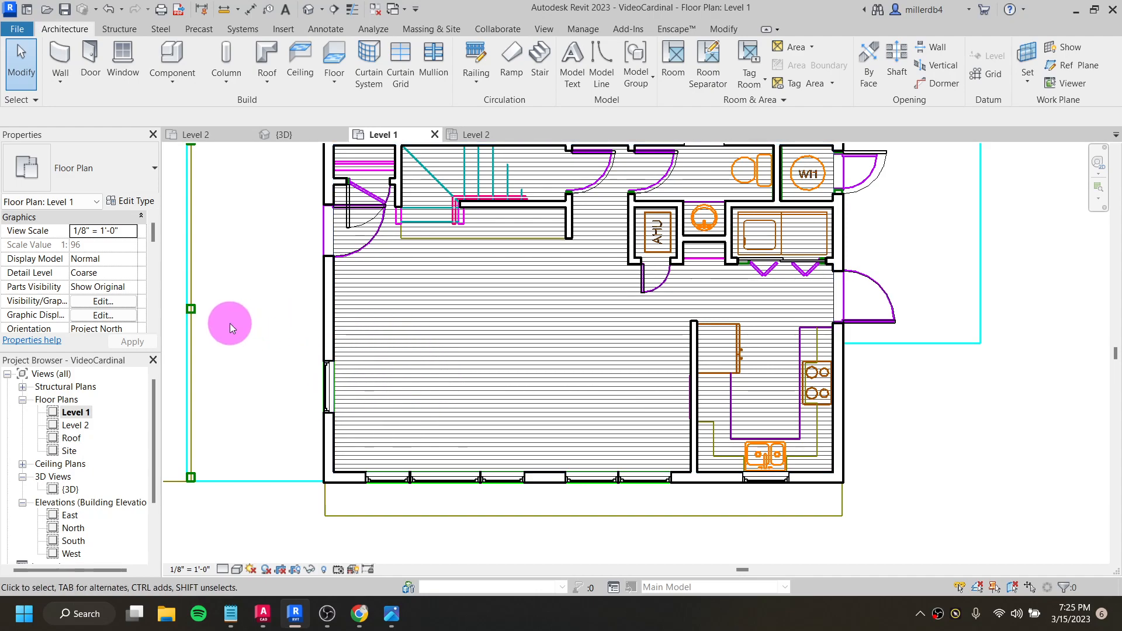
- Override the Floors category's projection/surface pattern in the Level 1 plan so that its foreground pattern is not visible
{"action": "left_click", "coordinate": [104, 308]}
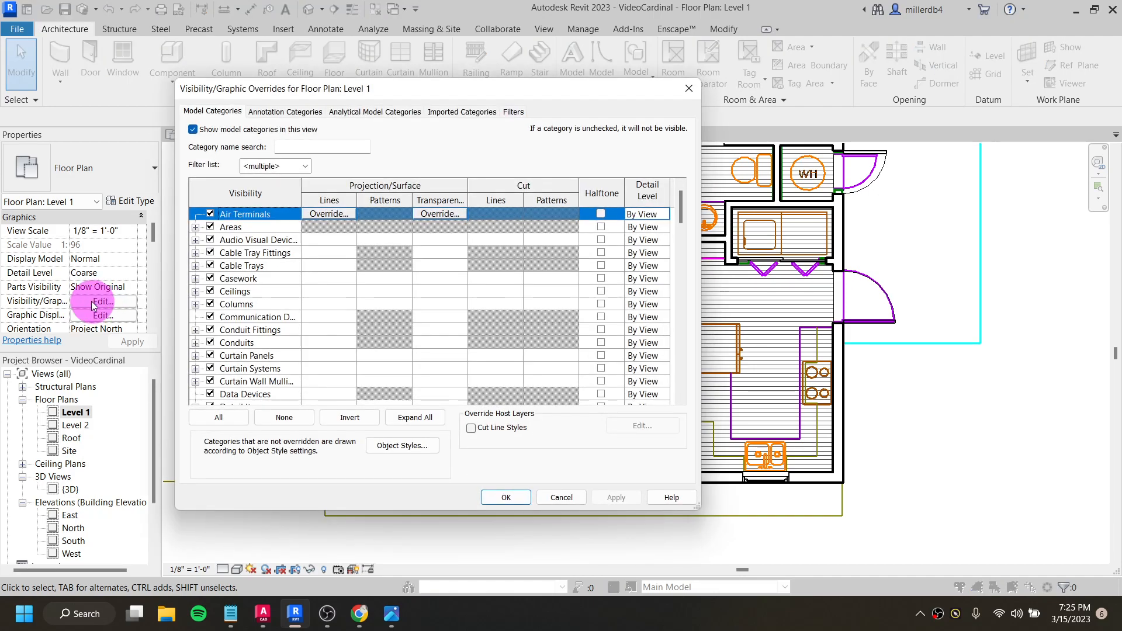
{"action": "scroll", "coordinate": [221, 304], "scroll_direction": "down", "scroll_amount": 5}
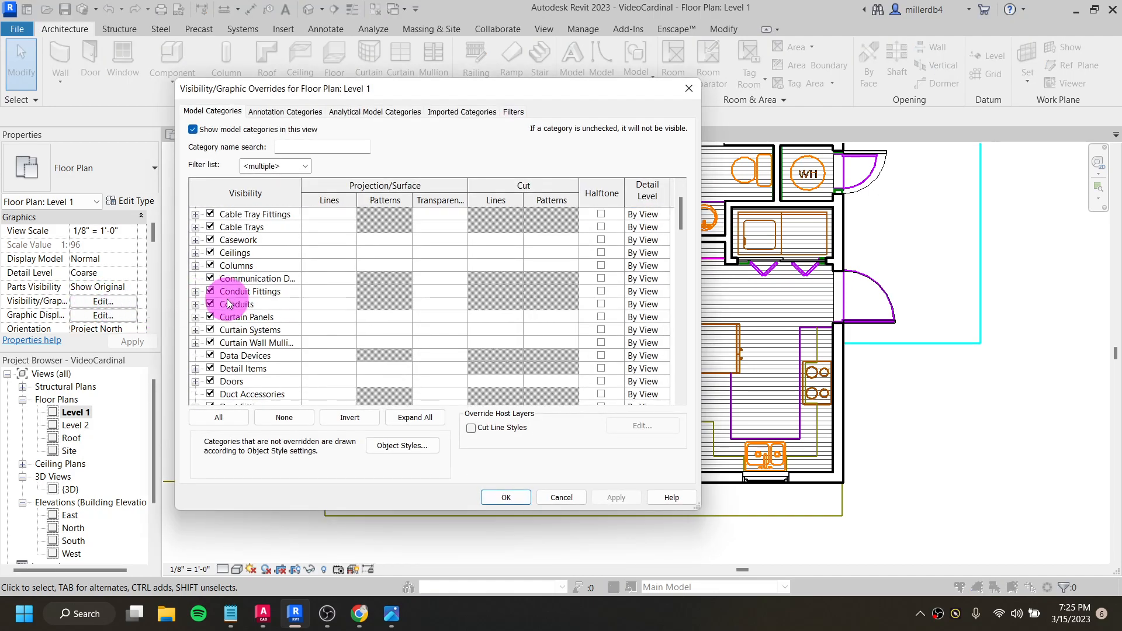
{"action": "scroll", "coordinate": [222, 317], "scroll_direction": "down", "scroll_amount": 2}
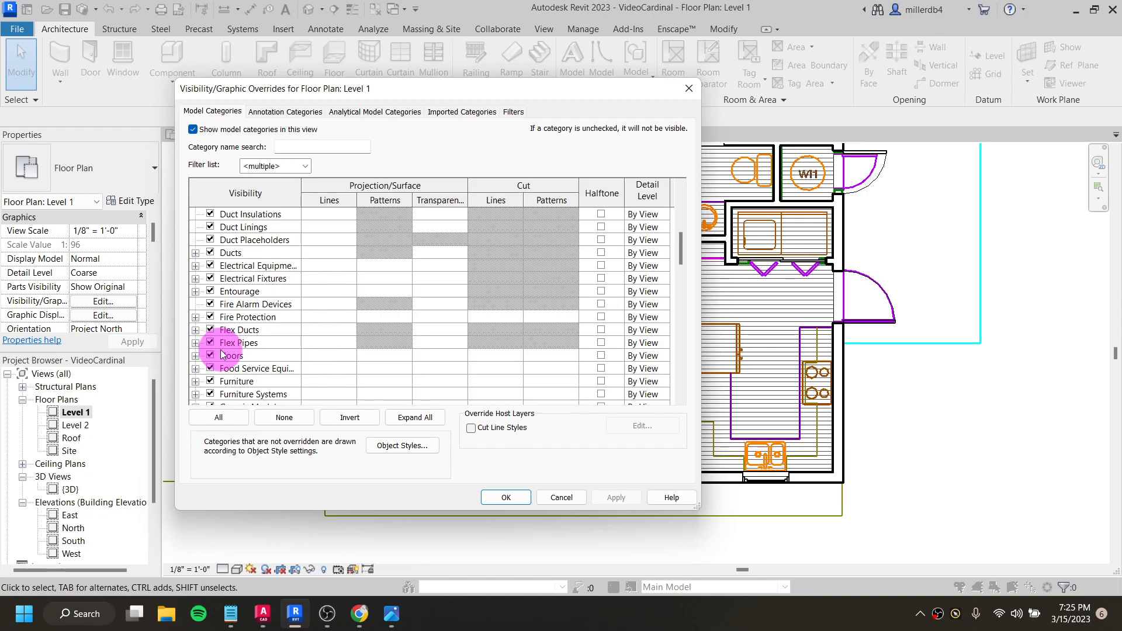
{"action": "left_click", "coordinate": [377, 359]}
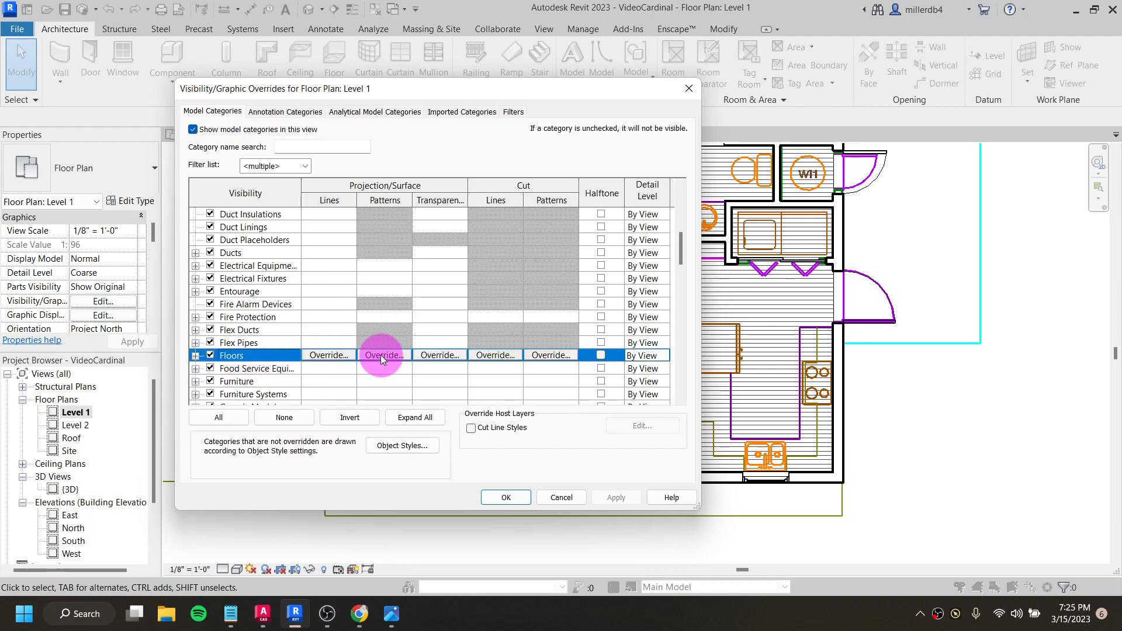
{"action": "left_click", "coordinate": [381, 355]}
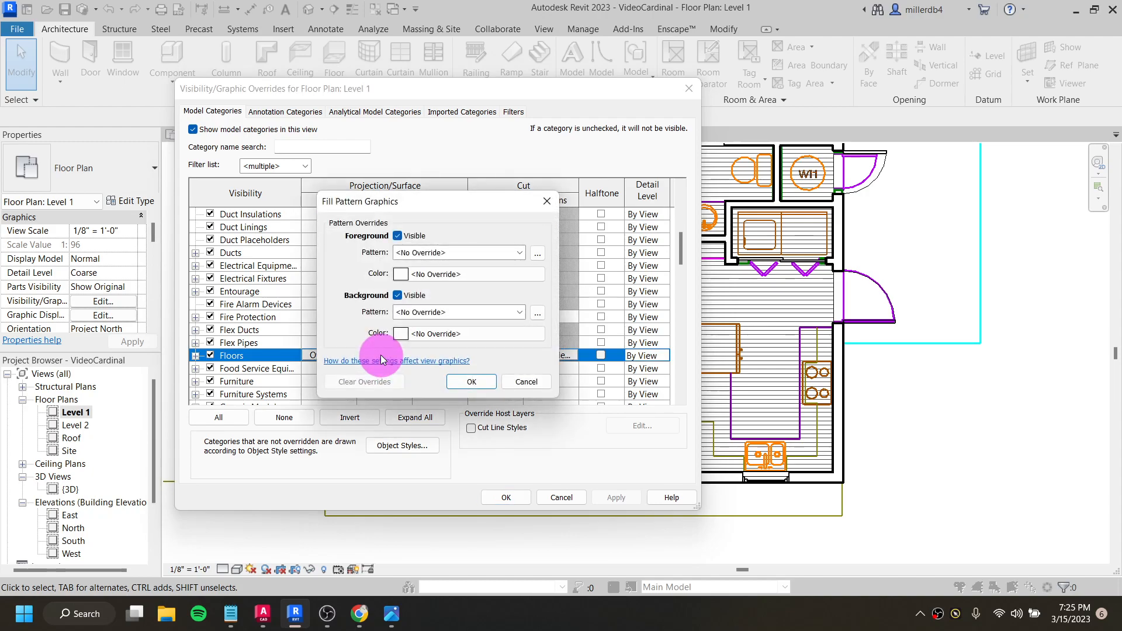
{"action": "left_click", "coordinate": [397, 237]}
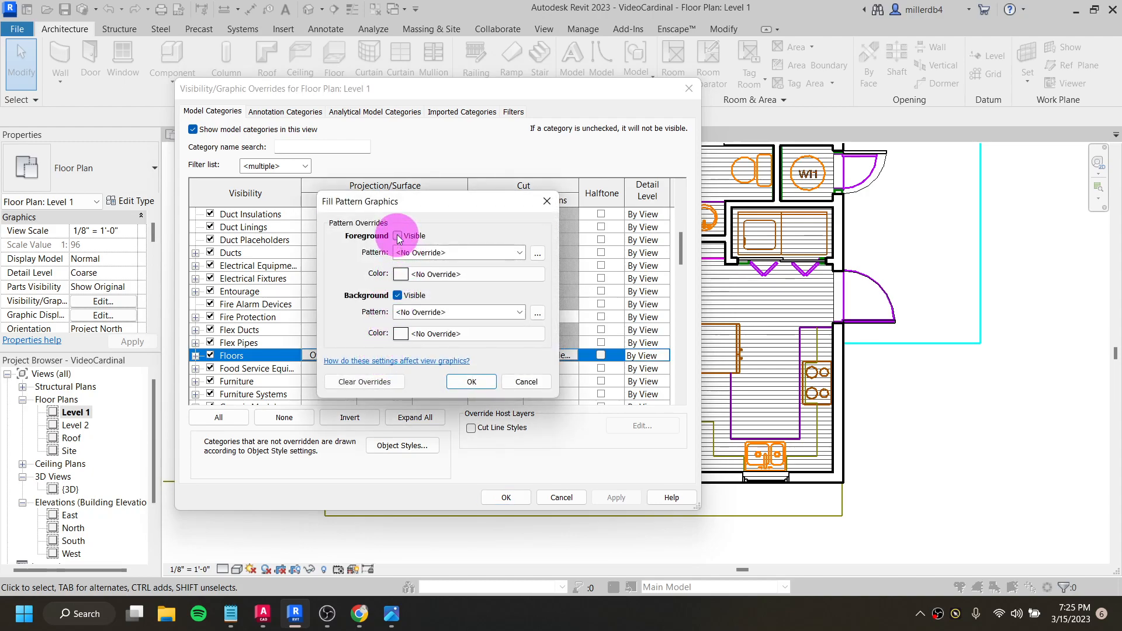
{"action": "left_click", "coordinate": [485, 385]}
{"action": "left_click", "coordinate": [615, 502]}
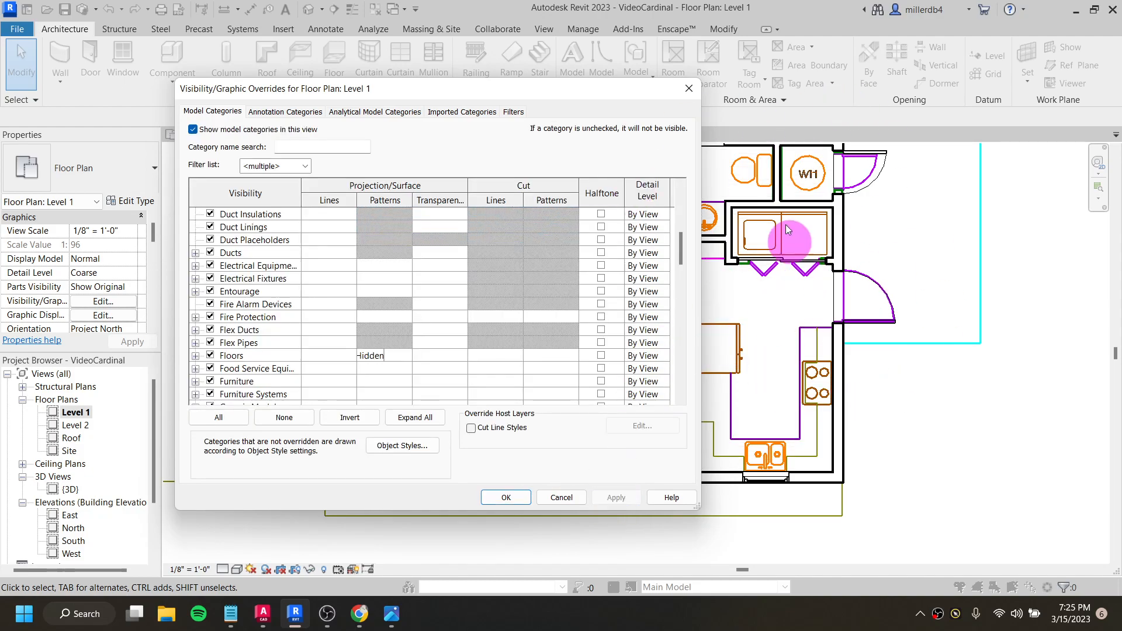
{"action": "left_click", "coordinate": [507, 498]}
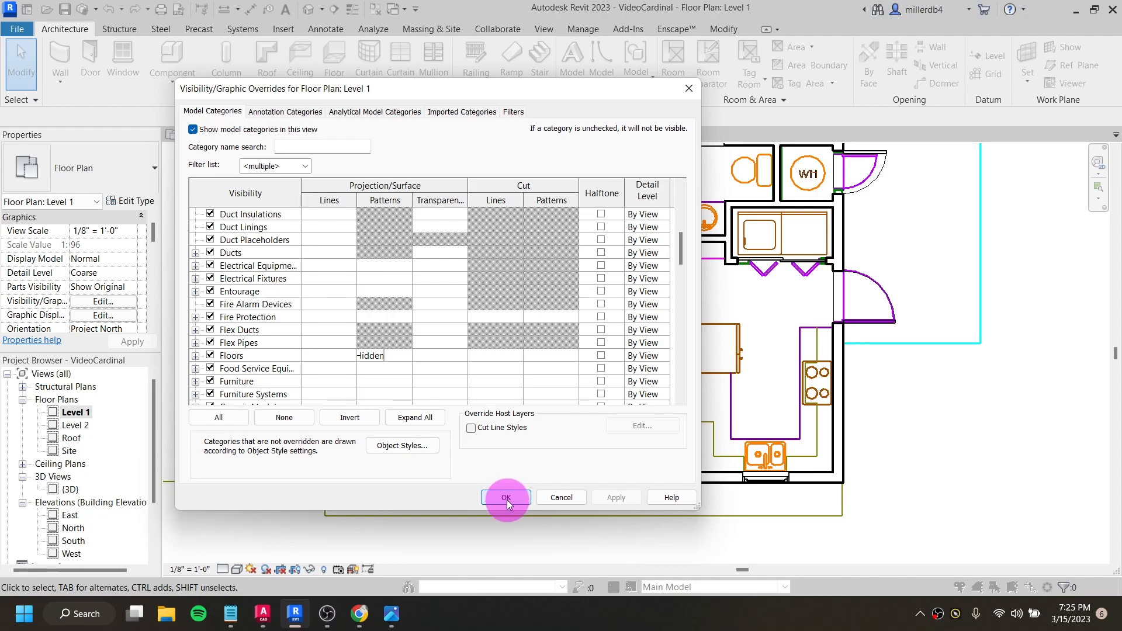
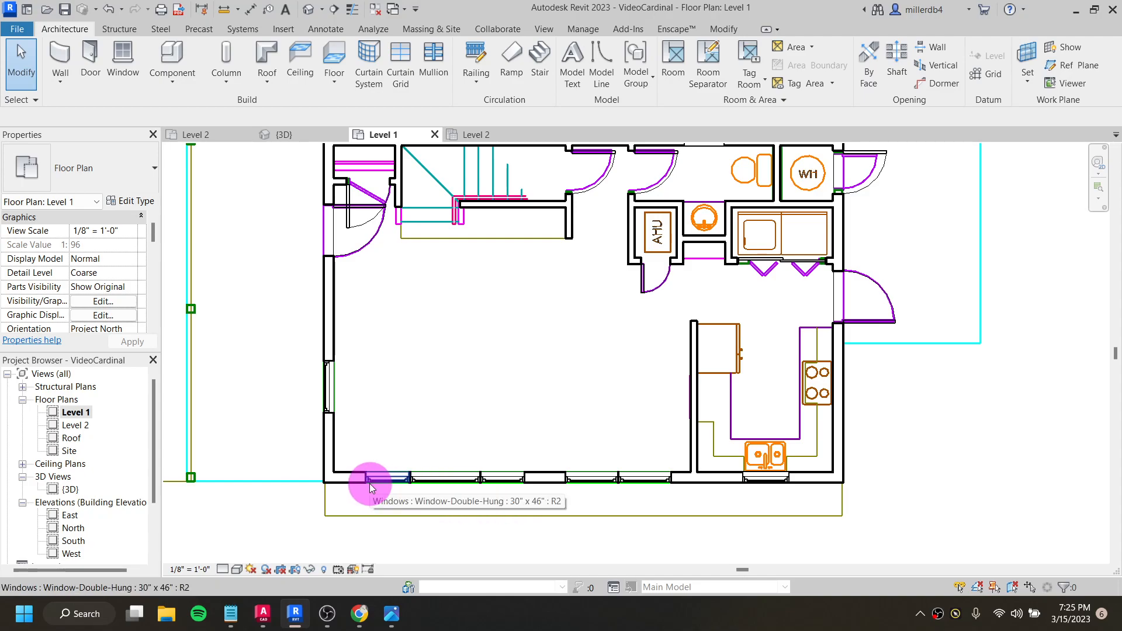
- In the Level 2 floor plan, override the Floors category's projection/surface pattern so its foreground is not visible
{"action": "double_click", "coordinate": [80, 427]}
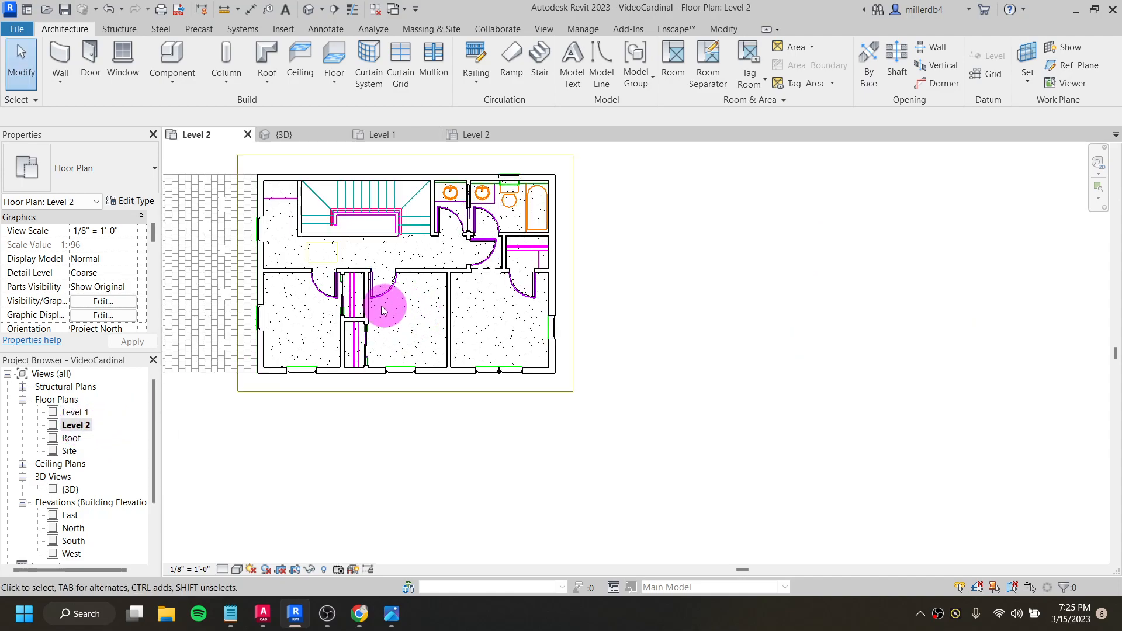
{"action": "middle_click_drag", "start_coordinate": [367, 328], "coordinate": [508, 346]}
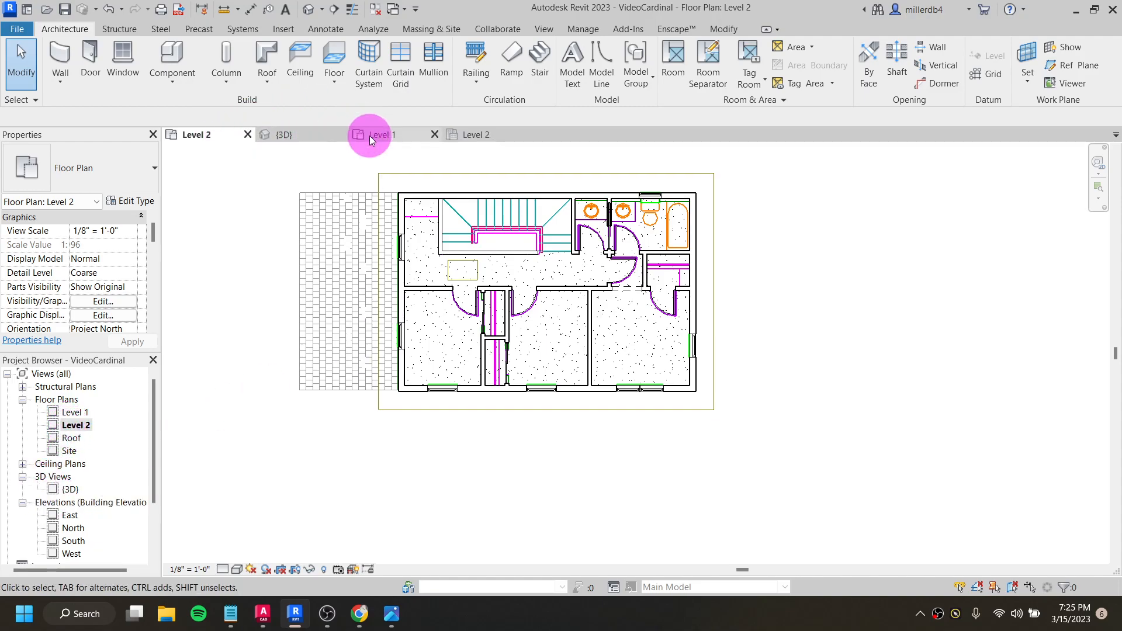
{"action": "left_click", "coordinate": [99, 302]}
{"action": "scroll", "coordinate": [330, 287], "scroll_direction": "down", "scroll_amount": 2}
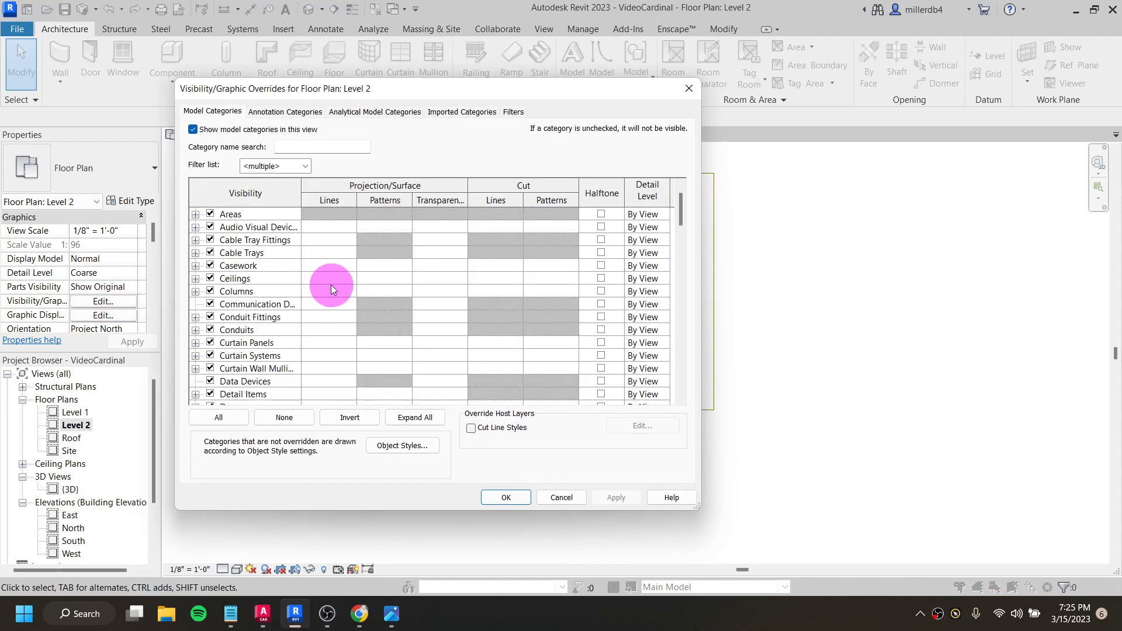
{"action": "scroll", "coordinate": [331, 292], "scroll_direction": "down", "scroll_amount": 6}
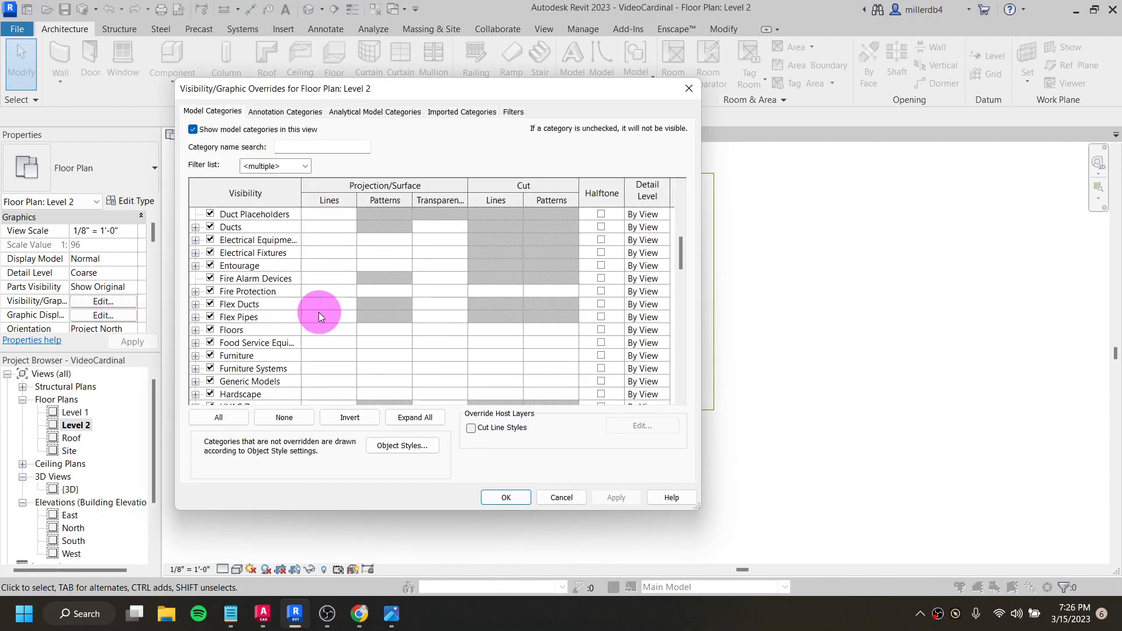
{"action": "left_click", "coordinate": [373, 329]}
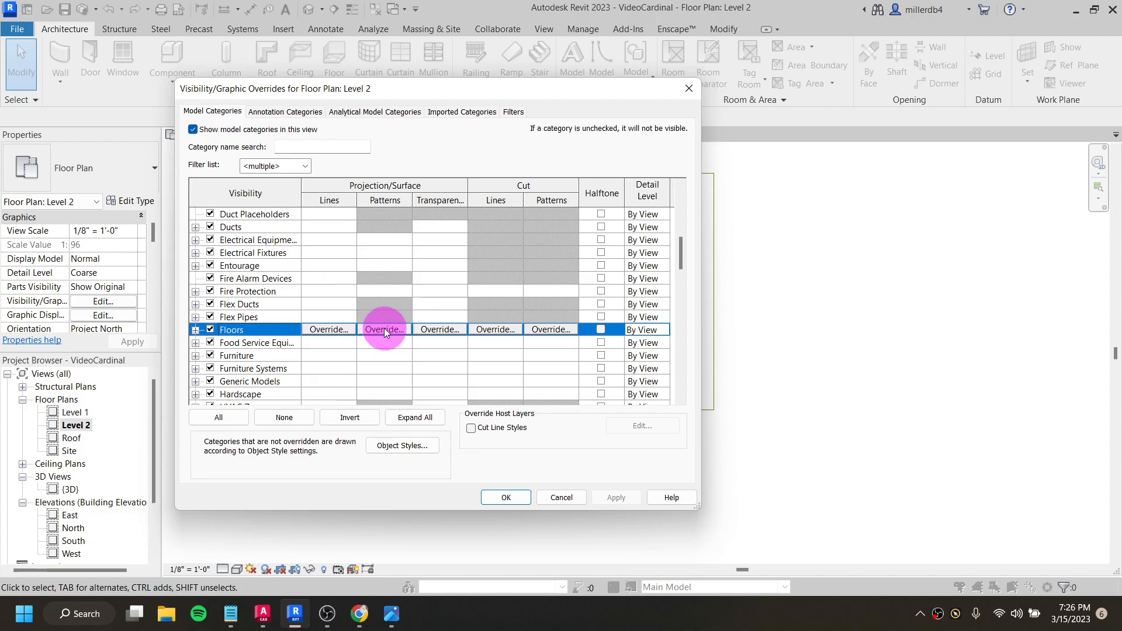
{"action": "left_click", "coordinate": [384, 329]}
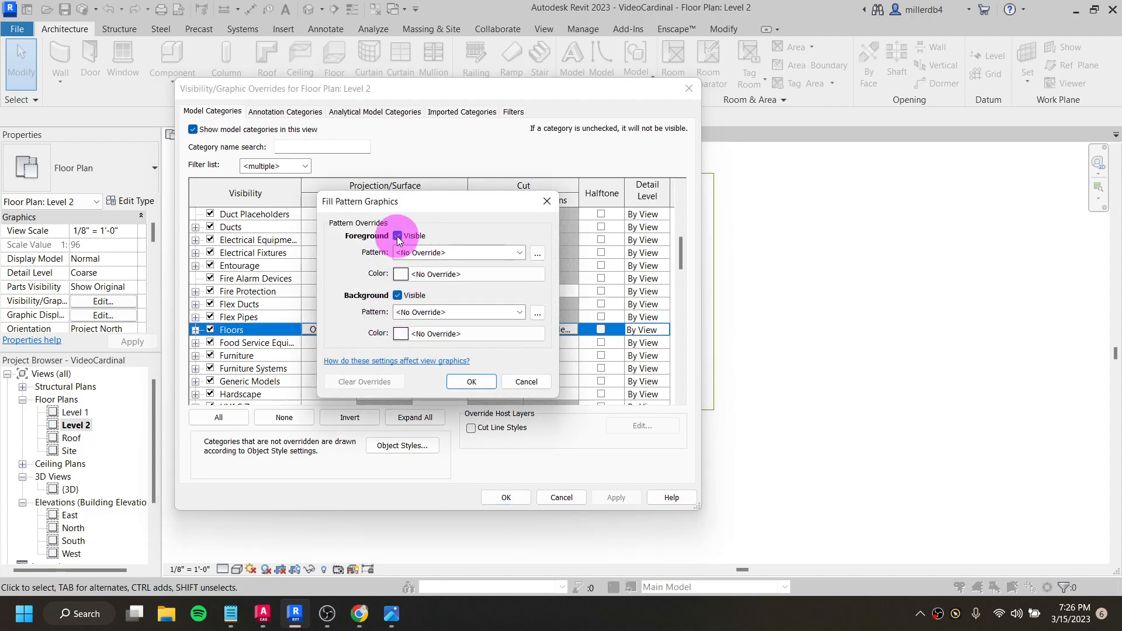
{"action": "left_click", "coordinate": [471, 382]}
{"action": "left_click", "coordinate": [506, 498]}
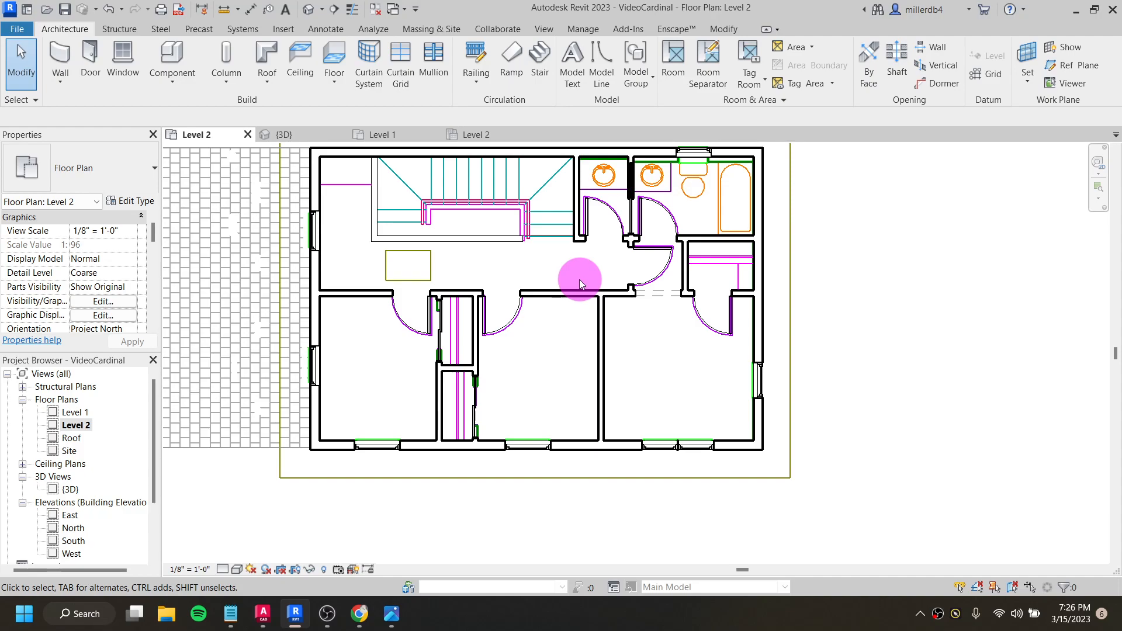
- Reveal hidden elements in the 3D view and examine the imported CAD outlines of the decks beside the house
{"action": "left_click", "coordinate": [308, 9]}
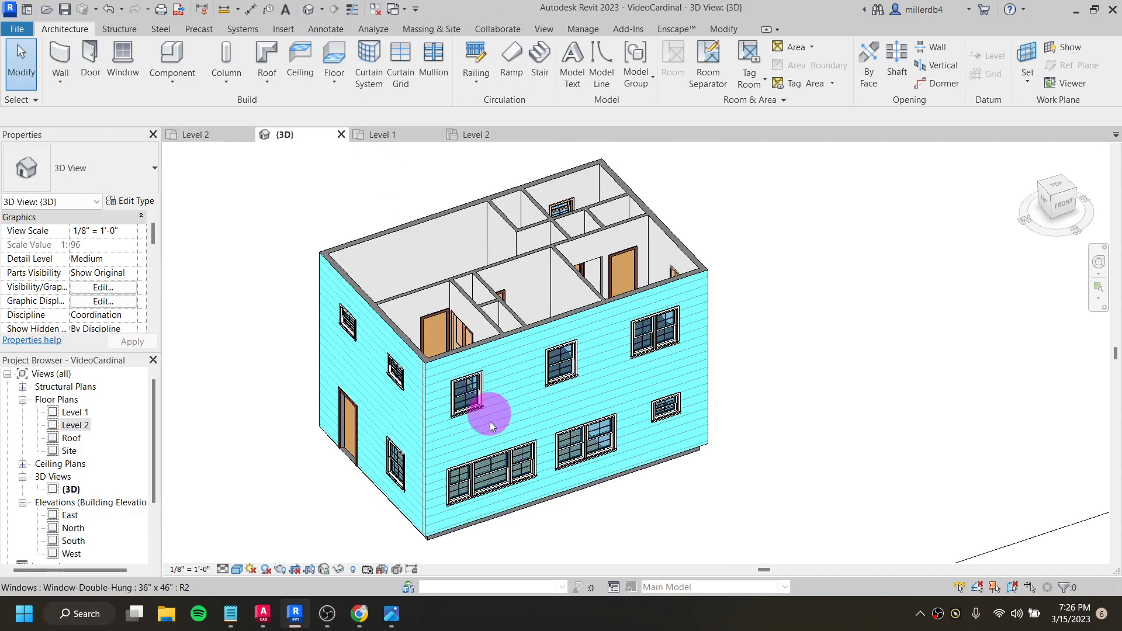
{"action": "scroll", "coordinate": [501, 427], "scroll_direction": "down", "scroll_amount": 1}
{"action": "middle_click_drag", "start_coordinate": [503, 432], "coordinate": [641, 363]}
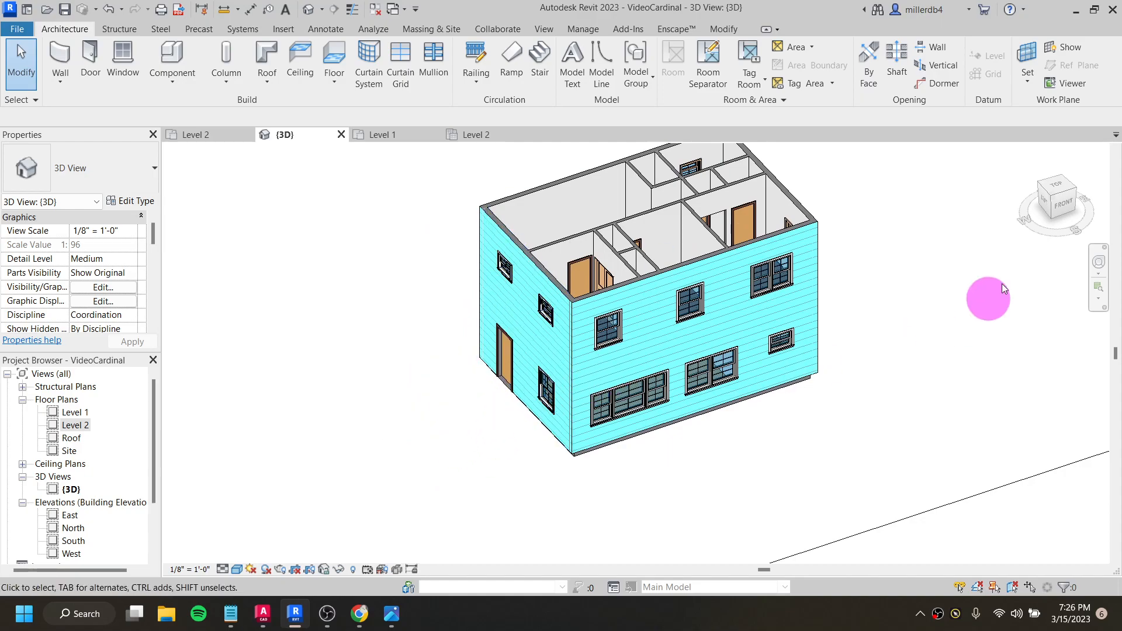
{"action": "middle_click_drag", "start_coordinate": [889, 240], "coordinate": [537, 507], "text": "shift"}
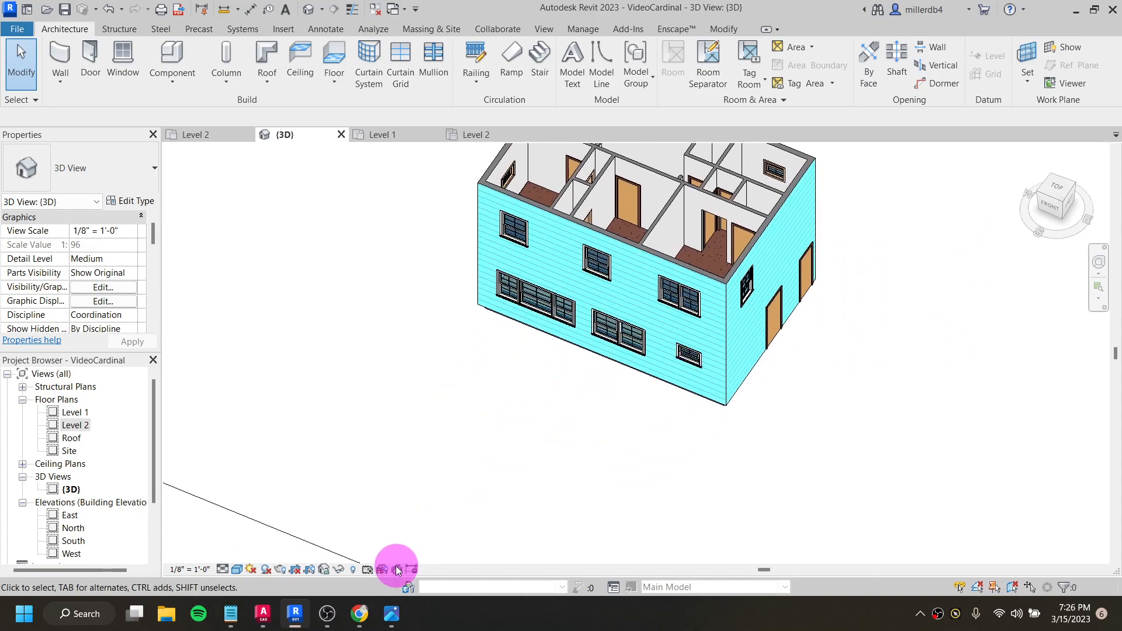
{"action": "left_click", "coordinate": [352, 570]}
{"action": "middle_click_drag", "start_coordinate": [782, 351], "coordinate": [639, 271], "text": "shift"}
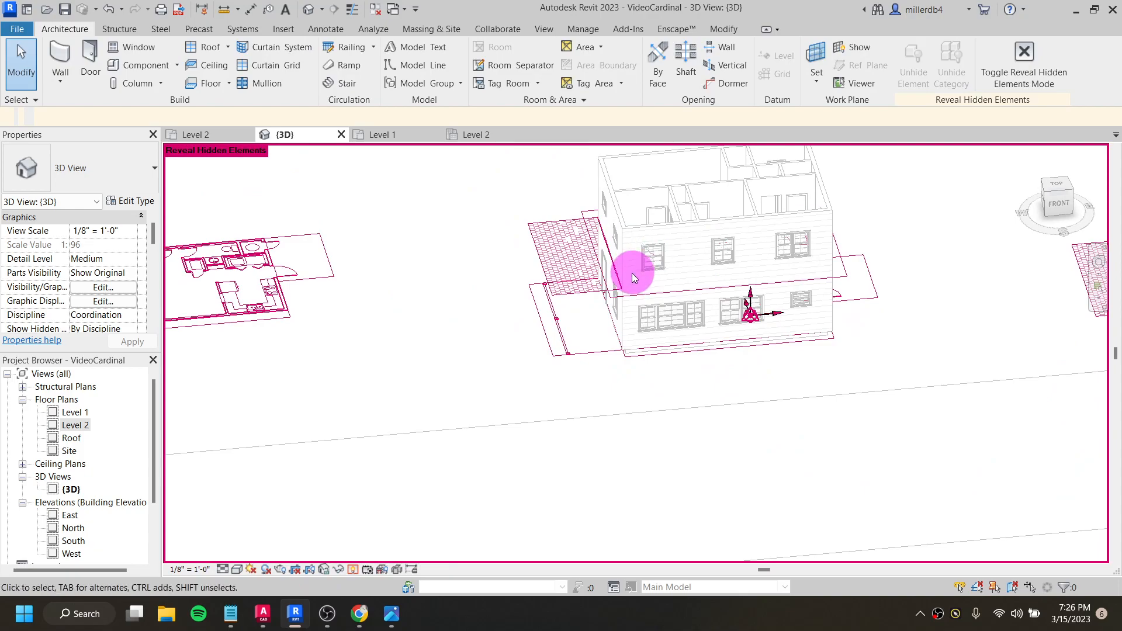
{"action": "scroll", "coordinate": [584, 321], "scroll_direction": "up", "scroll_amount": 3}
{"action": "middle_click_drag", "start_coordinate": [583, 298], "coordinate": [846, 319], "text": "shift"}
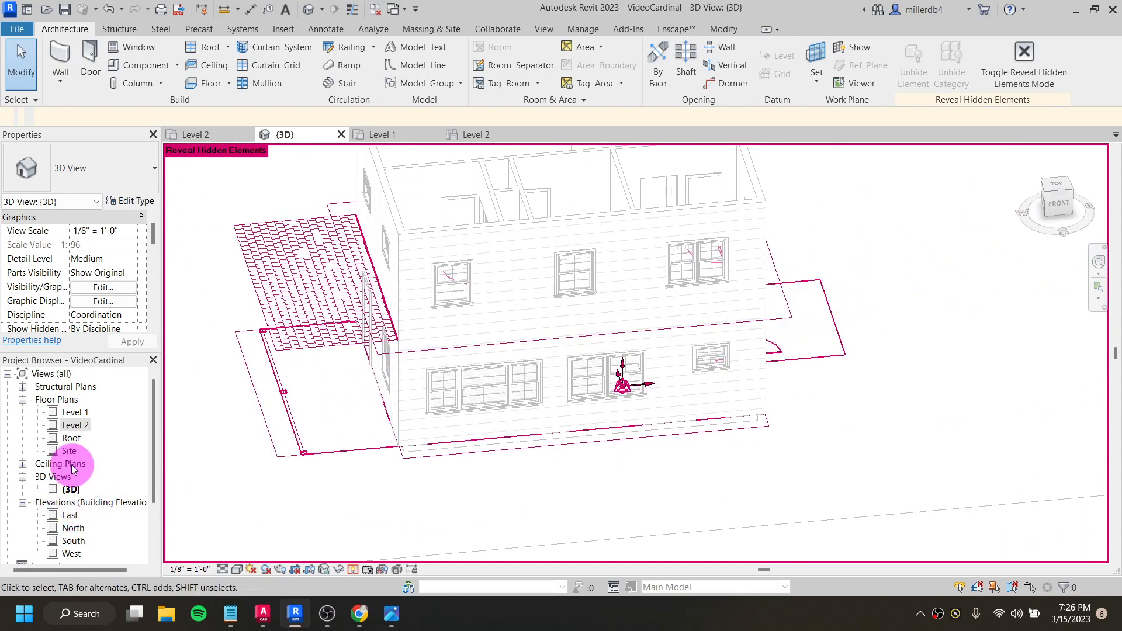
- Start a new floor in the Level 1 plan with the type 3" LW Concrete on 2" Metal Deck
{"action": "double_click", "coordinate": [73, 414]}
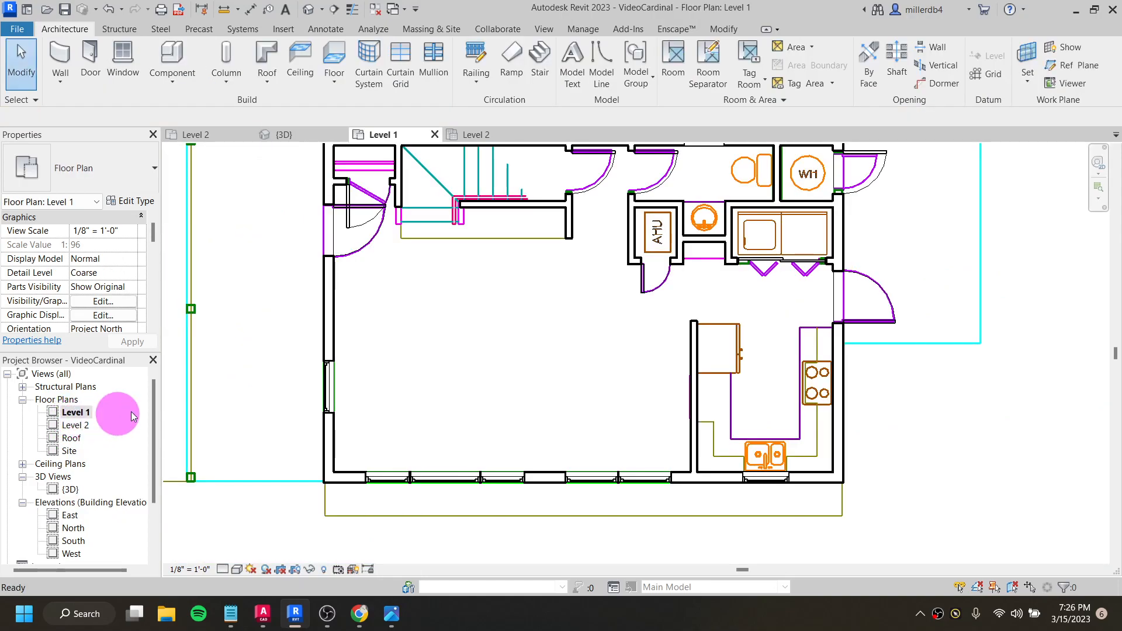
{"action": "middle_click_drag", "start_coordinate": [284, 367], "coordinate": [447, 341]}
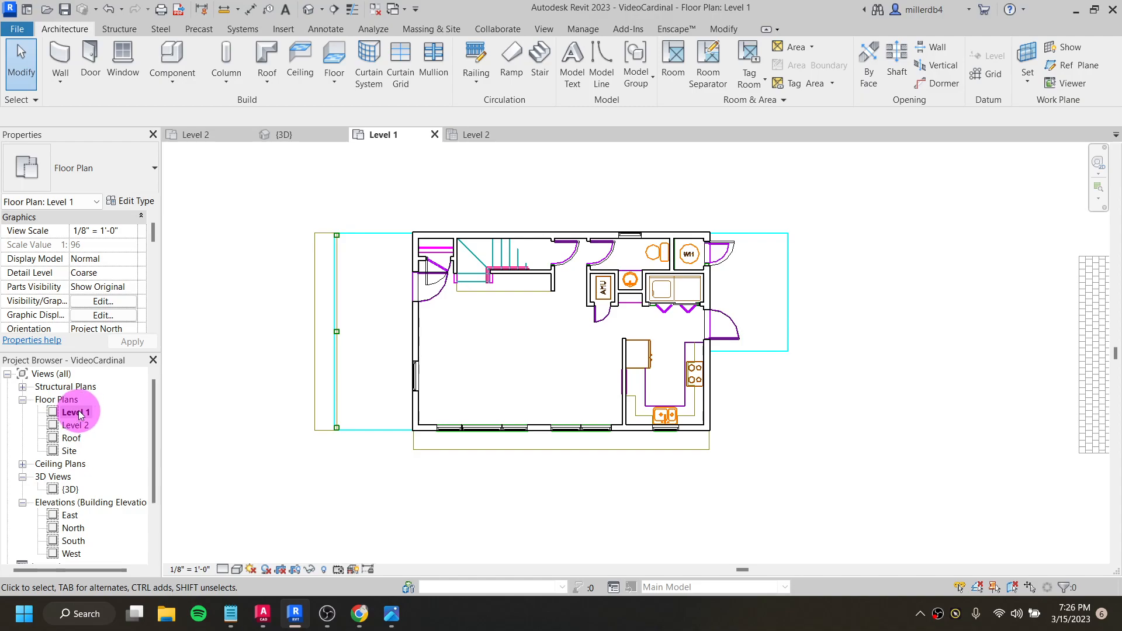
{"action": "left_click", "coordinate": [350, 51]}
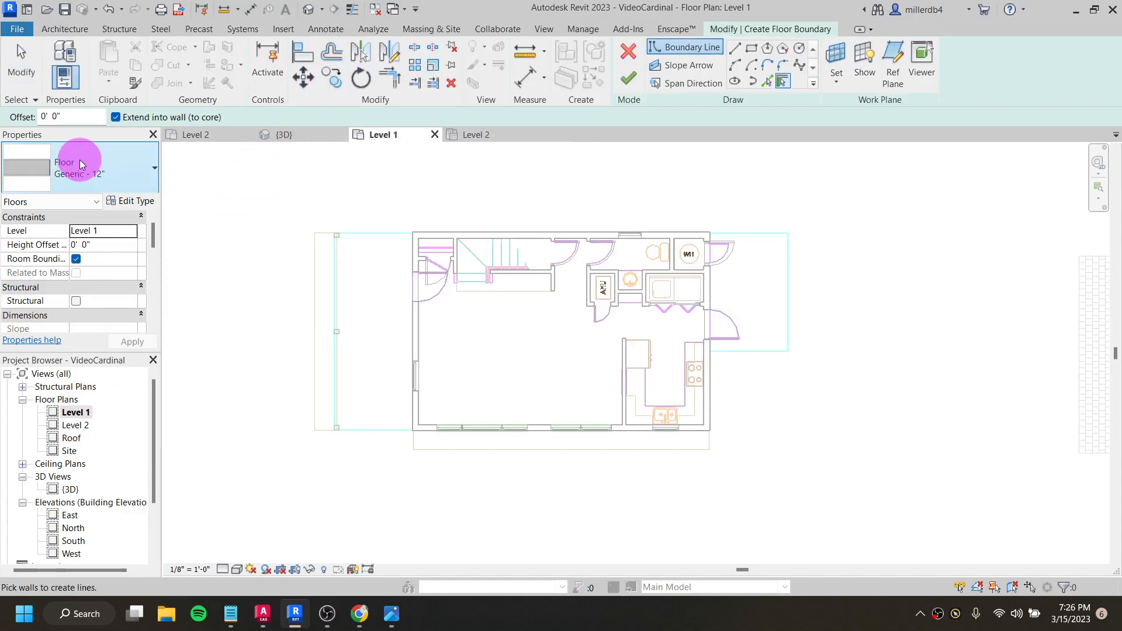
{"action": "left_click", "coordinate": [96, 174]}
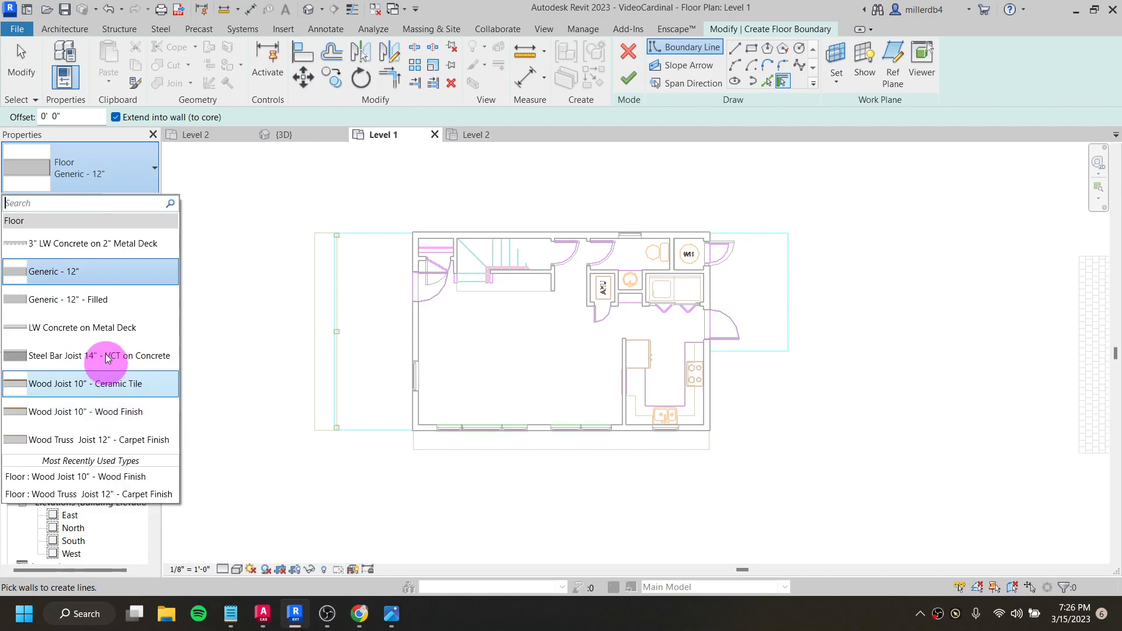
{"action": "left_click", "coordinate": [92, 251]}
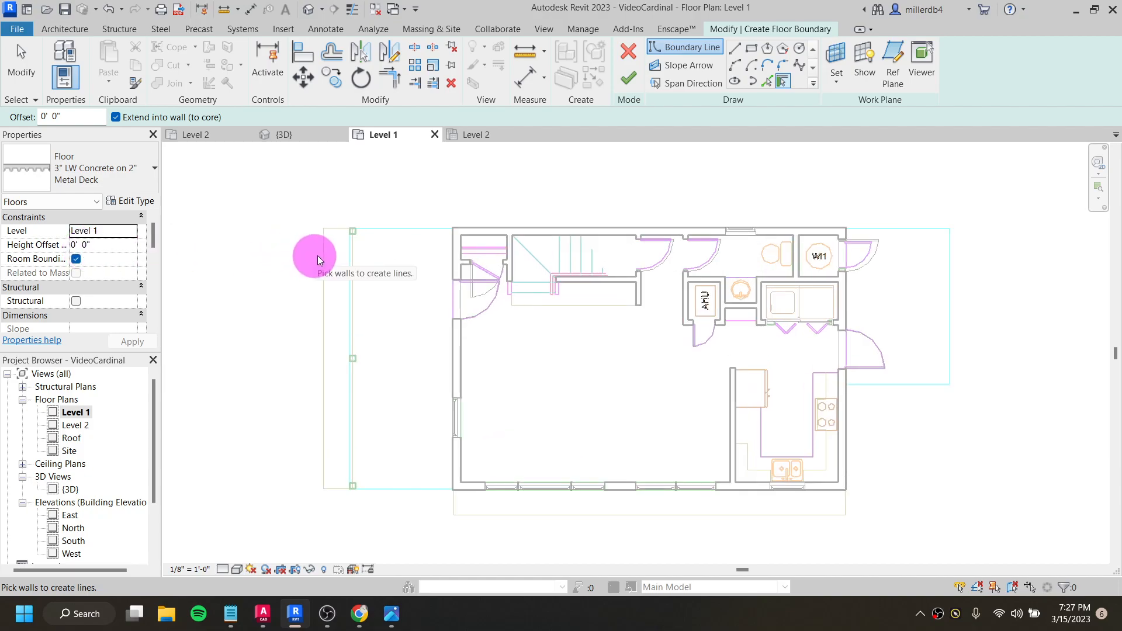
- Sketch a rectangular floor boundary for the deck beside the entry door, from the CAD outline's outer corner to the opposite exterior wall corner
{"action": "left_click", "coordinate": [754, 49]}
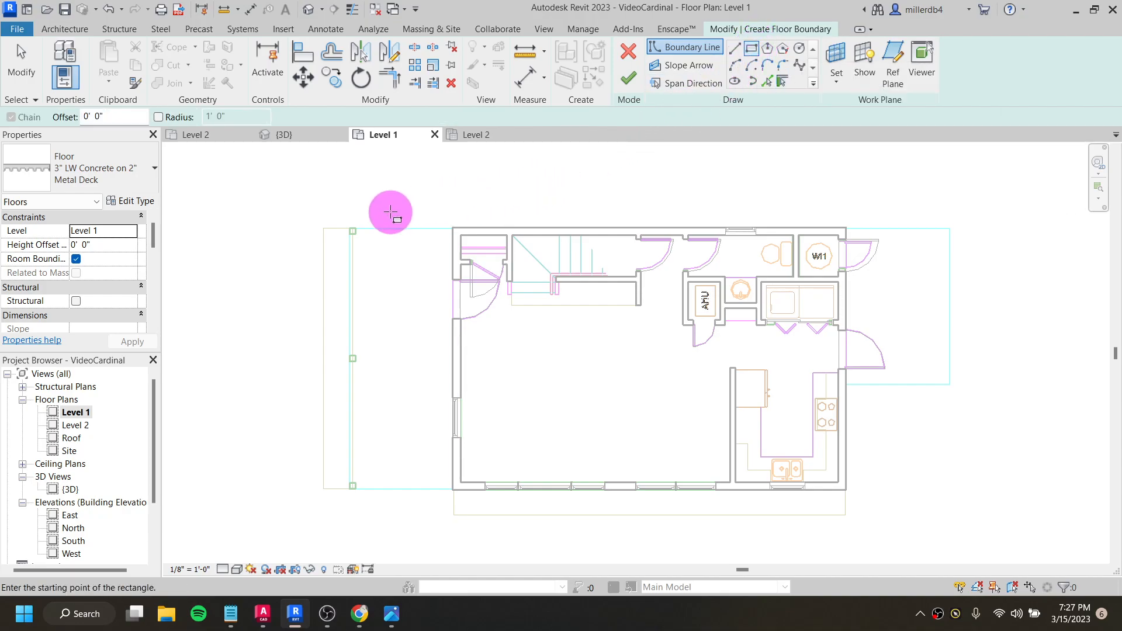
{"action": "scroll", "coordinate": [353, 231], "scroll_direction": "up", "scroll_amount": 5}
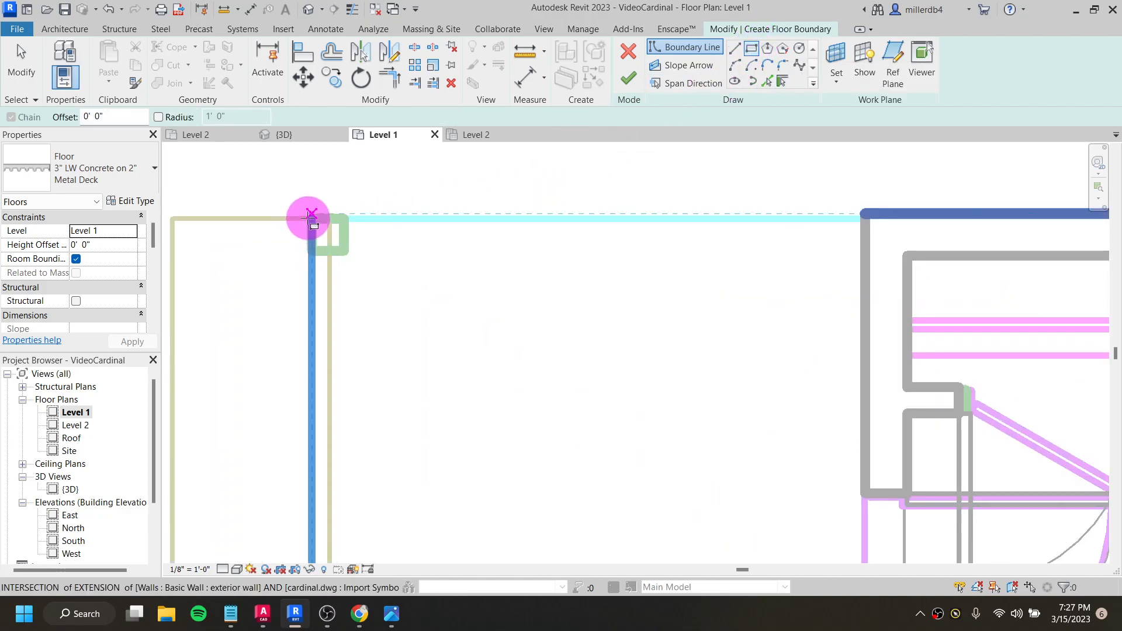
{"action": "left_click", "coordinate": [311, 218]}
{"action": "scroll", "coordinate": [384, 351], "scroll_direction": "down", "scroll_amount": 4}
{"action": "scroll", "coordinate": [437, 451], "scroll_direction": "up", "scroll_amount": 6}
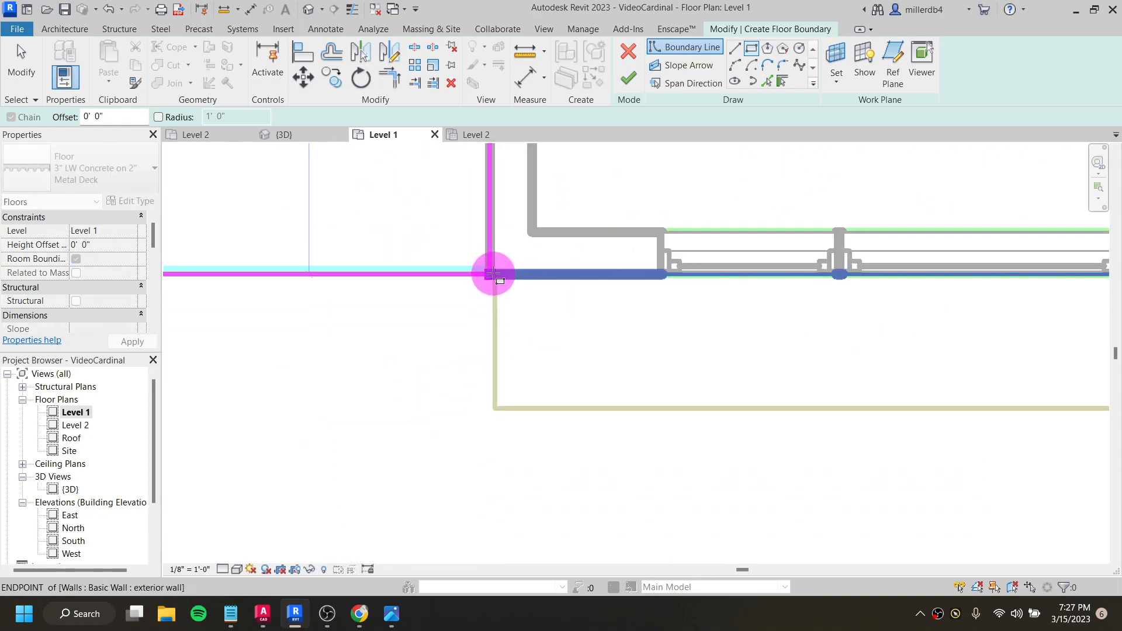
{"action": "left_click", "coordinate": [491, 270]}
{"action": "scroll", "coordinate": [519, 327], "scroll_direction": "down", "scroll_amount": 5}
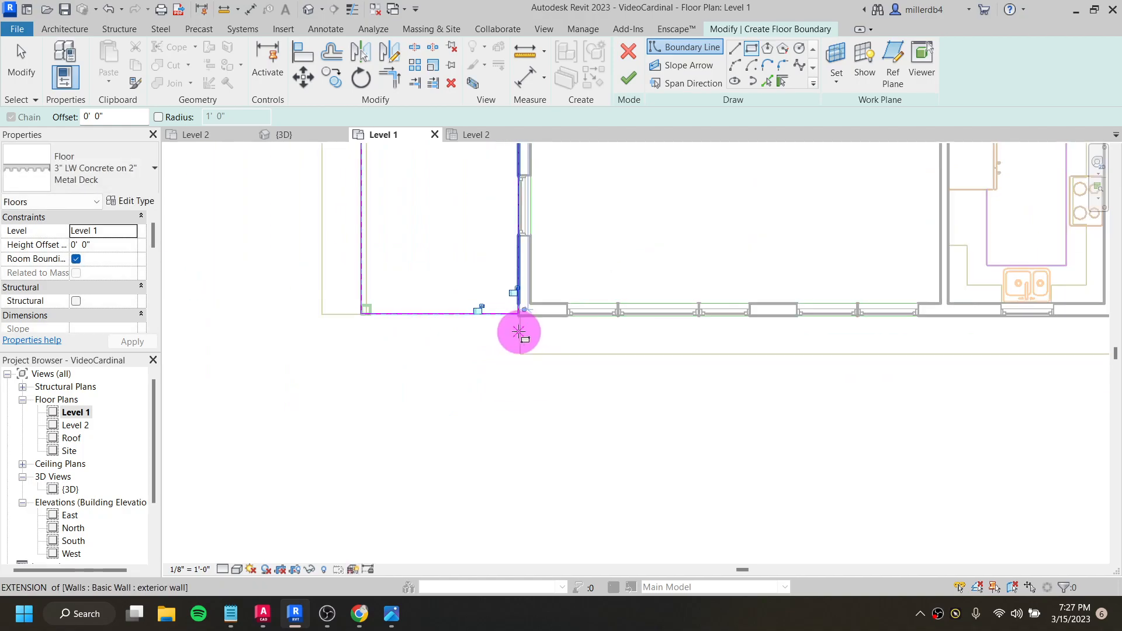
{"action": "scroll", "coordinate": [509, 199], "scroll_direction": "up", "scroll_amount": 7}
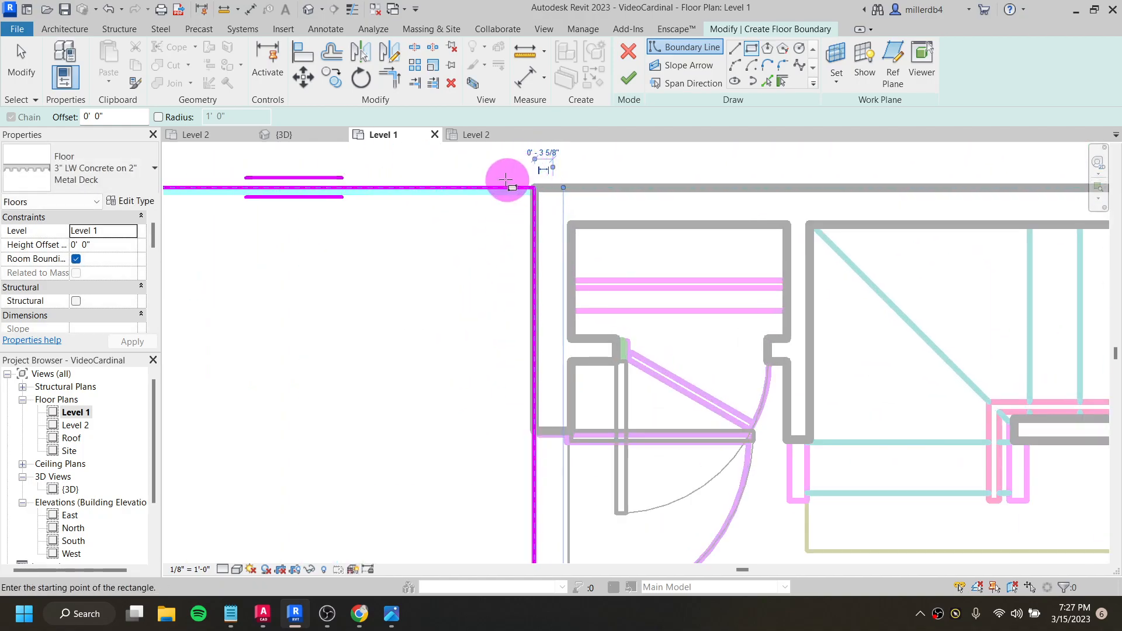
{"action": "scroll", "coordinate": [503, 187], "scroll_direction": "down", "scroll_amount": 6}
{"action": "scroll", "coordinate": [529, 260], "scroll_direction": "up", "scroll_amount": 2}
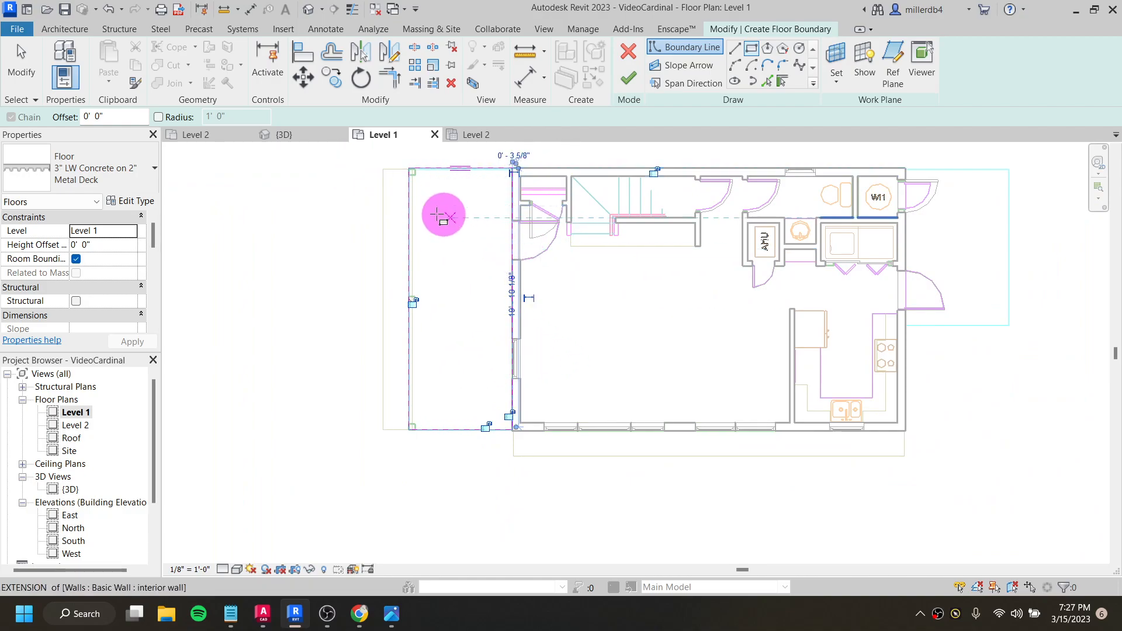
- Sketch a second rectangular boundary over the CAD deck outline outside the water heater and kitchen doors, about 8 ft wide, and finish the floor
{"action": "scroll", "coordinate": [706, 283], "scroll_direction": "up", "scroll_amount": 1}
{"action": "middle_click_drag", "start_coordinate": [706, 282], "coordinate": [496, 303]}
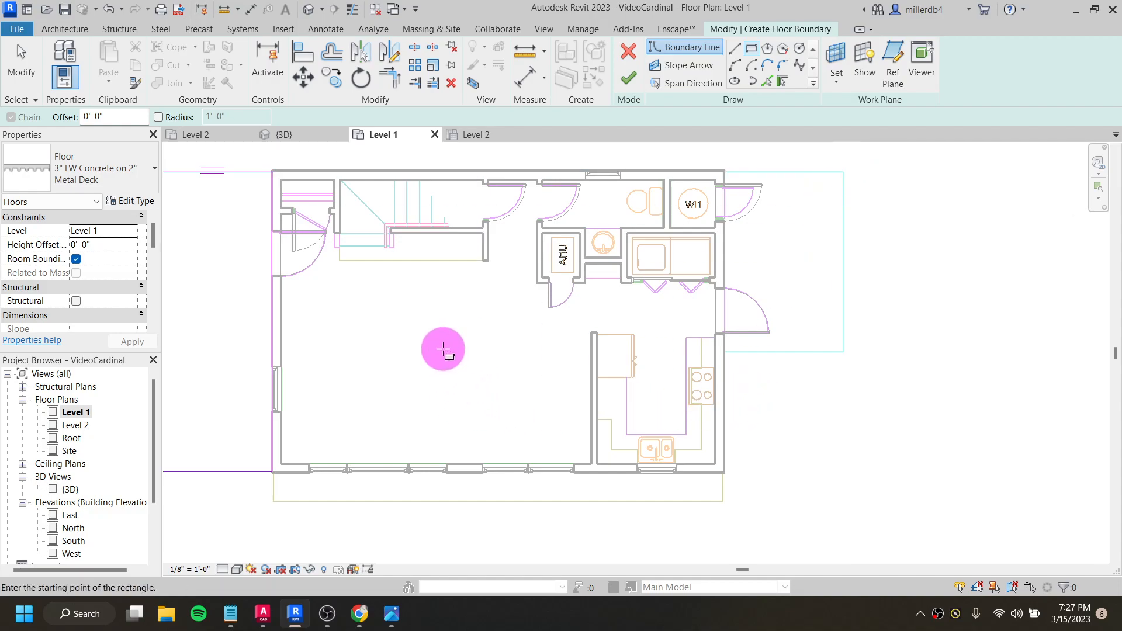
{"action": "scroll", "coordinate": [438, 365], "scroll_direction": "down", "scroll_amount": 1}
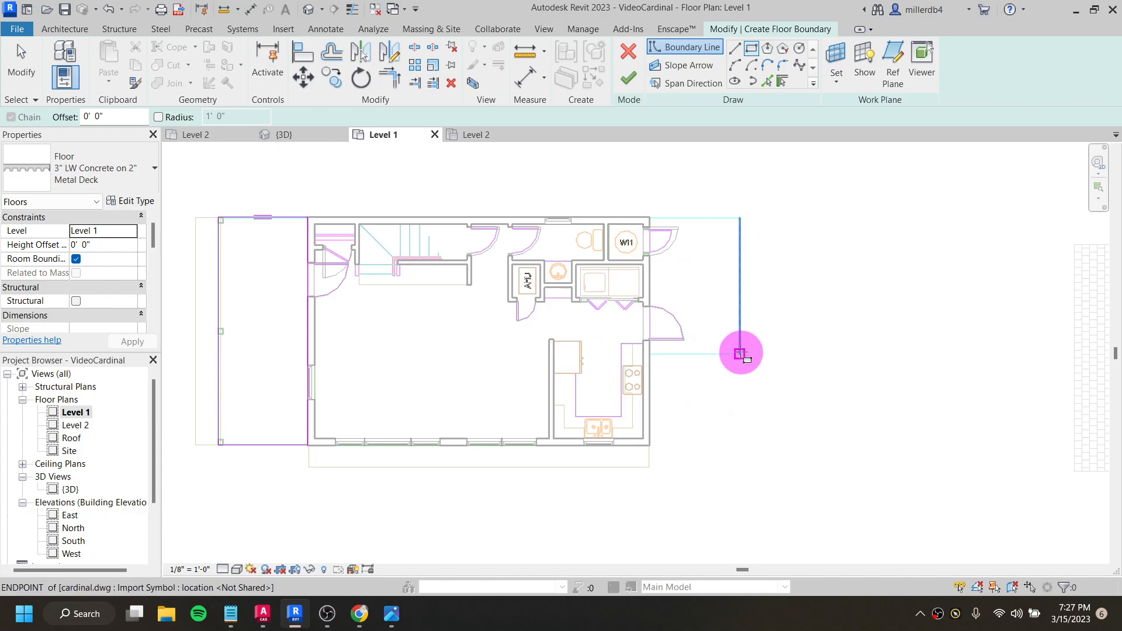
{"action": "scroll", "coordinate": [738, 353], "scroll_direction": "up", "scroll_amount": 4}
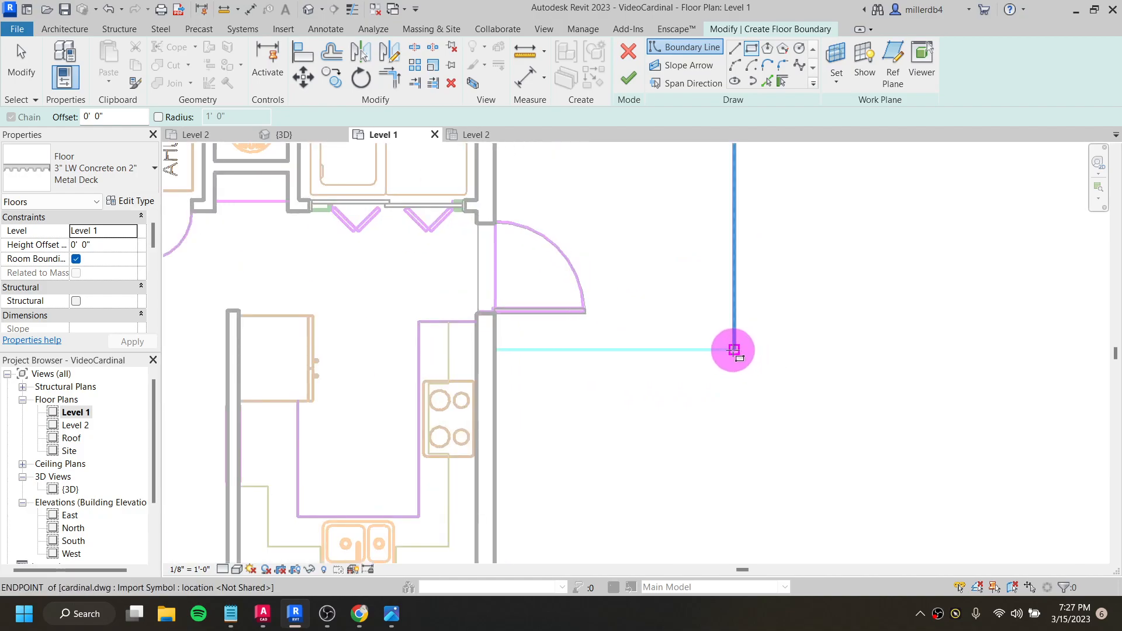
{"action": "left_click", "coordinate": [734, 351]}
{"action": "scroll", "coordinate": [581, 226], "scroll_direction": "down", "scroll_amount": 3}
{"action": "middle_click_drag", "start_coordinate": [566, 200], "coordinate": [570, 365]}
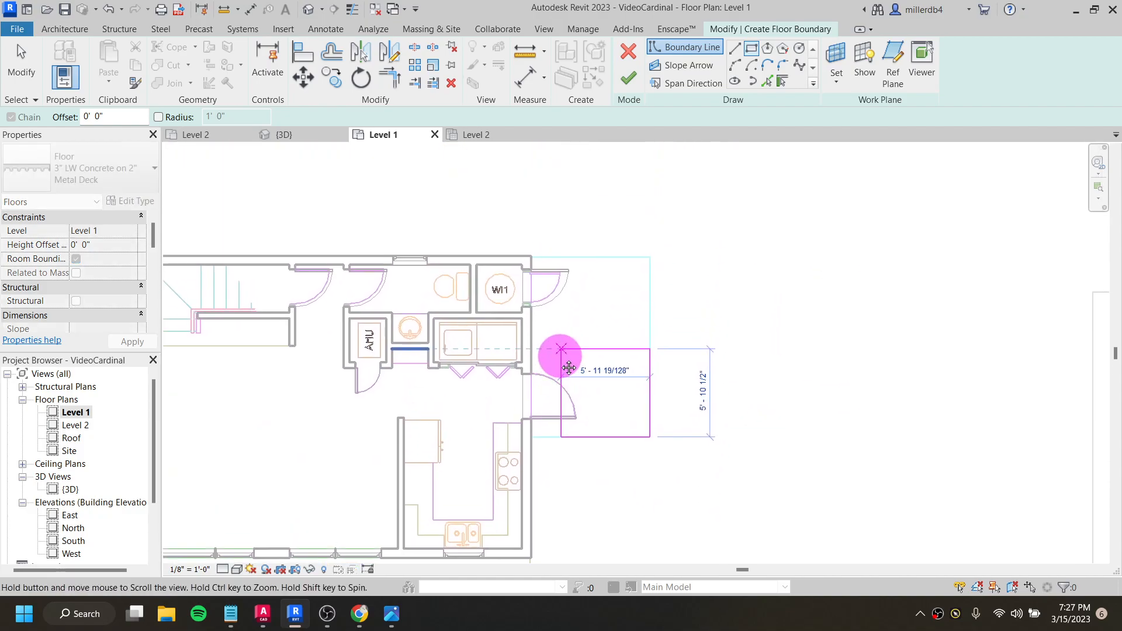
{"action": "scroll", "coordinate": [535, 266], "scroll_direction": "up", "scroll_amount": 5}
{"action": "left_click", "coordinate": [510, 227]}
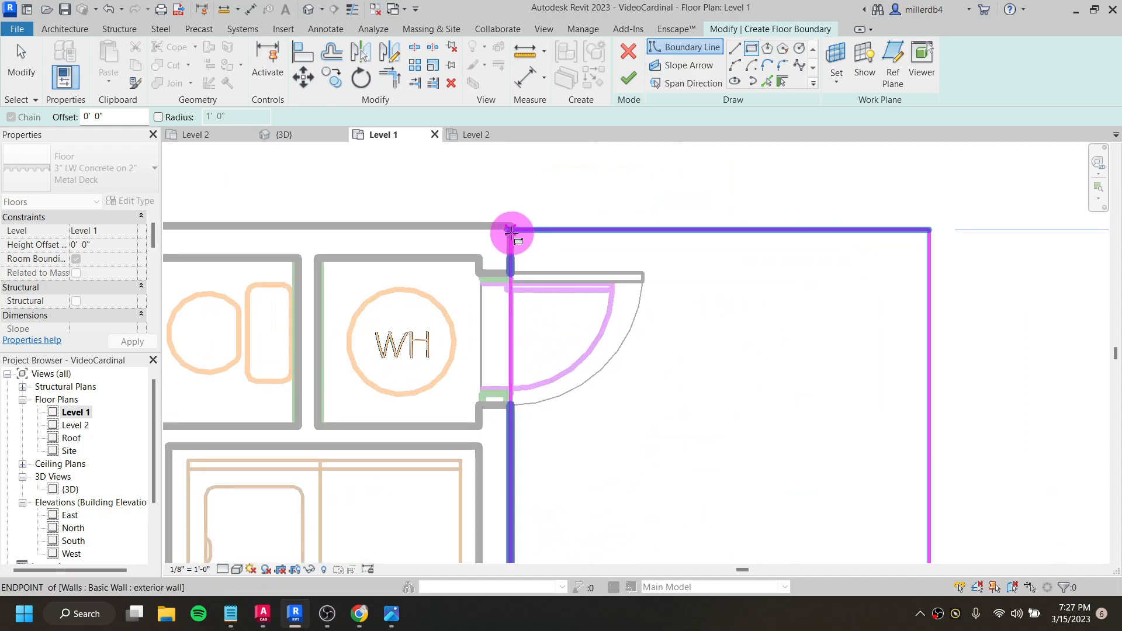
{"action": "scroll", "coordinate": [603, 310], "scroll_direction": "down", "scroll_amount": 4}
{"action": "scroll", "coordinate": [602, 310], "scroll_direction": "down", "scroll_amount": 2}
{"action": "middle_click_drag", "start_coordinate": [588, 369], "coordinate": [728, 335]}
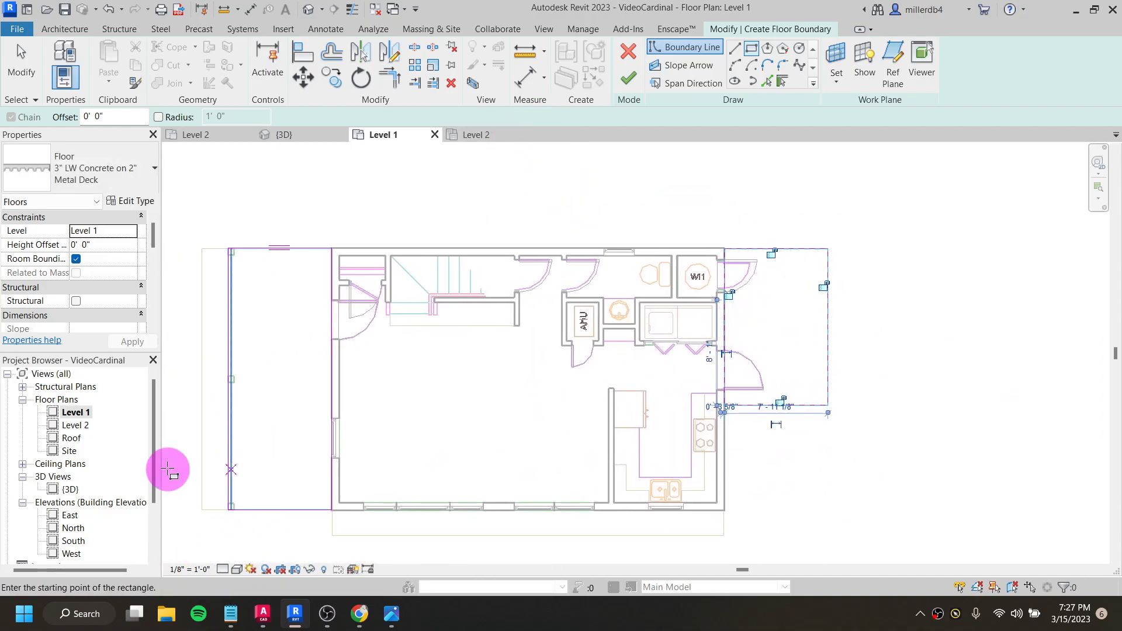
{"action": "left_click", "coordinate": [630, 80]}
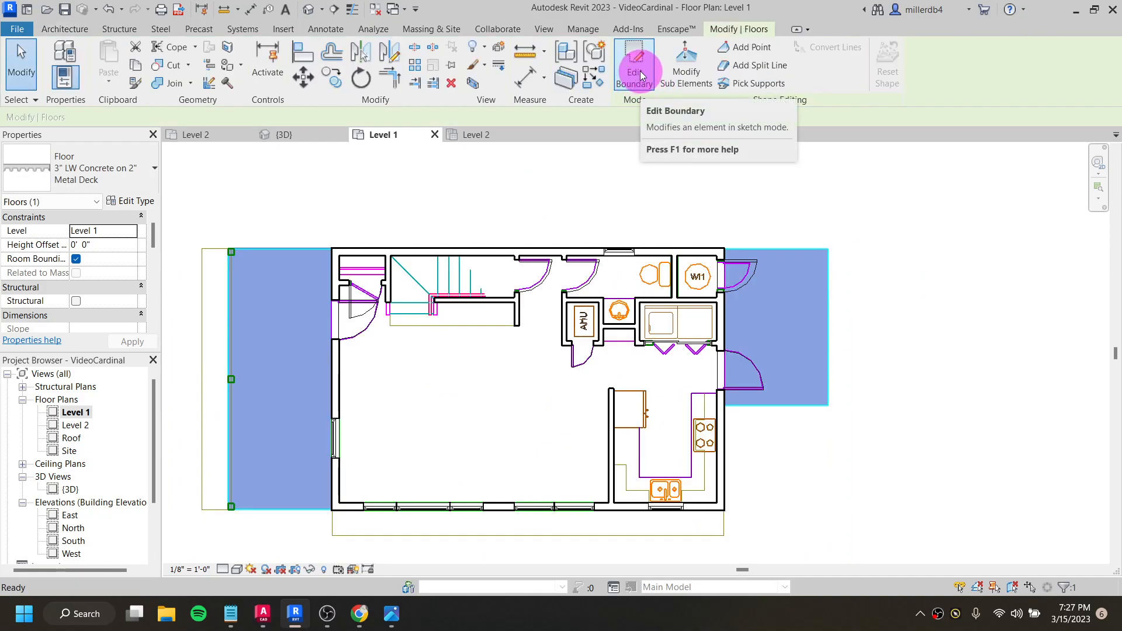
{"action": "left_click", "coordinate": [637, 68]}
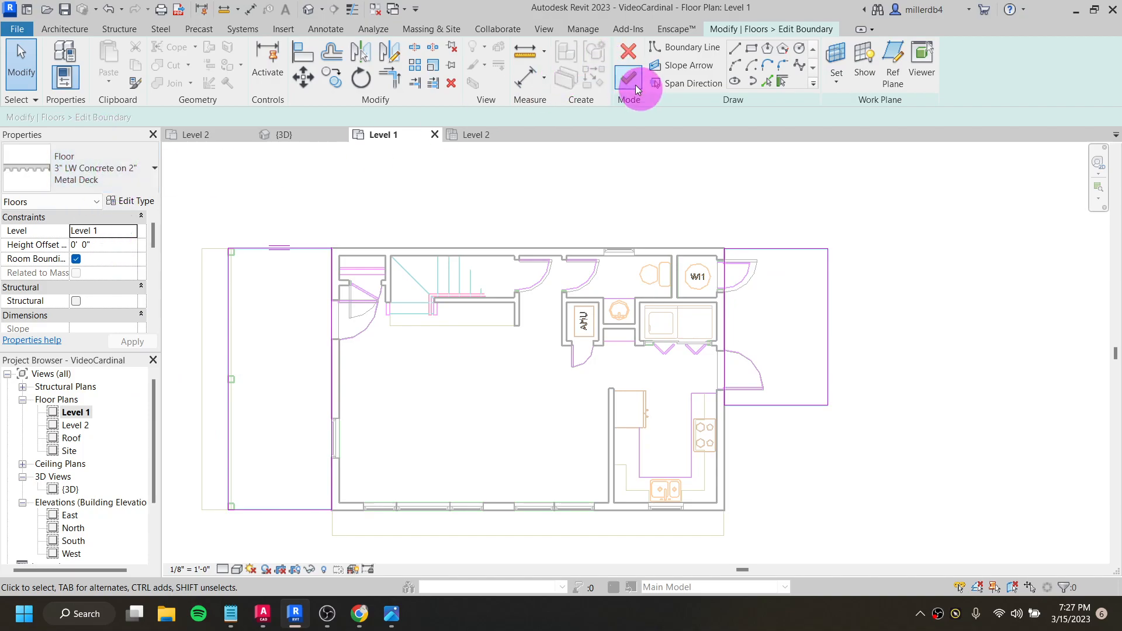
{"action": "left_click", "coordinate": [630, 82]}
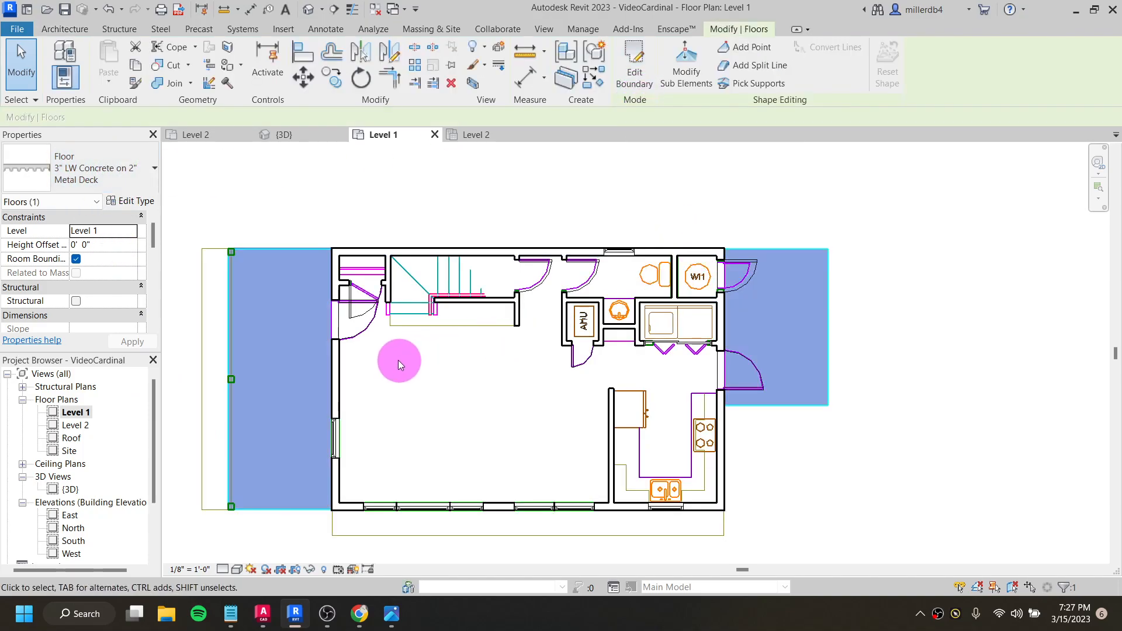
{"action": "left_click", "coordinate": [405, 230]}
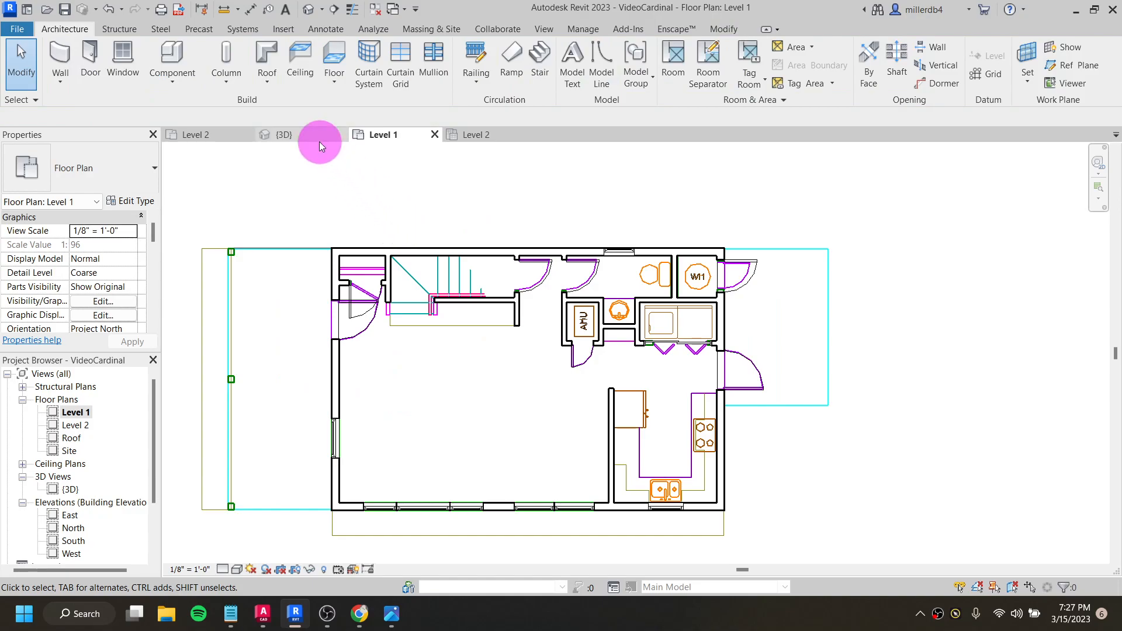
{"action": "left_click", "coordinate": [336, 58]}
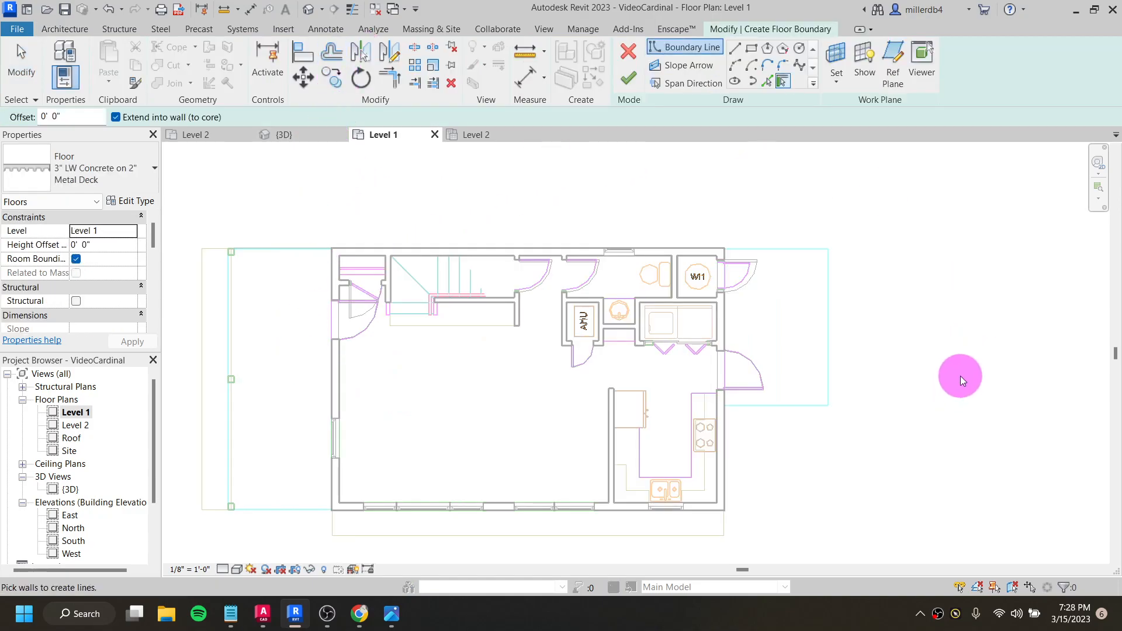
{"action": "left_click", "coordinate": [628, 51]}
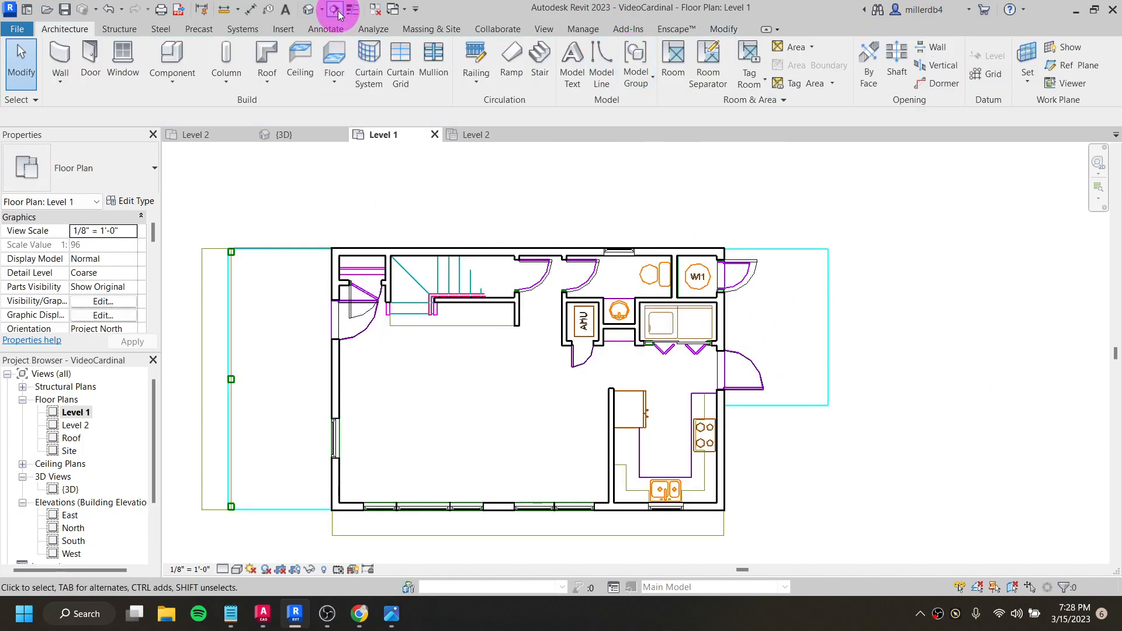
- Turn off the display of hidden elements in the 3D view and inspect the new decks from the entry side
{"action": "left_click", "coordinate": [308, 10]}
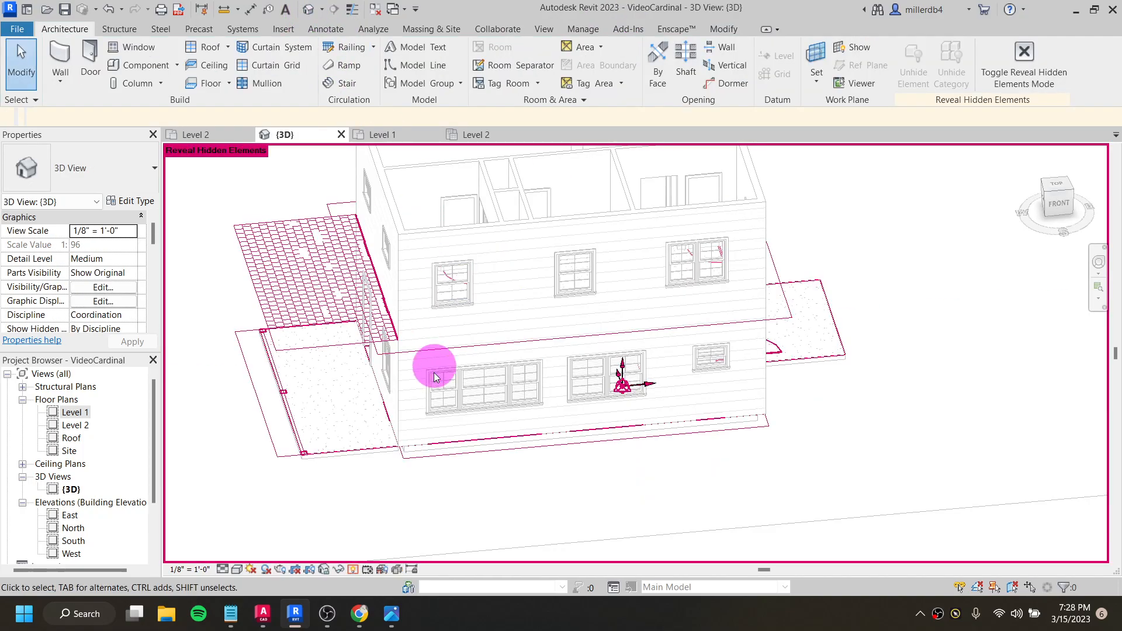
{"action": "left_click", "coordinate": [352, 570]}
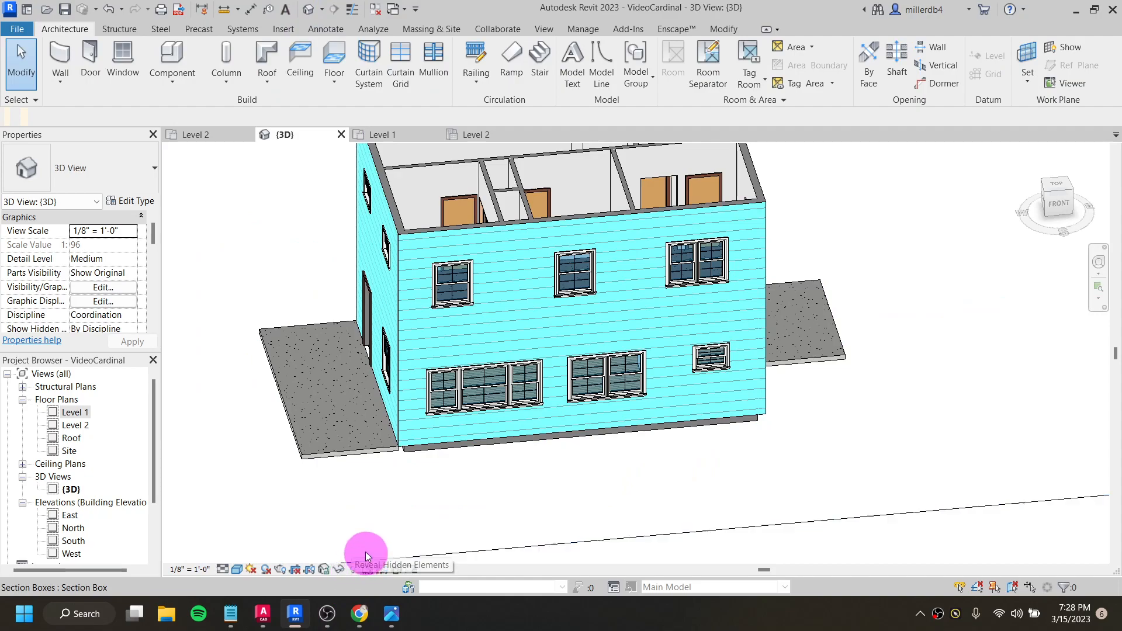
{"action": "scroll", "coordinate": [352, 462], "scroll_direction": "down", "scroll_amount": 2}
{"action": "middle_click_drag", "start_coordinate": [393, 406], "coordinate": [444, 468], "text": "shift"}
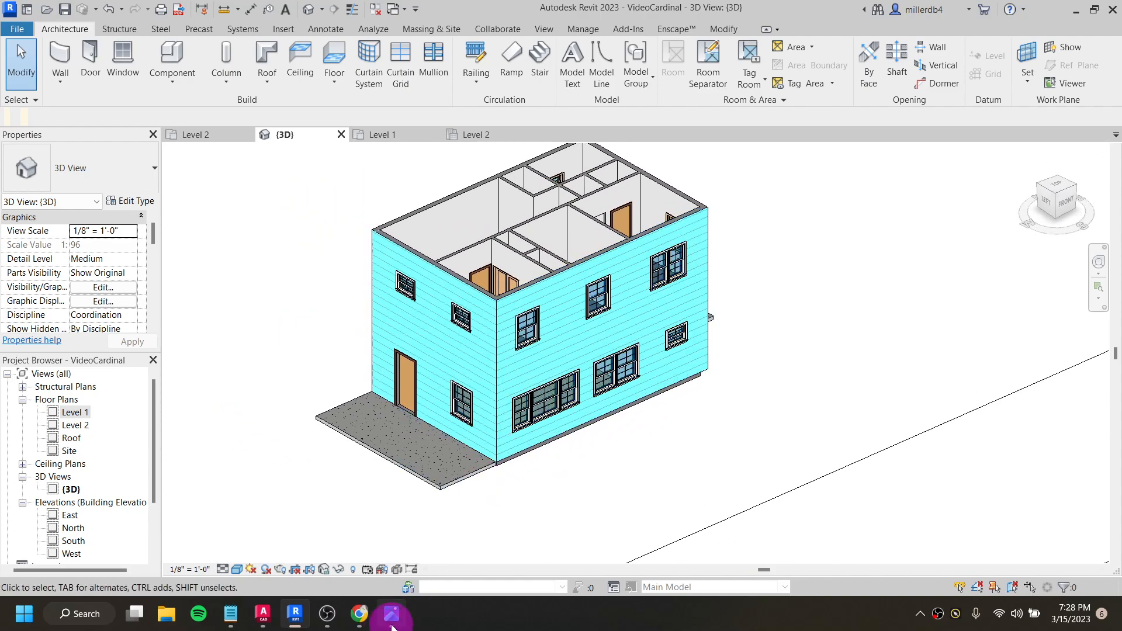
- Compare the Revit 3D model with the house rendering cardinal-6in.gif in Photos, examining the porch and roofs
{"action": "left_click", "coordinate": [392, 615]}
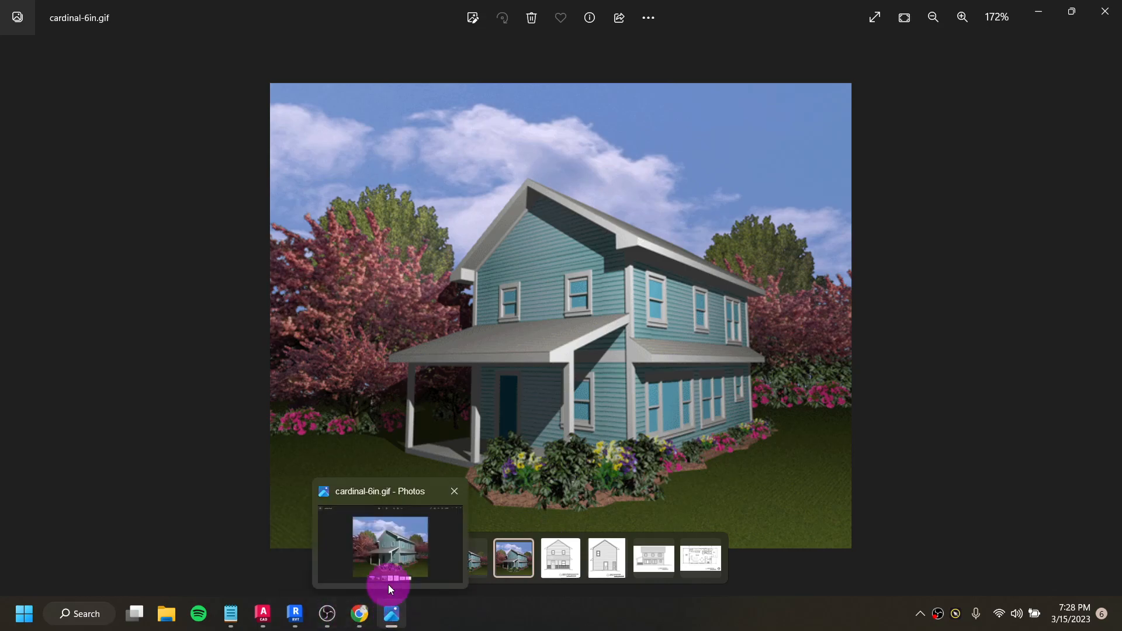
{"action": "mouse_move", "coordinate": [388, 611]}
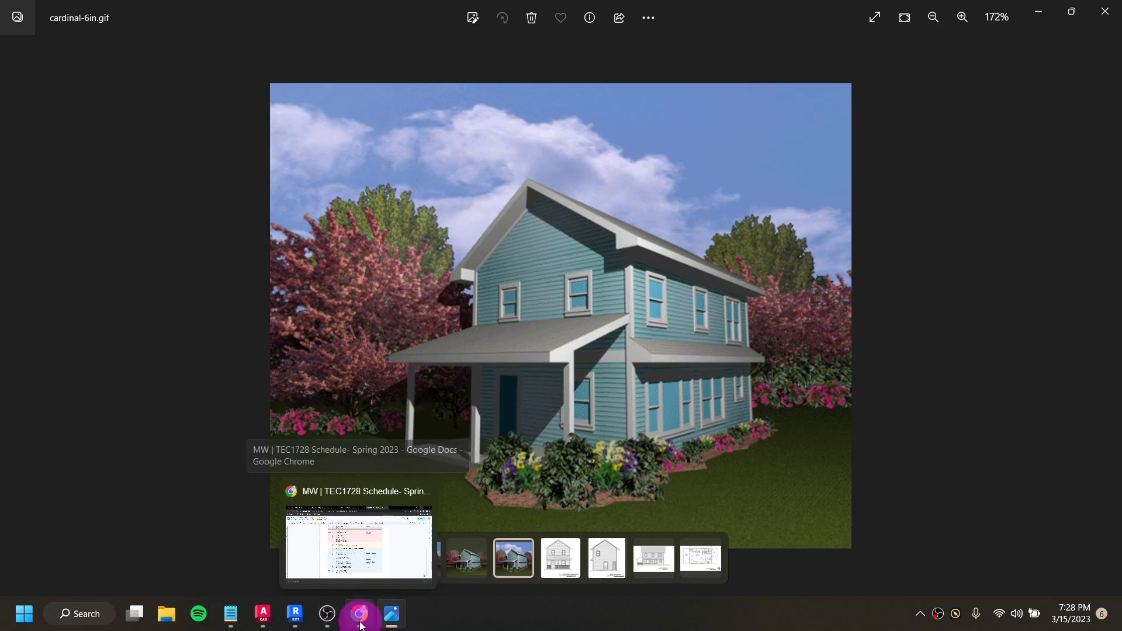
{"action": "left_click", "coordinate": [298, 618]}
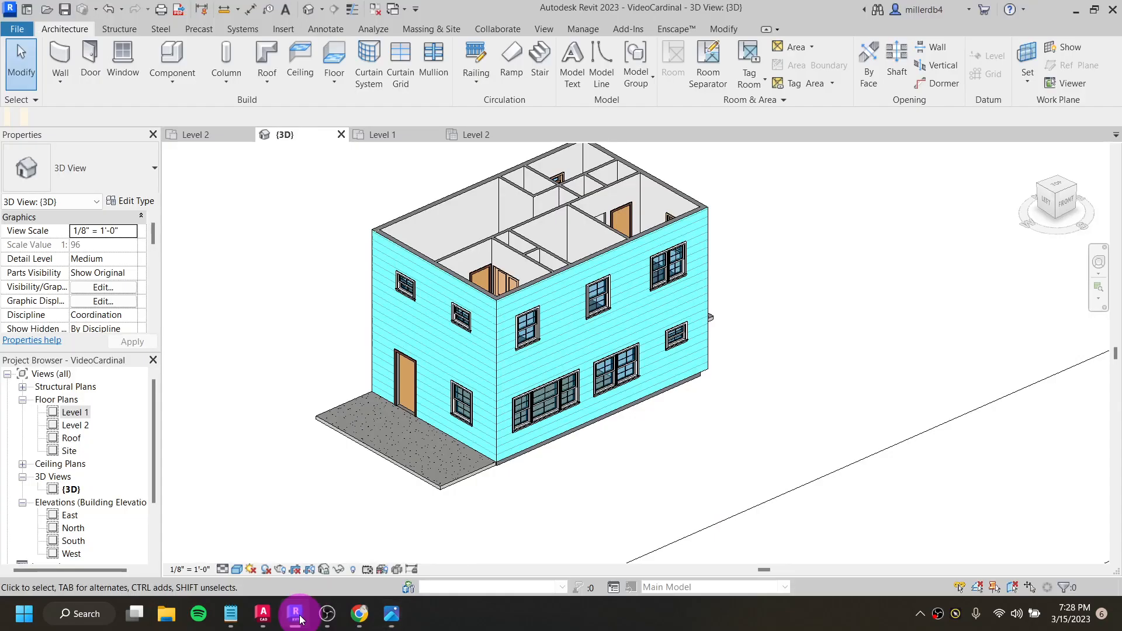
{"action": "middle_click_drag", "start_coordinate": [384, 490], "coordinate": [442, 391], "text": "shift"}
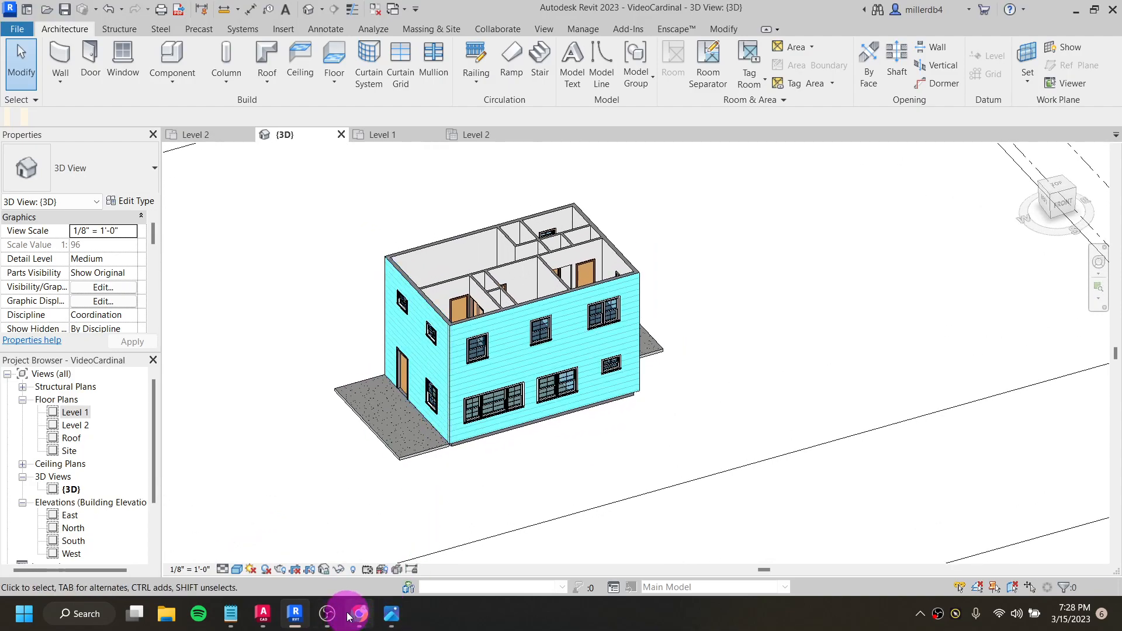
{"action": "left_click", "coordinate": [391, 619]}
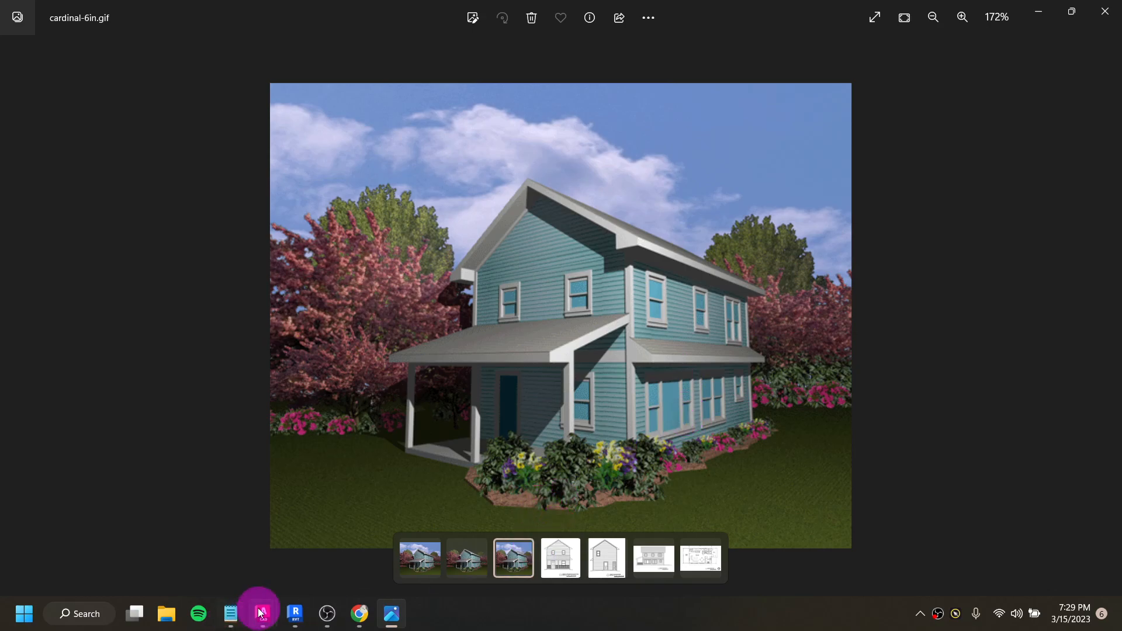
- Switch to AutoCAD and open cardinal.dwg from the cardinal (2) download folder, ignoring the unresolved reference files
{"action": "mouse_move", "coordinate": [262, 614]}
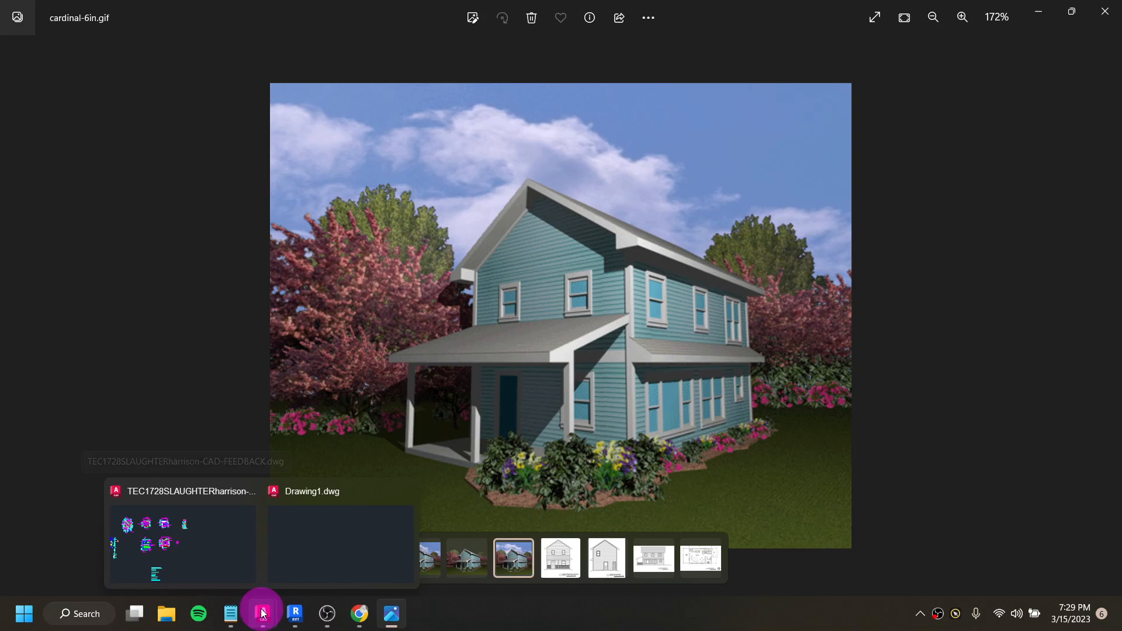
{"action": "left_click", "coordinate": [336, 553]}
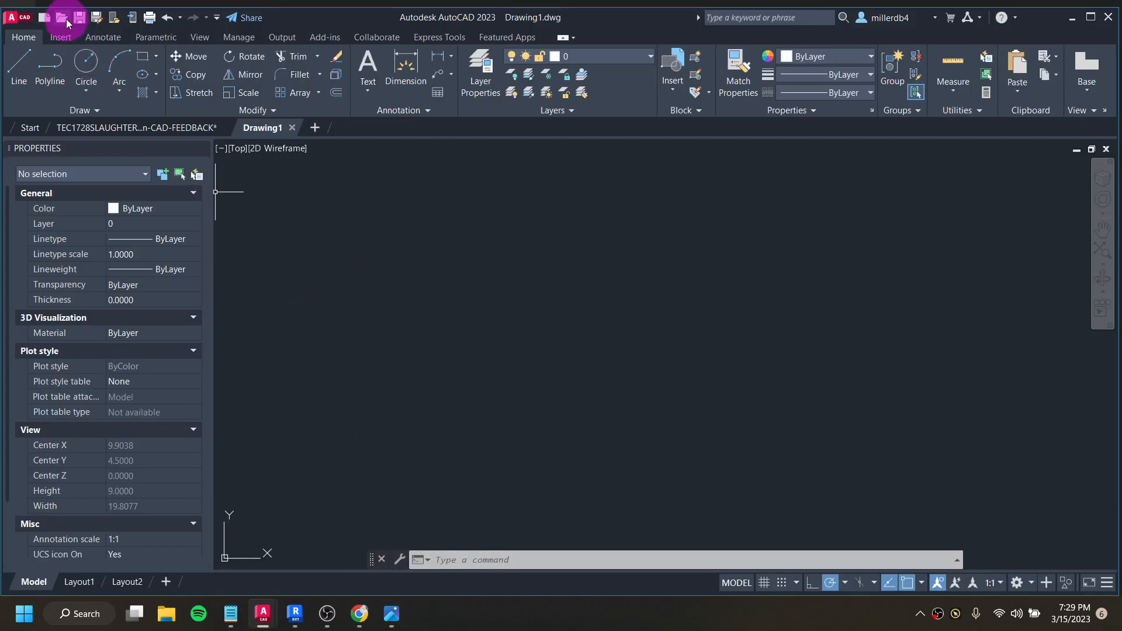
{"action": "left_click", "coordinate": [63, 18]}
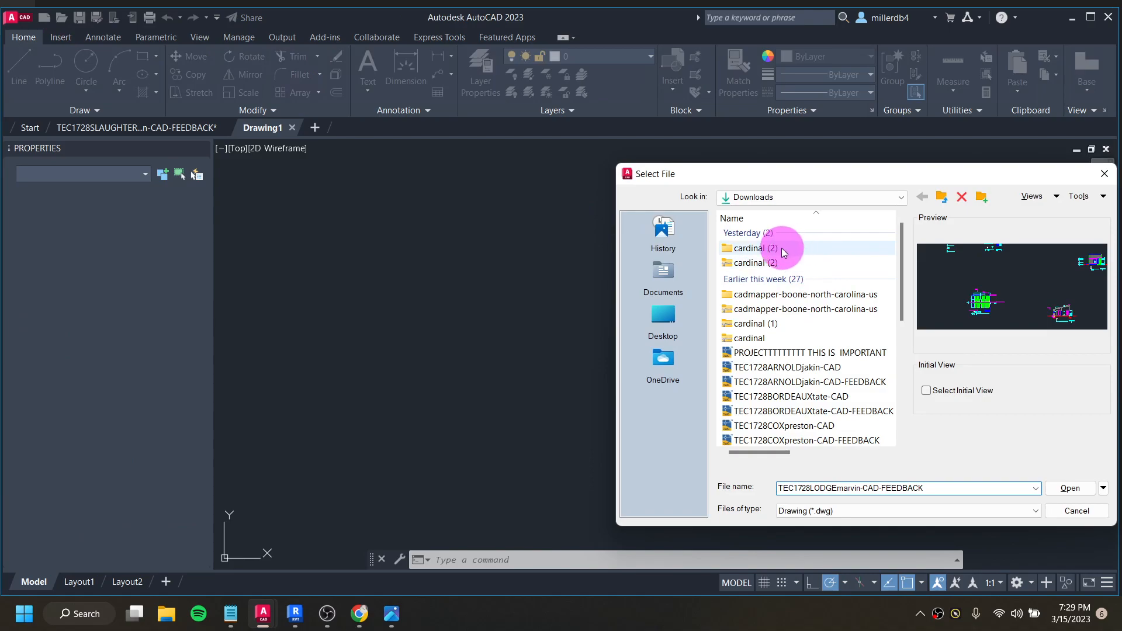
{"action": "left_click", "coordinate": [762, 250]}
{"action": "double_click", "coordinate": [760, 249]}
{"action": "double_click", "coordinate": [759, 235]}
{"action": "left_click", "coordinate": [759, 236]}
{"action": "double_click", "coordinate": [759, 235]}
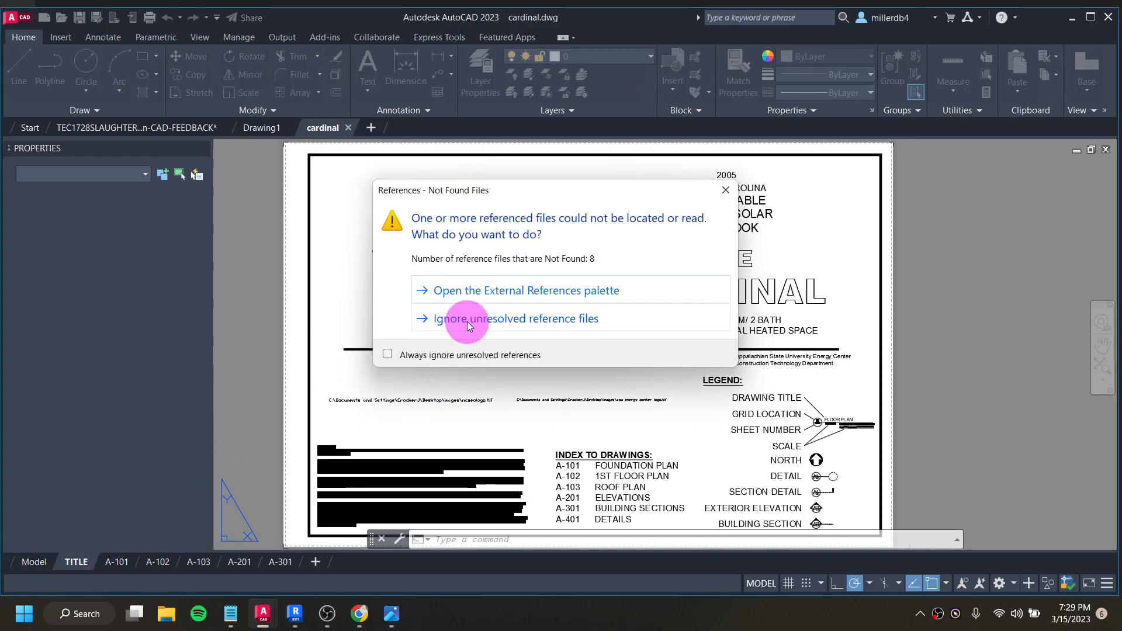
{"action": "left_click", "coordinate": [467, 318]}
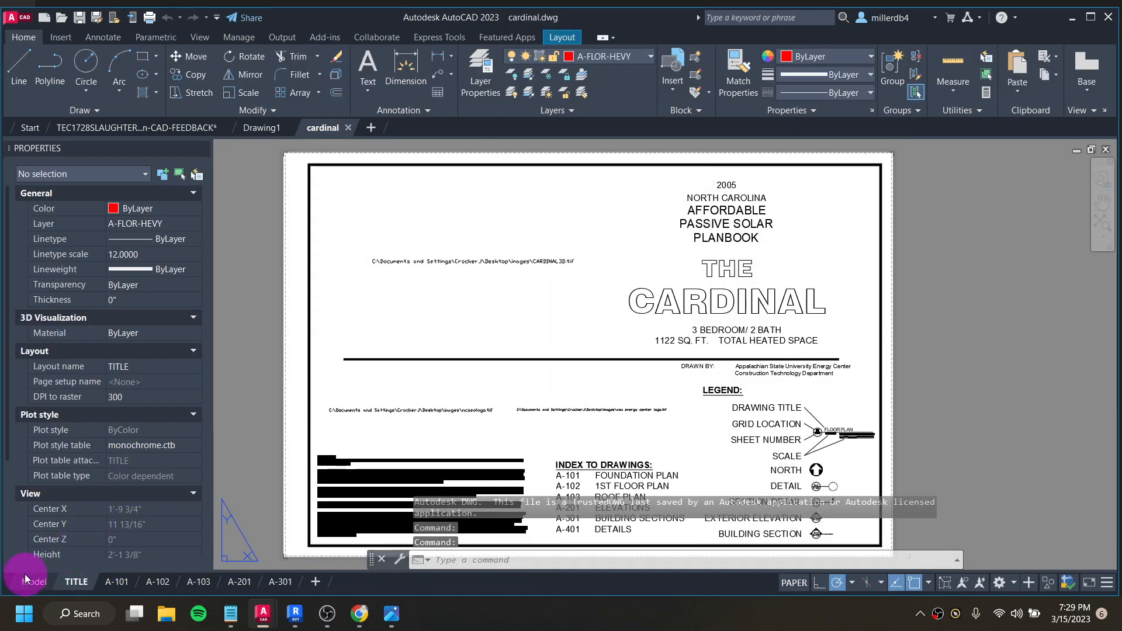
- Show model space and examine the first floor plan and the foundation plan's slab, insulation and footing notes
{"action": "left_click", "coordinate": [32, 581]}
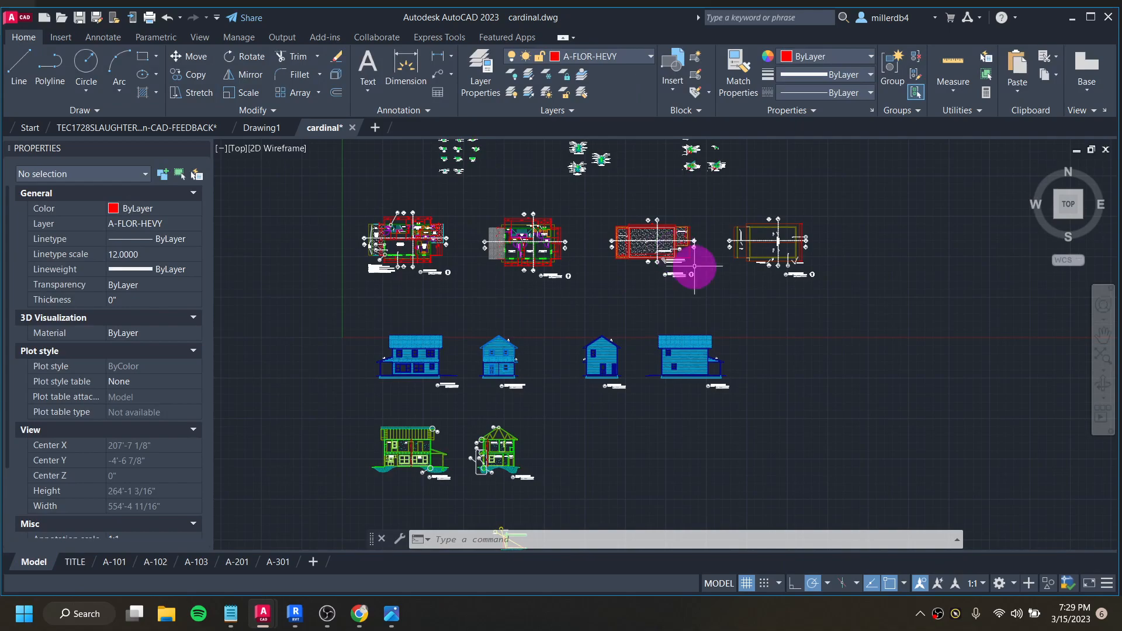
{"action": "scroll", "coordinate": [465, 380], "scroll_direction": "up", "scroll_amount": 5}
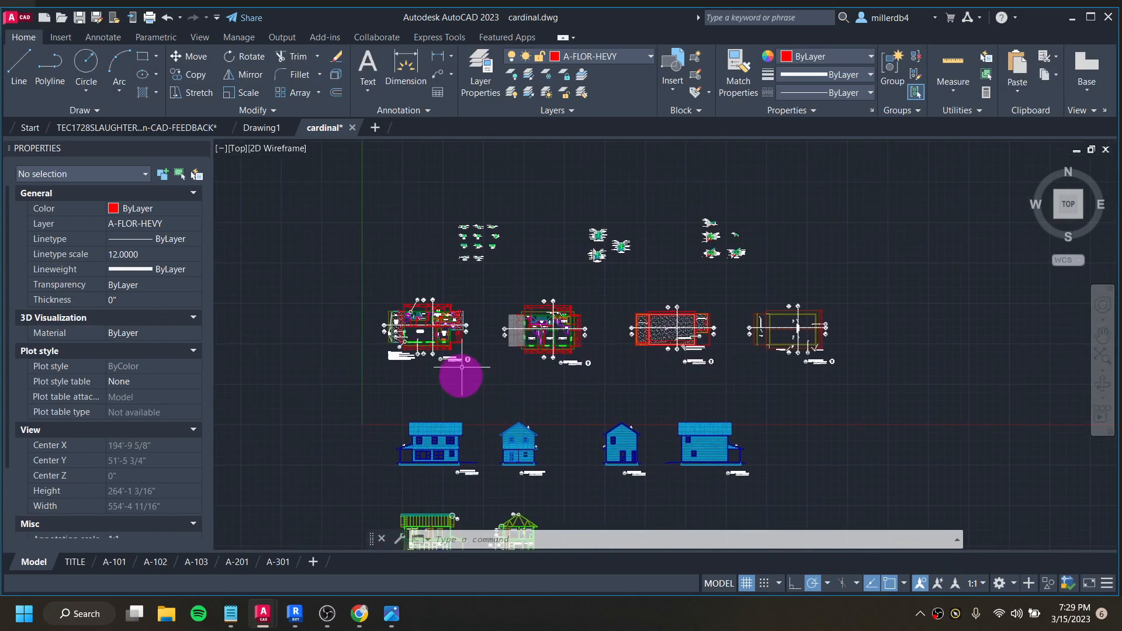
{"action": "scroll", "coordinate": [465, 353], "scroll_direction": "up", "scroll_amount": 2}
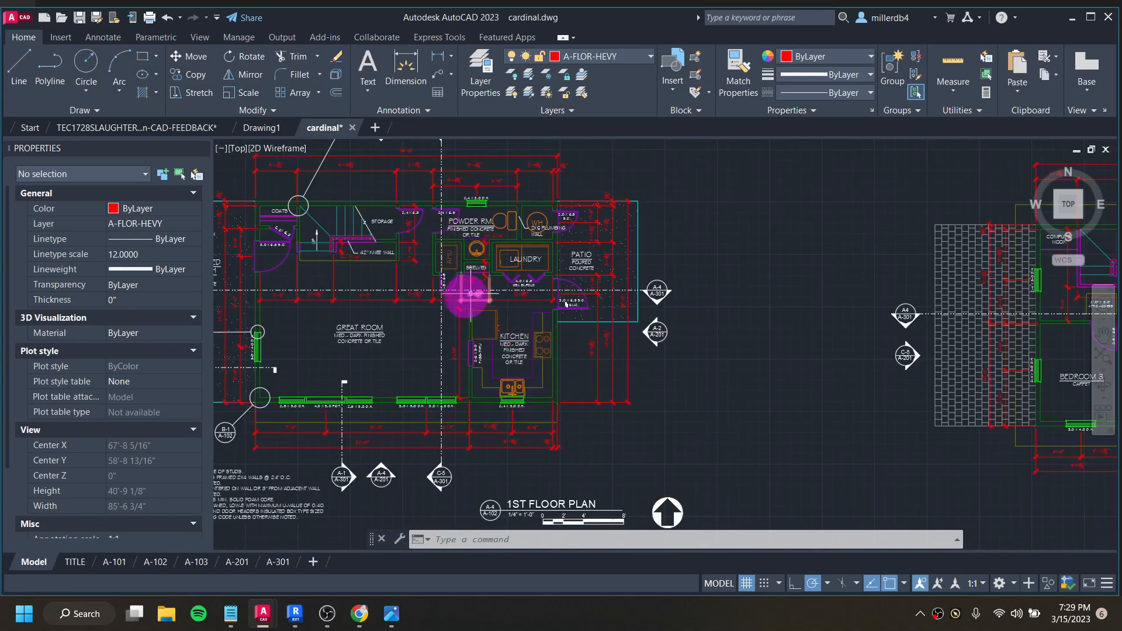
{"action": "scroll", "coordinate": [605, 317], "scroll_direction": "down", "scroll_amount": 4}
{"action": "left_click_drag", "start_coordinate": [663, 315], "coordinate": [315, 313]}
{"action": "scroll", "coordinate": [457, 321], "scroll_direction": "up", "scroll_amount": 6}
{"action": "scroll", "coordinate": [544, 308], "scroll_direction": "down", "scroll_amount": 6}
{"action": "scroll", "coordinate": [543, 308], "scroll_direction": "down", "scroll_amount": 3}
{"action": "scroll", "coordinate": [742, 316], "scroll_direction": "up", "scroll_amount": 9}
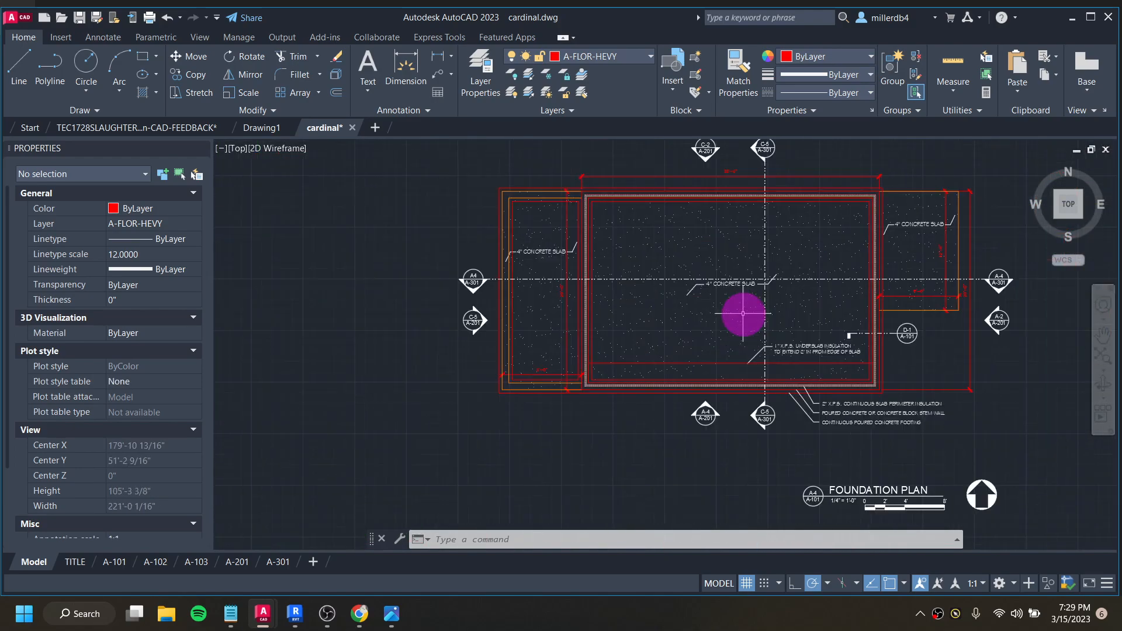
{"action": "scroll", "coordinate": [757, 306], "scroll_direction": "down", "scroll_amount": 2}
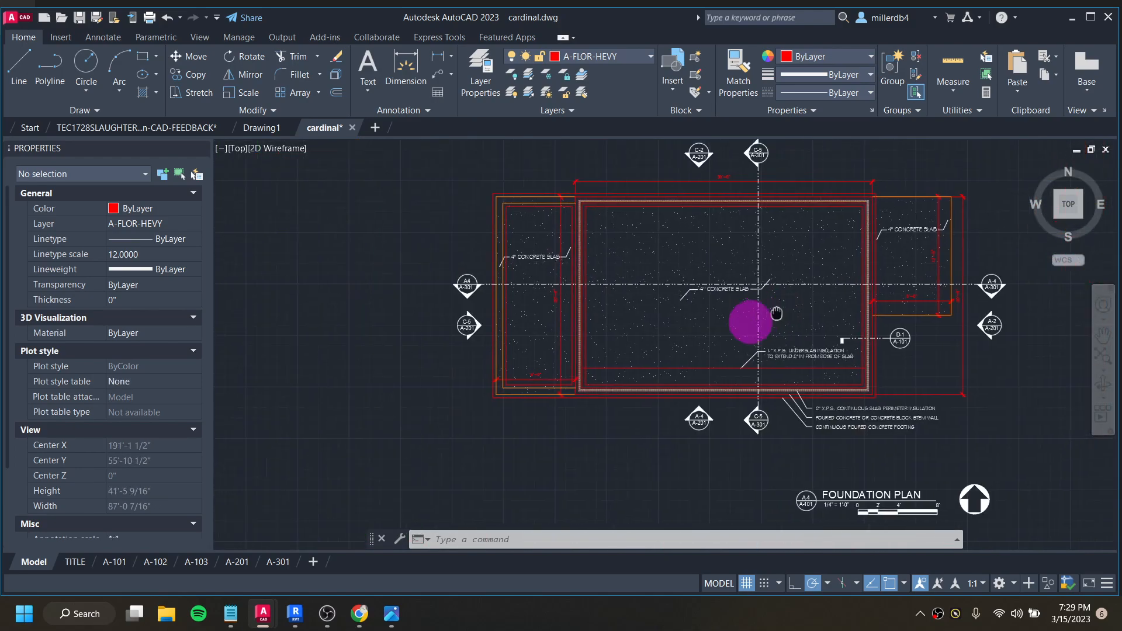
{"action": "scroll", "coordinate": [689, 318], "scroll_direction": "up", "scroll_amount": 1}
{"action": "scroll", "coordinate": [579, 459], "scroll_direction": "down", "scroll_amount": 1}
{"action": "scroll", "coordinate": [618, 437], "scroll_direction": "up", "scroll_amount": 5}
{"action": "scroll", "coordinate": [618, 299], "scroll_direction": "down", "scroll_amount": 5}
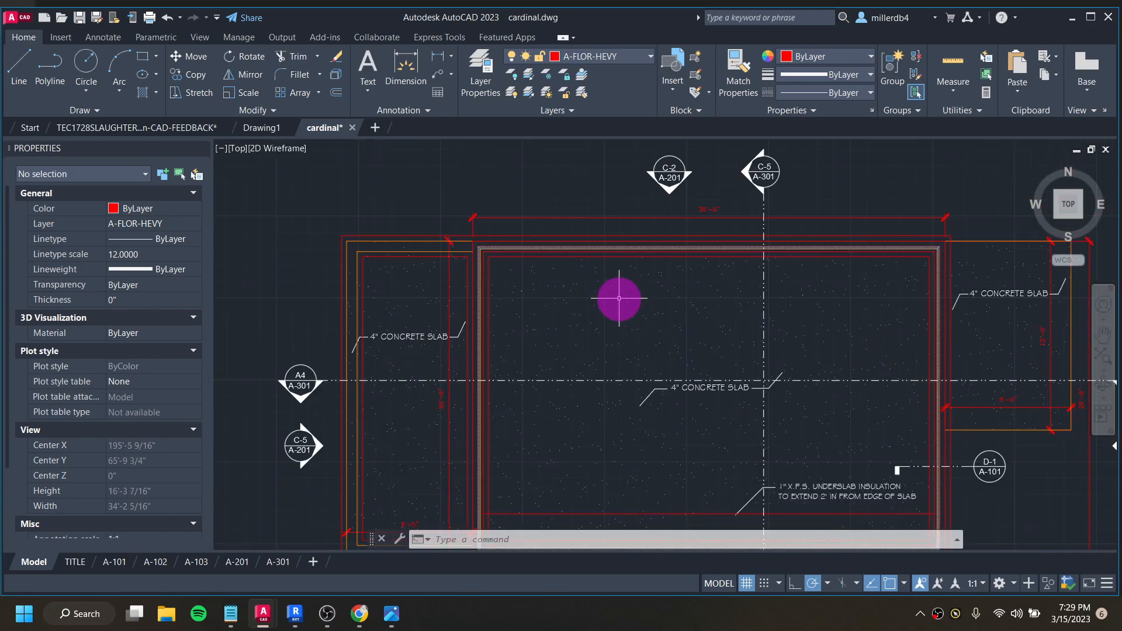
{"action": "scroll", "coordinate": [647, 338], "scroll_direction": "up", "scroll_amount": 1}
- Examine the roof framing plan beside the foundation plan for its roof slopes, rafter notes and overhangs
{"action": "middle_click_drag", "start_coordinate": [647, 338], "coordinate": [288, 363]}
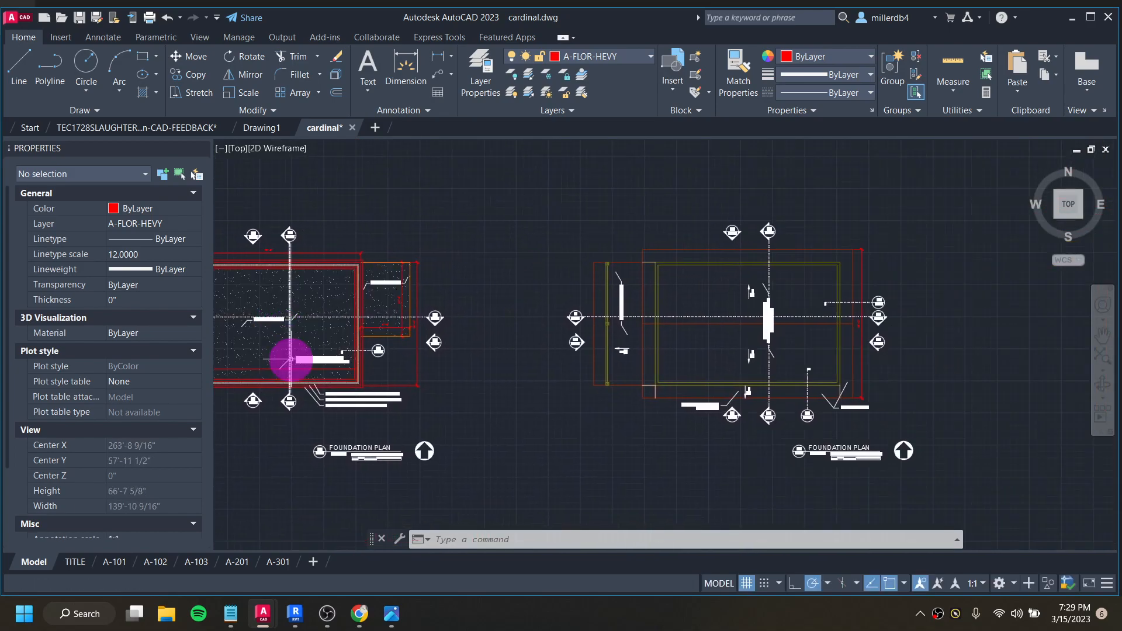
{"action": "scroll", "coordinate": [828, 299], "scroll_direction": "up", "scroll_amount": 2}
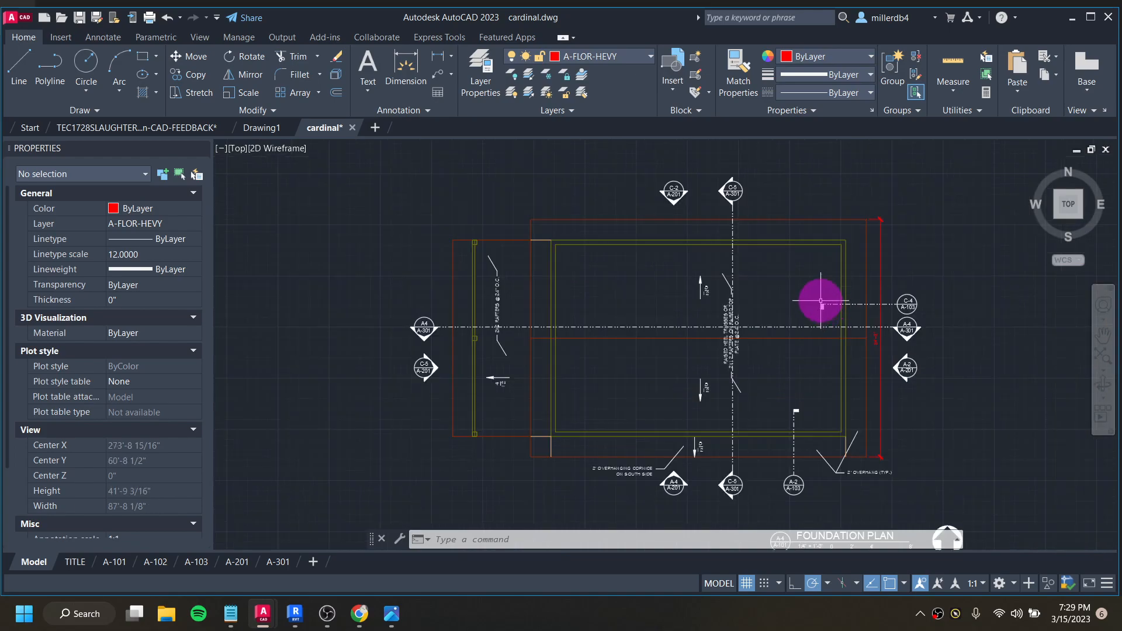
{"action": "middle_click_drag", "start_coordinate": [821, 302], "coordinate": [783, 258]}
{"action": "scroll", "coordinate": [781, 257], "scroll_direction": "up", "scroll_amount": 2}
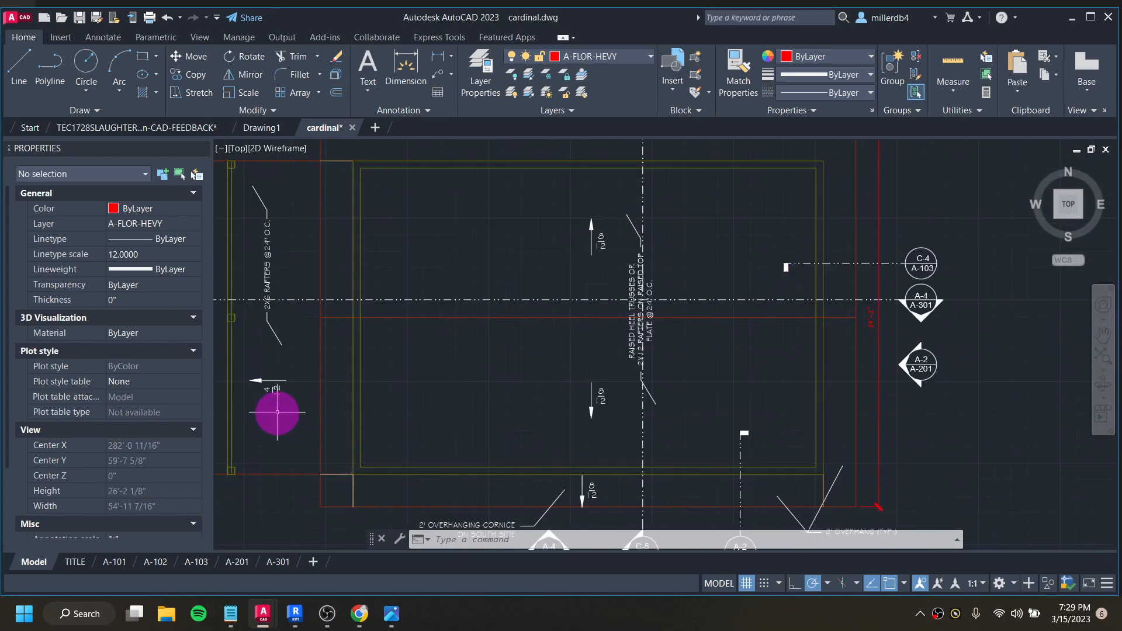
{"action": "scroll", "coordinate": [514, 401], "scroll_direction": "up", "scroll_amount": 2}
{"action": "scroll", "coordinate": [596, 301], "scroll_direction": "down", "scroll_amount": 2}
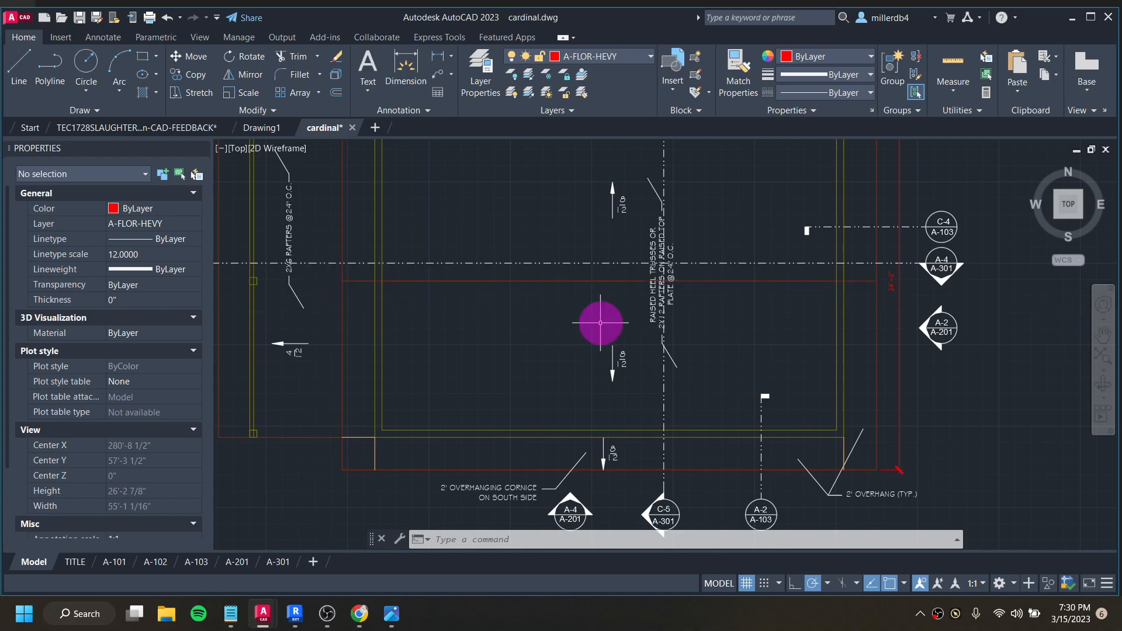
{"action": "scroll", "coordinate": [619, 294], "scroll_direction": "down", "scroll_amount": 2}
{"action": "scroll", "coordinate": [608, 304], "scroll_direction": "up", "scroll_amount": 8}
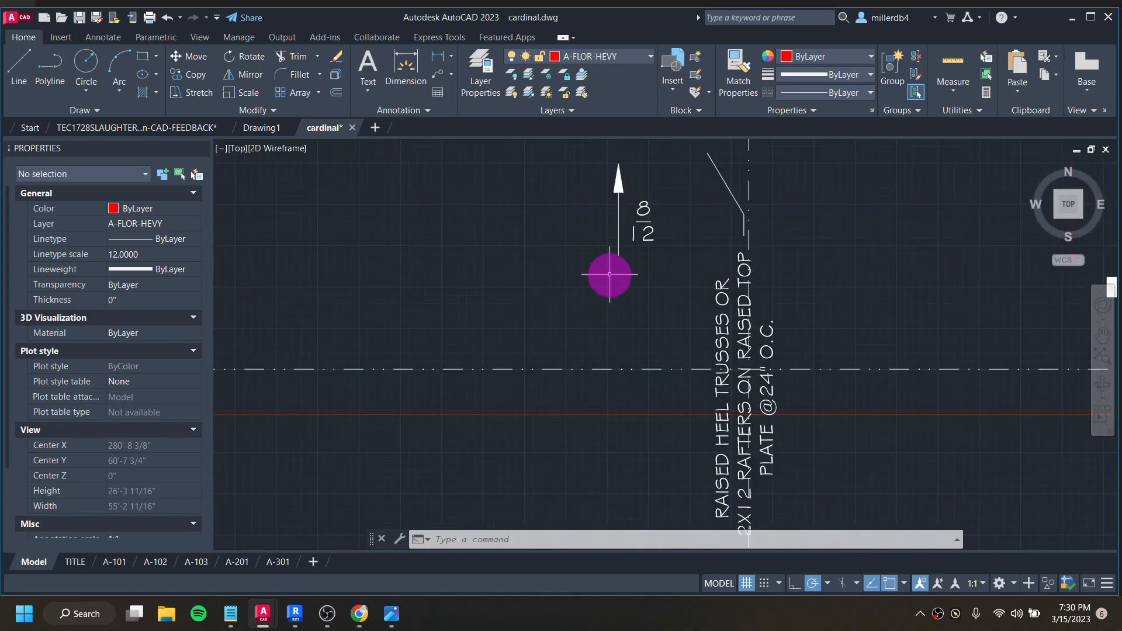
{"action": "scroll", "coordinate": [658, 204], "scroll_direction": "down", "scroll_amount": 2}
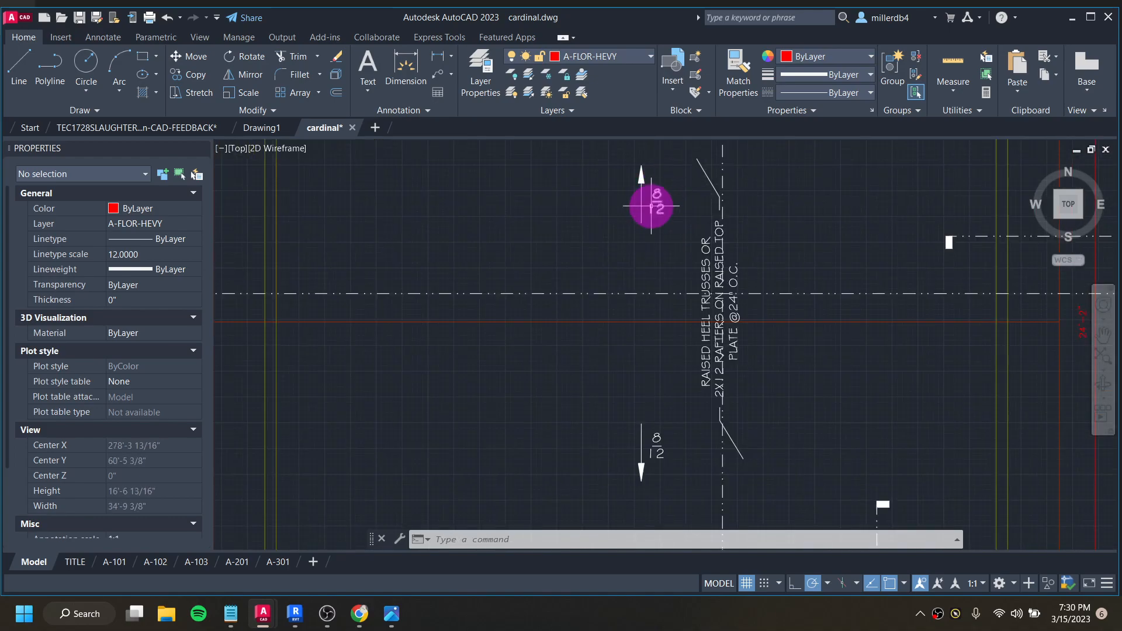
{"action": "scroll", "coordinate": [653, 199], "scroll_direction": "down", "scroll_amount": 4}
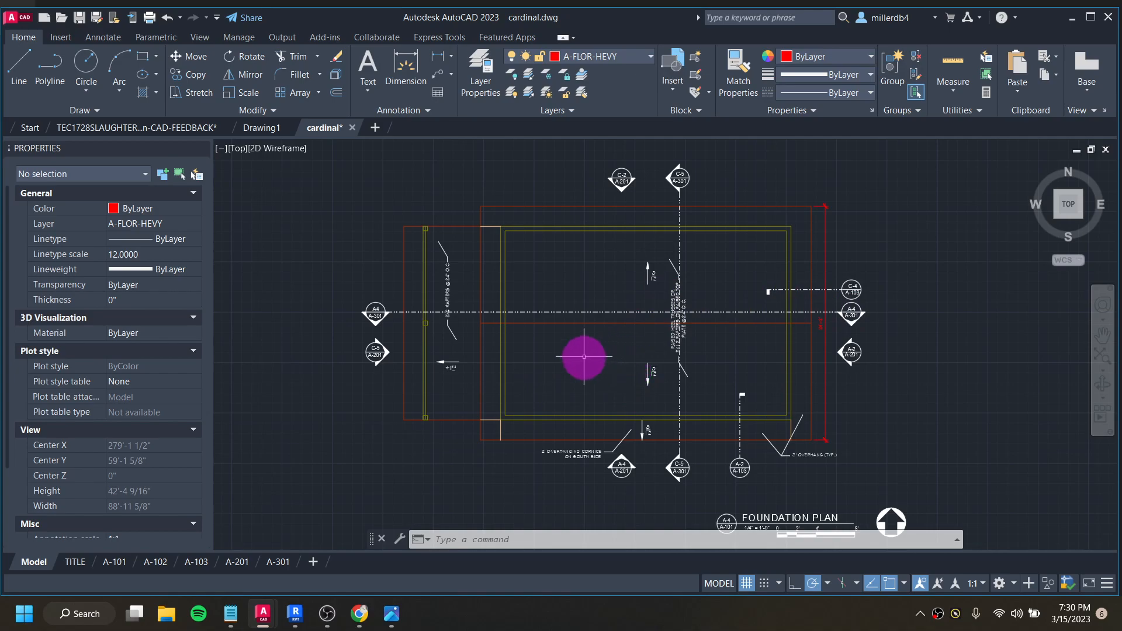
{"action": "scroll", "coordinate": [460, 326], "scroll_direction": "up", "scroll_amount": 2}
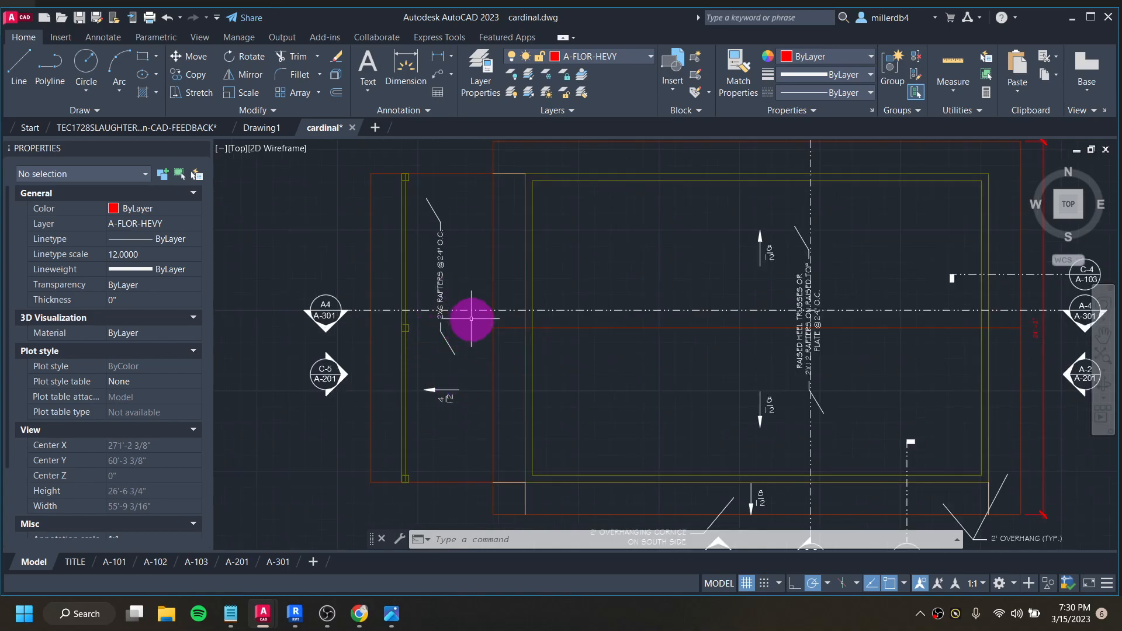
{"action": "scroll", "coordinate": [479, 319], "scroll_direction": "down", "scroll_amount": 4}
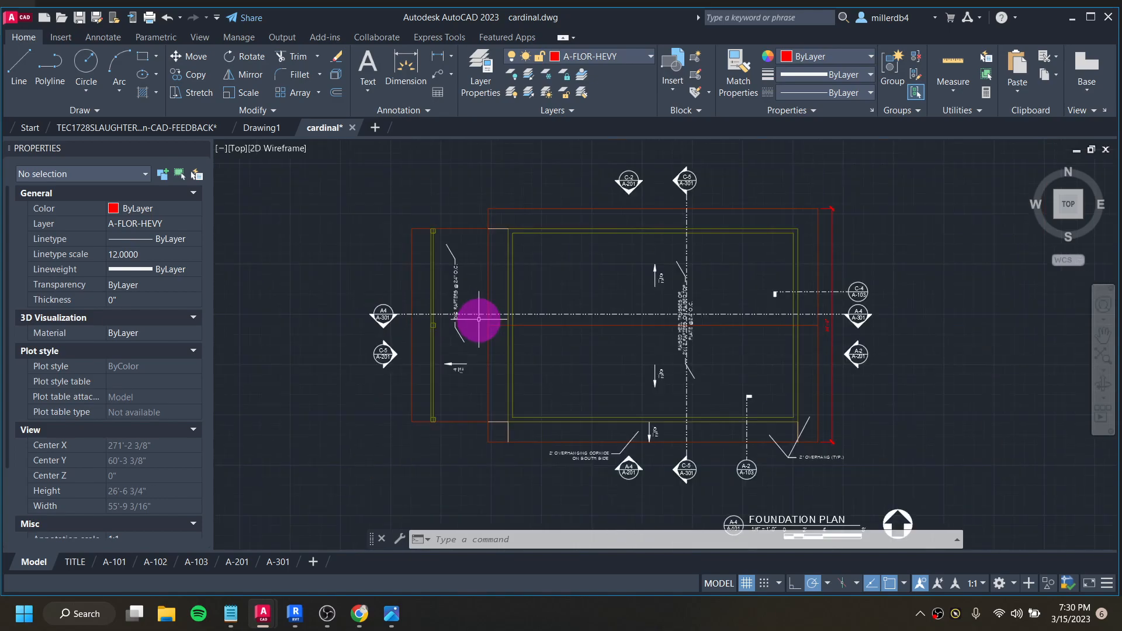
{"action": "scroll", "coordinate": [571, 413], "scroll_direction": "up", "scroll_amount": 4}
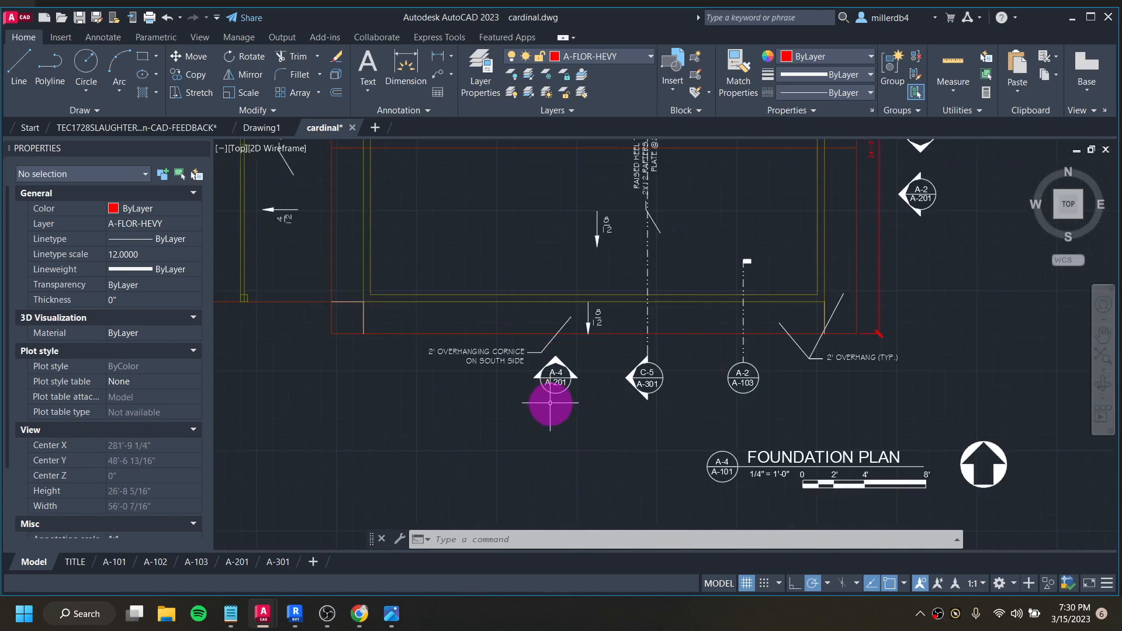
{"action": "scroll", "coordinate": [650, 392], "scroll_direction": "down", "scroll_amount": 2}
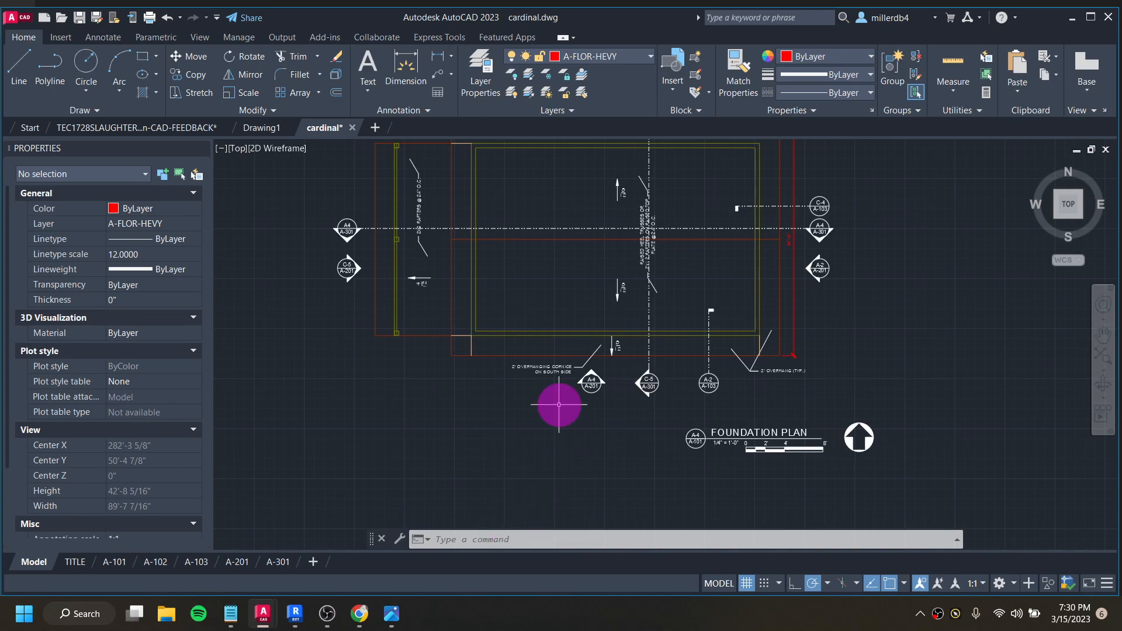
- Go back past the foundation plan and examine the south side of the 2nd floor plan
{"action": "scroll", "coordinate": [596, 363], "scroll_direction": "down", "scroll_amount": 2}
{"action": "scroll", "coordinate": [406, 406], "scroll_direction": "up", "scroll_amount": 2}
{"action": "middle_click_drag", "start_coordinate": [404, 406], "coordinate": [1114, 370]}
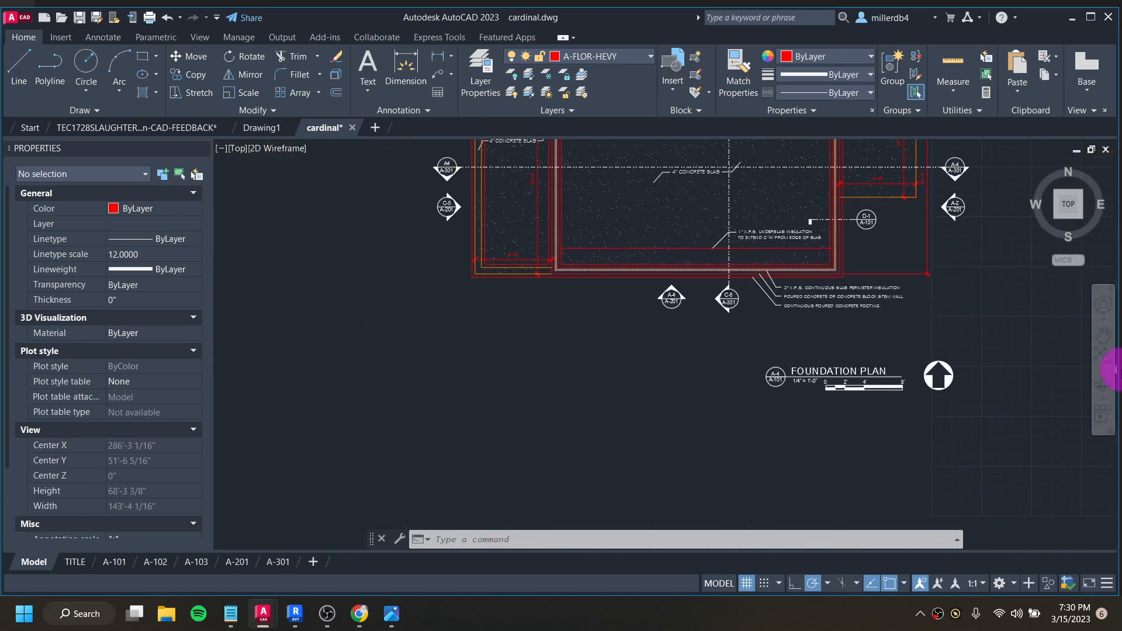
{"action": "scroll", "coordinate": [1088, 354], "scroll_direction": "down", "scroll_amount": 2}
{"action": "scroll", "coordinate": [479, 341], "scroll_direction": "up", "scroll_amount": 2}
{"action": "middle_click_drag", "start_coordinate": [483, 341], "coordinate": [723, 356]}
{"action": "scroll", "coordinate": [676, 346], "scroll_direction": "up", "scroll_amount": 2}
{"action": "scroll", "coordinate": [556, 318], "scroll_direction": "up", "scroll_amount": 3}
{"action": "scroll", "coordinate": [566, 325], "scroll_direction": "down", "scroll_amount": 3}
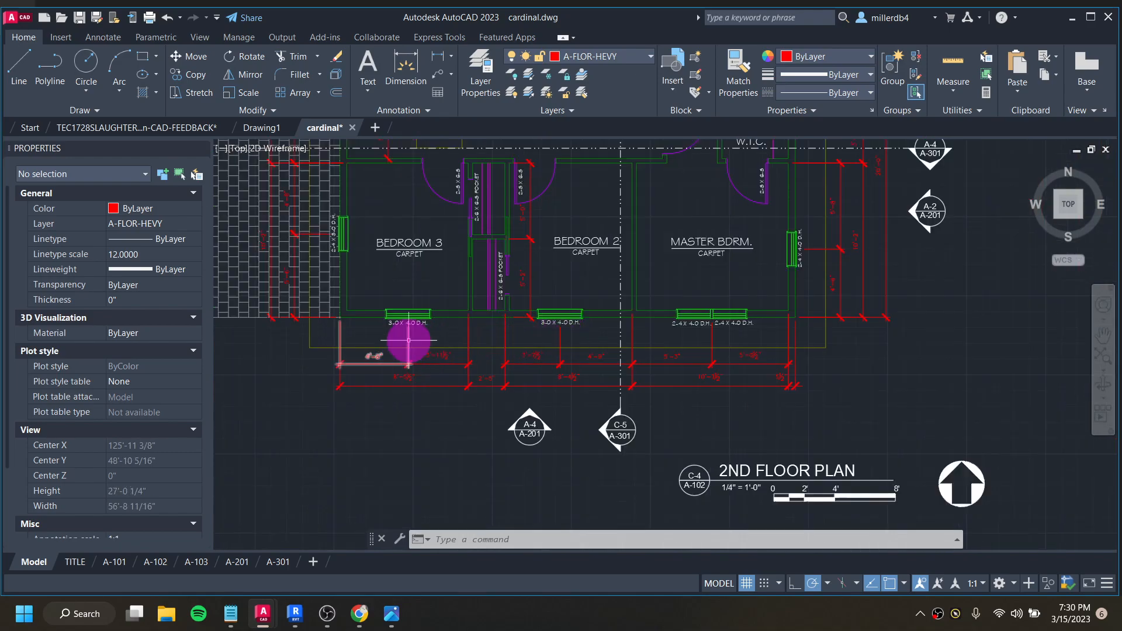
- Examine the south side of the 1st floor plan and select the overhead line outside the Great Room windows to check its properties
{"action": "scroll", "coordinate": [409, 333], "scroll_direction": "down", "scroll_amount": 3}
{"action": "scroll", "coordinate": [375, 363], "scroll_direction": "up", "scroll_amount": 2}
{"action": "scroll", "coordinate": [536, 303], "scroll_direction": "up", "scroll_amount": 3}
{"action": "scroll", "coordinate": [536, 297], "scroll_direction": "up", "scroll_amount": 2}
{"action": "scroll", "coordinate": [501, 271], "scroll_direction": "up", "scroll_amount": 2}
{"action": "middle_click_drag", "start_coordinate": [501, 270], "coordinate": [761, 321]}
{"action": "scroll", "coordinate": [801, 341], "scroll_direction": "down", "scroll_amount": 4}
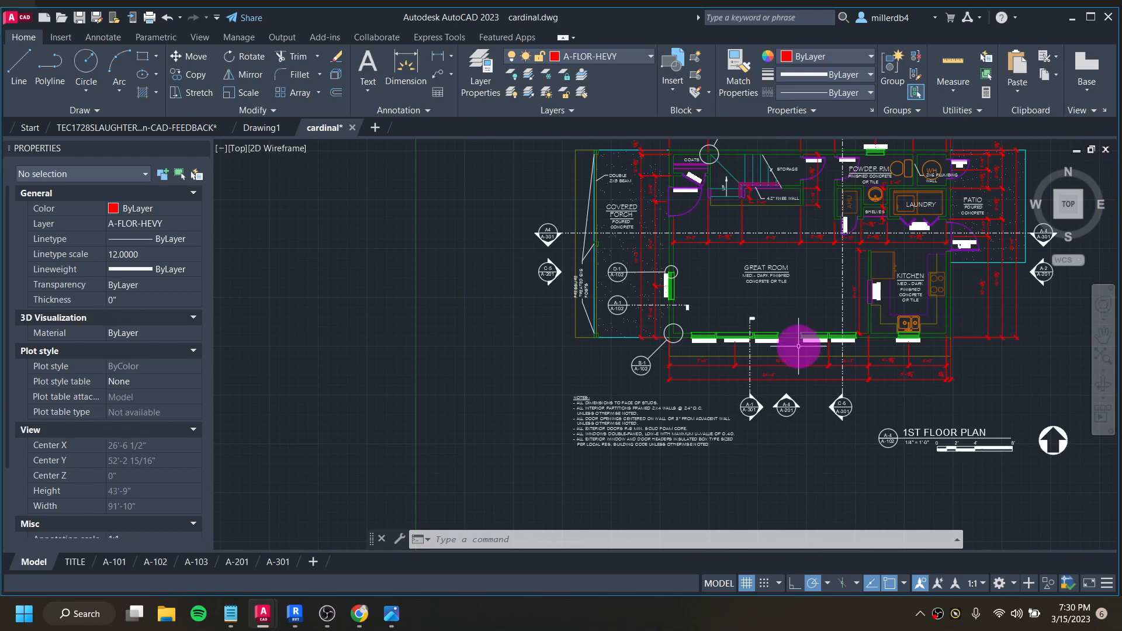
{"action": "scroll", "coordinate": [798, 346], "scroll_direction": "down", "scroll_amount": 3}
{"action": "scroll", "coordinate": [772, 369], "scroll_direction": "up", "scroll_amount": 8}
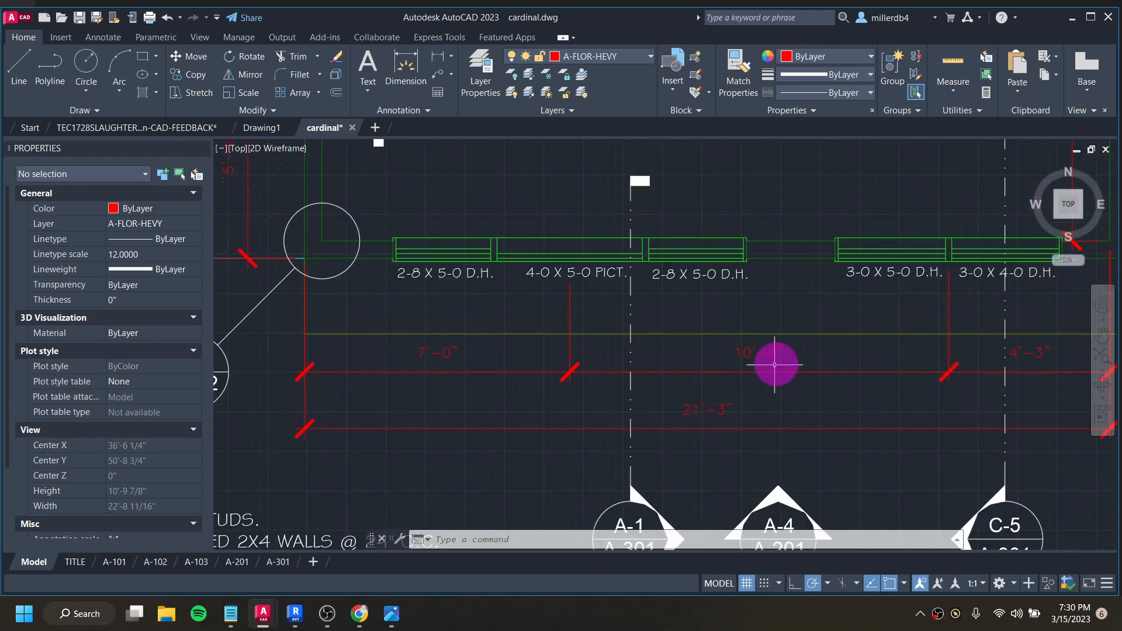
{"action": "scroll", "coordinate": [783, 351], "scroll_direction": "down", "scroll_amount": 4}
{"action": "left_click", "coordinate": [799, 335]}
{"action": "scroll", "coordinate": [796, 340], "scroll_direction": "down", "scroll_amount": 5}
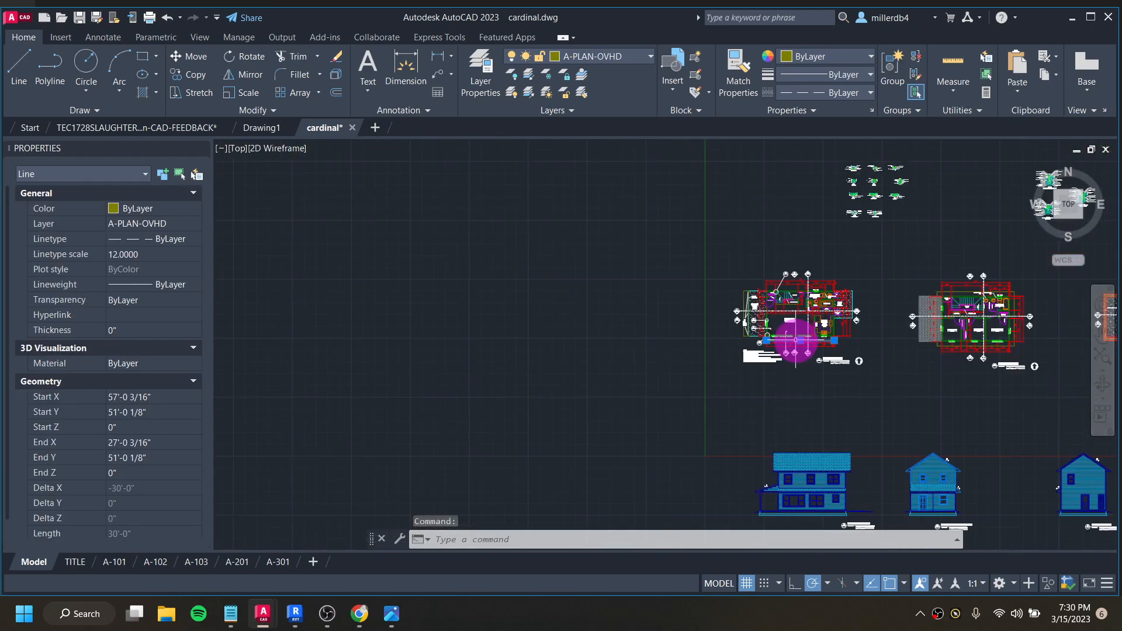
- Examine the south, west and east elevations for the roof shapes and the slope symbol beside the shingled lower roof, and clear the line selection
{"action": "middle_click_drag", "start_coordinate": [809, 346], "coordinate": [731, 331]}
{"action": "scroll", "coordinate": [846, 377], "scroll_direction": "up", "scroll_amount": 6}
{"action": "scroll", "coordinate": [846, 377], "scroll_direction": "up", "scroll_amount": 5}
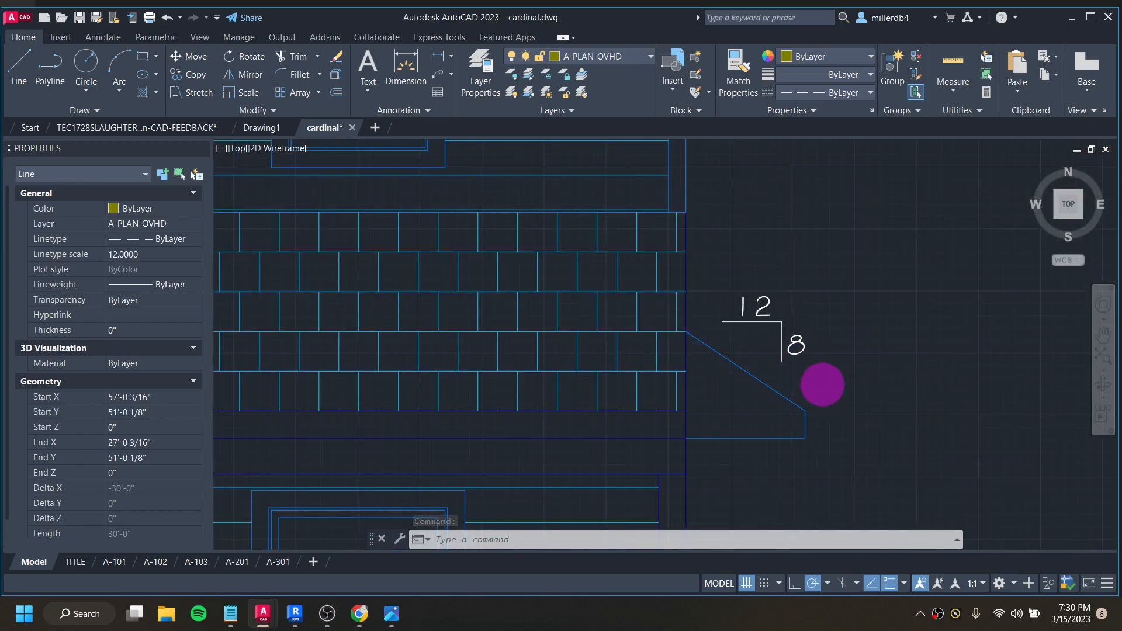
{"action": "scroll", "coordinate": [818, 369], "scroll_direction": "down", "scroll_amount": 4}
{"action": "scroll", "coordinate": [815, 380], "scroll_direction": "up", "scroll_amount": 6}
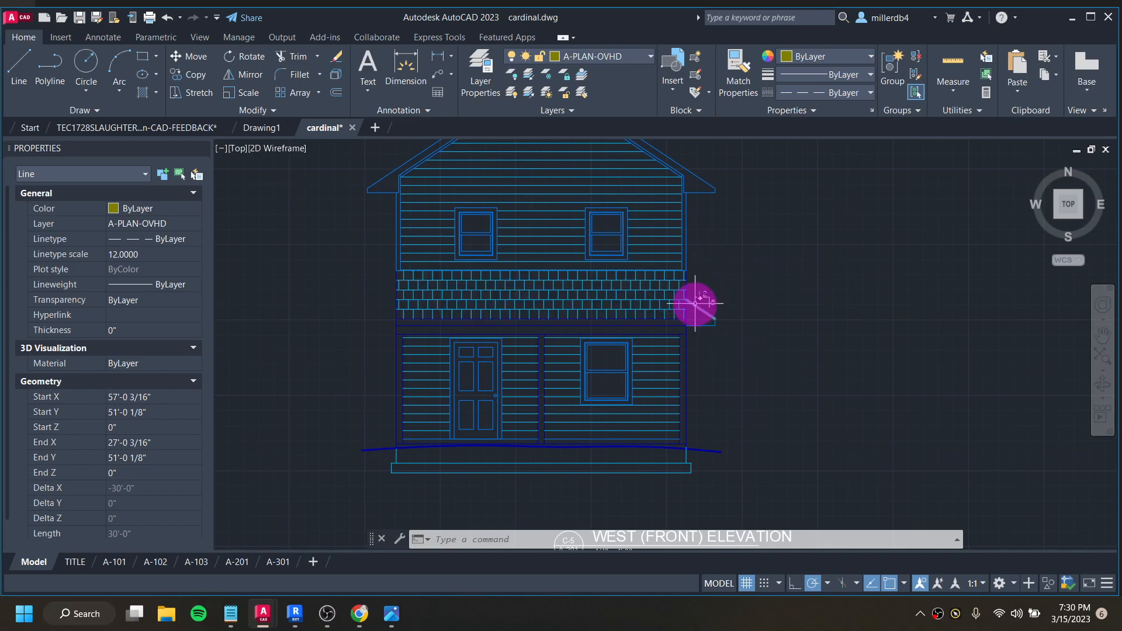
{"action": "scroll", "coordinate": [781, 404], "scroll_direction": "down", "scroll_amount": 5}
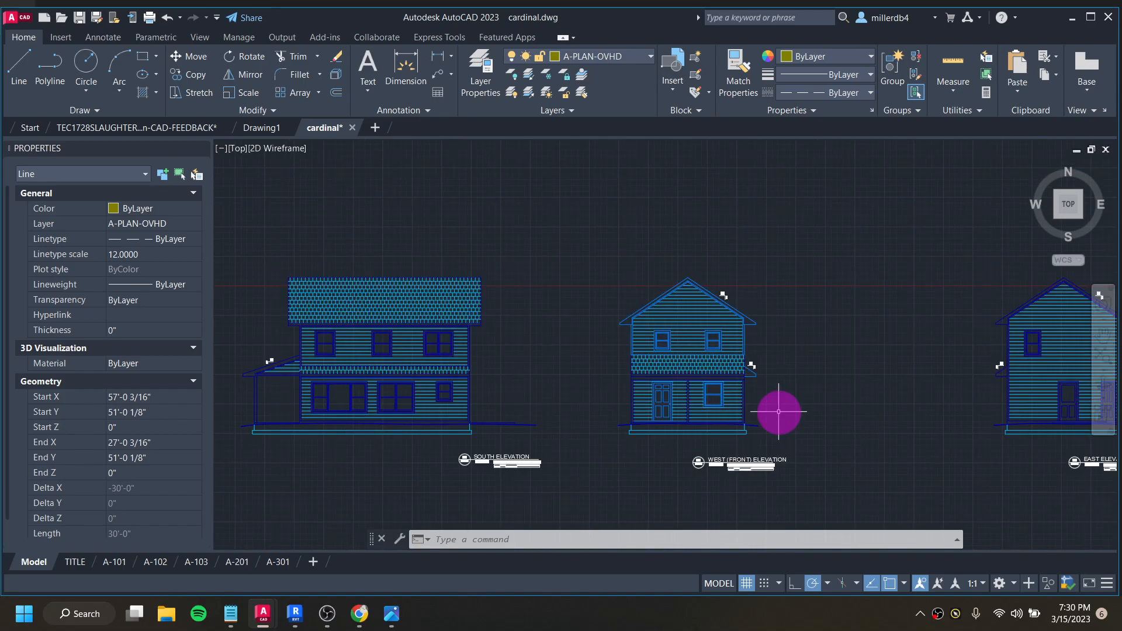
{"action": "middle_click_drag", "start_coordinate": [824, 437], "coordinate": [571, 406]}
{"action": "scroll", "coordinate": [584, 374], "scroll_direction": "down", "scroll_amount": 2}
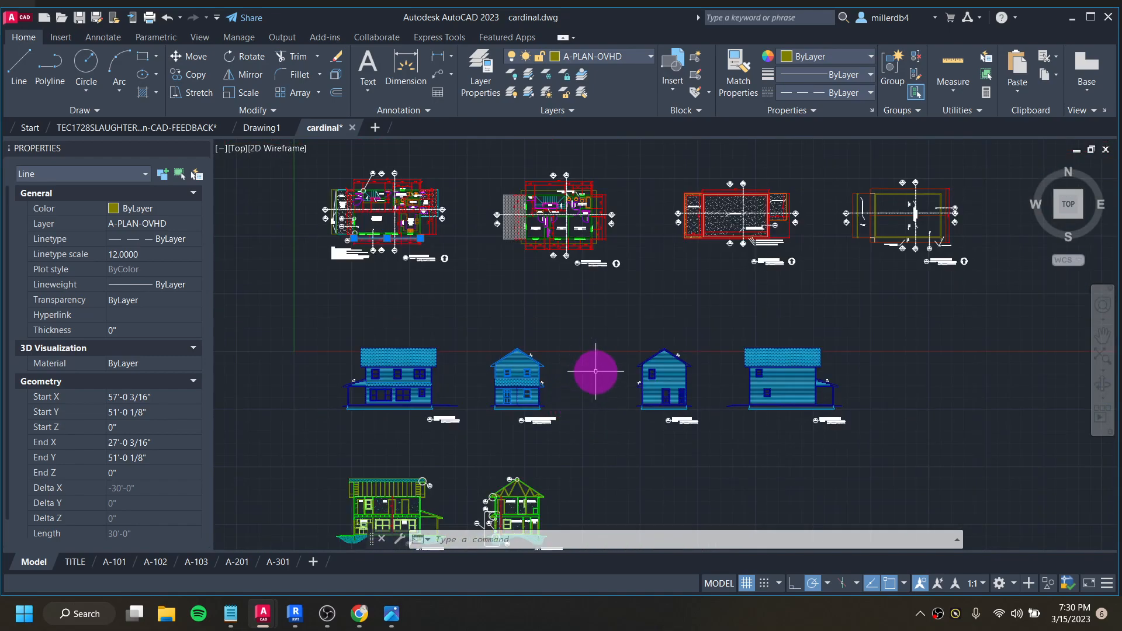
{"action": "key", "text": "Escape"}
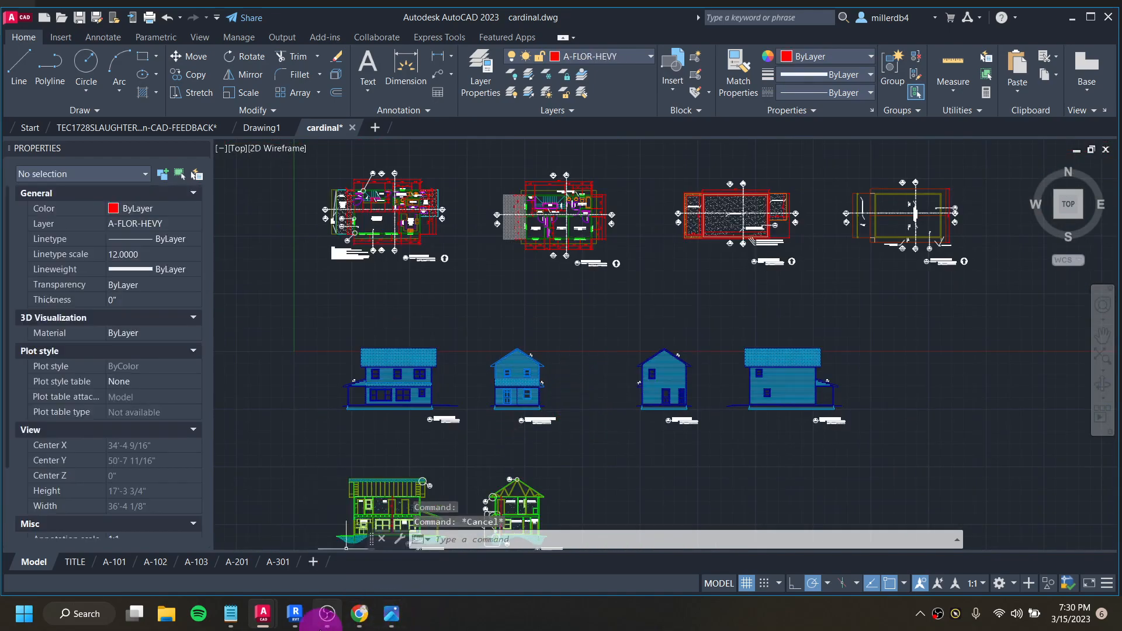
- Switch to Revit and open the Level 2 floor plan with the whole overhang outline in view
{"action": "left_click", "coordinate": [296, 614]}
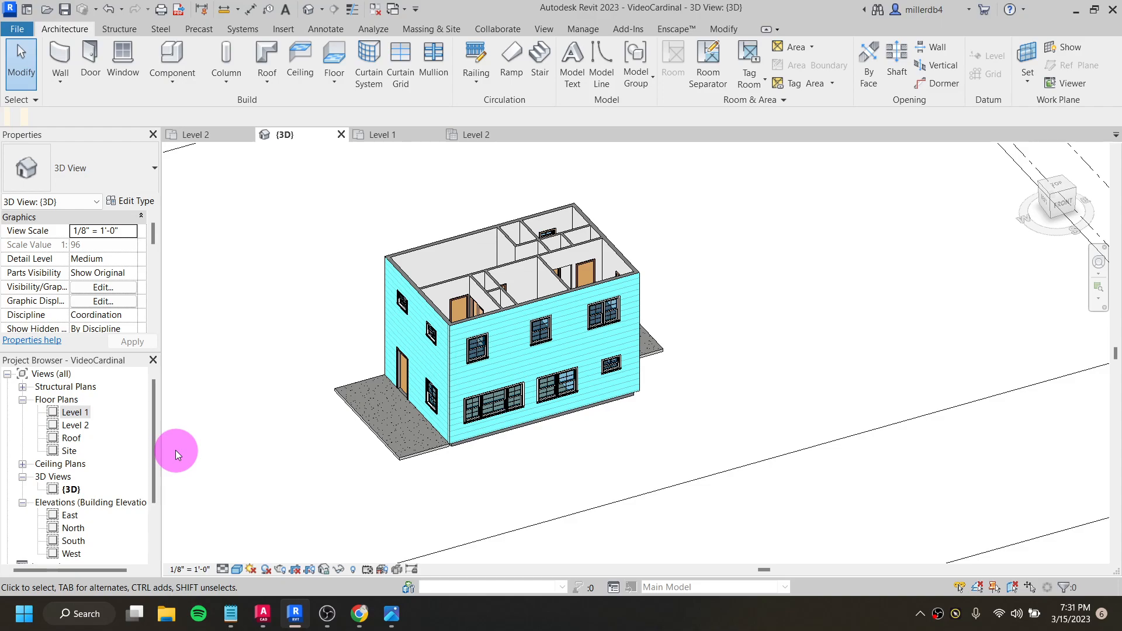
{"action": "double_click", "coordinate": [83, 433]}
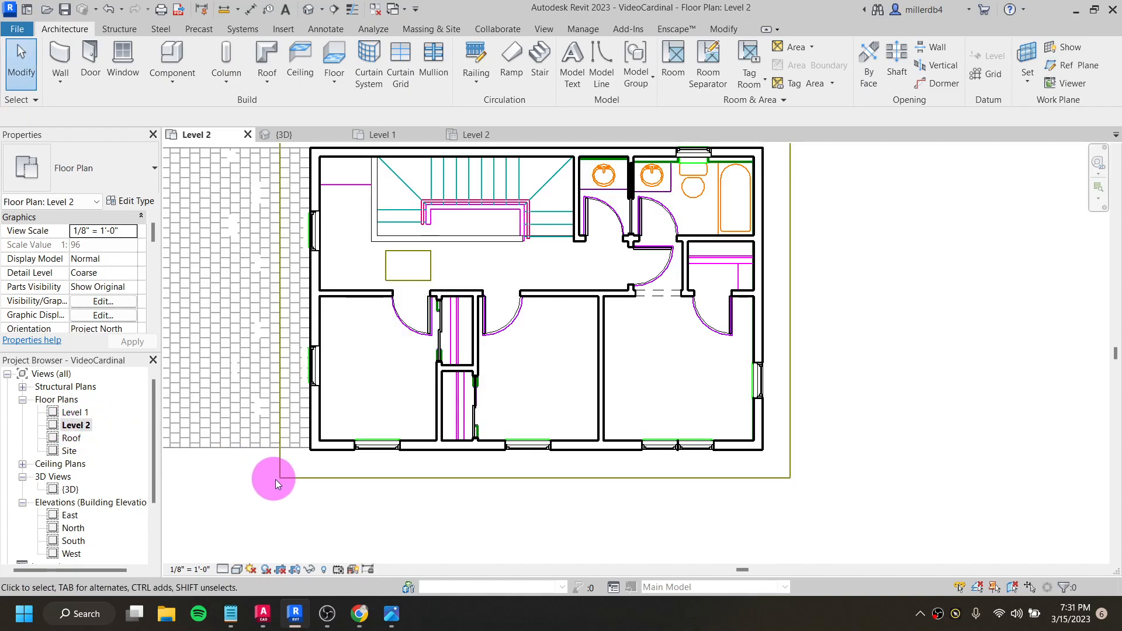
{"action": "scroll", "coordinate": [281, 477], "scroll_direction": "down", "scroll_amount": 1}
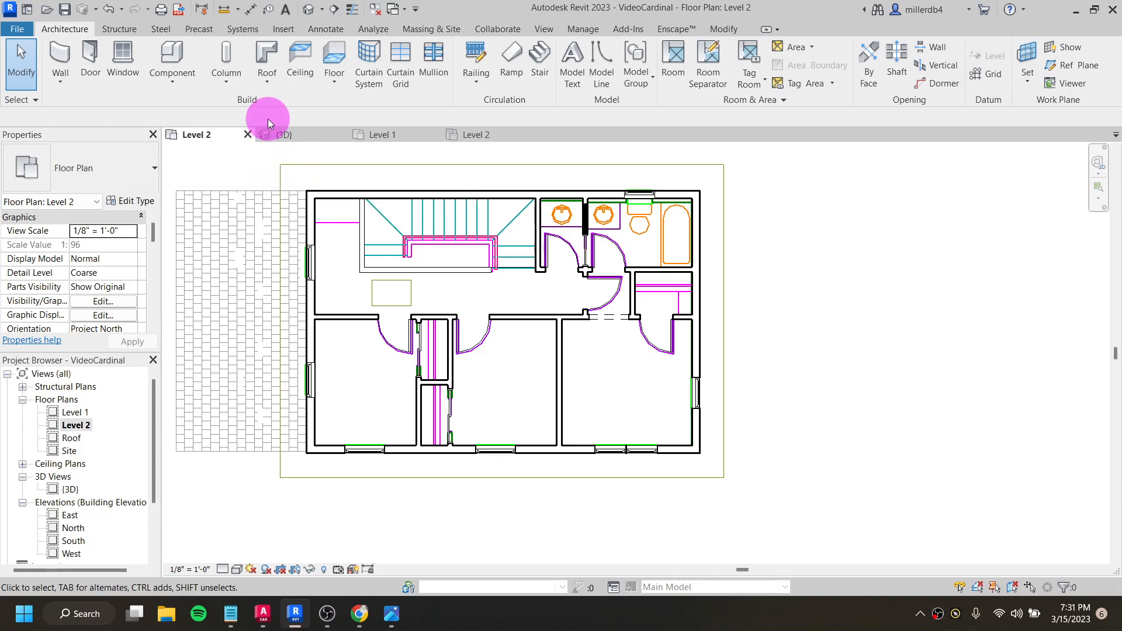
- Create a Generic - 12" roof by footprint from the chain of imported overhang lines around the house, and attach the highlighted walls
{"action": "left_click", "coordinate": [268, 84]}
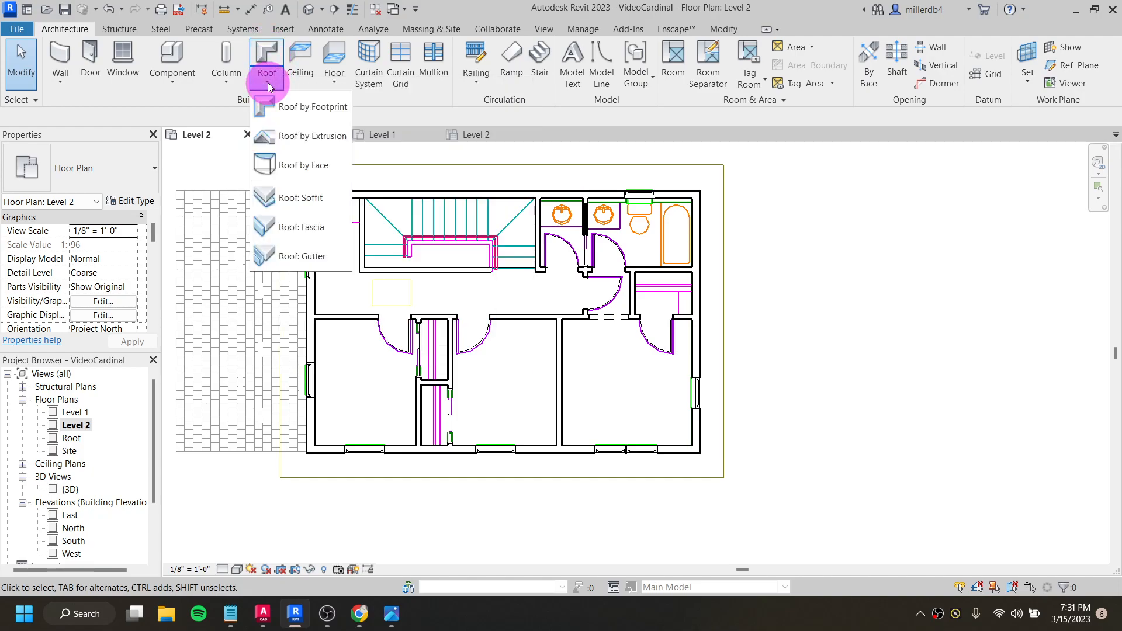
{"action": "left_click", "coordinate": [303, 110]}
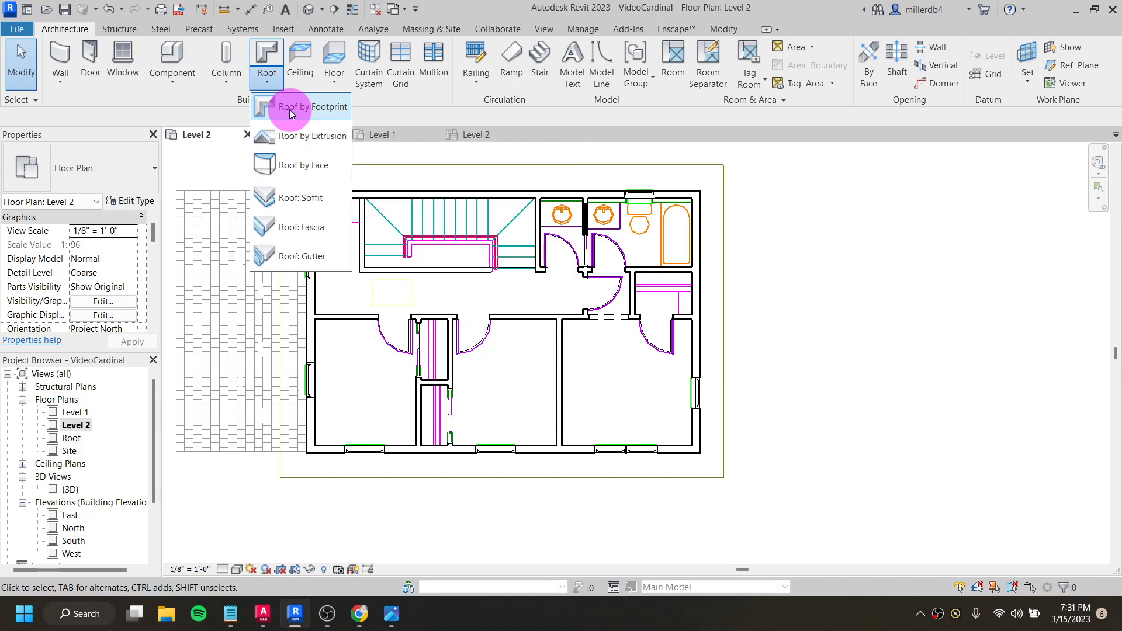
{"action": "left_click", "coordinate": [289, 109]}
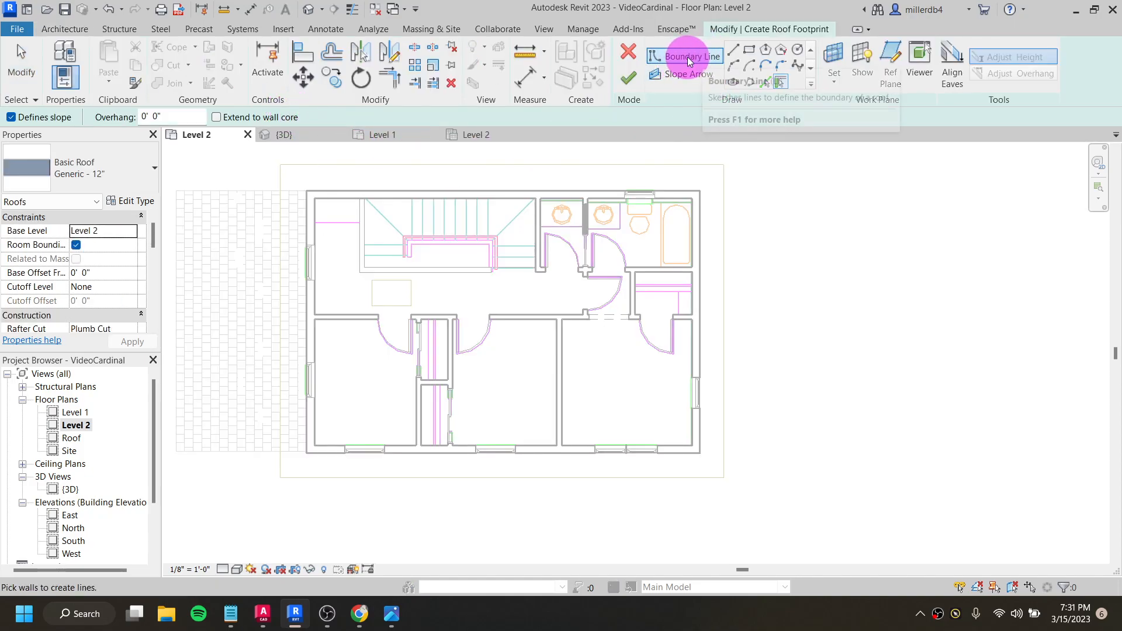
{"action": "left_click", "coordinate": [767, 84]}
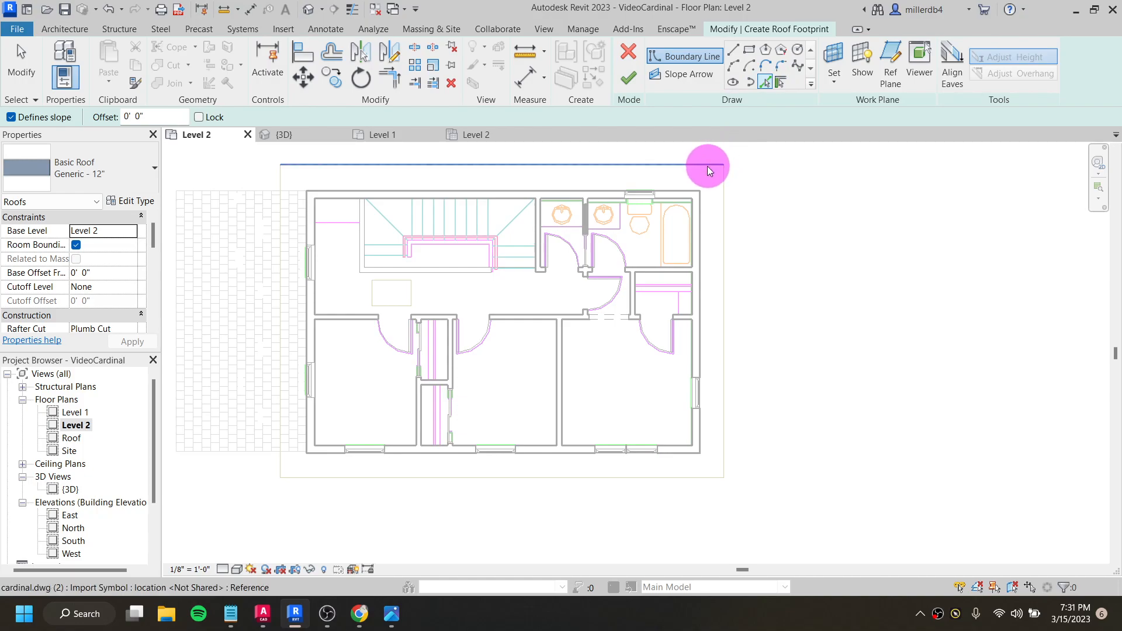
{"action": "key", "text": "Tab"}
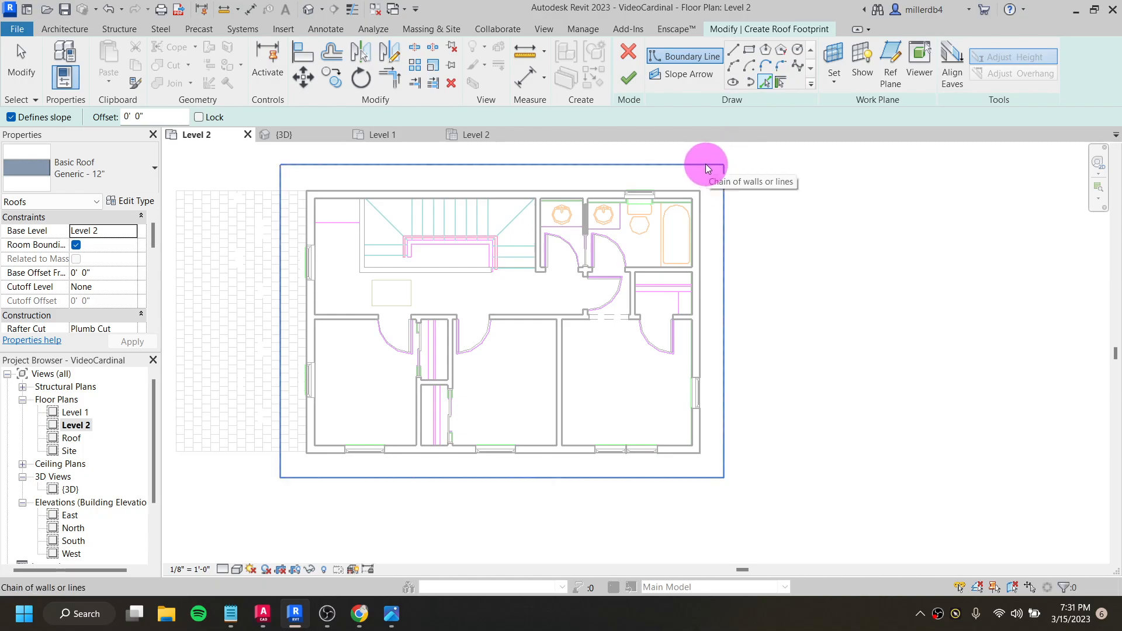
{"action": "left_click", "coordinate": [706, 168]}
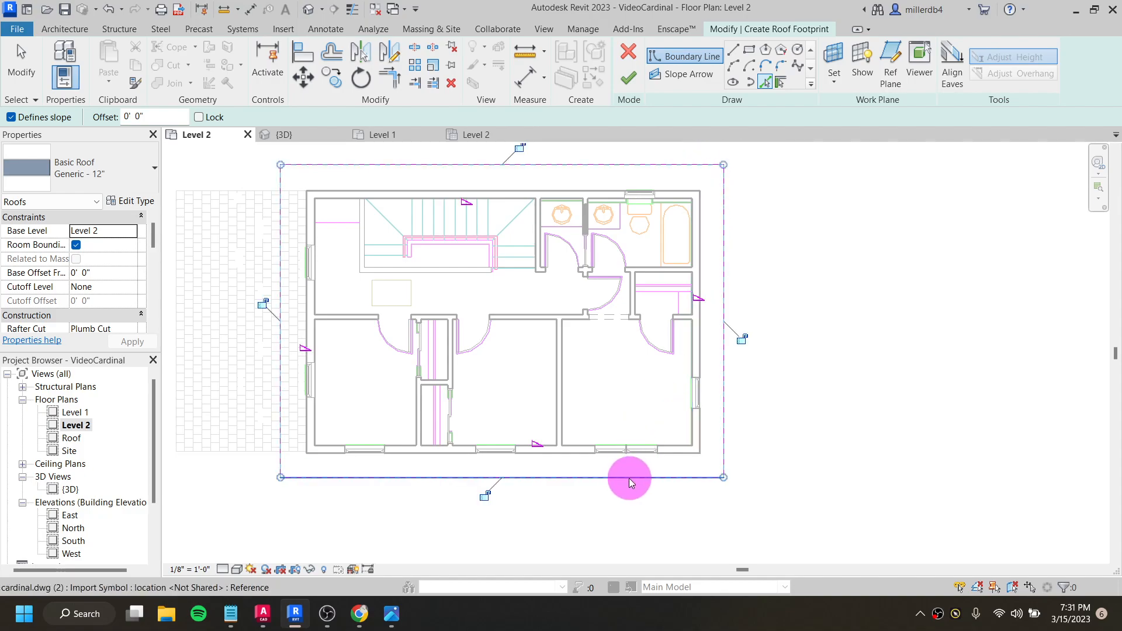
{"action": "scroll", "coordinate": [630, 466], "scroll_direction": "down", "scroll_amount": 1}
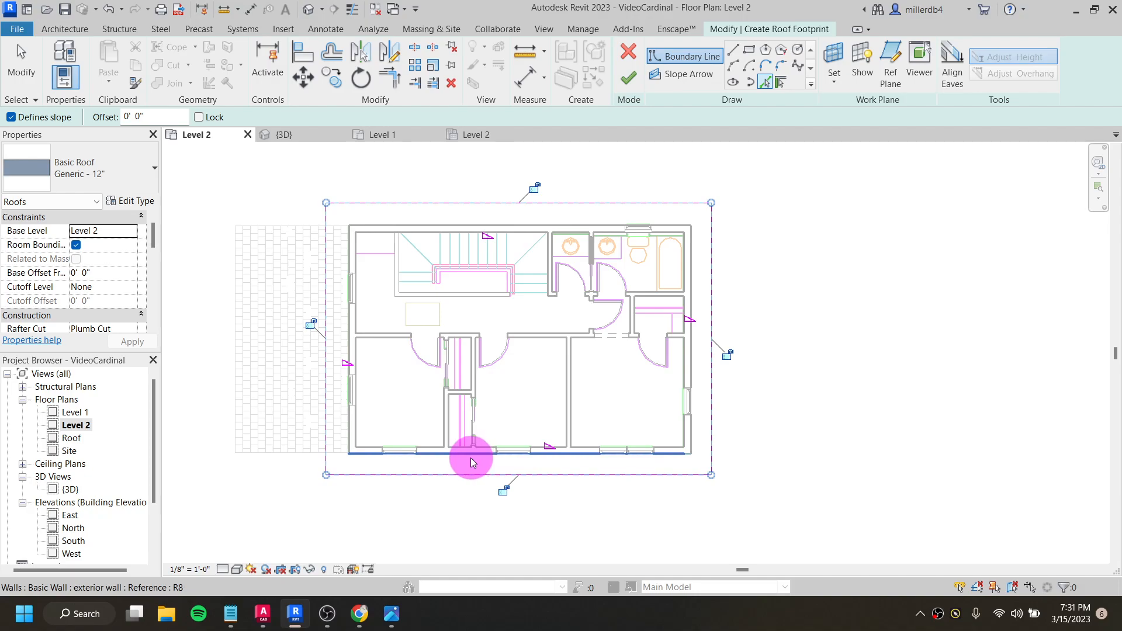
{"action": "left_click", "coordinate": [622, 83]}
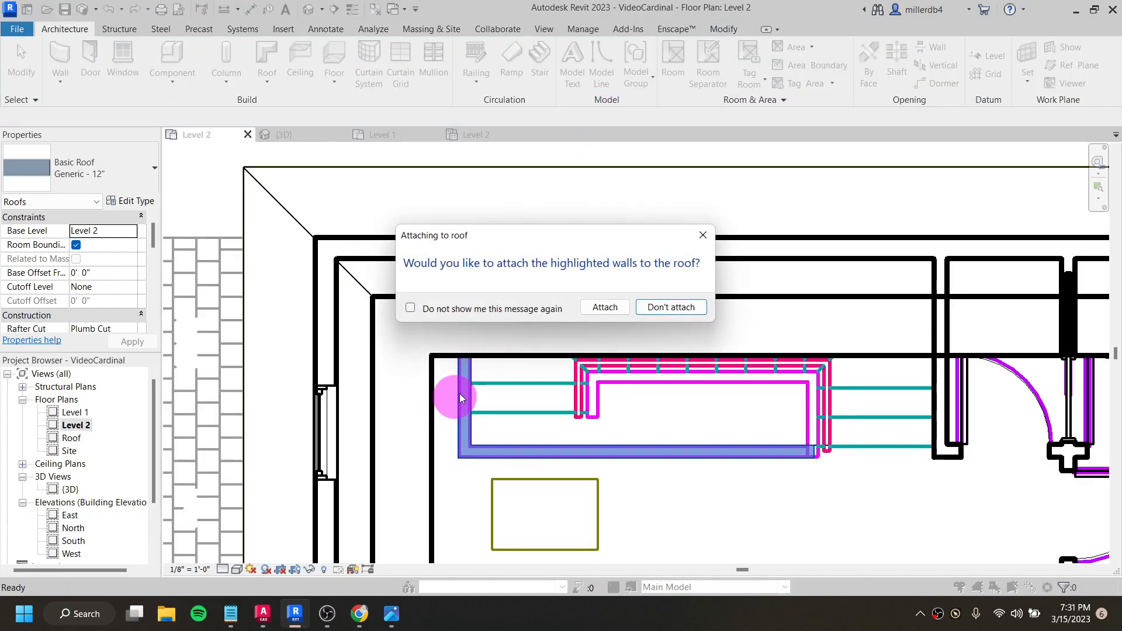
{"action": "left_click", "coordinate": [606, 307]}
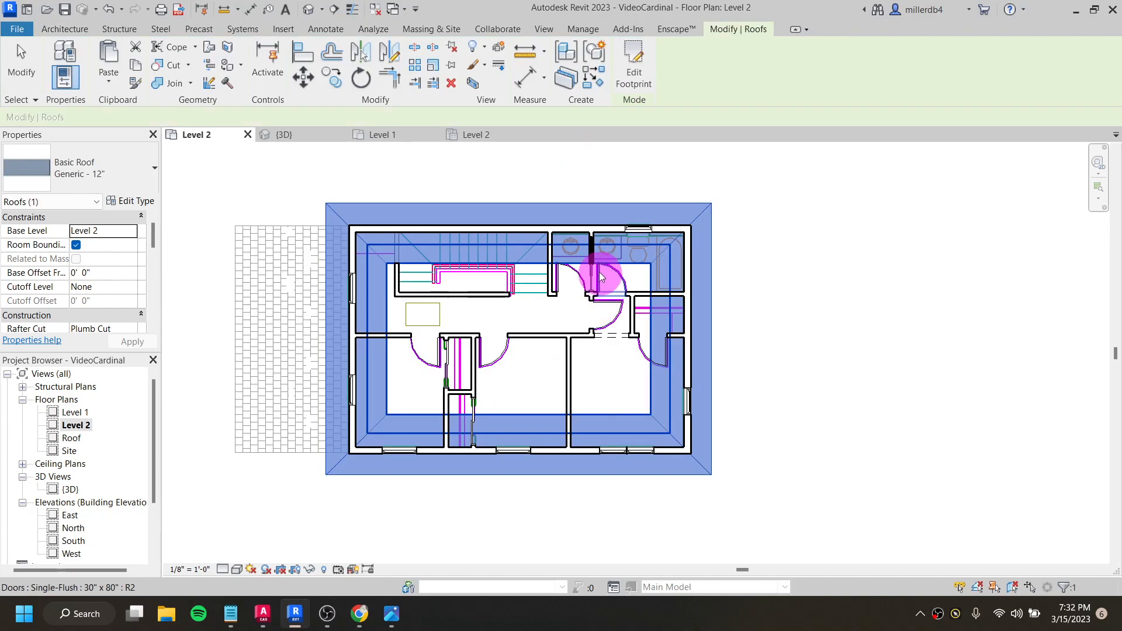
- Show the house in 3D and set the roof's base level to Roof
{"action": "left_click", "coordinate": [308, 9]}
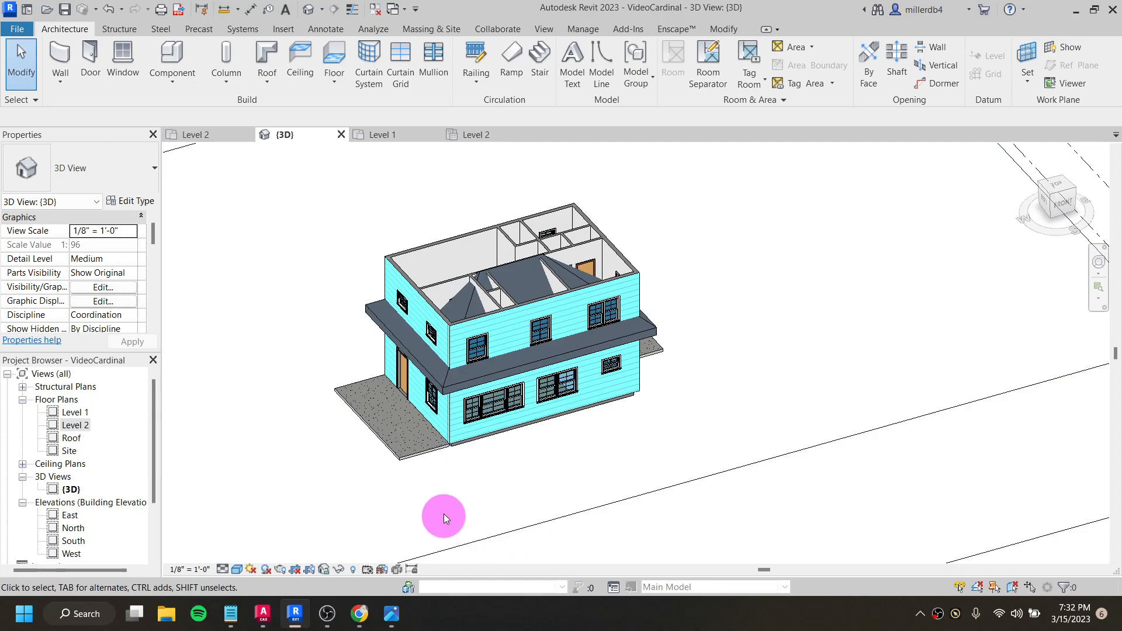
{"action": "left_click", "coordinate": [445, 396]}
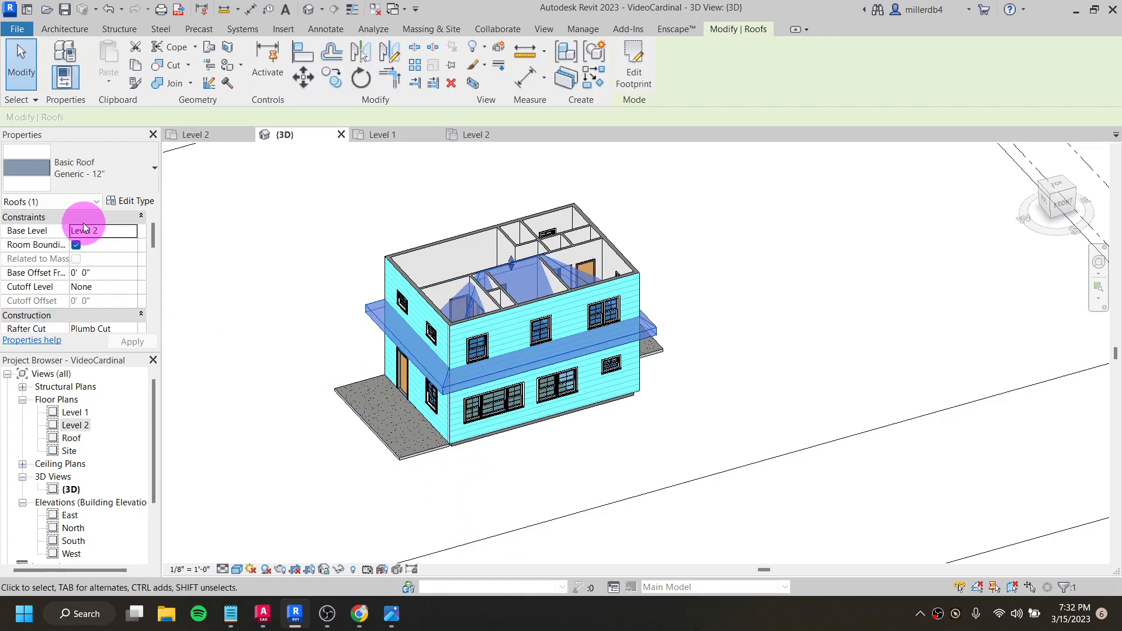
{"action": "left_click", "coordinate": [104, 234]}
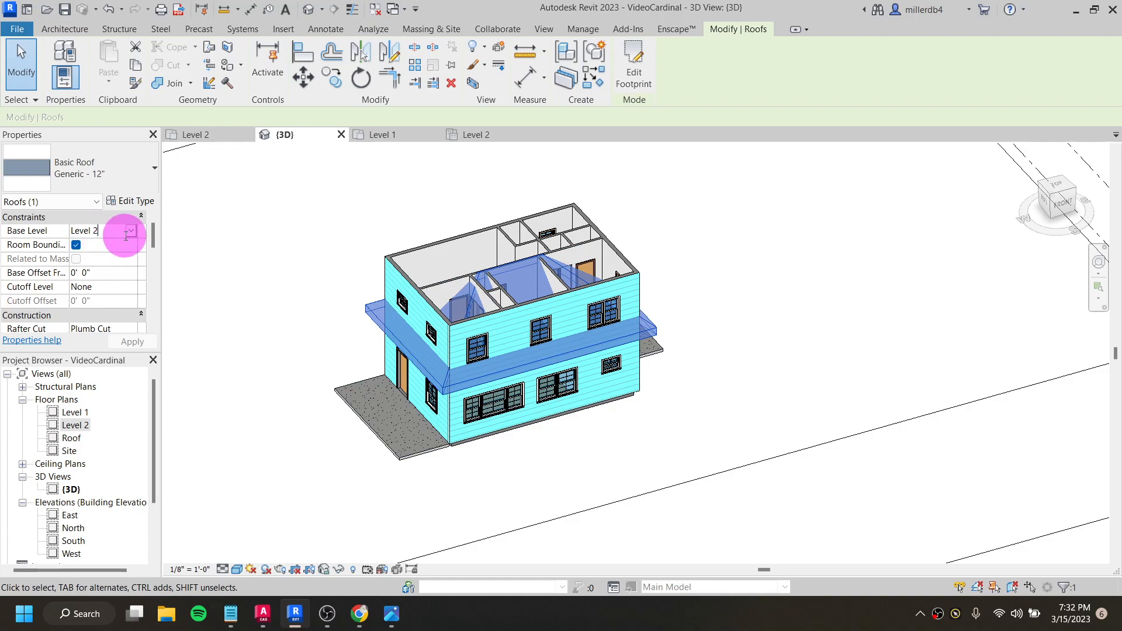
{"action": "left_click", "coordinate": [131, 231]}
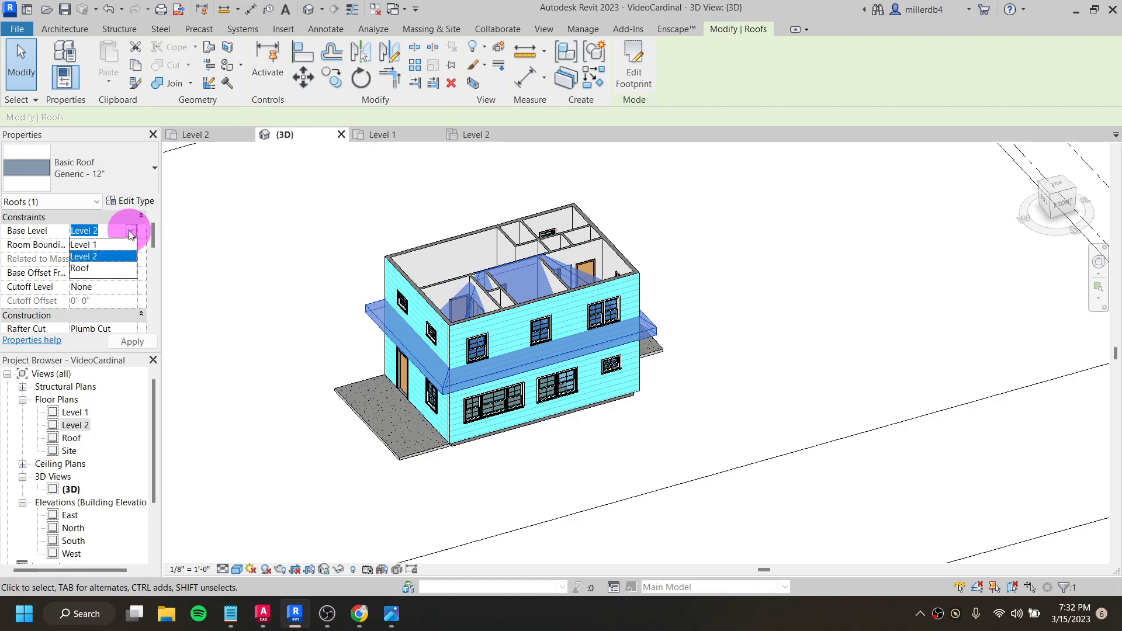
{"action": "left_click", "coordinate": [94, 270]}
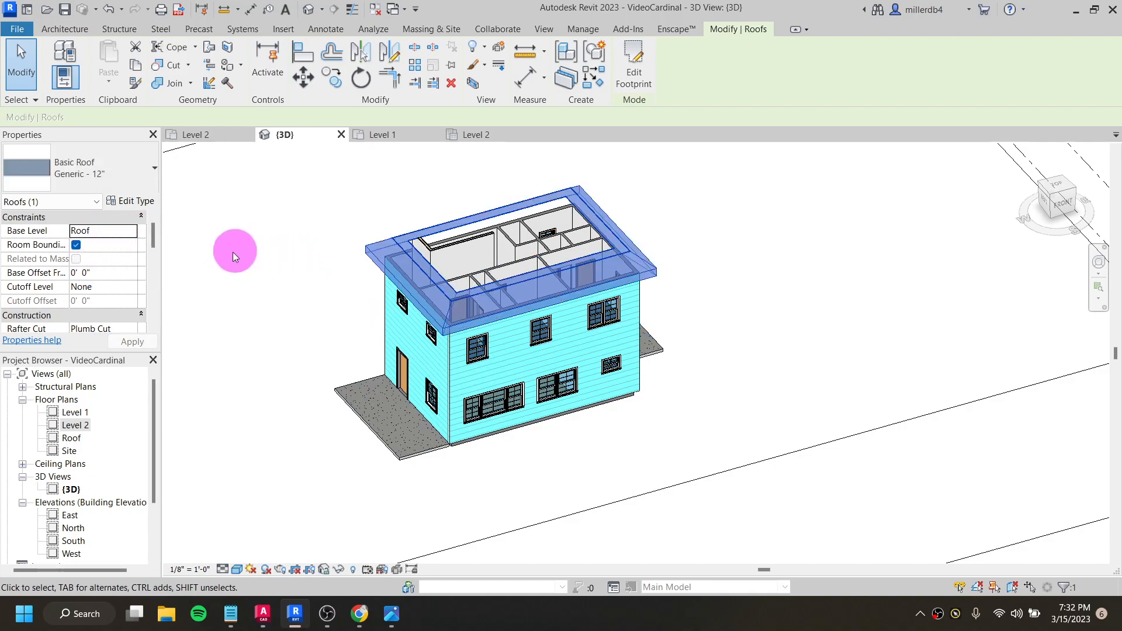
{"action": "left_click", "coordinate": [233, 255]}
- Examine the hip roof from a low front angle and delete it
{"action": "scroll", "coordinate": [245, 267], "scroll_direction": "down", "scroll_amount": 5}
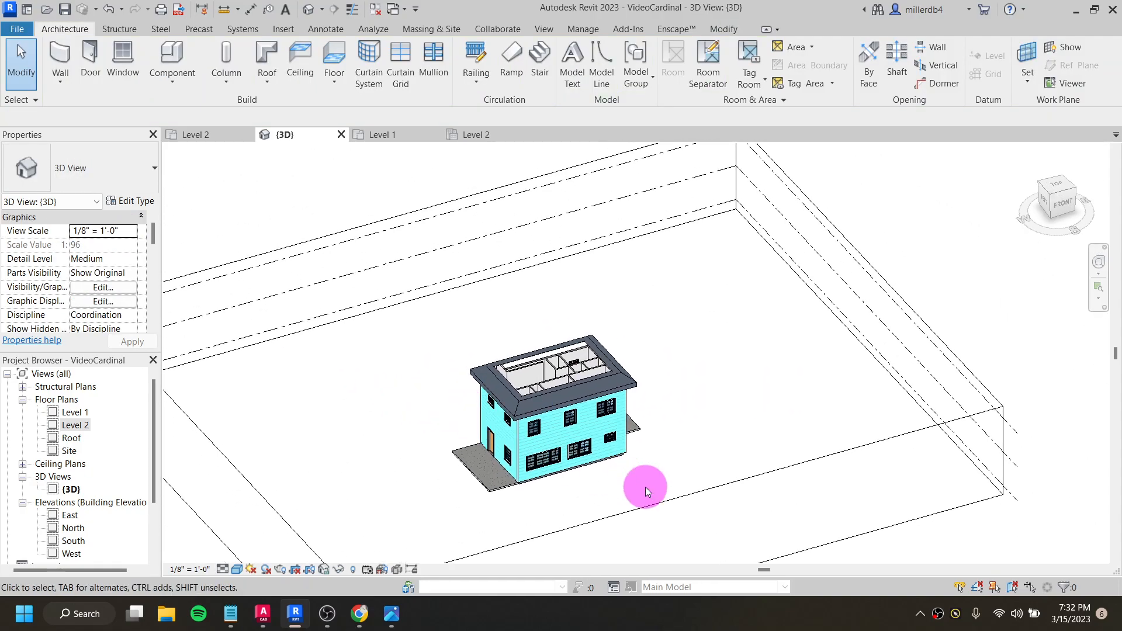
{"action": "left_click", "coordinate": [659, 503]}
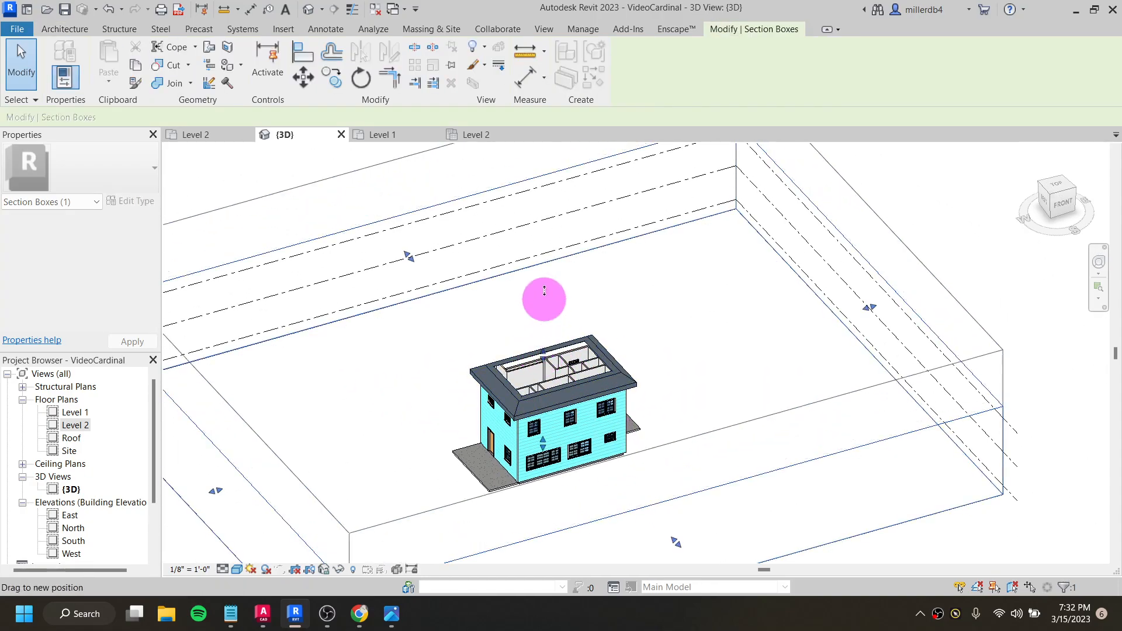
{"action": "scroll", "coordinate": [499, 340], "scroll_direction": "up", "scroll_amount": 3}
{"action": "scroll", "coordinate": [550, 416], "scroll_direction": "up", "scroll_amount": 1}
{"action": "middle_click_drag", "start_coordinate": [558, 453], "coordinate": [602, 381], "text": "shift"}
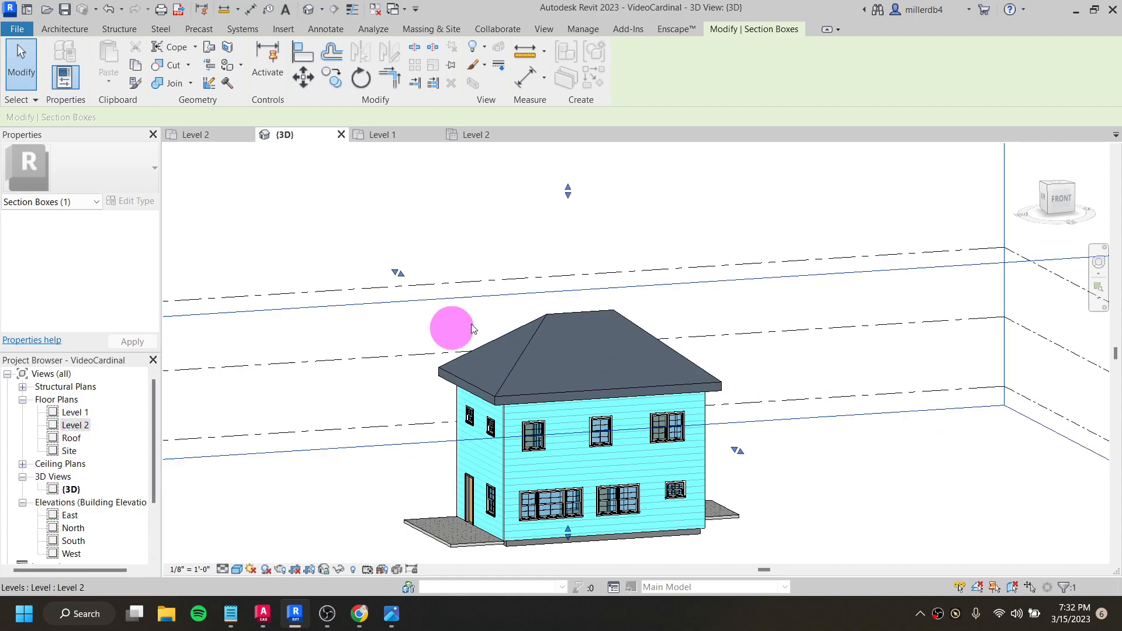
{"action": "left_click", "coordinate": [534, 325]}
{"action": "key", "text": "Delete"}
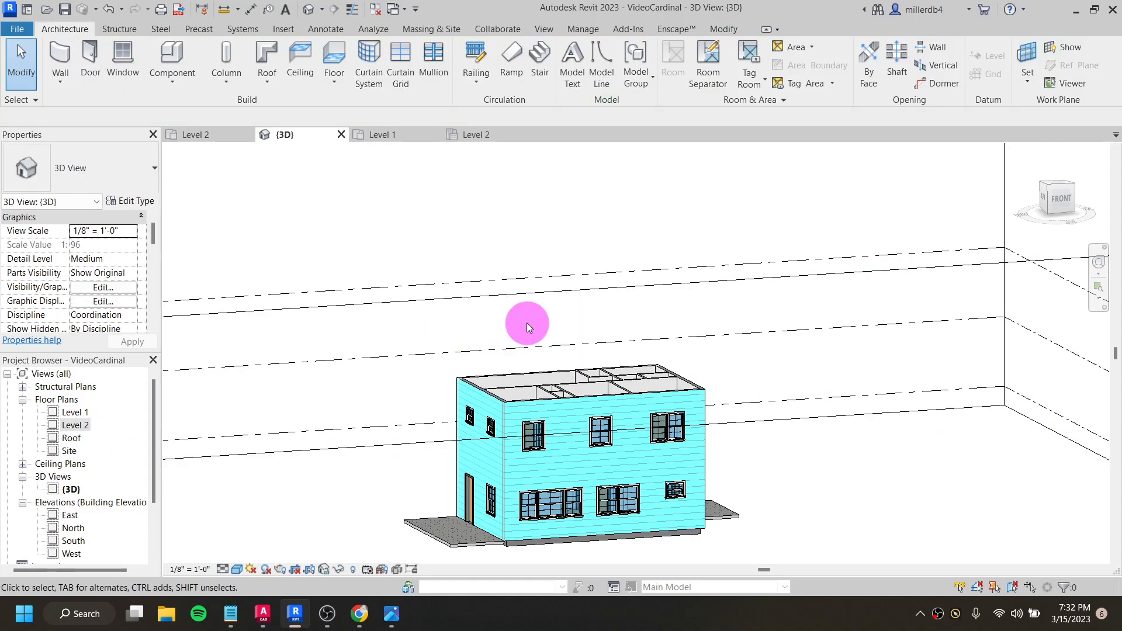
- Return to the Level 2 floor plan and start a new roof by footprint with its base level set to Roof
{"action": "double_click", "coordinate": [81, 426]}
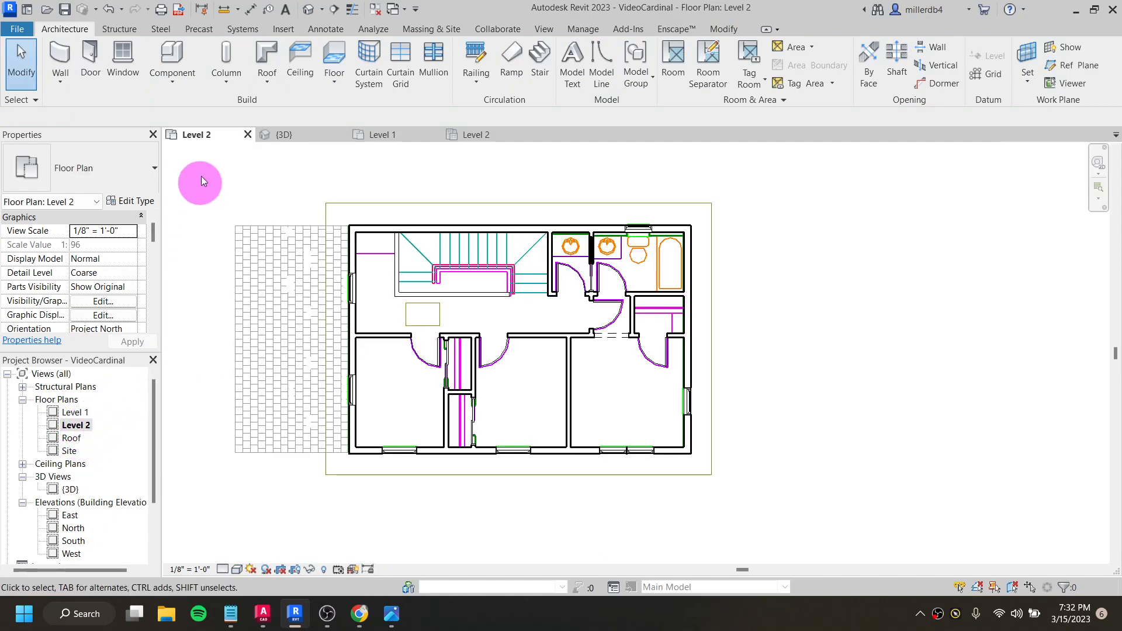
{"action": "left_click", "coordinate": [267, 56]}
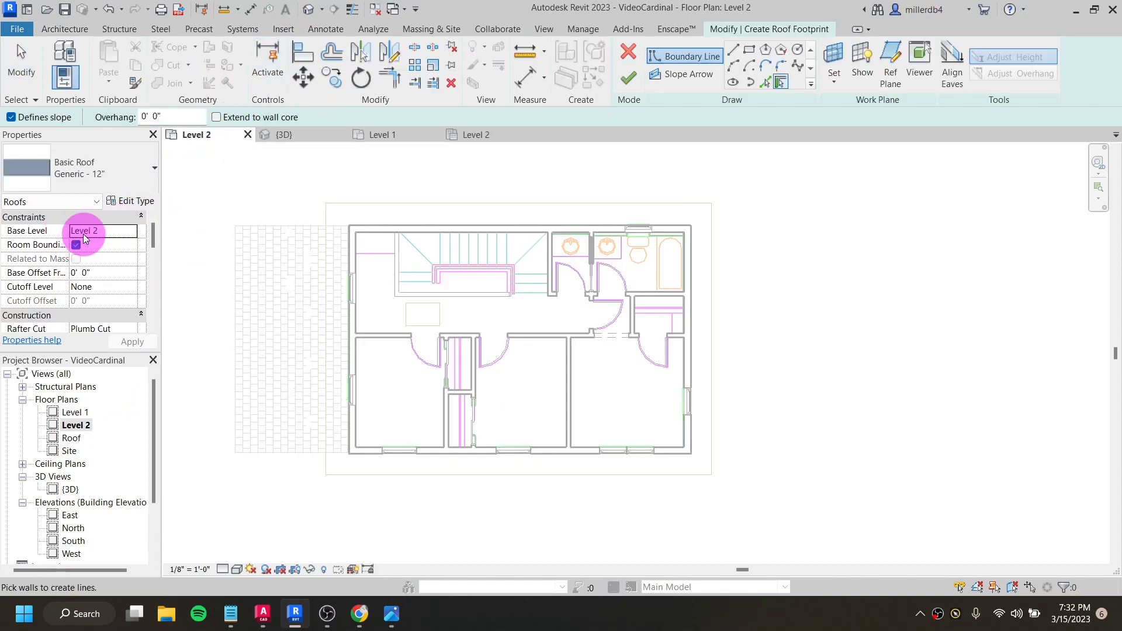
{"action": "left_click", "coordinate": [121, 236]}
{"action": "left_click", "coordinate": [130, 235]}
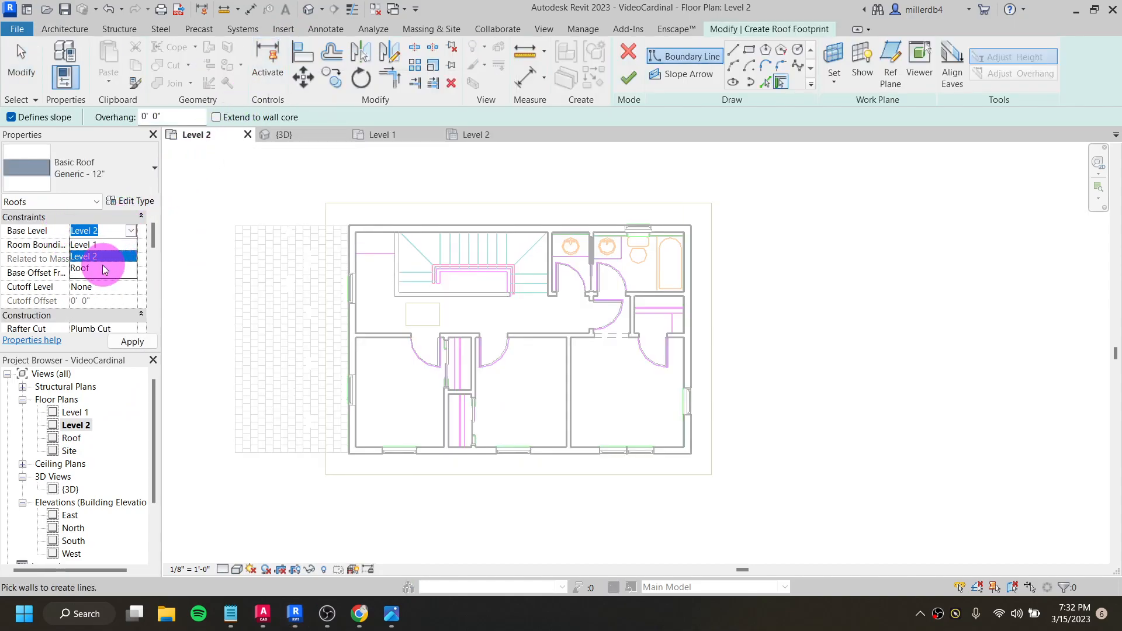
{"action": "left_click", "coordinate": [103, 264]}
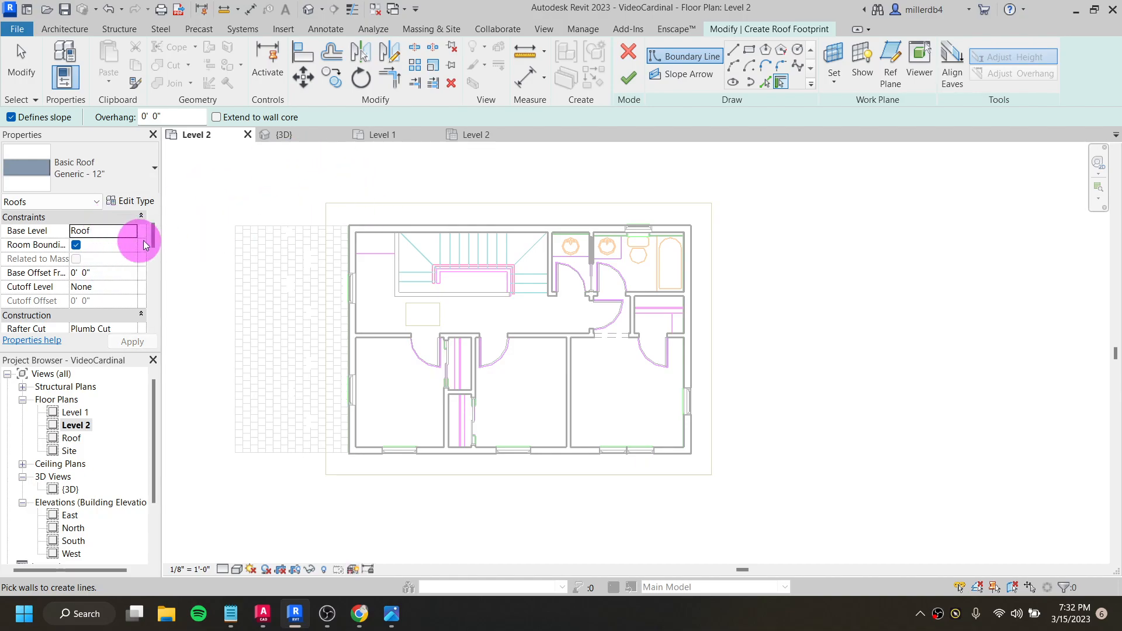
- Add slope-defining roof boundary lines by picking the whole chain of imported overhang lines around the house
{"action": "left_click", "coordinate": [765, 82]}
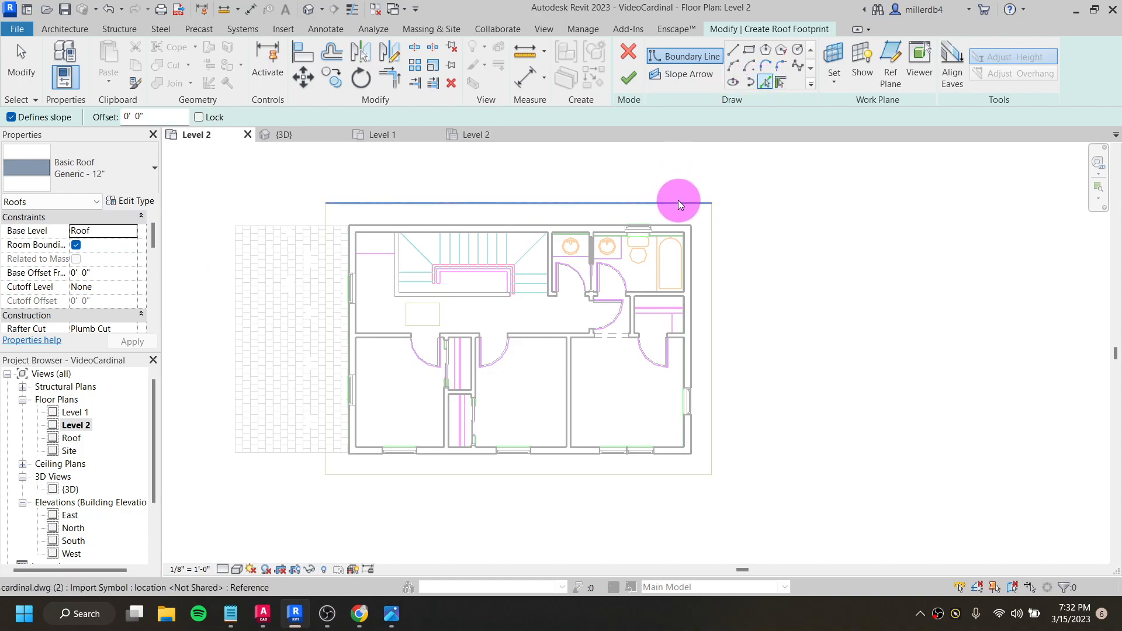
{"action": "key", "text": "Tab"}
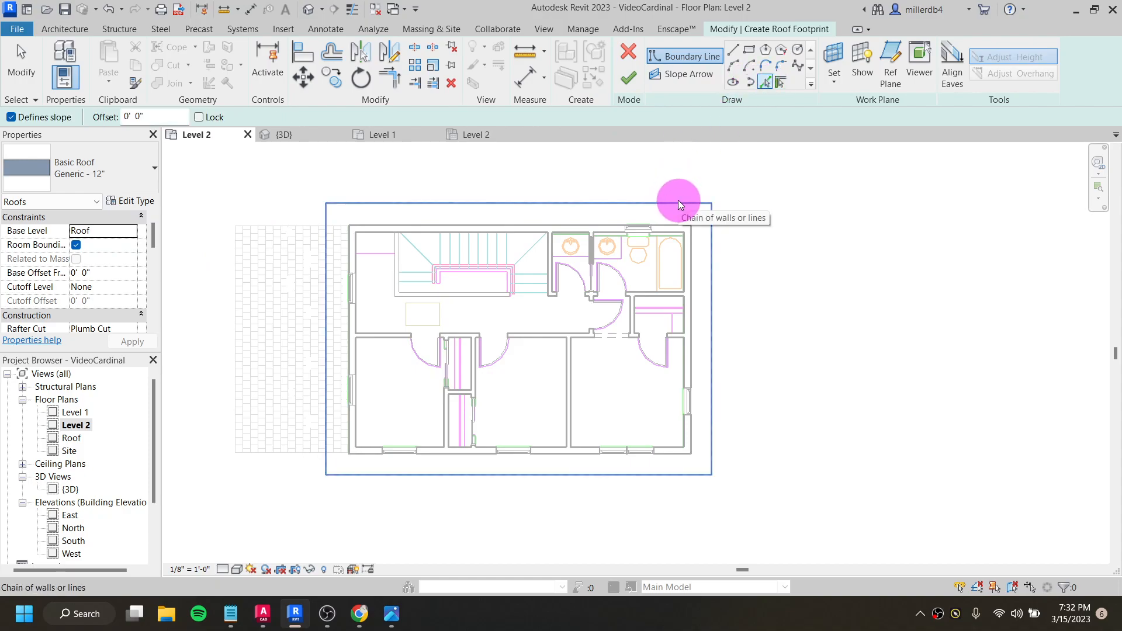
{"action": "left_click", "coordinate": [681, 204]}
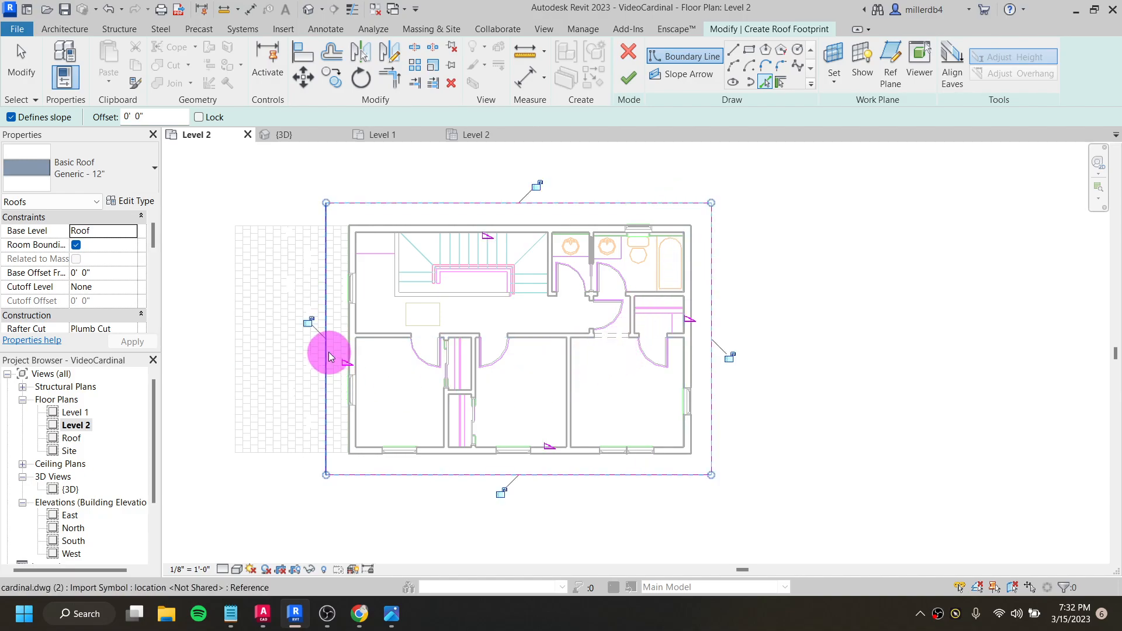
{"action": "scroll", "coordinate": [338, 387], "scroll_direction": "up", "scroll_amount": 5}
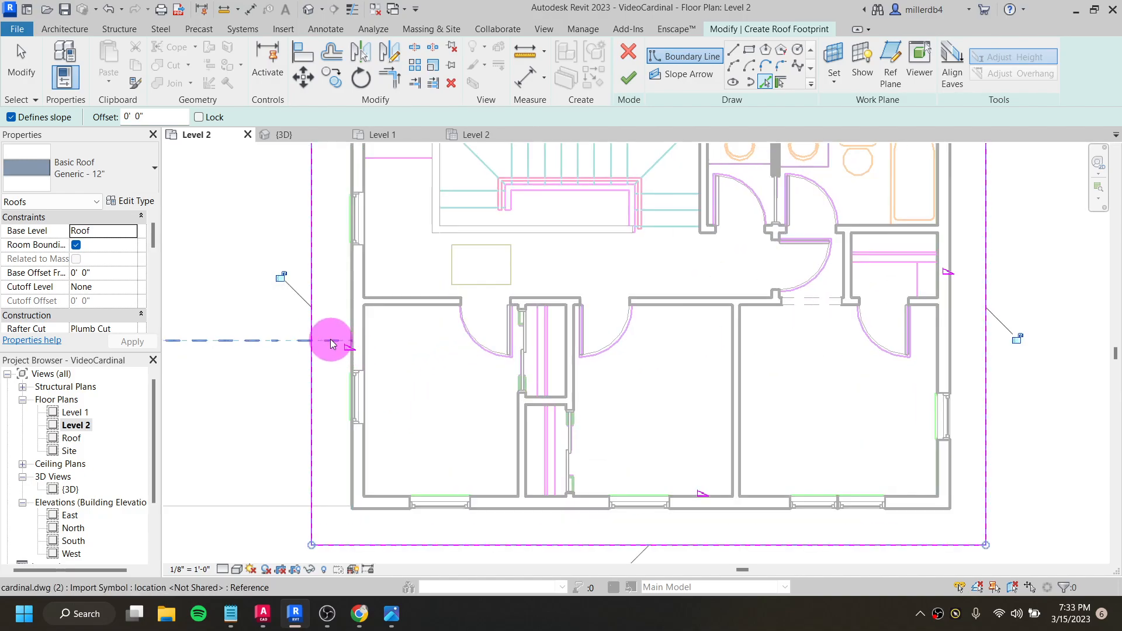
{"action": "scroll", "coordinate": [318, 344], "scroll_direction": "down", "scroll_amount": 3}
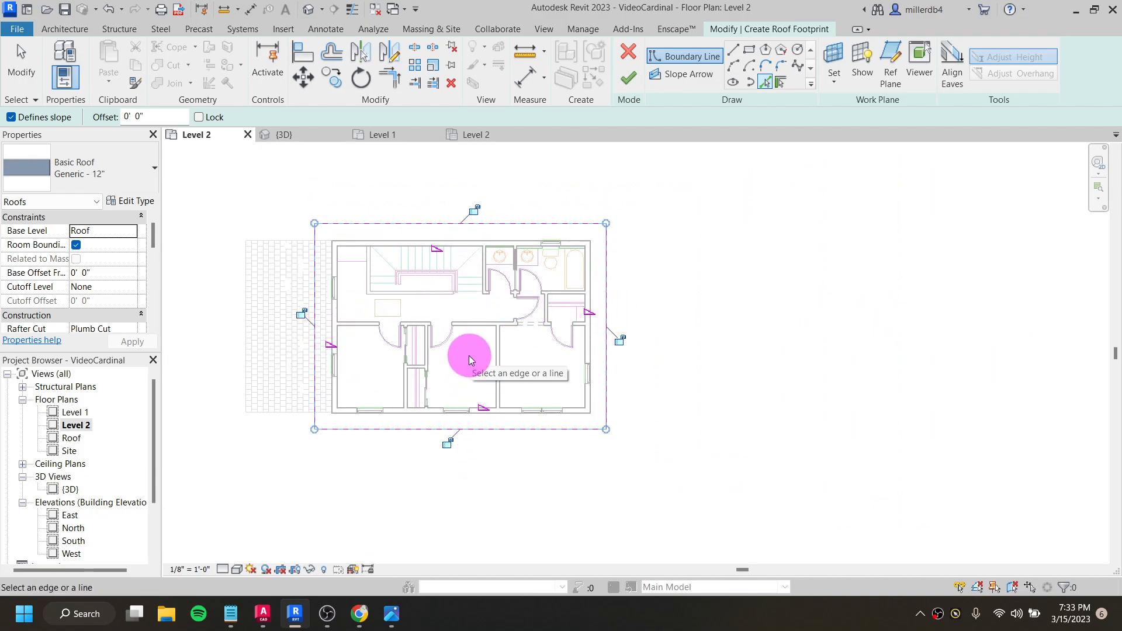
{"action": "left_click", "coordinate": [314, 381]}
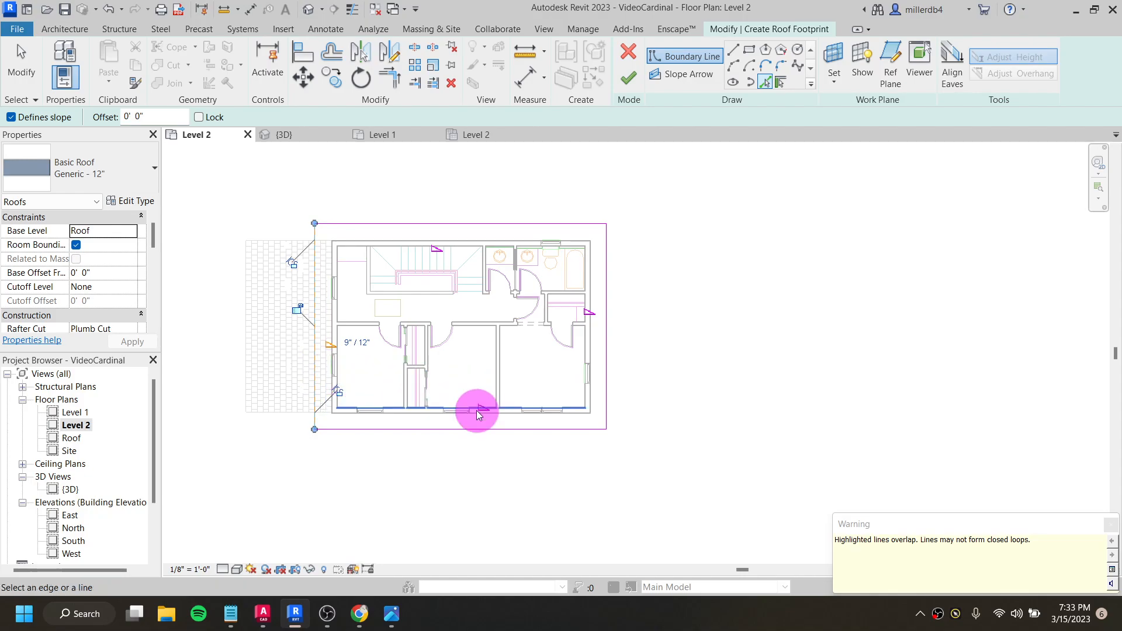
{"action": "key", "text": "Escape"}
{"action": "left_click", "coordinate": [313, 392]}
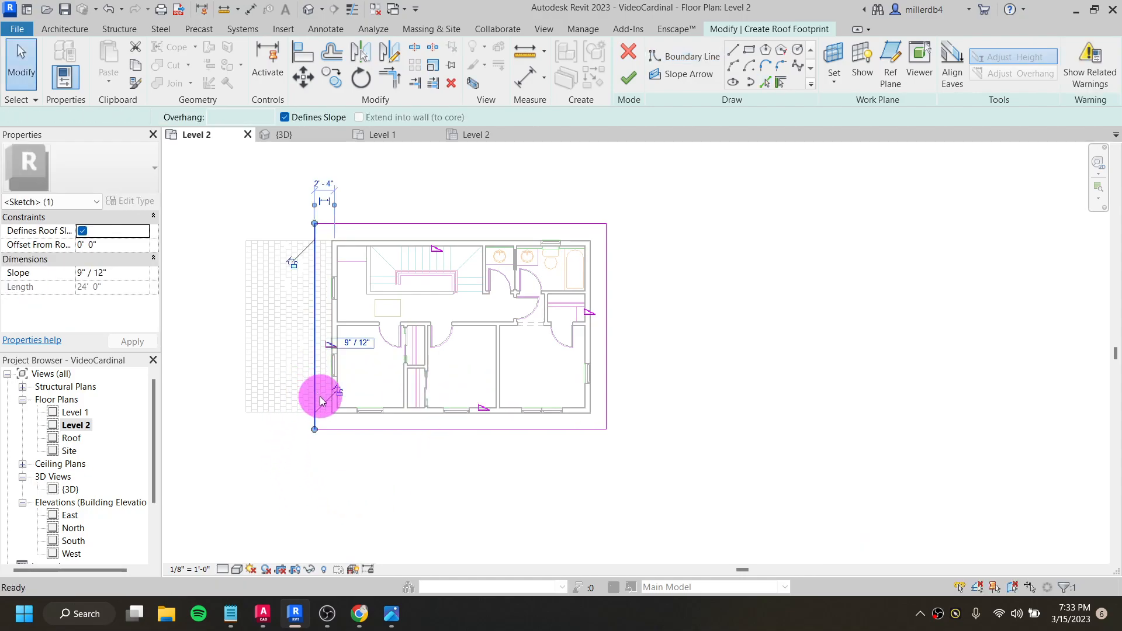
{"action": "key", "text": "Delete"}
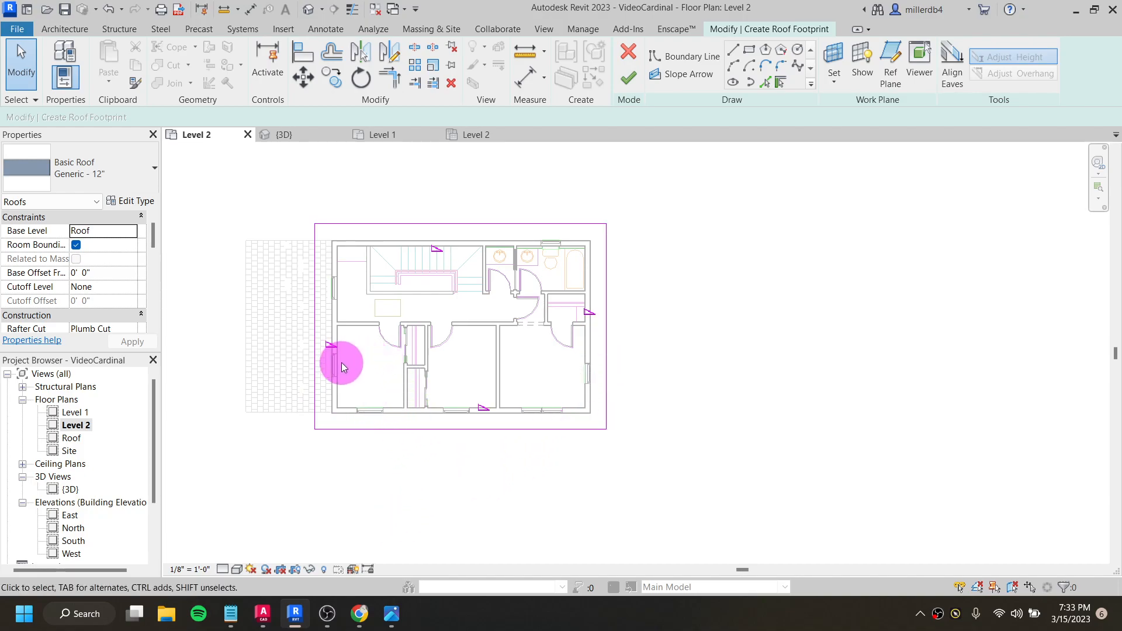
- Make the west and east roof boundary lines non-slope-defining so that both ends become gables
{"action": "left_click", "coordinate": [316, 334]}
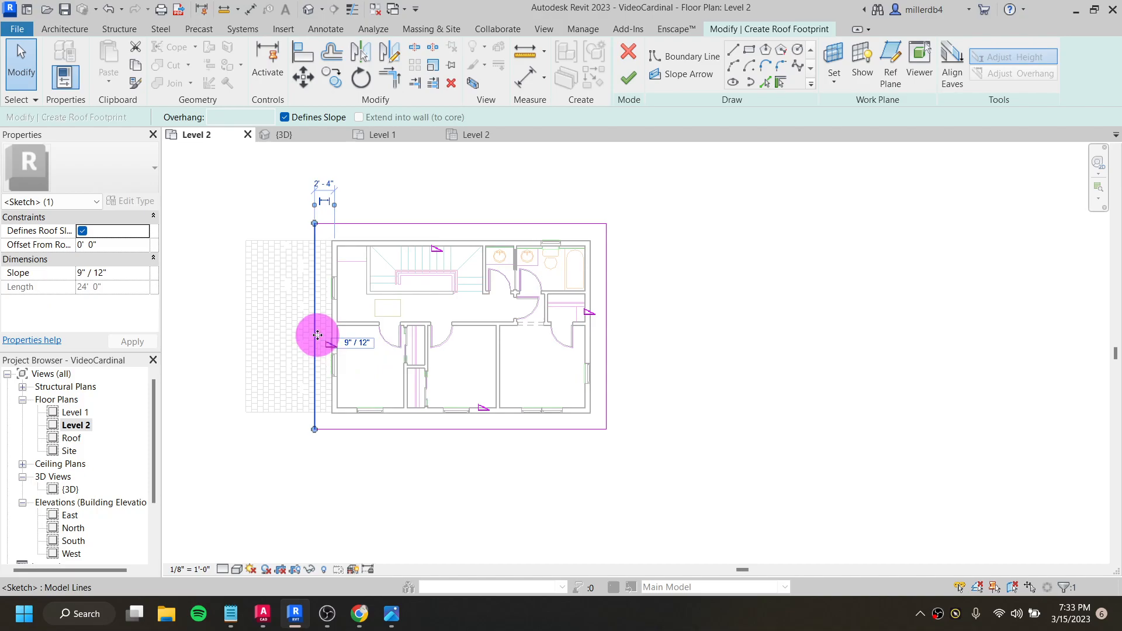
{"action": "left_click", "coordinate": [285, 117]}
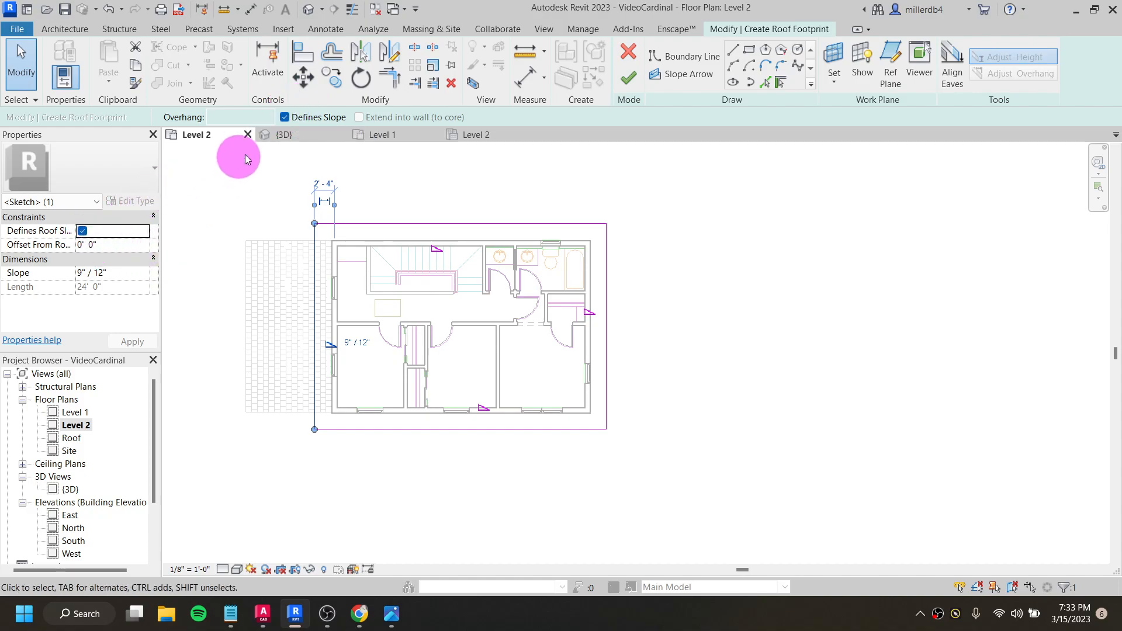
{"action": "left_click", "coordinate": [285, 117]}
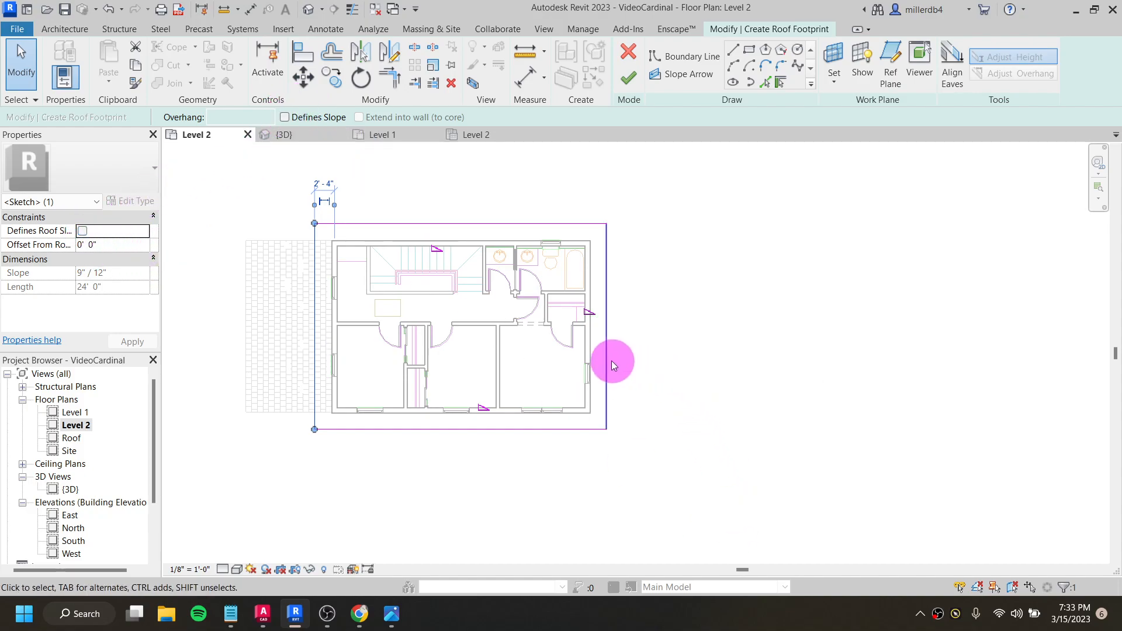
{"action": "left_click", "coordinate": [609, 361]}
{"action": "left_click", "coordinate": [285, 118]}
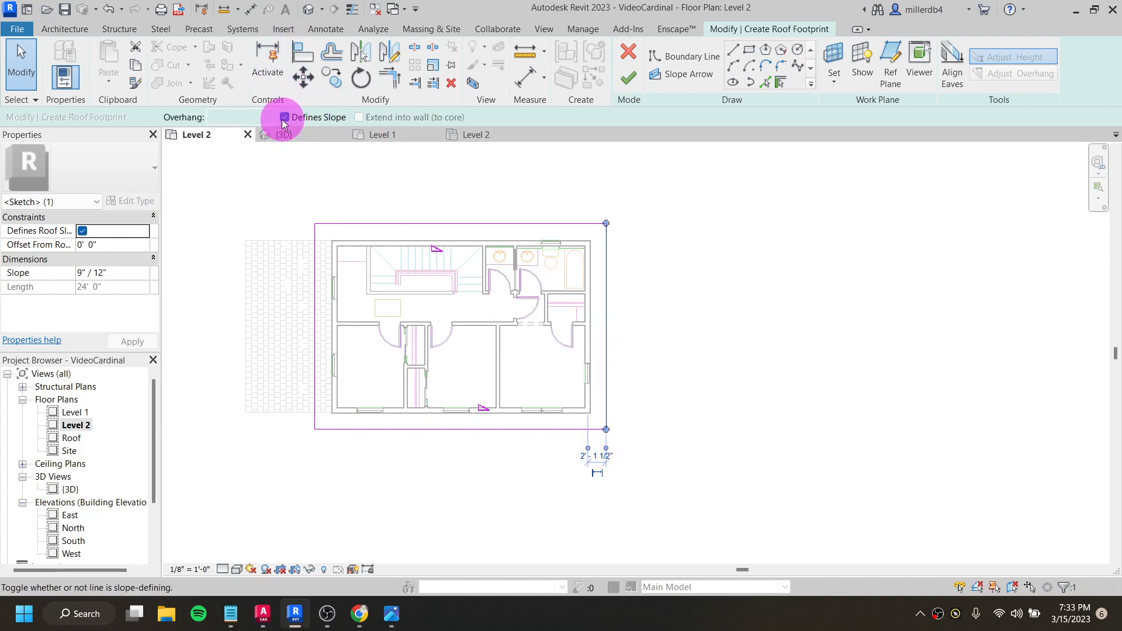
{"action": "left_click", "coordinate": [284, 117]}
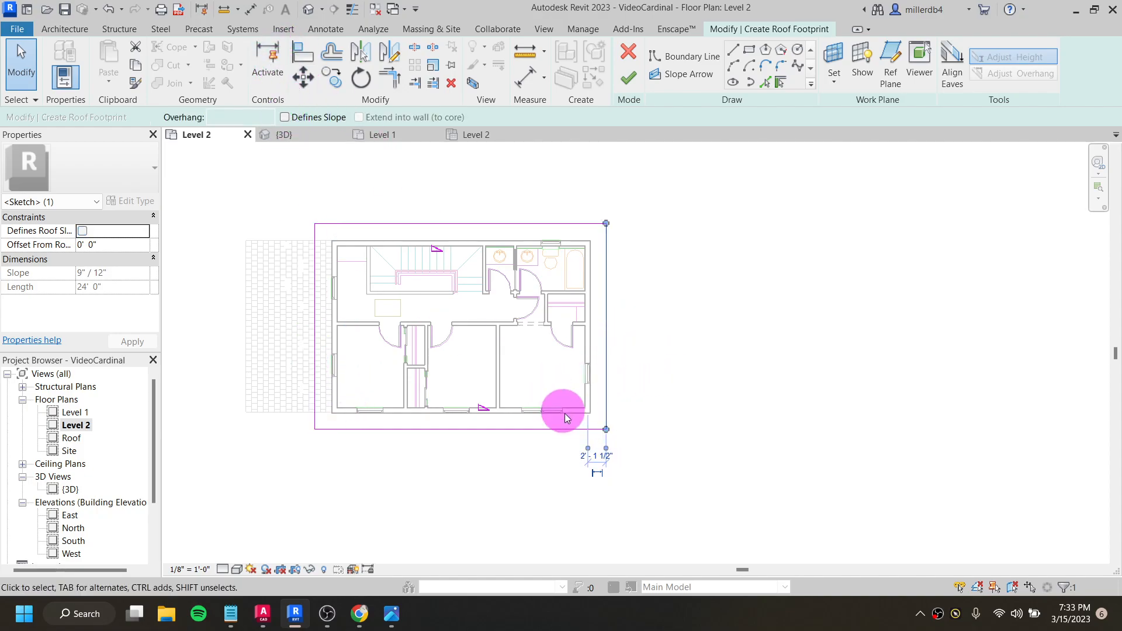
{"action": "left_click", "coordinate": [431, 485]}
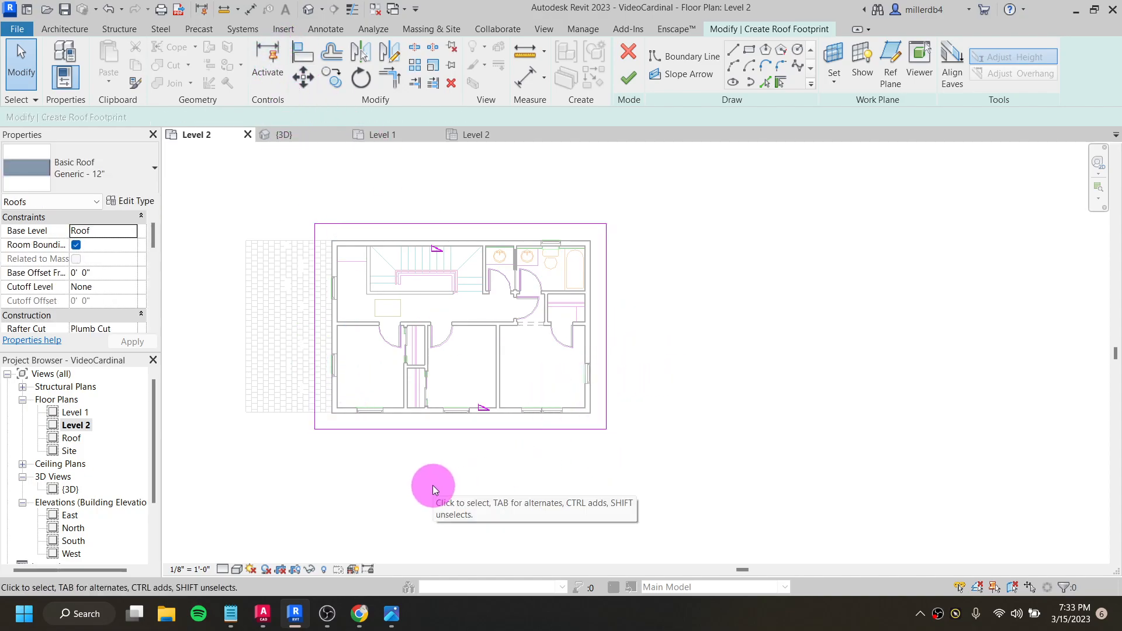
- Set the slope of the front and rear roof boundary lines to 8" / 12"
{"action": "left_click", "coordinate": [434, 434]}
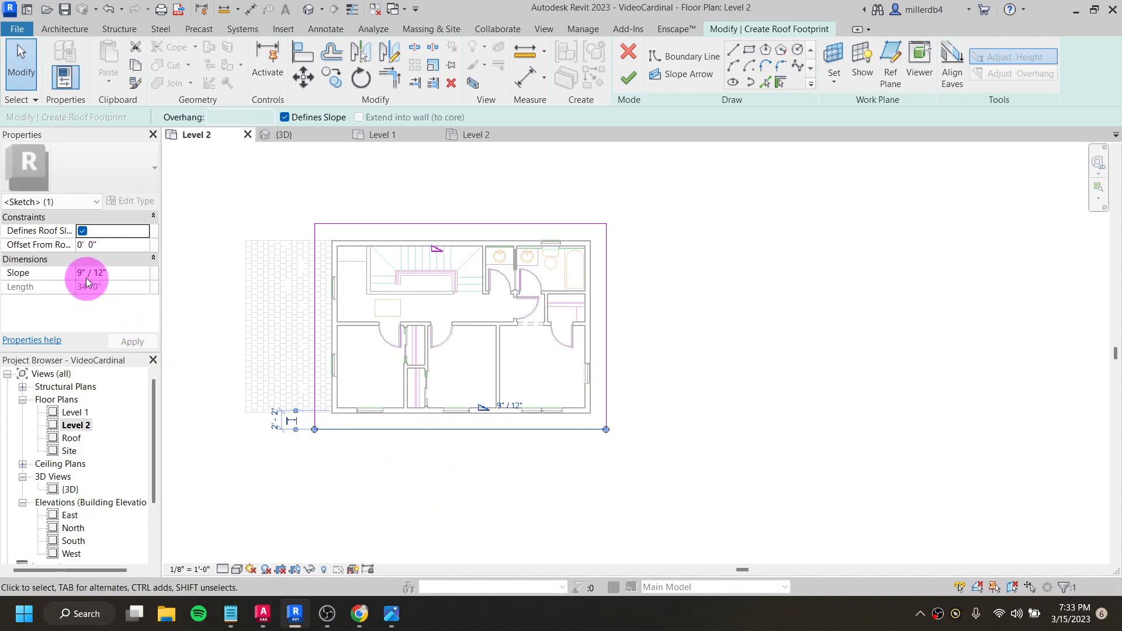
{"action": "scroll", "coordinate": [479, 415], "scroll_direction": "up", "scroll_amount": 2}
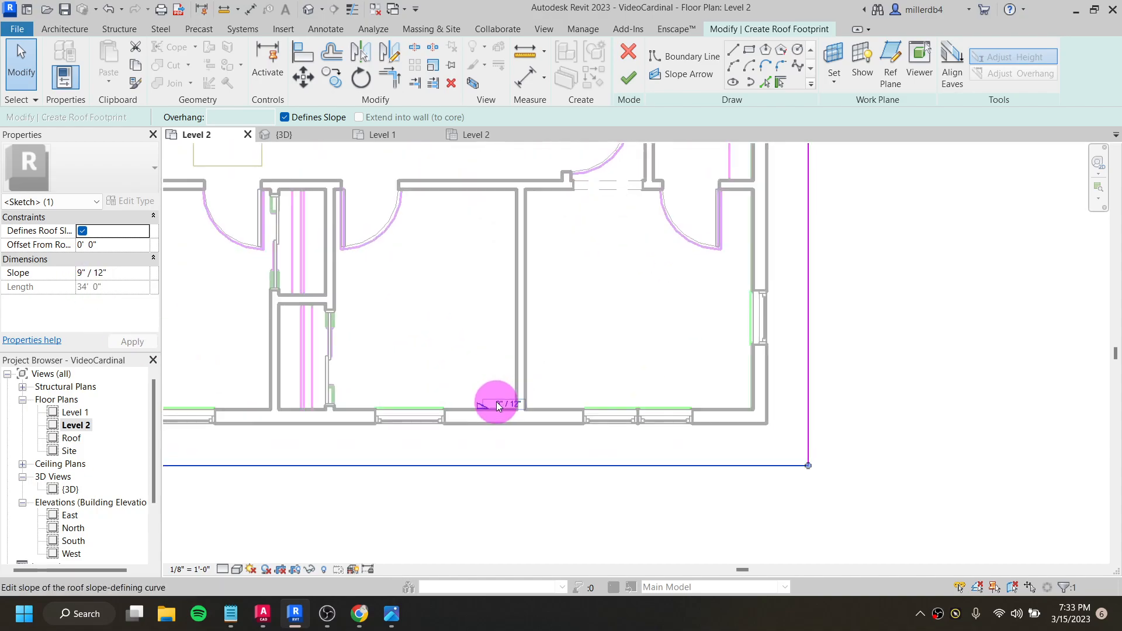
{"action": "left_click", "coordinate": [499, 407]}
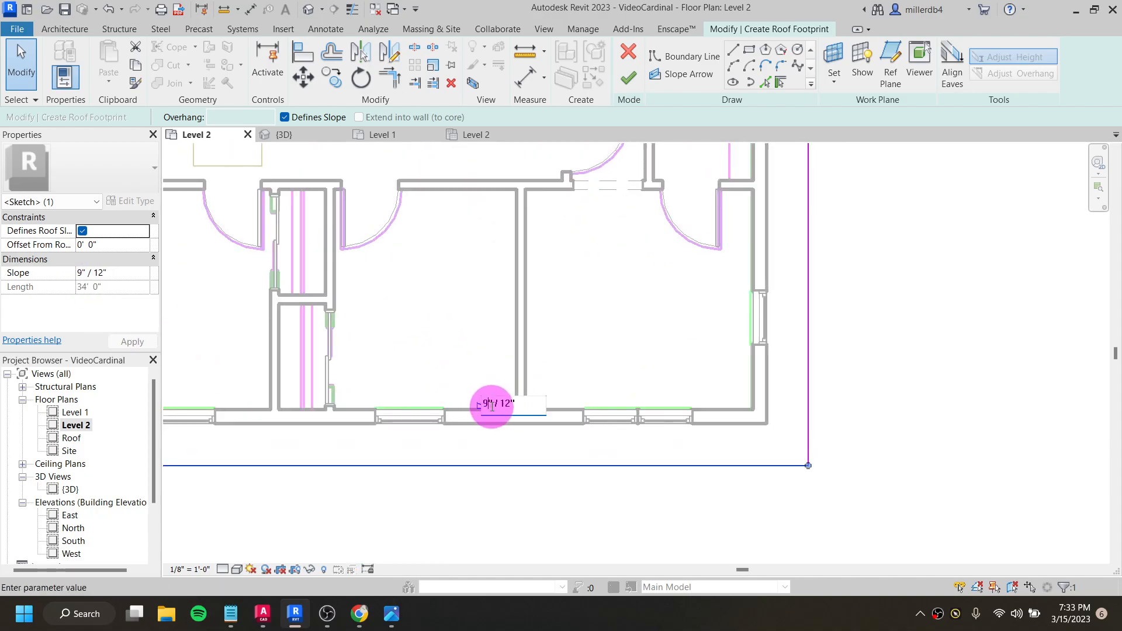
{"action": "key", "text": "Return"}
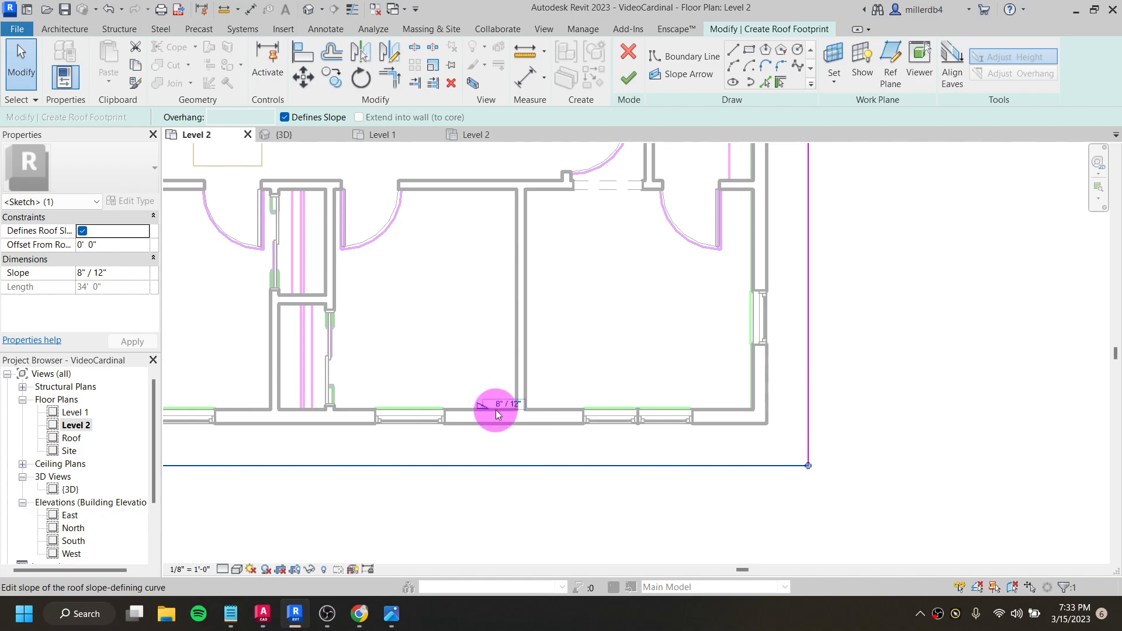
{"action": "scroll", "coordinate": [498, 414], "scroll_direction": "down", "scroll_amount": 4}
{"action": "left_click", "coordinate": [464, 207]}
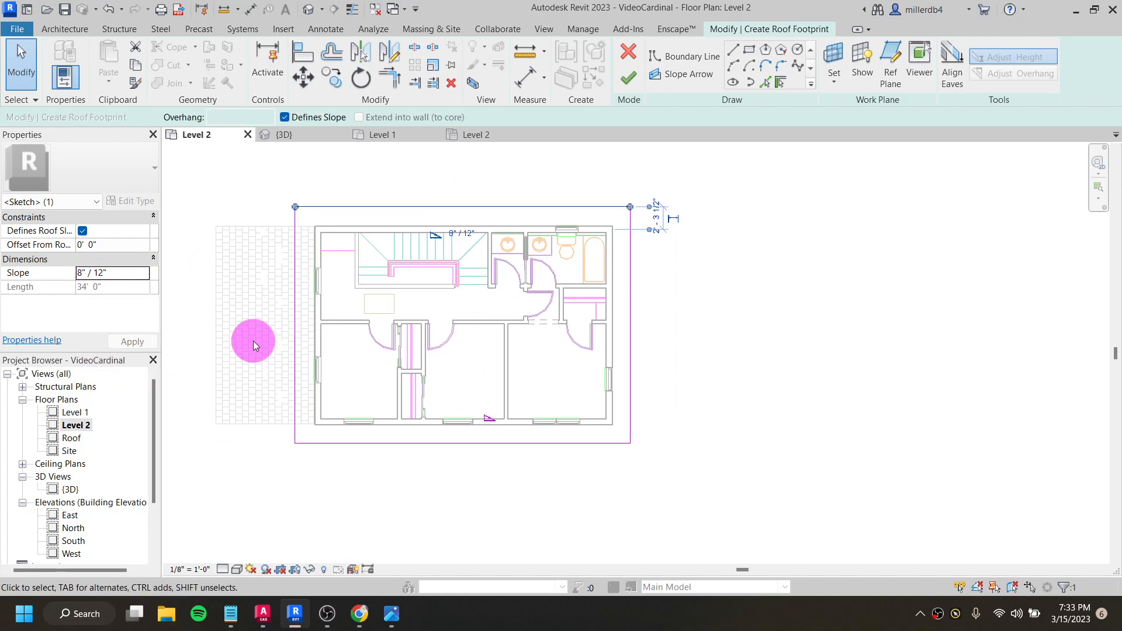
{"action": "left_click", "coordinate": [256, 190]}
- Delete the existing boundary lines and replace them with slope-defining lines picked from the four exterior walls, using a 2' 0" overhang
{"action": "mouse_move", "coordinate": [248, 166]}
{"action": "left_mouse_down"}
{"action": "mouse_move", "coordinate": [464, 343]}
{"action": "mouse_move", "coordinate": [762, 513]}
{"action": "left_mouse_up"}
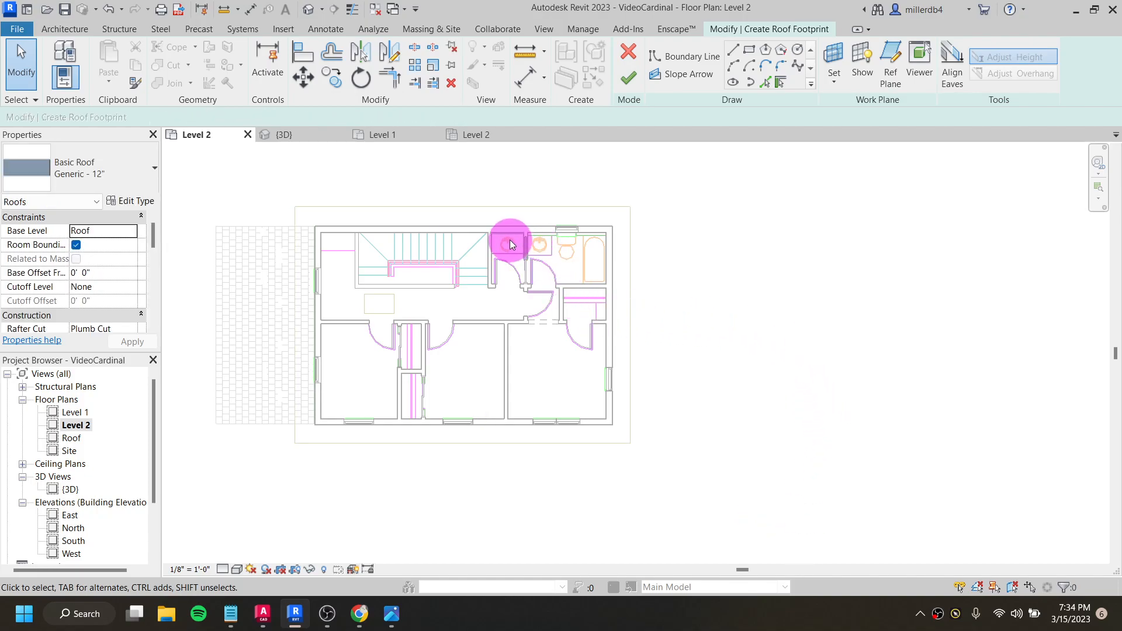
{"action": "left_click", "coordinate": [782, 83]}
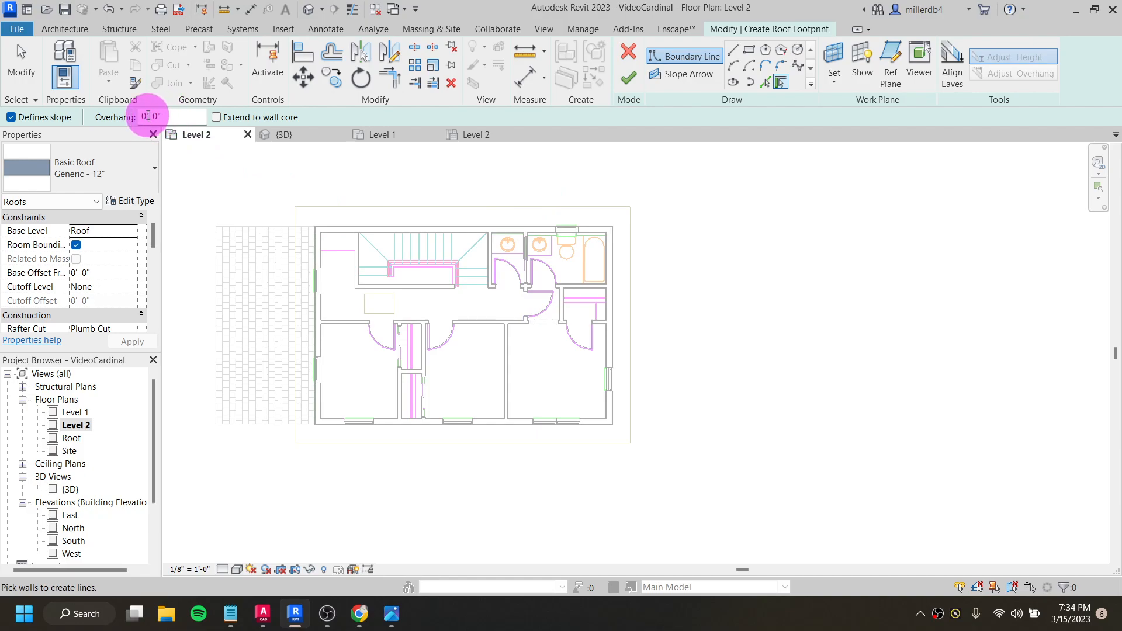
{"action": "double_click", "coordinate": [144, 116]}
{"action": "left_click_drag", "start_coordinate": [173, 113], "coordinate": [121, 113]}
{"action": "type", "text": "2"}
{"action": "key", "text": "Return"}
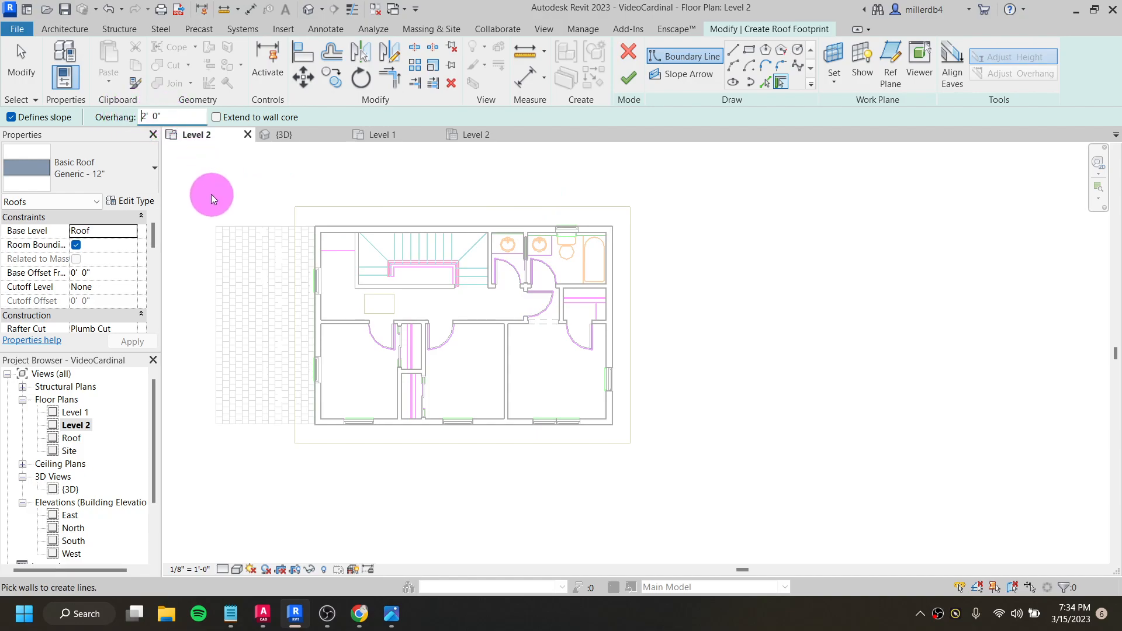
{"action": "left_click", "coordinate": [346, 229]}
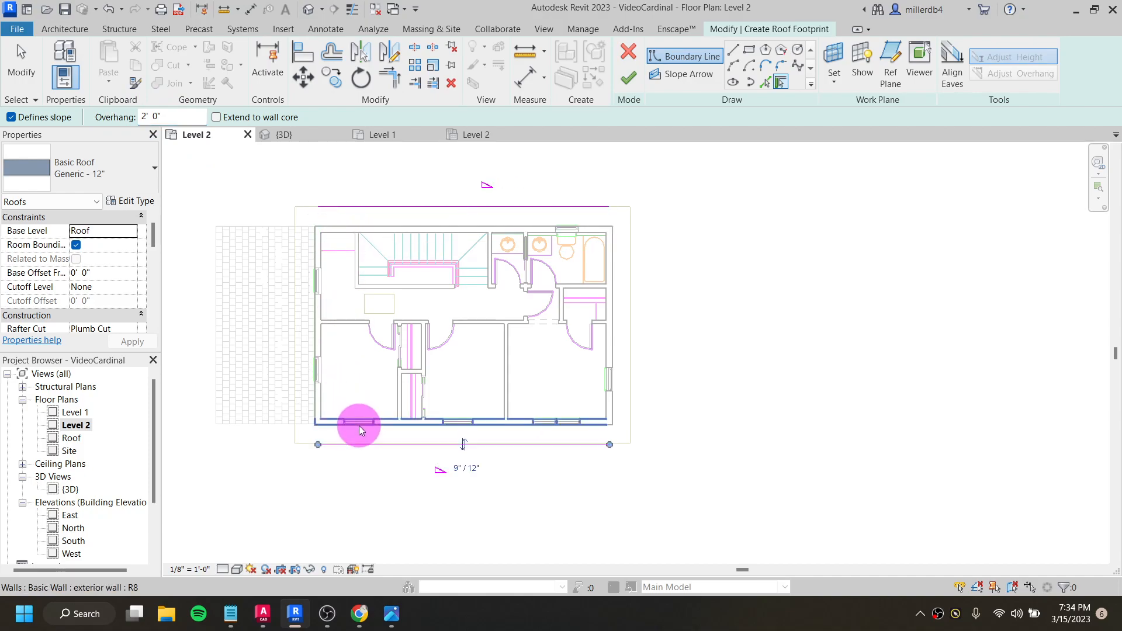
{"action": "left_click", "coordinate": [313, 386]}
{"action": "left_click", "coordinate": [615, 349]}
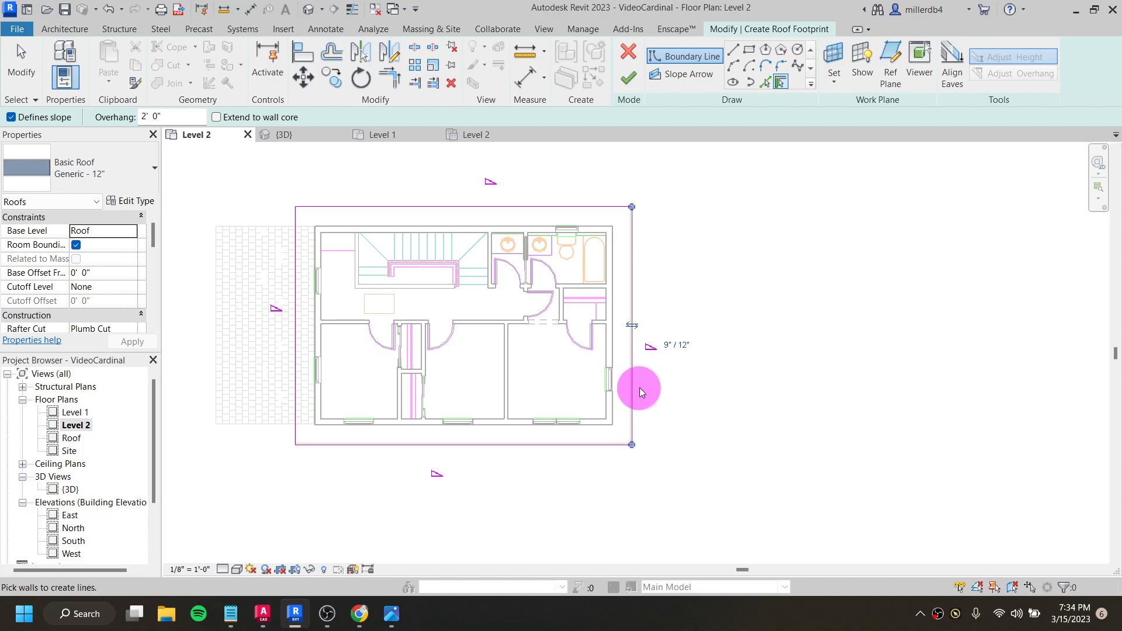
{"action": "key", "text": "Escape"}
{"action": "key", "text": "Escape"}
- Turn off slope definition for both short end boundary lines of the wall-based roof footprint
{"action": "mouse_move", "coordinate": [761, 367]}
{"action": "left_mouse_down"}
{"action": "mouse_move", "coordinate": [239, 297]}
{"action": "mouse_move", "coordinate": [202, 272]}
{"action": "left_mouse_up"}
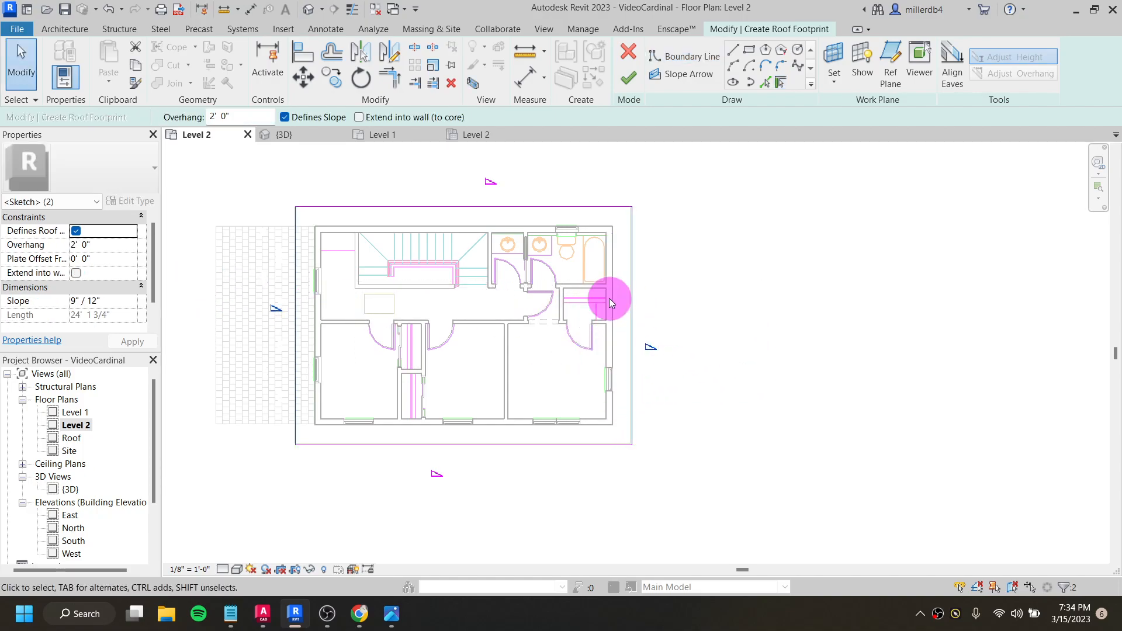
{"action": "left_click_drag", "start_coordinate": [793, 391], "coordinate": [201, 273]}
{"action": "left_click", "coordinate": [284, 118]}
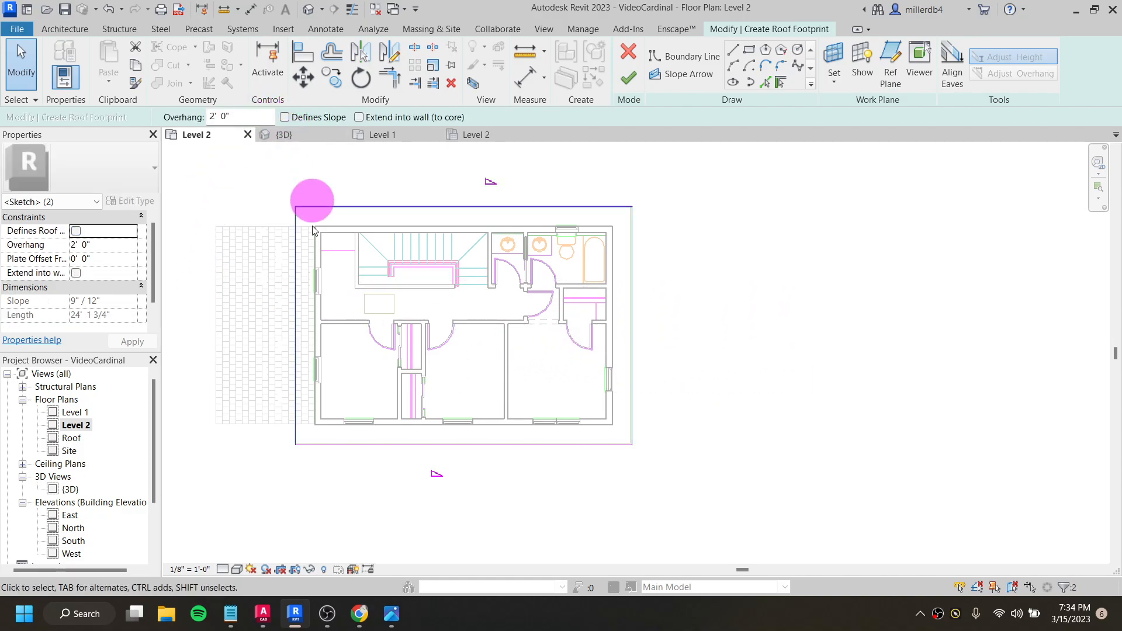
{"action": "key", "text": "Escape"}
- Set the slope of the two long boundary lines to 8" / 12" and finish the roof footprint
{"action": "mouse_move", "coordinate": [520, 511]}
{"action": "left_mouse_down"}
{"action": "mouse_move", "coordinate": [428, 167]}
{"action": "mouse_move", "coordinate": [411, 153]}
{"action": "left_mouse_up"}
{"action": "left_click", "coordinate": [75, 303]}
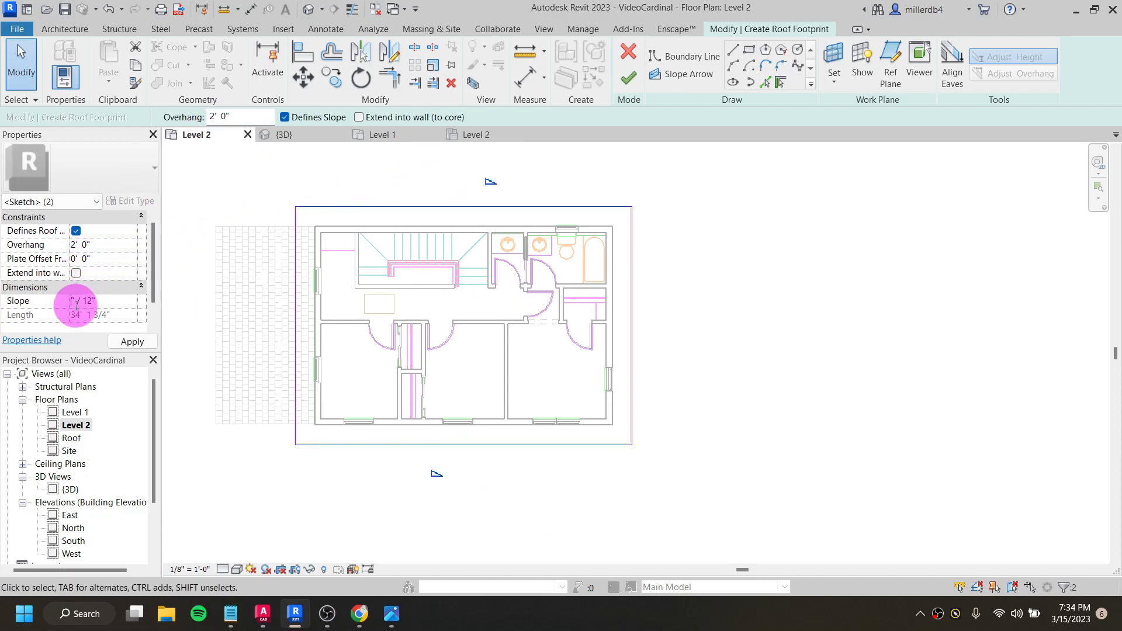
{"action": "left_click", "coordinate": [133, 342]}
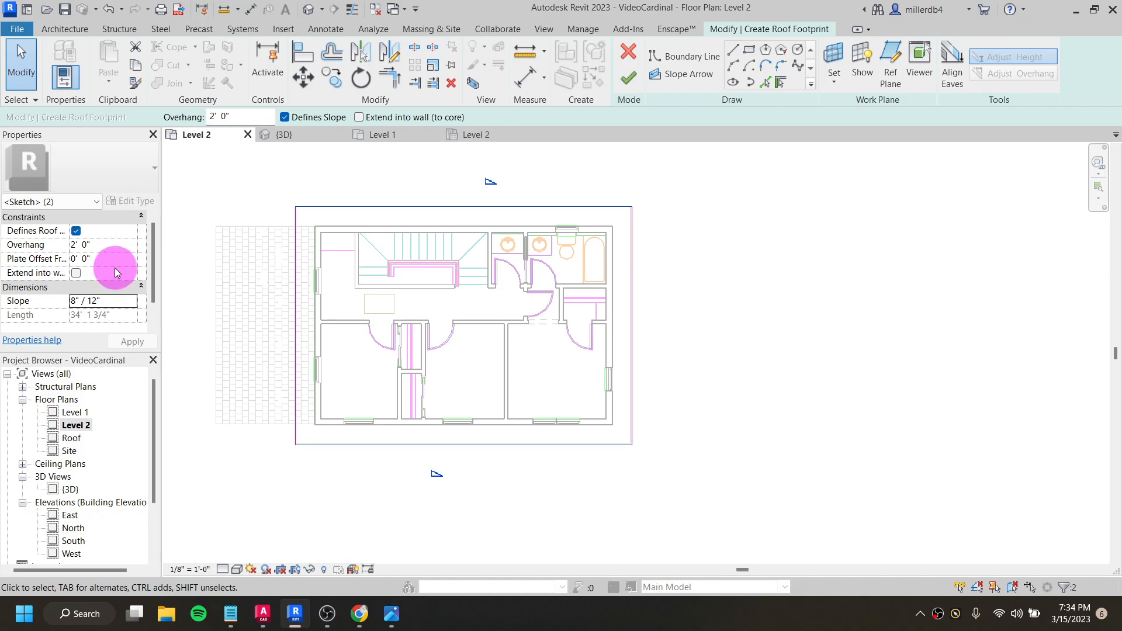
{"action": "left_click", "coordinate": [170, 234]}
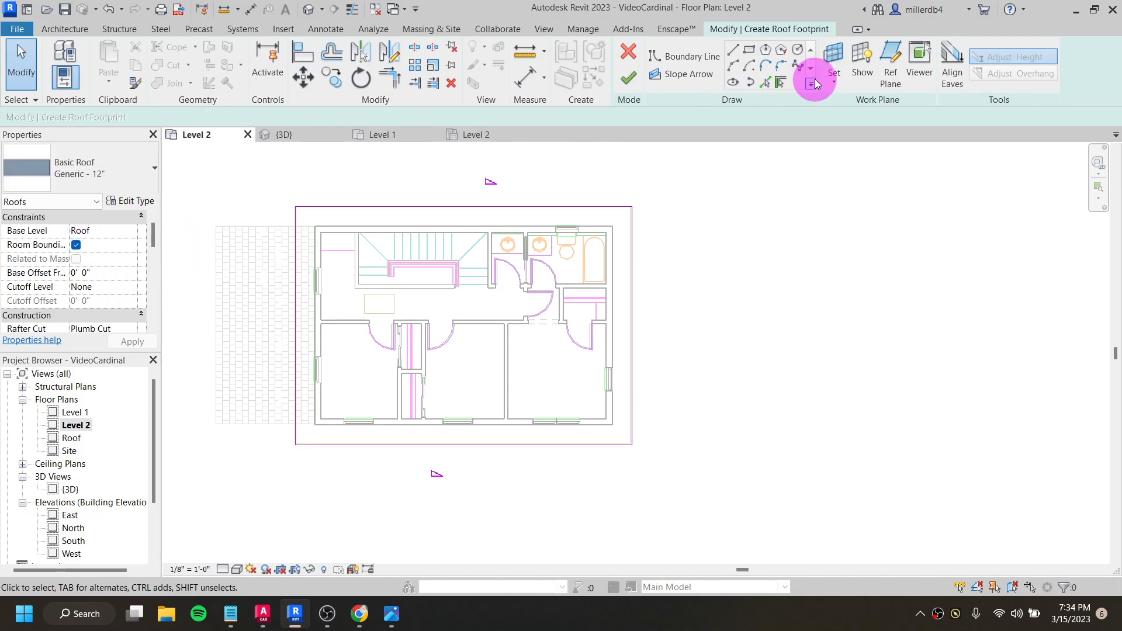
{"action": "left_click", "coordinate": [637, 84]}
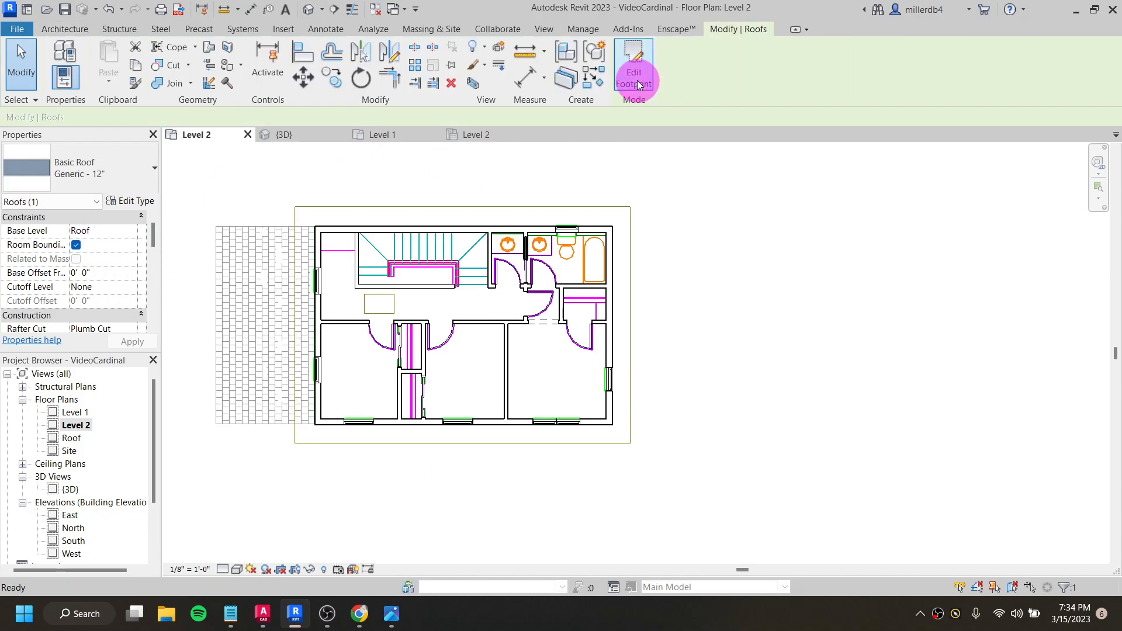
- Show the house in 3D and attach the tops of the whole chain of exterior walls to the gable roof
{"action": "left_click", "coordinate": [309, 10]}
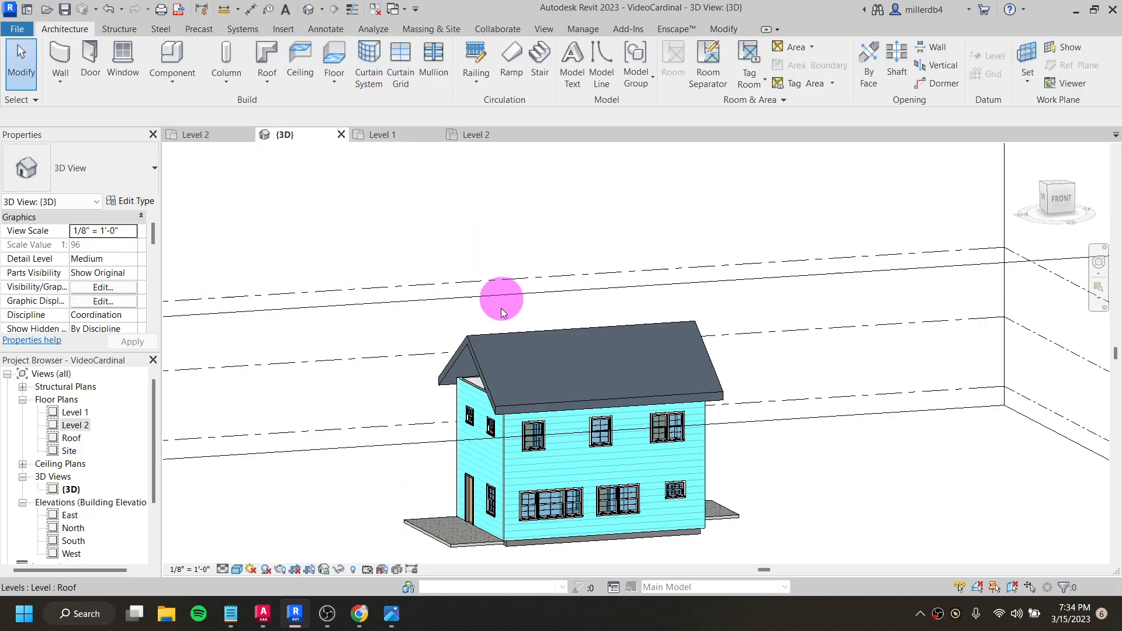
{"action": "middle_click_drag", "start_coordinate": [577, 329], "coordinate": [656, 413], "text": "shift"}
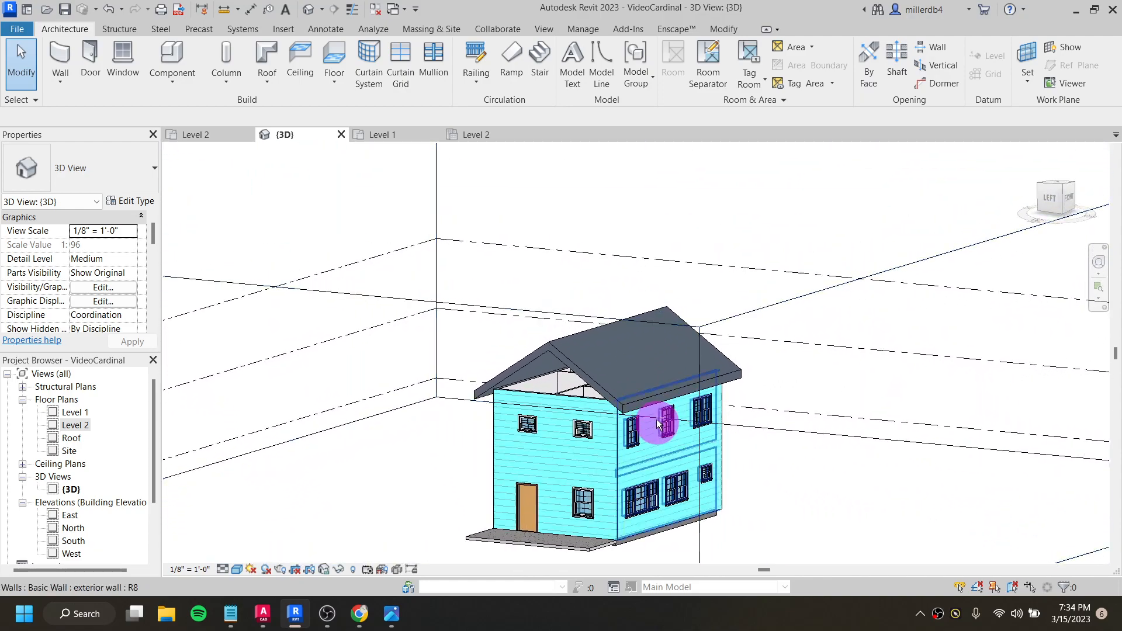
{"action": "scroll", "coordinate": [539, 391], "scroll_direction": "up", "scroll_amount": 4}
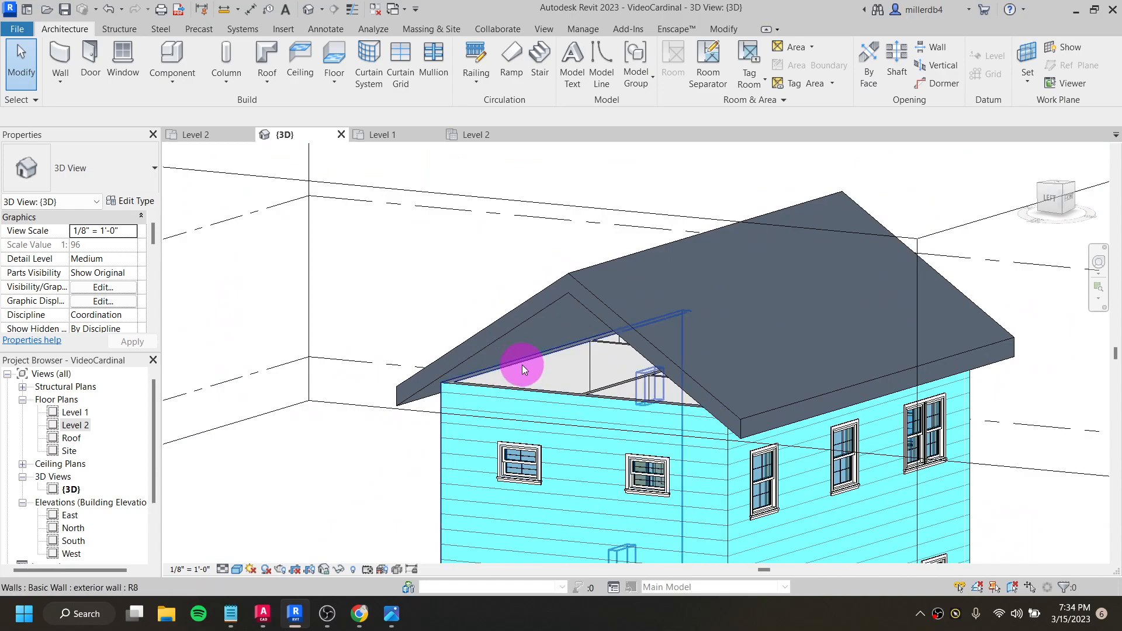
{"action": "scroll", "coordinate": [509, 404], "scroll_direction": "down", "scroll_amount": 3}
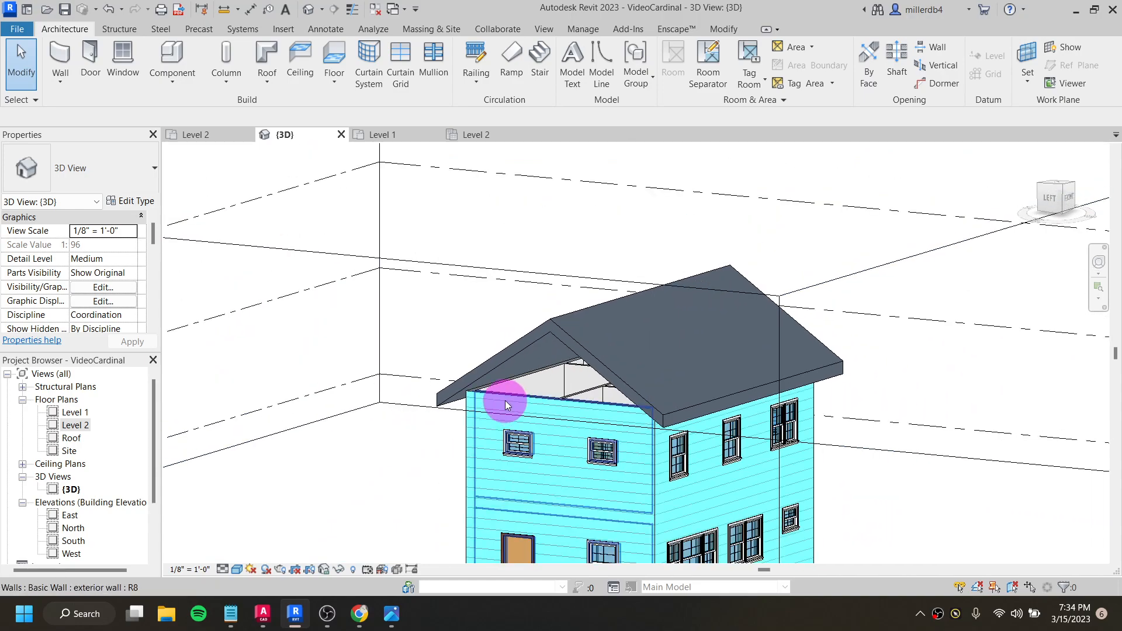
{"action": "scroll", "coordinate": [505, 401], "scroll_direction": "up", "scroll_amount": 2}
{"action": "scroll", "coordinate": [504, 401], "scroll_direction": "up", "scroll_amount": 1}
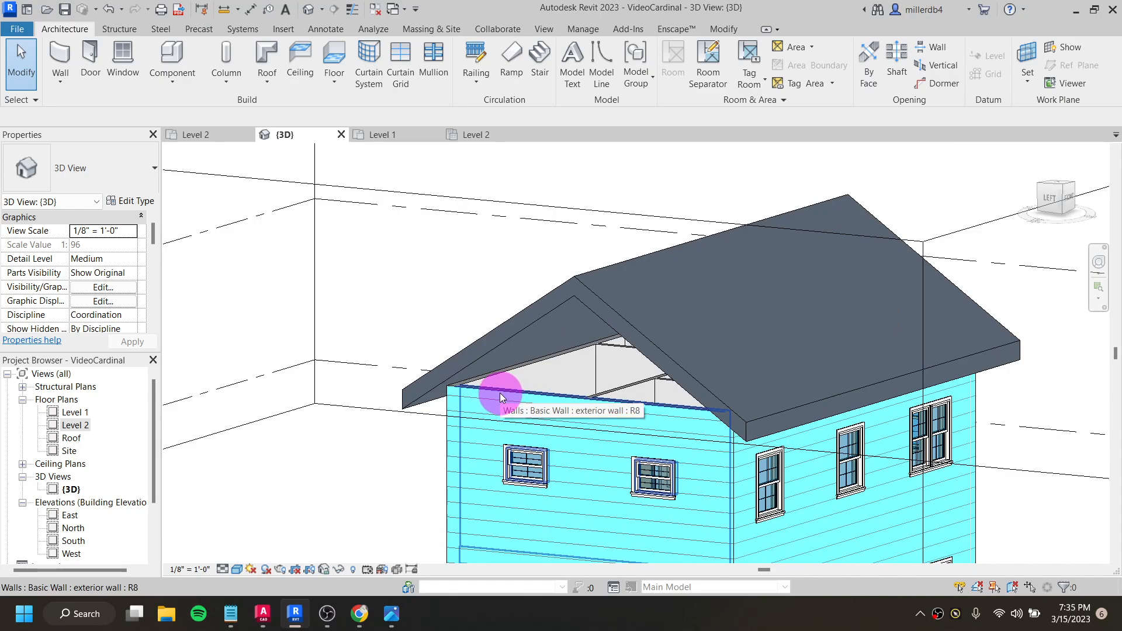
{"action": "key", "text": "Tab"}
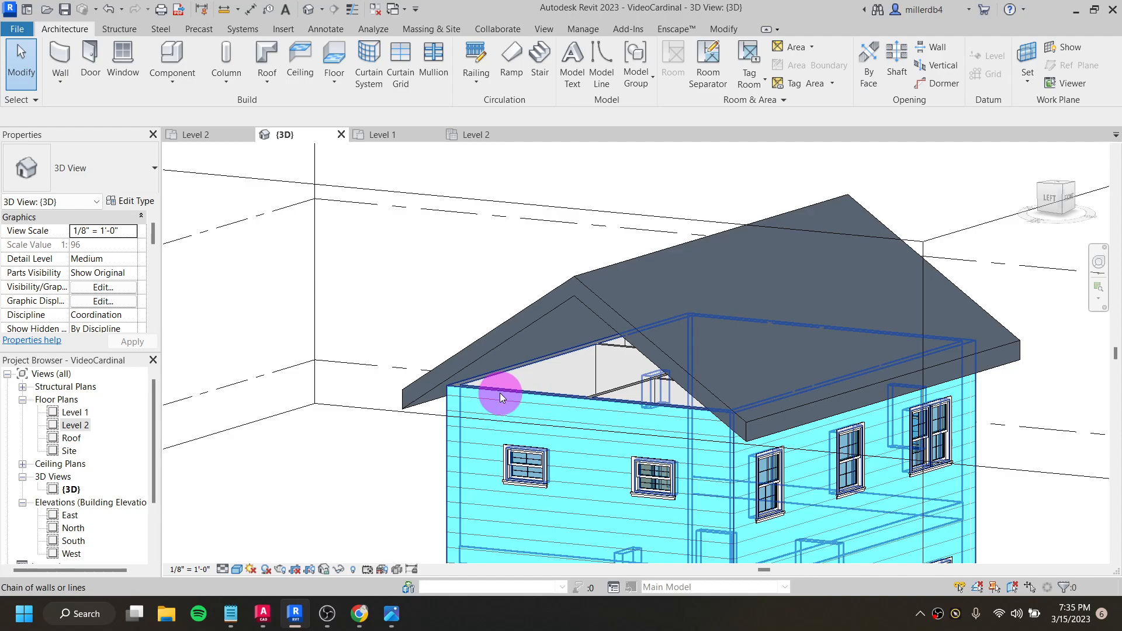
{"action": "left_click", "coordinate": [500, 395]}
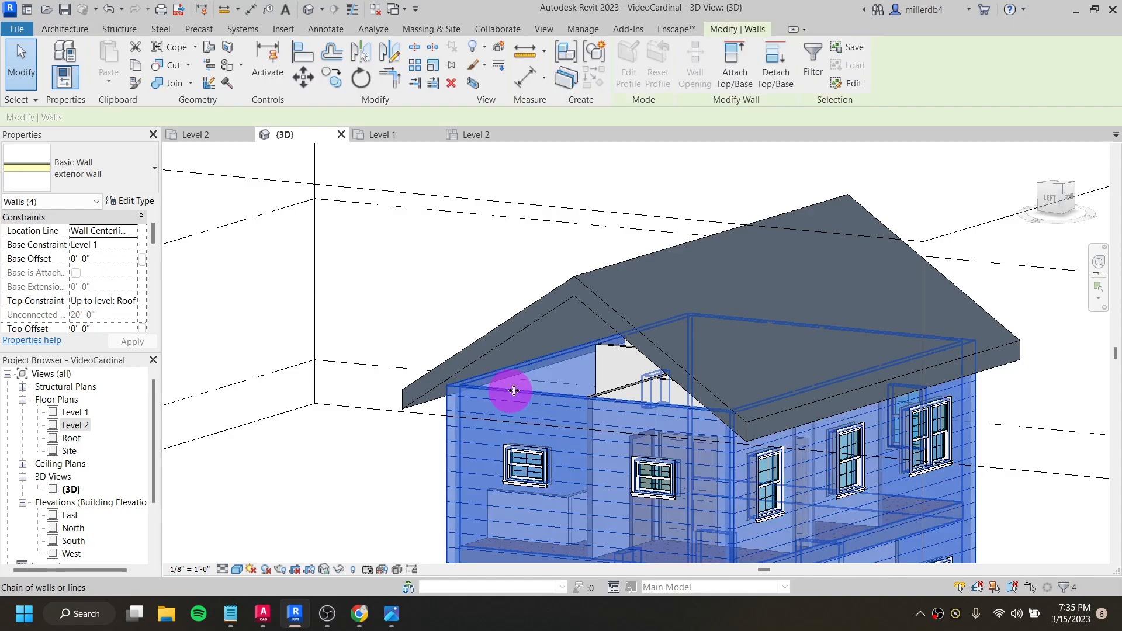
{"action": "left_click", "coordinate": [738, 61]}
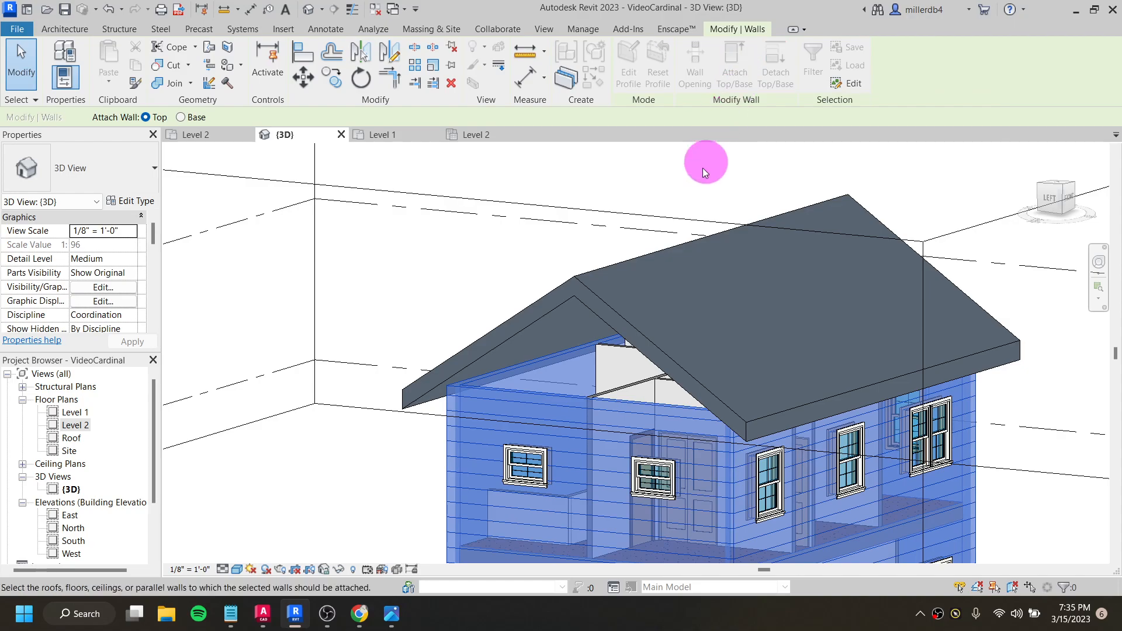
{"action": "left_click", "coordinate": [622, 318]}
{"action": "left_click", "coordinate": [415, 280]}
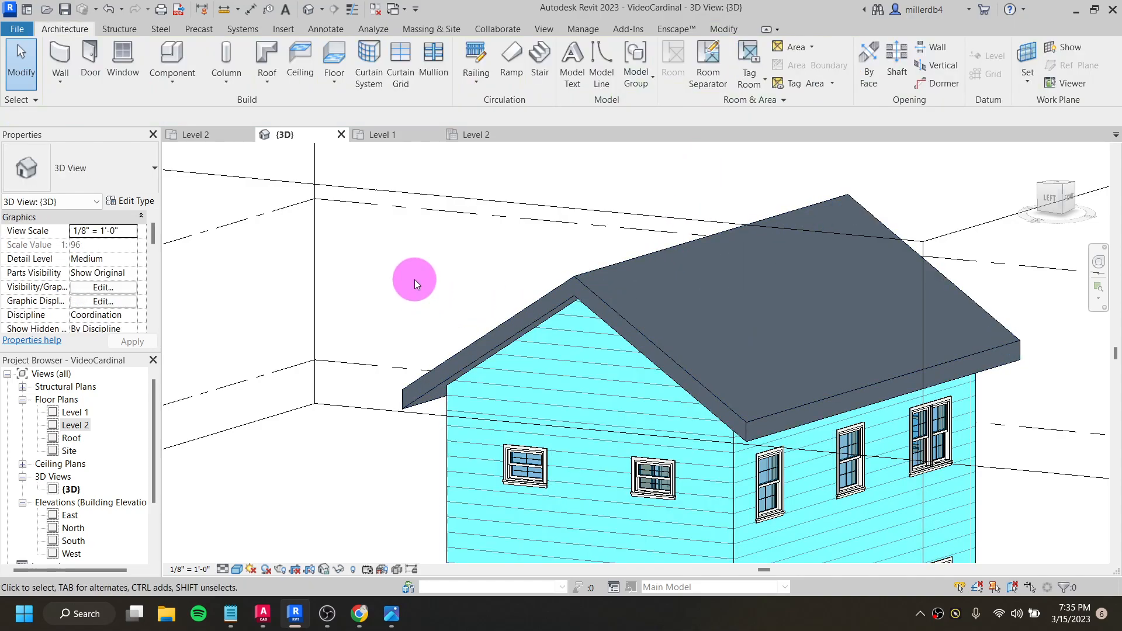
- Try raising the gable roof's ridge with its shape handle, and undo the change
{"action": "scroll", "coordinate": [514, 299], "scroll_direction": "down", "scroll_amount": 2}
{"action": "left_click", "coordinate": [556, 295]}
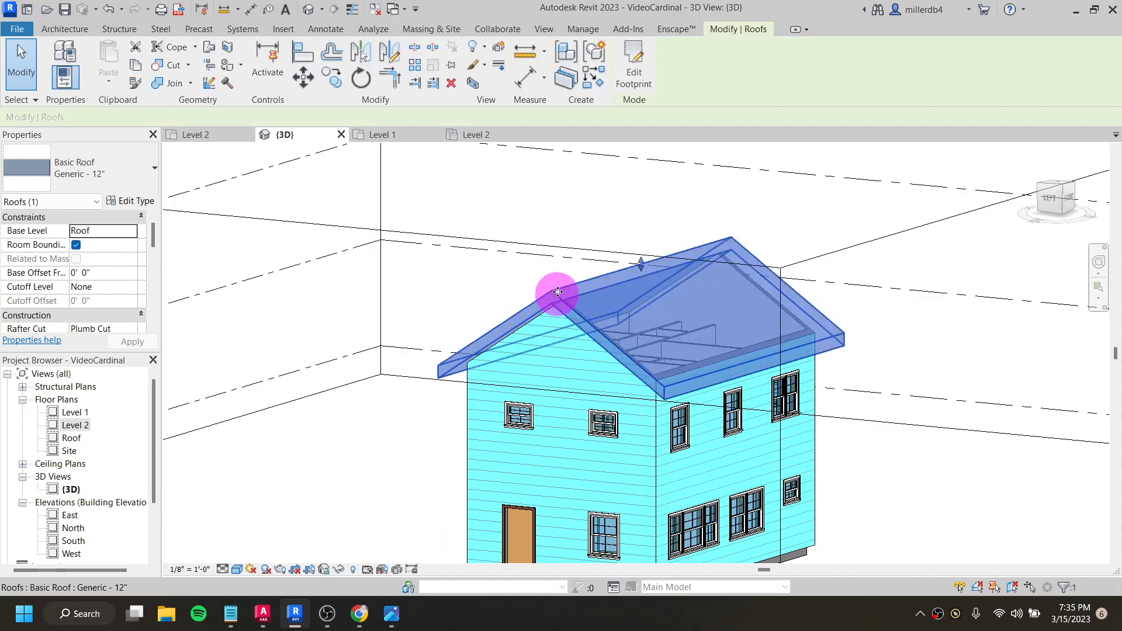
{"action": "left_click_drag", "start_coordinate": [641, 263], "coordinate": [641, 177]}
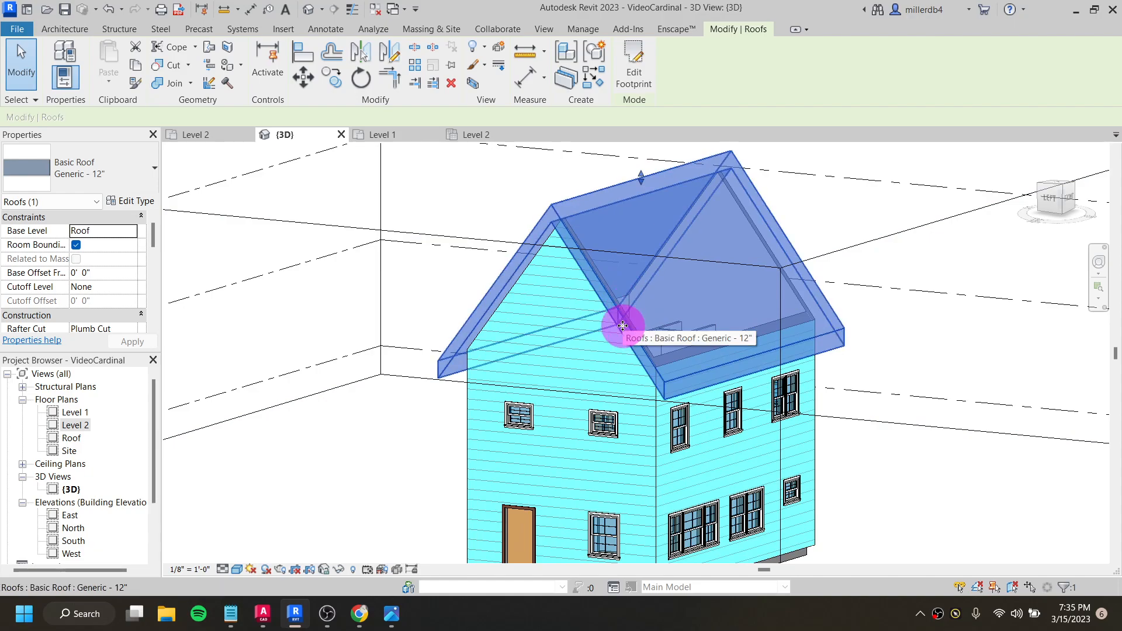
{"action": "key", "text": "ctrl+z"}
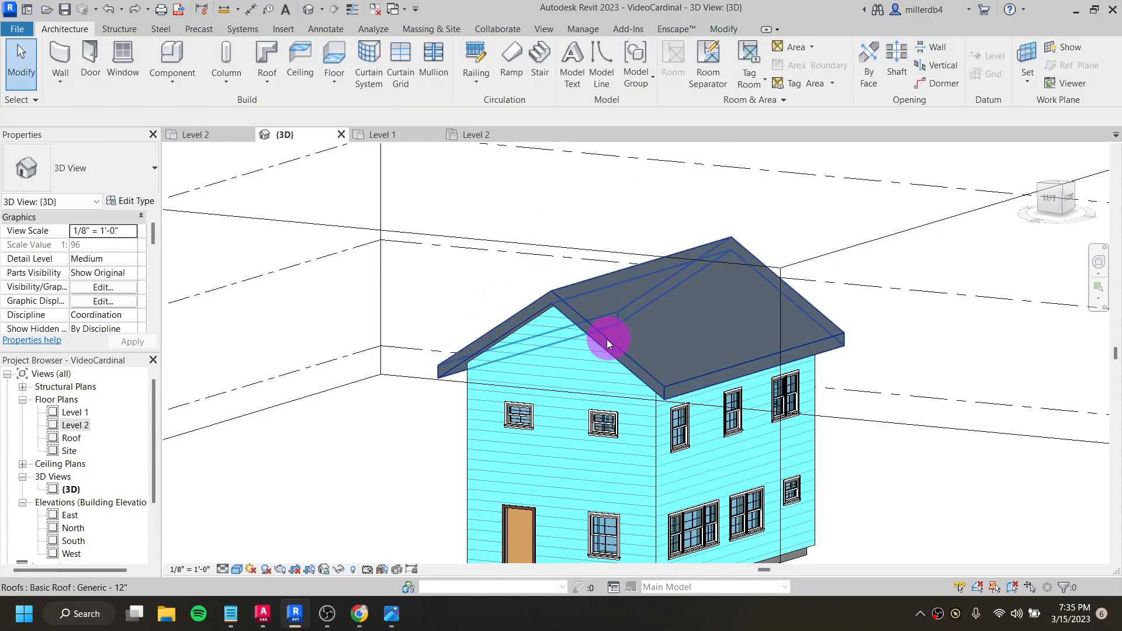
- Change the gable roof's type to Wood Rafter 8" - Asphalt Shingle - Insulated
{"action": "scroll", "coordinate": [608, 338], "scroll_direction": "up", "scroll_amount": 3}
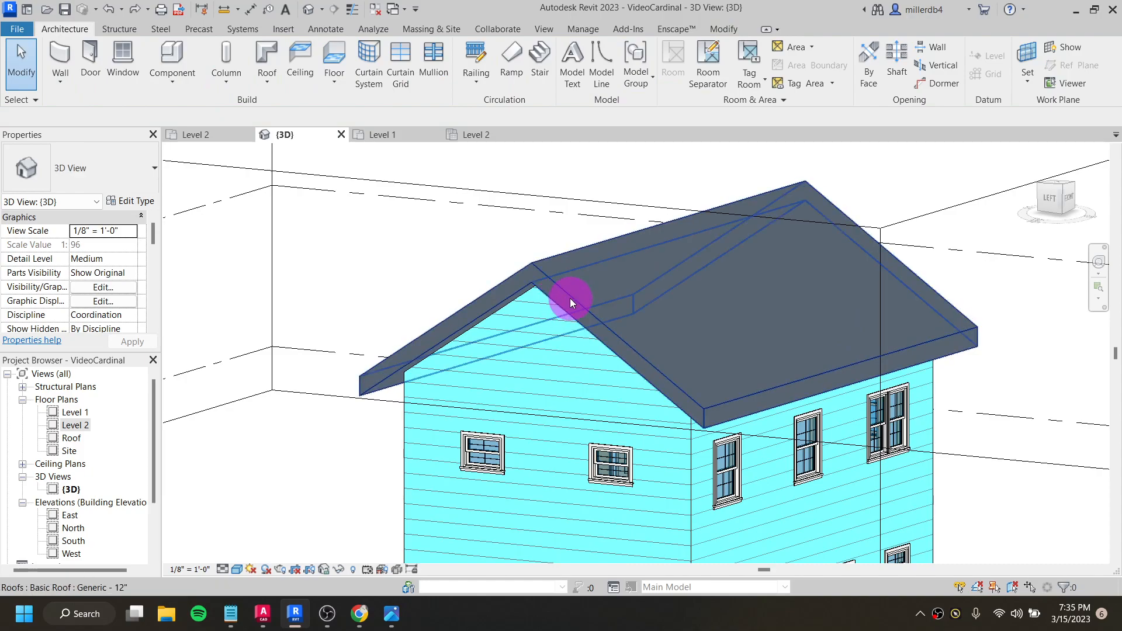
{"action": "left_click", "coordinate": [566, 283]}
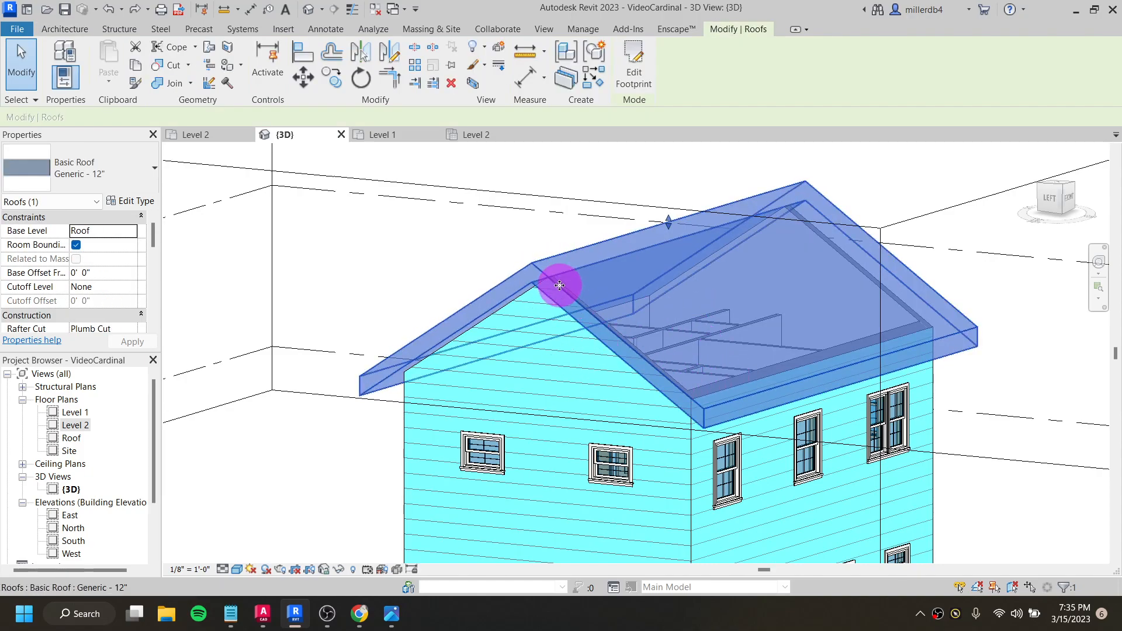
{"action": "left_click", "coordinate": [464, 260]}
{"action": "left_click", "coordinate": [542, 279]}
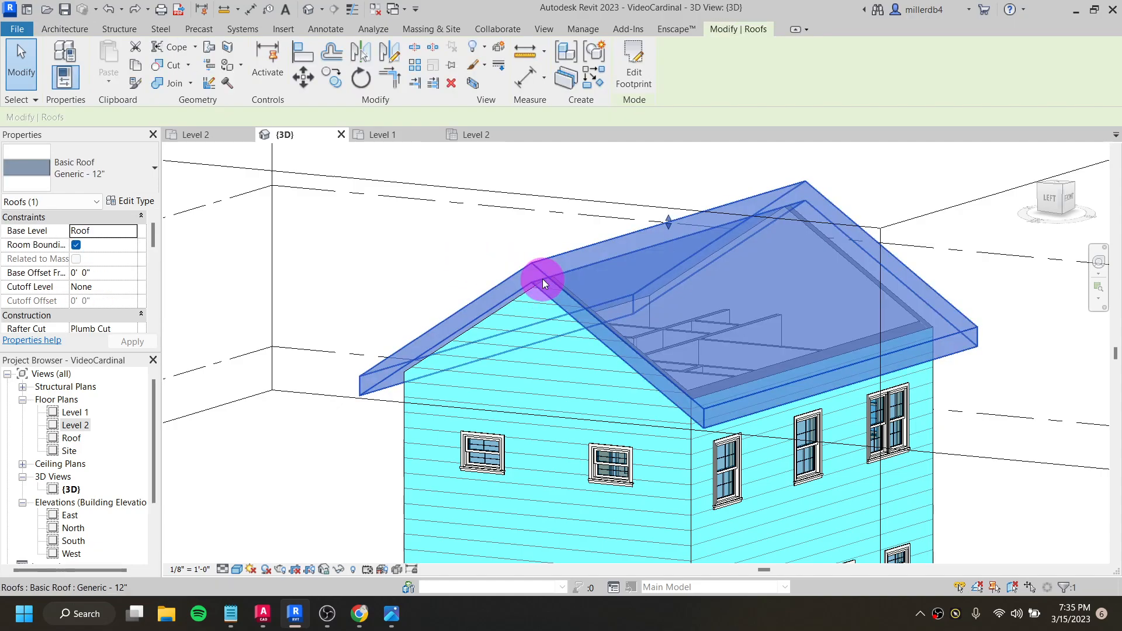
{"action": "left_click", "coordinate": [105, 177]}
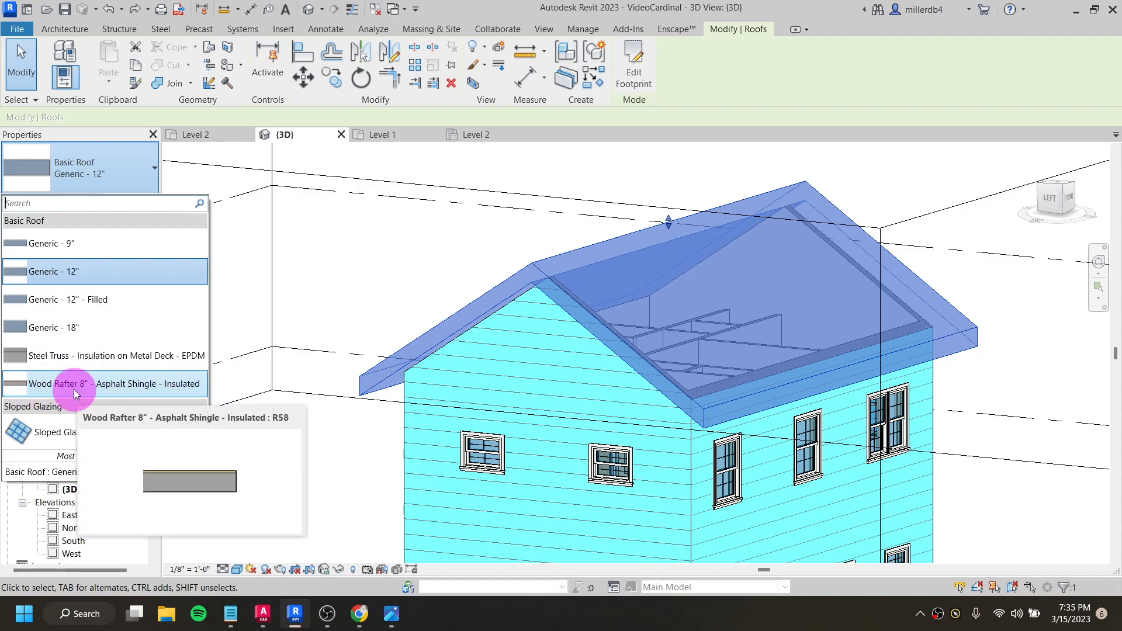
{"action": "left_click", "coordinate": [56, 388]}
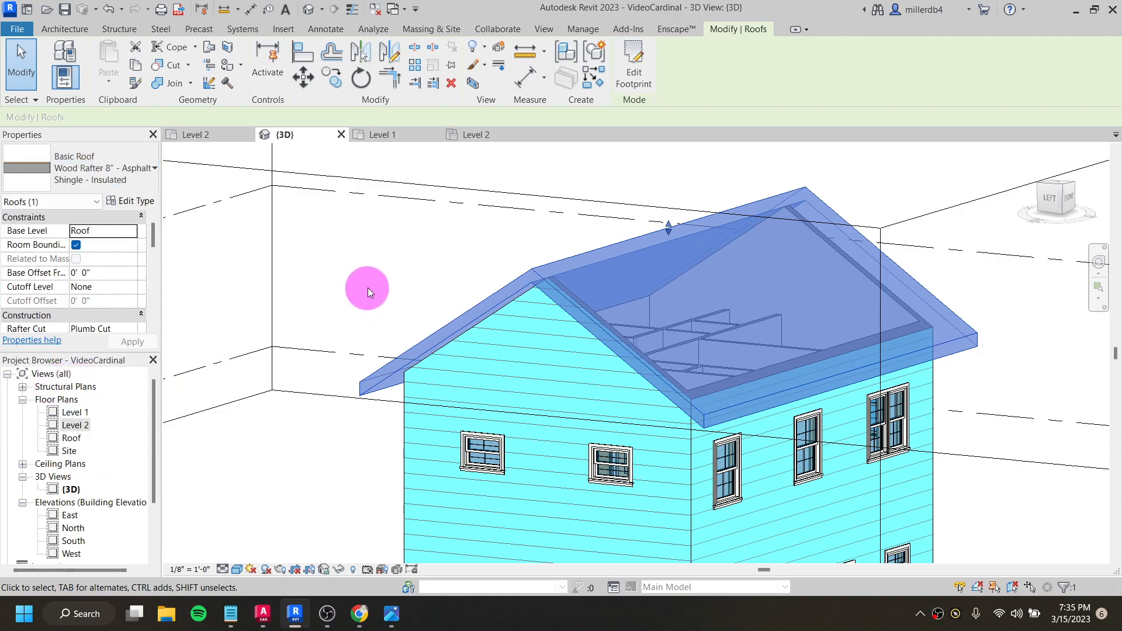
{"action": "left_click", "coordinate": [368, 287]}
{"action": "scroll", "coordinate": [605, 287], "scroll_direction": "down", "scroll_amount": 2}
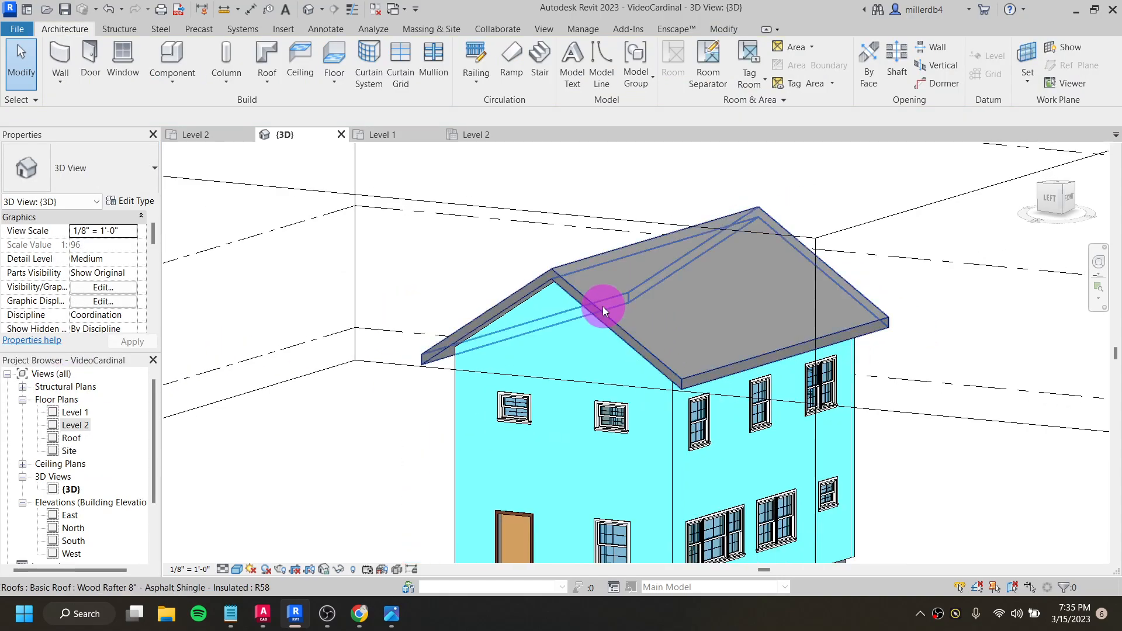
- Examine the roof type's assembly layers and the material of its wood rafter structure layer
{"action": "left_click", "coordinate": [608, 317]}
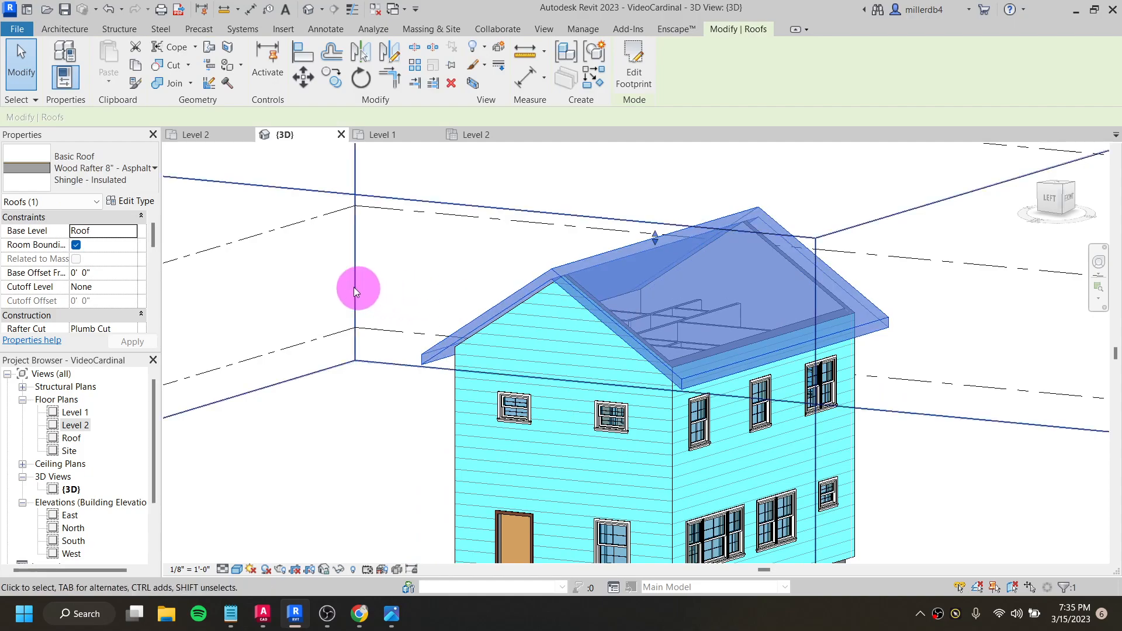
{"action": "left_click", "coordinate": [121, 203]}
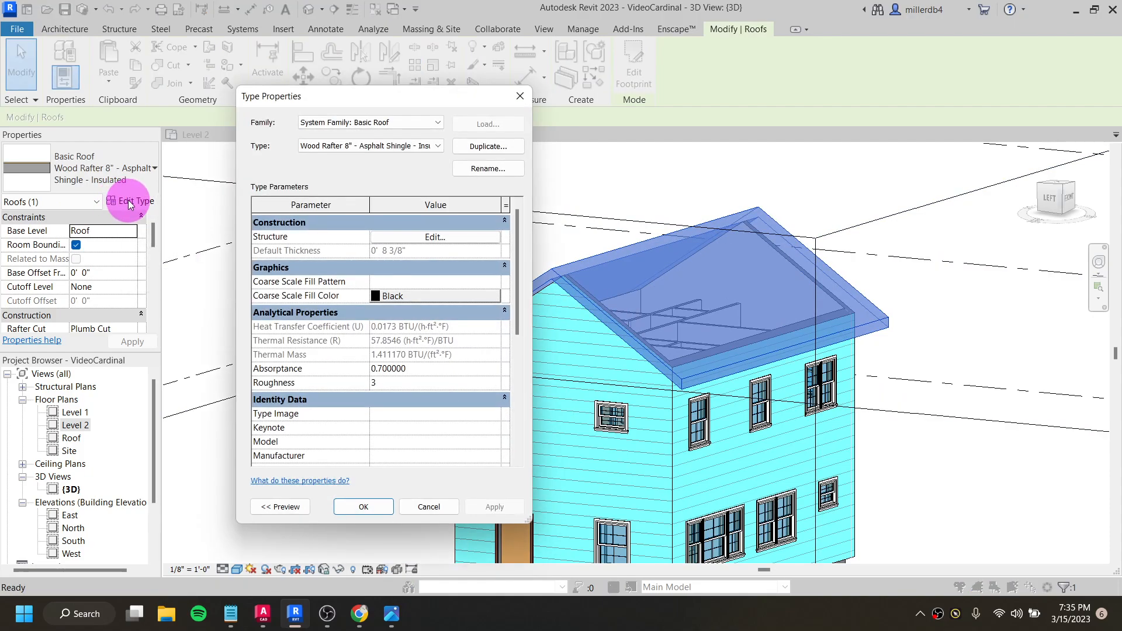
{"action": "left_click", "coordinate": [416, 238]}
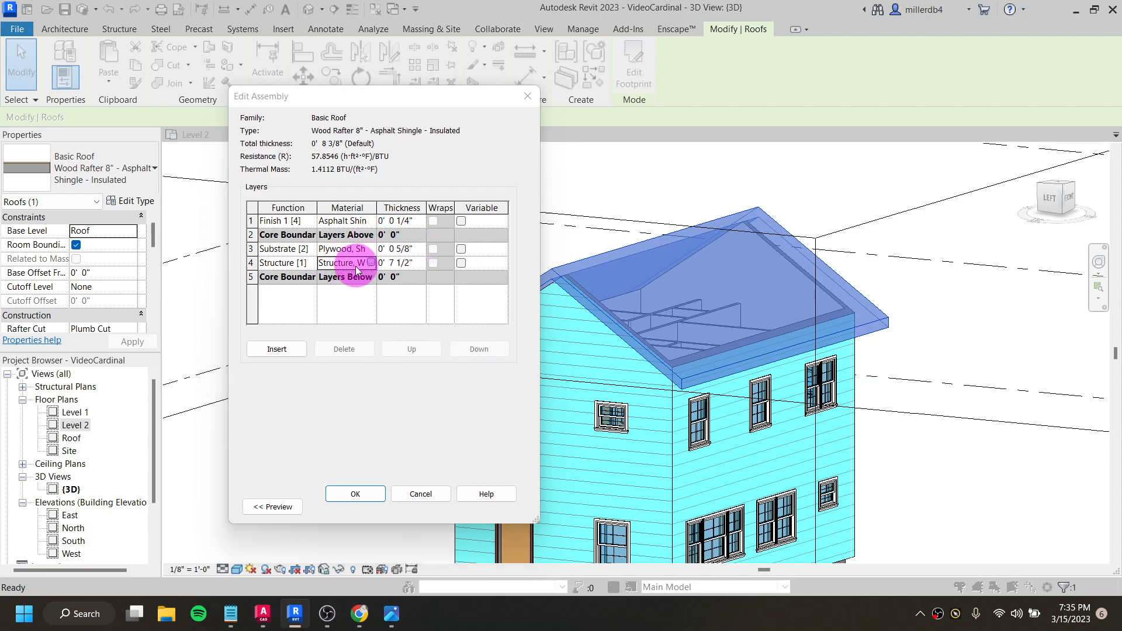
{"action": "left_click", "coordinate": [370, 262]}
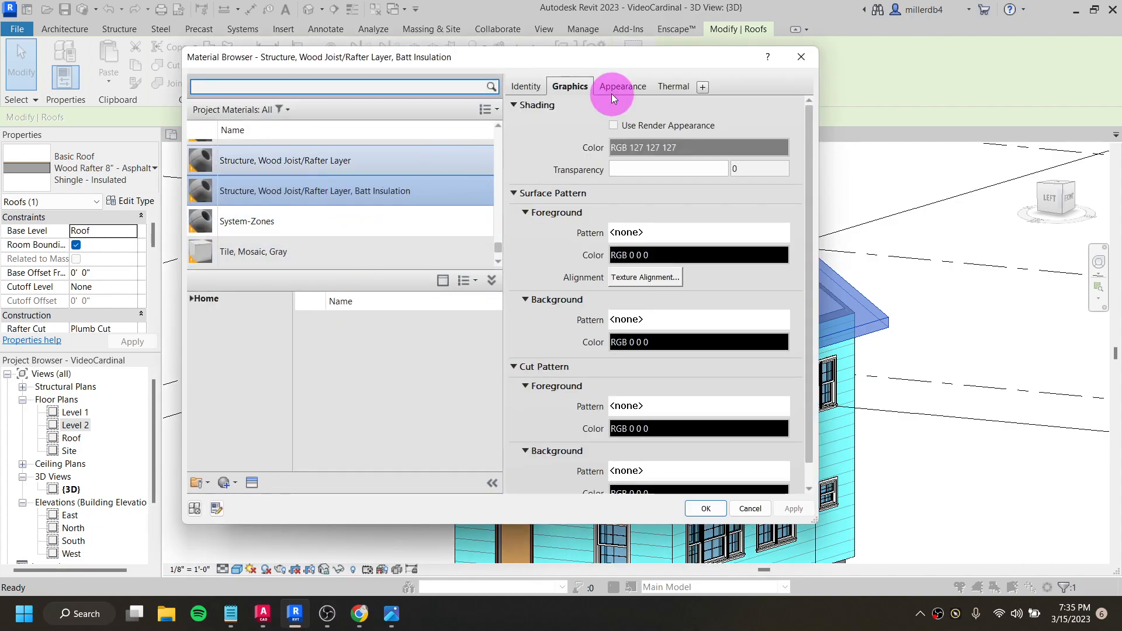
{"action": "left_click", "coordinate": [809, 61]}
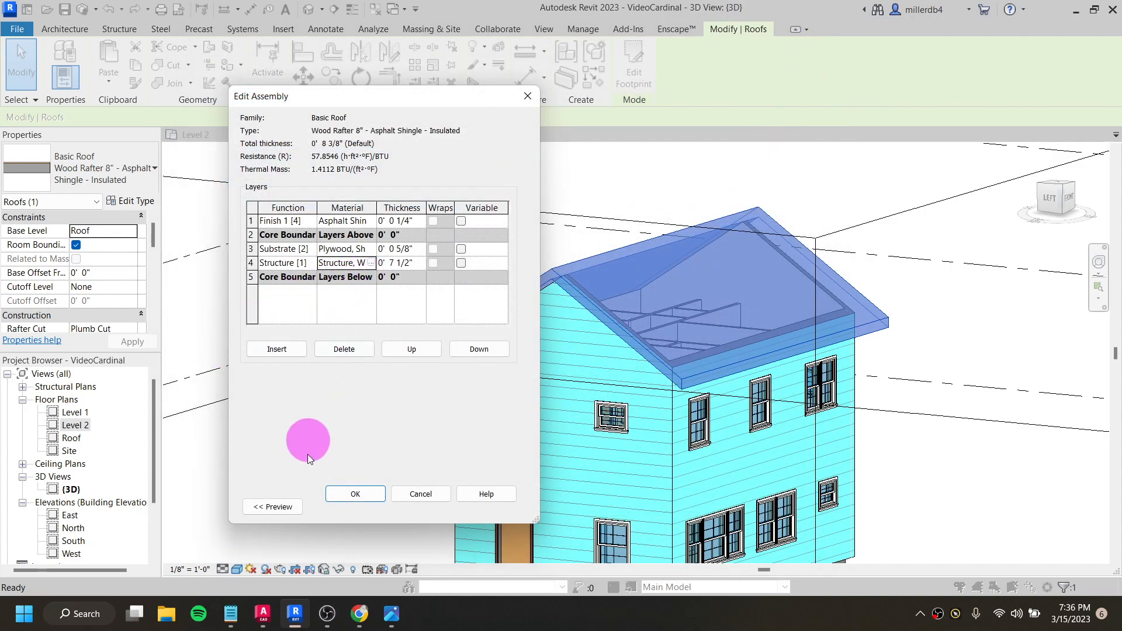
{"action": "left_click", "coordinate": [355, 496]}
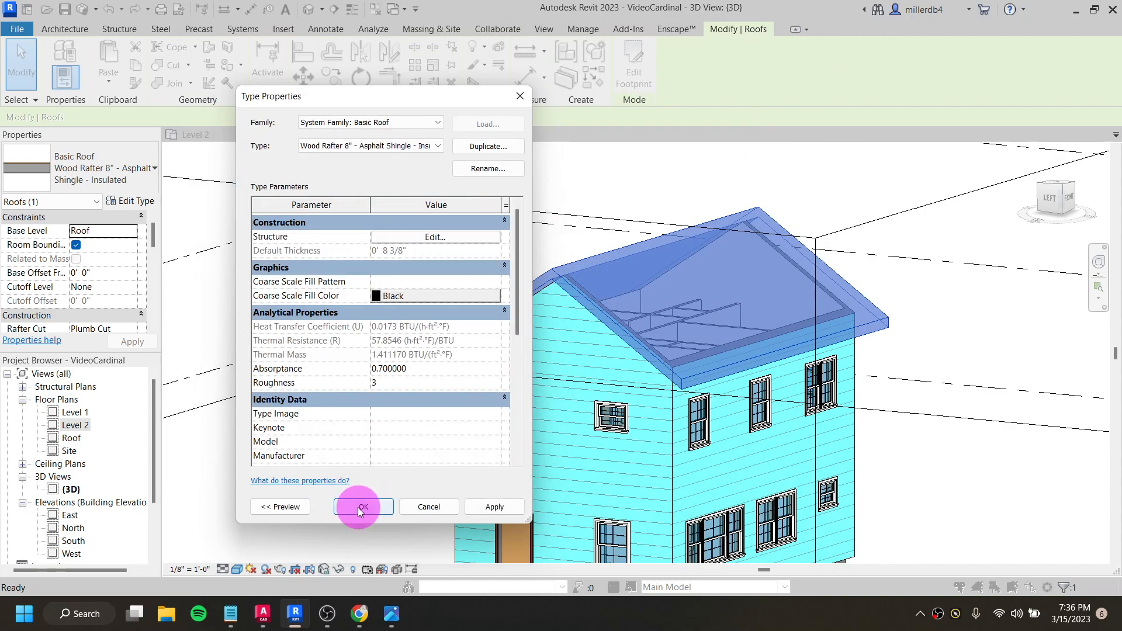
{"action": "left_click", "coordinate": [360, 506]}
{"action": "left_click", "coordinate": [345, 470]}
- Reveal the hidden elements in the 3D view and unhide the imported cardinal.dwg (2) drawing placed on Level 2
{"action": "middle_click_drag", "start_coordinate": [432, 446], "coordinate": [442, 306]}
{"action": "scroll", "coordinate": [442, 306], "scroll_direction": "up", "scroll_amount": 2}
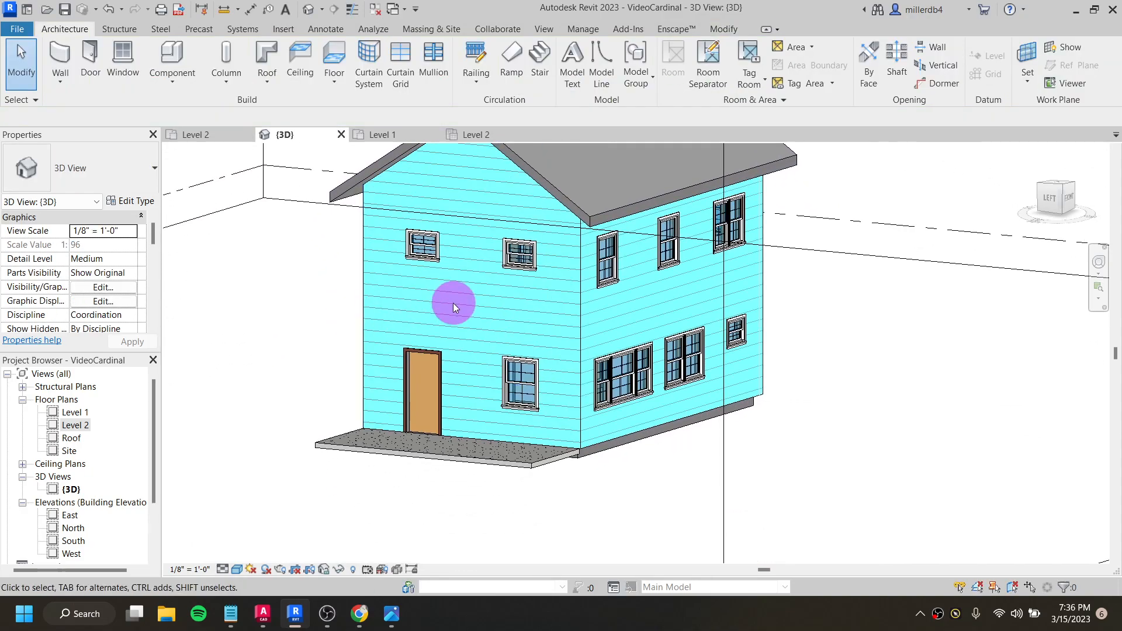
{"action": "scroll", "coordinate": [462, 308], "scroll_direction": "down", "scroll_amount": 2}
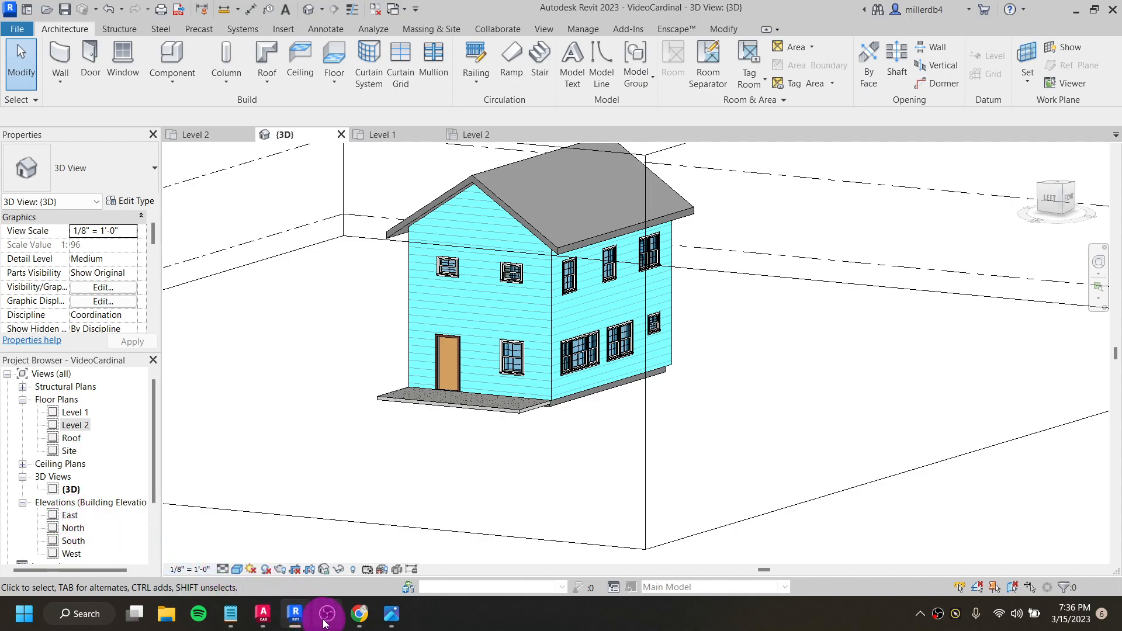
{"action": "mouse_move", "coordinate": [330, 619]}
{"action": "mouse_move", "coordinate": [287, 626]}
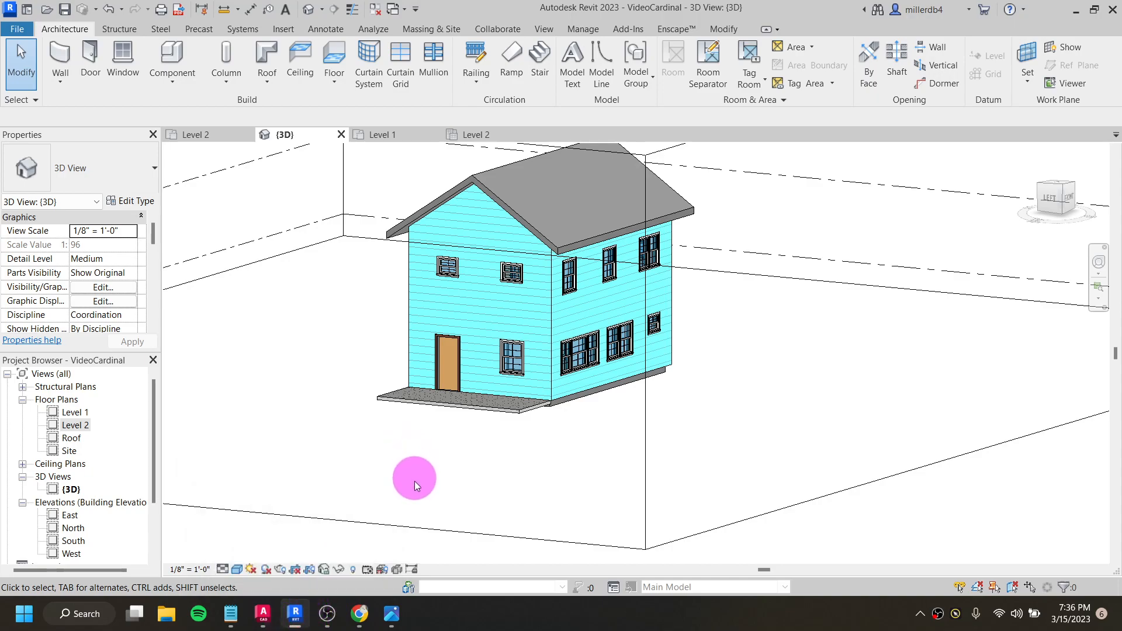
{"action": "left_click", "coordinate": [352, 570]}
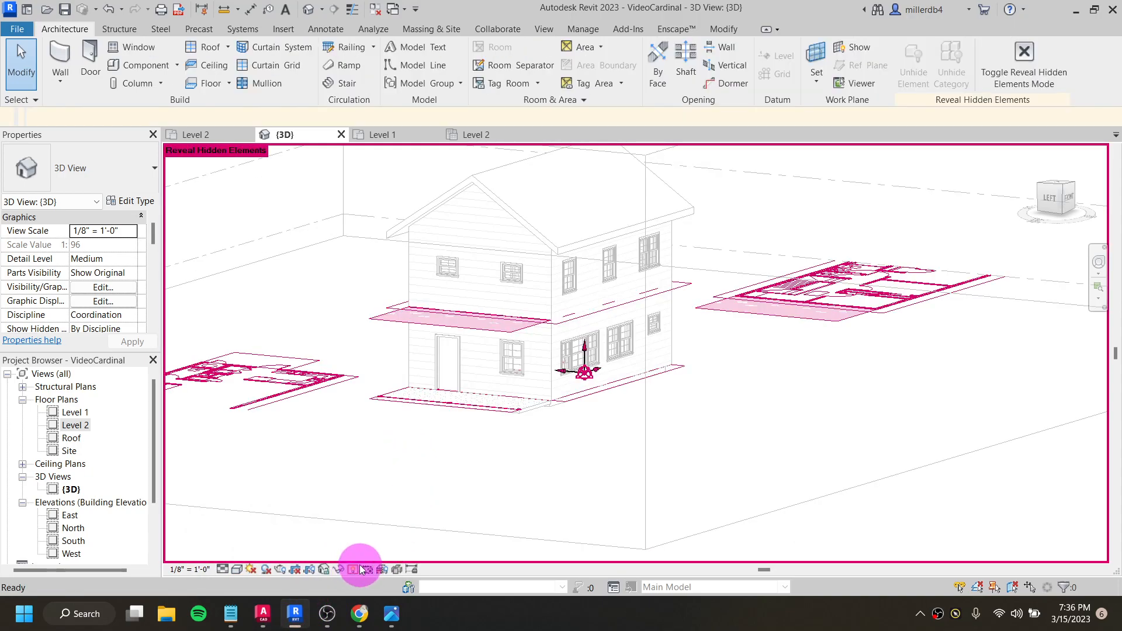
{"action": "left_click", "coordinate": [352, 570]}
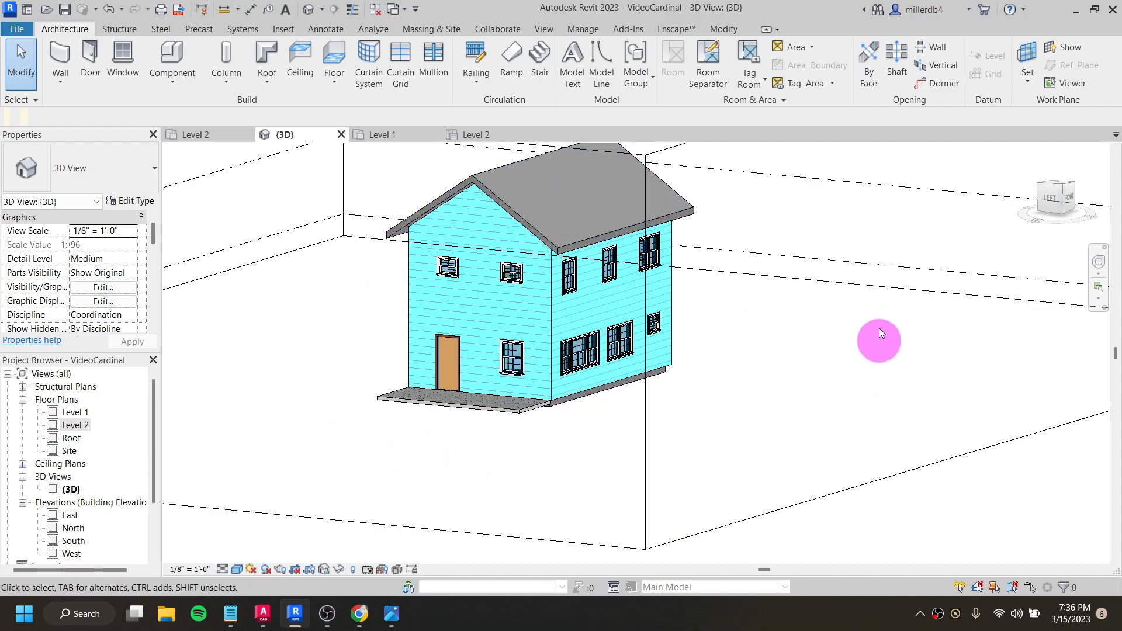
{"action": "left_click", "coordinate": [354, 571]}
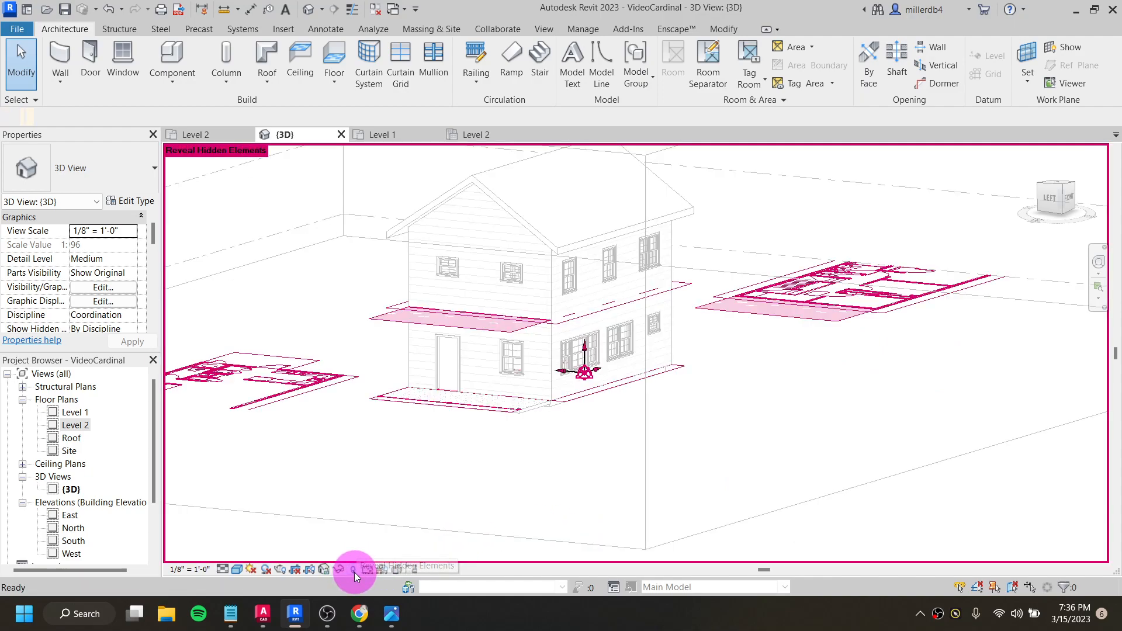
{"action": "left_click", "coordinate": [385, 318]}
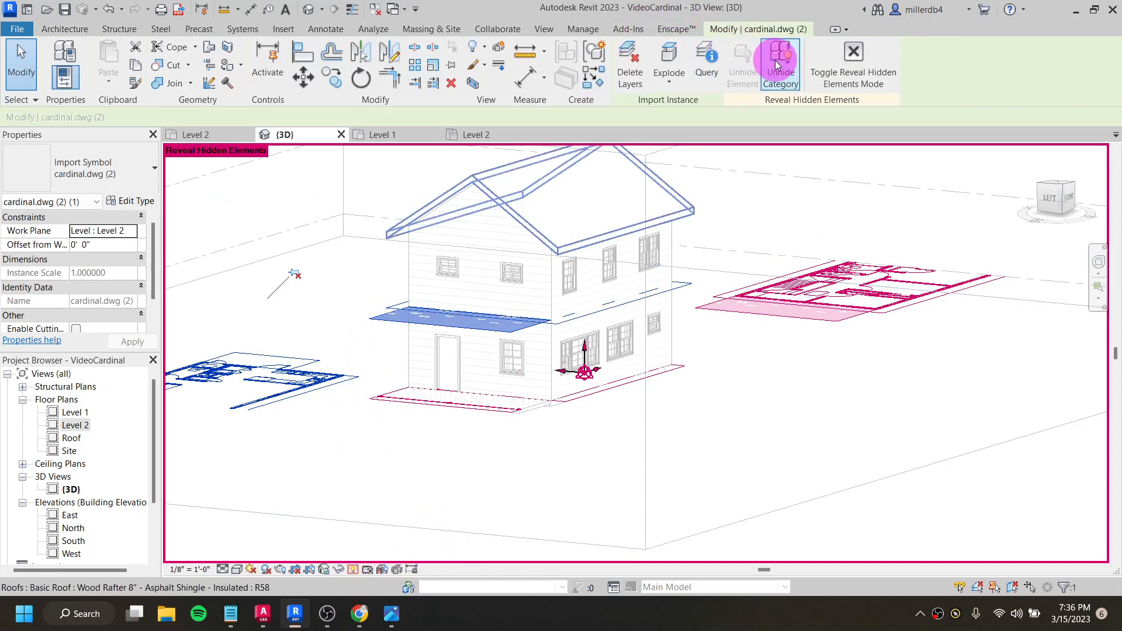
{"action": "left_click", "coordinate": [854, 71]}
{"action": "key", "text": "Escape"}
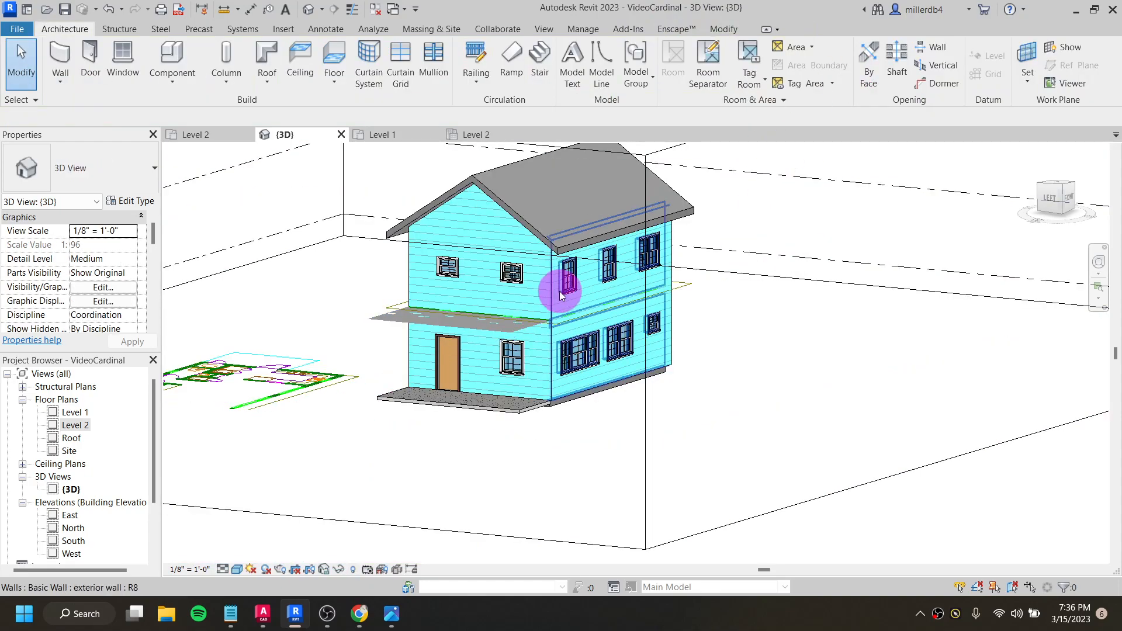
- Start a Roof by Extrusion on the front exterior wall's plane, with reference level Roof and 0' 0" offset, and face the front view
{"action": "middle_click_drag", "start_coordinate": [484, 353], "coordinate": [308, 340], "text": "shift"}
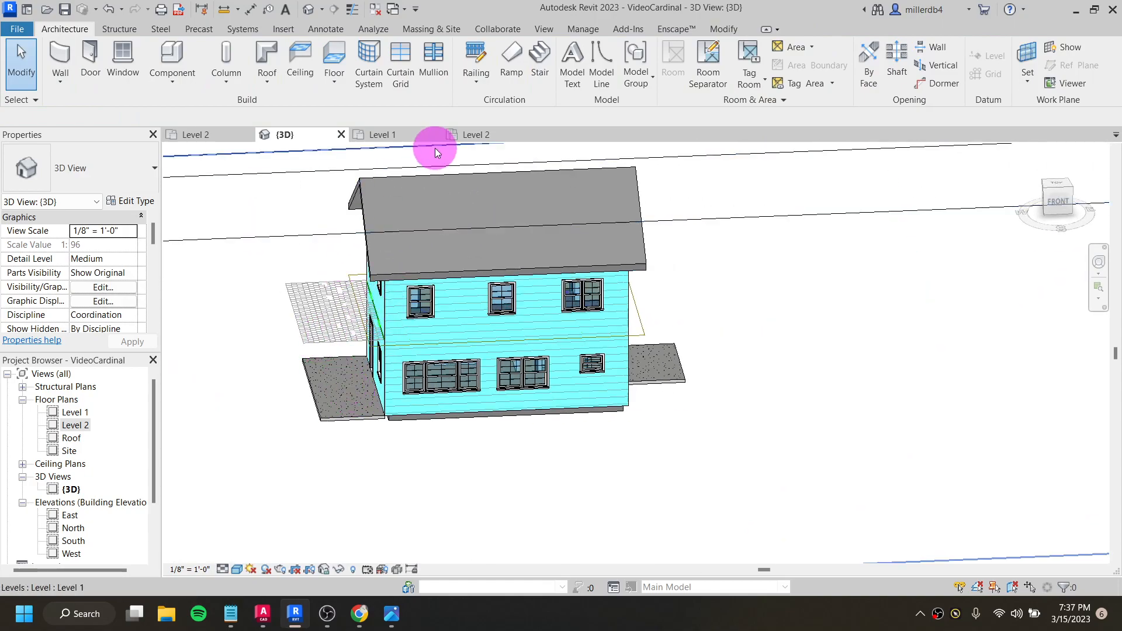
{"action": "left_click", "coordinate": [265, 86]}
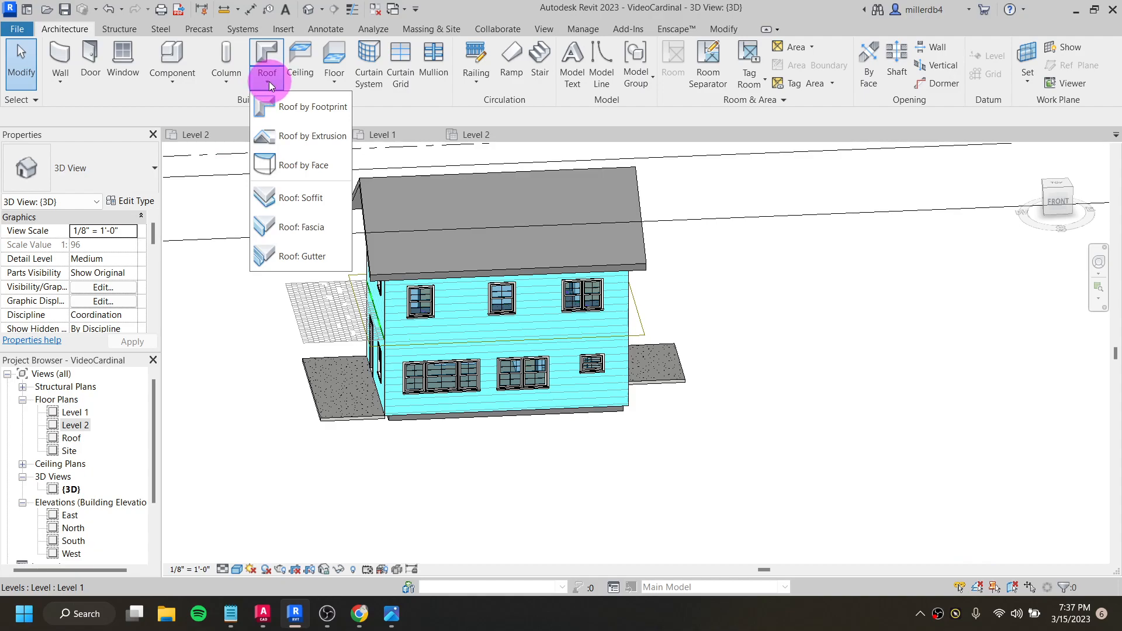
{"action": "left_click", "coordinate": [303, 140]}
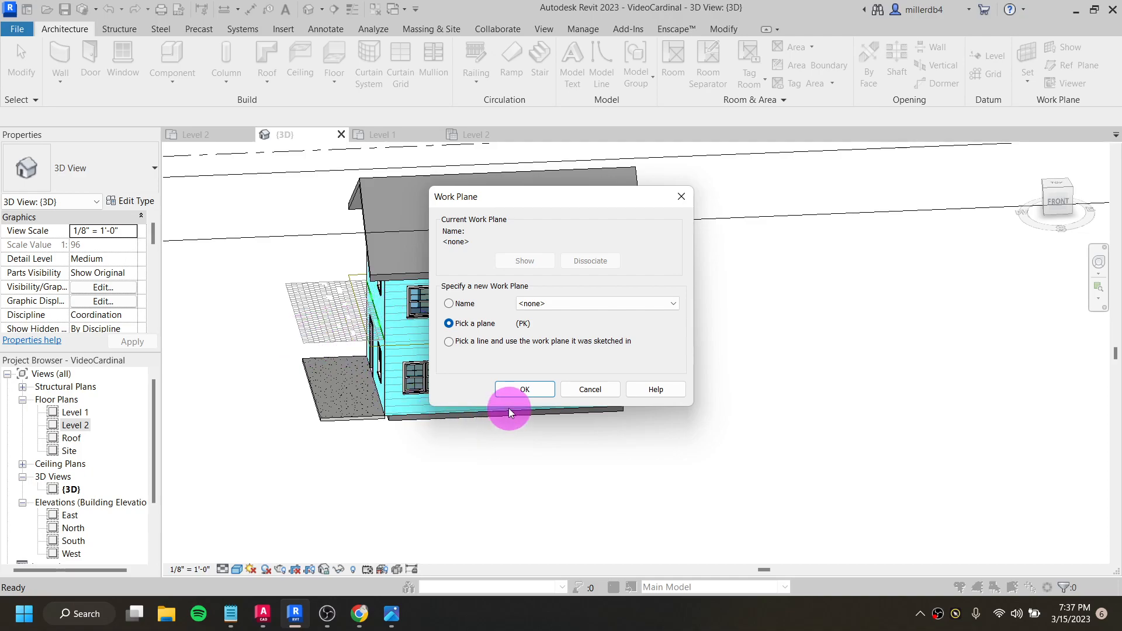
{"action": "left_click", "coordinate": [531, 393]}
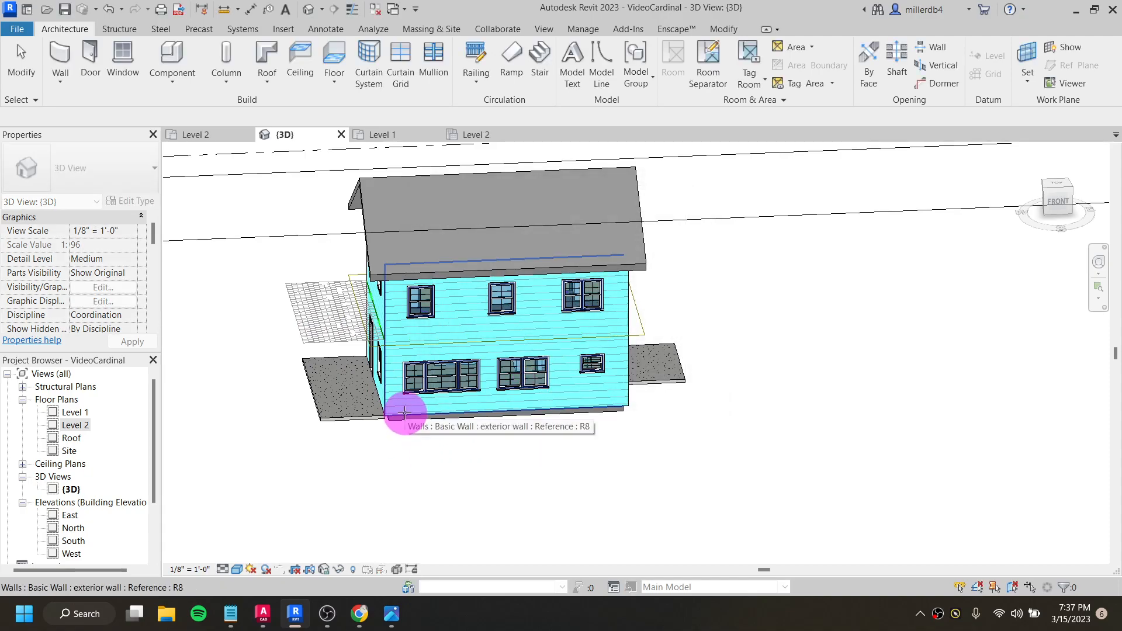
{"action": "left_click", "coordinate": [405, 413]}
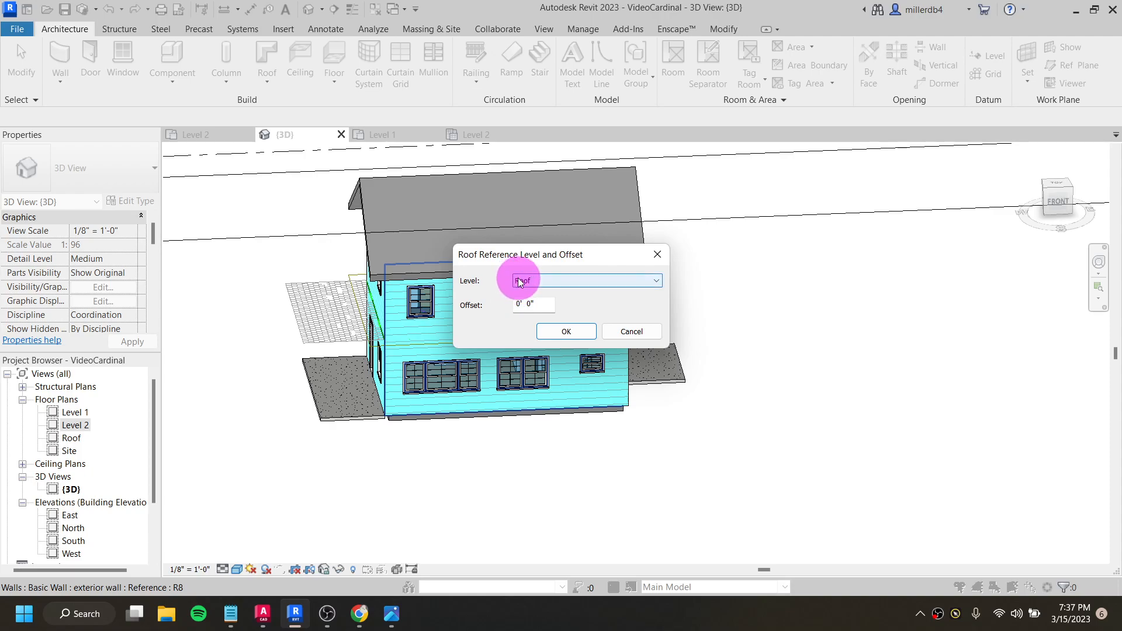
{"action": "left_click", "coordinate": [566, 333]}
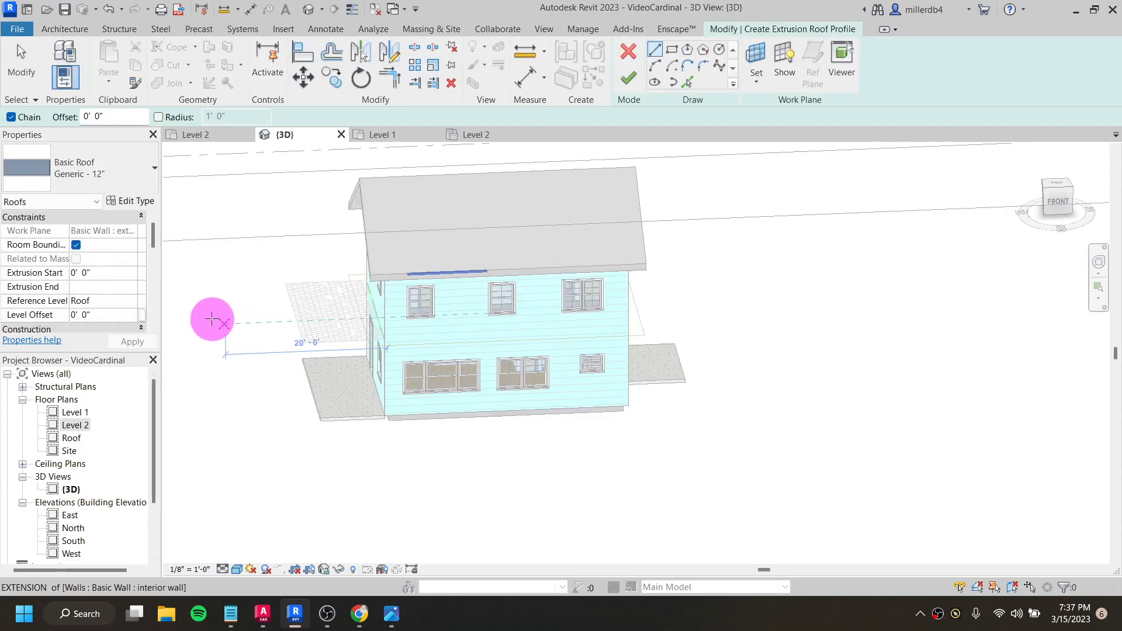
{"action": "left_click", "coordinate": [1060, 206]}
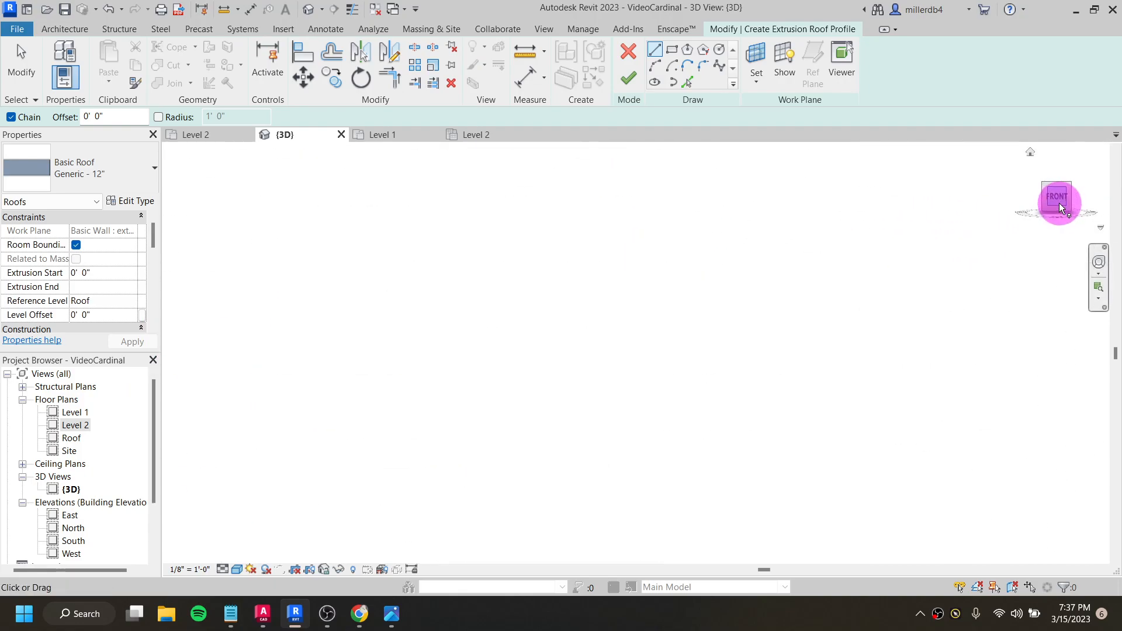
{"action": "scroll", "coordinate": [631, 363], "scroll_direction": "up", "scroll_amount": 10}
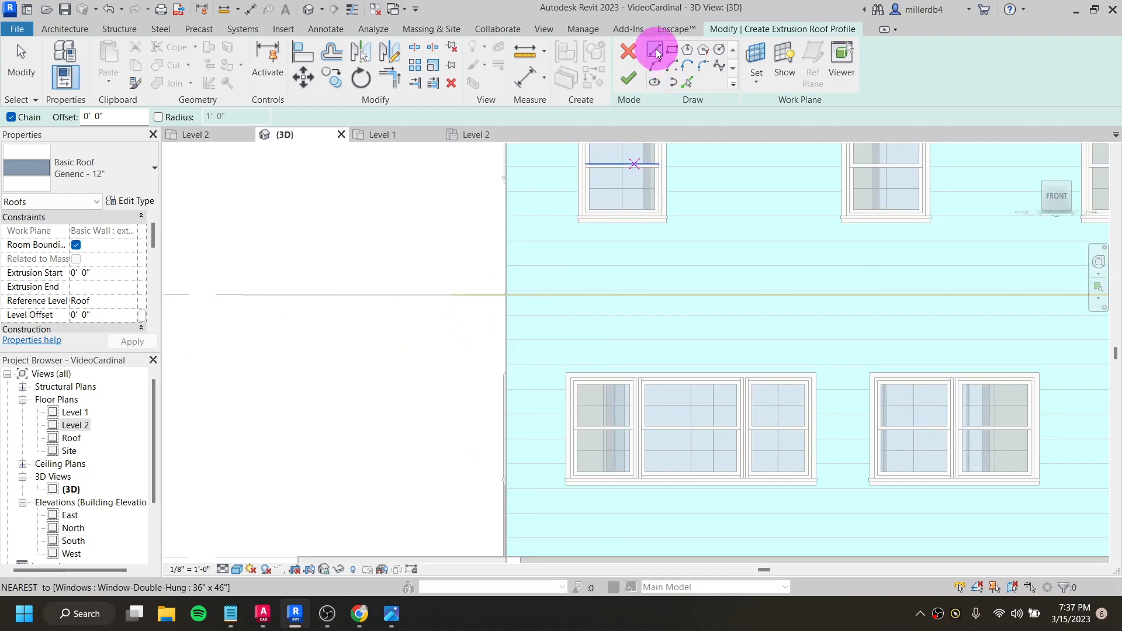
{"action": "left_click", "coordinate": [506, 295]}
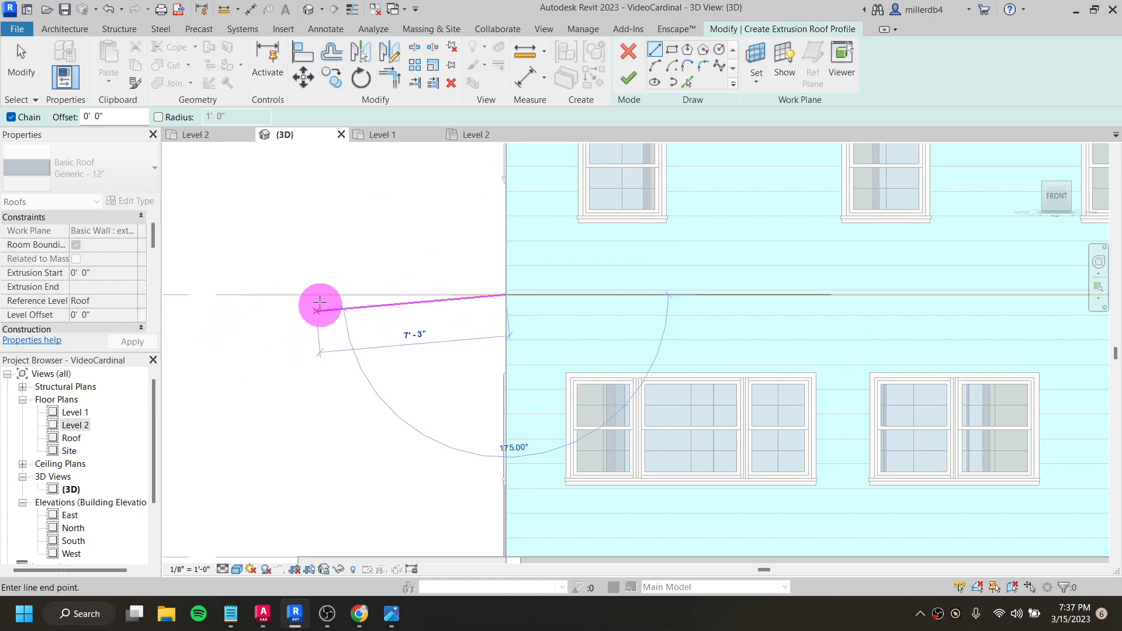
{"action": "key", "text": "Escape"}
{"action": "middle_click_drag", "start_coordinate": [327, 329], "coordinate": [349, 340]}
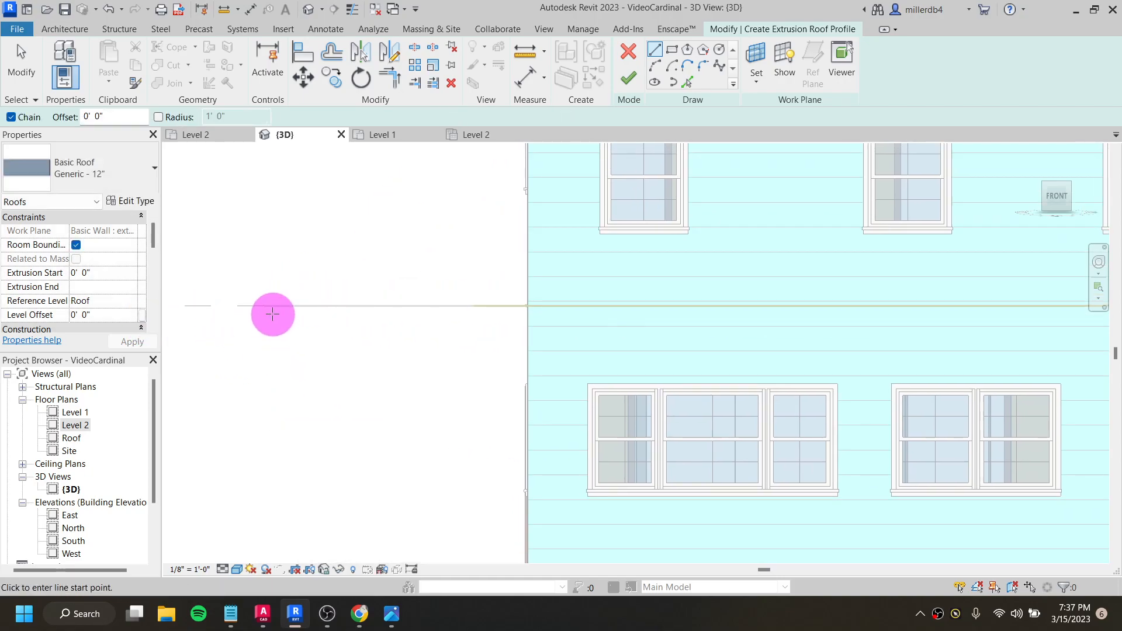
- Try a sloped profile line about 10' 7" long from the Level 2 line up to the house wall's edge, and delete it
{"action": "left_click", "coordinate": [264, 305]}
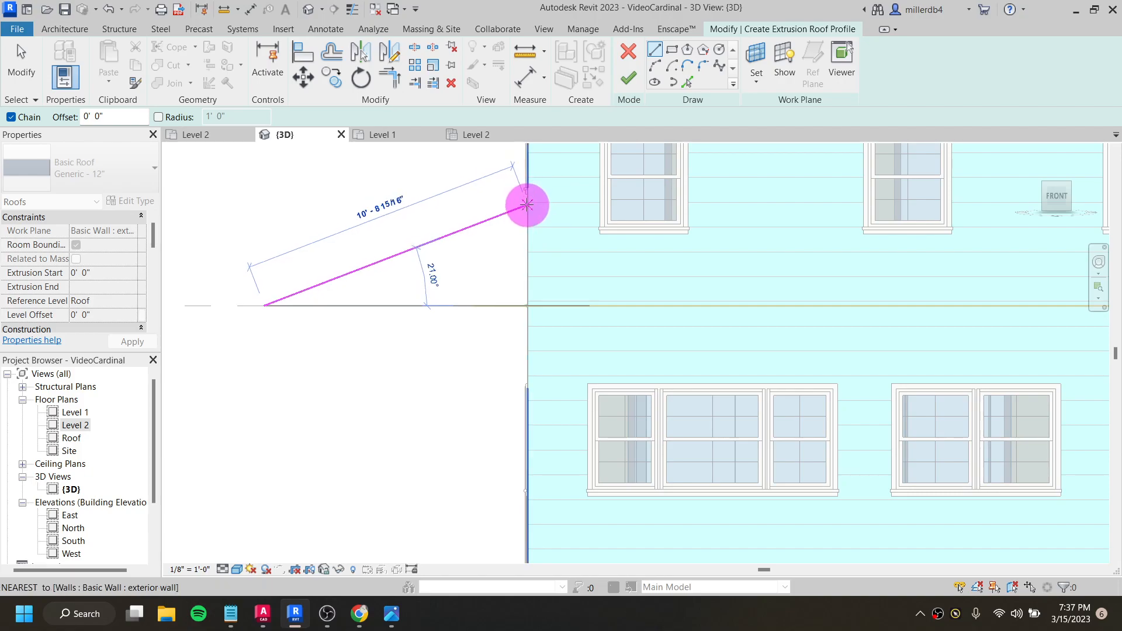
{"action": "left_click", "coordinate": [528, 217]}
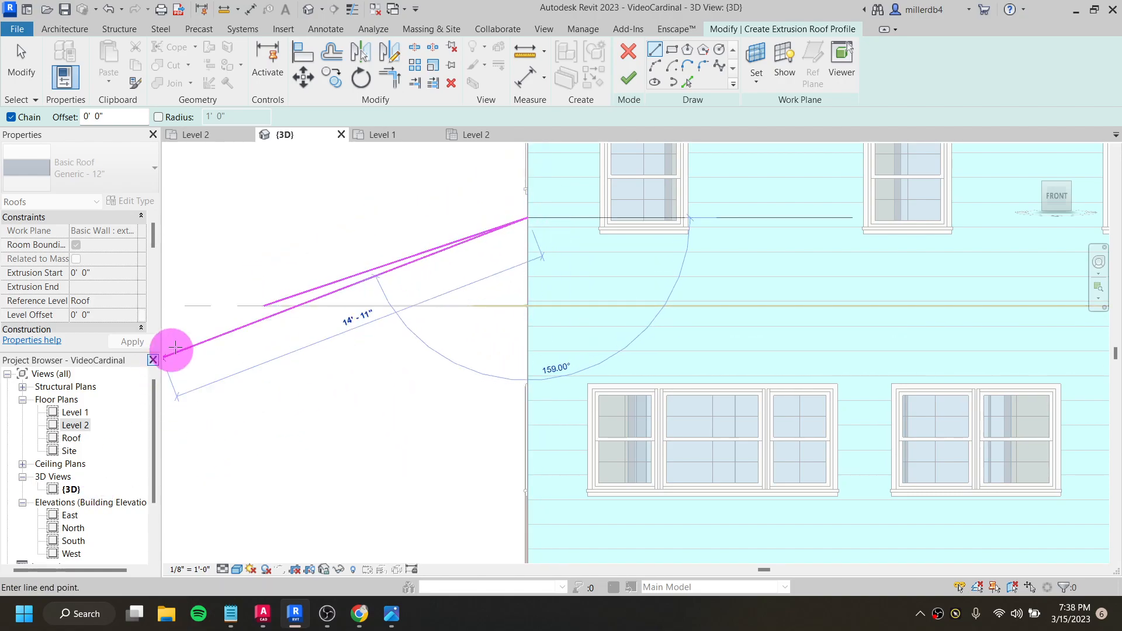
{"action": "key", "text": "Escape"}
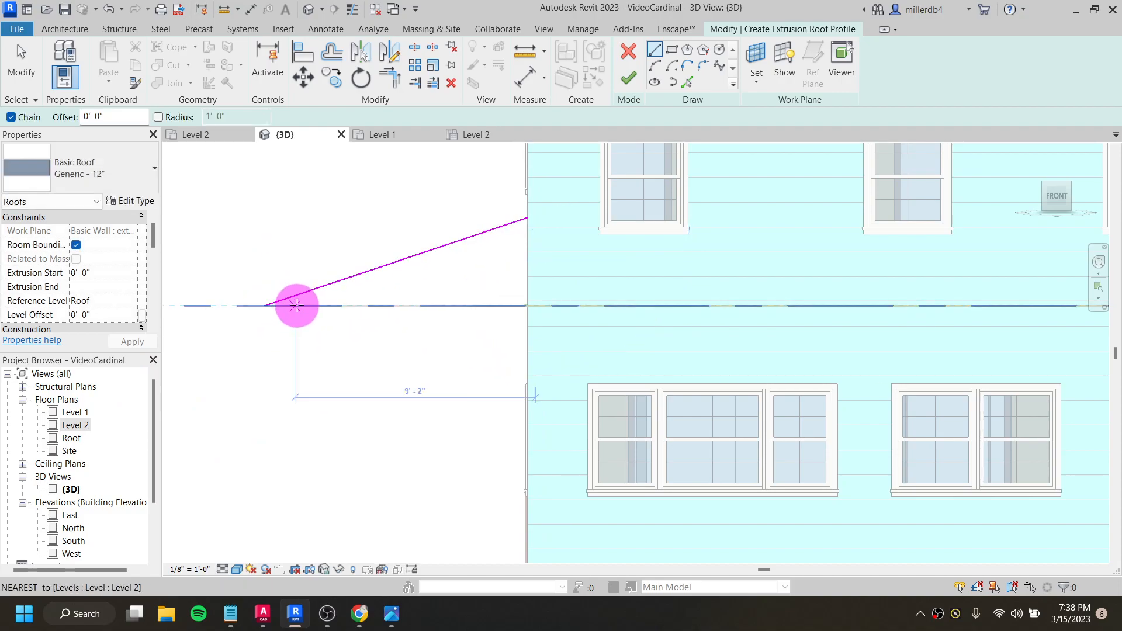
{"action": "key", "text": "Escape"}
{"action": "left_click", "coordinate": [316, 295]}
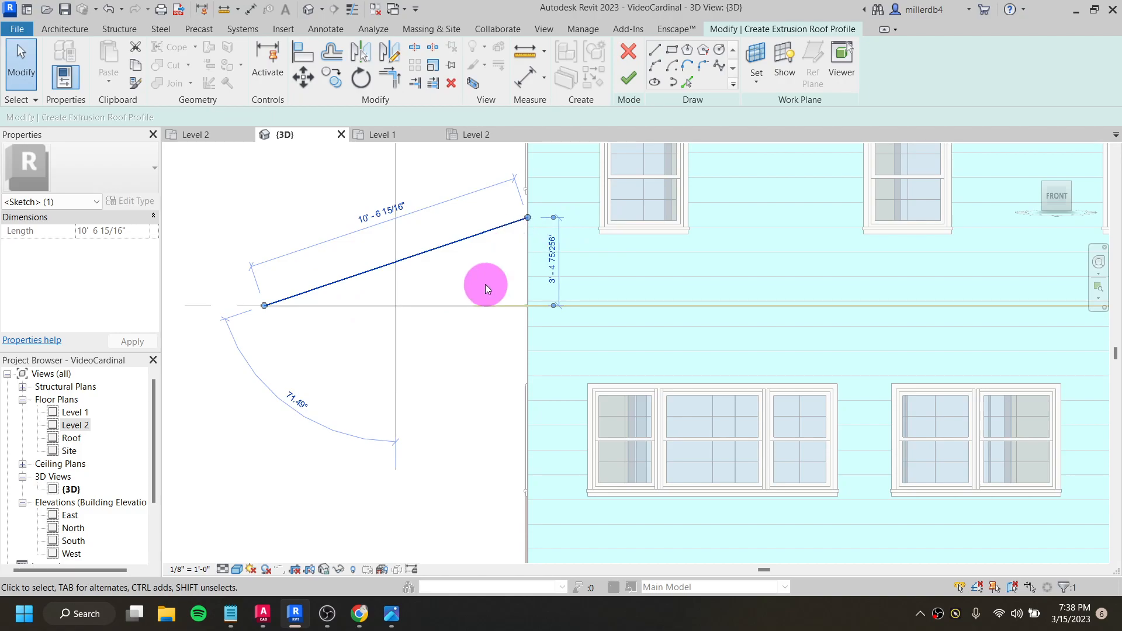
{"action": "left_click", "coordinate": [521, 236]}
{"action": "left_click", "coordinate": [495, 229]}
{"action": "key", "text": "Delete"}
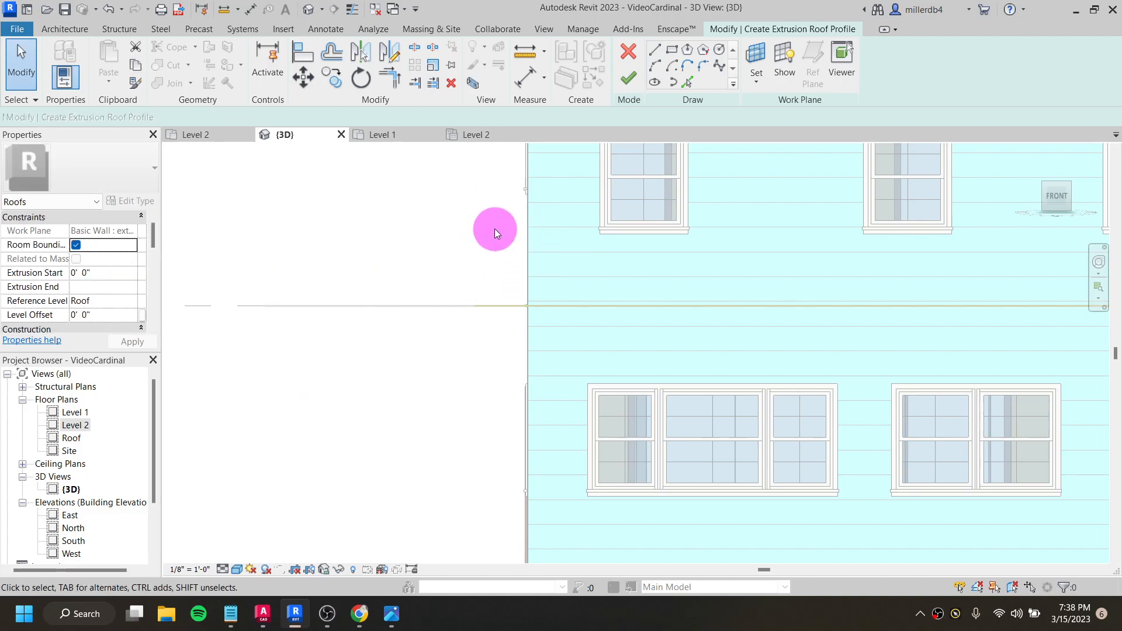
- Sketch a sloped roof profile line from the Level 2 line outside the house up to the wall's edge, just above the second-floor window sills
{"action": "left_click", "coordinate": [655, 51]}
{"action": "left_click", "coordinate": [265, 305]}
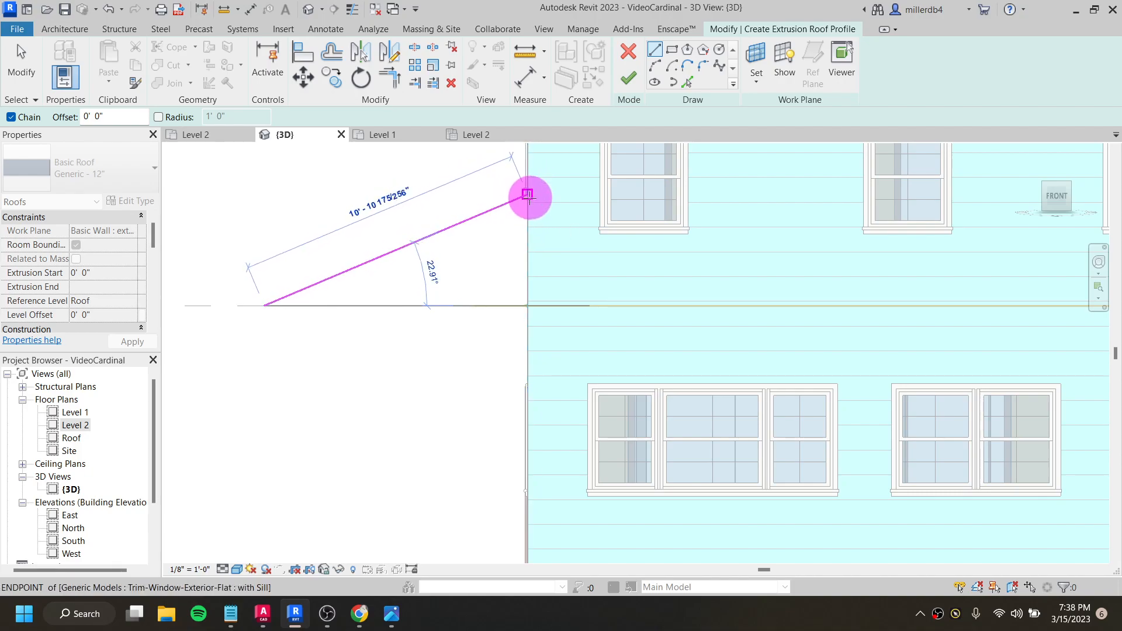
{"action": "left_click", "coordinate": [528, 219]}
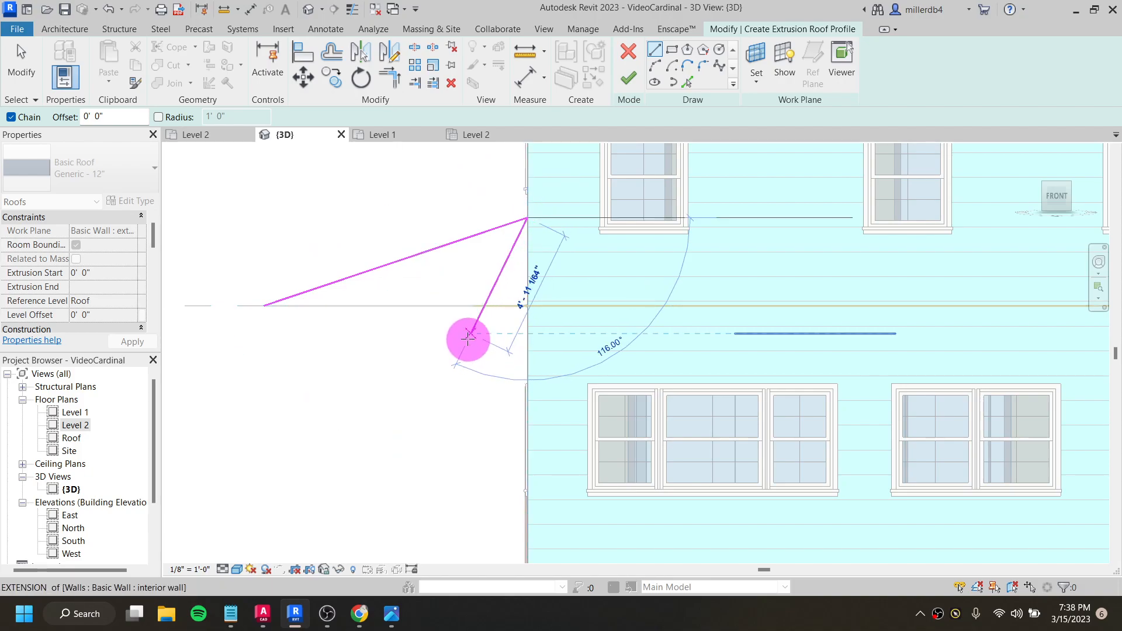
{"action": "scroll", "coordinate": [465, 336], "scroll_direction": "down", "scroll_amount": 1}
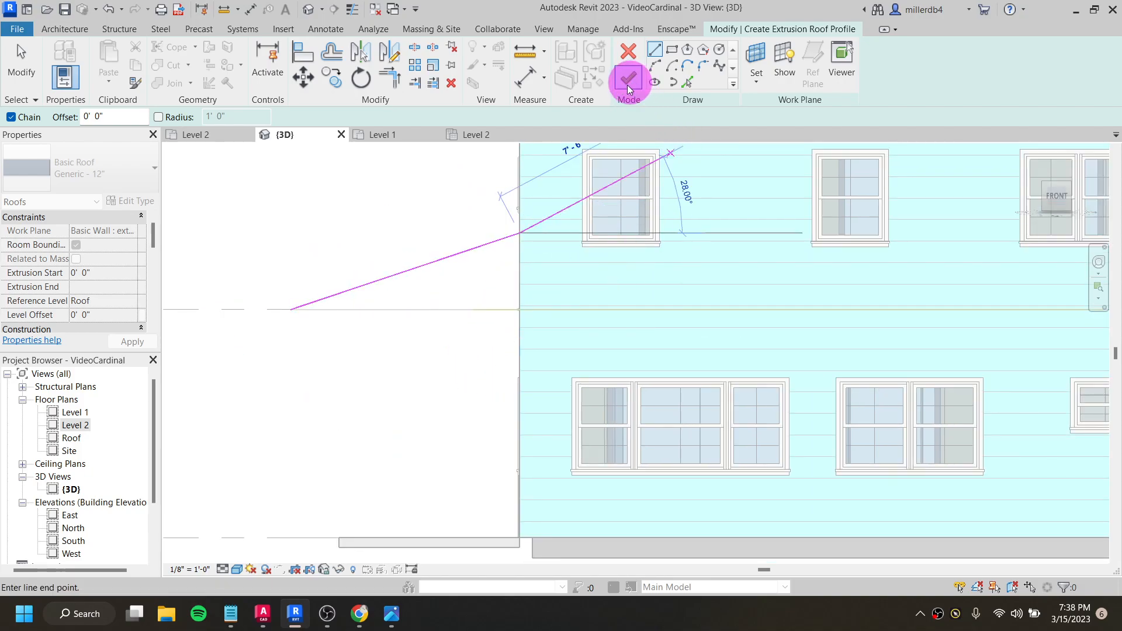
{"action": "key", "text": "Escape"}
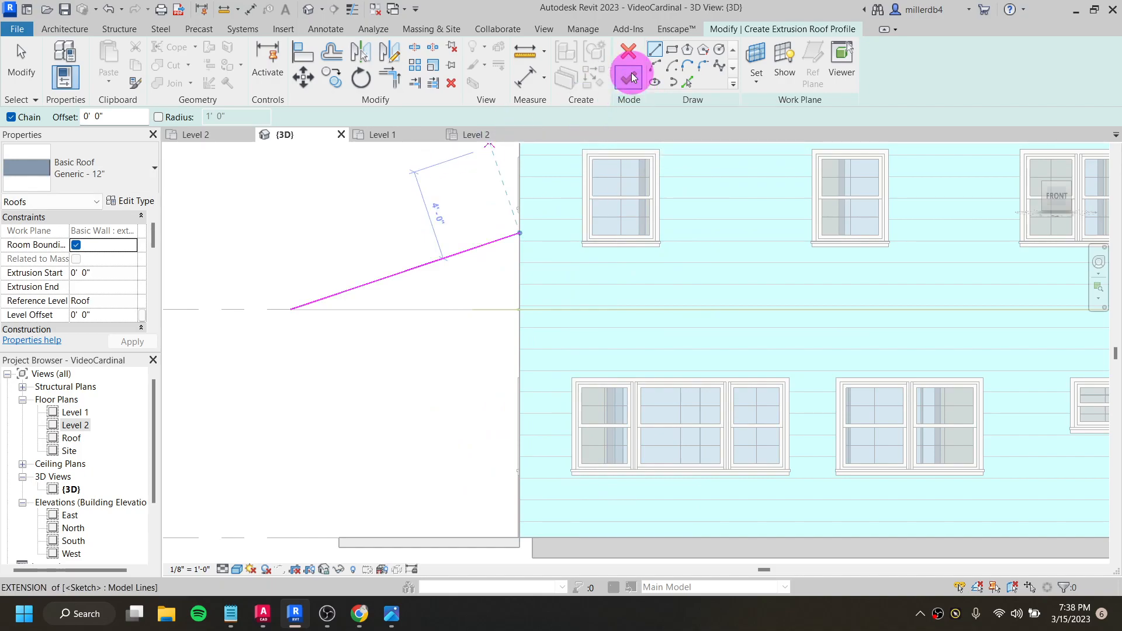
- Set the extrusion roof's type to Wood Rafter 8" - Asphalt Shingle - Insulated and finish the roof
{"action": "left_click", "coordinate": [103, 180]}
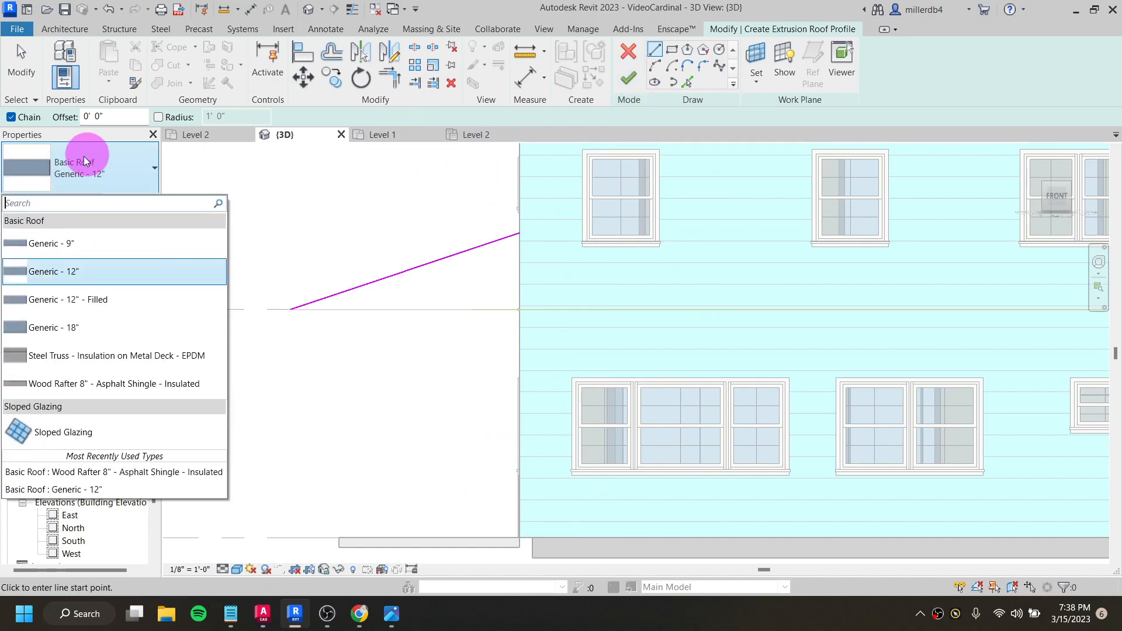
{"action": "left_click", "coordinate": [157, 385]}
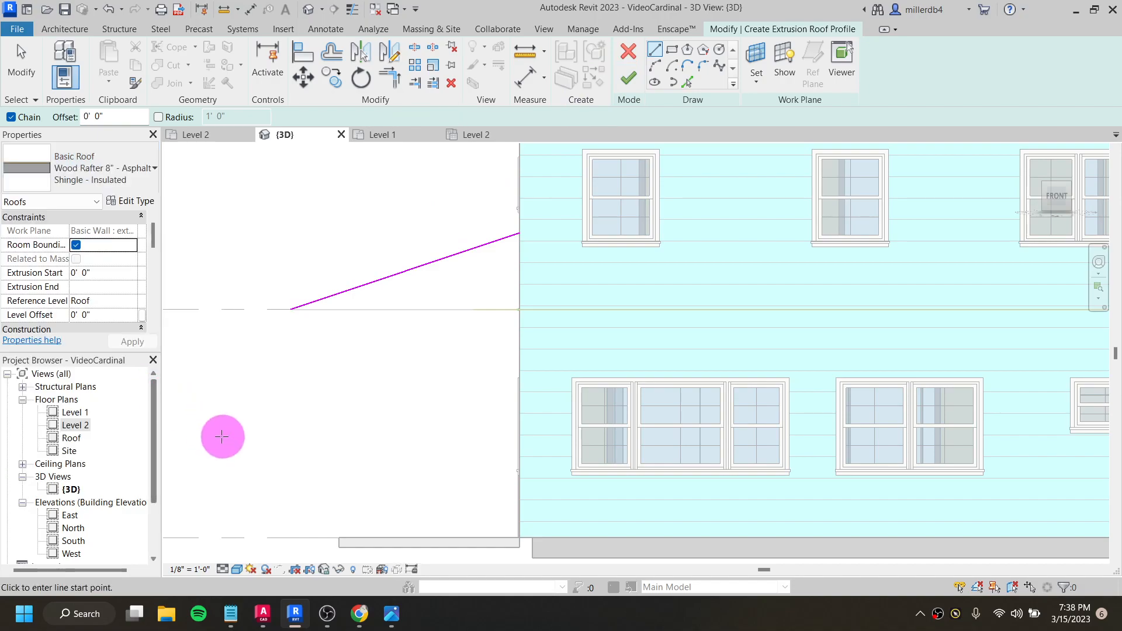
{"action": "left_click", "coordinate": [629, 80]}
- Inspect the new porch roof from several angles and compare it with the house rendering cardinal-6in.gif
{"action": "middle_click_drag", "start_coordinate": [394, 314], "coordinate": [430, 415], "text": "shift"}
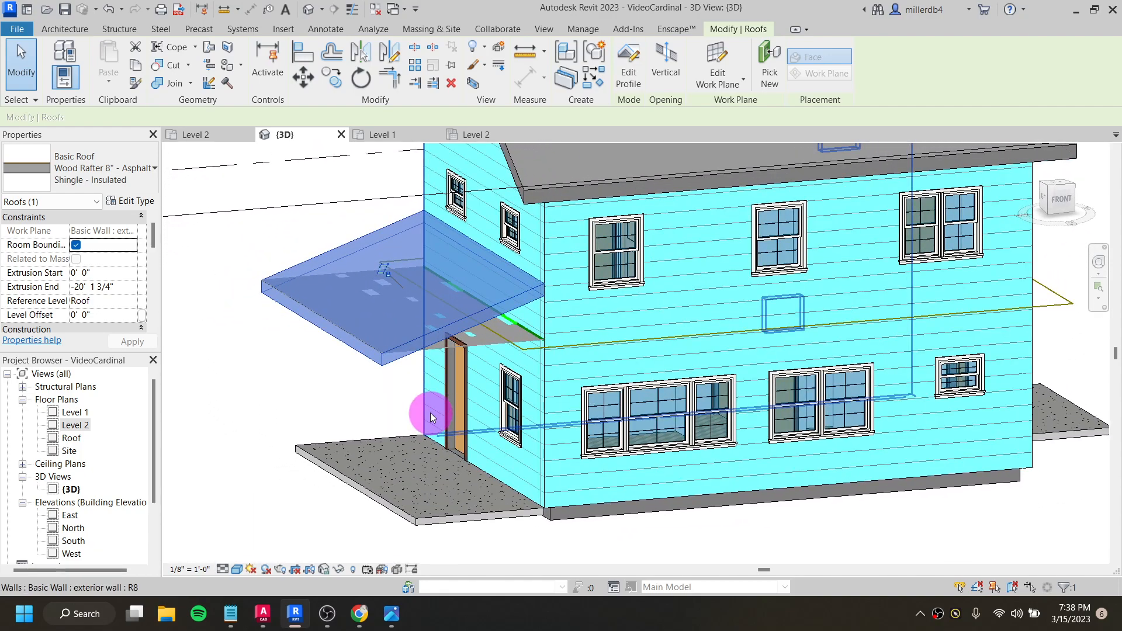
{"action": "middle_click_drag", "start_coordinate": [324, 429], "coordinate": [514, 426], "text": "shift"}
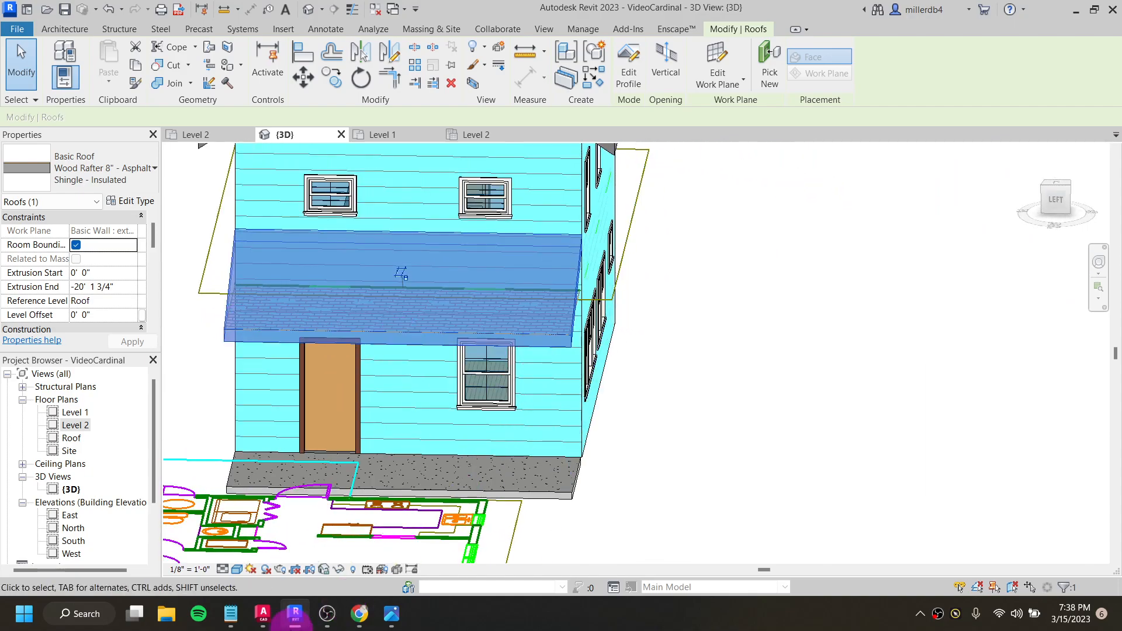
{"action": "left_click", "coordinate": [392, 614]}
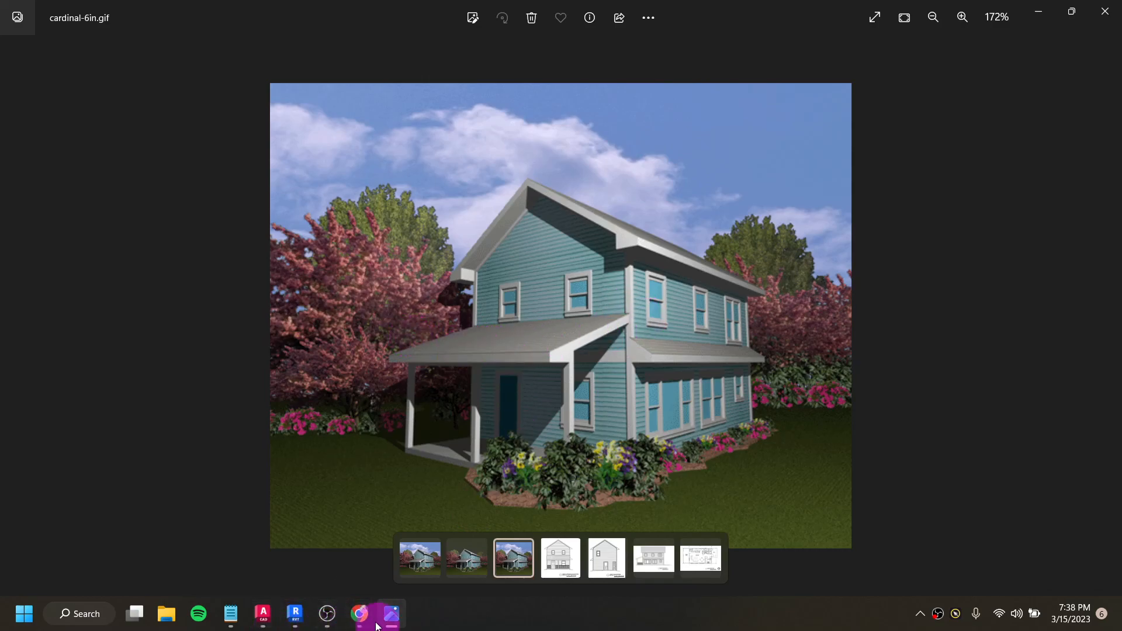
{"action": "mouse_move", "coordinate": [389, 620]}
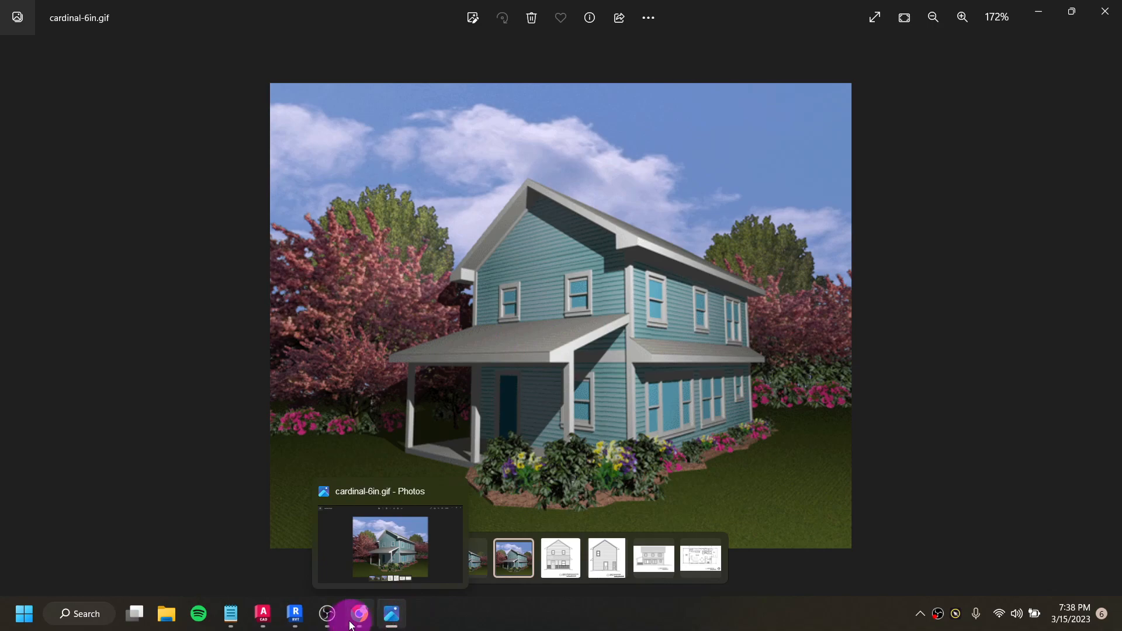
{"action": "left_click", "coordinate": [295, 613]}
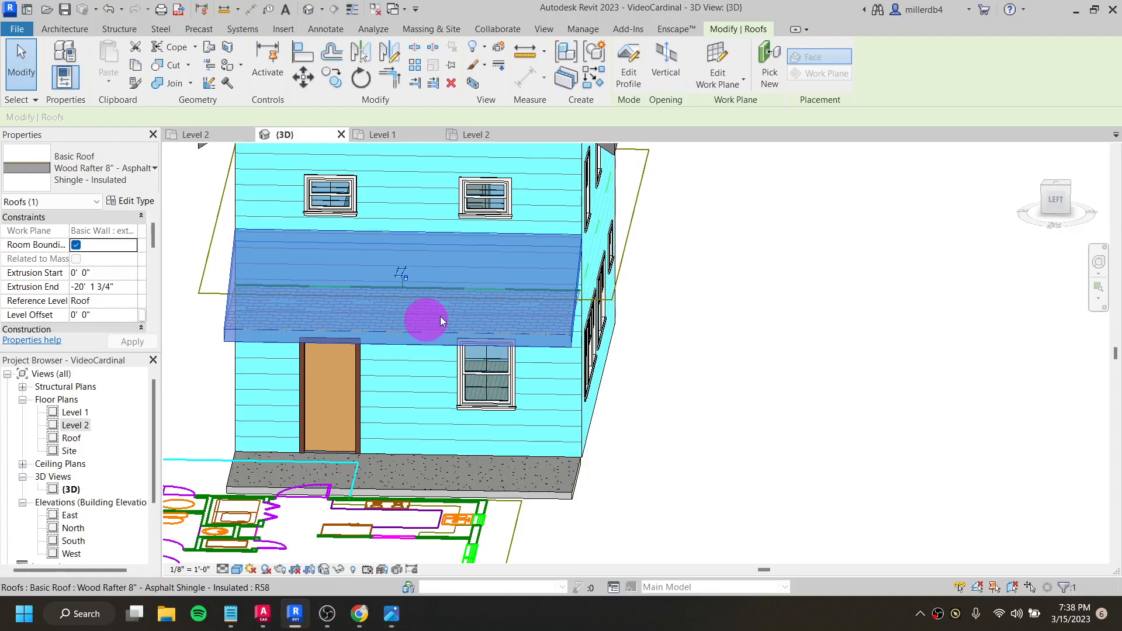
{"action": "key", "text": "Escape"}
{"action": "middle_click_drag", "start_coordinate": [606, 343], "coordinate": [578, 273], "text": "shift"}
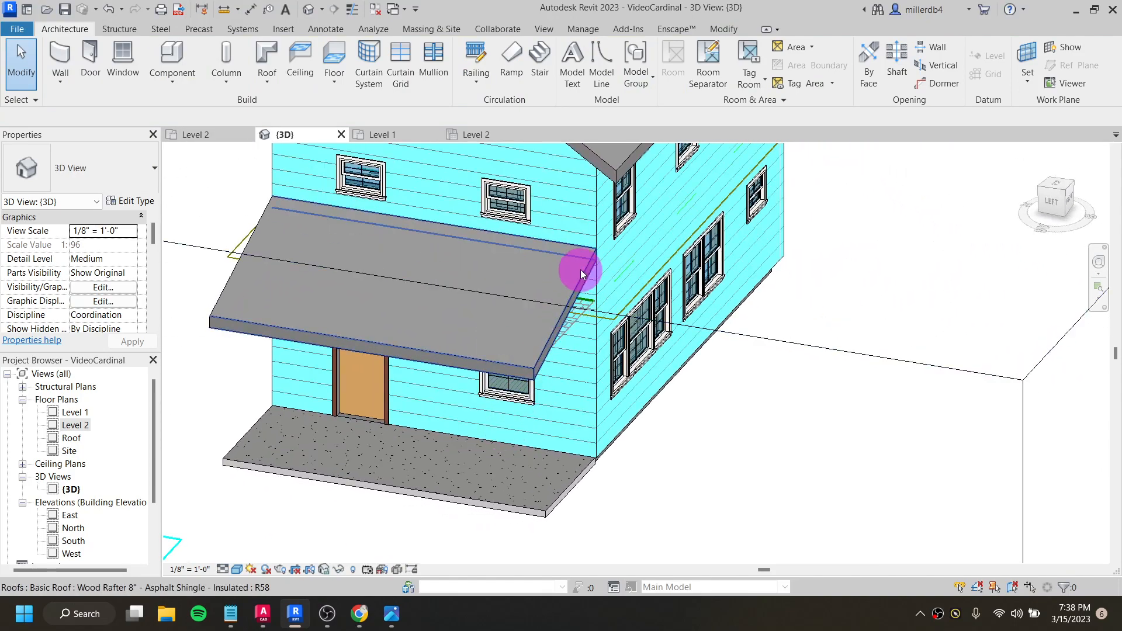
{"action": "middle_click_drag", "start_coordinate": [639, 300], "coordinate": [620, 316], "text": "shift"}
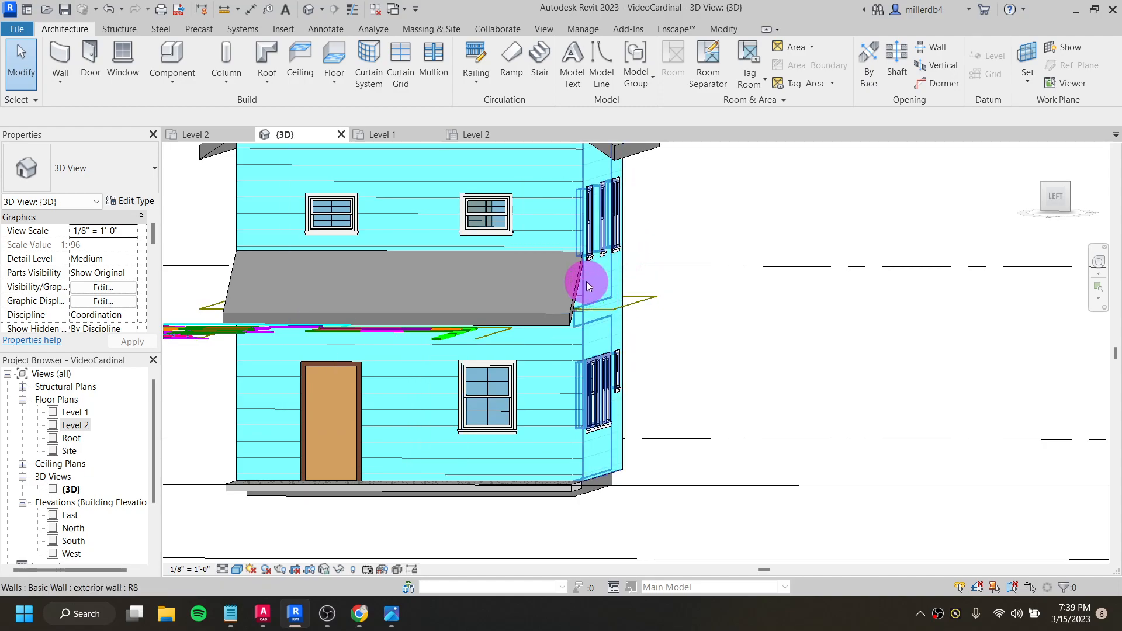
{"action": "middle_click_drag", "start_coordinate": [587, 282], "coordinate": [591, 293], "text": "shift"}
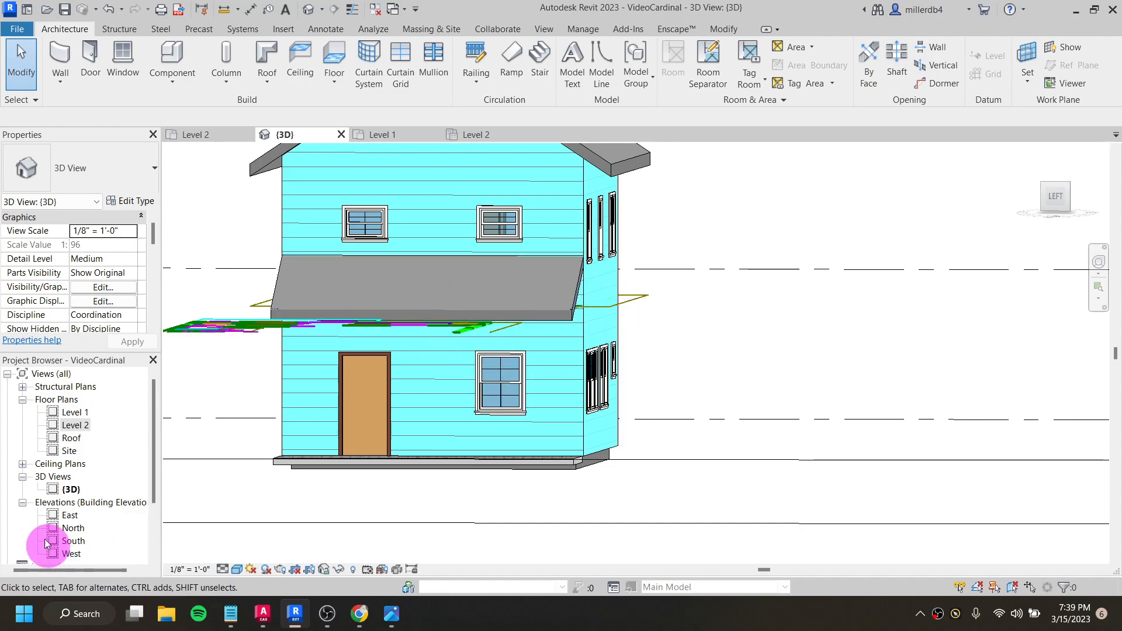
- Open the Level 2 floor plan, start a Roof by Footprint with a rectangular boundary, and check the lower side roof in the cardinal-6in.gif rendering
{"action": "double_click", "coordinate": [75, 426]}
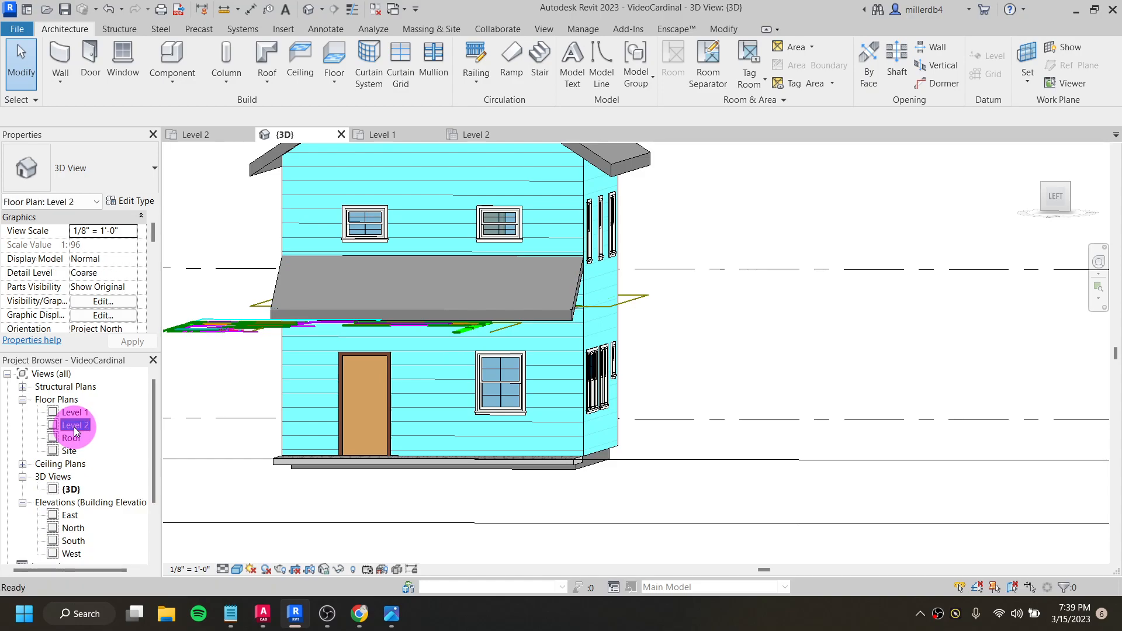
{"action": "scroll", "coordinate": [349, 457], "scroll_direction": "up", "scroll_amount": 1}
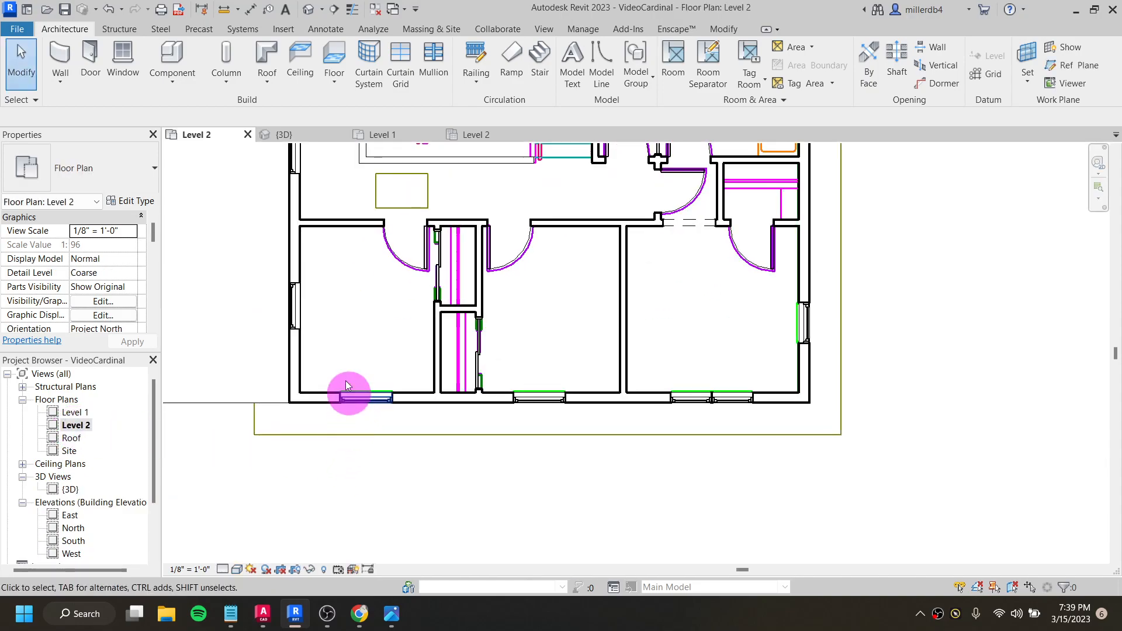
{"action": "scroll", "coordinate": [326, 350], "scroll_direction": "down", "scroll_amount": 2}
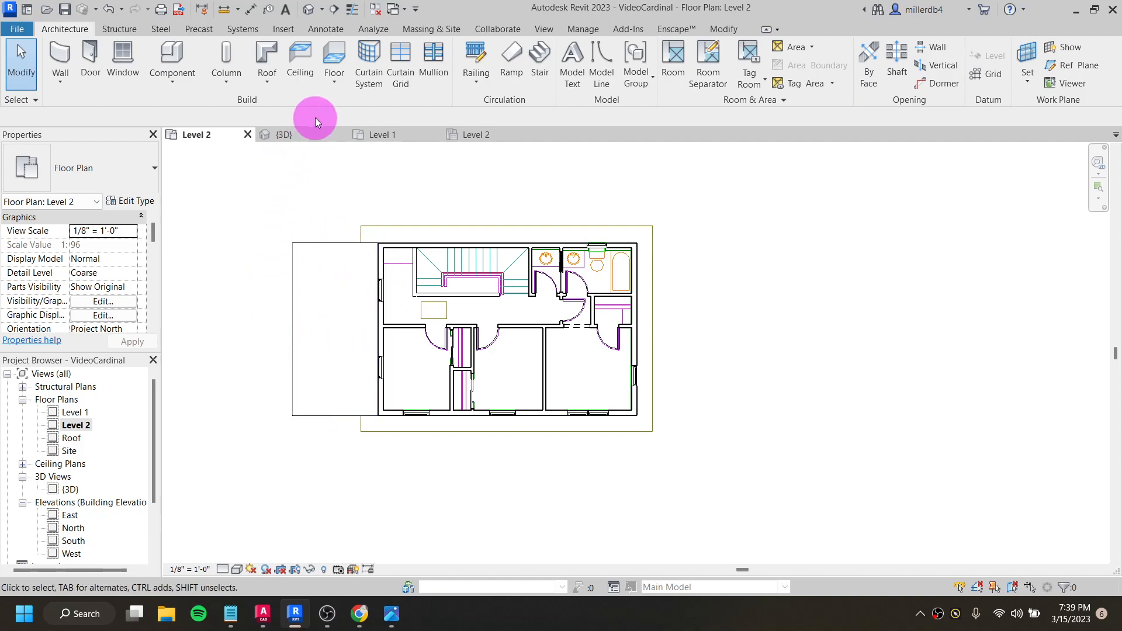
{"action": "left_click", "coordinate": [266, 62]}
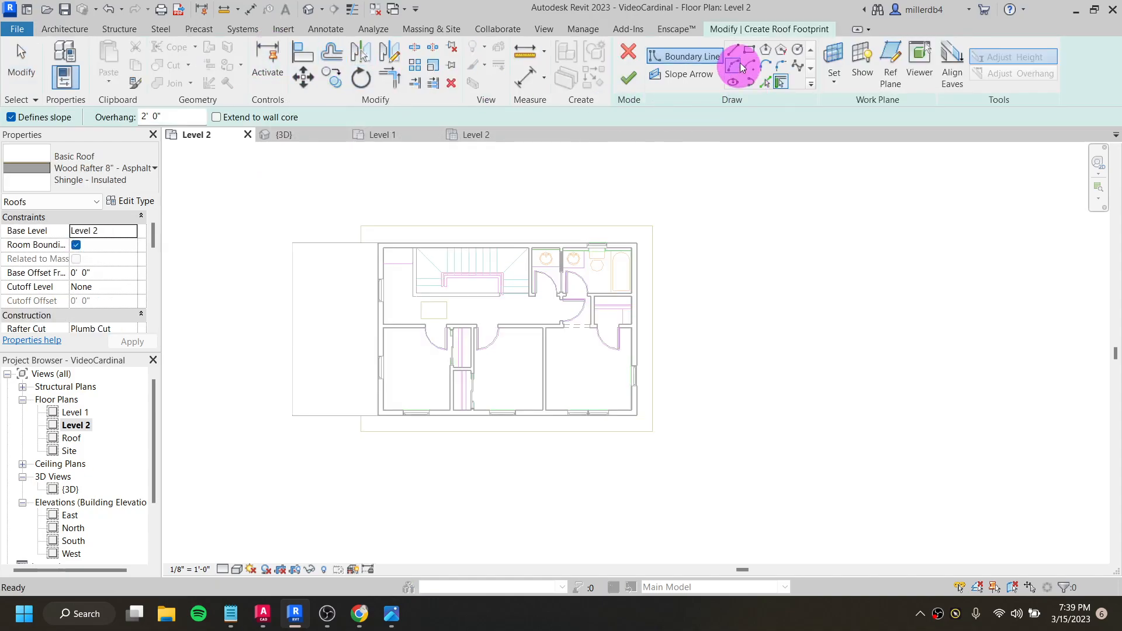
{"action": "left_click", "coordinate": [750, 50]}
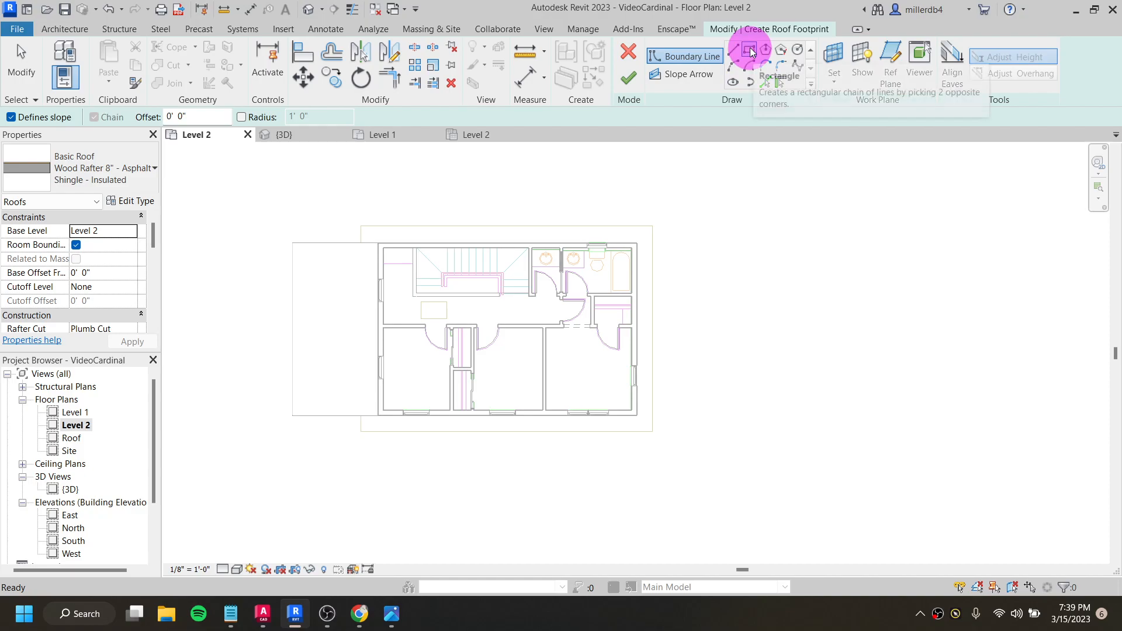
{"action": "mouse_move", "coordinate": [391, 614]}
{"action": "left_click", "coordinate": [399, 543]}
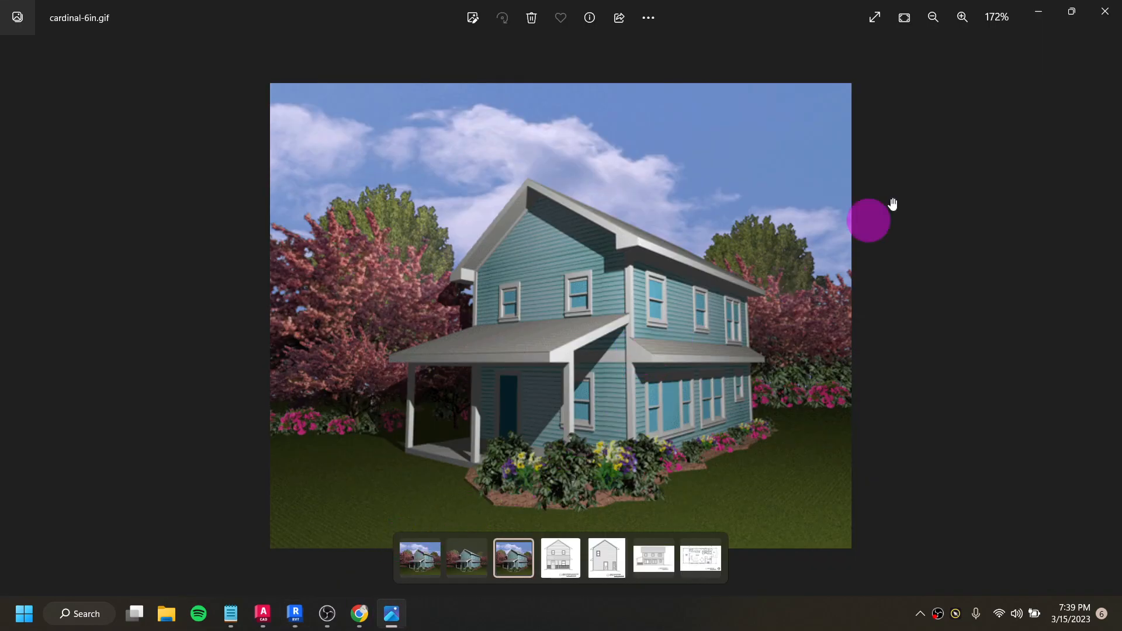
{"action": "left_click", "coordinate": [1041, 13]}
- Sketch a rectangular roof footprint 30' 1 3/4" long along the front exterior wall, from corner to corner and out to the main roof's eave line
{"action": "scroll", "coordinate": [386, 409], "scroll_direction": "up", "scroll_amount": 5}
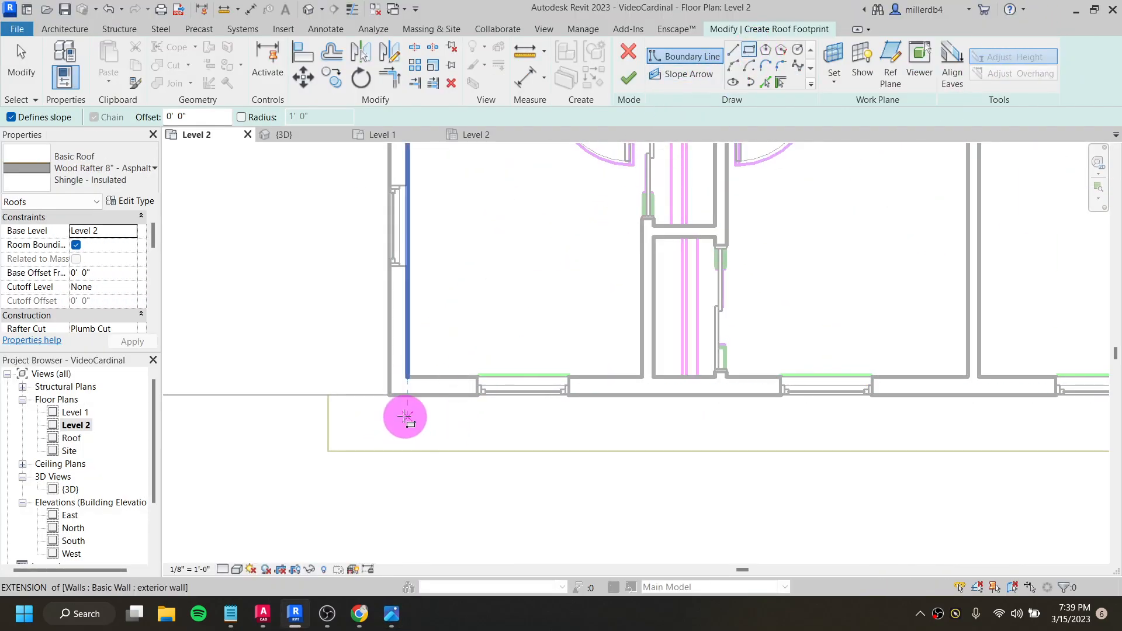
{"action": "left_click", "coordinate": [389, 396]}
{"action": "scroll", "coordinate": [707, 451], "scroll_direction": "down", "scroll_amount": 4}
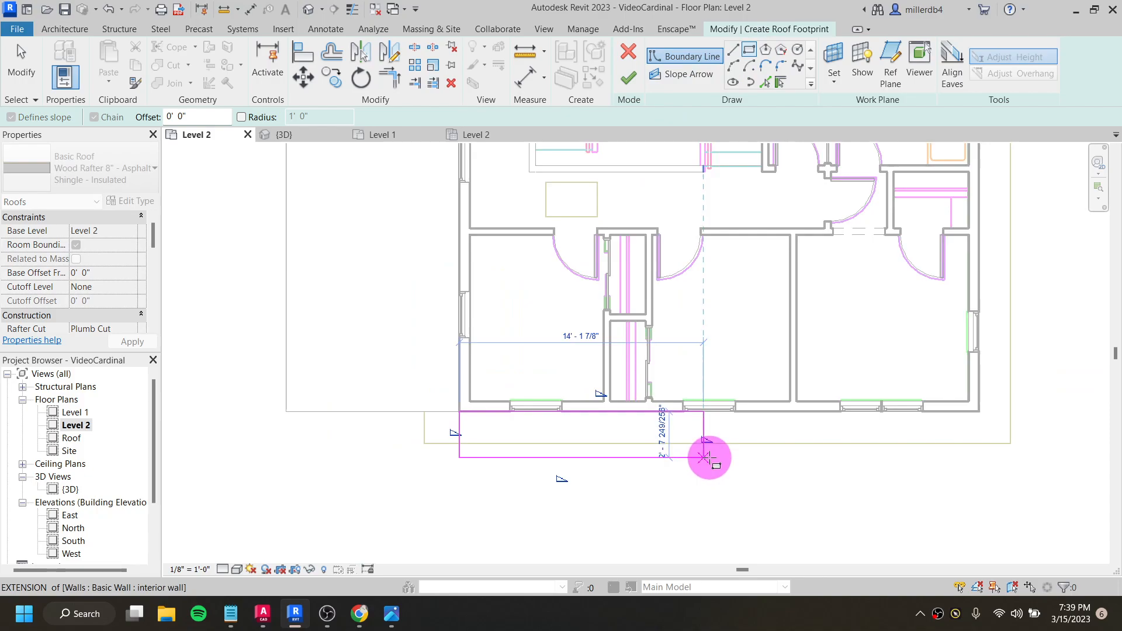
{"action": "scroll", "coordinate": [964, 421], "scroll_direction": "up", "scroll_amount": 2}
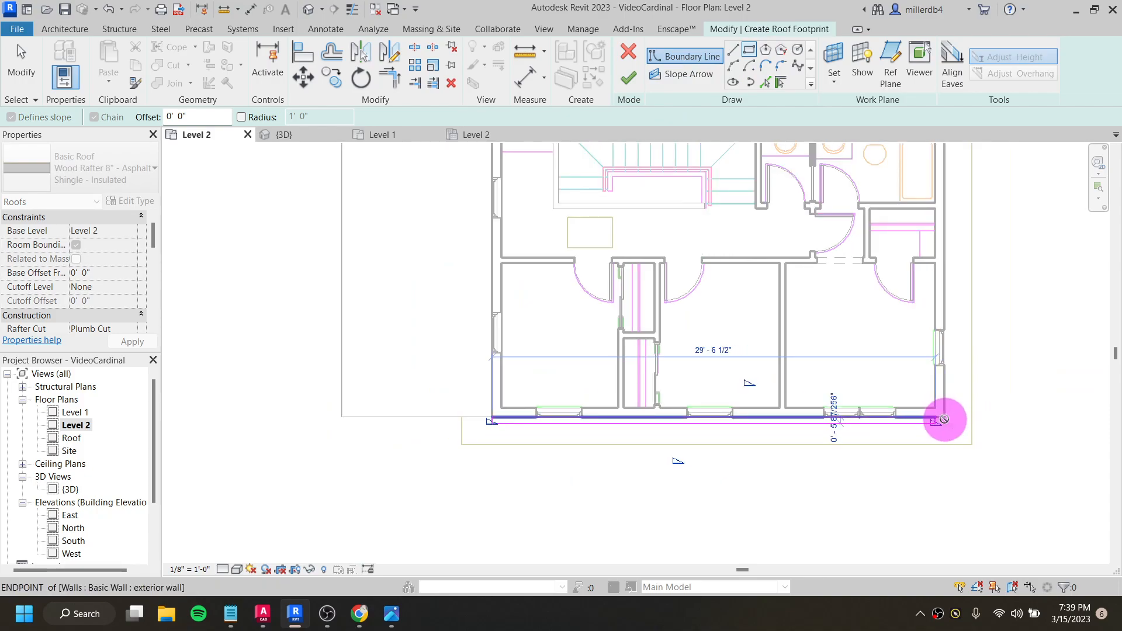
{"action": "scroll", "coordinate": [945, 417], "scroll_direction": "up", "scroll_amount": 3}
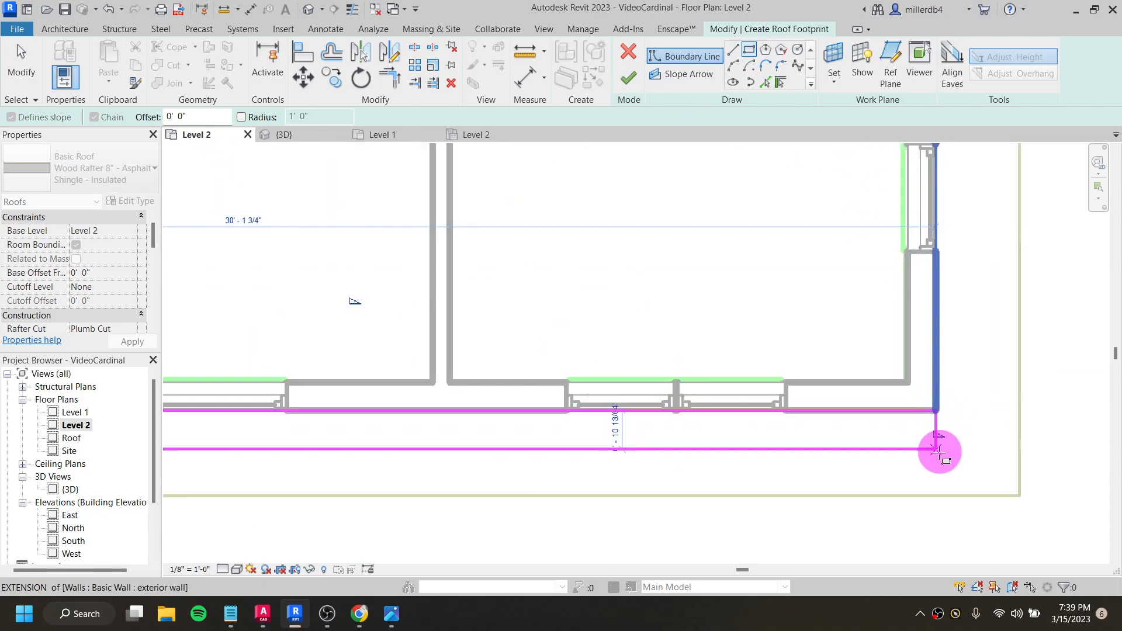
{"action": "left_click", "coordinate": [937, 495]}
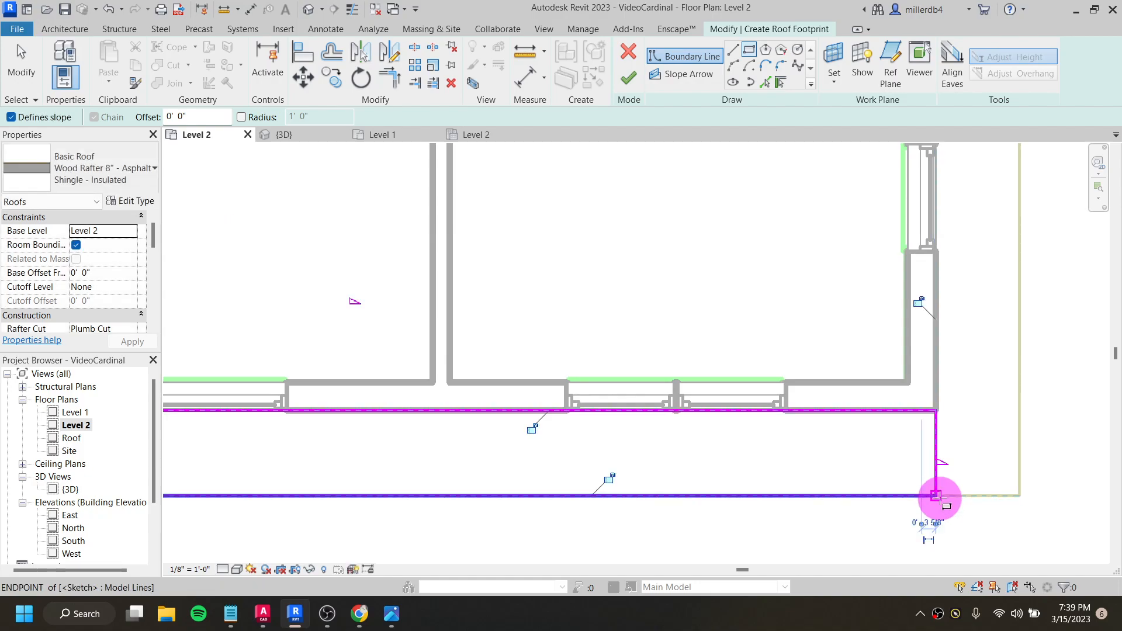
{"action": "scroll", "coordinate": [938, 495], "scroll_direction": "down", "scroll_amount": 3}
{"action": "scroll", "coordinate": [819, 494], "scroll_direction": "up", "scroll_amount": 1}
{"action": "key", "text": "Escape"}
{"action": "key", "text": "Escape"}
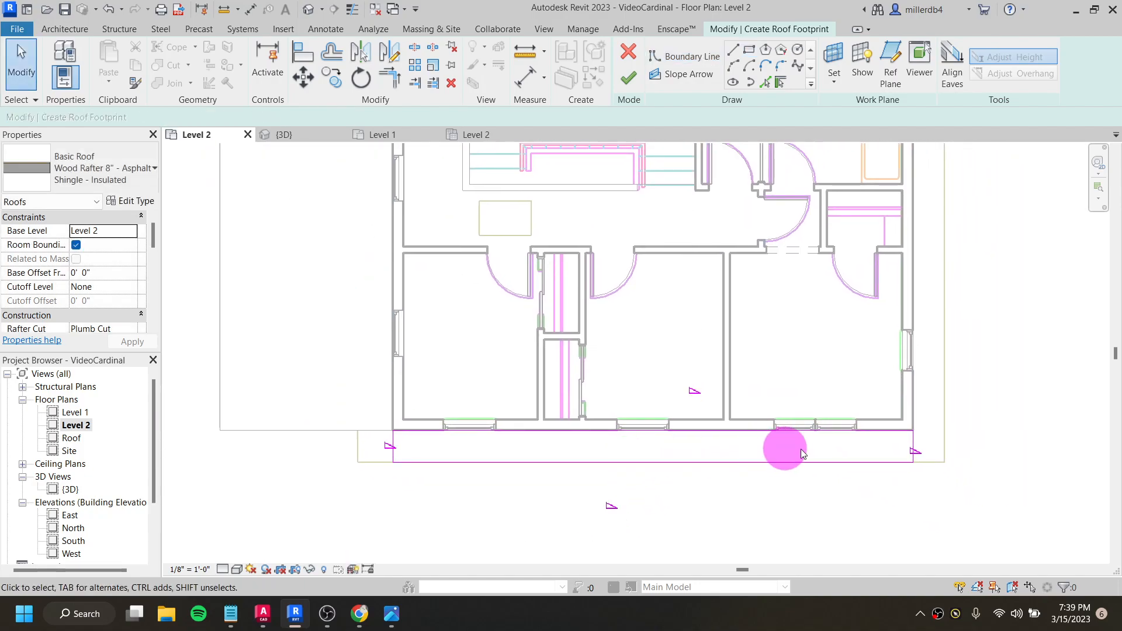
- Turn off Defines Slope for the footprint's two short ends and its wall-side edge
{"action": "left_click_drag", "start_coordinate": [914, 453], "coordinate": [802, 445]}
{"action": "left_click_drag", "start_coordinate": [311, 415], "coordinate": [991, 415]}
{"action": "left_click_drag", "start_coordinate": [945, 449], "coordinate": [380, 388]}
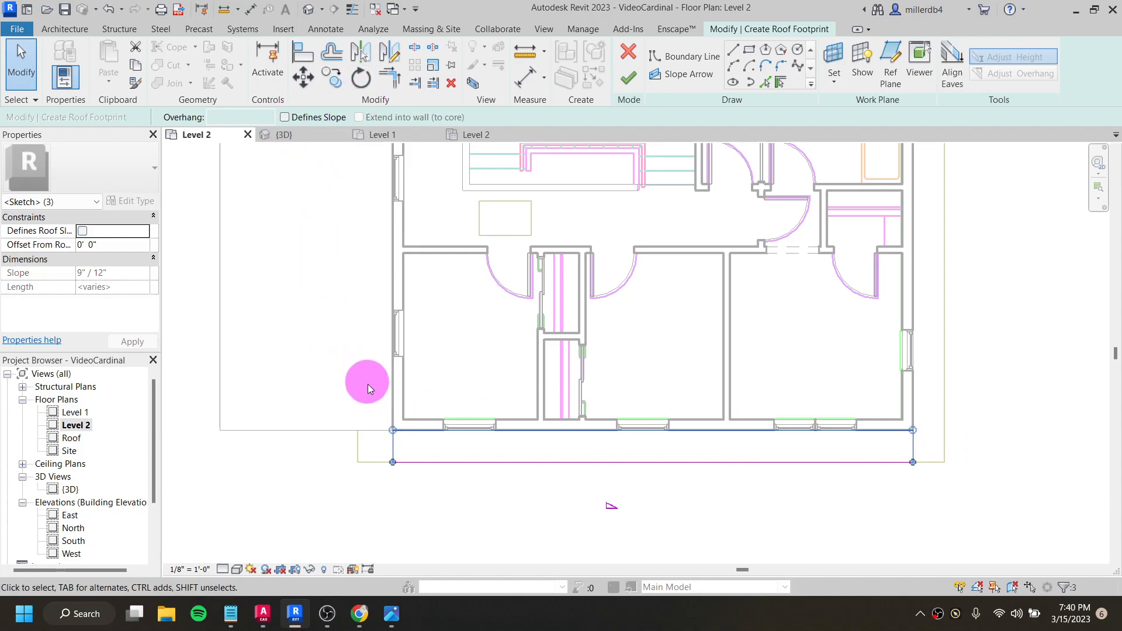
- Set the slope of the lower roof's front eave edge to 8" / 12", finish the footprint roof, and check it in 3D
{"action": "left_click", "coordinate": [439, 500]}
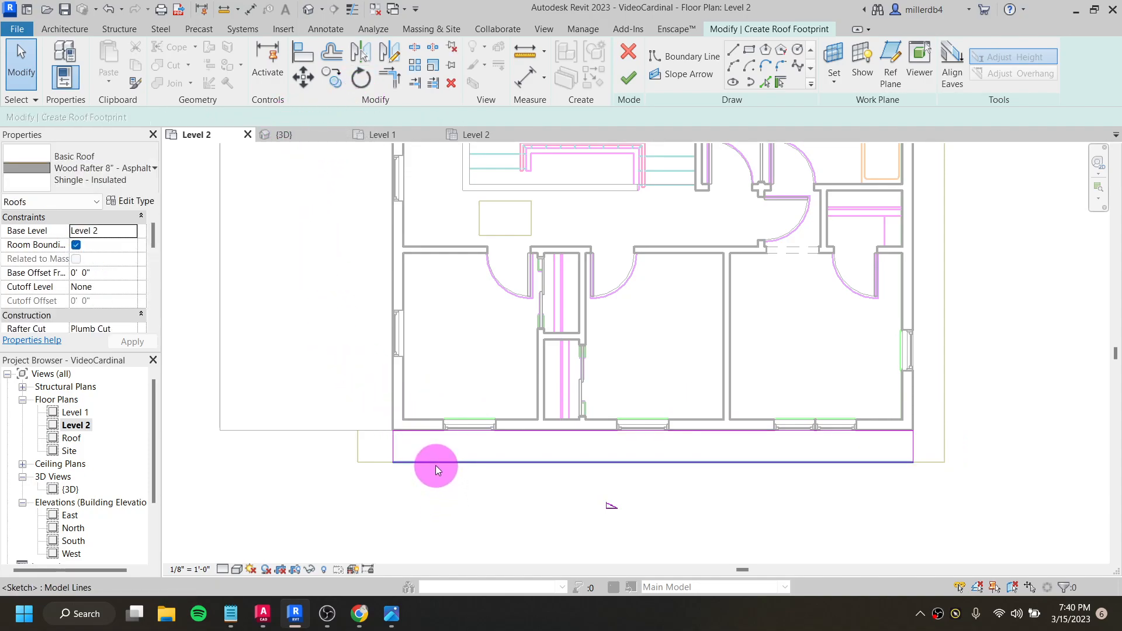
{"action": "left_click", "coordinate": [436, 465]}
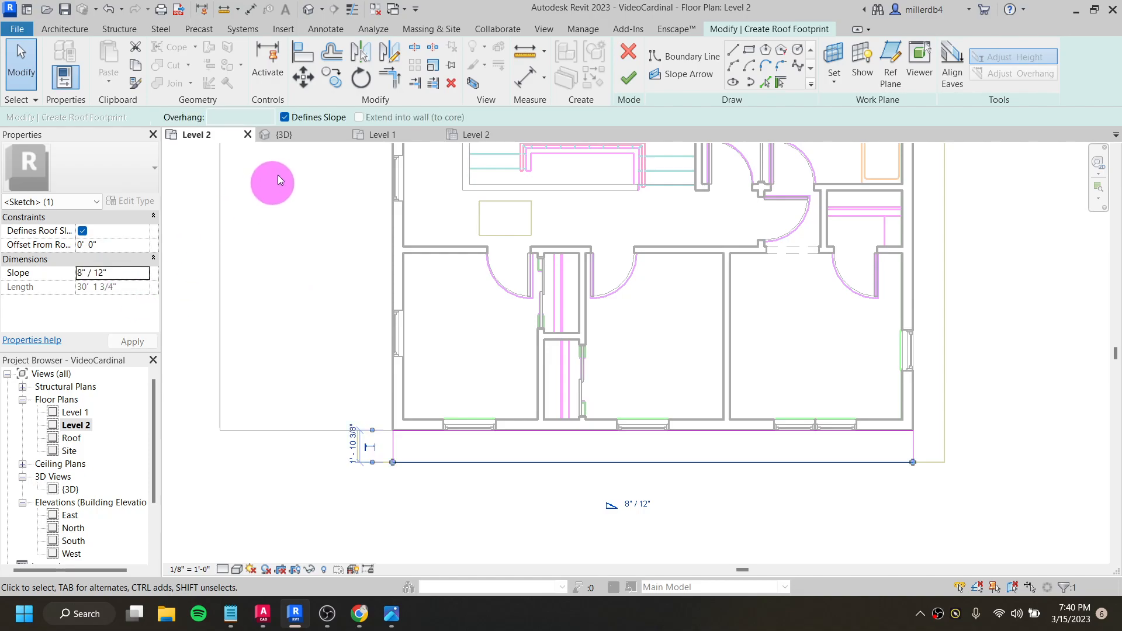
{"action": "left_click", "coordinate": [636, 78]}
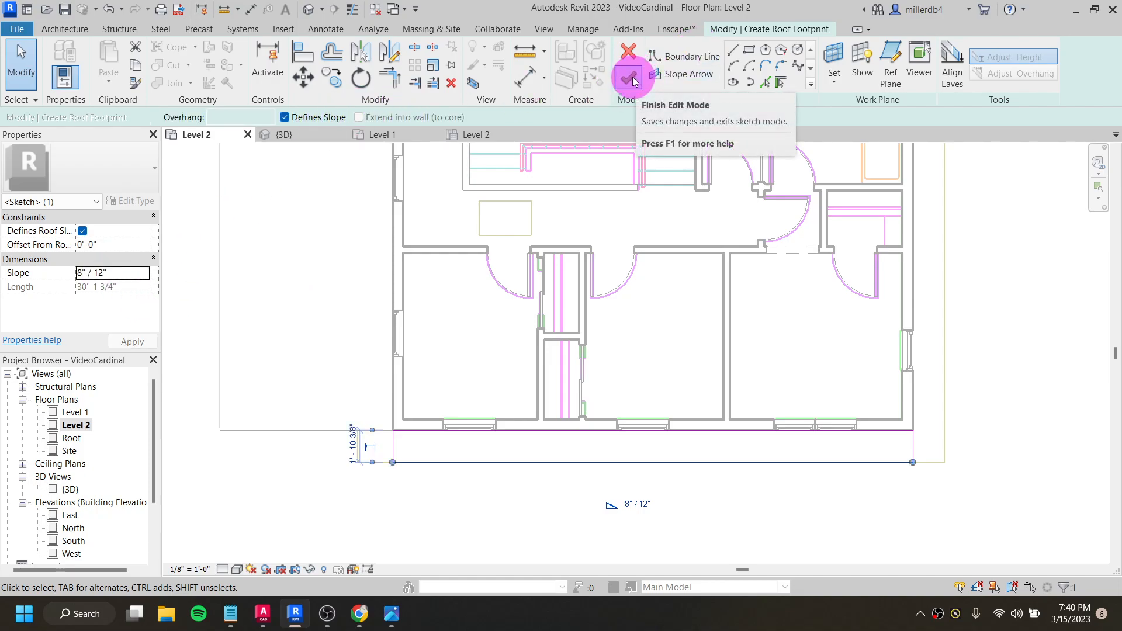
{"action": "left_click", "coordinate": [220, 323]}
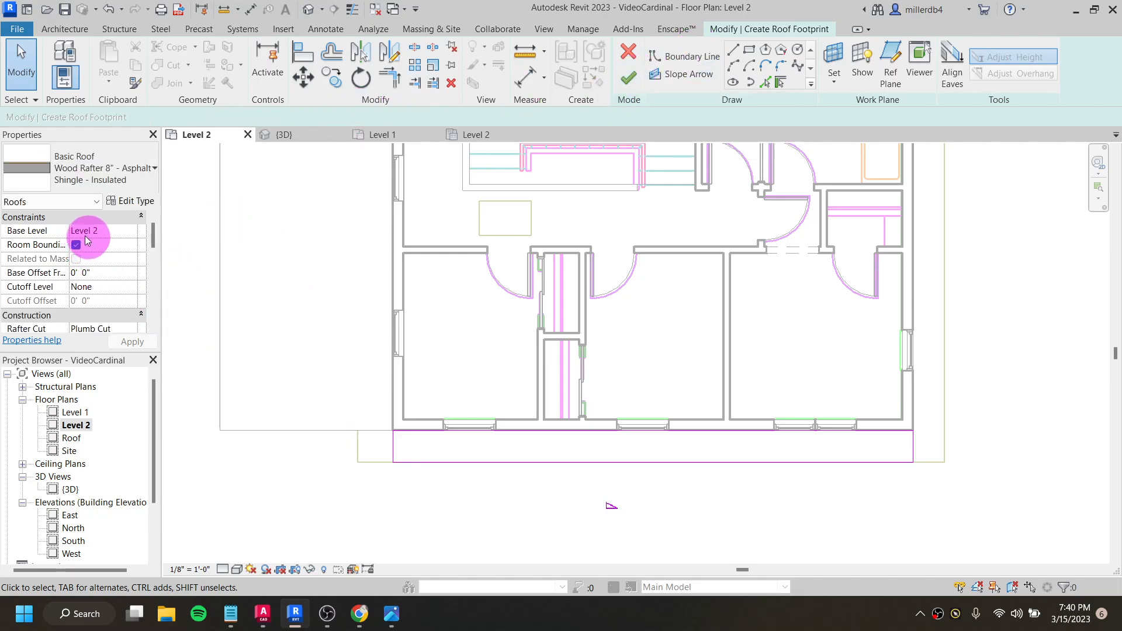
{"action": "left_click", "coordinate": [630, 79]}
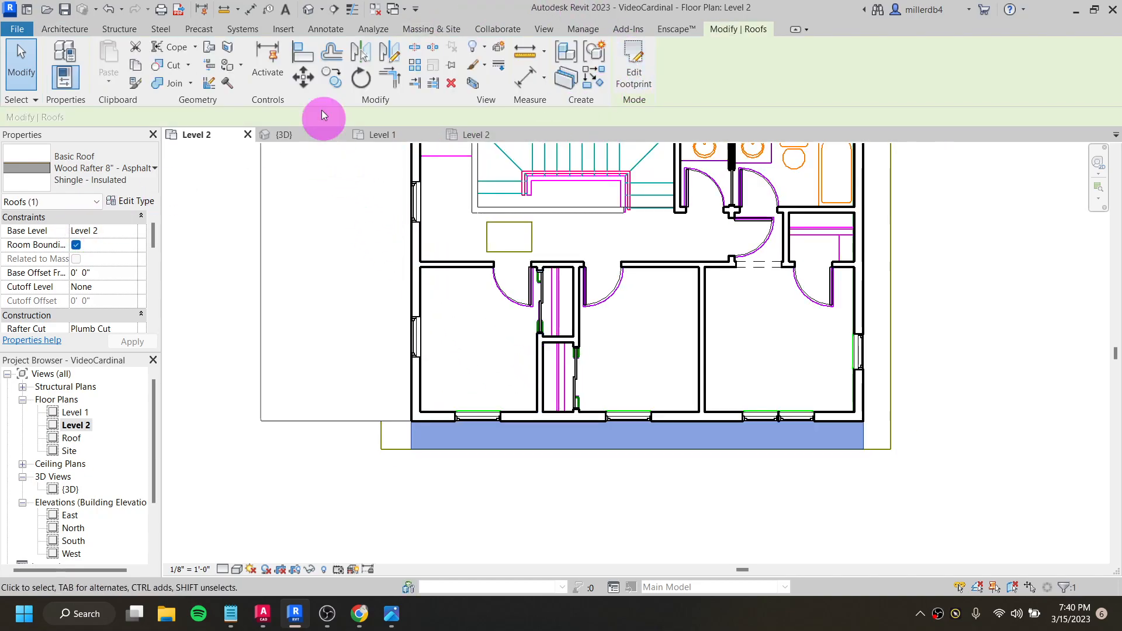
{"action": "left_click", "coordinate": [309, 9]}
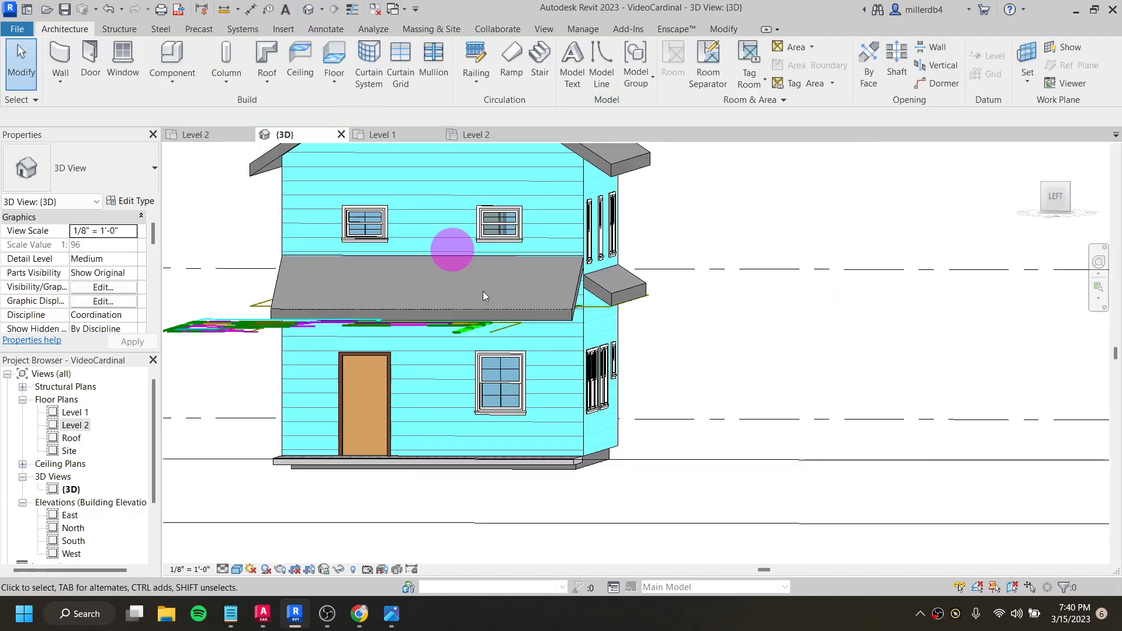
{"action": "middle_click_drag", "start_coordinate": [551, 531], "coordinate": [622, 442], "text": "shift"}
{"action": "middle_click_drag", "start_coordinate": [466, 474], "coordinate": [528, 431], "text": "shift"}
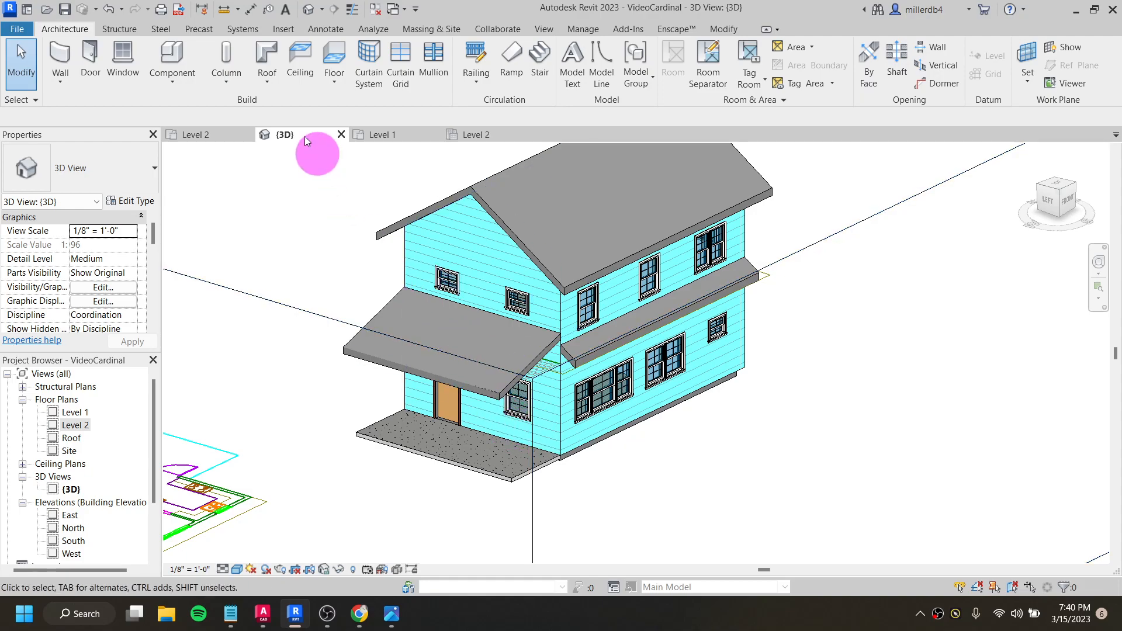
- Start a roof soffit and try to finish it with only the lower front roof's bottom eave edge picked as boundary
{"action": "left_click", "coordinate": [268, 87]}
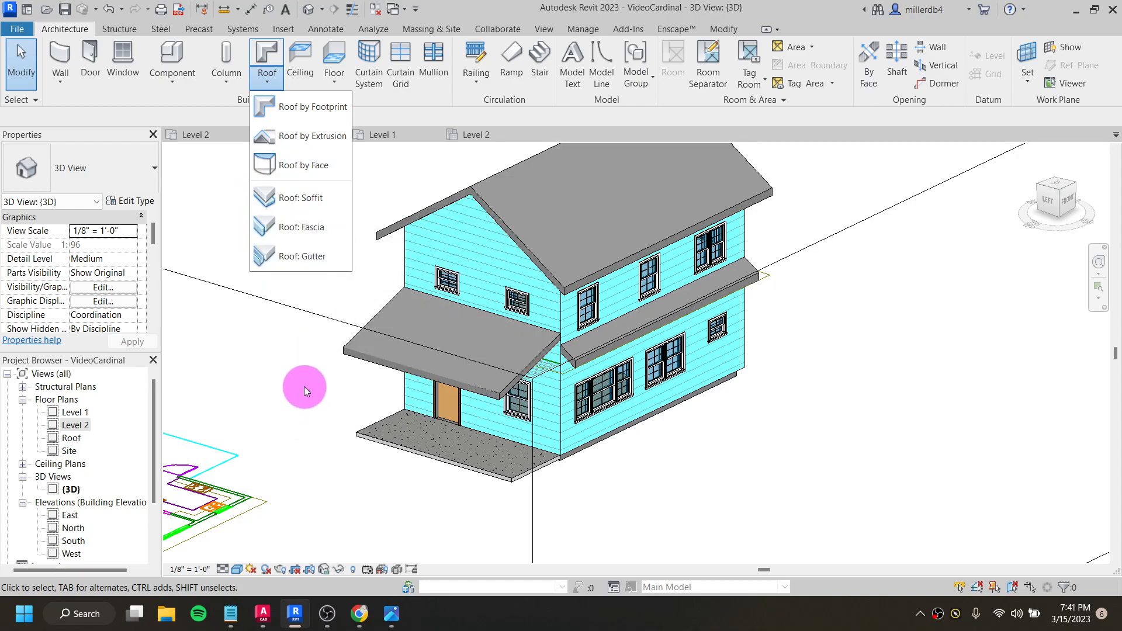
{"action": "left_click", "coordinate": [311, 206]}
{"action": "left_click", "coordinate": [554, 339]}
{"action": "scroll", "coordinate": [563, 366], "scroll_direction": "up", "scroll_amount": 4}
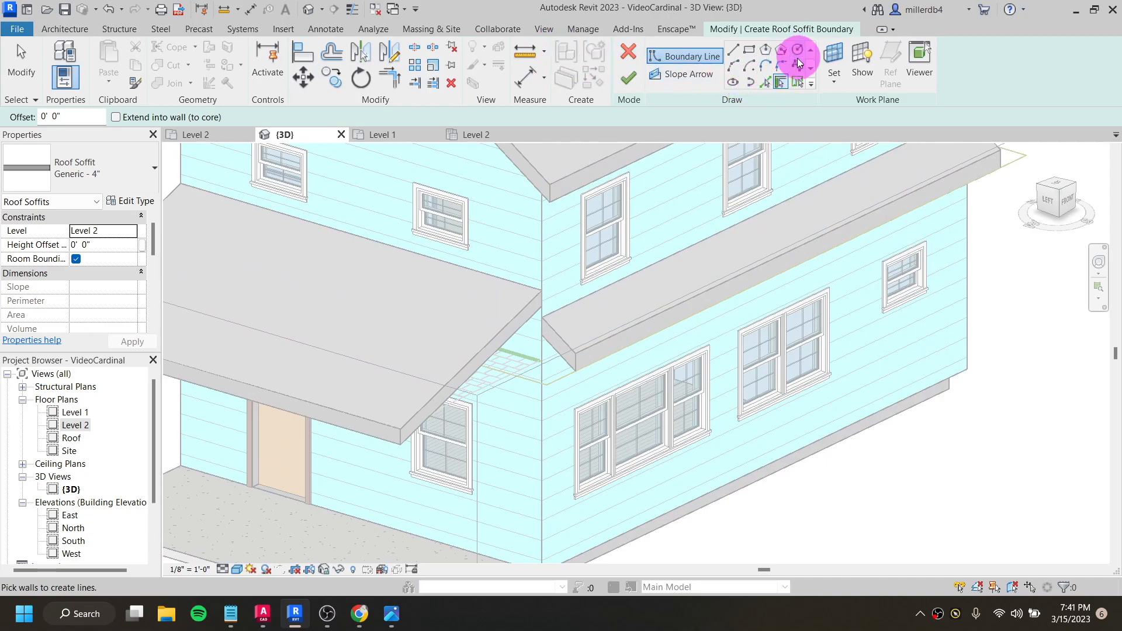
{"action": "left_click", "coordinate": [766, 82]}
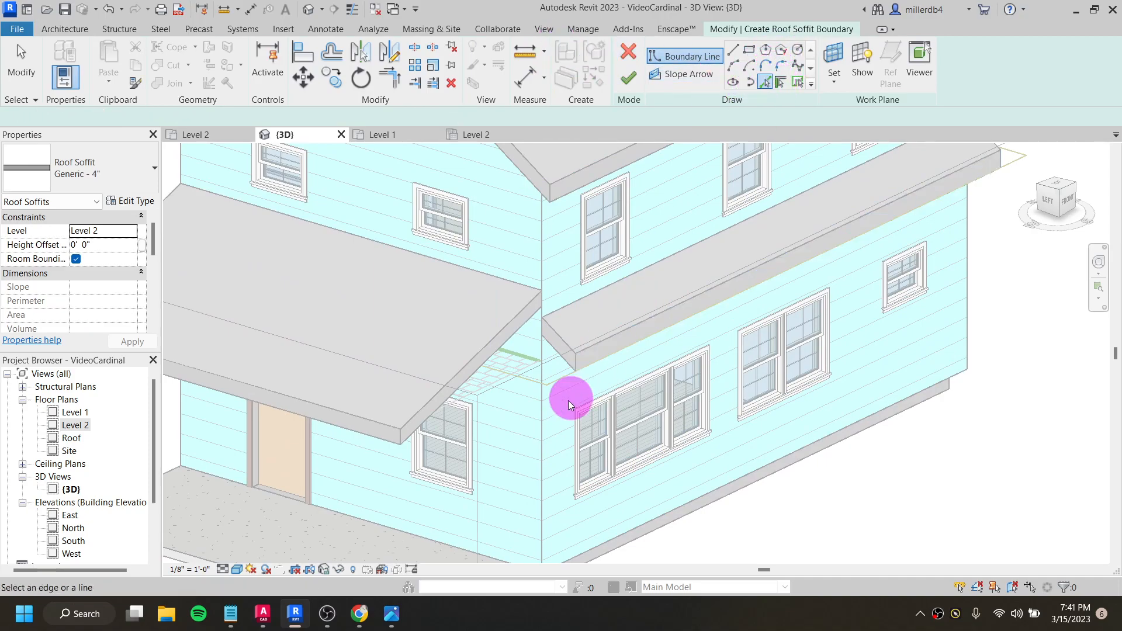
{"action": "left_click", "coordinate": [587, 367]}
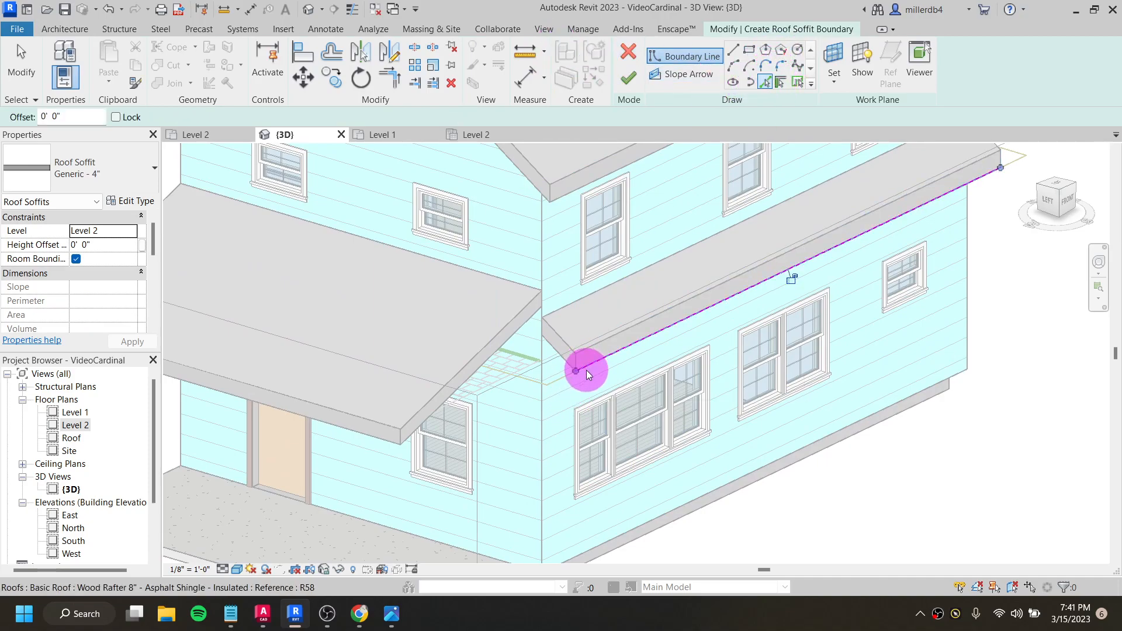
{"action": "left_click", "coordinate": [629, 79]}
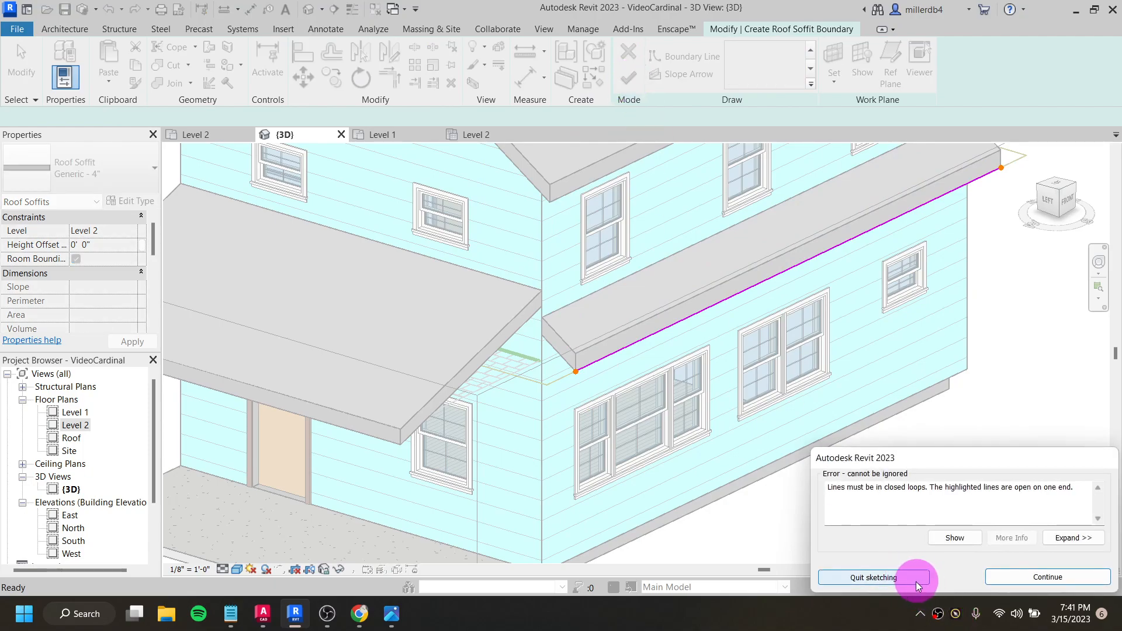
{"action": "left_click", "coordinate": [1018, 587]}
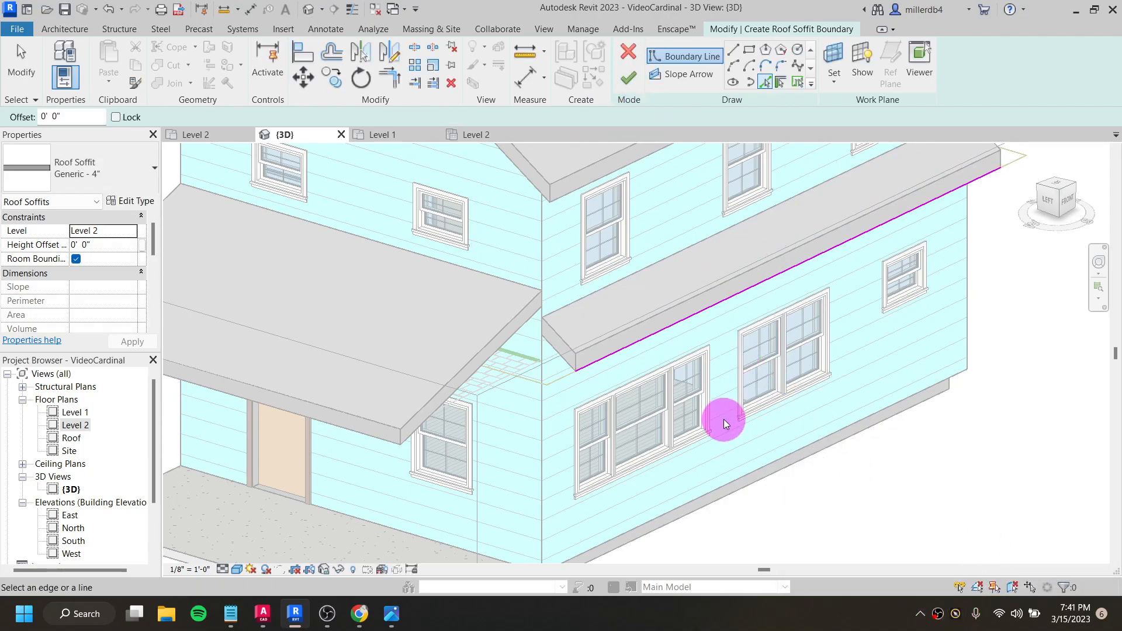
- On the Level 2 floor plan, close the soffit boundary with lines along both roof ends and the exterior wall, and finish it
{"action": "middle_click_drag", "start_coordinate": [715, 411], "coordinate": [691, 225], "text": "shift"}
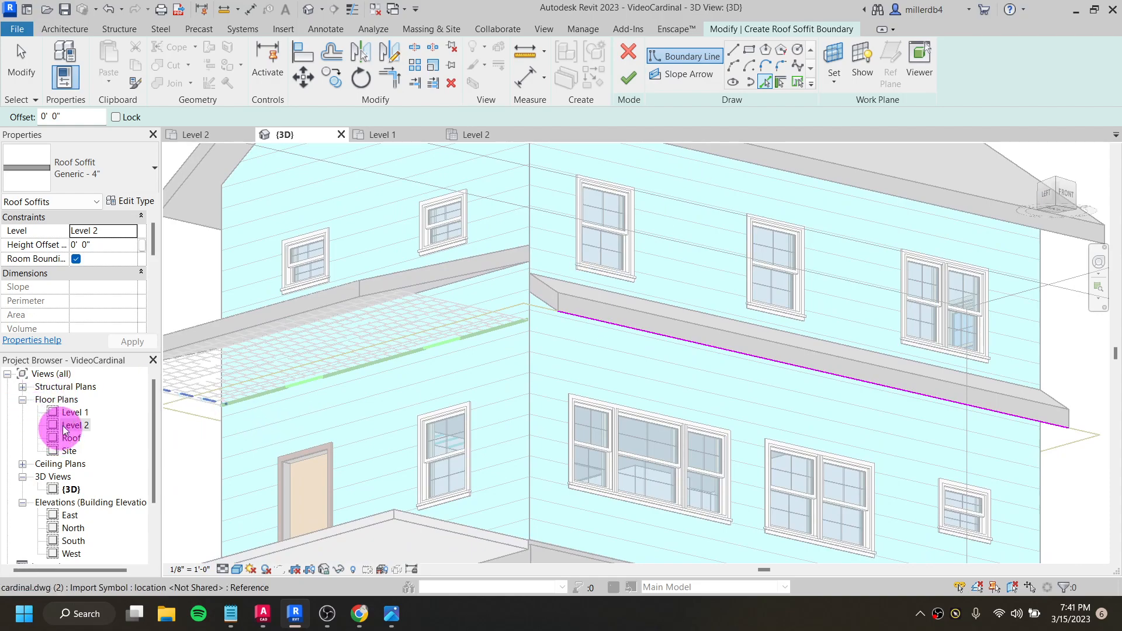
{"action": "left_click", "coordinate": [75, 427]}
{"action": "double_click", "coordinate": [75, 429]}
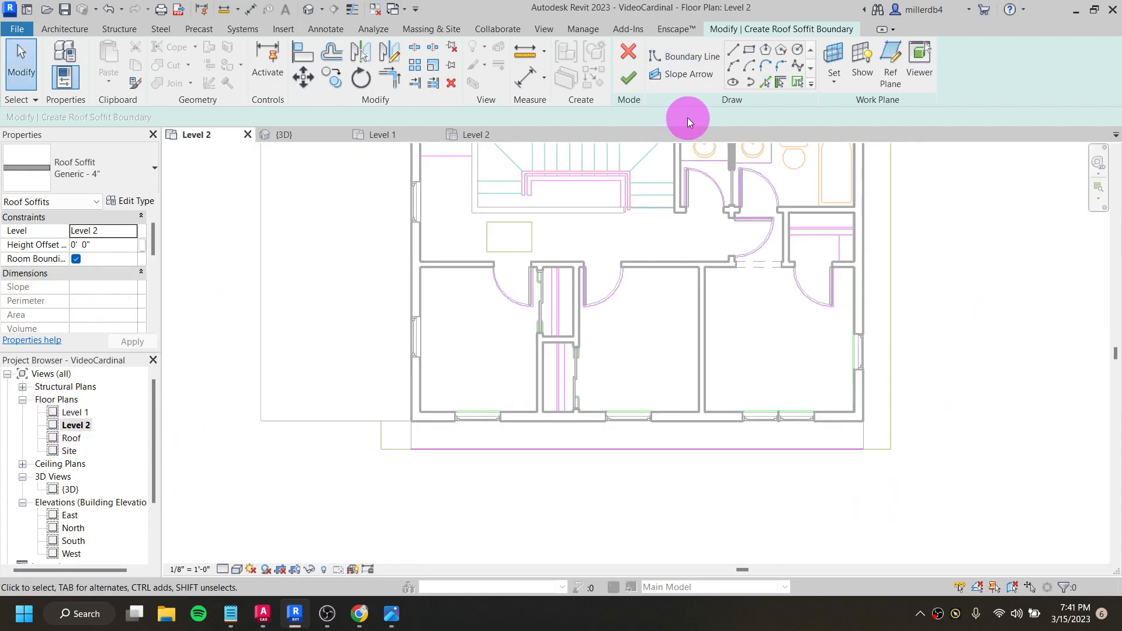
{"action": "left_click", "coordinate": [733, 50]}
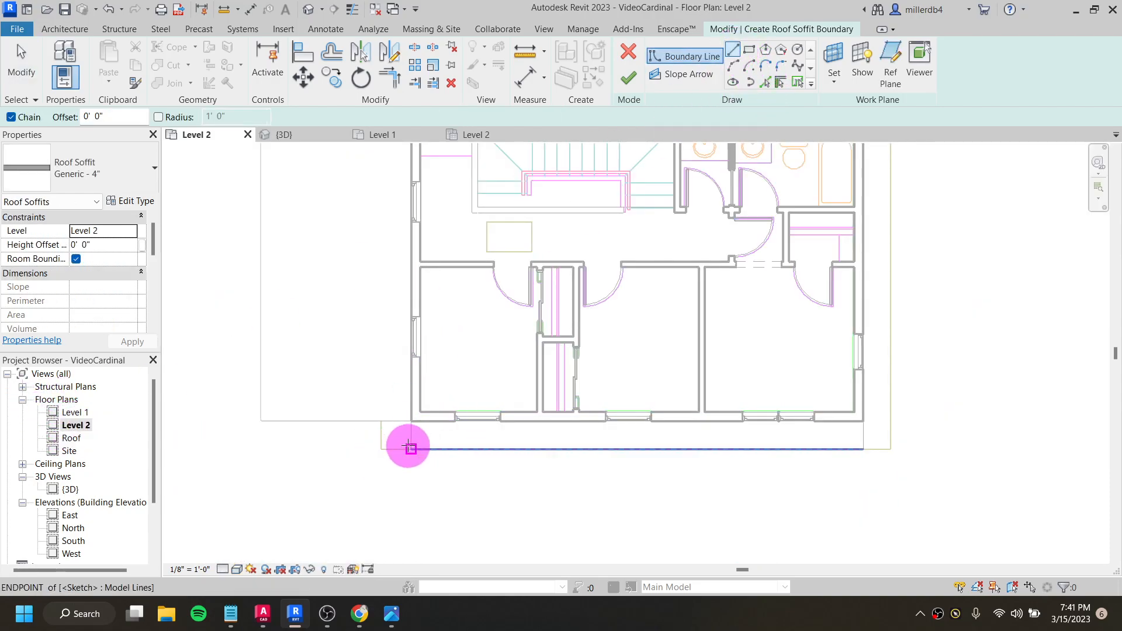
{"action": "left_click", "coordinate": [411, 449]}
{"action": "left_click", "coordinate": [411, 421]}
{"action": "left_click", "coordinate": [864, 421]}
{"action": "left_click", "coordinate": [863, 449]}
{"action": "left_click", "coordinate": [628, 80]}
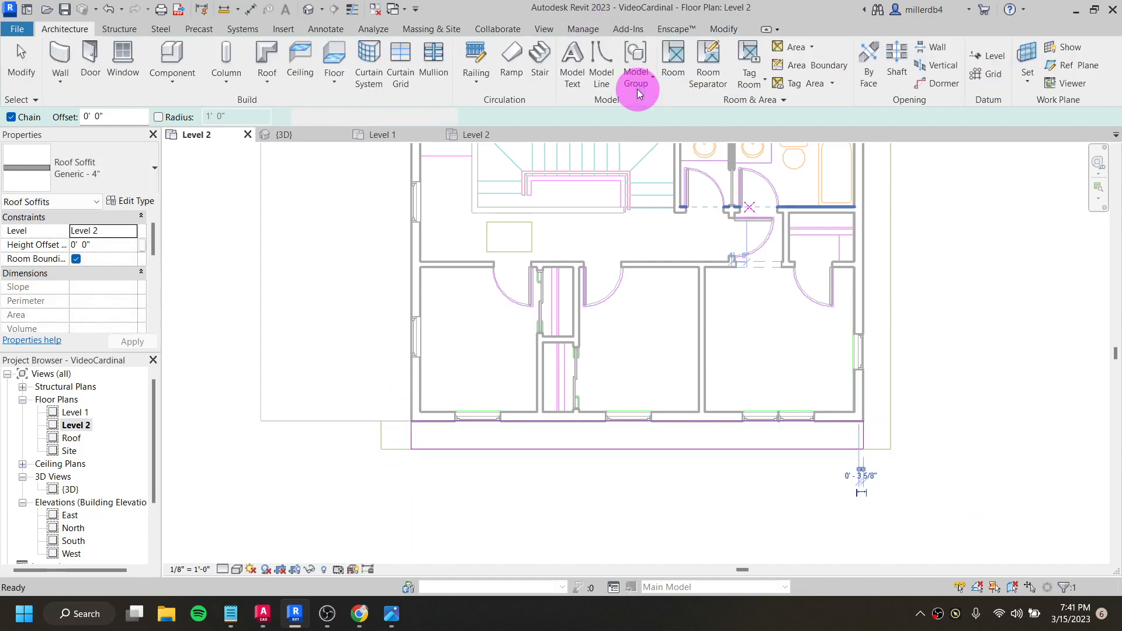
- Check the new soffit under the lower front roof in the 3D view and delete it
{"action": "left_click", "coordinate": [309, 8]}
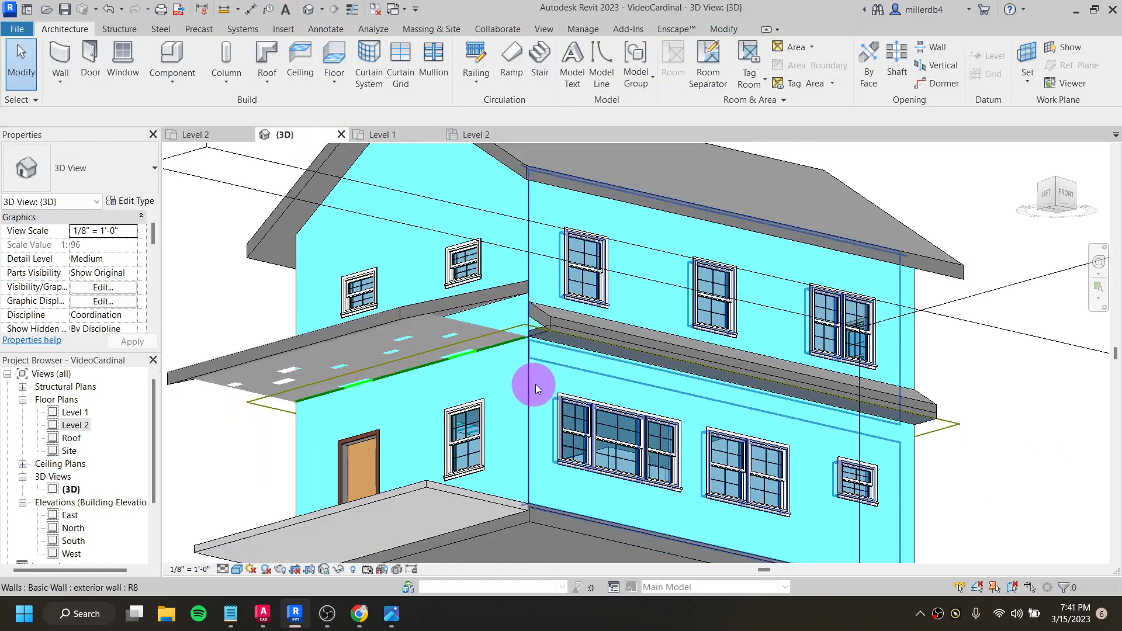
{"action": "mouse_move", "coordinate": [536, 389]}
{"action": "middle_mouse_down", "text": "shift"}
{"action": "mouse_move", "coordinate": [576, 371]}
{"action": "mouse_move", "coordinate": [657, 363]}
{"action": "mouse_move", "coordinate": [577, 401]}
{"action": "mouse_move", "coordinate": [545, 497]}
{"action": "mouse_move", "coordinate": [526, 456]}
{"action": "mouse_move", "coordinate": [581, 300]}
{"action": "mouse_move", "coordinate": [556, 416]}
{"action": "mouse_move", "coordinate": [555, 386]}
{"action": "middle_mouse_up", "text": "shift"}
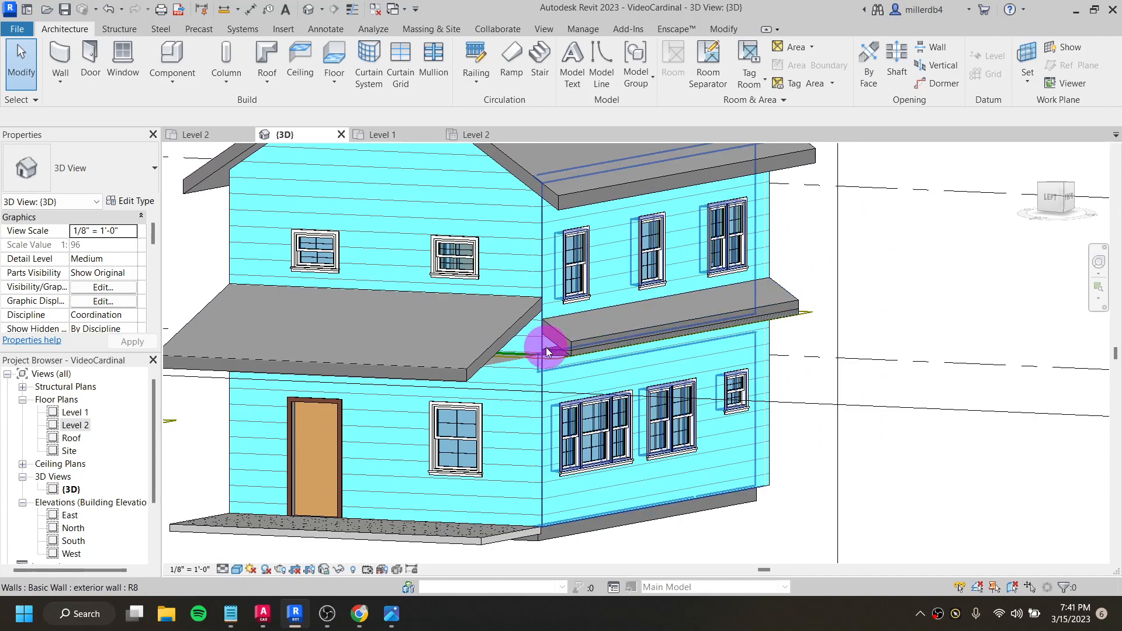
{"action": "left_click", "coordinate": [267, 79]}
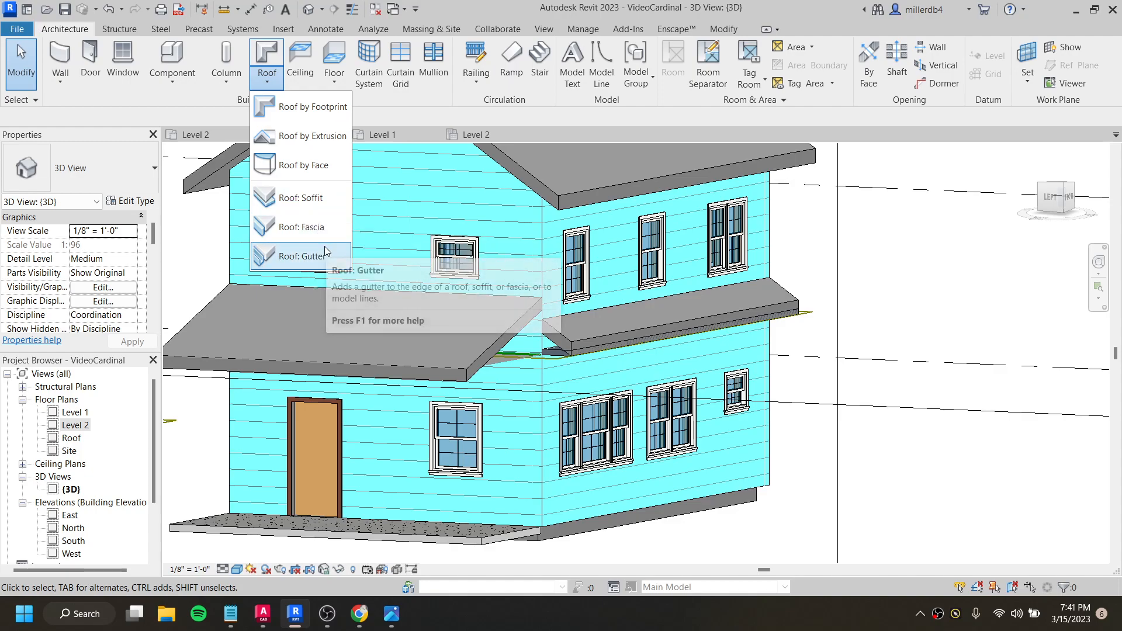
{"action": "left_click", "coordinate": [558, 350]}
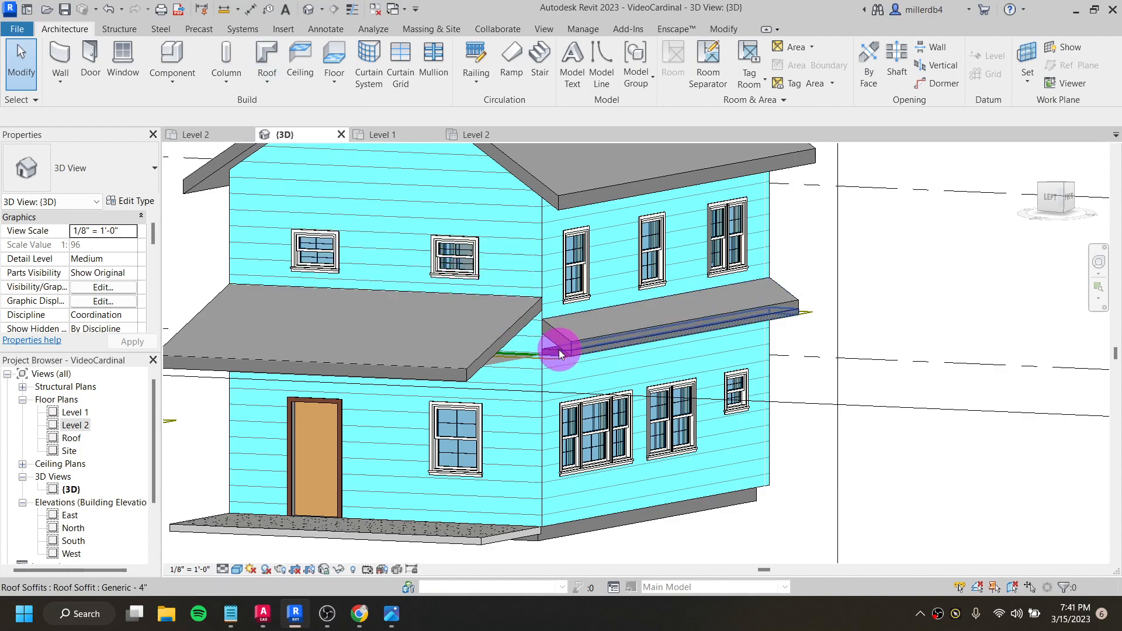
{"action": "left_click", "coordinate": [559, 355]}
{"action": "key", "text": "Delete"}
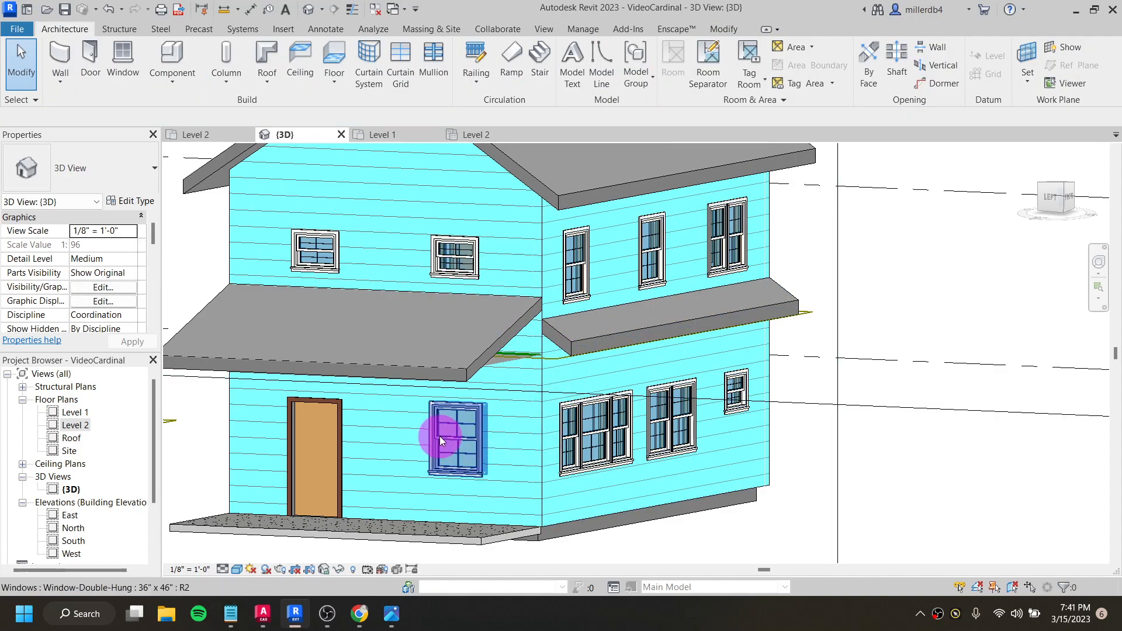
- View the roofed house in 3D, then switch to Notepad and highlight the "add a foundation" task in the video goals
{"action": "scroll", "coordinate": [455, 421], "scroll_direction": "down", "scroll_amount": 1}
{"action": "middle_click_drag", "start_coordinate": [564, 371], "coordinate": [538, 439], "text": "shift"}
{"action": "scroll", "coordinate": [544, 391], "scroll_direction": "down", "scroll_amount": 2}
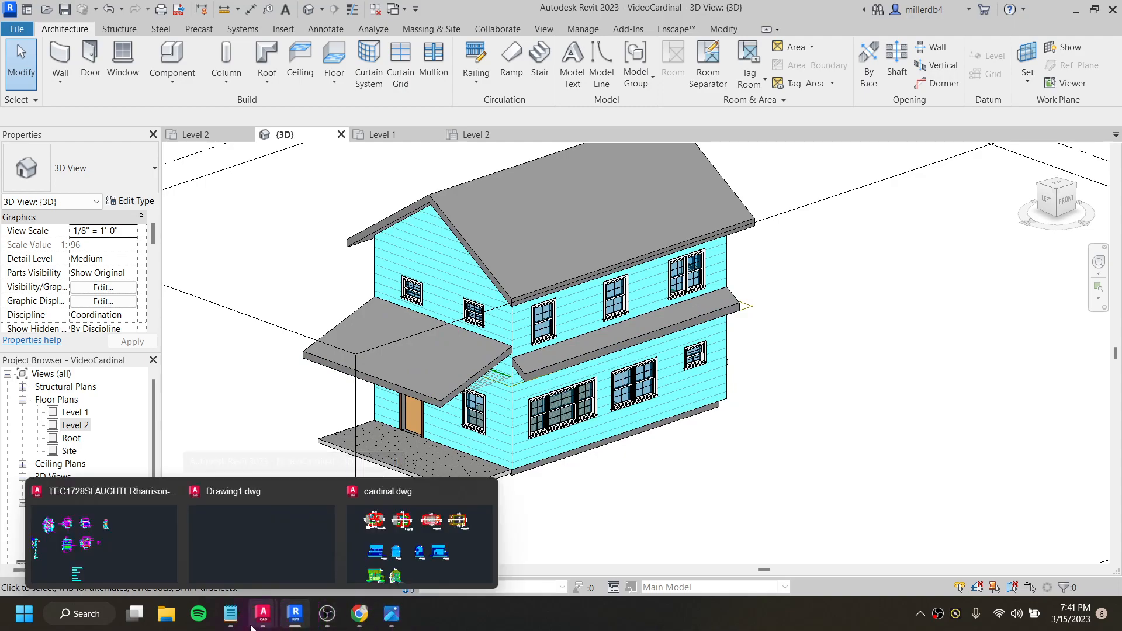
{"action": "left_click", "coordinate": [230, 614]}
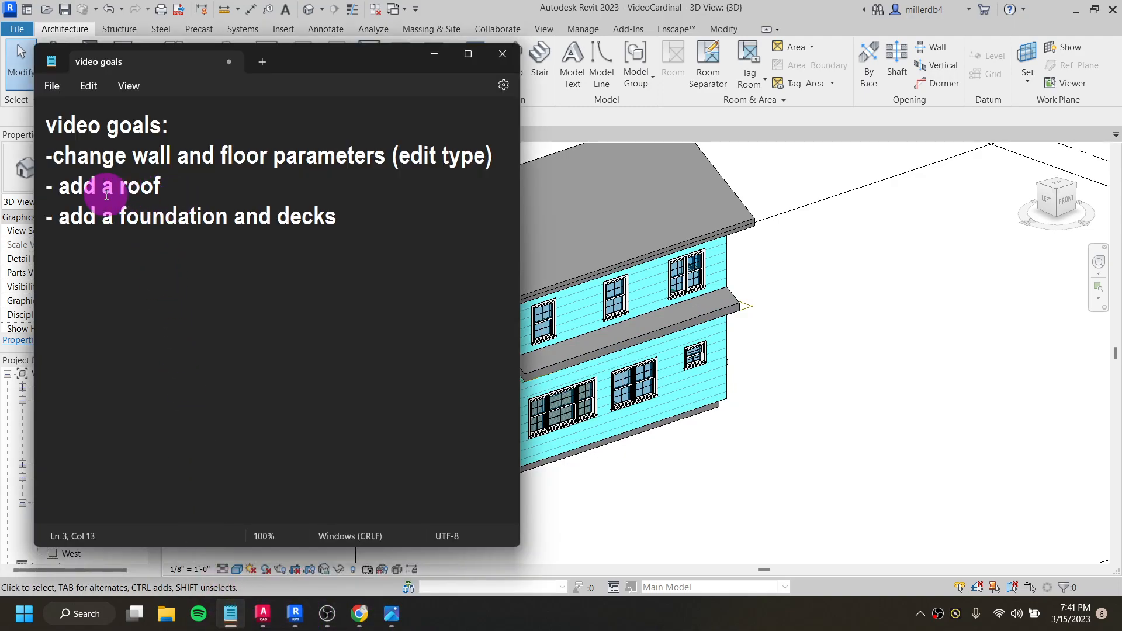
{"action": "left_click_drag", "start_coordinate": [59, 219], "coordinate": [229, 224]}
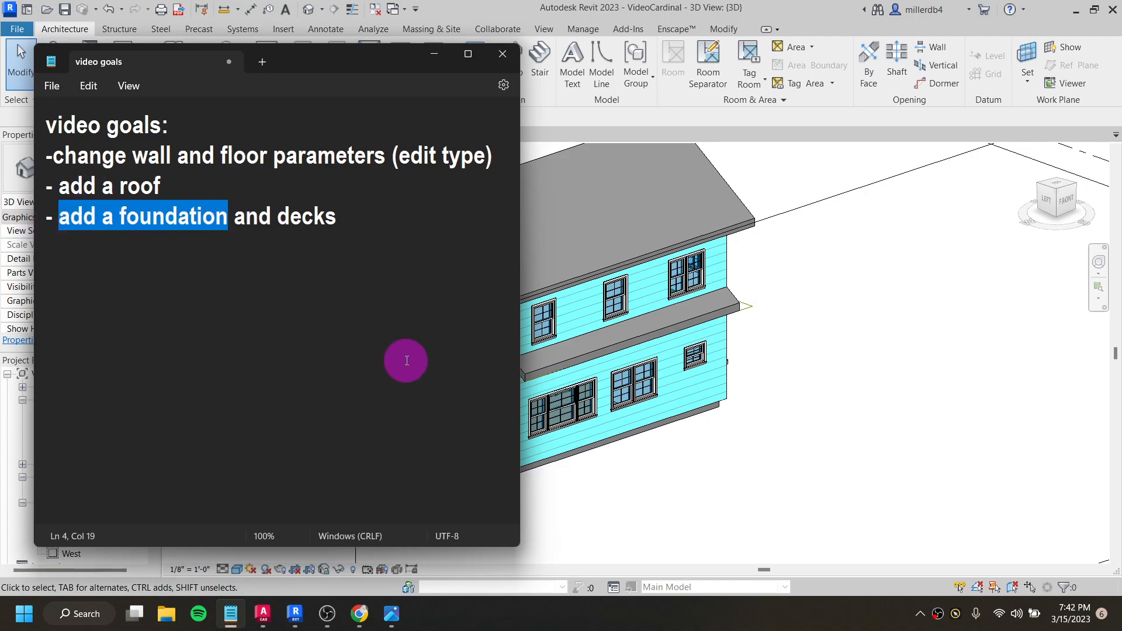
{"action": "left_click", "coordinate": [621, 496]}
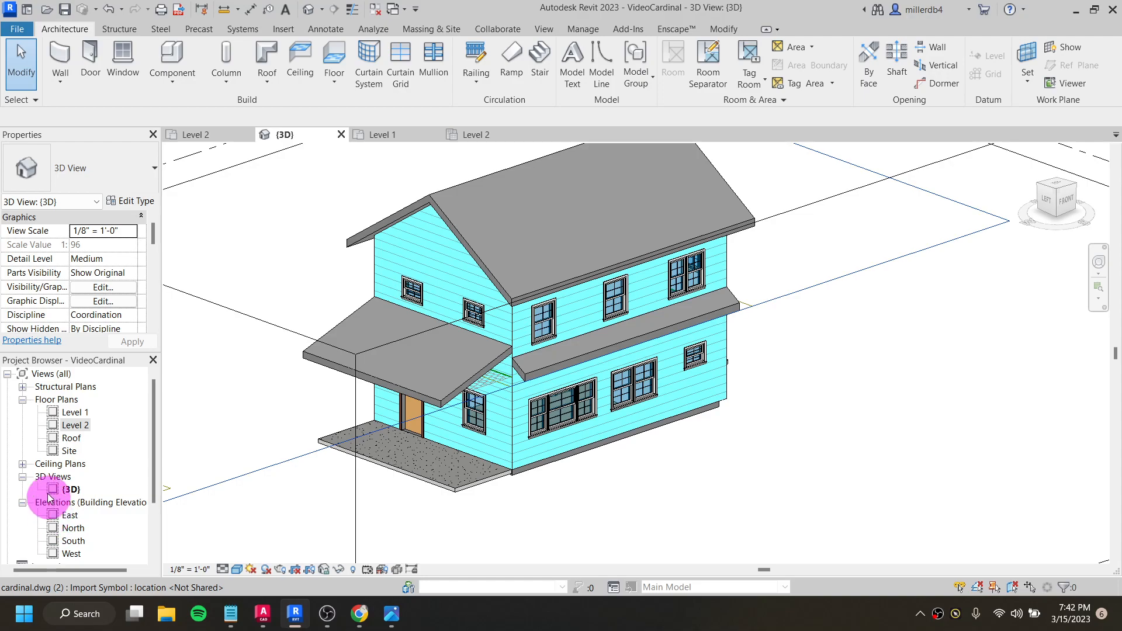
- Open the North elevation and add a level 4' 0" below Level 1, aligned with the ends of the existing levels
{"action": "double_click", "coordinate": [78, 529]}
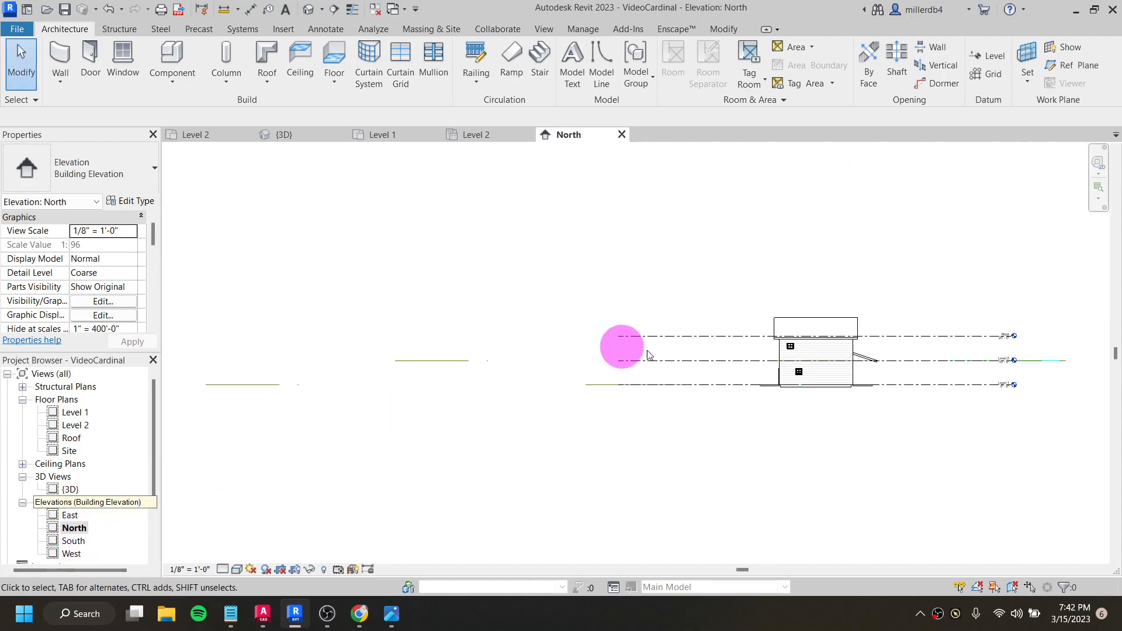
{"action": "scroll", "coordinate": [850, 374], "scroll_direction": "up", "scroll_amount": 5}
{"action": "scroll", "coordinate": [771, 366], "scroll_direction": "down", "scroll_amount": 2}
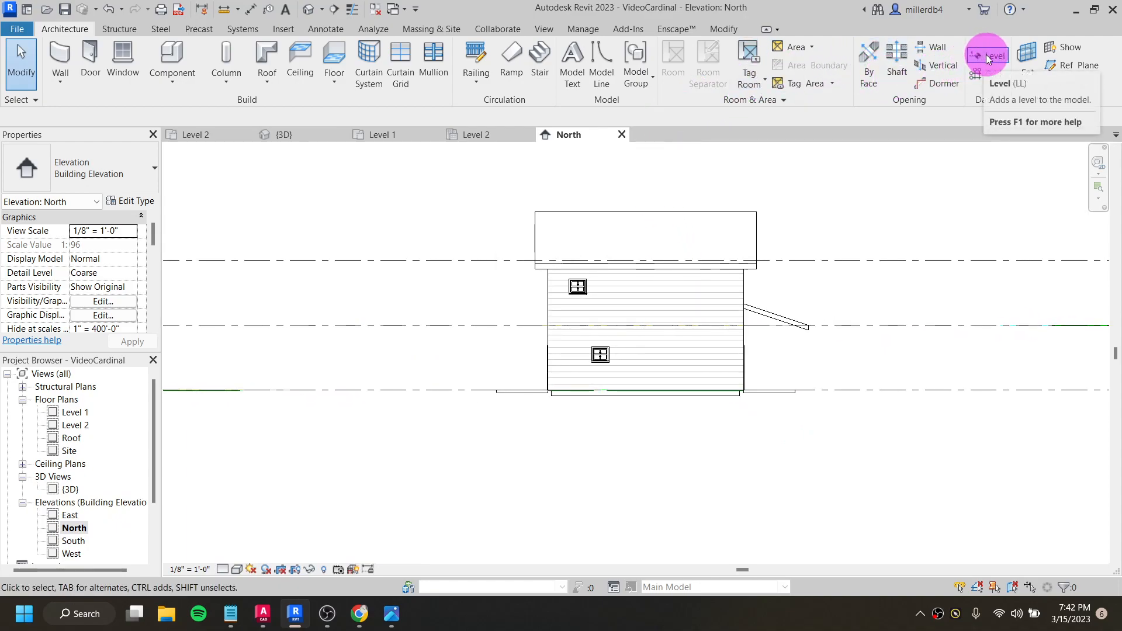
{"action": "left_click", "coordinate": [986, 54]}
{"action": "scroll", "coordinate": [828, 296], "scroll_direction": "down", "scroll_amount": 2}
{"action": "scroll", "coordinate": [828, 297], "scroll_direction": "down", "scroll_amount": 1}
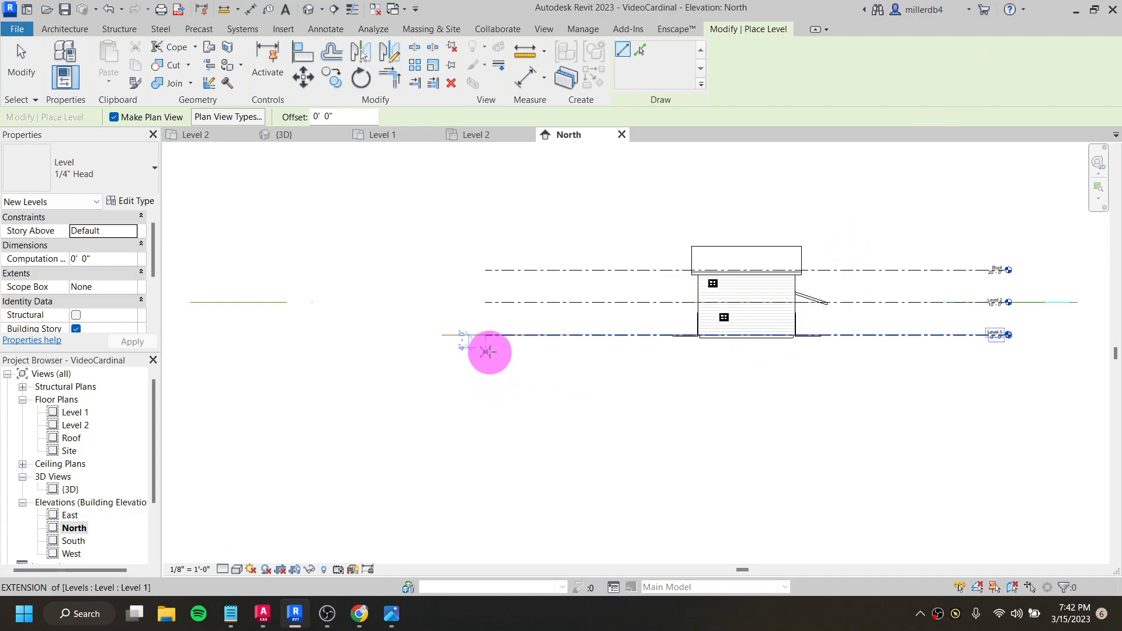
{"action": "left_click", "coordinate": [488, 351]}
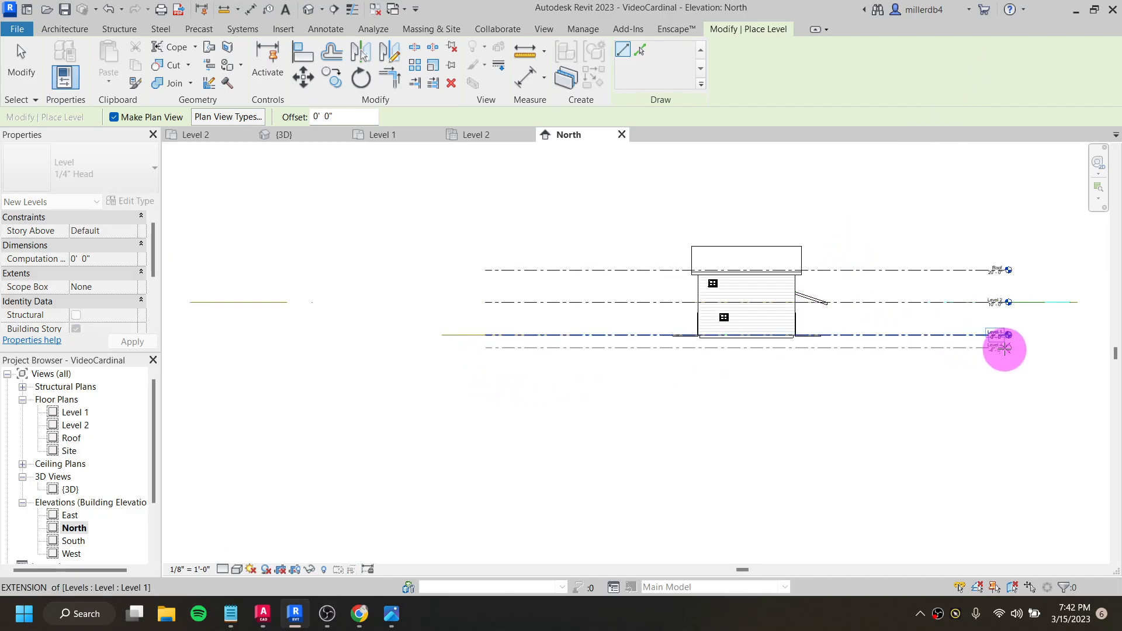
{"action": "left_click", "coordinate": [1004, 349]}
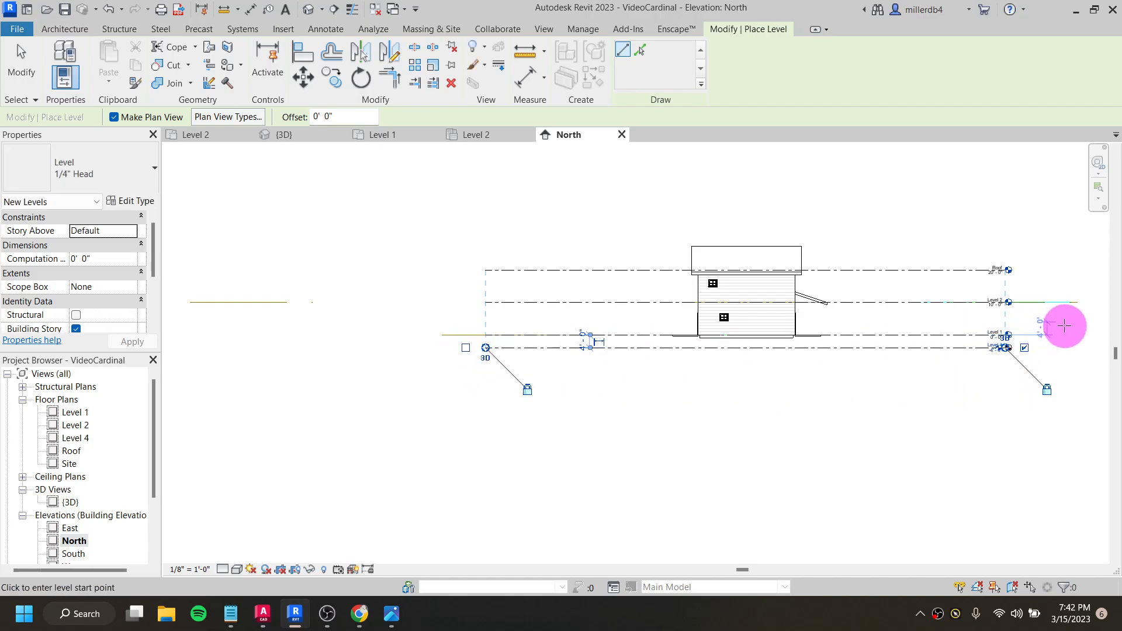
{"action": "scroll", "coordinate": [1029, 348], "scroll_direction": "up", "scroll_amount": 3}
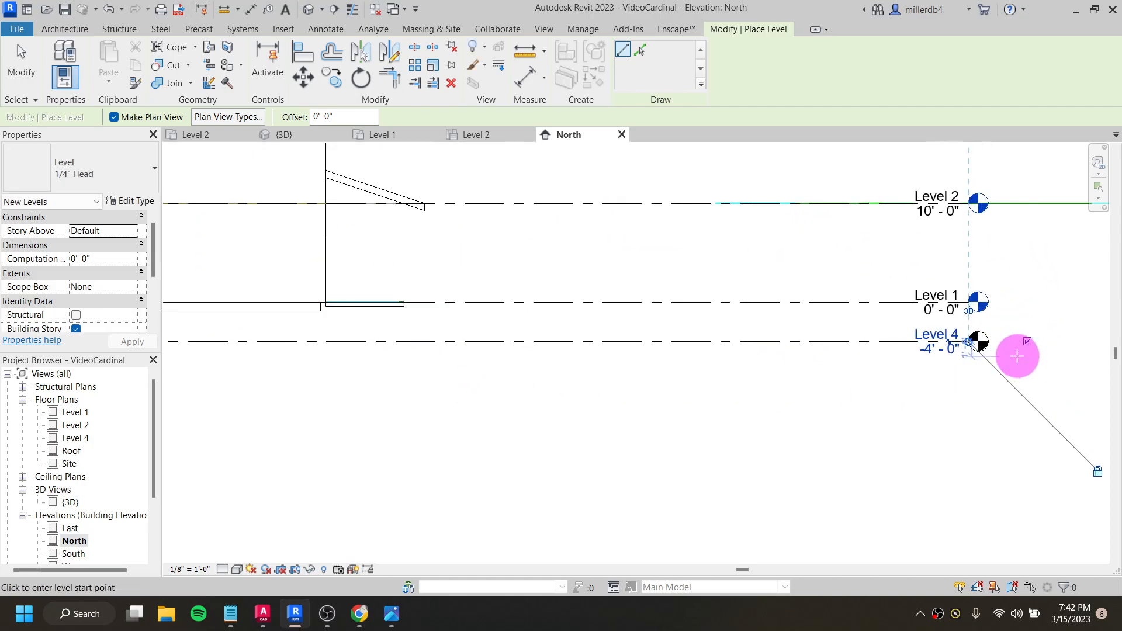
{"action": "key", "text": "Escape"}
- Rename the new level below Level 1 as Foundation, and rename its corresponding views to match
{"action": "scroll", "coordinate": [960, 336], "scroll_direction": "up", "scroll_amount": 3}
{"action": "left_click", "coordinate": [956, 331]}
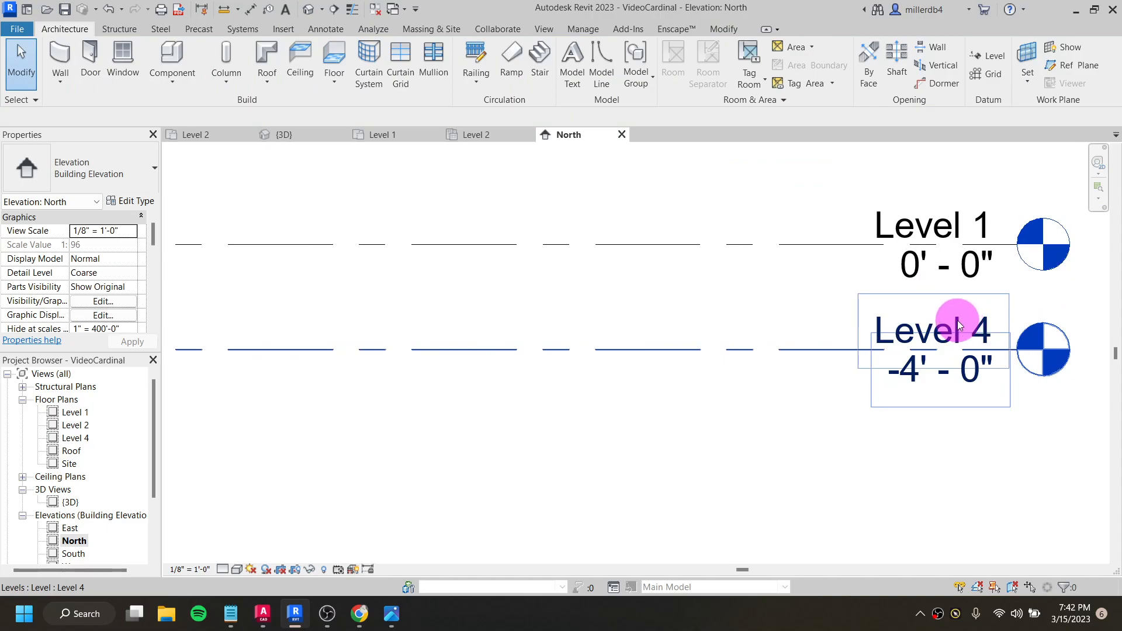
{"action": "left_click", "coordinate": [958, 320]}
{"action": "left_click", "coordinate": [962, 323]}
{"action": "type", "text": "Foundation"}
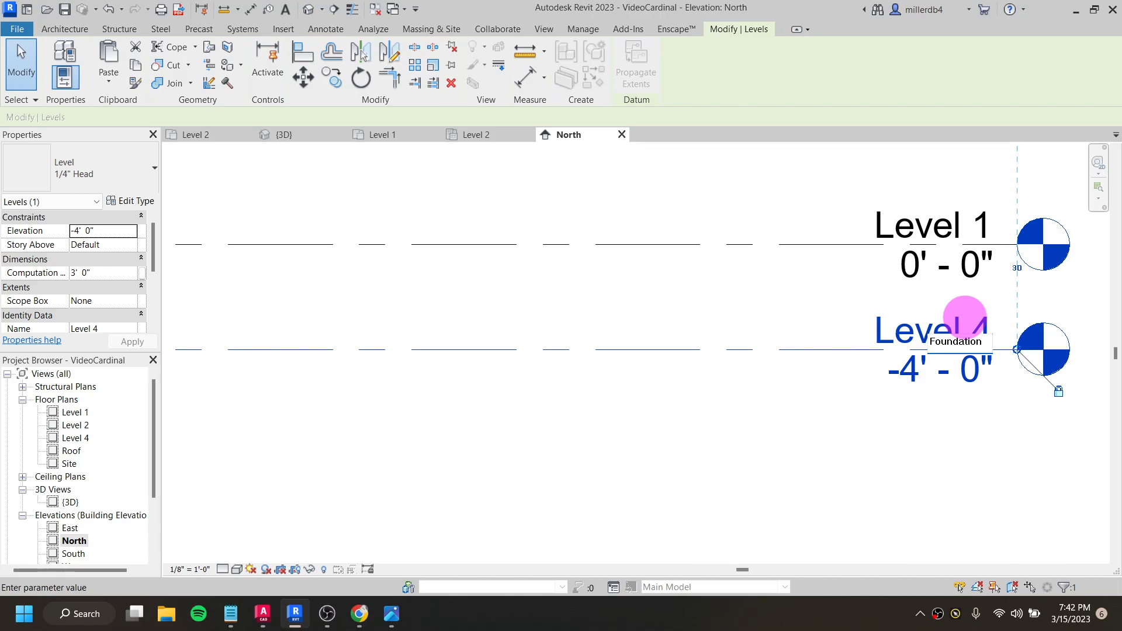
{"action": "key", "text": "Return"}
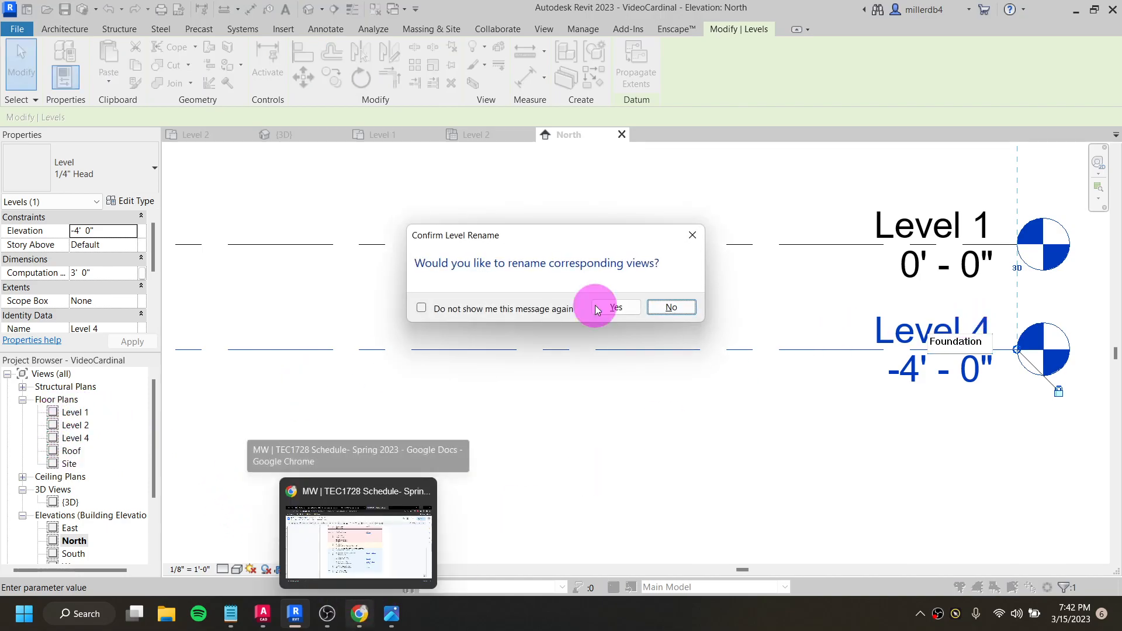
{"action": "left_click", "coordinate": [616, 307]}
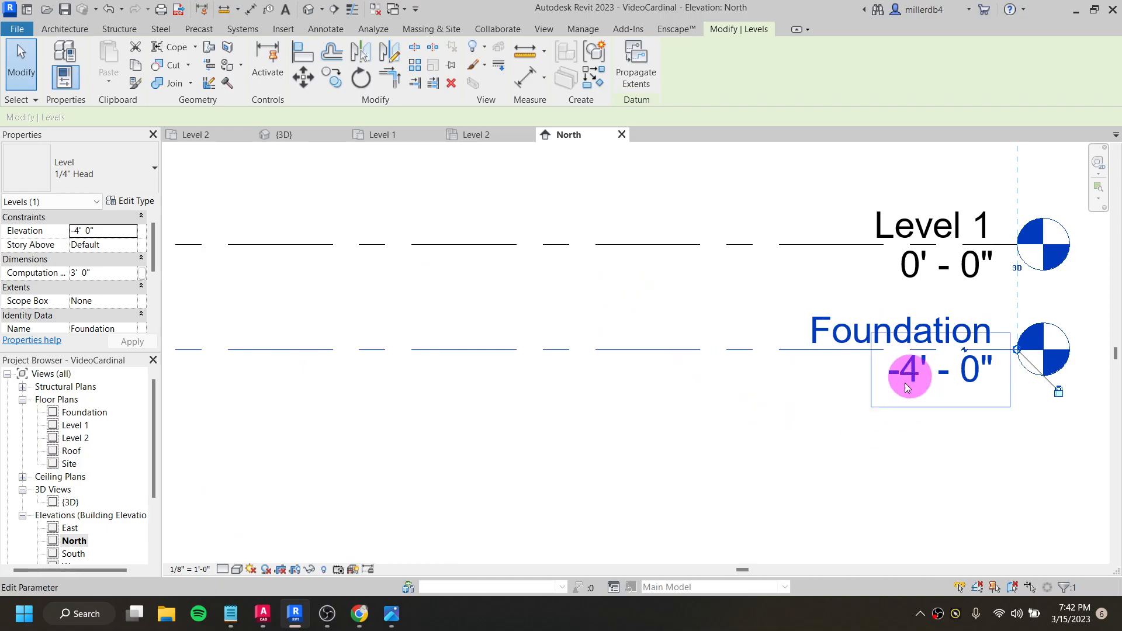
- Switch to cardinal.dwg in AutoCAD and examine the foundation detail options, especially the Option 2 contained slab with concrete block or poured concrete stem wall
{"action": "left_click", "coordinate": [263, 617]}
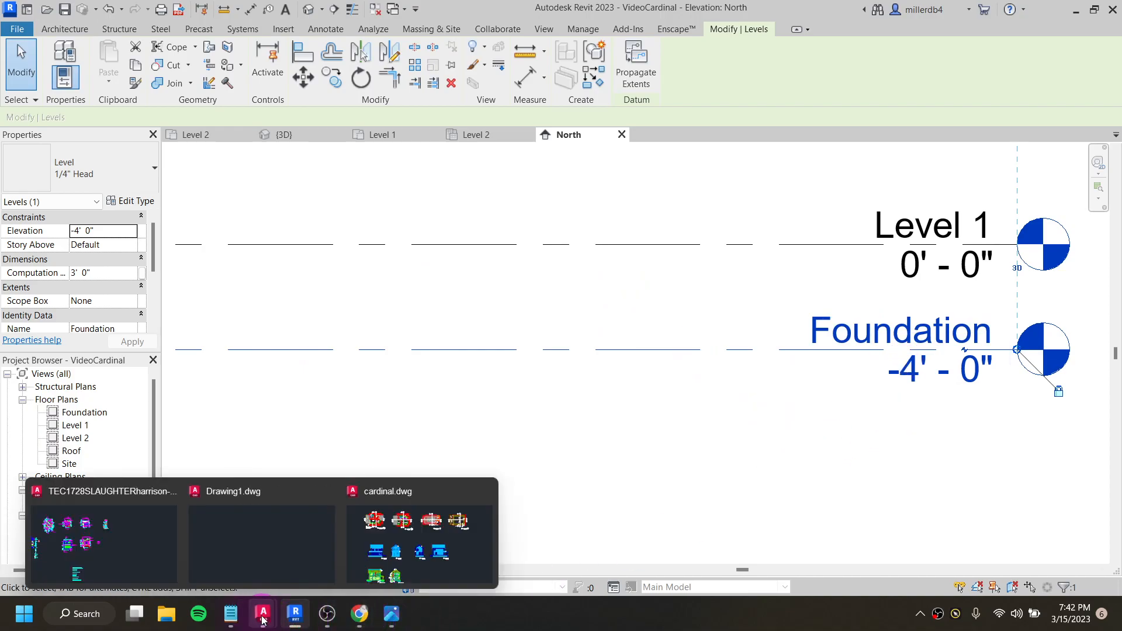
{"action": "left_click", "coordinate": [374, 543]}
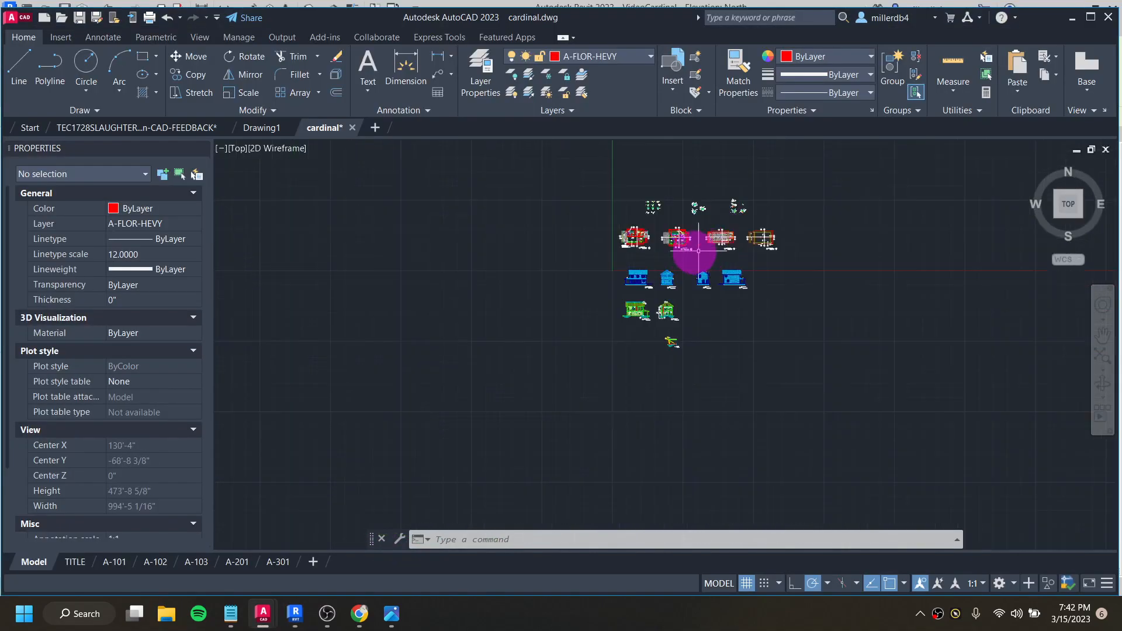
{"action": "scroll", "coordinate": [690, 199], "scroll_direction": "up", "scroll_amount": 5}
{"action": "scroll", "coordinate": [695, 260], "scroll_direction": "up", "scroll_amount": 4}
{"action": "scroll", "coordinate": [637, 265], "scroll_direction": "up", "scroll_amount": 2}
{"action": "scroll", "coordinate": [637, 279], "scroll_direction": "up", "scroll_amount": 2}
{"action": "middle_click_drag", "start_coordinate": [700, 293], "coordinate": [0, 362]}
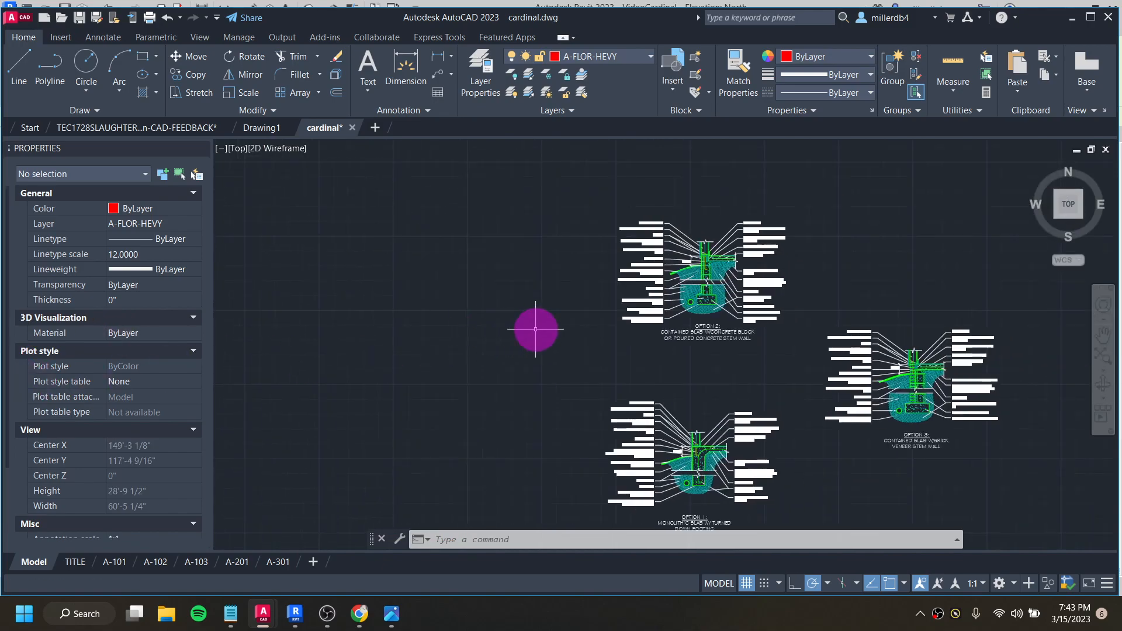
{"action": "scroll", "coordinate": [724, 308], "scroll_direction": "down", "scroll_amount": 2}
{"action": "scroll", "coordinate": [797, 313], "scroll_direction": "up", "scroll_amount": 6}
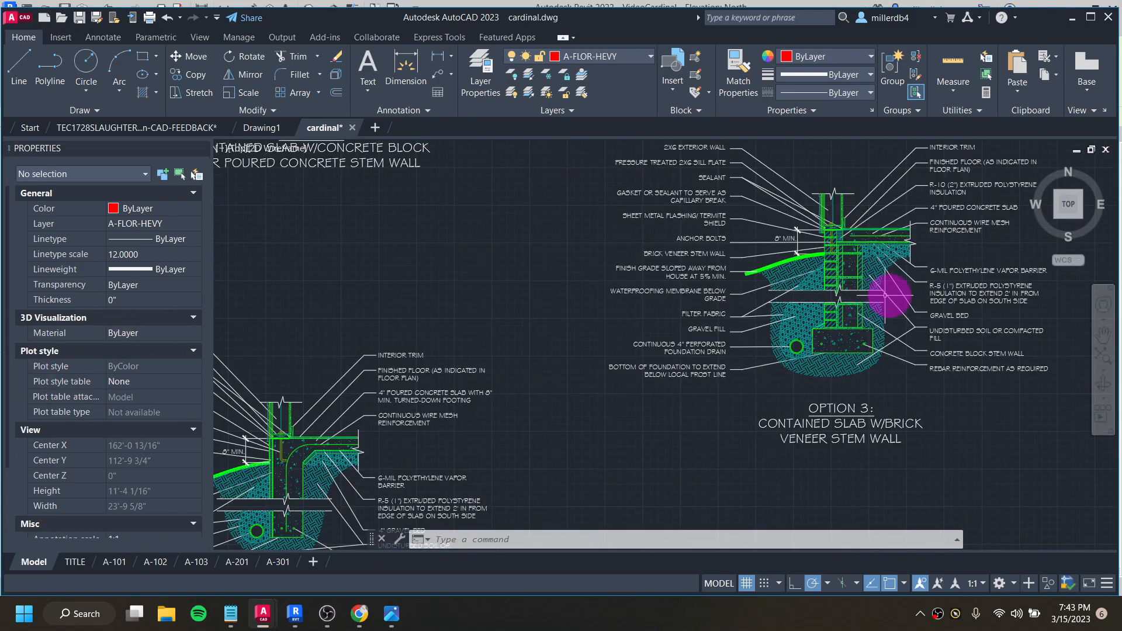
{"action": "scroll", "coordinate": [589, 380], "scroll_direction": "down", "scroll_amount": 4}
{"action": "scroll", "coordinate": [582, 223], "scroll_direction": "up", "scroll_amount": 5}
{"action": "scroll", "coordinate": [582, 223], "scroll_direction": "up", "scroll_amount": 5}
{"action": "scroll", "coordinate": [614, 205], "scroll_direction": "down", "scroll_amount": 3}
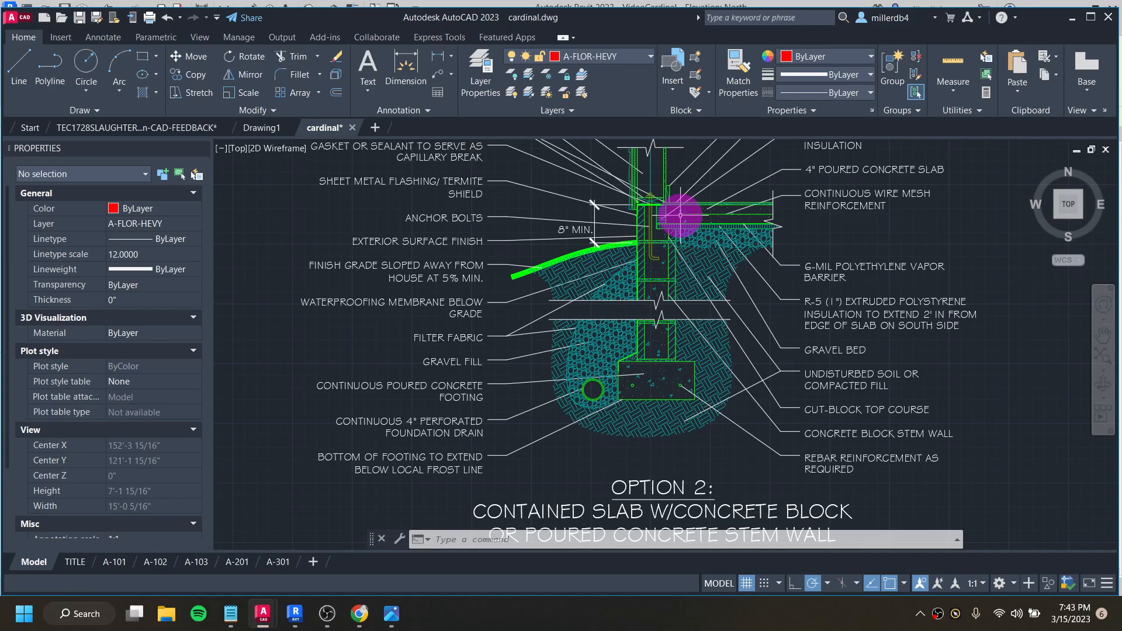
{"action": "scroll", "coordinate": [683, 218], "scroll_direction": "down", "scroll_amount": 5}
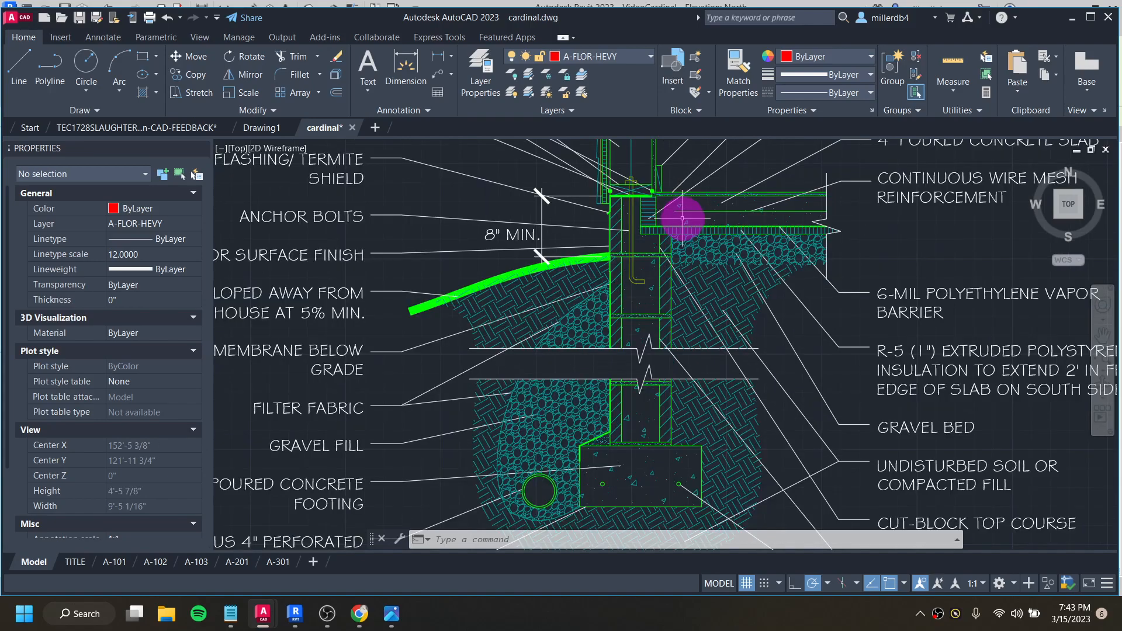
- Return to the North elevation in Revit and set the Foundation level's elevation to -3' 4"
{"action": "left_click", "coordinate": [1073, 17]}
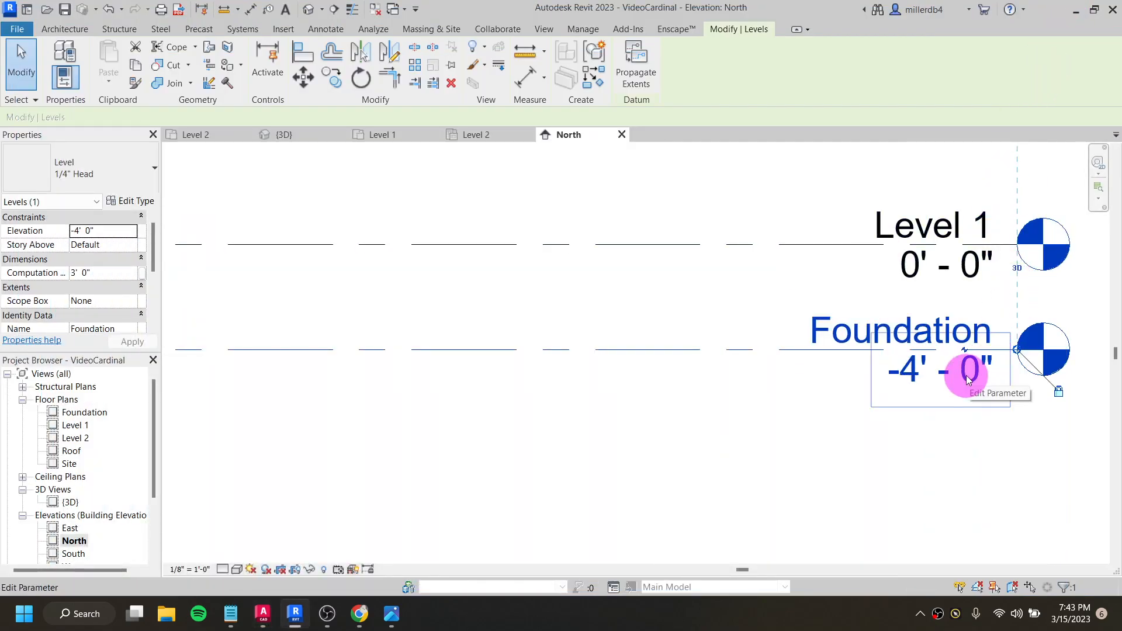
{"action": "left_click", "coordinate": [967, 377]}
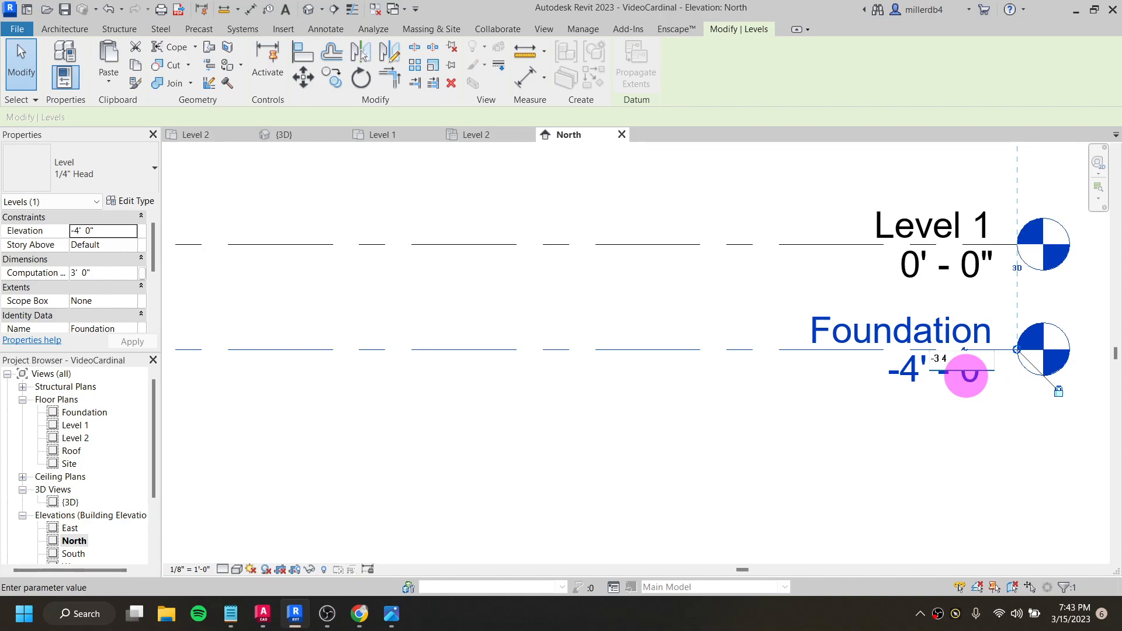
{"action": "key", "text": "Return"}
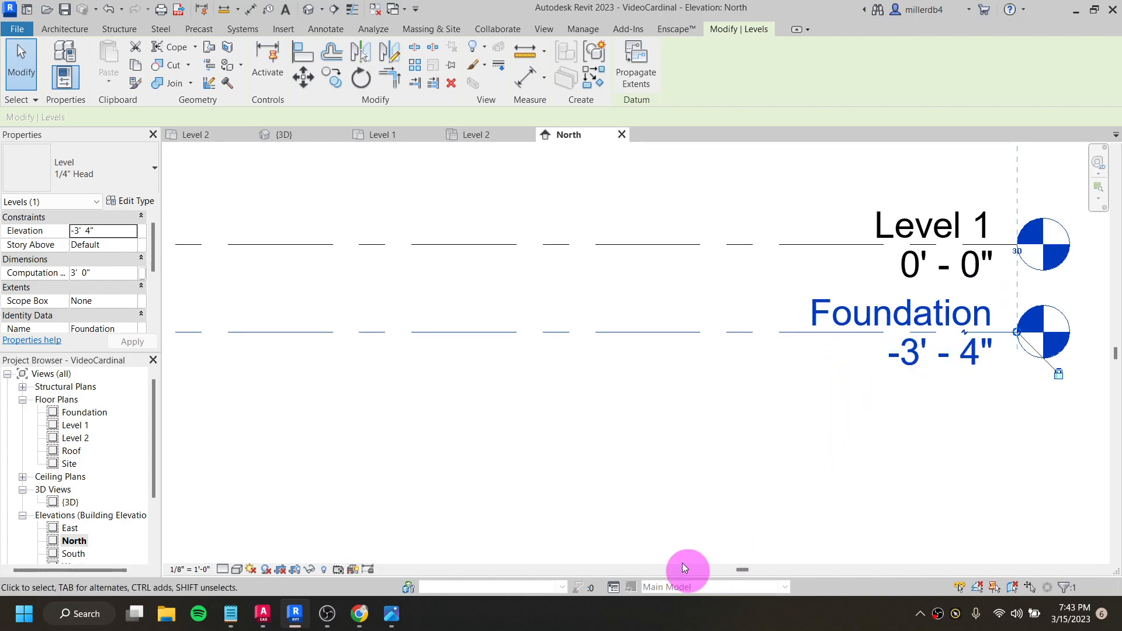
{"action": "scroll", "coordinate": [704, 443], "scroll_direction": "down", "scroll_amount": 2}
{"action": "scroll", "coordinate": [584, 439], "scroll_direction": "down", "scroll_amount": 2}
- Open the Foundation floor plan and clear the selection
{"action": "middle_click_drag", "start_coordinate": [344, 446], "coordinate": [500, 424]}
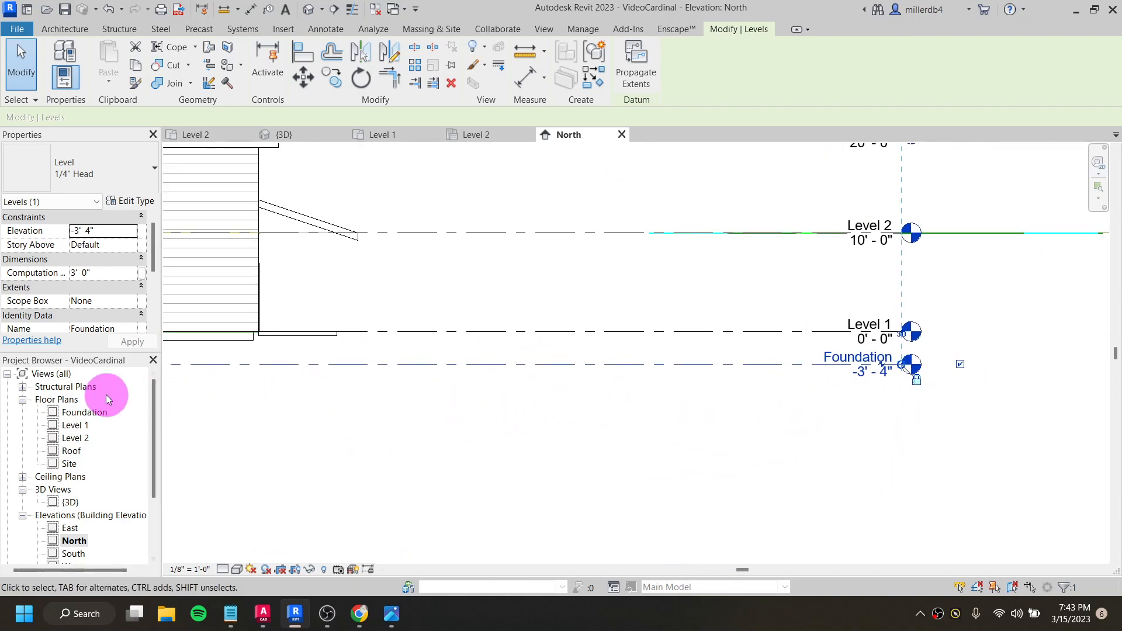
{"action": "left_click", "coordinate": [83, 413]}
{"action": "scroll", "coordinate": [491, 275], "scroll_direction": "up", "scroll_amount": 6}
{"action": "scroll", "coordinate": [565, 259], "scroll_direction": "up", "scroll_amount": 2}
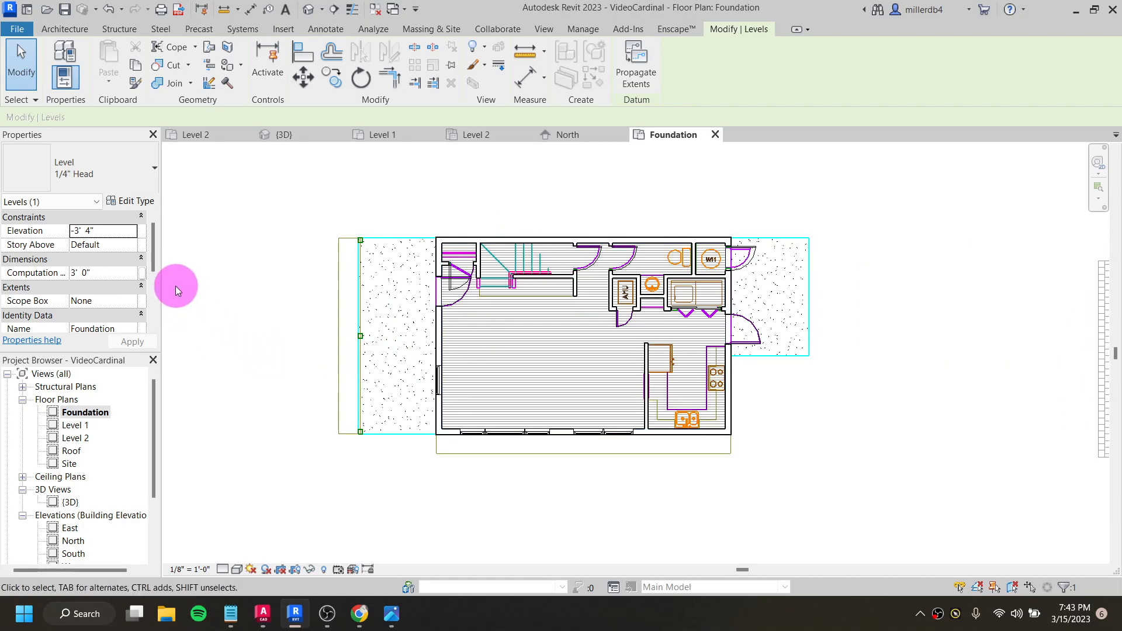
{"action": "left_click", "coordinate": [223, 315]}
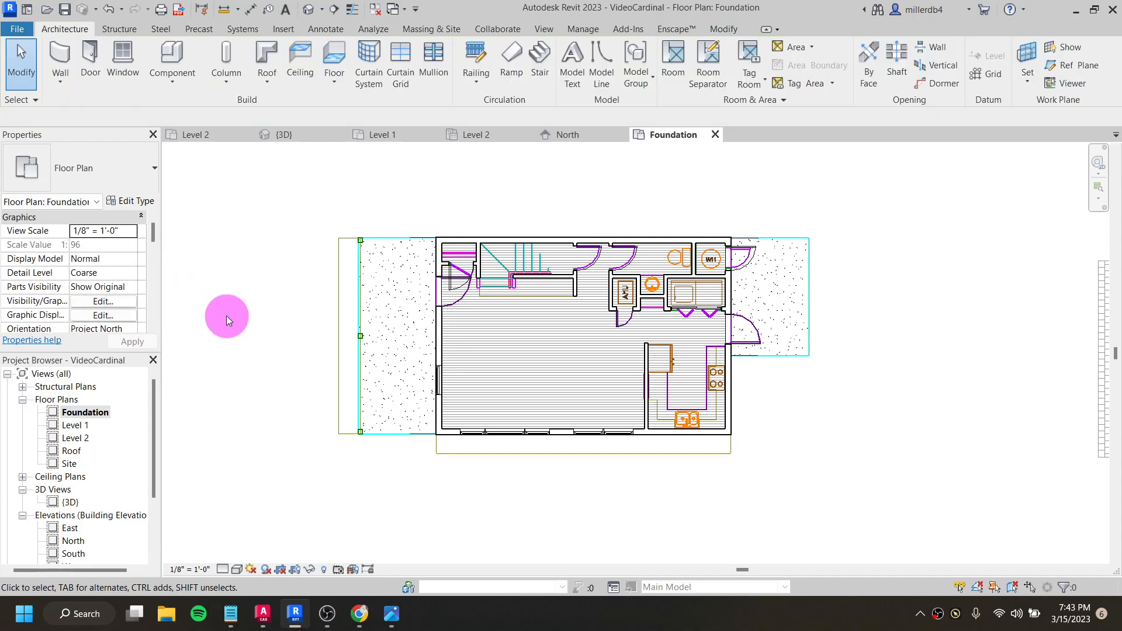
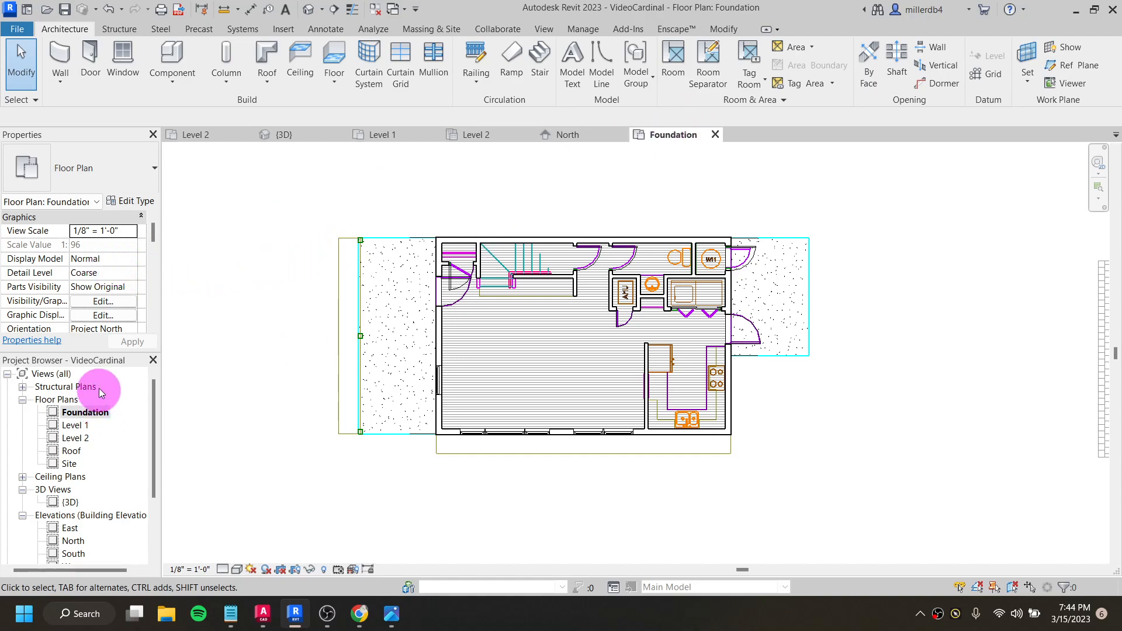
- Open the View Range settings of the Foundation floor plan
{"action": "scroll", "coordinate": [84, 241], "scroll_direction": "down", "scroll_amount": 5}
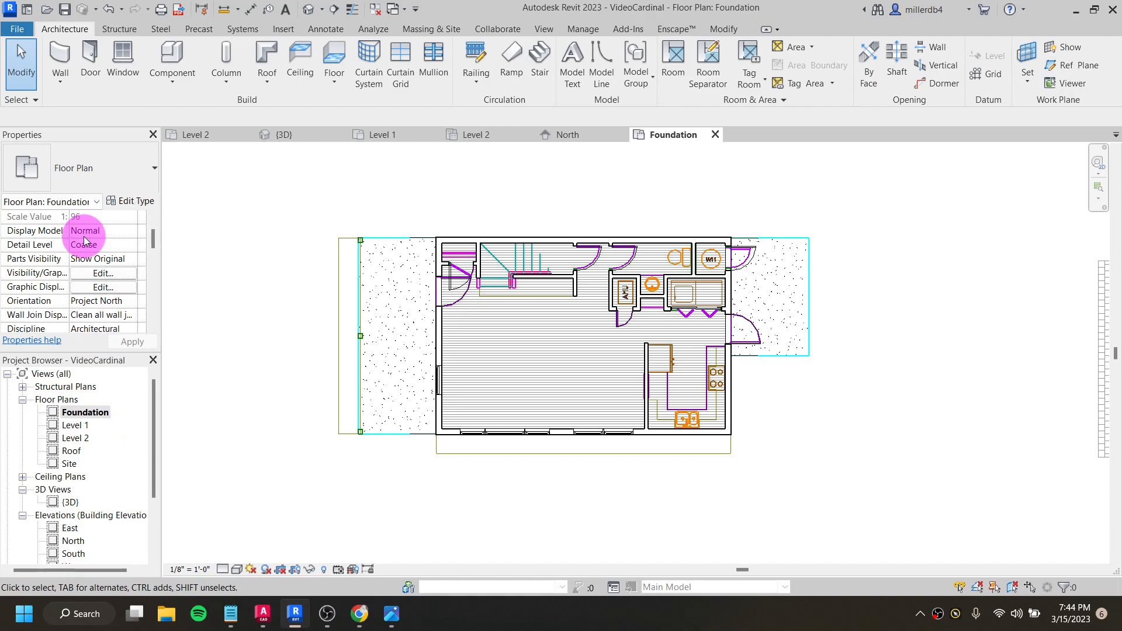
{"action": "scroll", "coordinate": [83, 237], "scroll_direction": "down", "scroll_amount": 3}
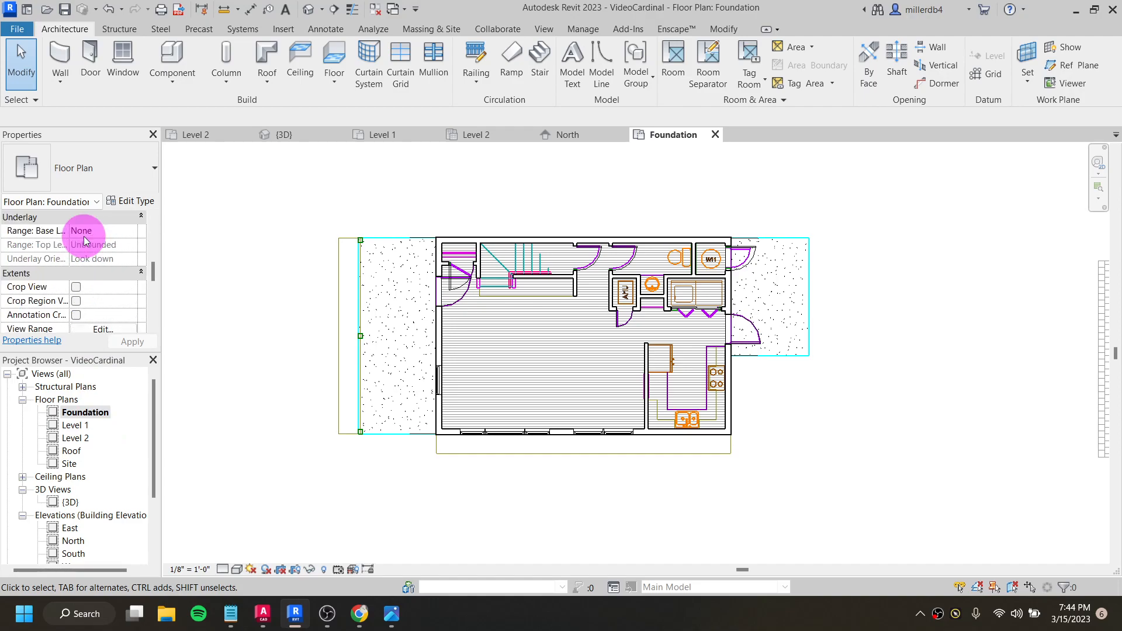
{"action": "scroll", "coordinate": [72, 249], "scroll_direction": "down", "scroll_amount": 2}
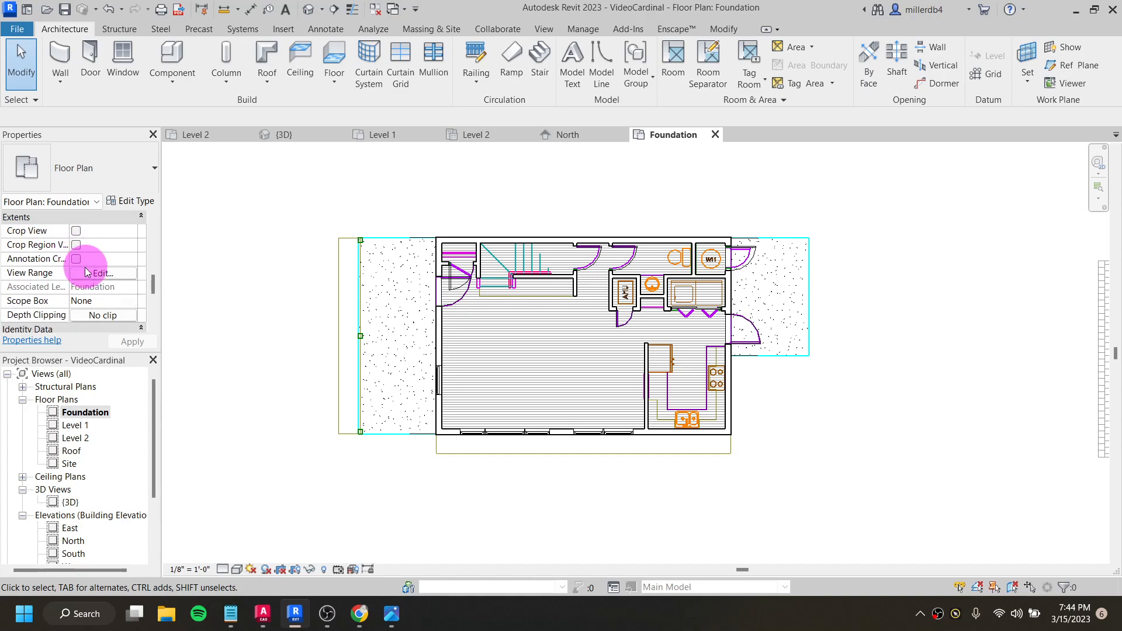
{"action": "left_click", "coordinate": [90, 275]}
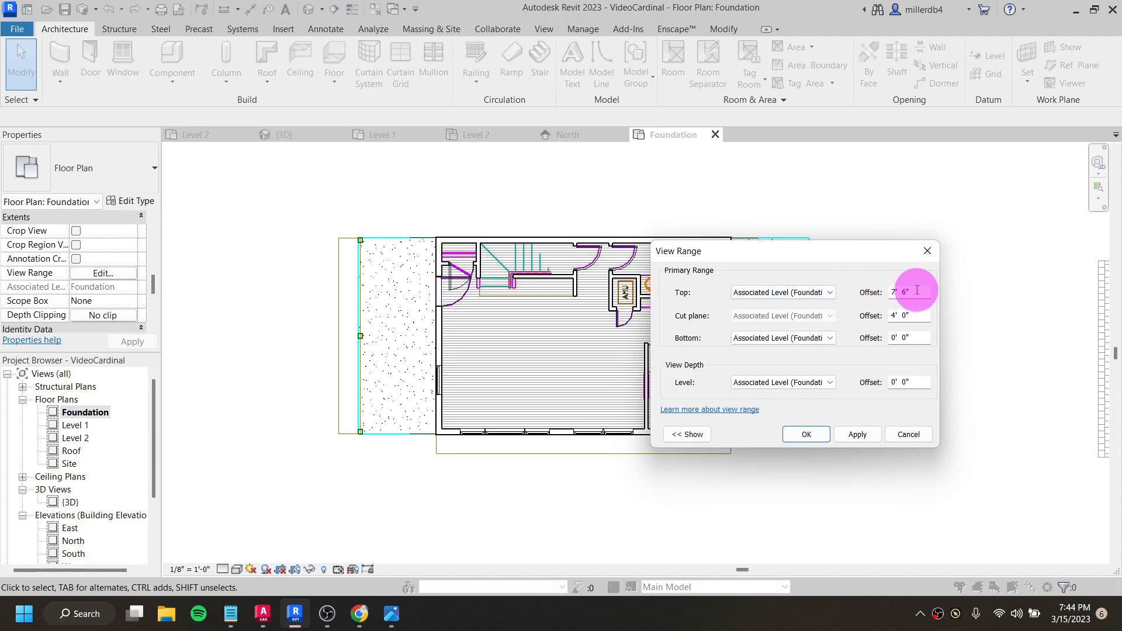
{"action": "left_click_drag", "start_coordinate": [915, 290], "coordinate": [867, 301]}
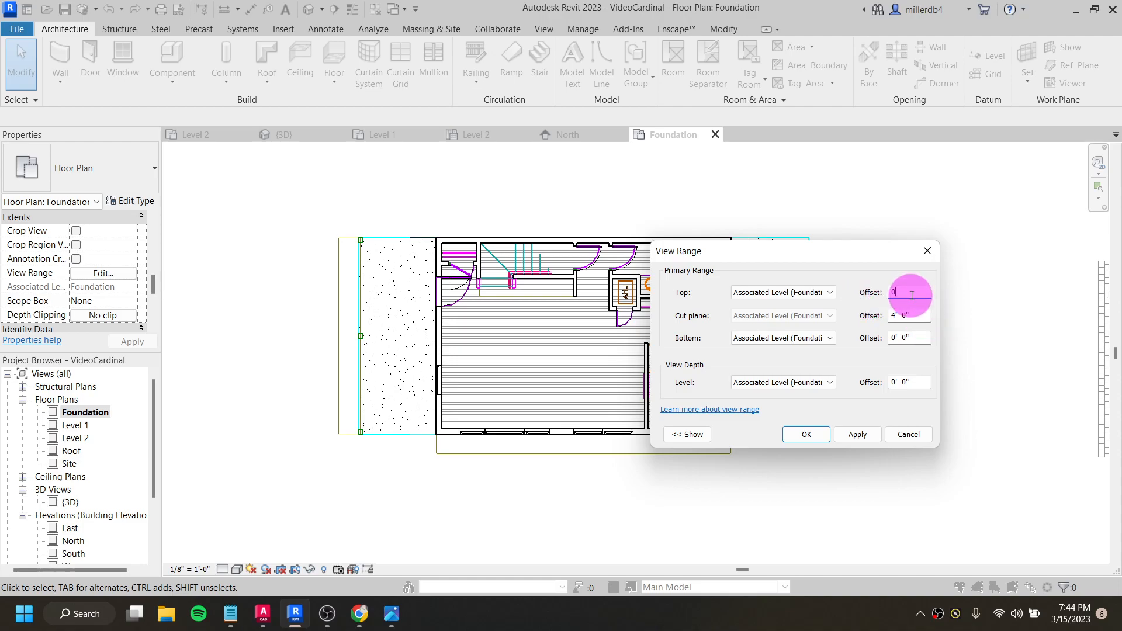
{"action": "left_click", "coordinate": [910, 314]}
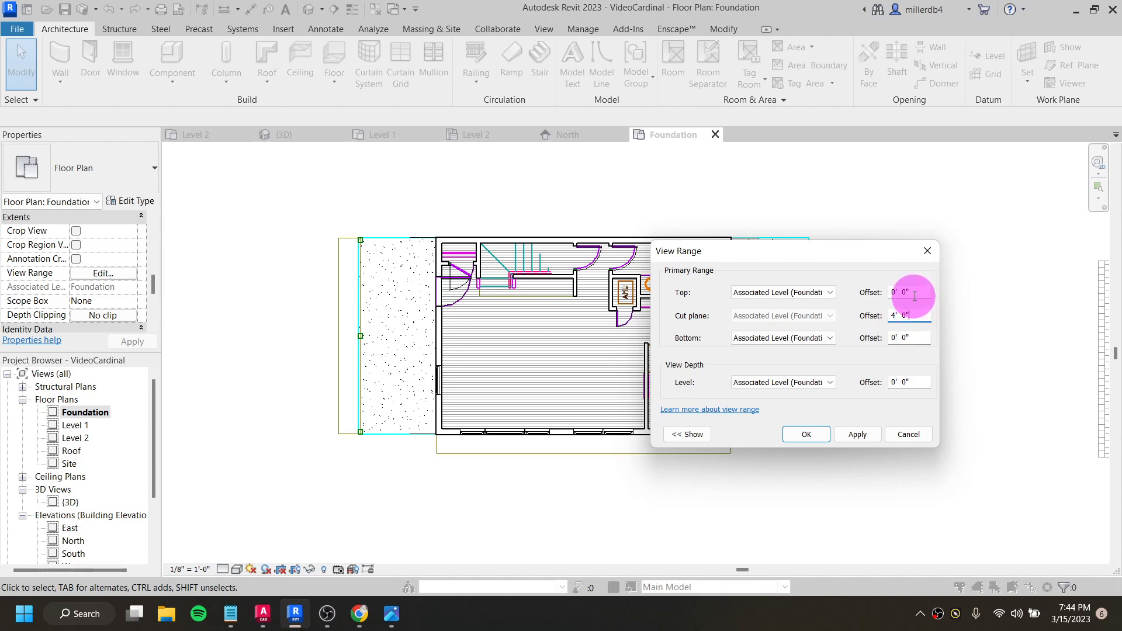
{"action": "left_click", "coordinate": [828, 297]}
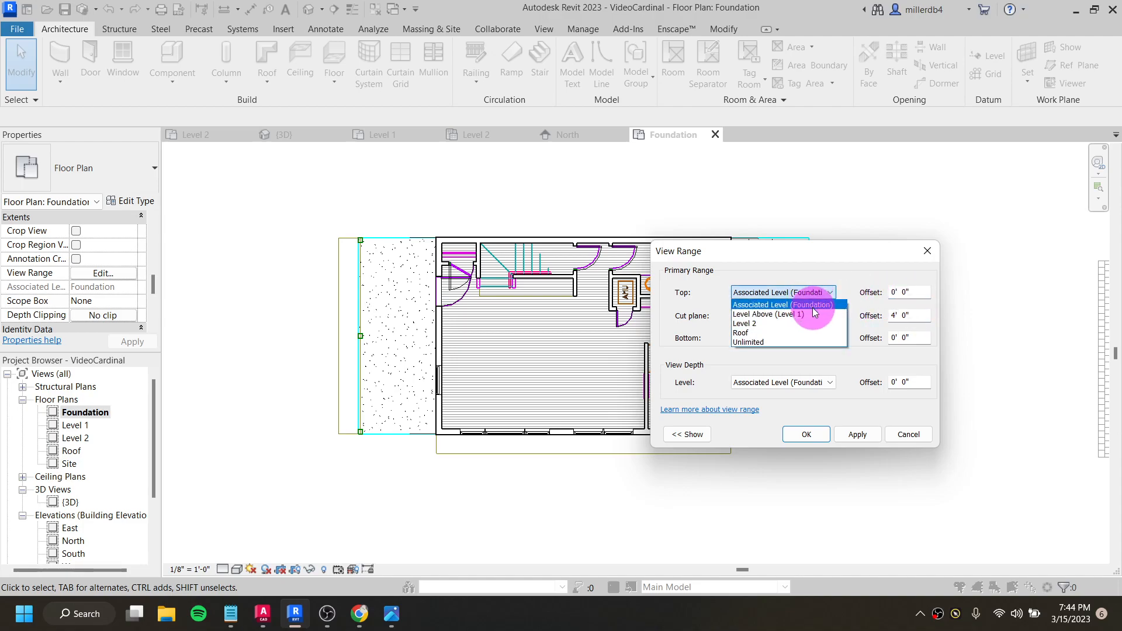
{"action": "left_click", "coordinate": [830, 299]}
{"action": "key", "text": "Tab"}
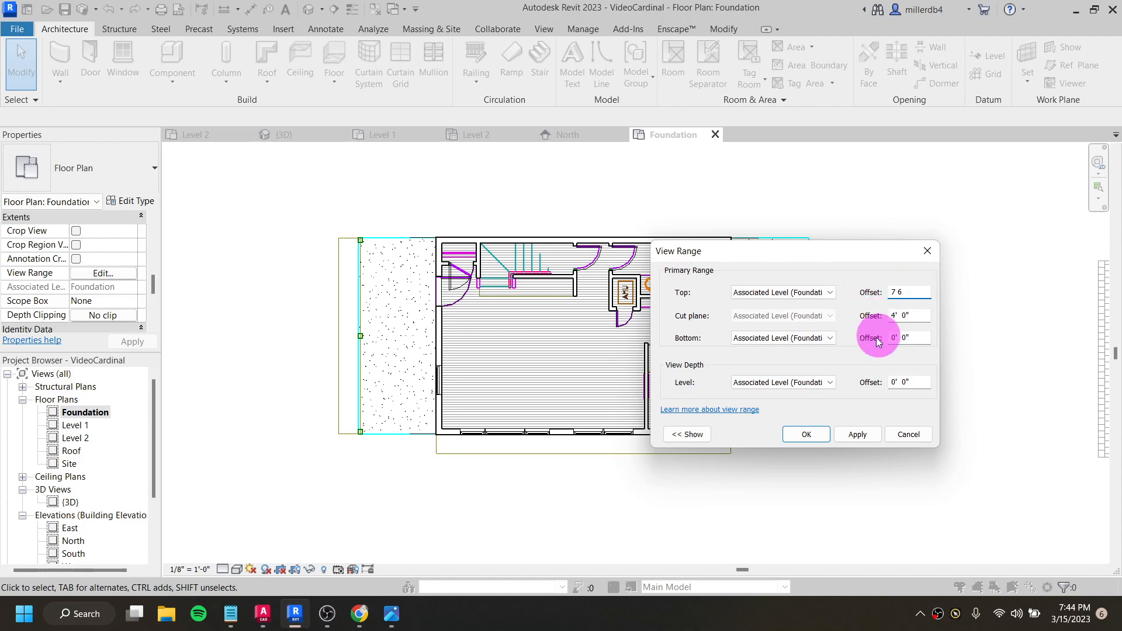
- Set the Foundation plan's cut plane offset to 2' 0" and apply it to the view
{"action": "left_click", "coordinate": [914, 315]}
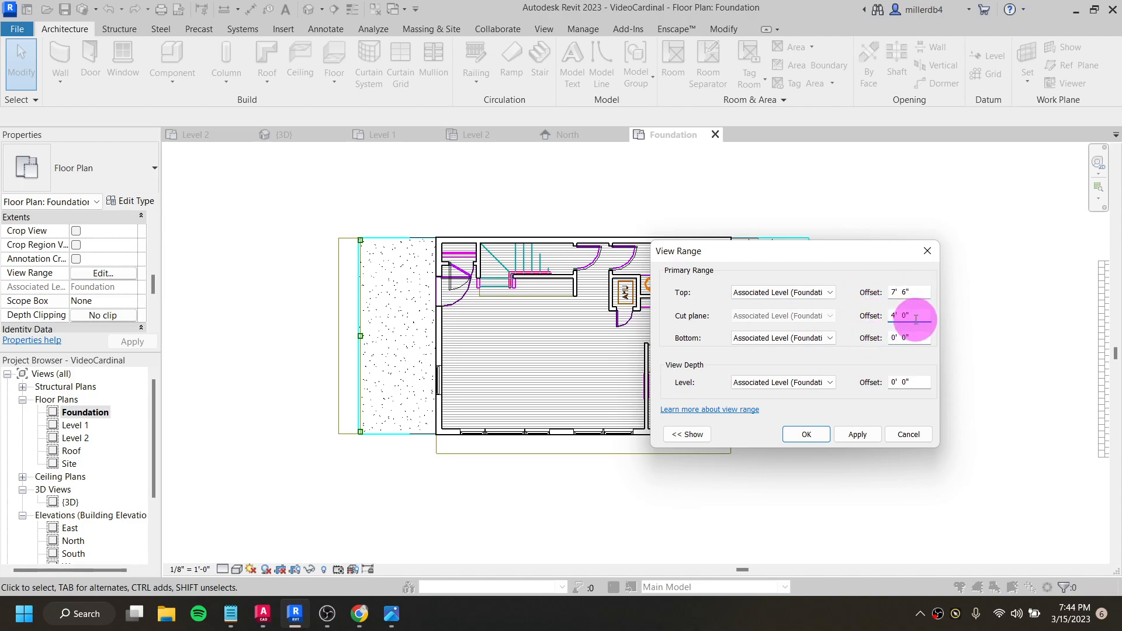
{"action": "left_click_drag", "start_coordinate": [914, 315], "coordinate": [877, 316]}
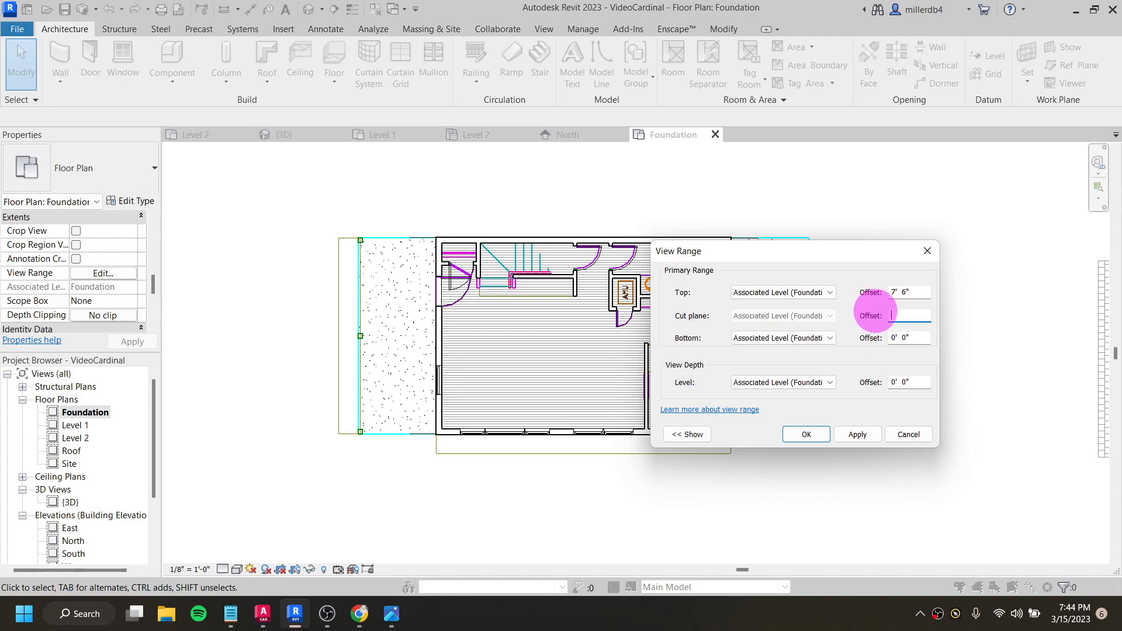
{"action": "left_click", "coordinate": [863, 435]}
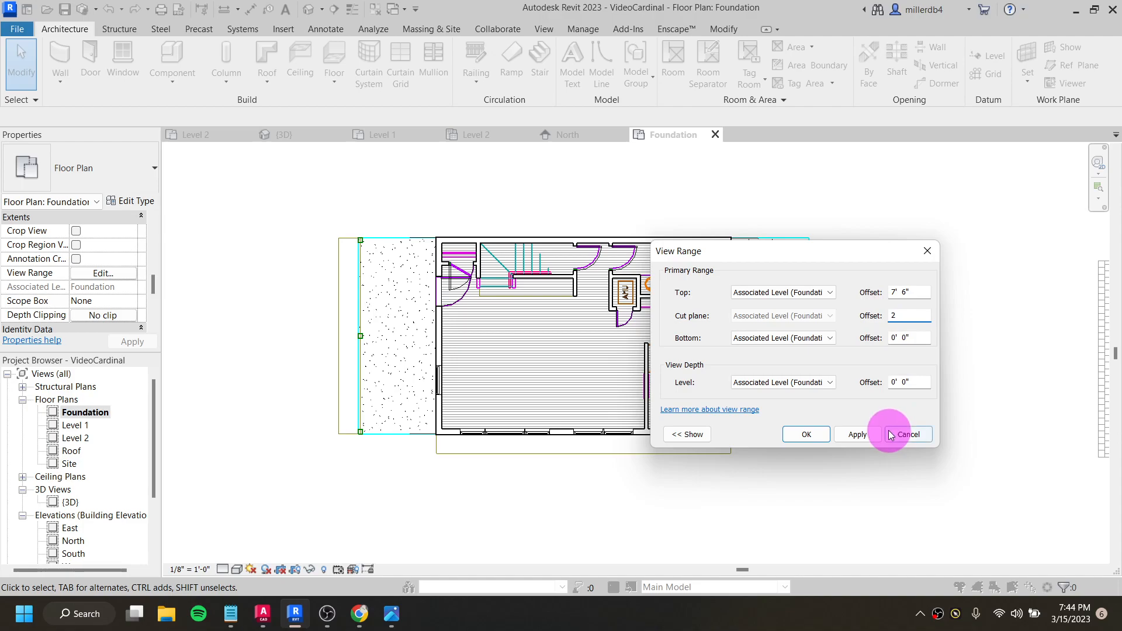
{"action": "left_click", "coordinate": [866, 439]}
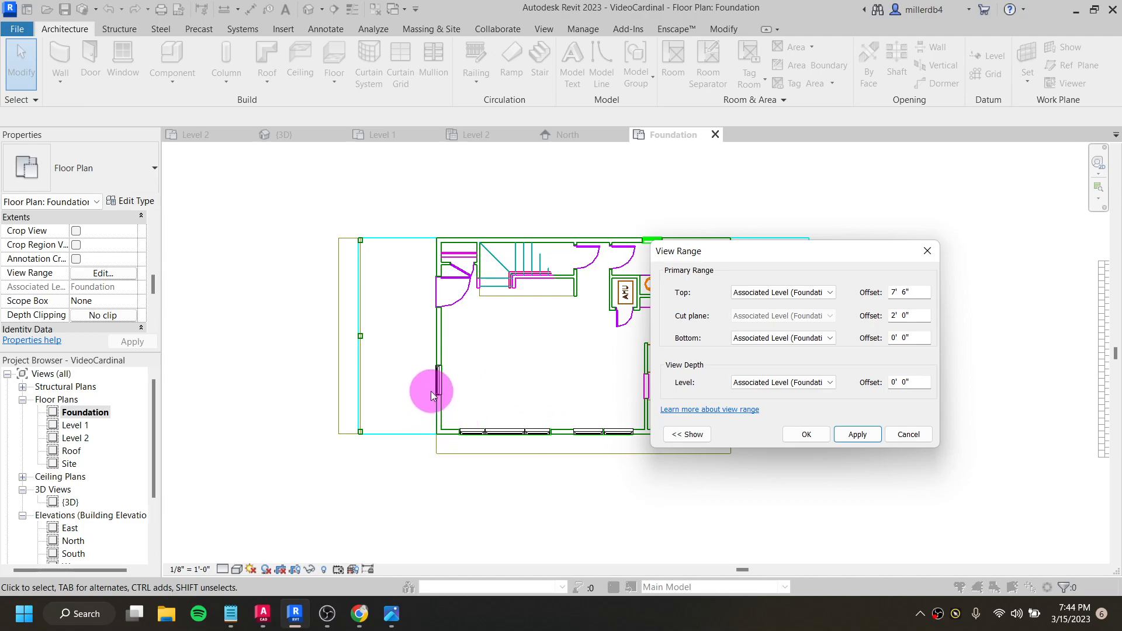
- Set the Foundation plan's view range to a Top offset of 2' 0" and a cut plane offset of 1' 0"
{"action": "left_click_drag", "start_coordinate": [918, 289], "coordinate": [862, 299]}
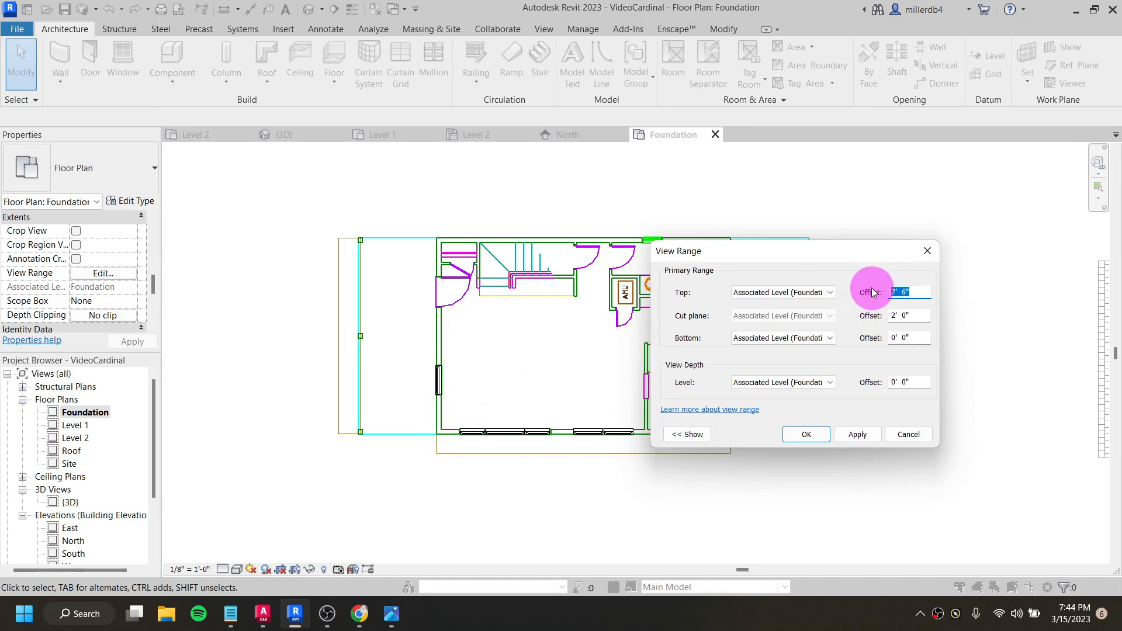
{"action": "key", "text": "Tab"}
{"action": "type", "text": "1"}
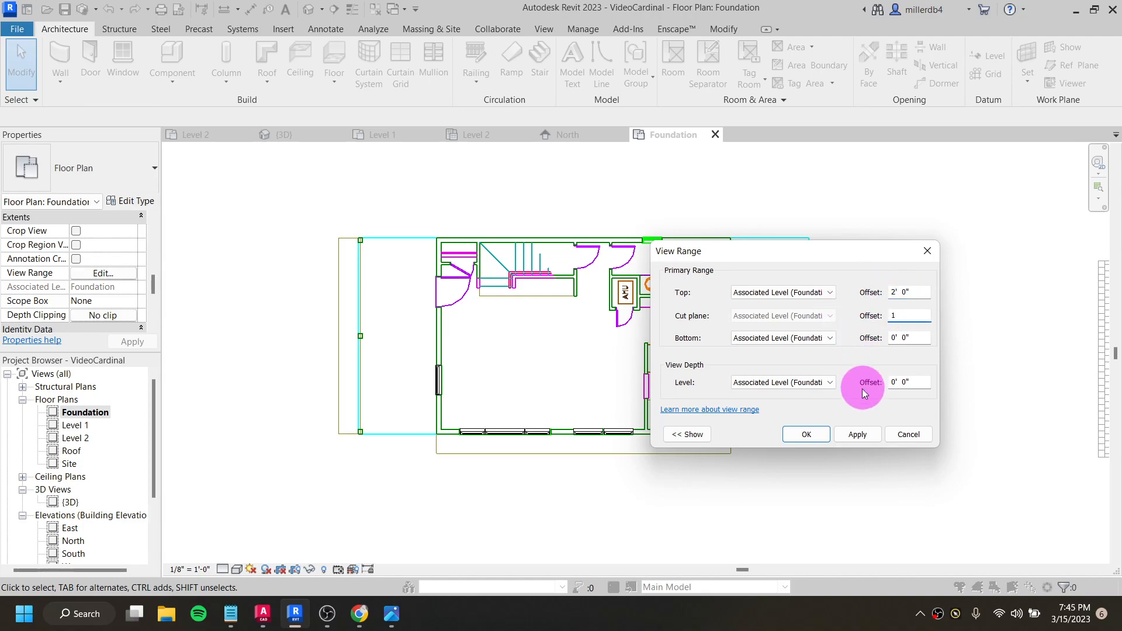
{"action": "left_click", "coordinate": [858, 436]}
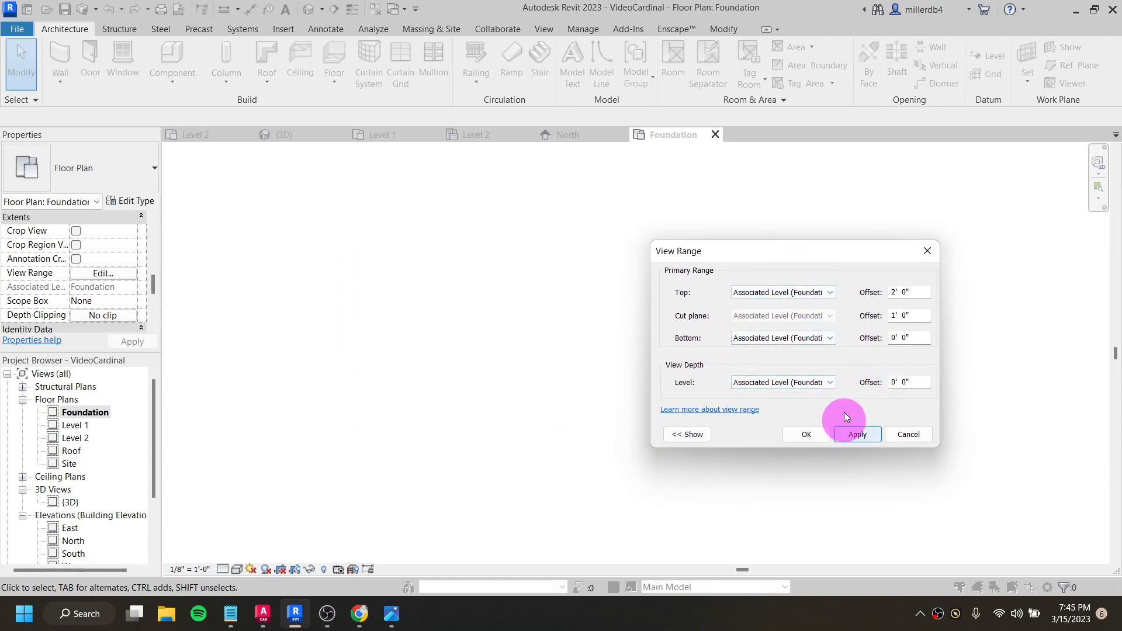
{"action": "left_click", "coordinate": [910, 383]}
{"action": "left_click", "coordinate": [865, 442]}
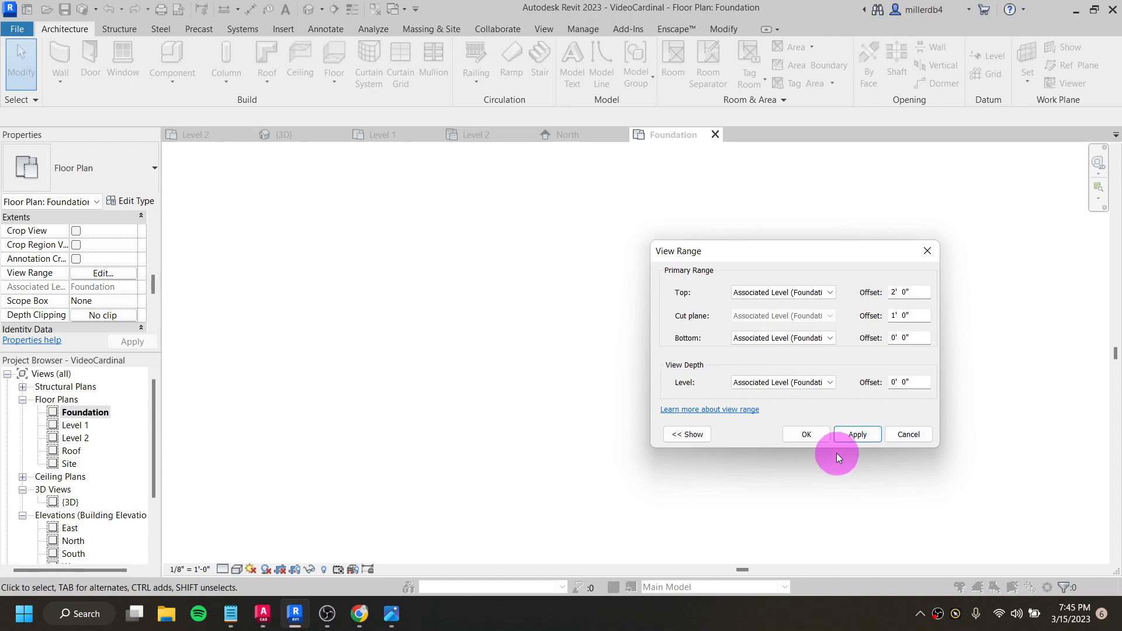
{"action": "left_click", "coordinate": [811, 435]}
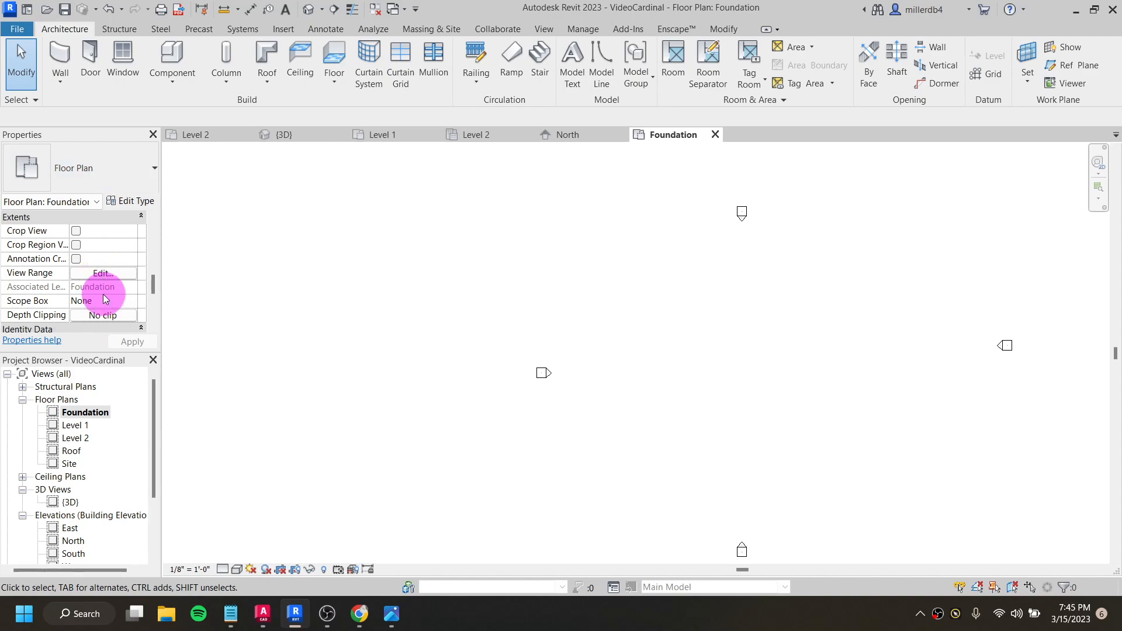
- Set the underlay base level of the Foundation floor plan to Level 1
{"action": "scroll", "coordinate": [103, 281], "scroll_direction": "up", "scroll_amount": 3}
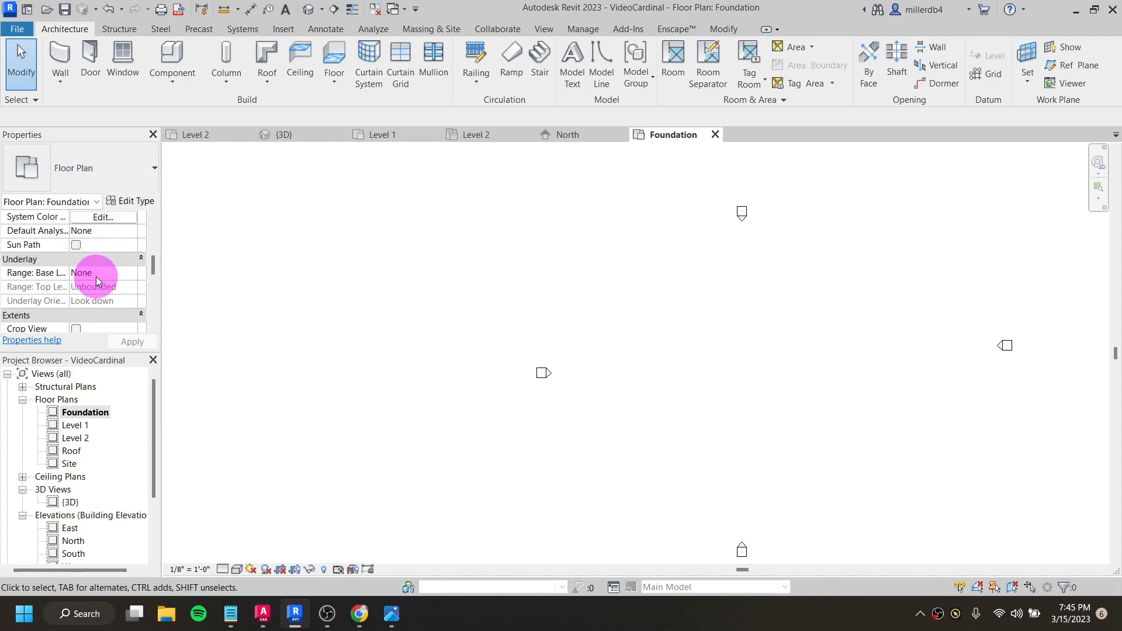
{"action": "left_click", "coordinate": [120, 272]}
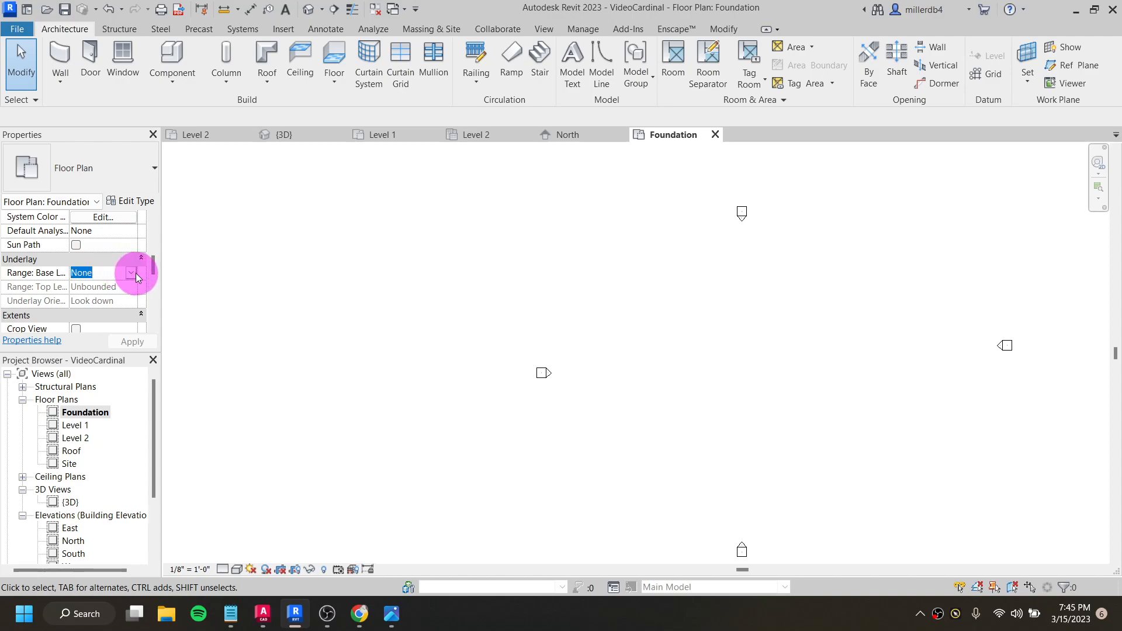
{"action": "left_click", "coordinate": [131, 273]}
{"action": "left_click", "coordinate": [104, 307]}
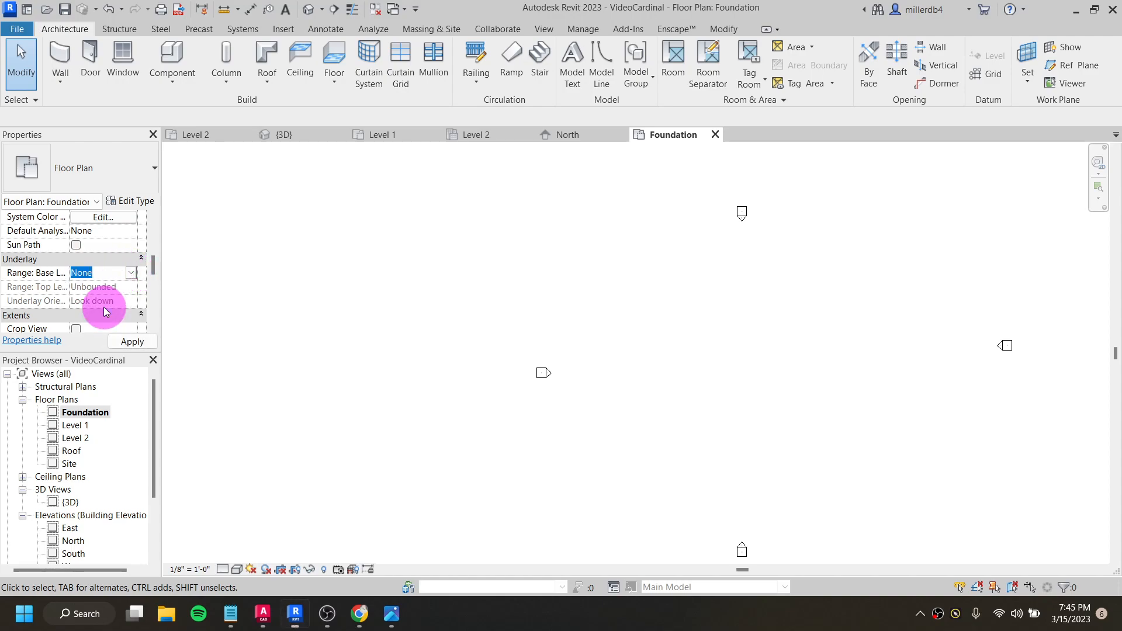
{"action": "scroll", "coordinate": [766, 374], "scroll_direction": "up", "scroll_amount": 6}
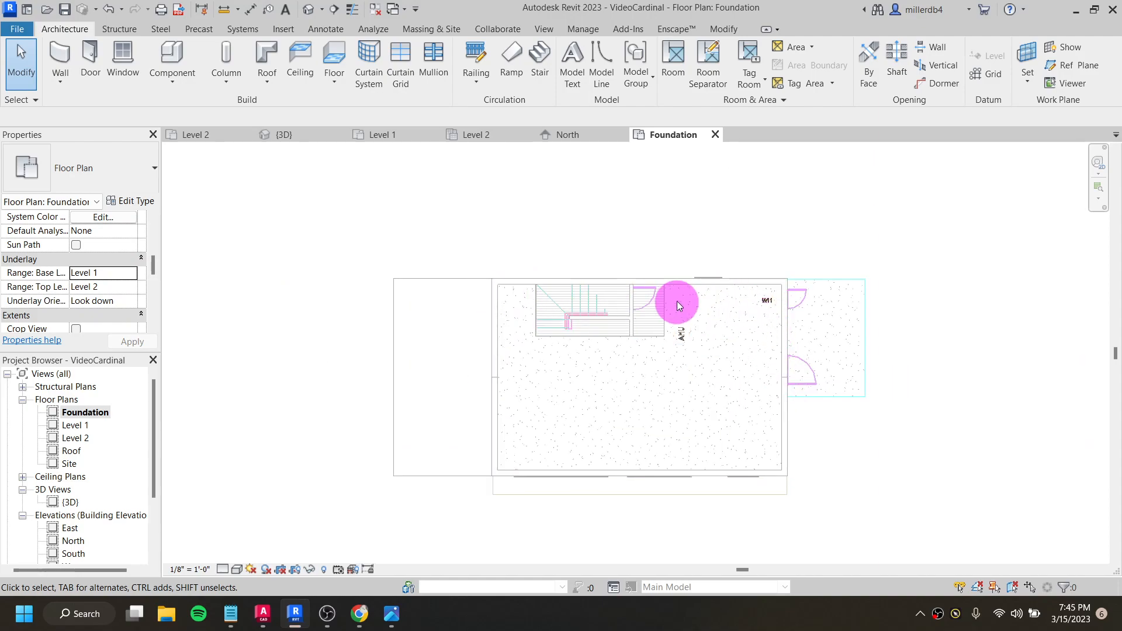
- Start the Wall command with the Generic - 8" Masonry basic wall type
{"action": "scroll", "coordinate": [724, 471], "scroll_direction": "down", "scroll_amount": 2}
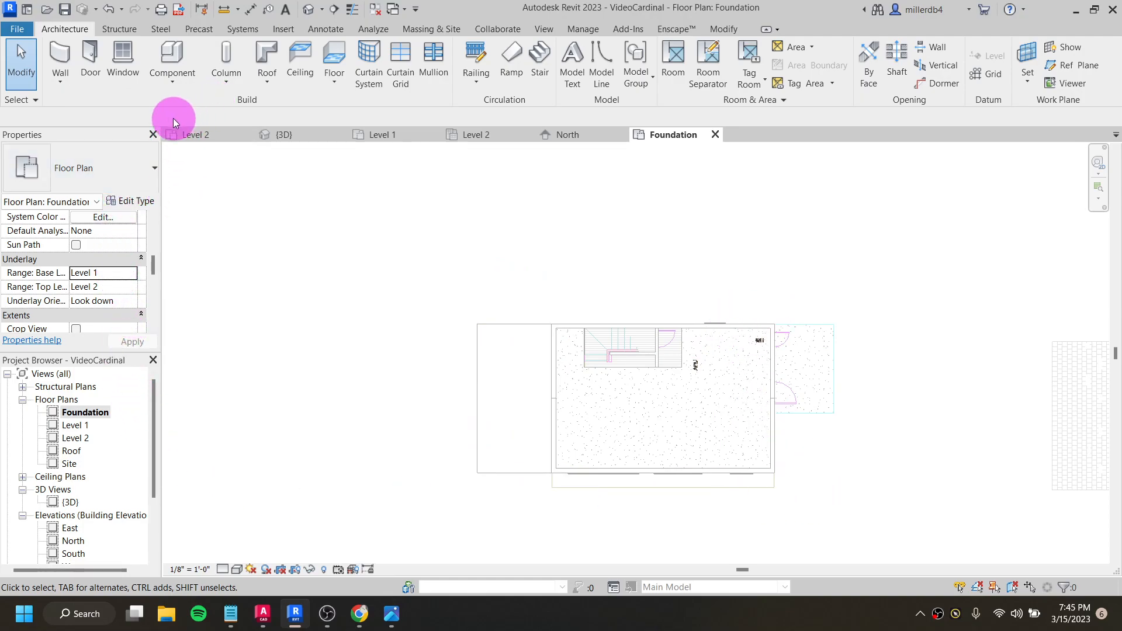
{"action": "left_click", "coordinate": [62, 66]}
{"action": "left_click", "coordinate": [115, 166]}
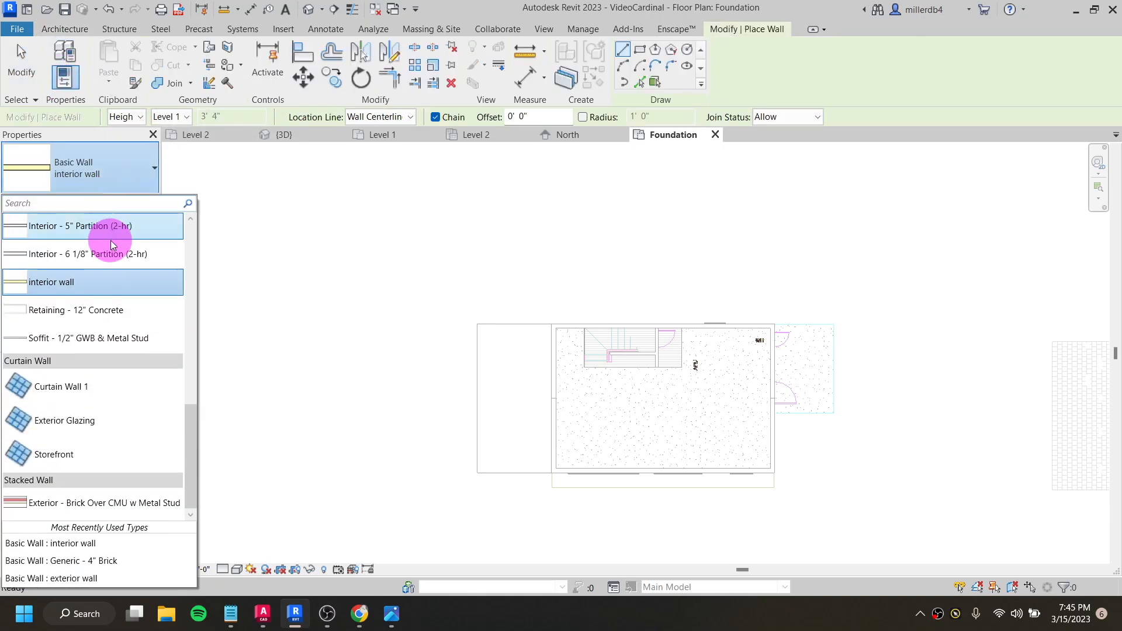
{"action": "scroll", "coordinate": [113, 312], "scroll_direction": "up", "scroll_amount": 1}
{"action": "scroll", "coordinate": [113, 310], "scroll_direction": "up", "scroll_amount": 3}
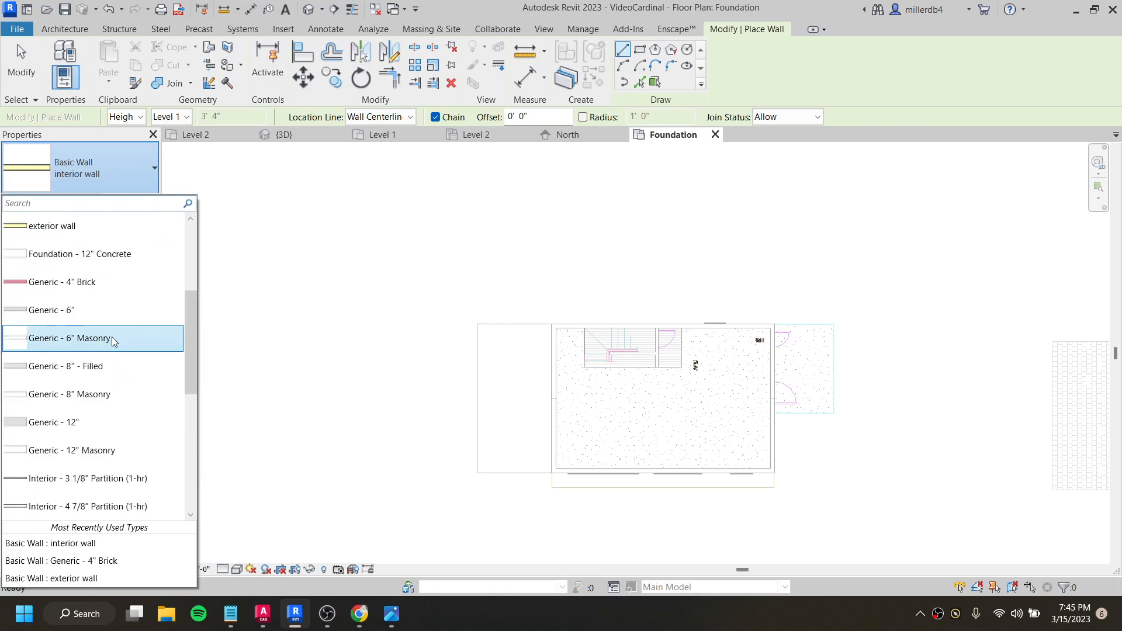
{"action": "scroll", "coordinate": [117, 351], "scroll_direction": "up", "scroll_amount": 1}
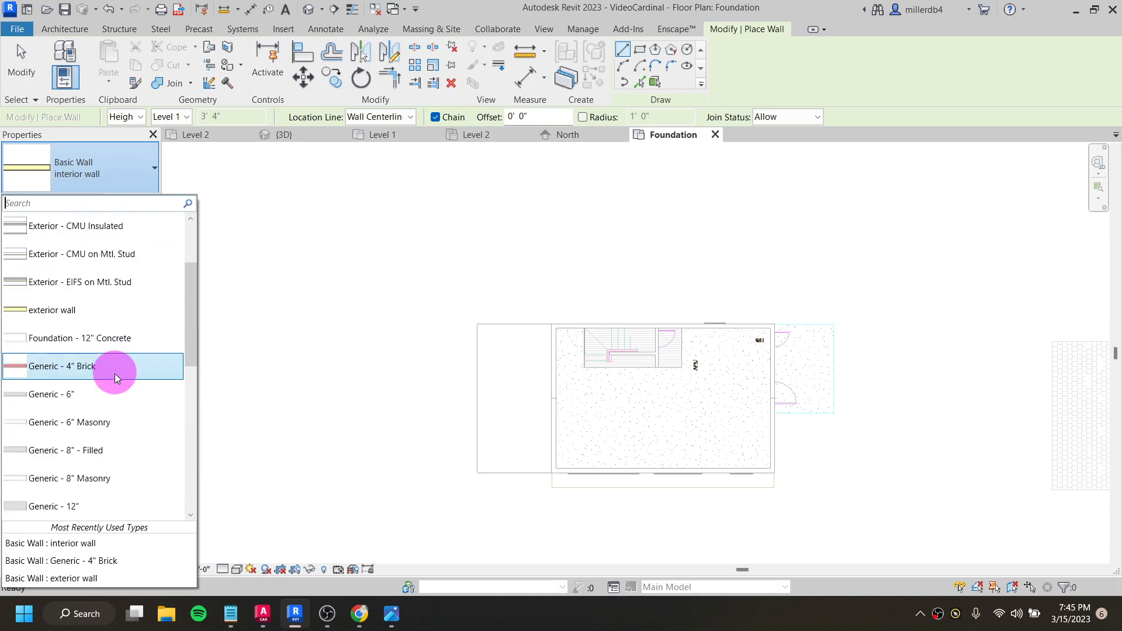
{"action": "left_click", "coordinate": [79, 479]}
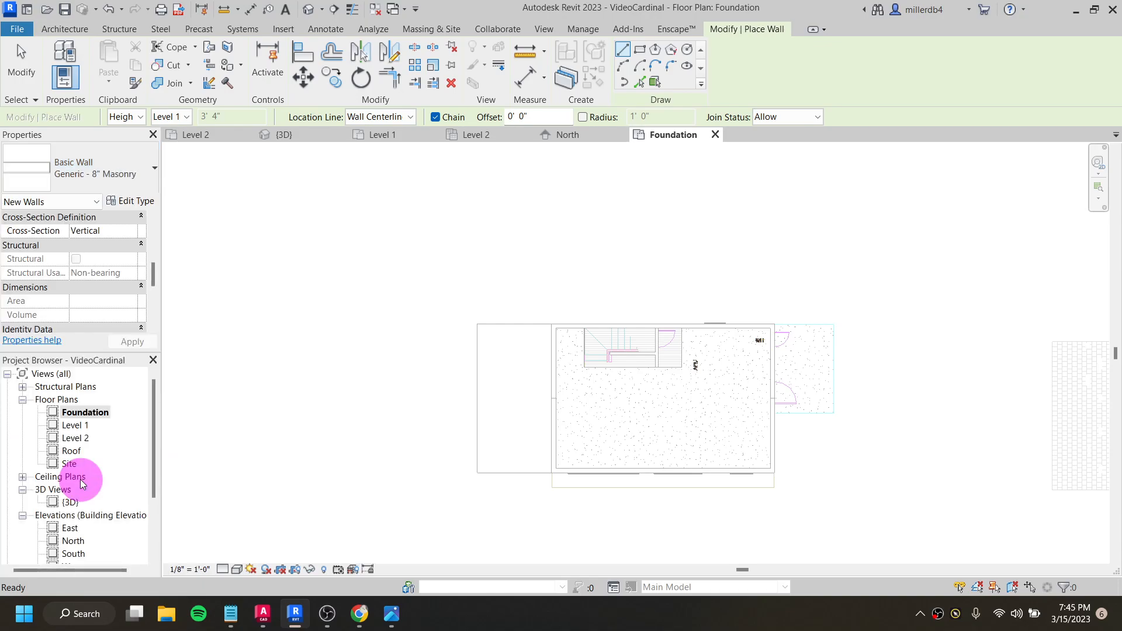
- Draw four chained foundation walls around the house perimeter along the exterior walls' centerlines, from the Foundation level up to Level 1
{"action": "scroll", "coordinate": [101, 277], "scroll_direction": "up", "scroll_amount": 1}
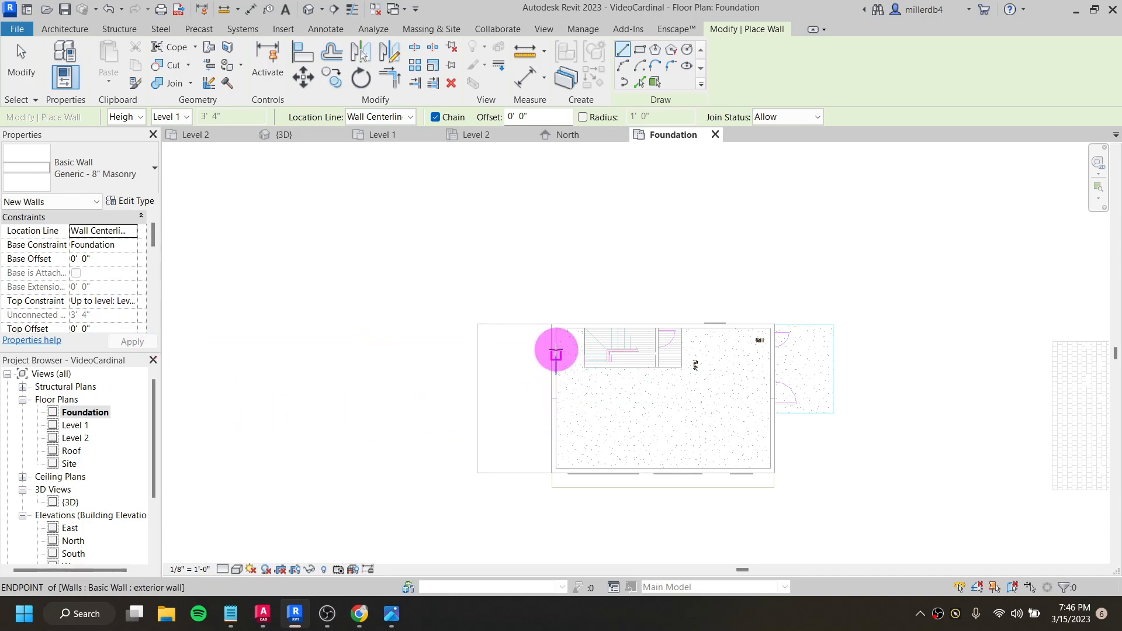
{"action": "scroll", "coordinate": [572, 327], "scroll_direction": "up", "scroll_amount": 2}
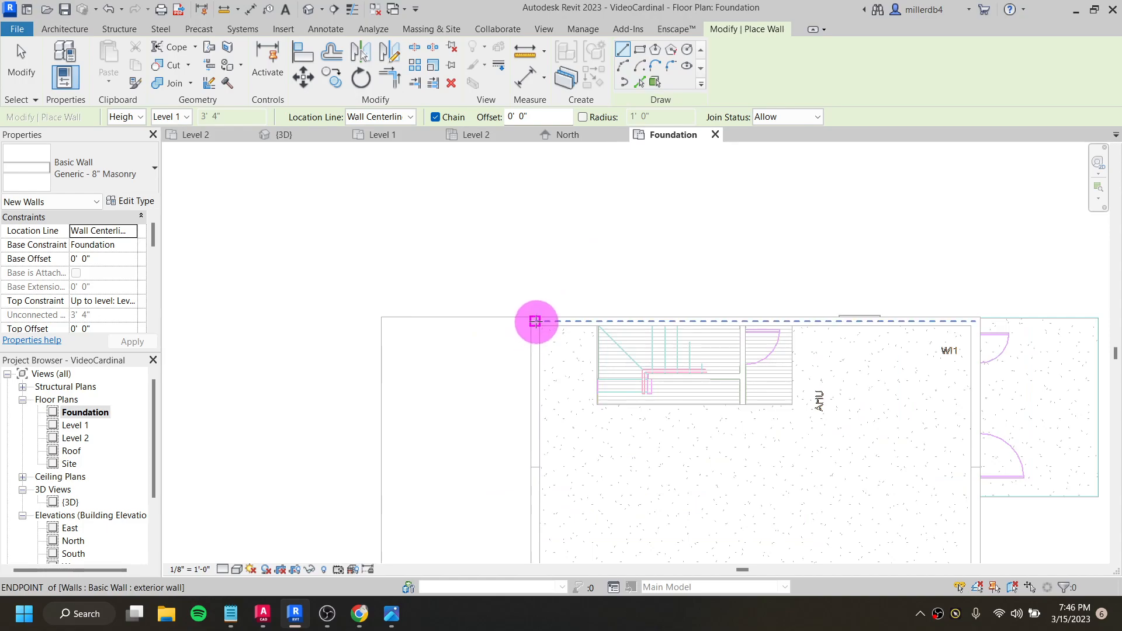
{"action": "left_click", "coordinate": [533, 320]}
{"action": "middle_click_drag", "start_coordinate": [757, 329], "coordinate": [411, 344]}
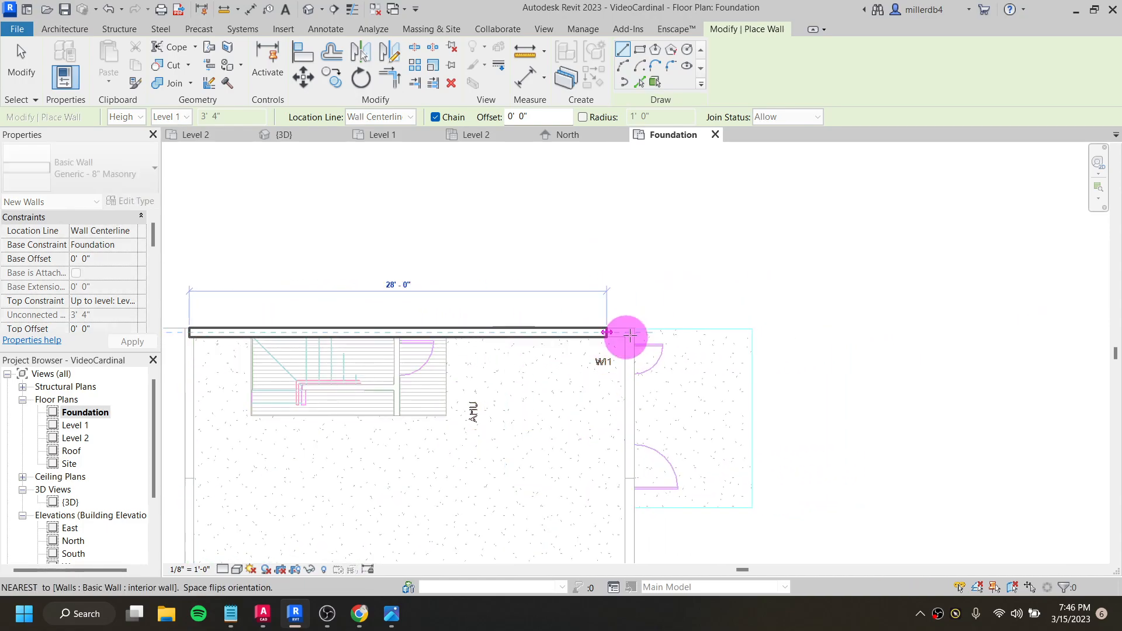
{"action": "left_click", "coordinate": [631, 332]}
{"action": "middle_click_drag", "start_coordinate": [633, 421], "coordinate": [623, 222]}
{"action": "left_click", "coordinate": [635, 421]}
{"action": "middle_click_drag", "start_coordinate": [382, 426], "coordinate": [588, 430]}
{"action": "left_click", "coordinate": [409, 427]}
{"action": "middle_click_drag", "start_coordinate": [419, 265], "coordinate": [435, 379]}
{"action": "scroll", "coordinate": [435, 368], "scroll_direction": "up", "scroll_amount": 1}
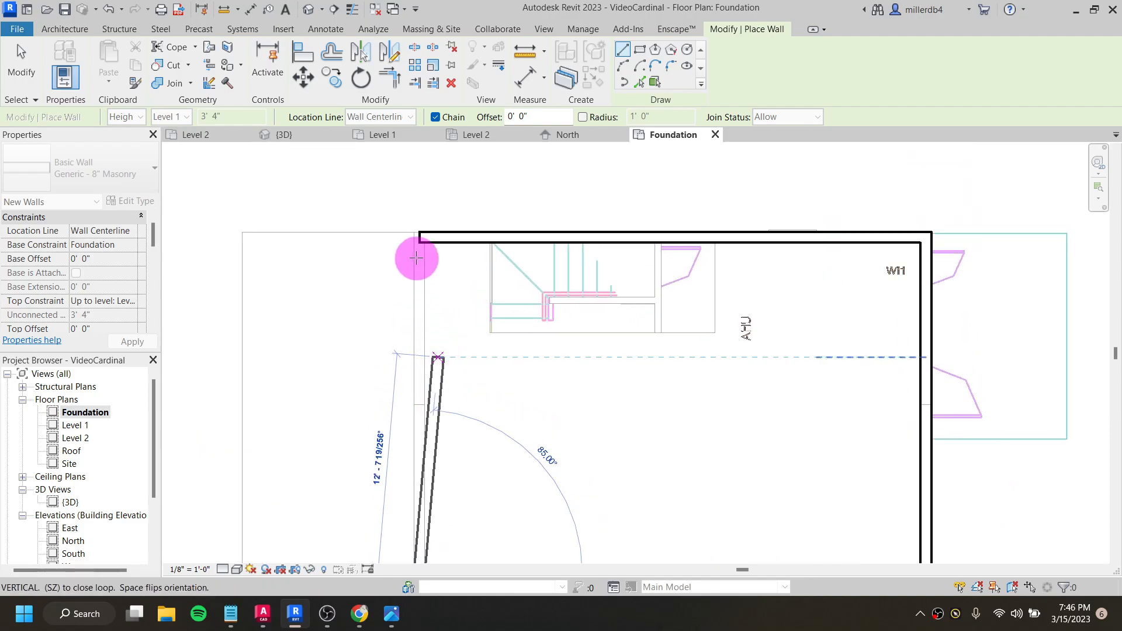
{"action": "scroll", "coordinate": [421, 274], "scroll_direction": "down", "scroll_amount": 1}
{"action": "left_click", "coordinate": [420, 250]}
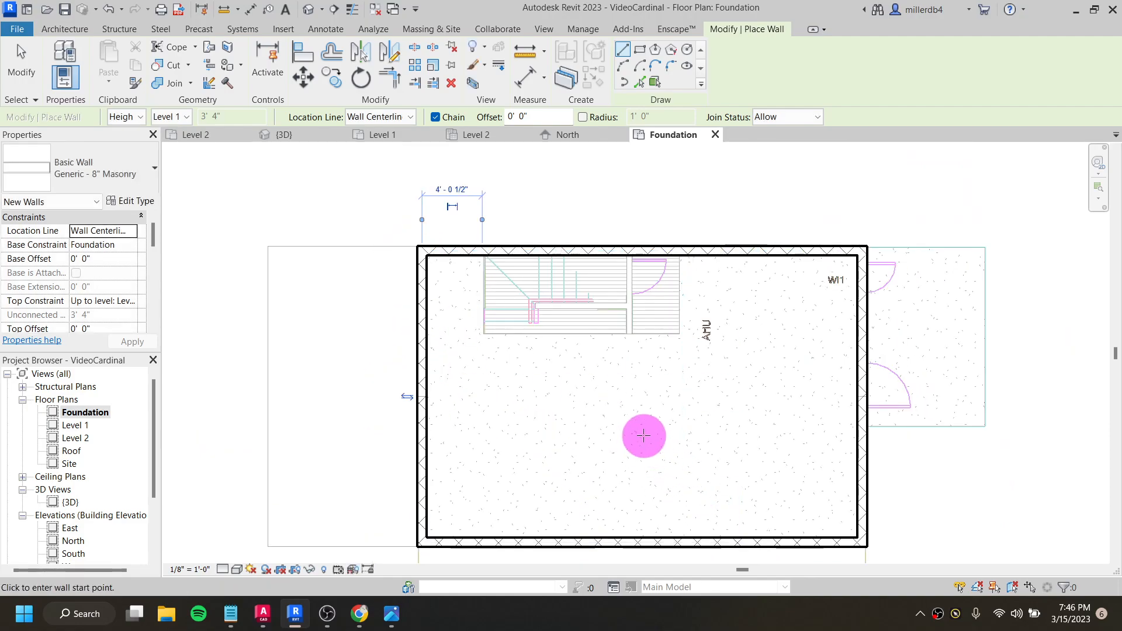
{"action": "key", "text": "Escape"}
{"action": "key", "text": "Escape"}
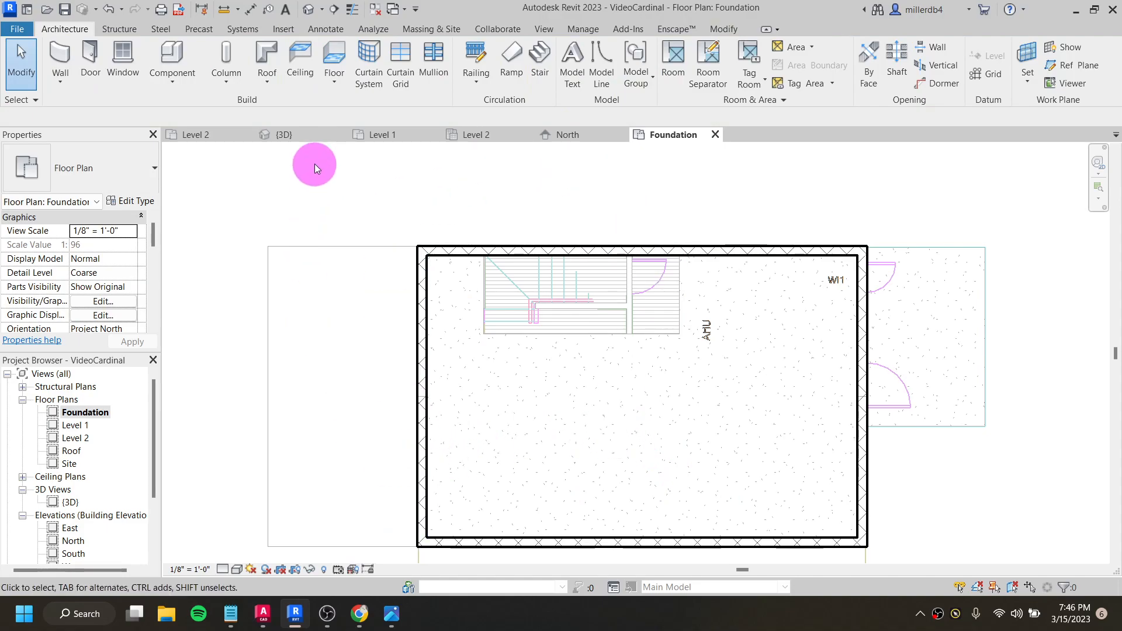
- Inspect the new masonry foundation walls in the 3D view and return to the Foundation floor plan
{"action": "left_click", "coordinate": [308, 13]}
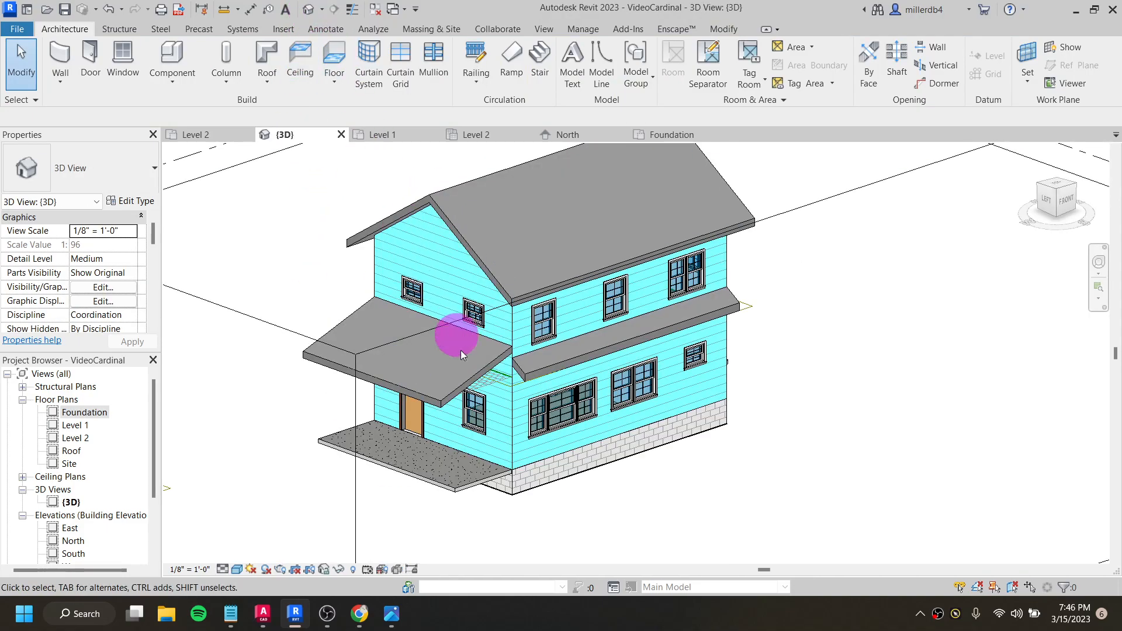
{"action": "middle_click_drag", "start_coordinate": [495, 497], "coordinate": [526, 431], "text": "shift"}
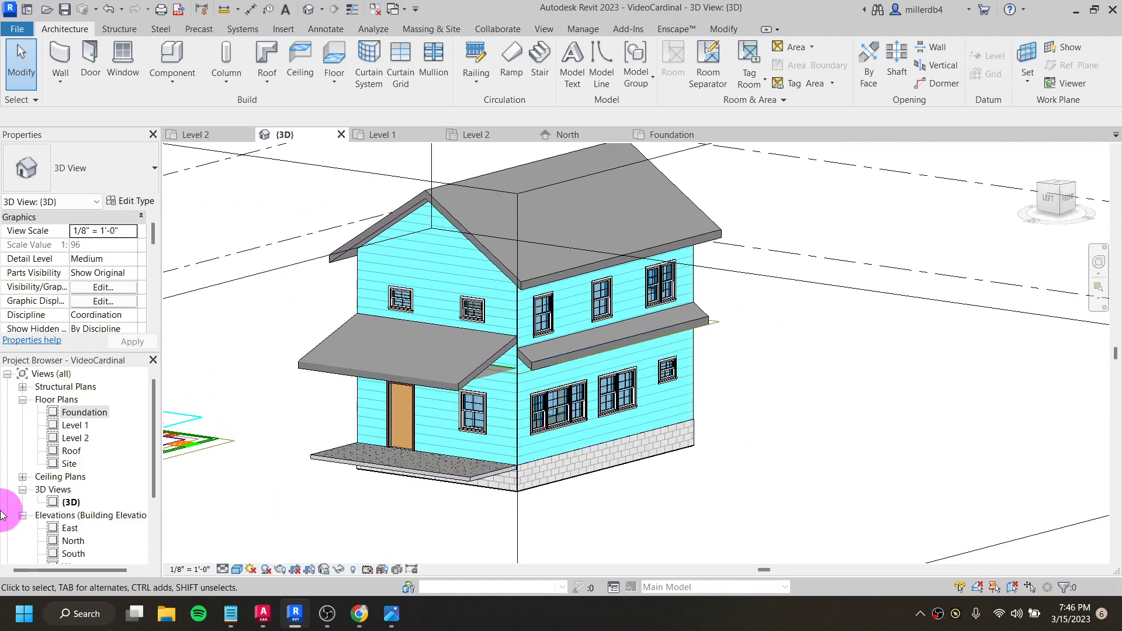
{"action": "double_click", "coordinate": [66, 415]}
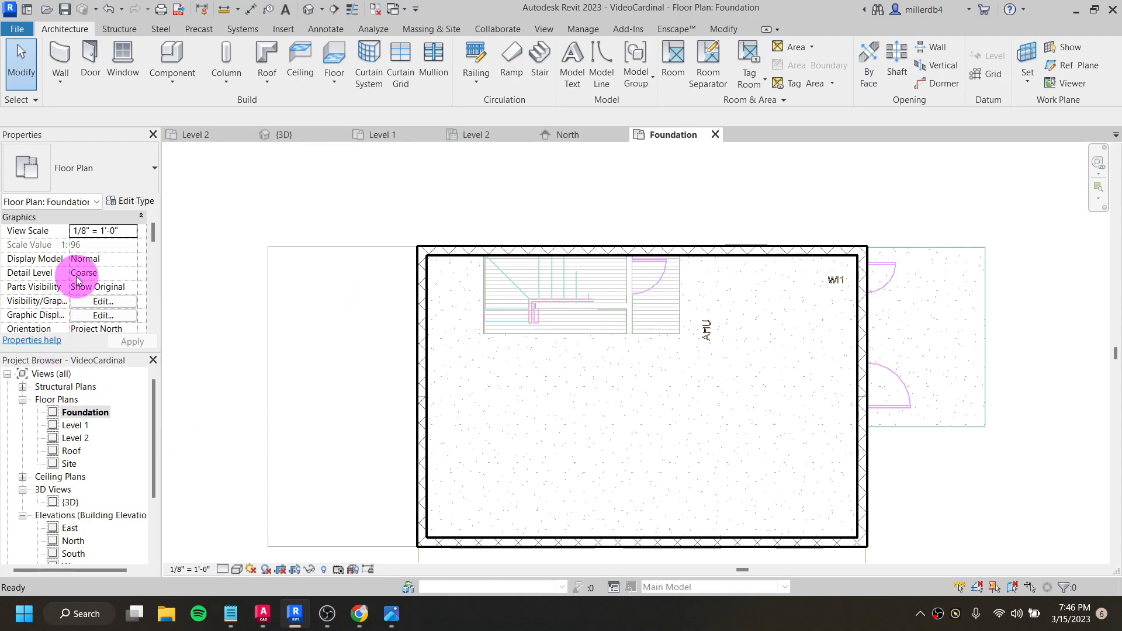
- Set the underlay base level of the Foundation floor plan to None
{"action": "scroll", "coordinate": [77, 279], "scroll_direction": "down", "scroll_amount": 2}
{"action": "scroll", "coordinate": [77, 280], "scroll_direction": "down", "scroll_amount": 1}
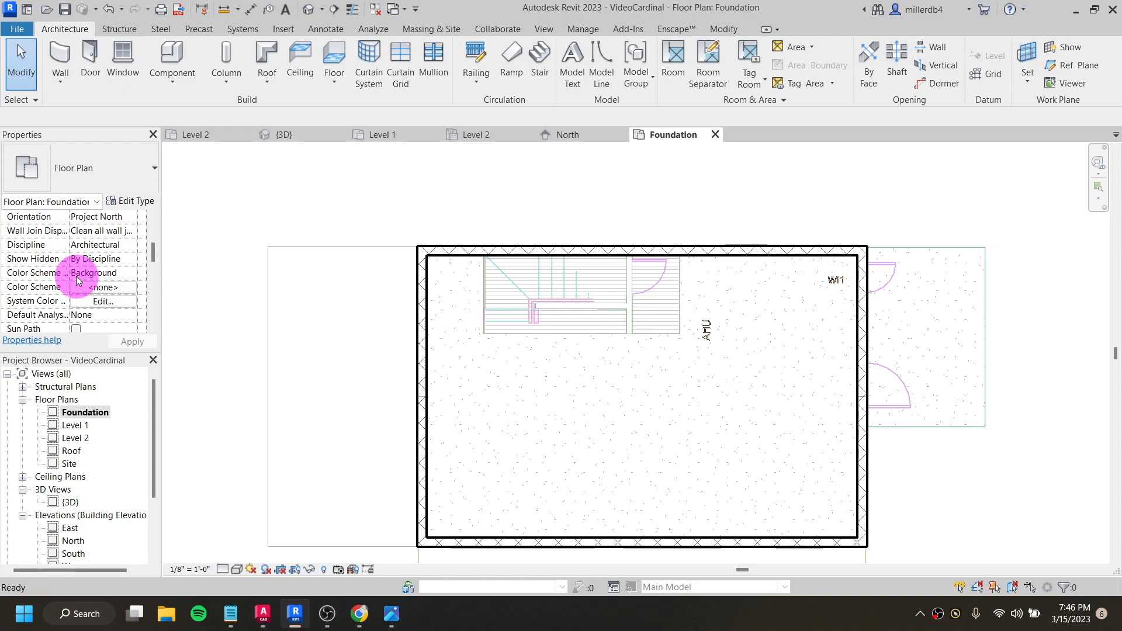
{"action": "scroll", "coordinate": [76, 280], "scroll_direction": "down", "scroll_amount": 1}
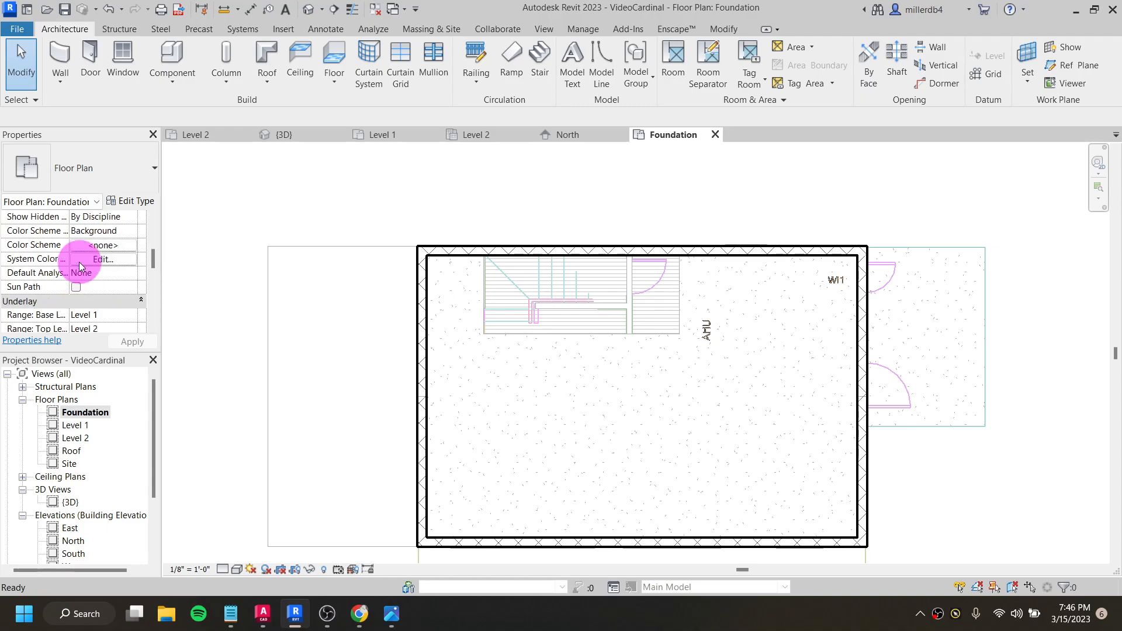
{"action": "scroll", "coordinate": [100, 288], "scroll_direction": "down", "scroll_amount": 1}
{"action": "left_click", "coordinate": [98, 273]}
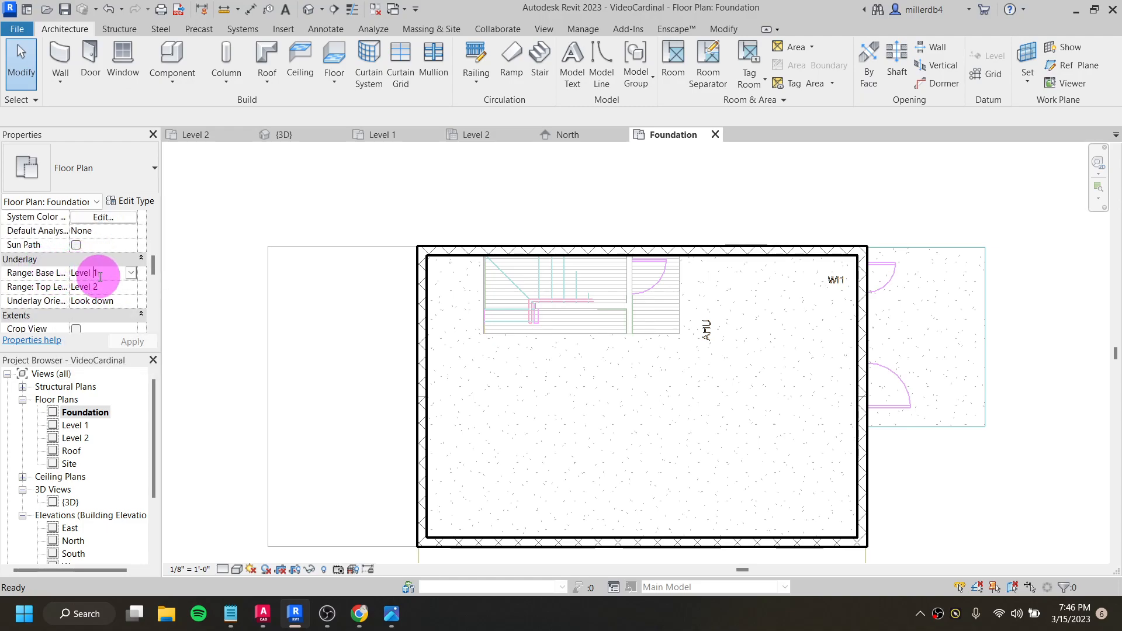
{"action": "left_click", "coordinate": [131, 273]}
{"action": "left_click", "coordinate": [99, 285]}
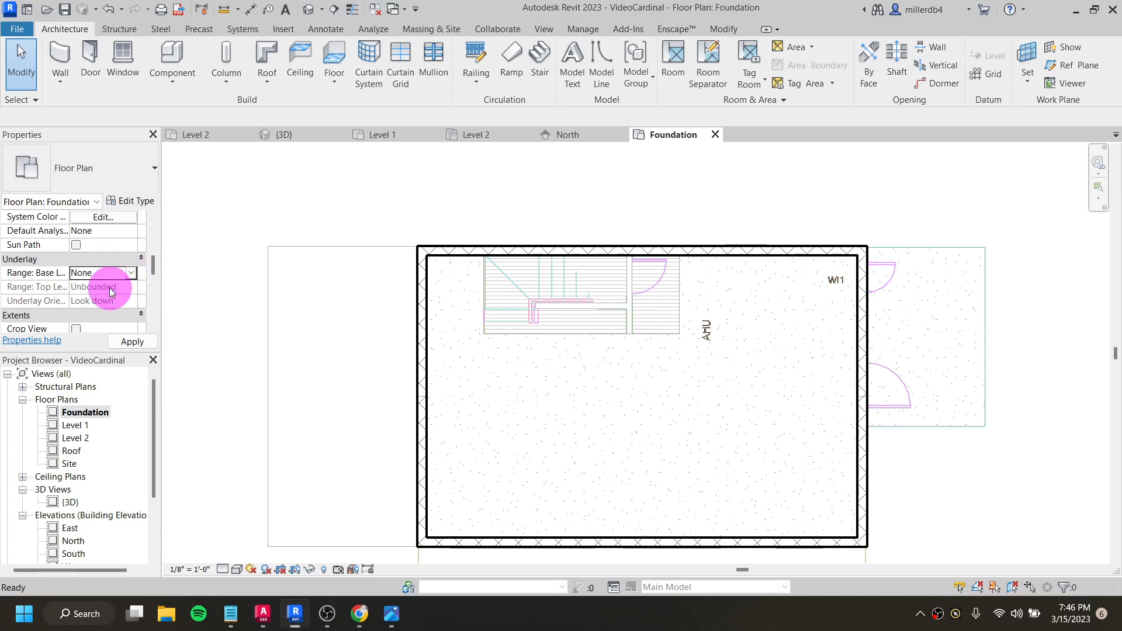
{"action": "scroll", "coordinate": [470, 346], "scroll_direction": "down", "scroll_amount": 1}
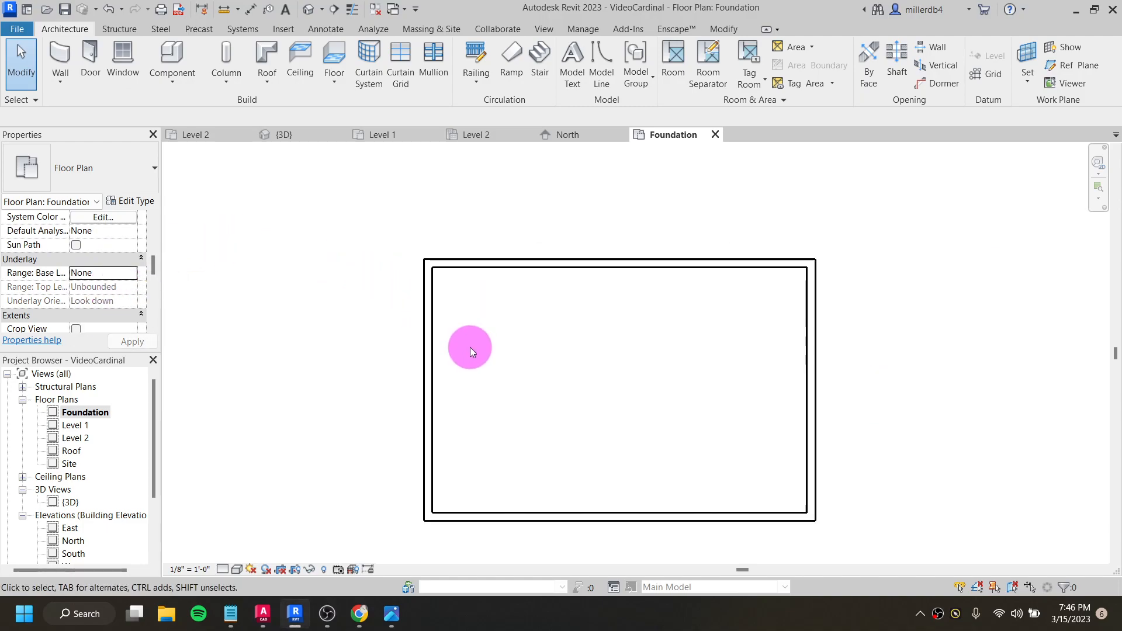
{"action": "scroll", "coordinate": [479, 351], "scroll_direction": "down", "scroll_amount": 1}
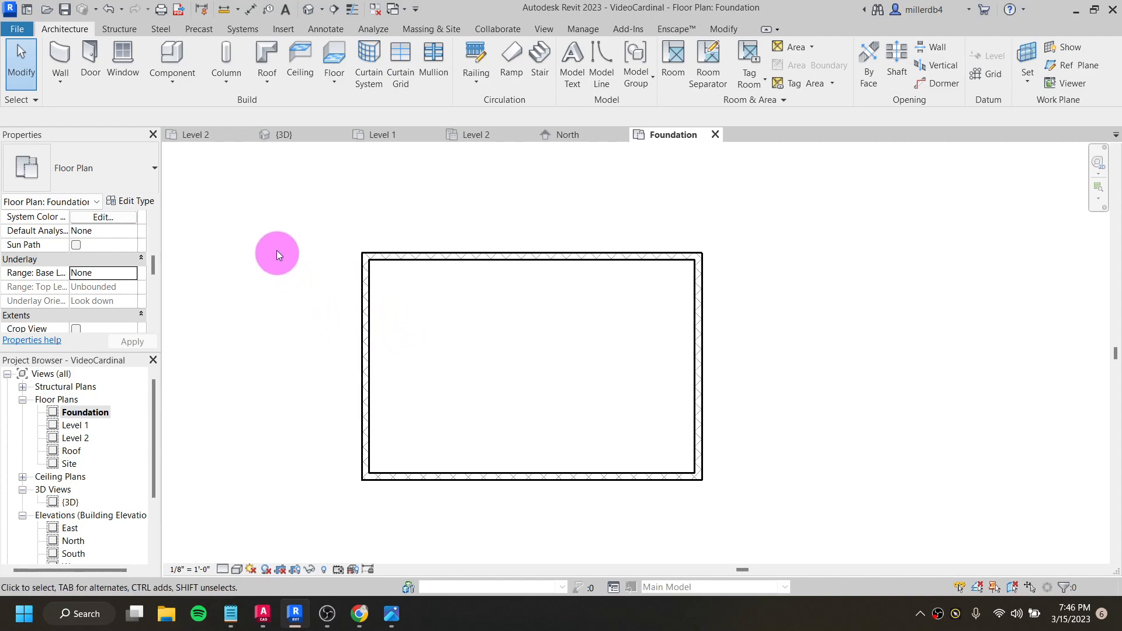
- Start a structural wall foundation and duplicate its type as "Bearing Footing - 24" x 12"" with a width of 2' 0"
{"action": "left_click", "coordinate": [116, 30]}
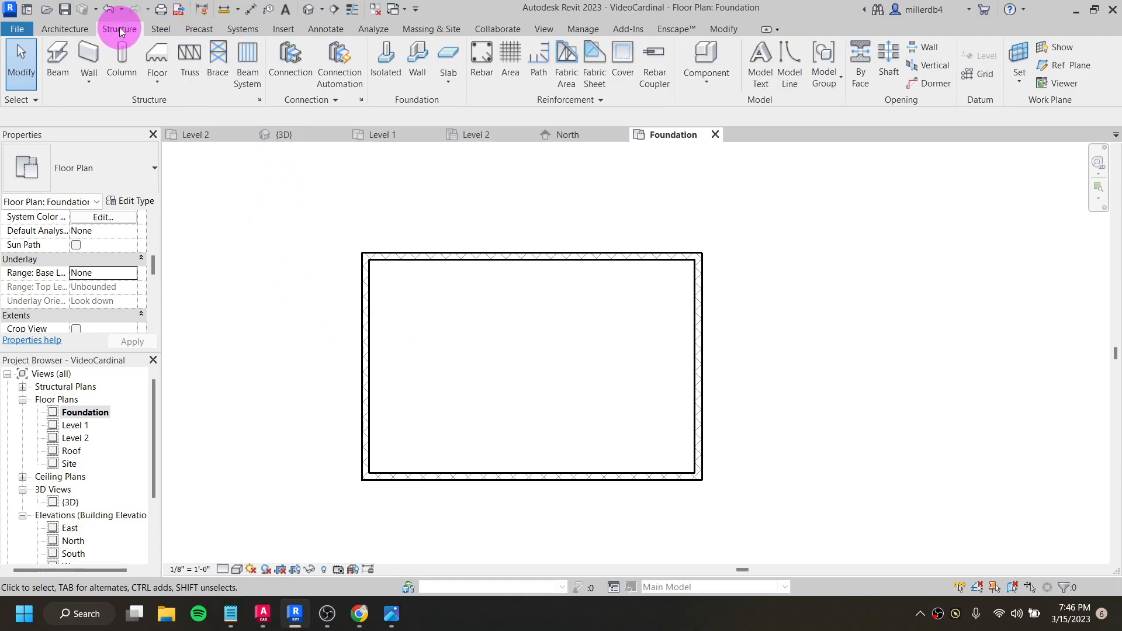
{"action": "left_click", "coordinate": [417, 54]}
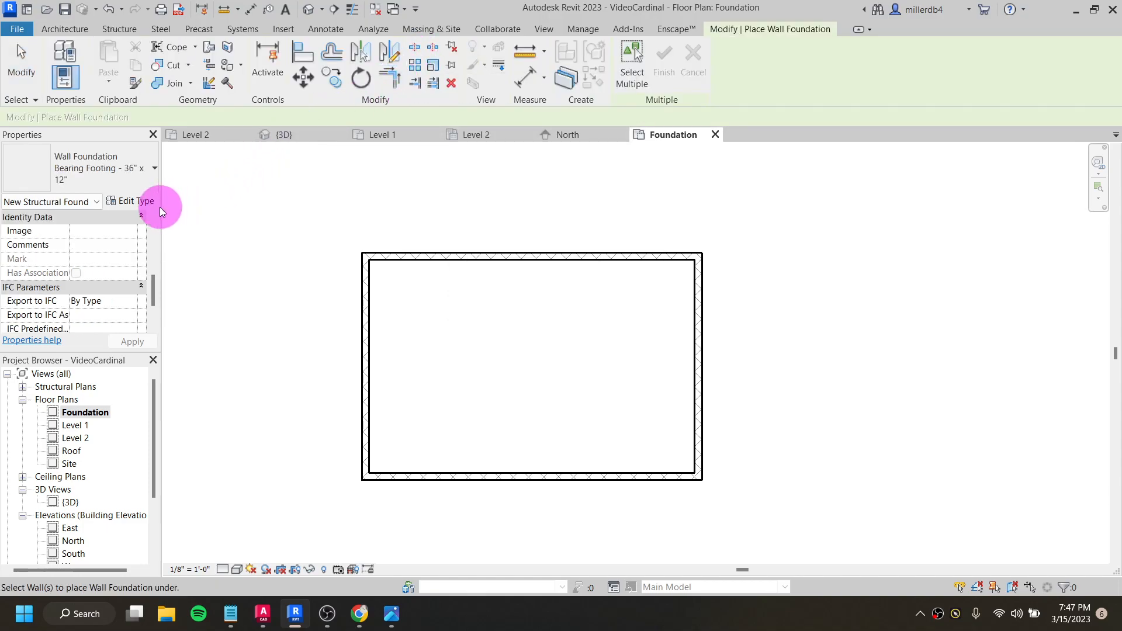
{"action": "left_click", "coordinate": [131, 202]}
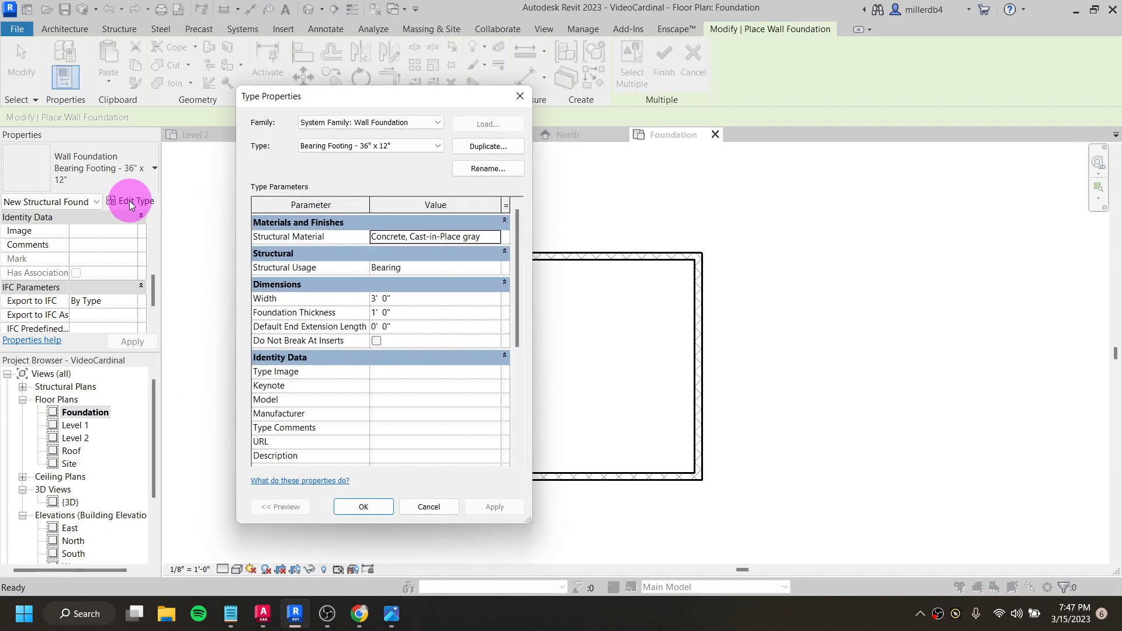
{"action": "left_click", "coordinate": [474, 147]}
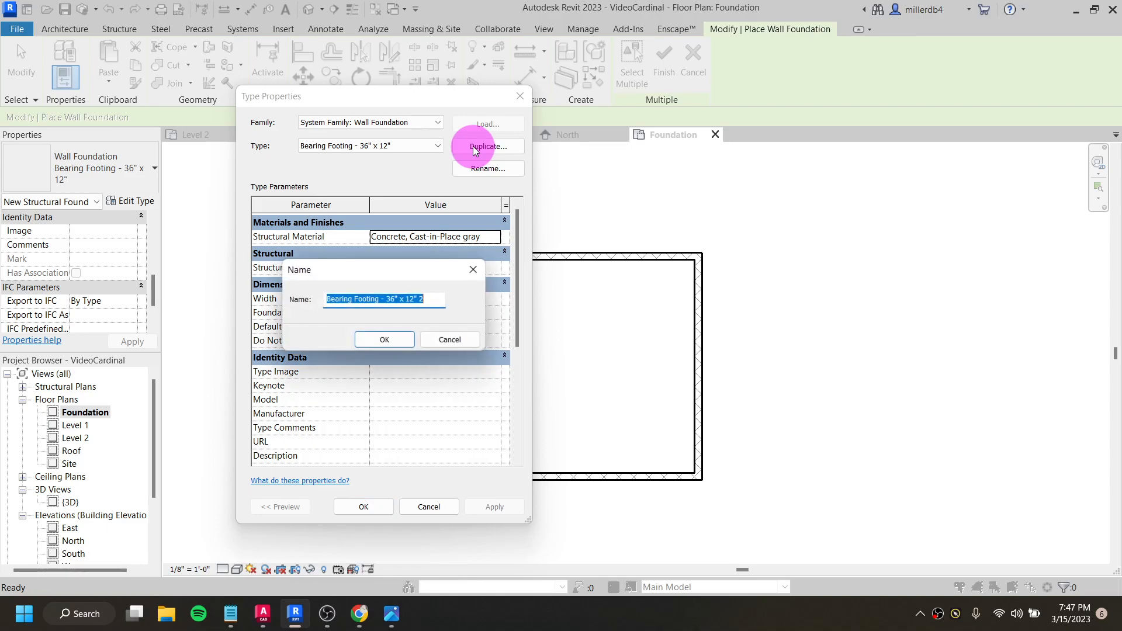
{"action": "left_click", "coordinate": [402, 295]}
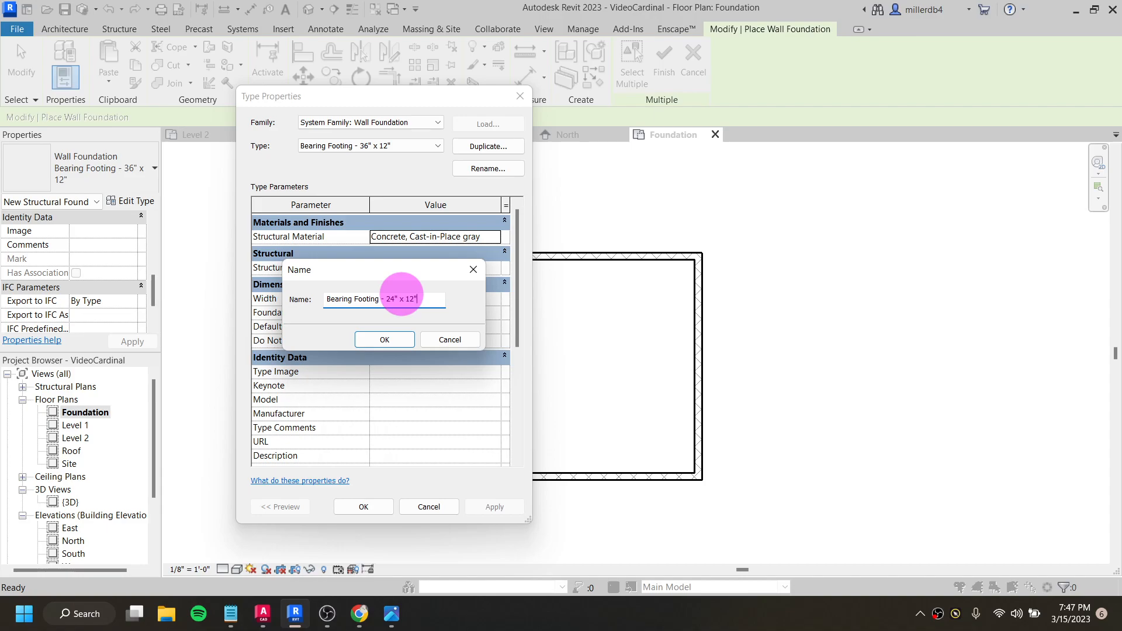
{"action": "left_click", "coordinate": [397, 342]}
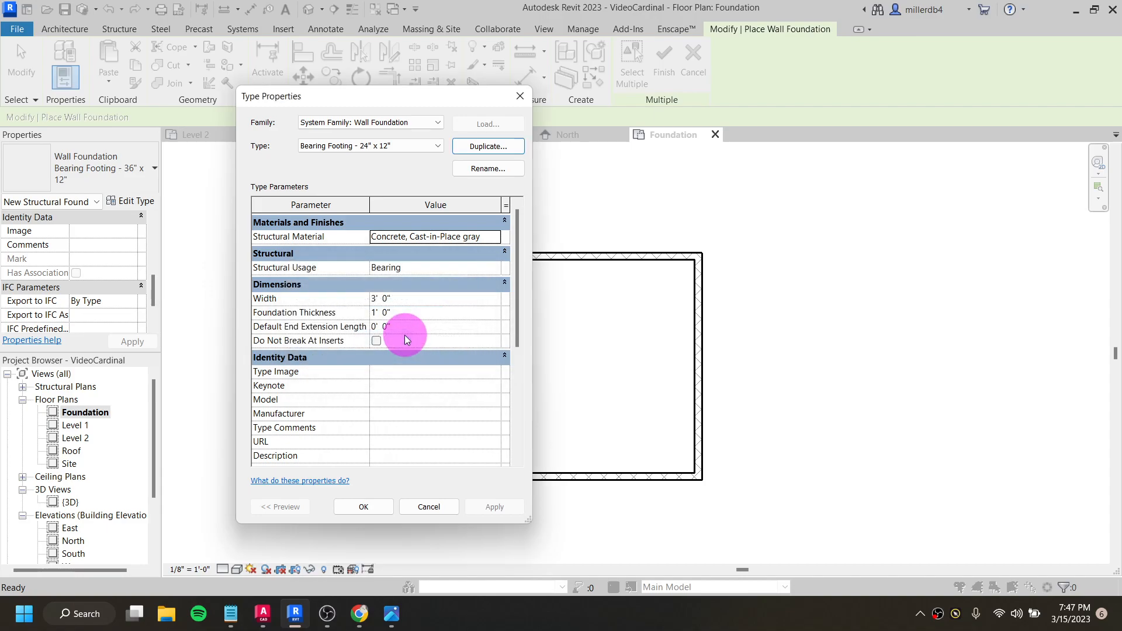
{"action": "left_click", "coordinate": [376, 300]}
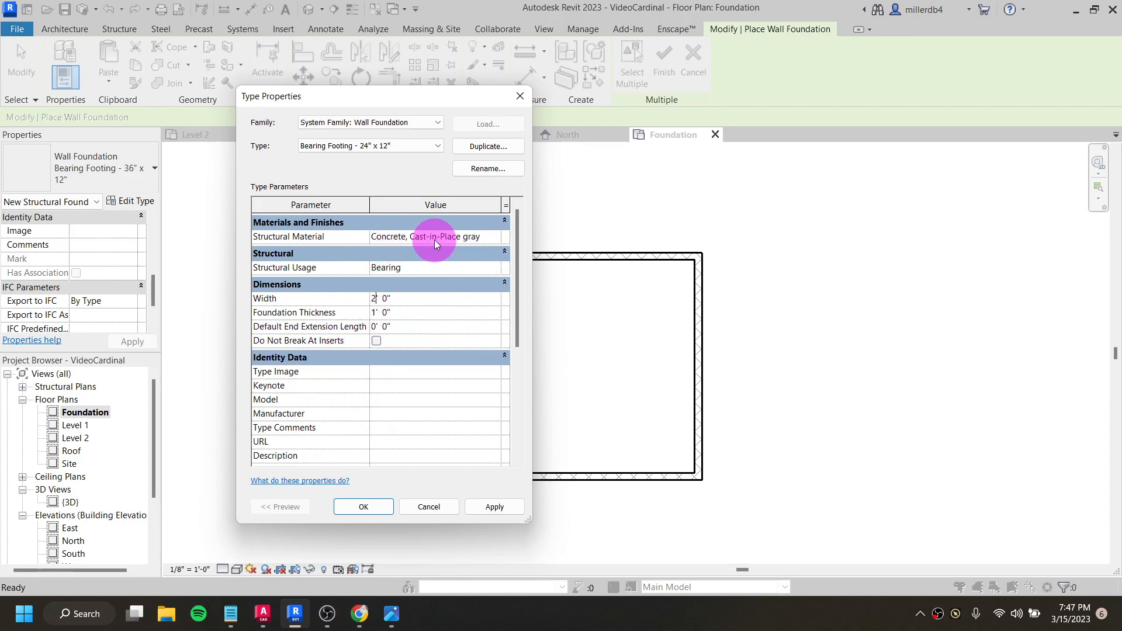
{"action": "left_click", "coordinate": [364, 507]}
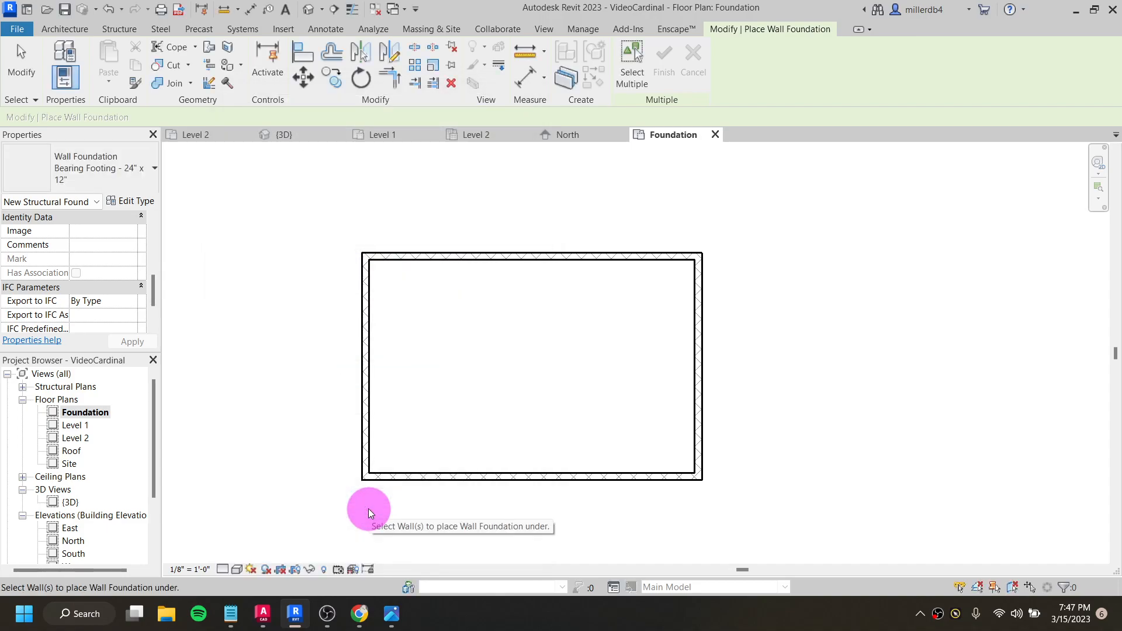
- Place the 24" x 12" bearing footing under all four masonry foundation walls
{"action": "left_click", "coordinate": [367, 421]}
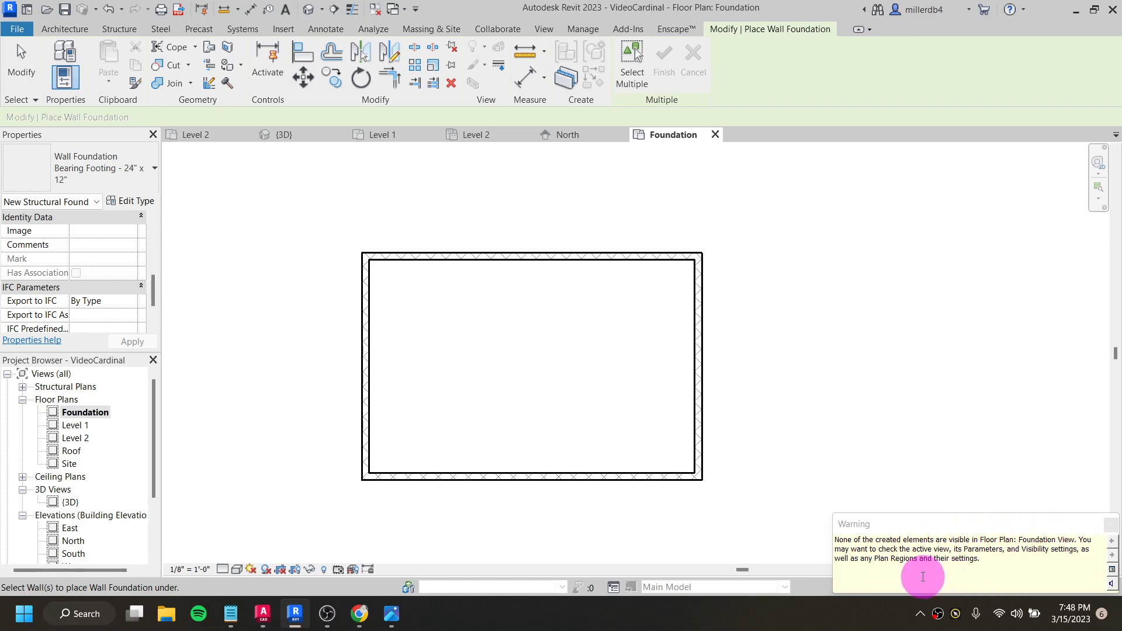
{"action": "left_click", "coordinate": [618, 257]}
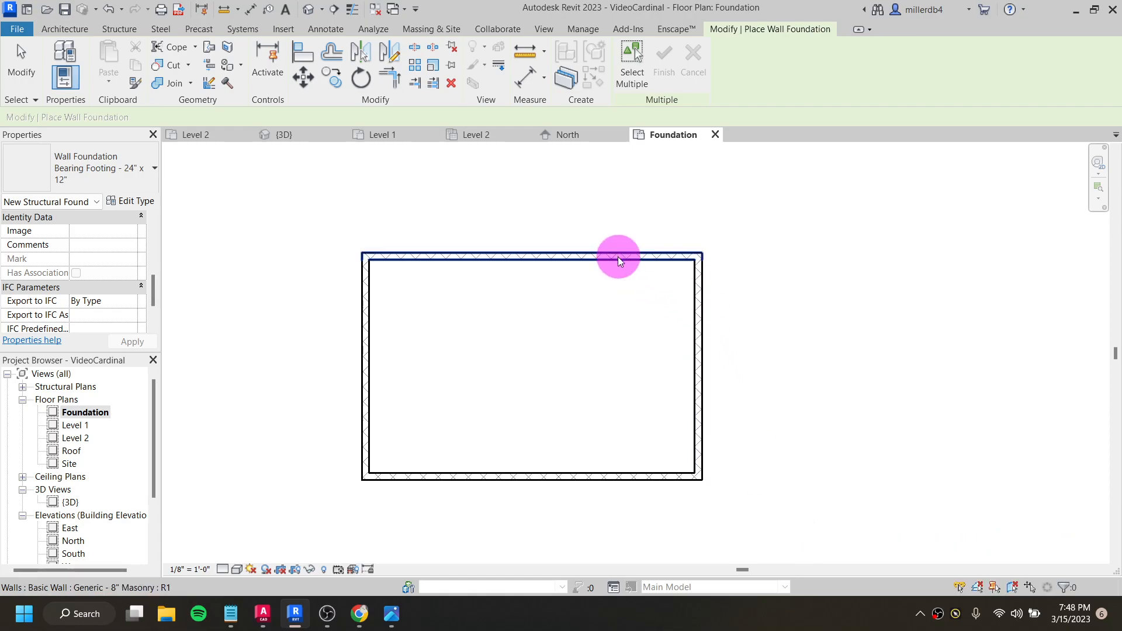
{"action": "left_click", "coordinate": [701, 315]}
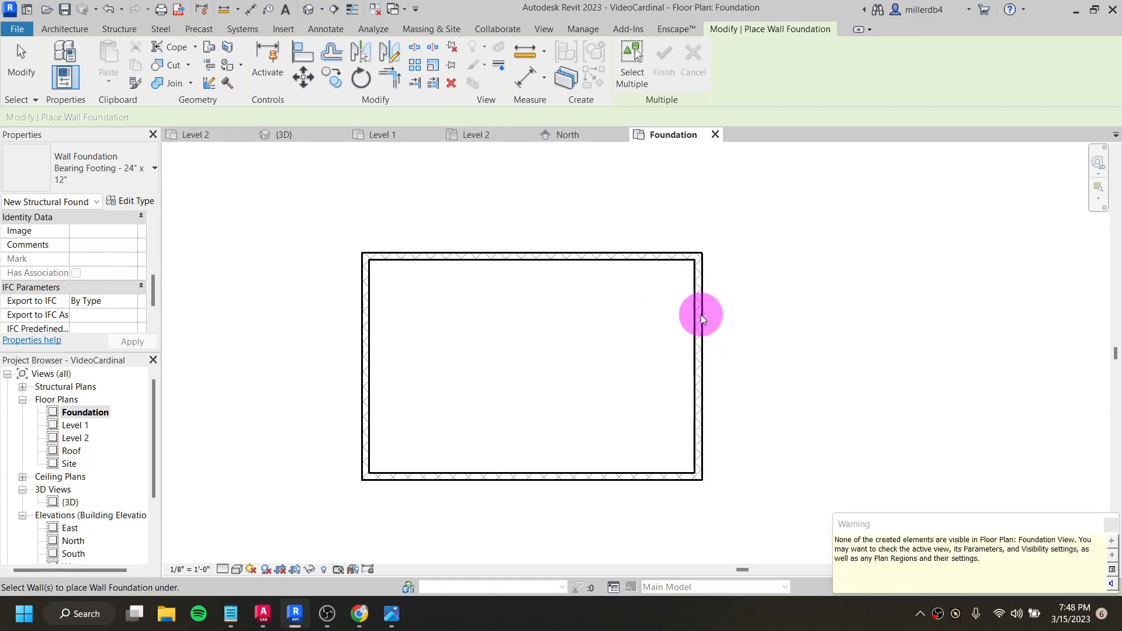
{"action": "left_click", "coordinate": [645, 474]}
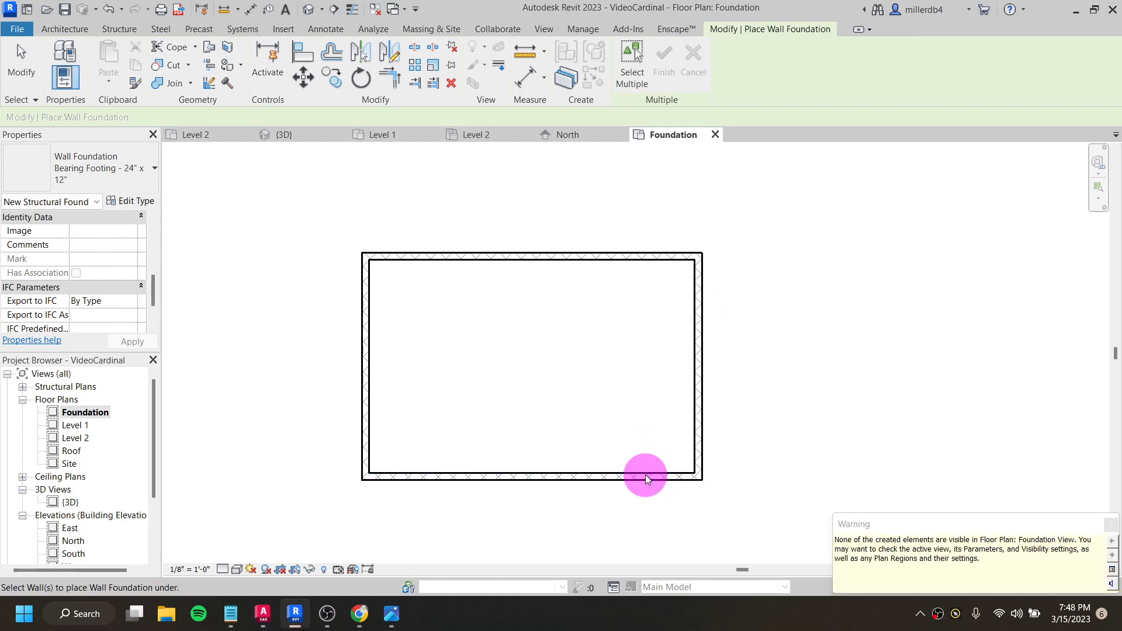
- Save the project and open the 3D view to inspect the underside of the house foundation
{"action": "left_click", "coordinate": [309, 17]}
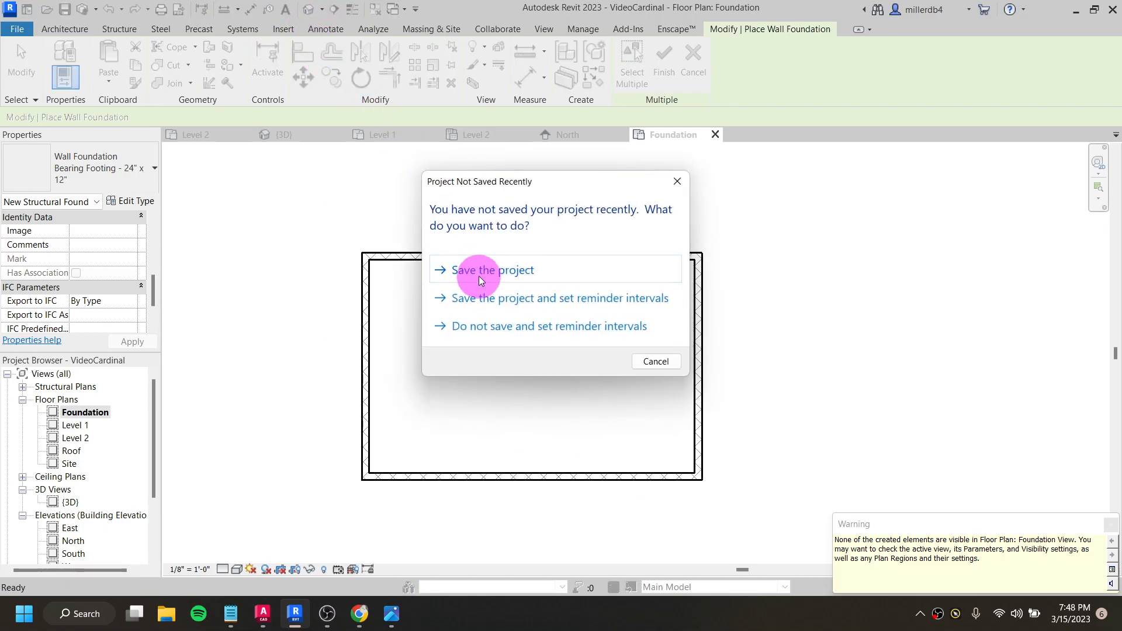
{"action": "left_click", "coordinate": [479, 275]}
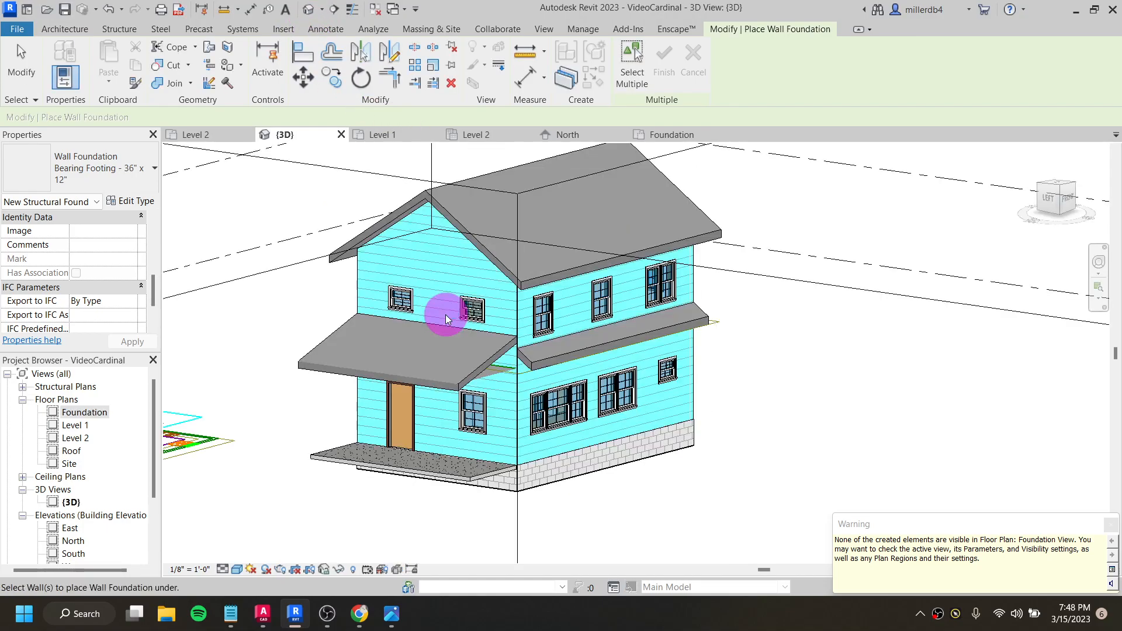
{"action": "middle_click_drag", "start_coordinate": [498, 482], "coordinate": [488, 316], "text": "shift"}
{"action": "scroll", "coordinate": [489, 316], "scroll_direction": "down", "scroll_amount": 8}
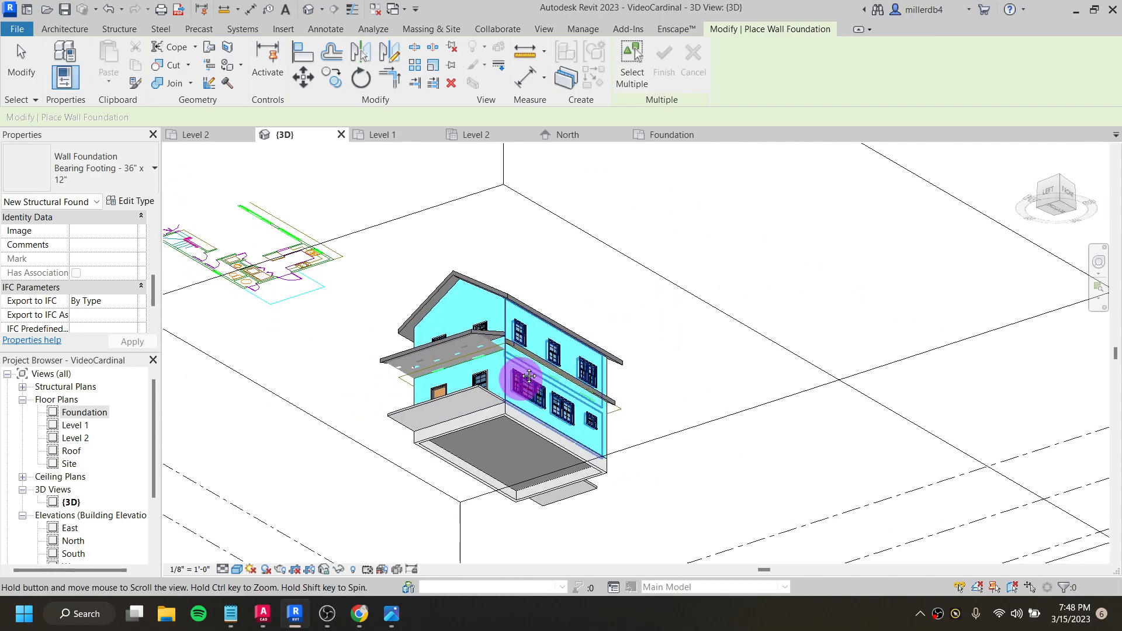
{"action": "middle_click_drag", "start_coordinate": [624, 269], "coordinate": [523, 292], "text": "shift"}
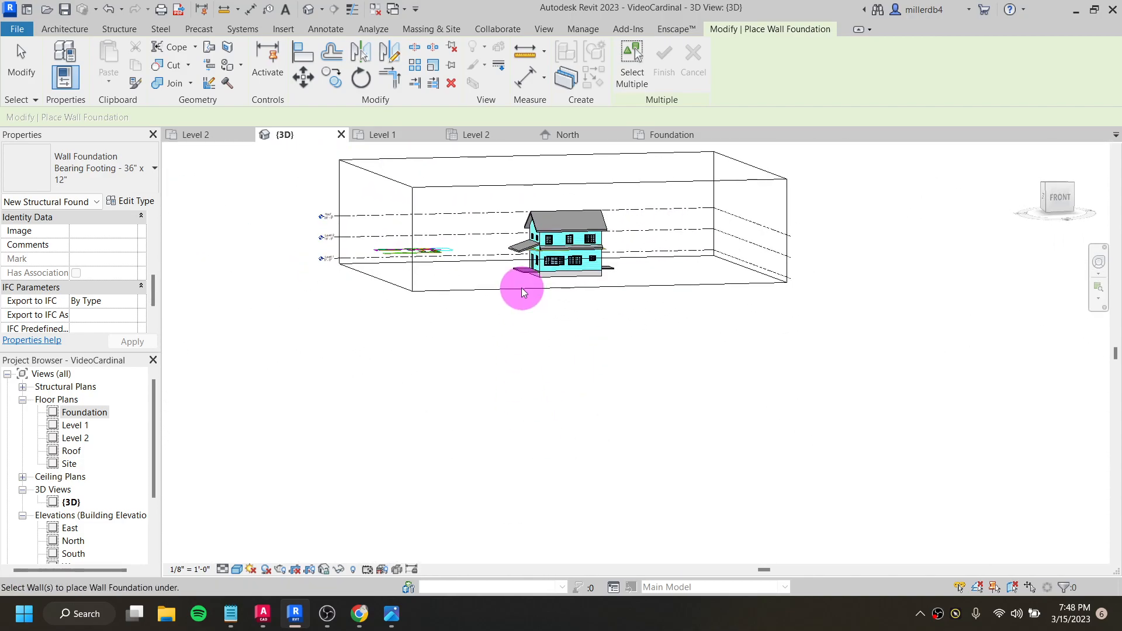
- End footing placement and extend the bottom of the 3D view's section box well below the house's footings
{"action": "key", "text": "Escape"}
{"action": "left_click", "coordinate": [521, 290]}
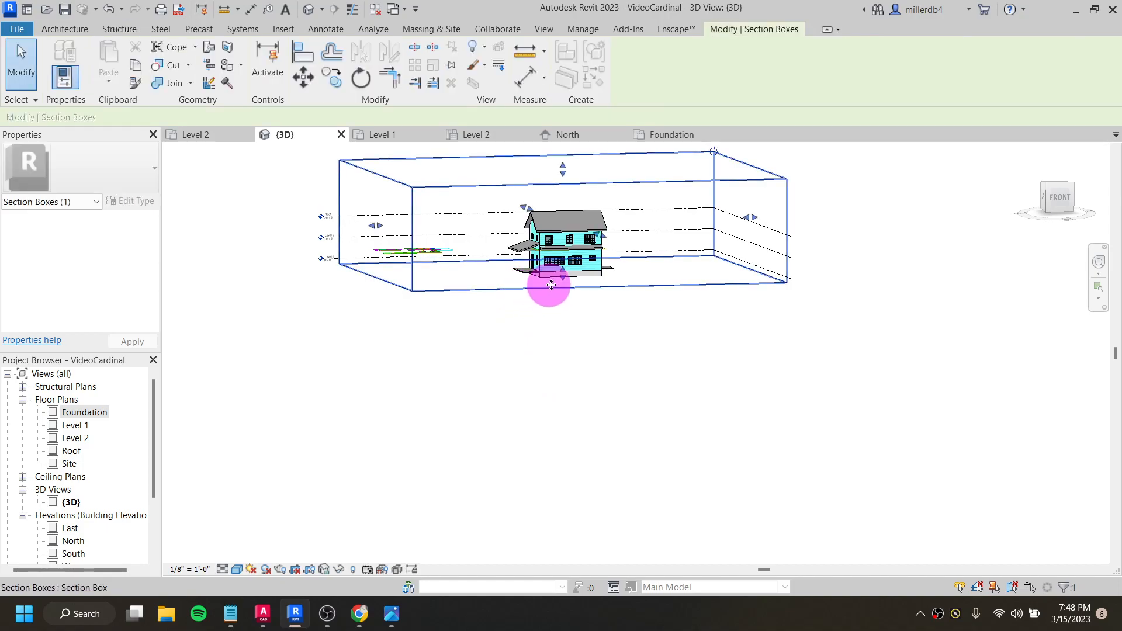
{"action": "left_click_drag", "start_coordinate": [560, 277], "coordinate": [564, 394]}
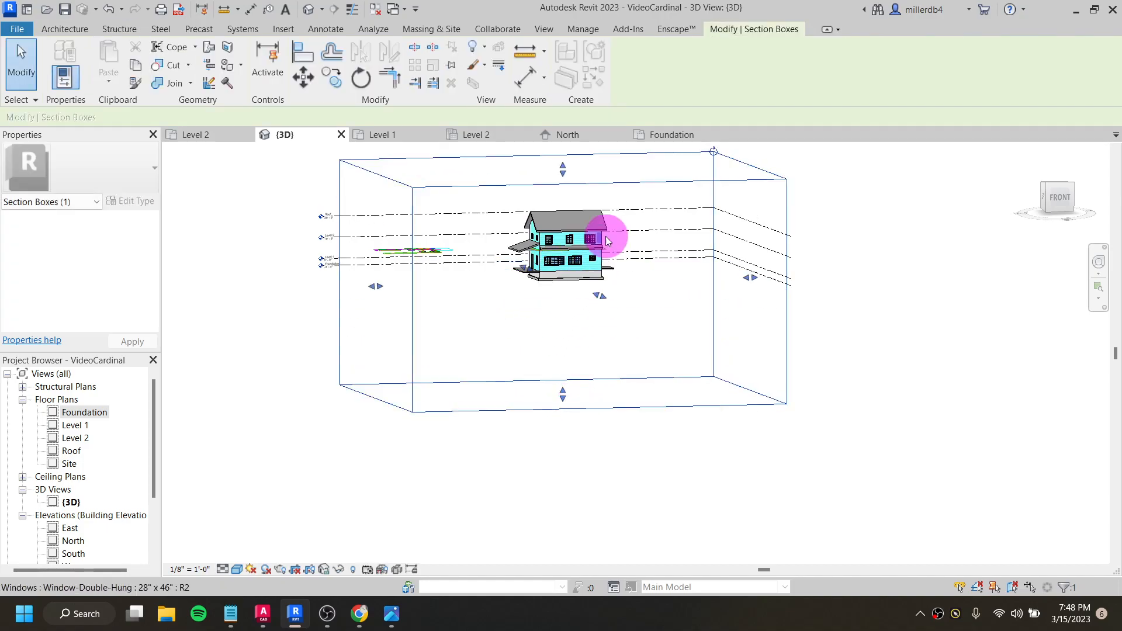
{"action": "scroll", "coordinate": [601, 236], "scroll_direction": "up", "scroll_amount": 5}
{"action": "left_click", "coordinate": [468, 455]}
{"action": "middle_click_drag", "start_coordinate": [468, 455], "coordinate": [422, 469], "text": "shift"}
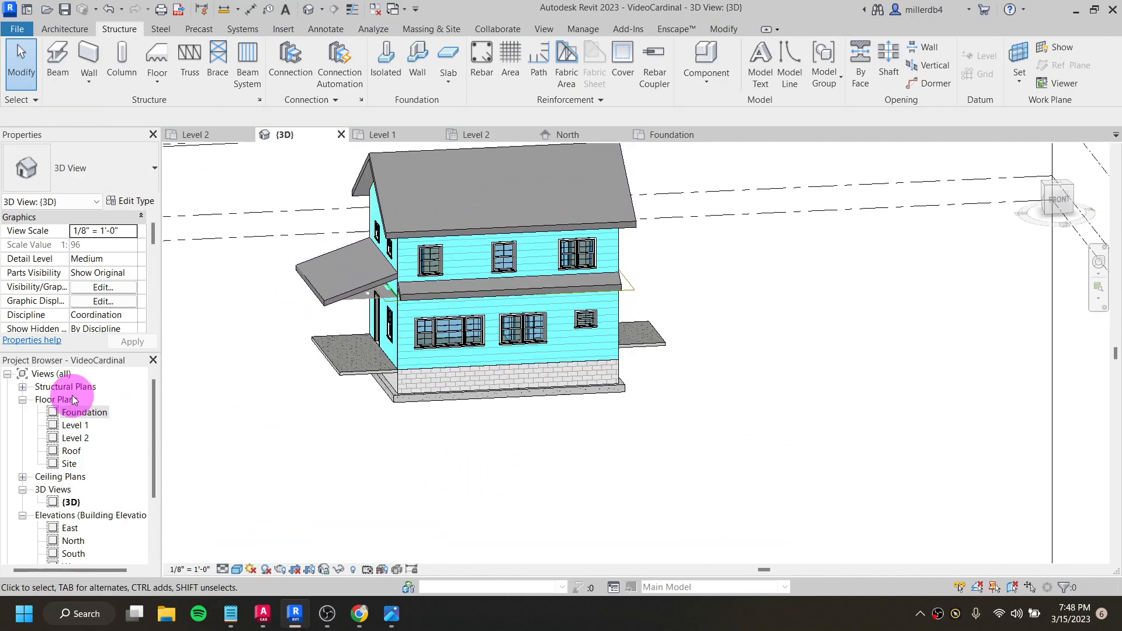
- Set the bottom offset of the Foundation floor plan's view range to -1' 0"
{"action": "double_click", "coordinate": [74, 415]}
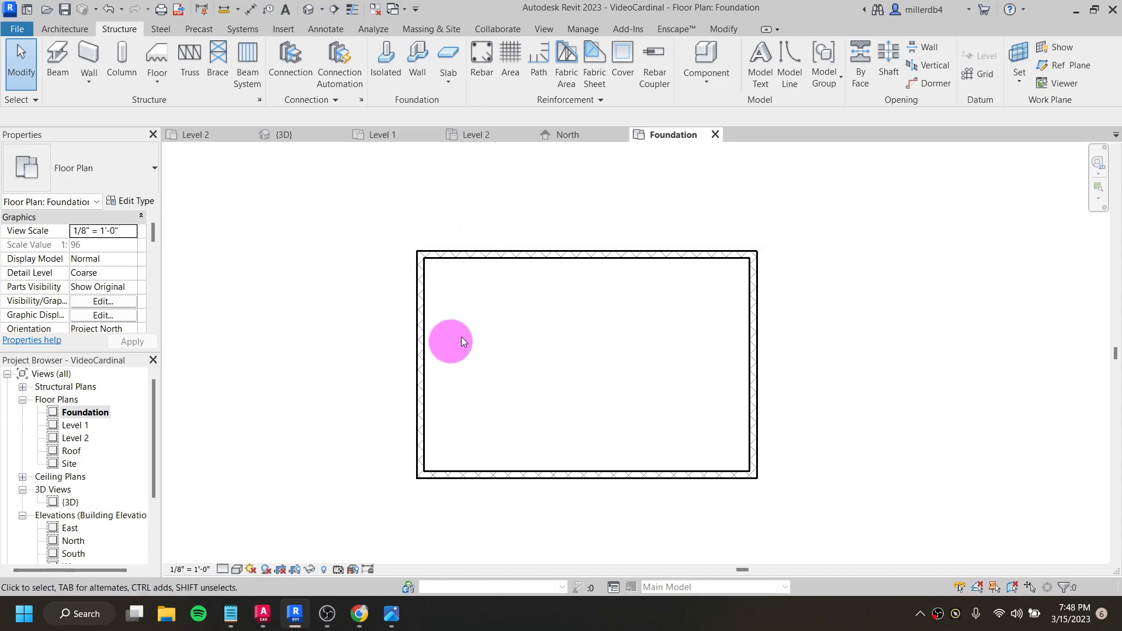
{"action": "scroll", "coordinate": [93, 280], "scroll_direction": "down", "scroll_amount": 3}
{"action": "scroll", "coordinate": [88, 280], "scroll_direction": "down", "scroll_amount": 5}
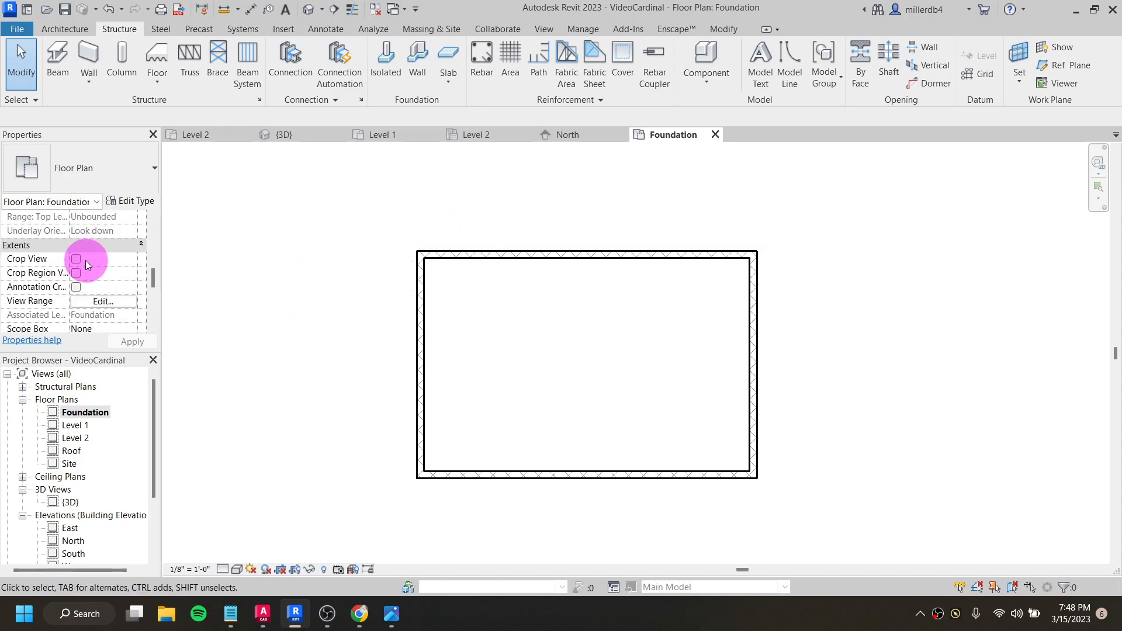
{"action": "left_click", "coordinate": [111, 301]}
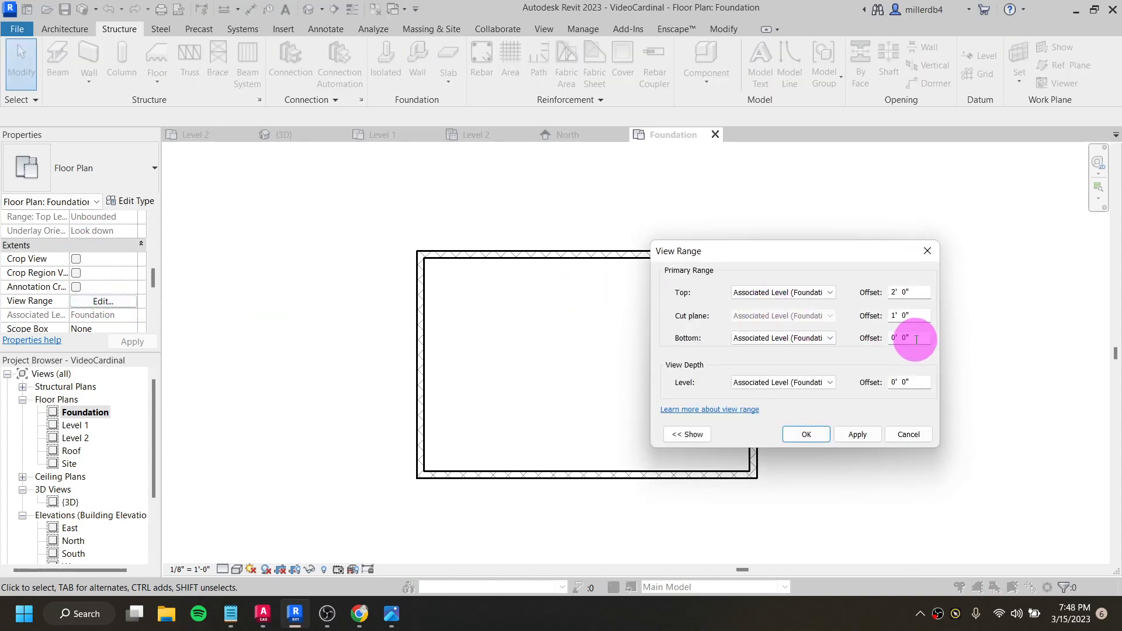
{"action": "left_click_drag", "start_coordinate": [914, 335], "coordinate": [882, 339]}
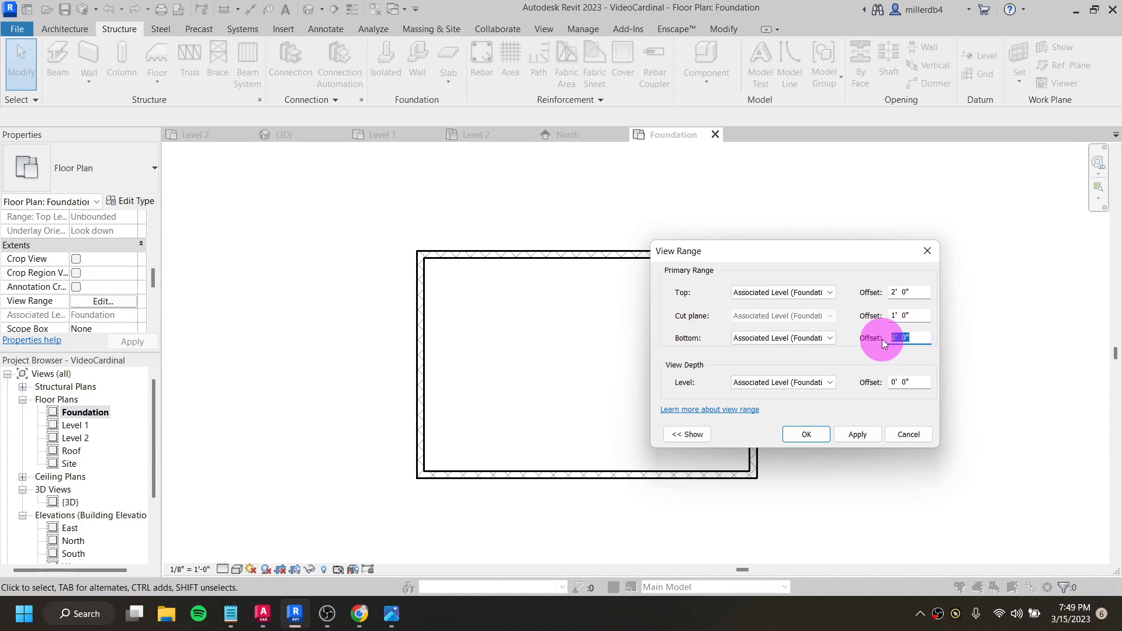
{"action": "type", "text": "-1"}
{"action": "left_click", "coordinate": [871, 438]}
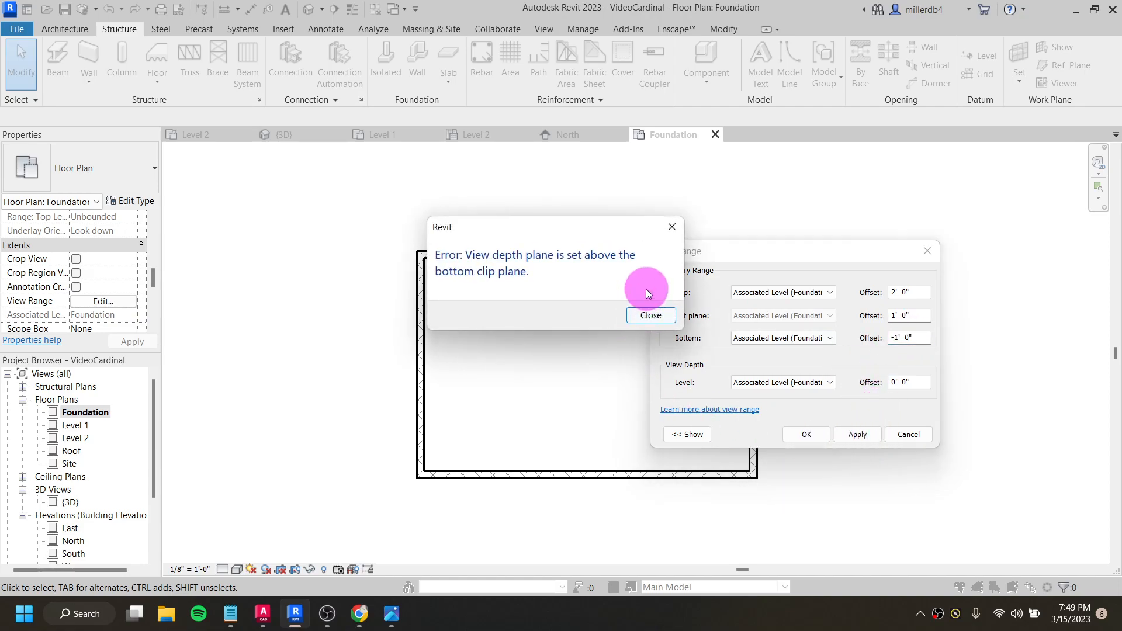
{"action": "left_click", "coordinate": [657, 311]}
- Set the view depth offset of the Foundation plan's view range to -1' 0" and accept the view range
{"action": "left_click", "coordinate": [921, 380]}
{"action": "left_click_drag", "start_coordinate": [920, 380], "coordinate": [864, 390]}
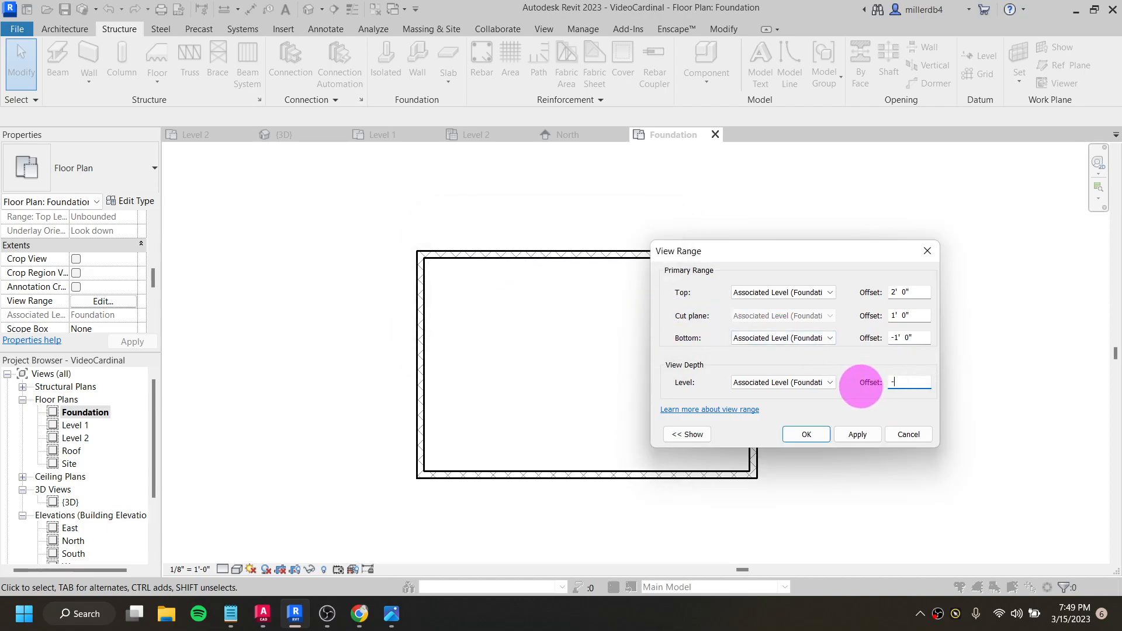
{"action": "left_click", "coordinate": [858, 434]}
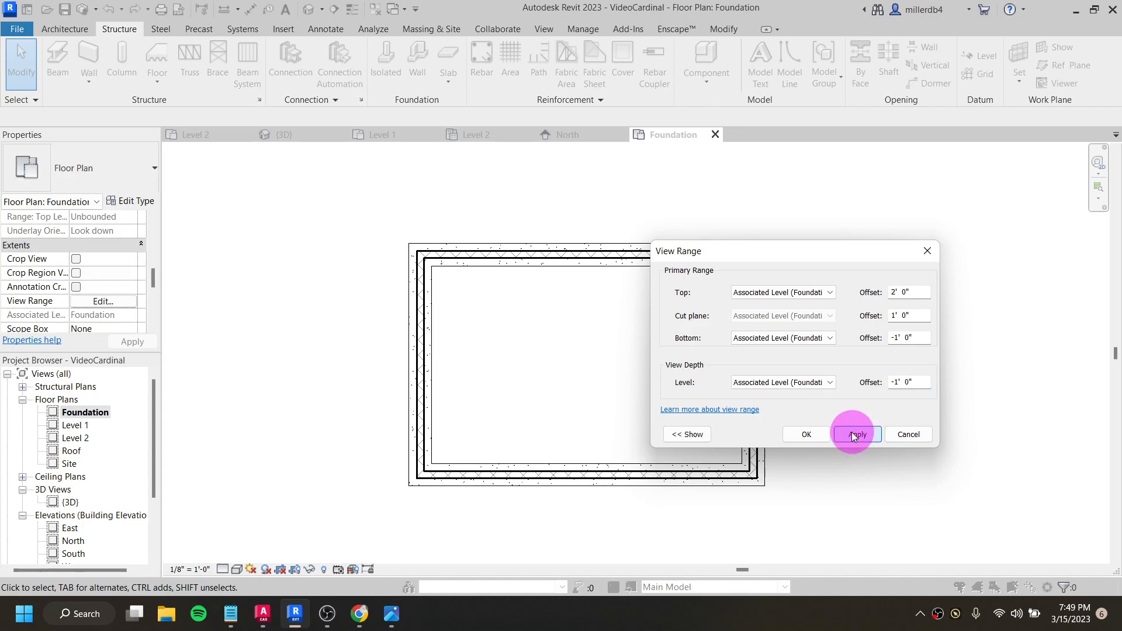
{"action": "left_click", "coordinate": [903, 339]}
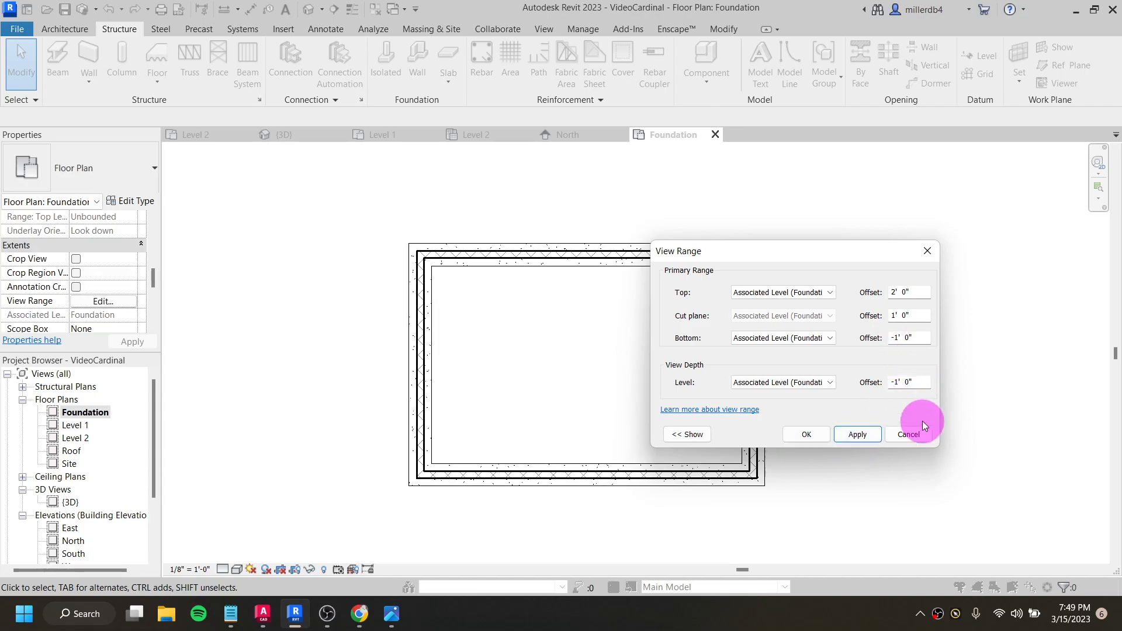
{"action": "left_click_drag", "start_coordinate": [901, 269], "coordinate": [995, 278]}
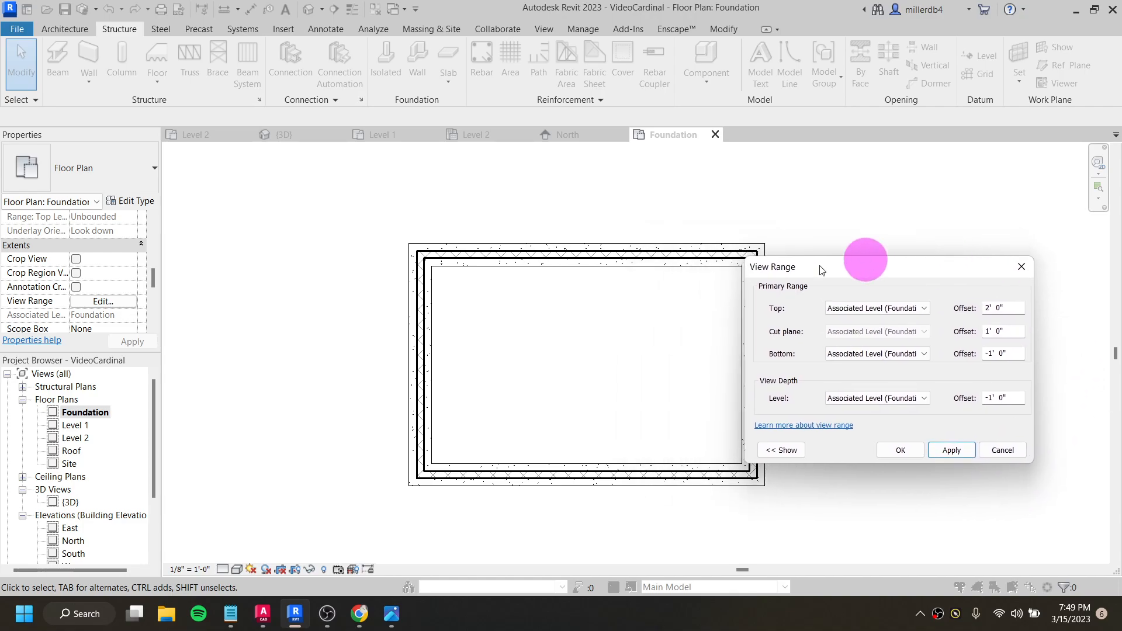
{"action": "left_click", "coordinate": [901, 450]}
{"action": "scroll", "coordinate": [726, 273], "scroll_direction": "up", "scroll_amount": 6}
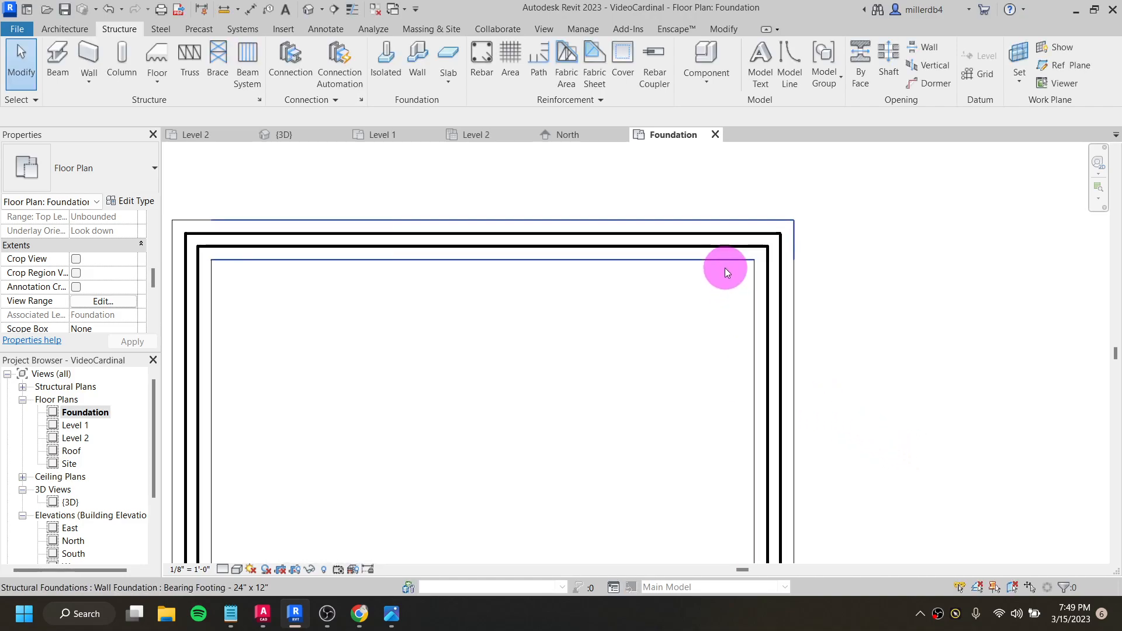
- Start the Linework tool in the Foundation plan with the <Demolished> line style
{"action": "scroll", "coordinate": [730, 266], "scroll_direction": "down", "scroll_amount": 4}
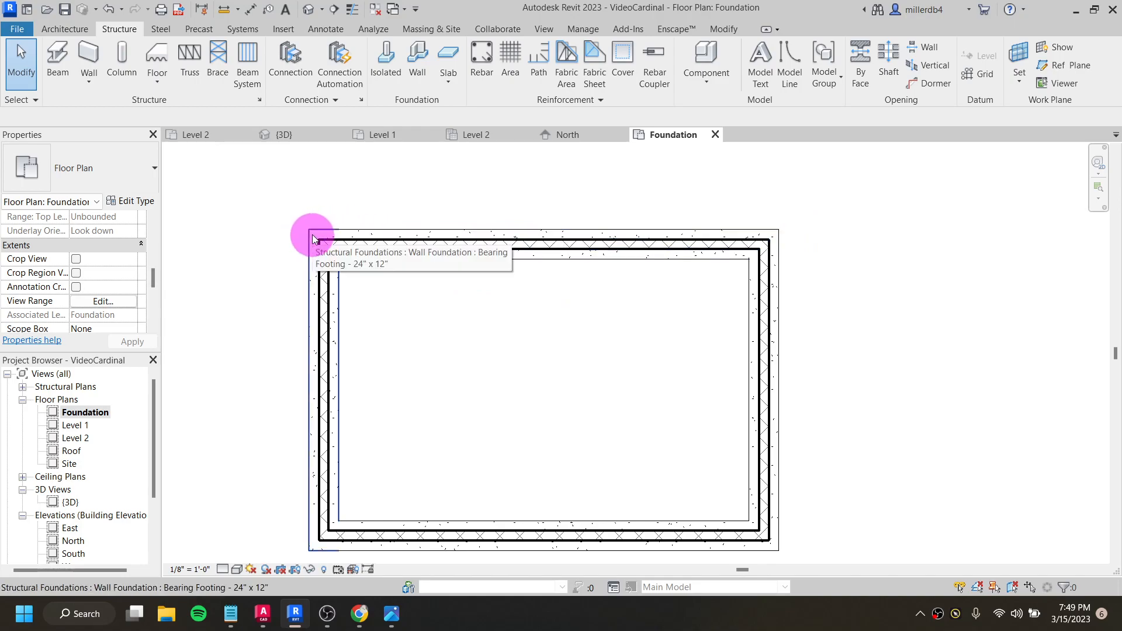
{"action": "left_click", "coordinate": [306, 337]}
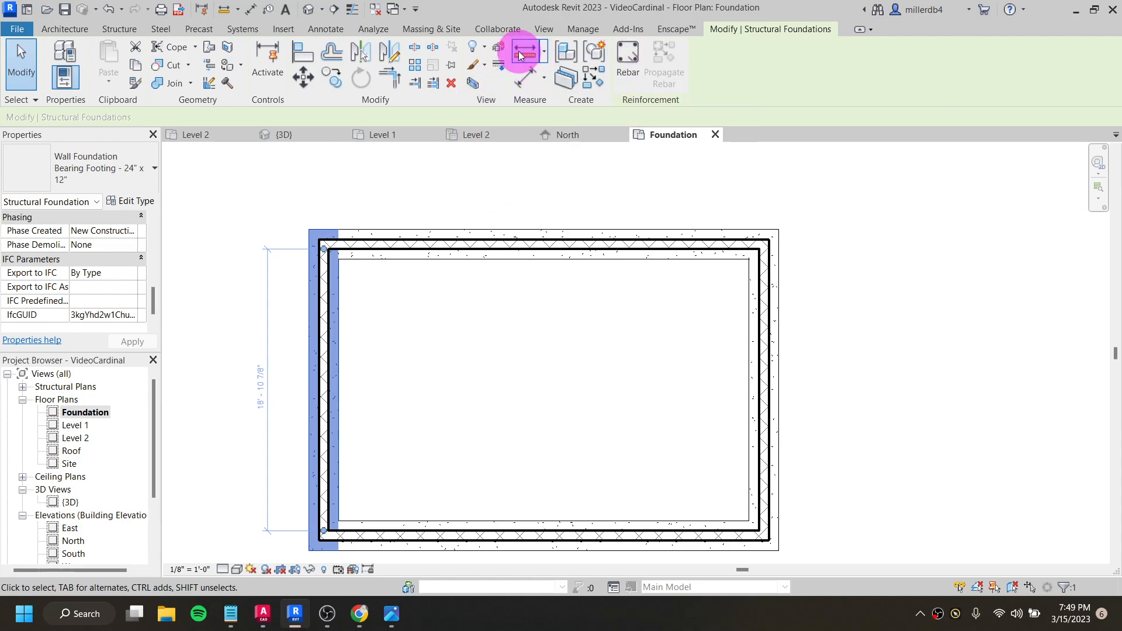
{"action": "left_click", "coordinate": [504, 257]}
{"action": "left_click", "coordinate": [450, 233]}
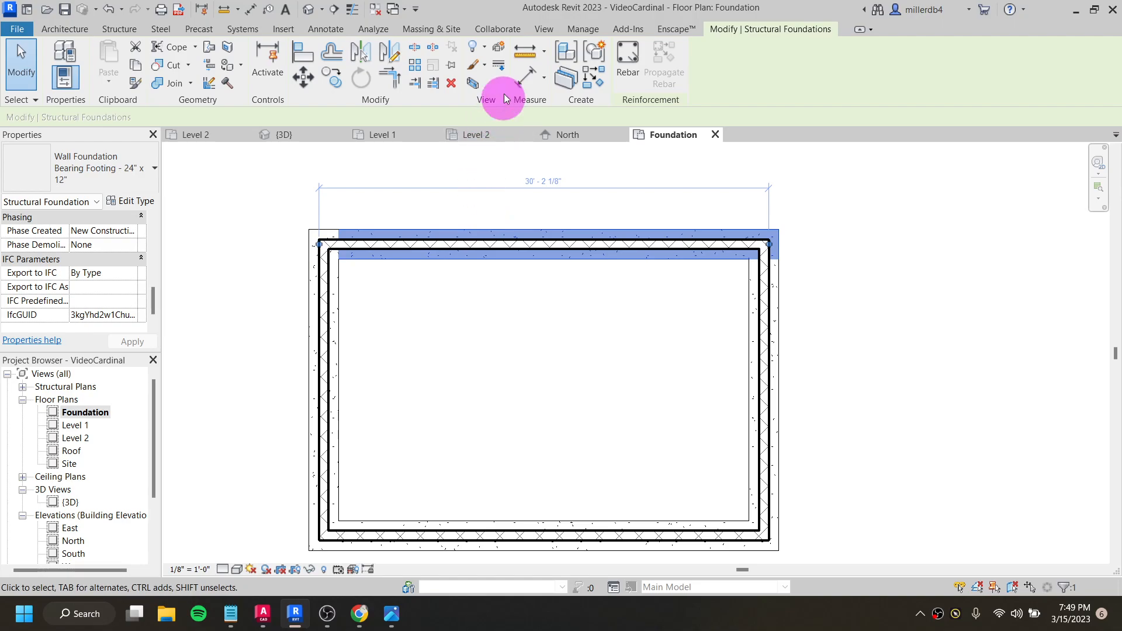
{"action": "left_click", "coordinate": [503, 65]}
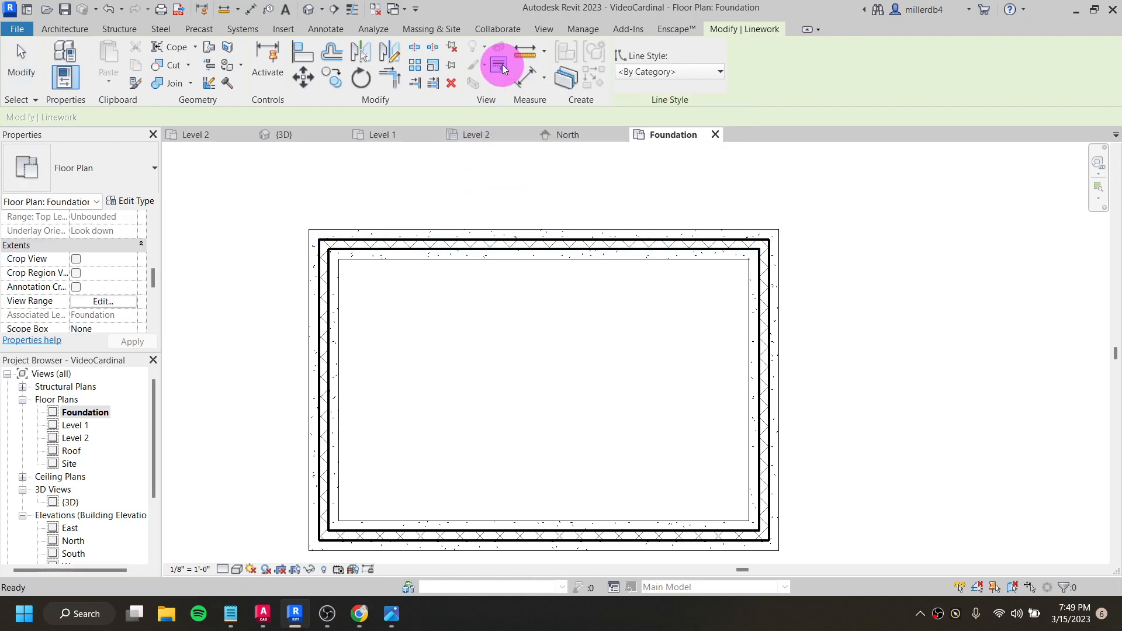
{"action": "left_click", "coordinate": [674, 71]}
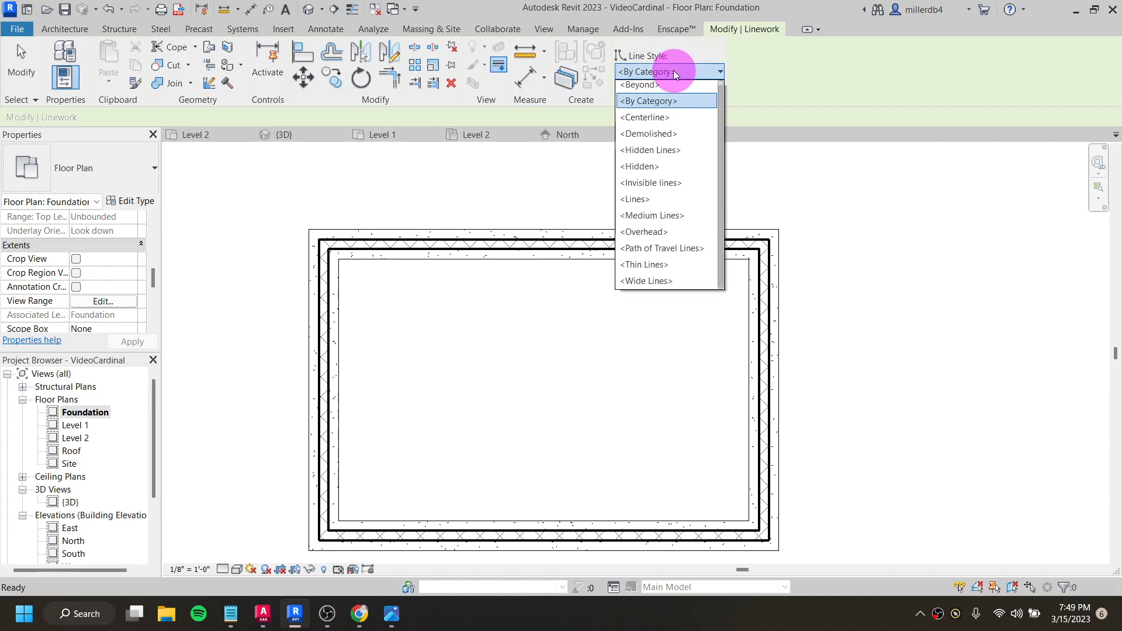
{"action": "left_click", "coordinate": [692, 136]}
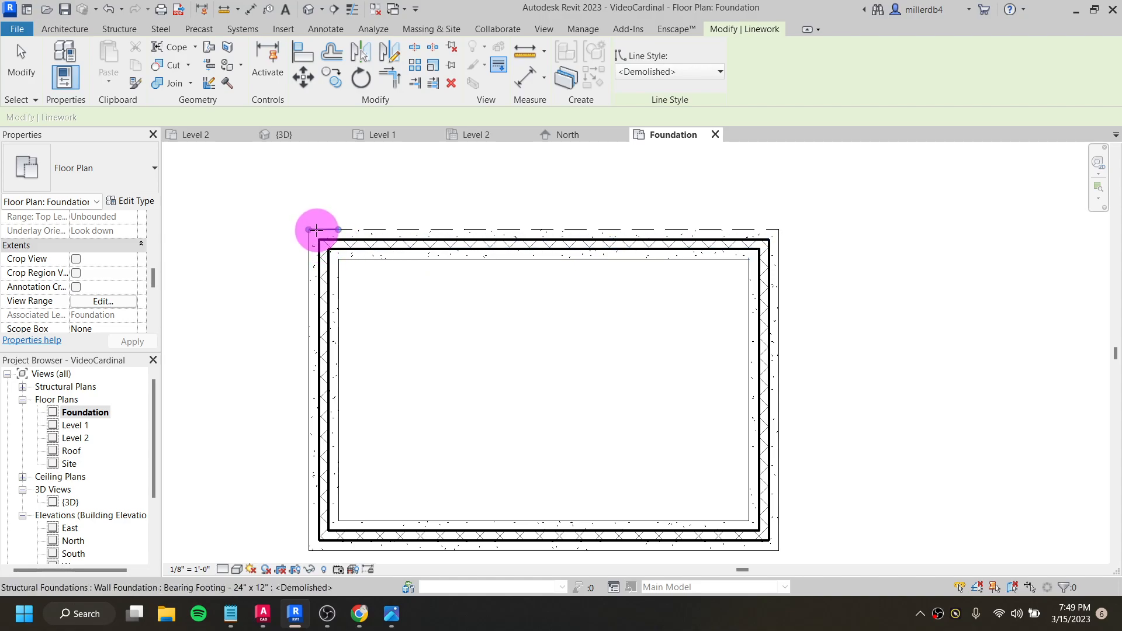
- Apply the dashed linework style to all outer and inner edges of the bearing footings, then end the Linework command
{"action": "middle_click_drag", "start_coordinate": [305, 468], "coordinate": [325, 351]}
{"action": "left_click", "coordinate": [339, 431]}
{"action": "left_click", "coordinate": [358, 399]}
{"action": "left_click", "coordinate": [345, 382]}
{"action": "middle_click_drag", "start_coordinate": [384, 339], "coordinate": [365, 403]}
{"action": "left_click", "coordinate": [353, 201]}
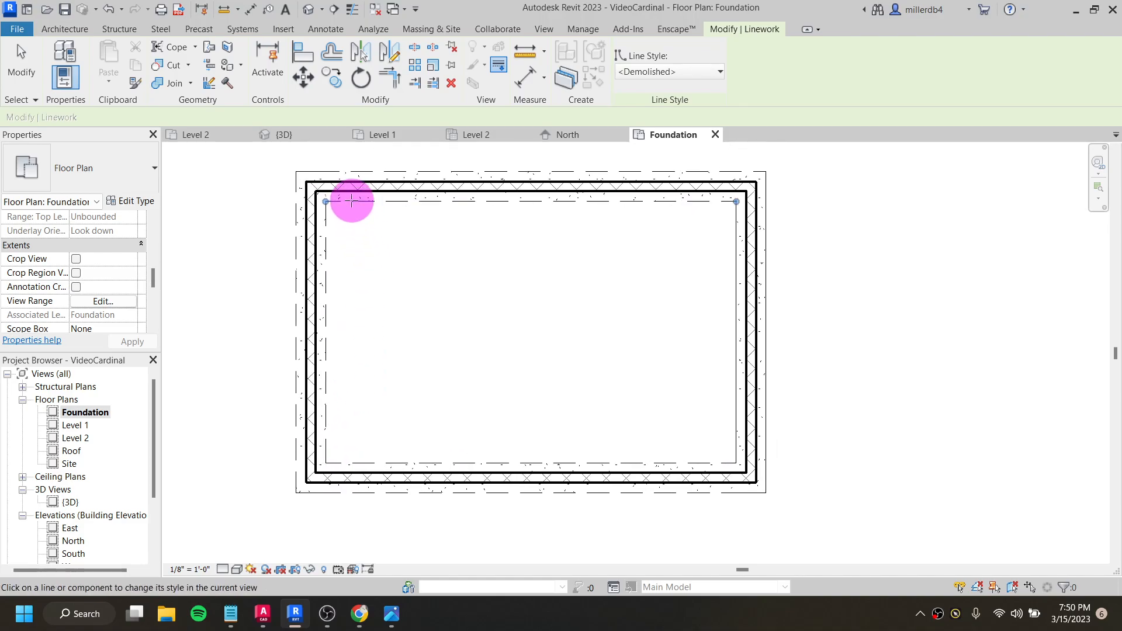
{"action": "left_click", "coordinate": [736, 261]}
{"action": "left_click", "coordinate": [766, 283]}
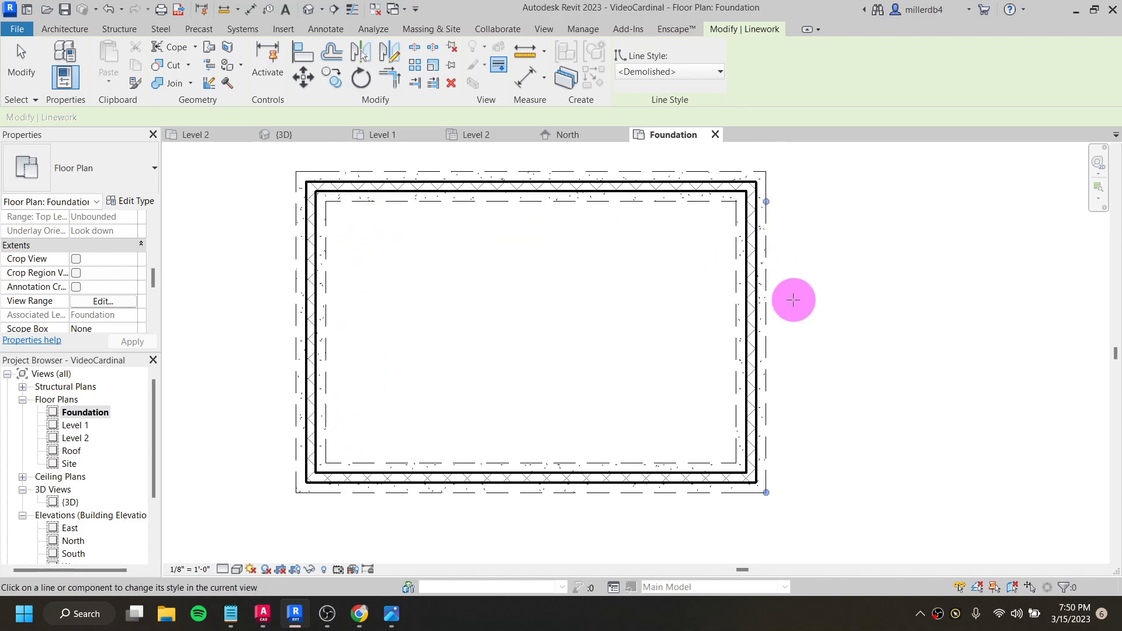
{"action": "left_click", "coordinate": [752, 492]}
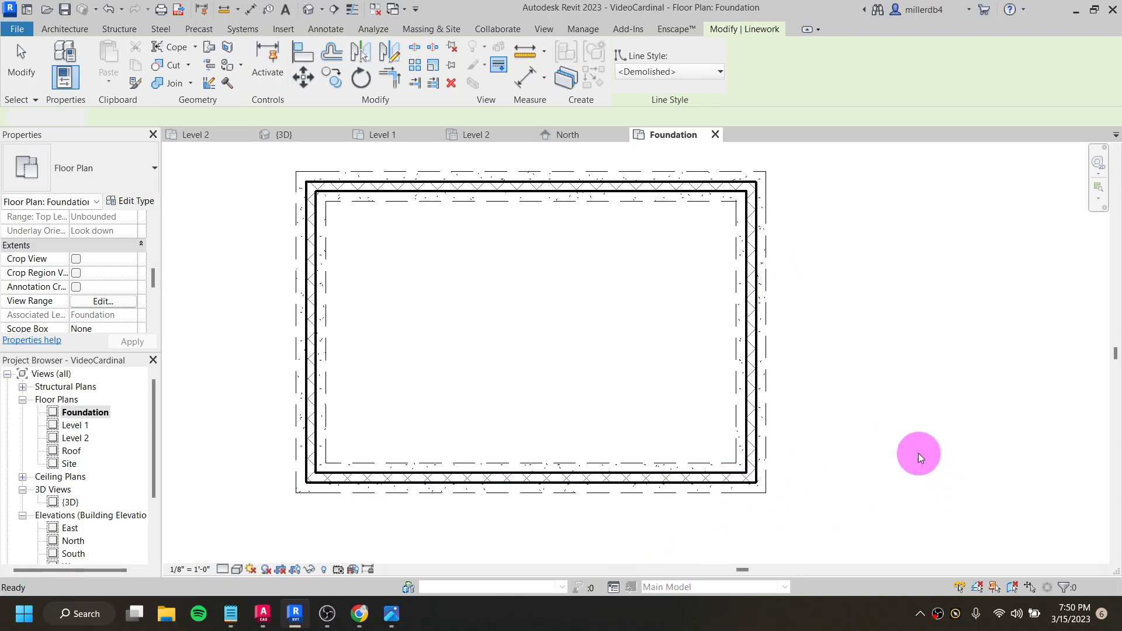
{"action": "key", "text": "Escape"}
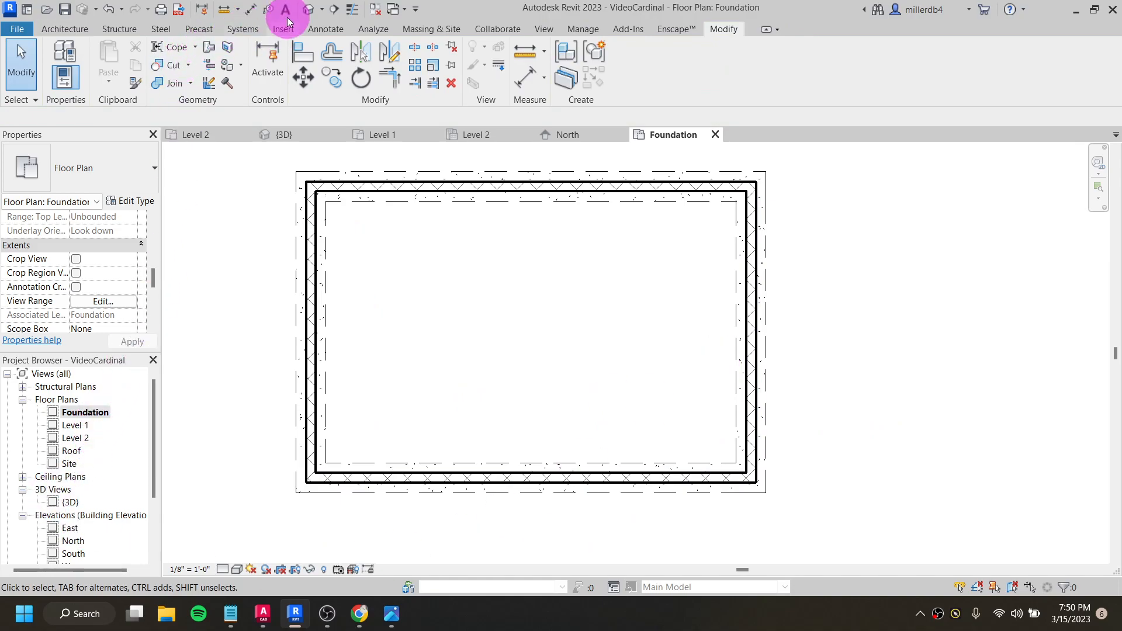
- Open the 3D view and inspect the house with its masonry foundation and footings from the front corner
{"action": "left_click", "coordinate": [310, 9]}
{"action": "middle_click_drag", "start_coordinate": [283, 413], "coordinate": [611, 383], "text": "shift"}
{"action": "scroll", "coordinate": [631, 367], "scroll_direction": "up", "scroll_amount": 5}
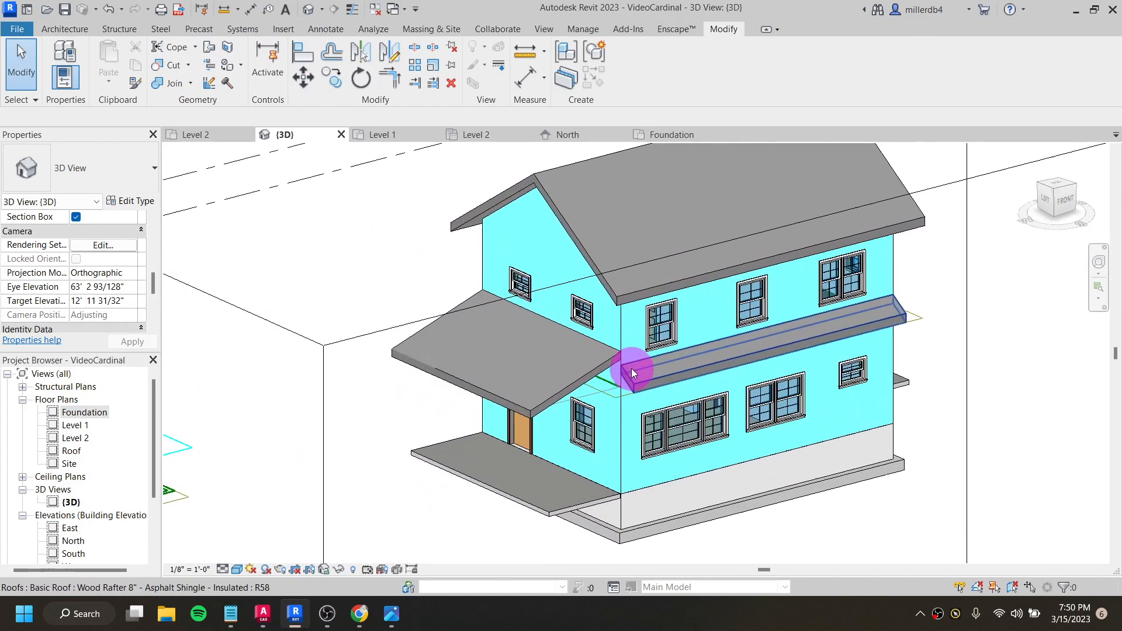
{"action": "scroll", "coordinate": [637, 369], "scroll_direction": "down", "scroll_amount": 5}
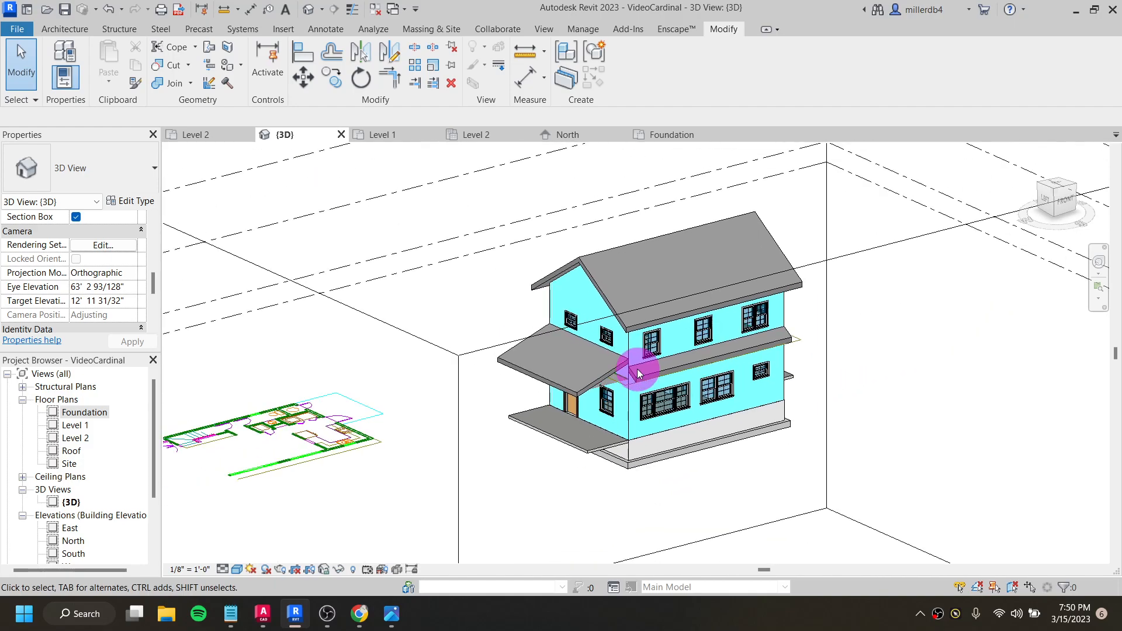
{"action": "middle_click_drag", "start_coordinate": [654, 387], "coordinate": [666, 380], "text": "shift"}
{"action": "middle_click_drag", "start_coordinate": [740, 404], "coordinate": [671, 425], "text": "shift"}
{"action": "scroll", "coordinate": [644, 332], "scroll_direction": "down", "scroll_amount": 1}
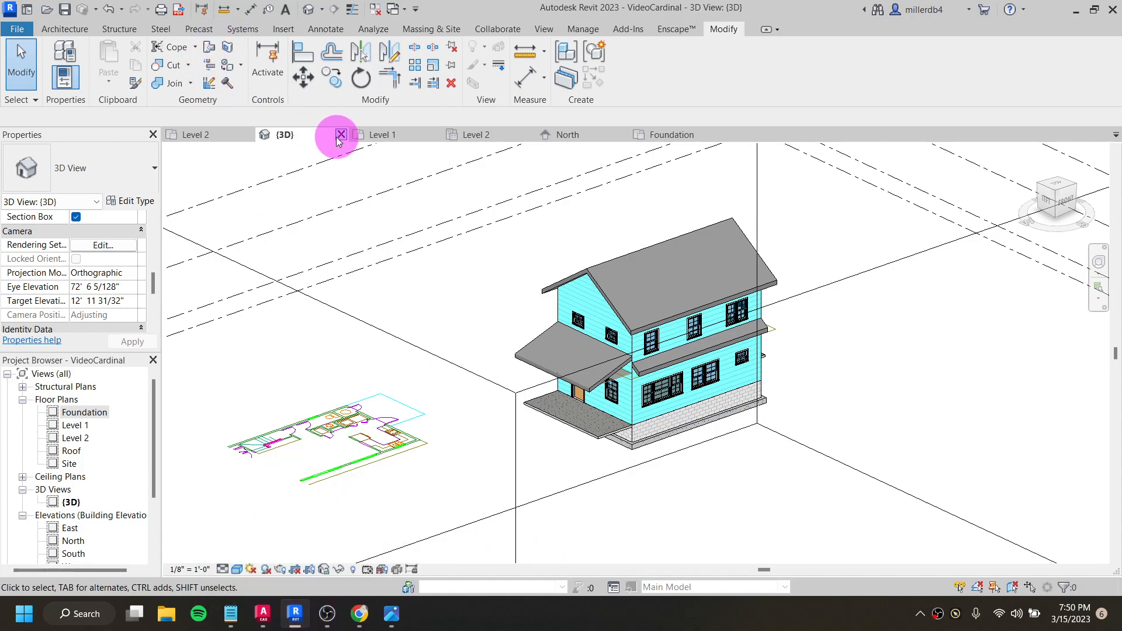
- Save the VideoCardinal project and close all of its open views to return to the list of recent files
{"action": "left_click", "coordinate": [66, 9]}
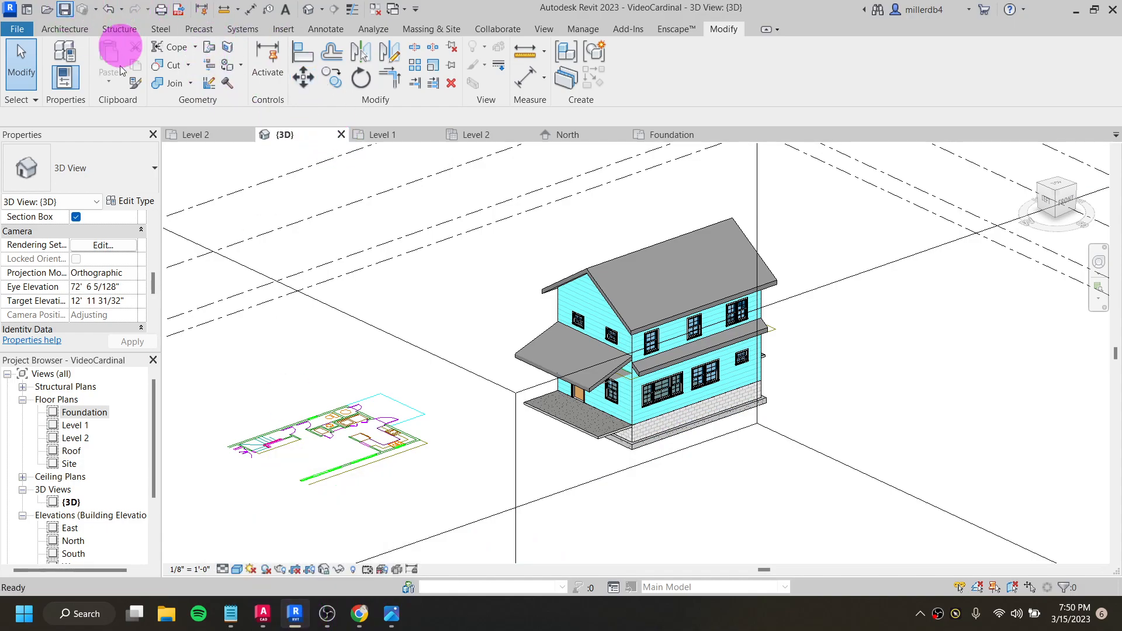
{"action": "left_click", "coordinate": [250, 137]}
{"action": "left_click", "coordinate": [250, 136]}
{"action": "left_click", "coordinate": [250, 136]}
{"action": "left_click", "coordinate": [249, 136]}
{"action": "left_click", "coordinate": [250, 136]}
{"action": "left_click", "coordinate": [250, 136]}
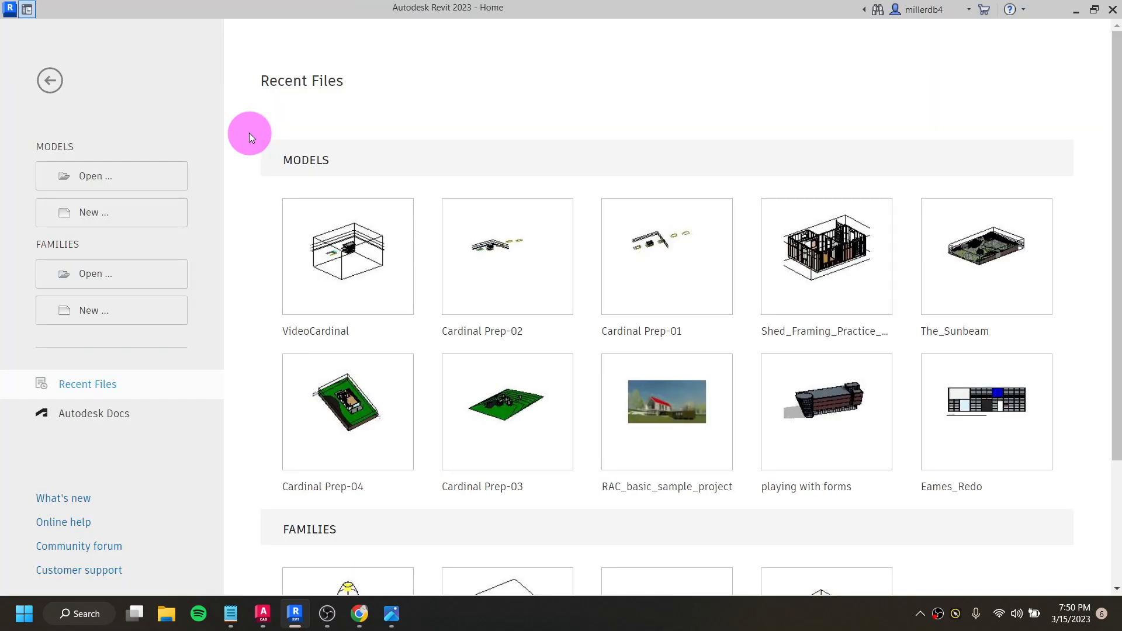
- Open the recent model Cardinal Prep-03 and examine its house, driveway, trees and sloped site in 3D
{"action": "left_click", "coordinate": [504, 467]}
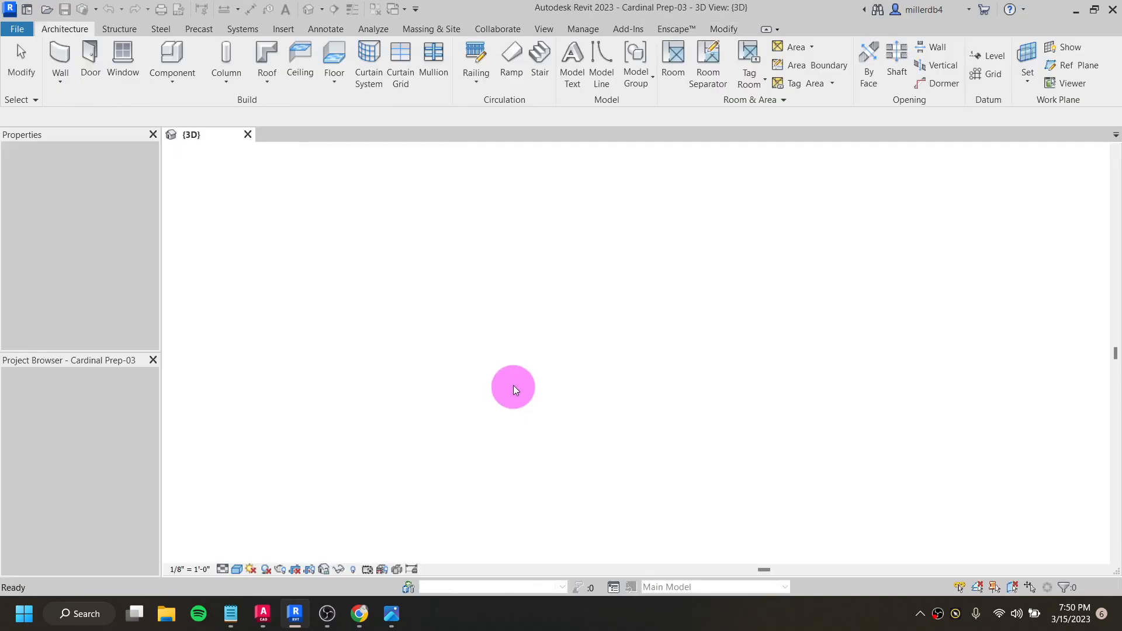
{"action": "scroll", "coordinate": [526, 373], "scroll_direction": "up", "scroll_amount": 2}
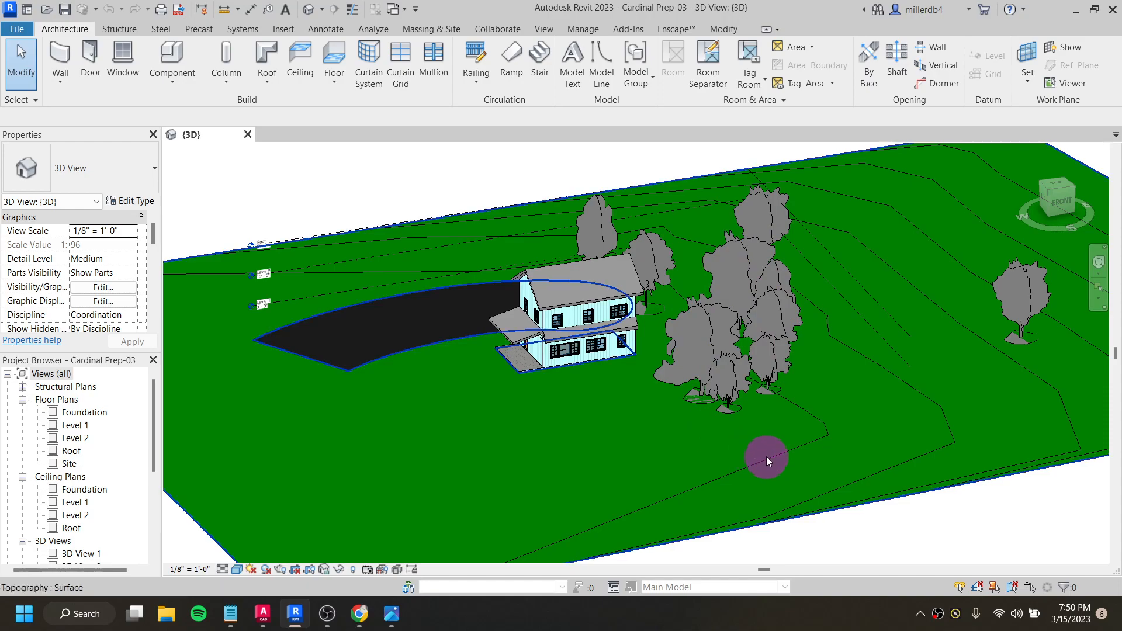
{"action": "left_click", "coordinate": [584, 306]}
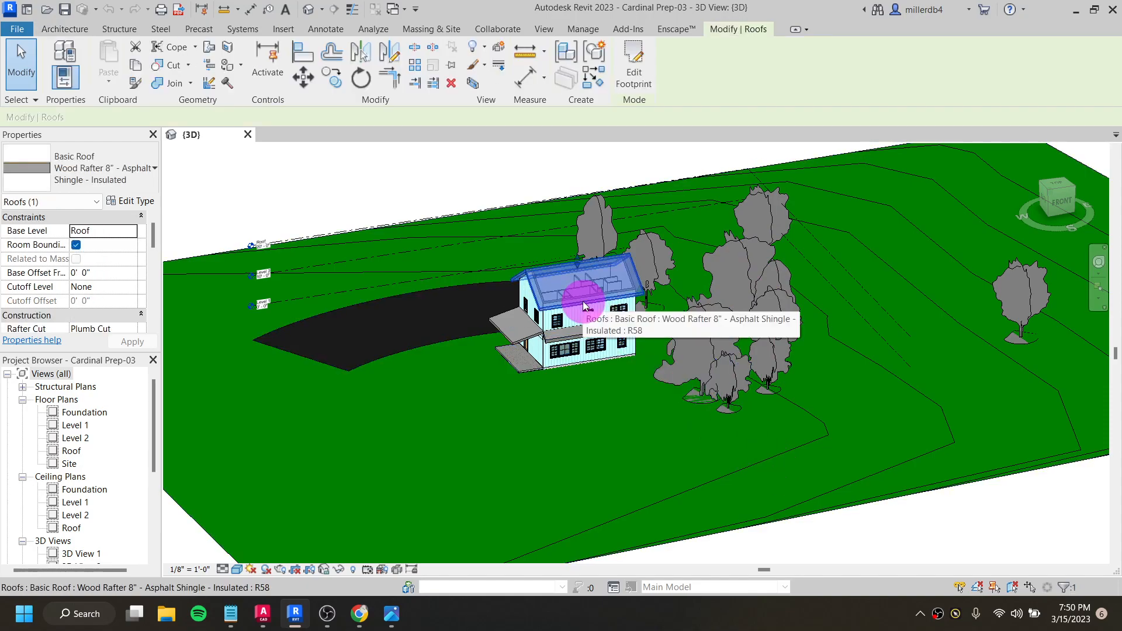
{"action": "scroll", "coordinate": [573, 304], "scroll_direction": "up", "scroll_amount": 4}
{"action": "middle_click_drag", "start_coordinate": [530, 292], "coordinate": [607, 328], "text": "shift"}
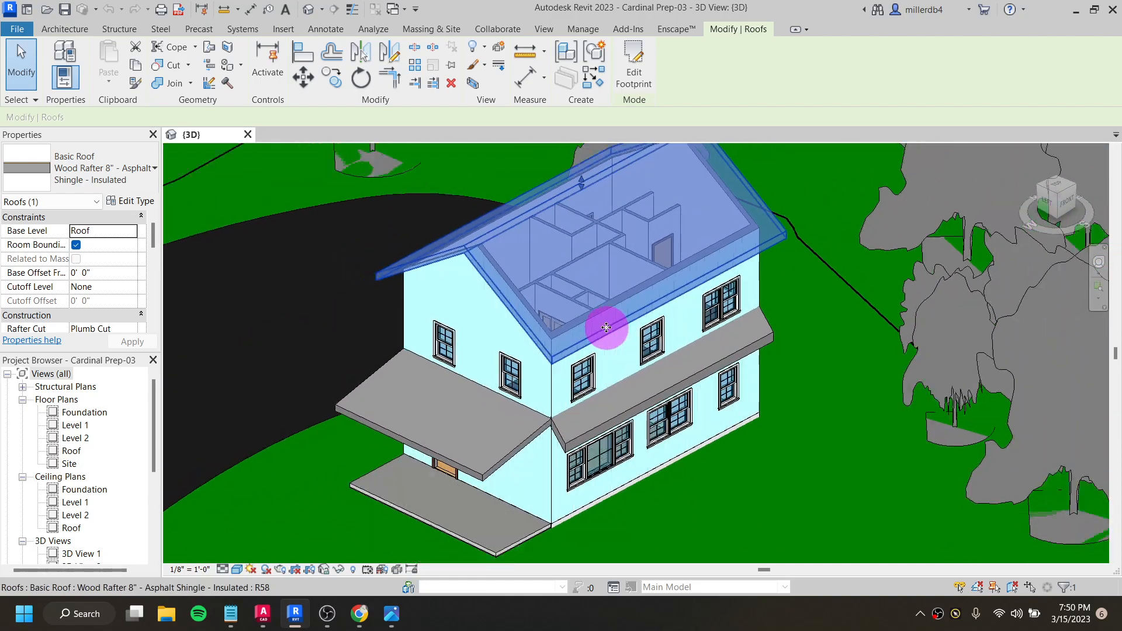
{"action": "scroll", "coordinate": [608, 329], "scroll_direction": "down", "scroll_amount": 4}
{"action": "scroll", "coordinate": [734, 367], "scroll_direction": "down", "scroll_amount": 2}
{"action": "middle_click_drag", "start_coordinate": [734, 367], "coordinate": [761, 340], "text": "shift"}
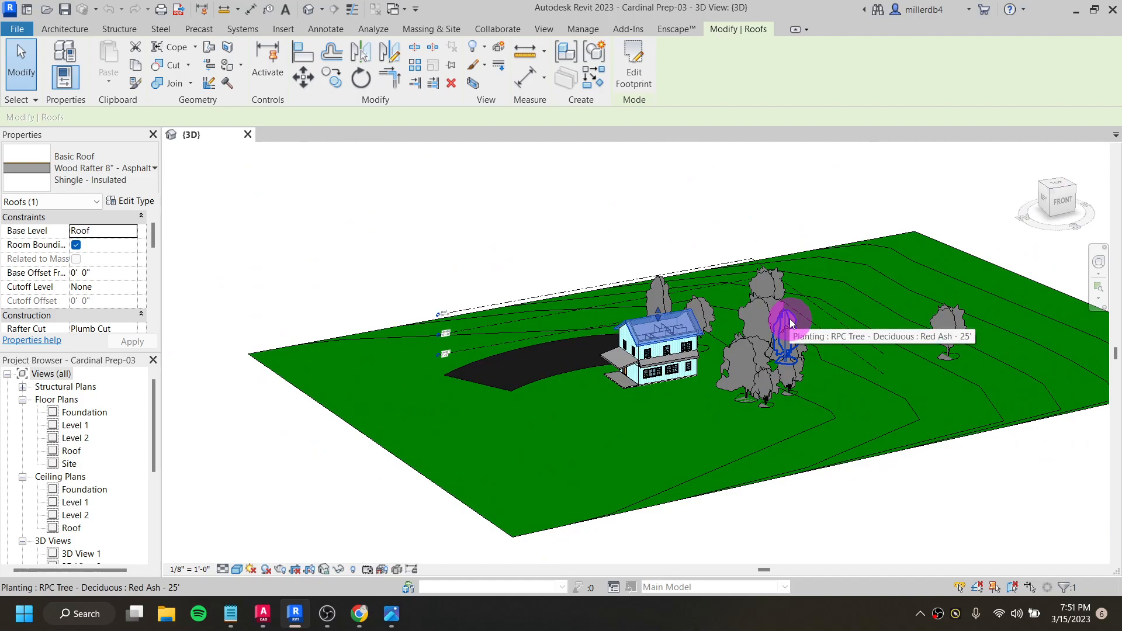